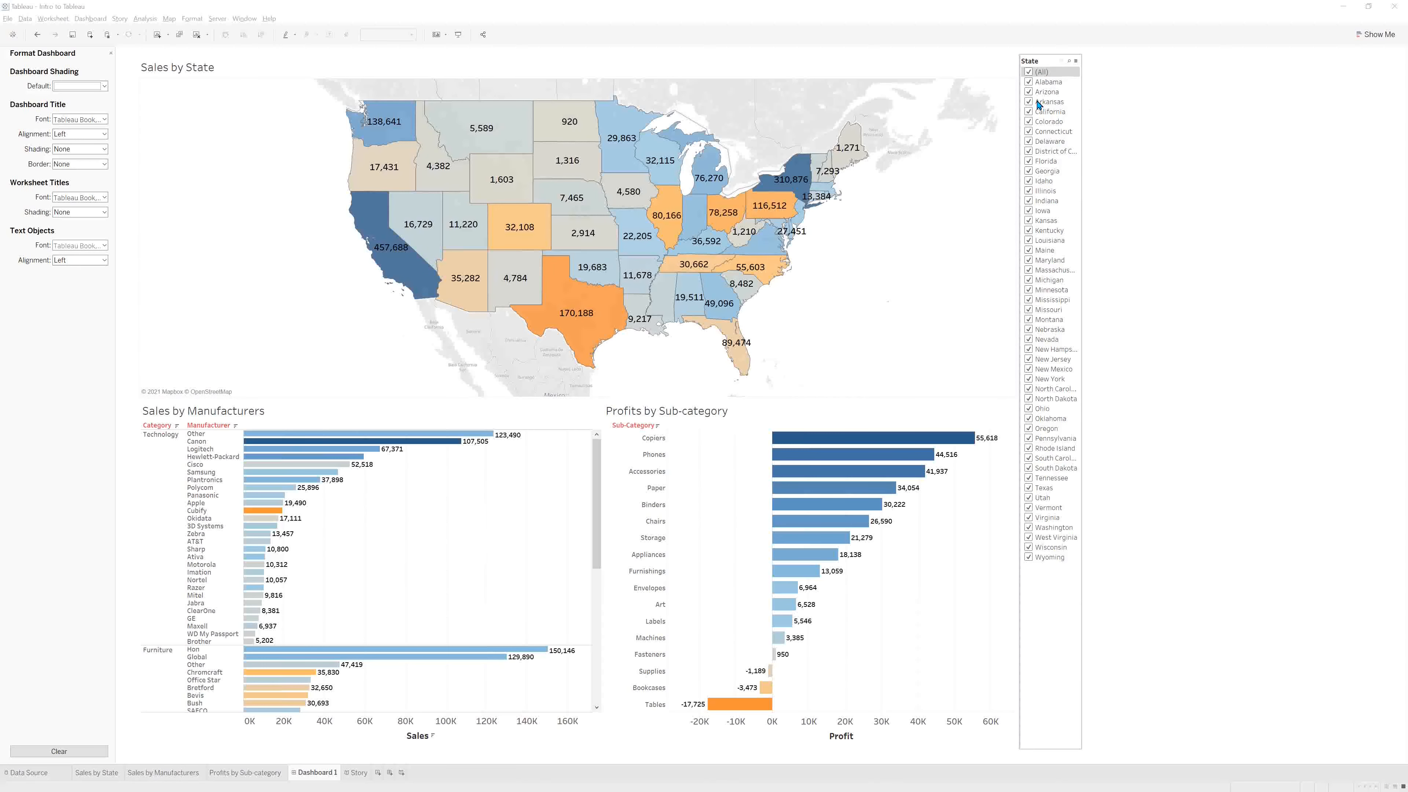
Clear all states in the dashboard's State filter, showing only New York and, after clearing it, only Texas.
click(1022, 79)
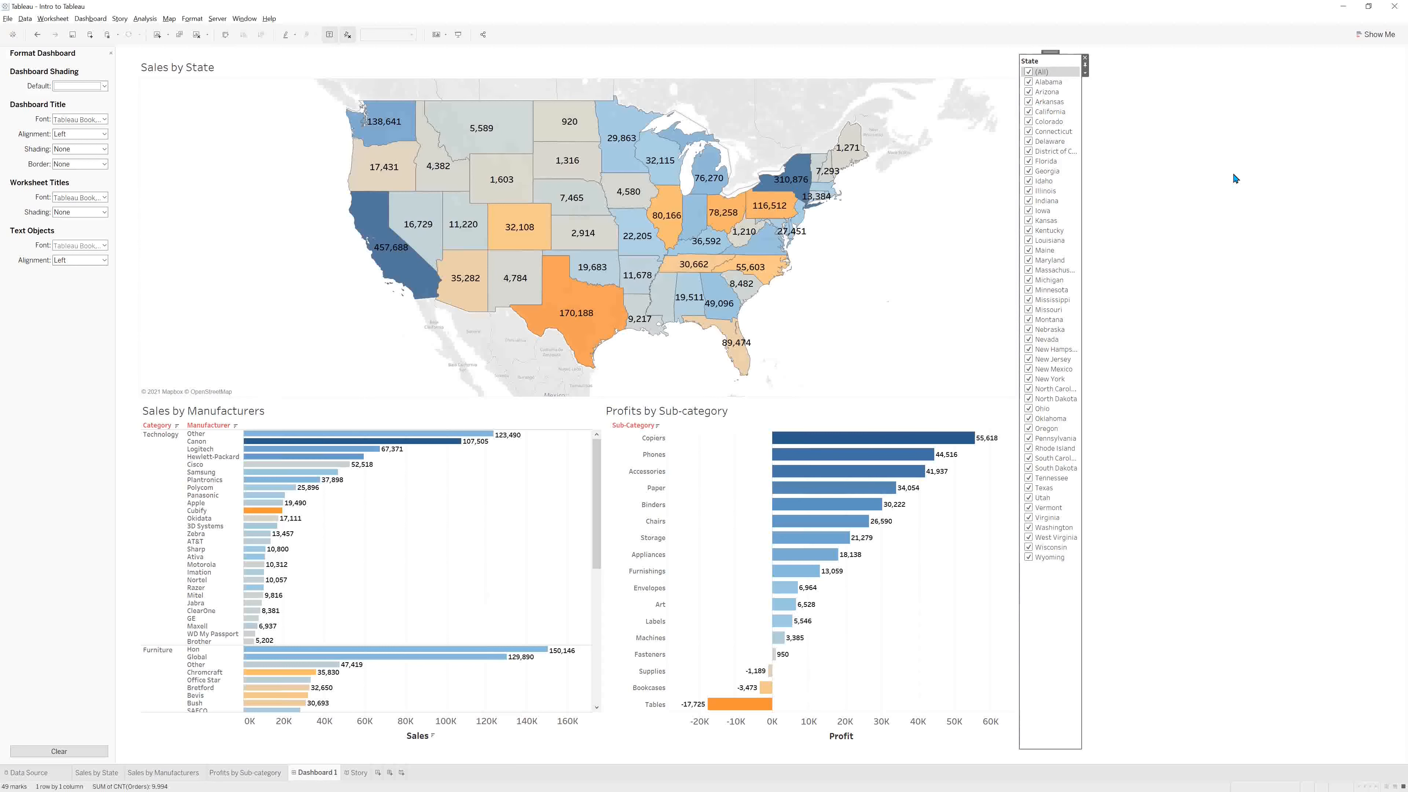
click(1028, 73)
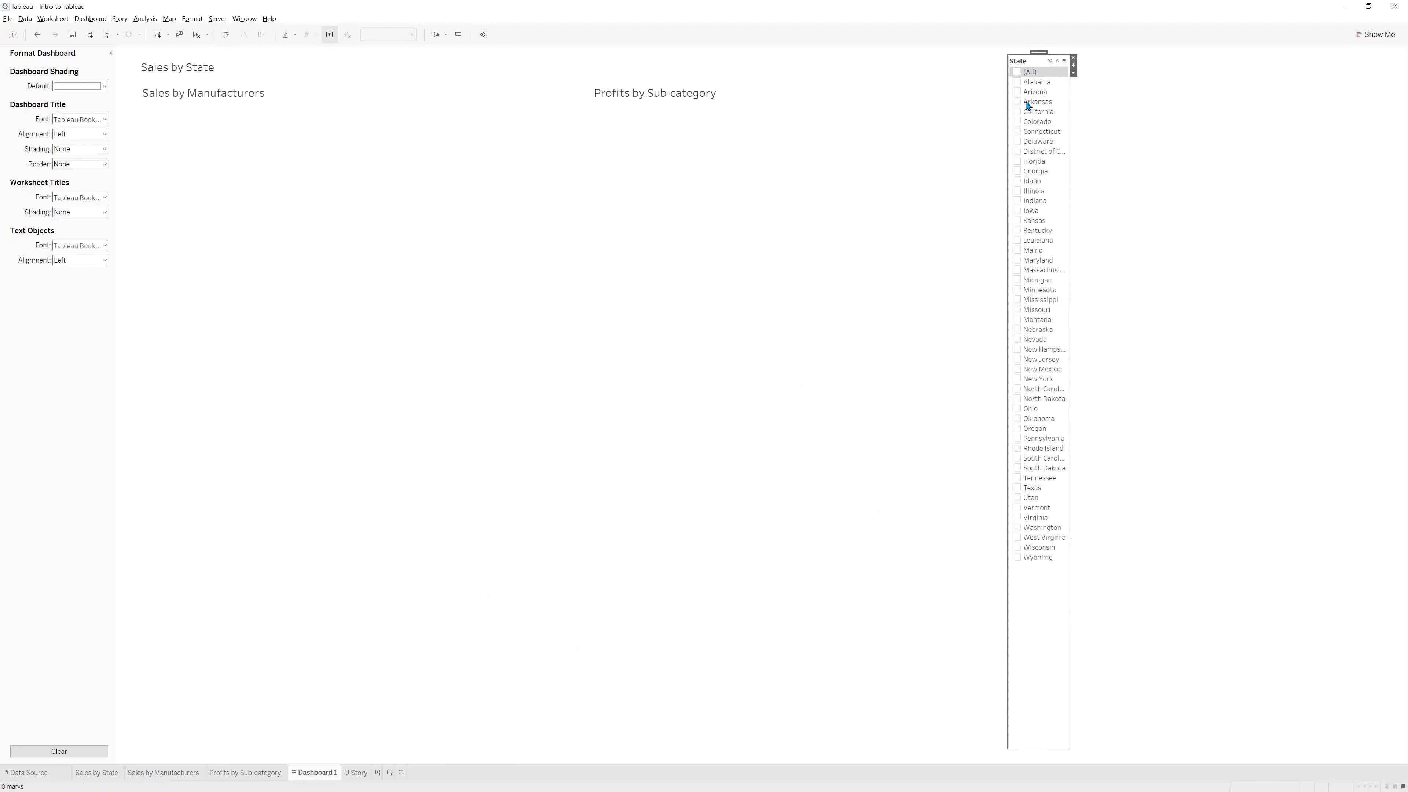
click(1018, 380)
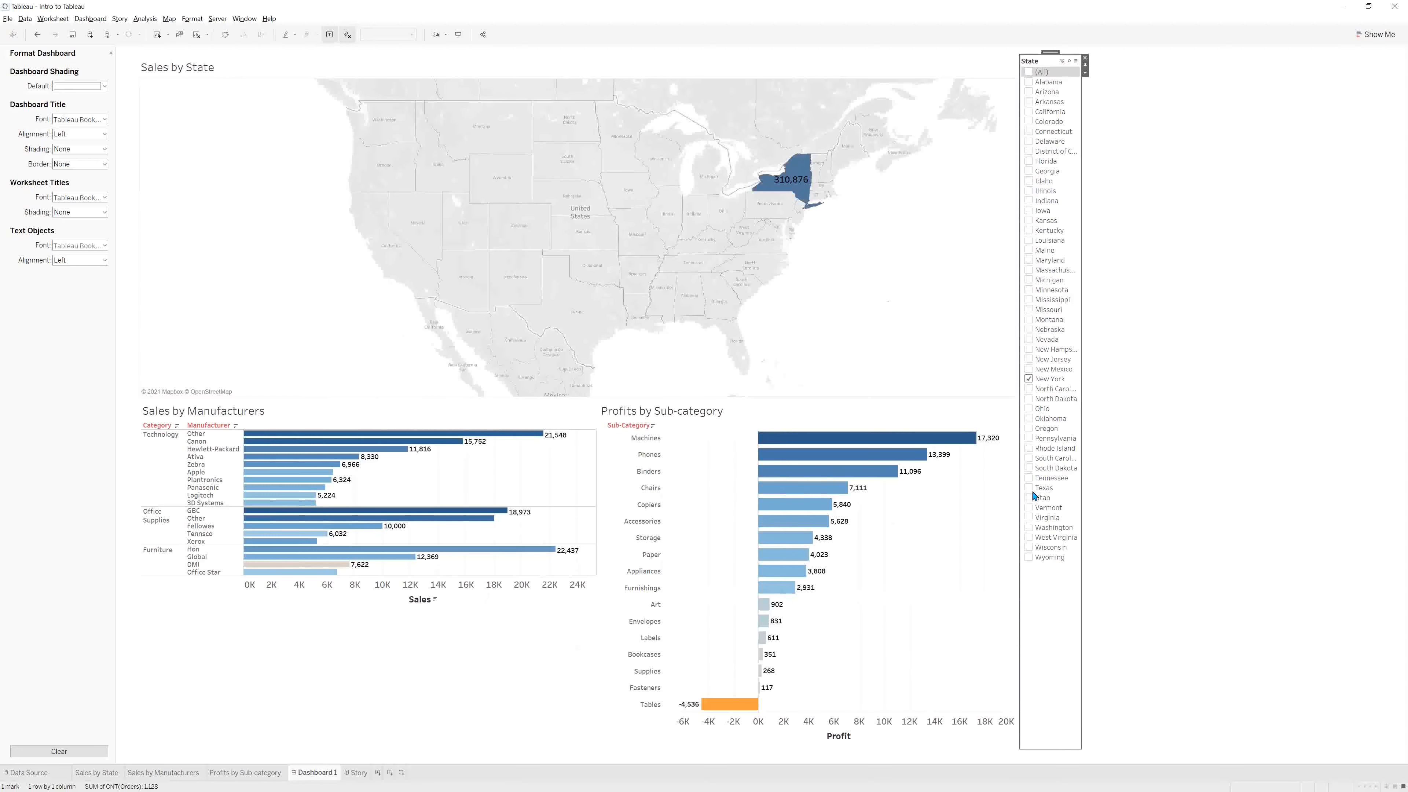
click(1029, 379)
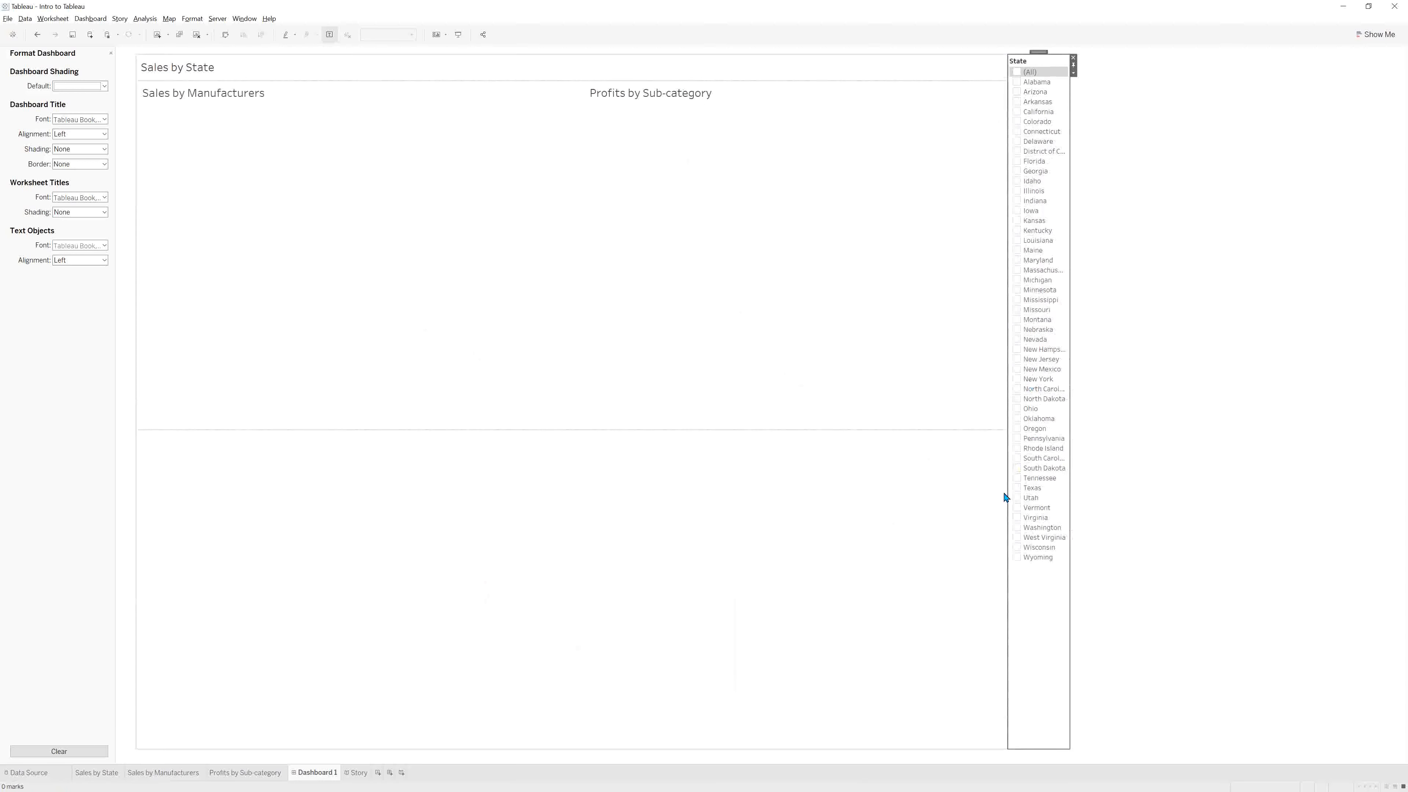
click(1017, 488)
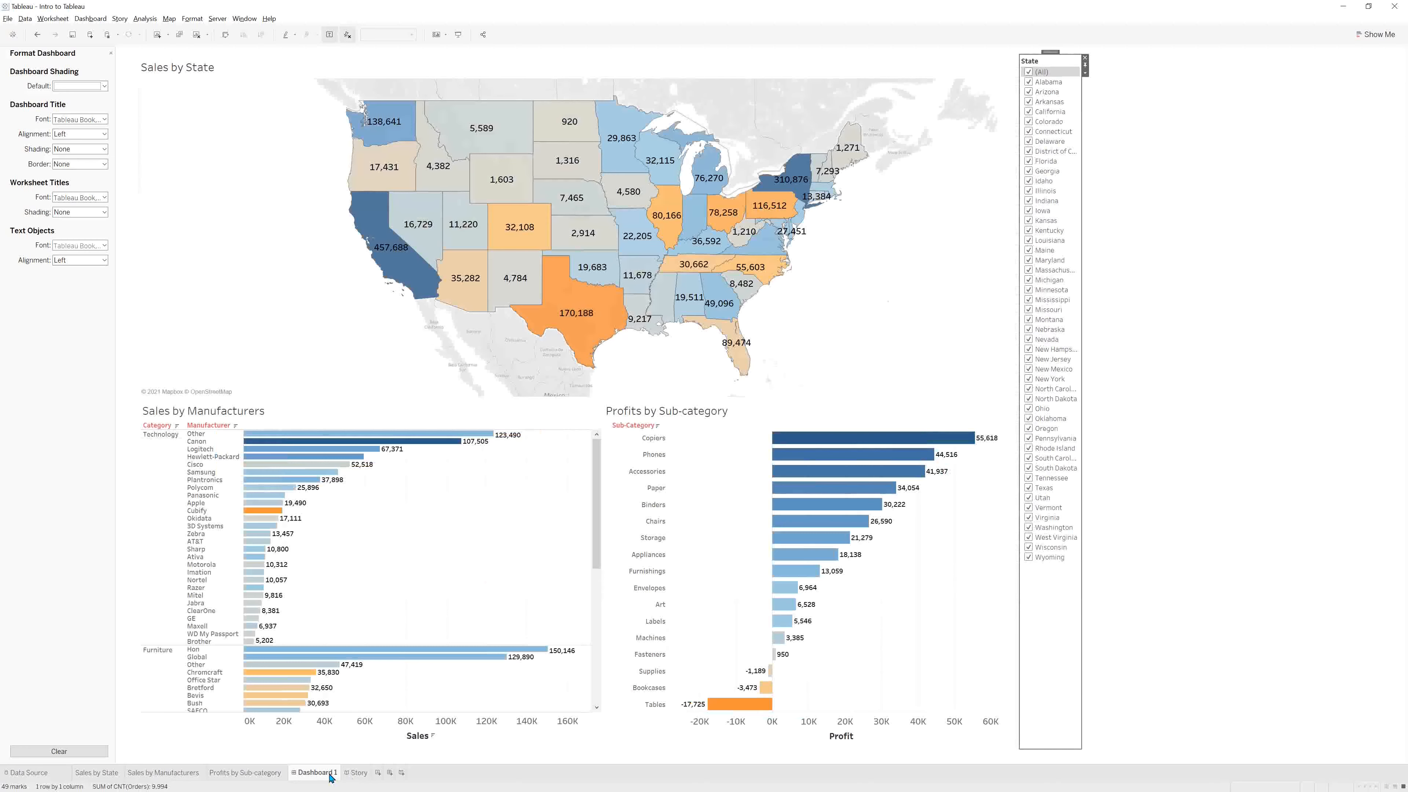
View the Sales by State, Sales by Manufacturers and Profits by Sub-category worksheets in turn.
mouse_move(329, 778)
click(91, 774)
click(139, 775)
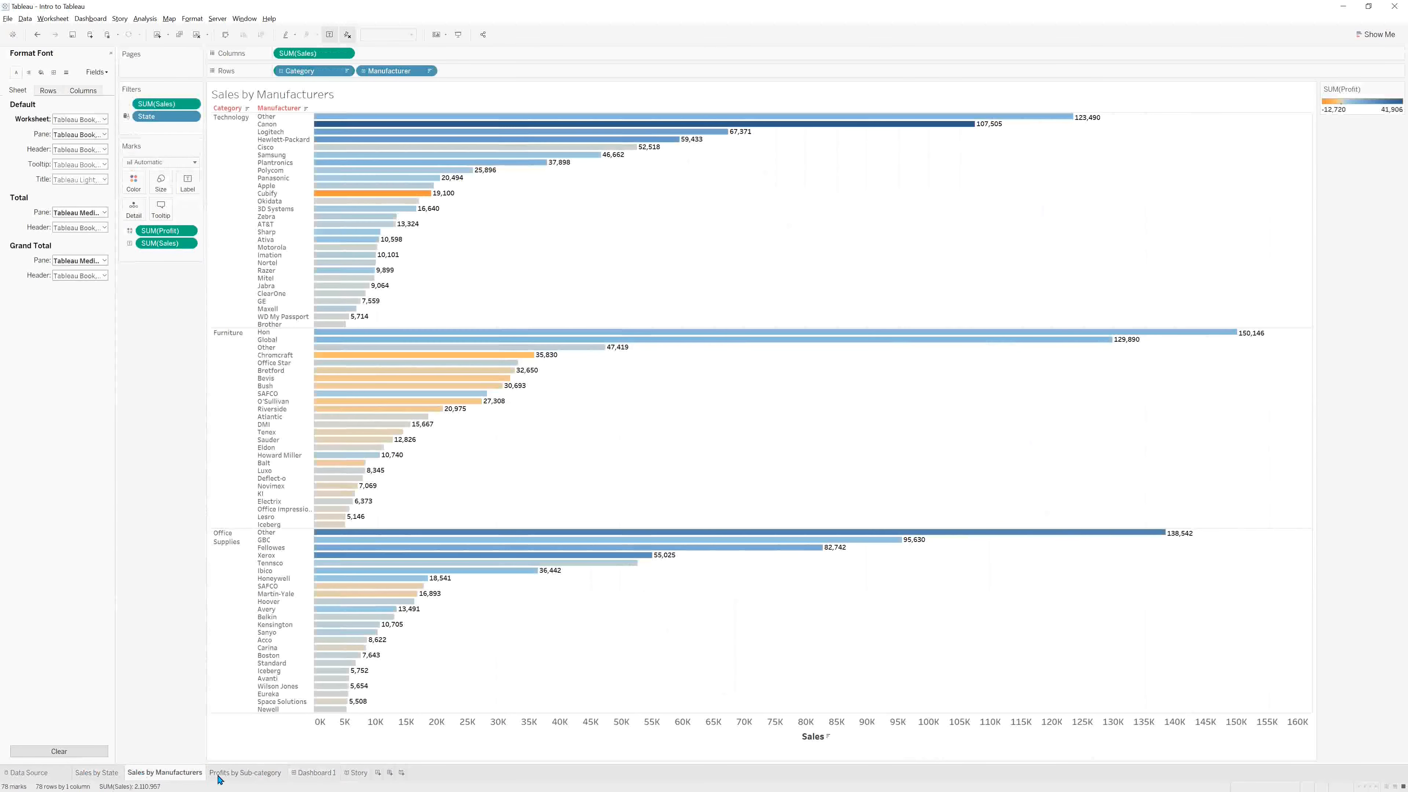
click(232, 777)
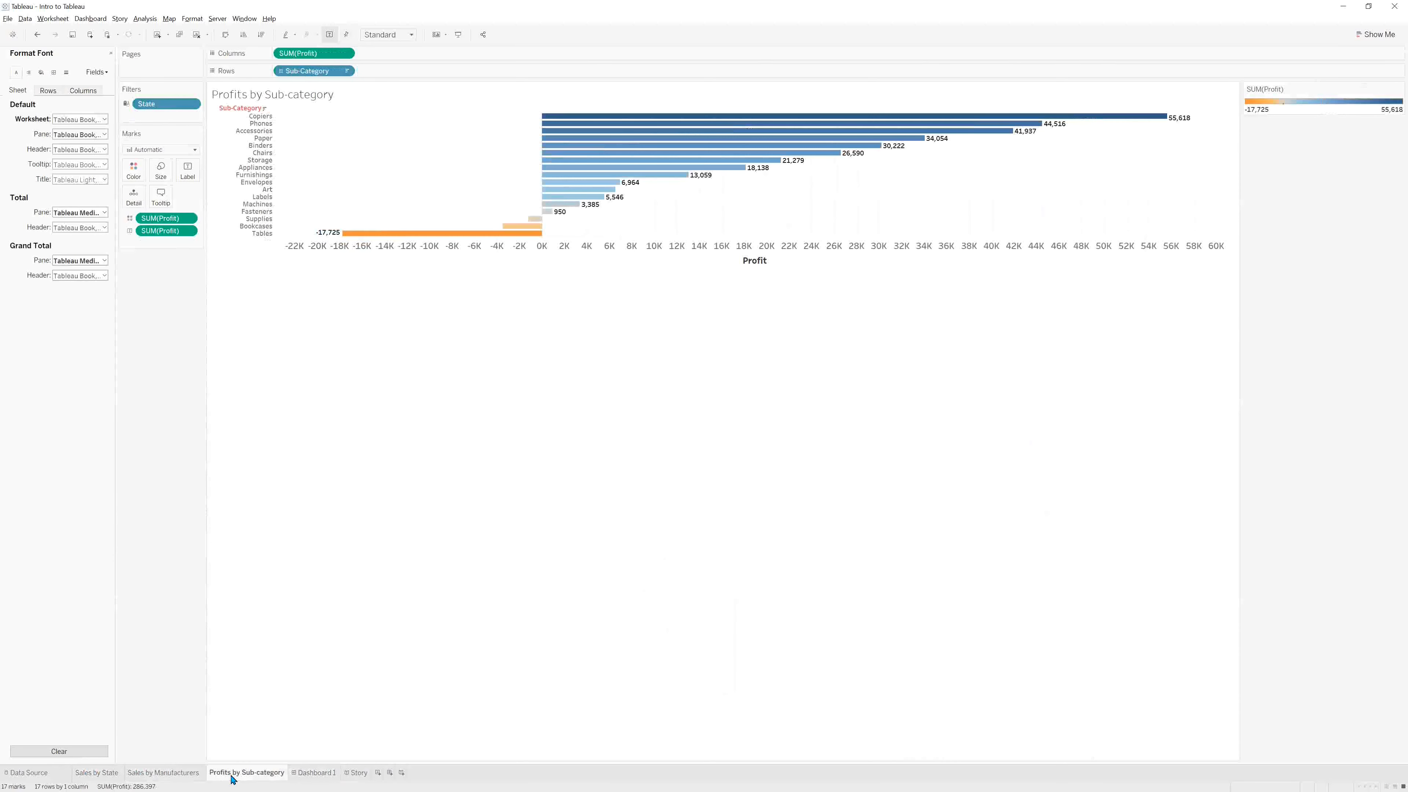
Walk through the Story's points for US sales, California, New York, Texas and Manufacturers, and return to Dashboard 1.
click(355, 773)
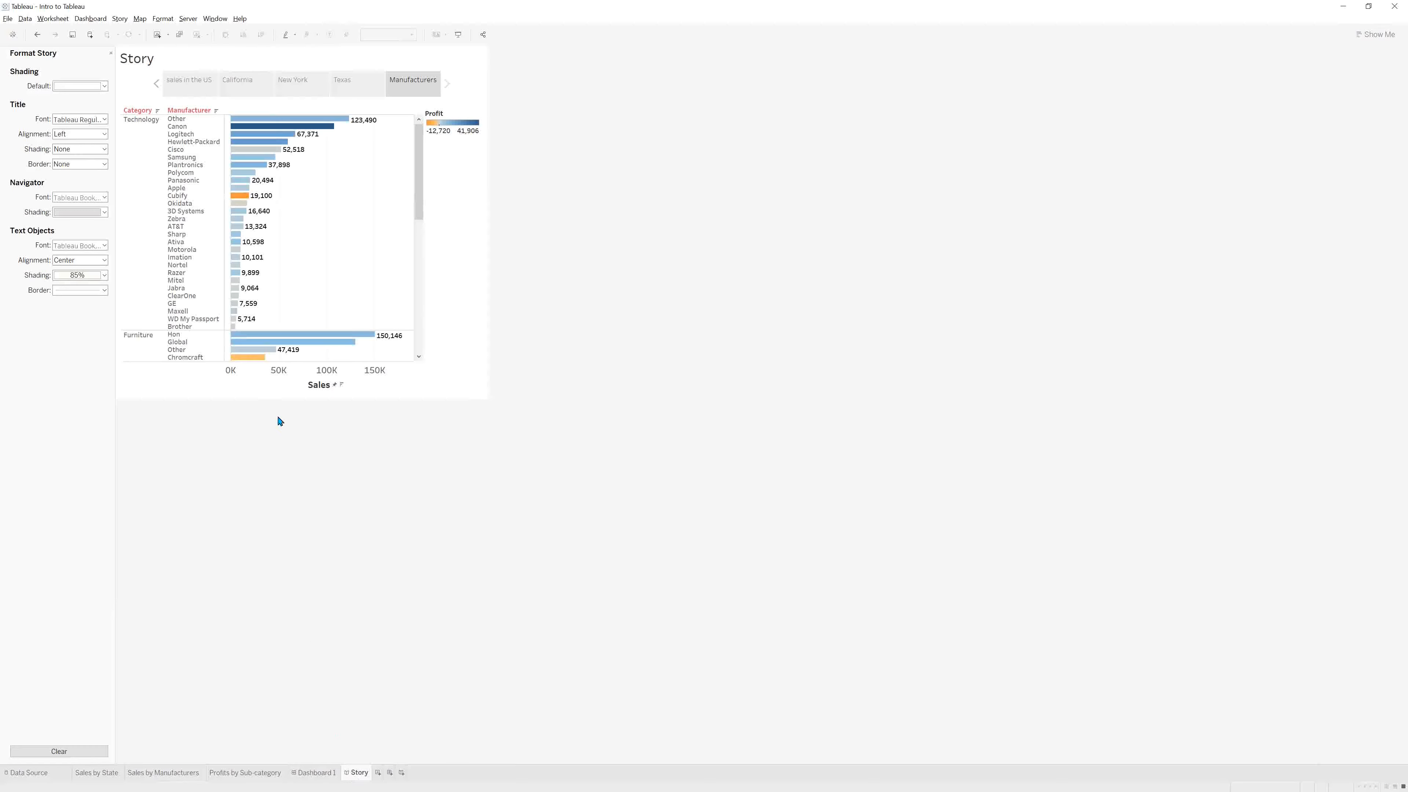
click(196, 91)
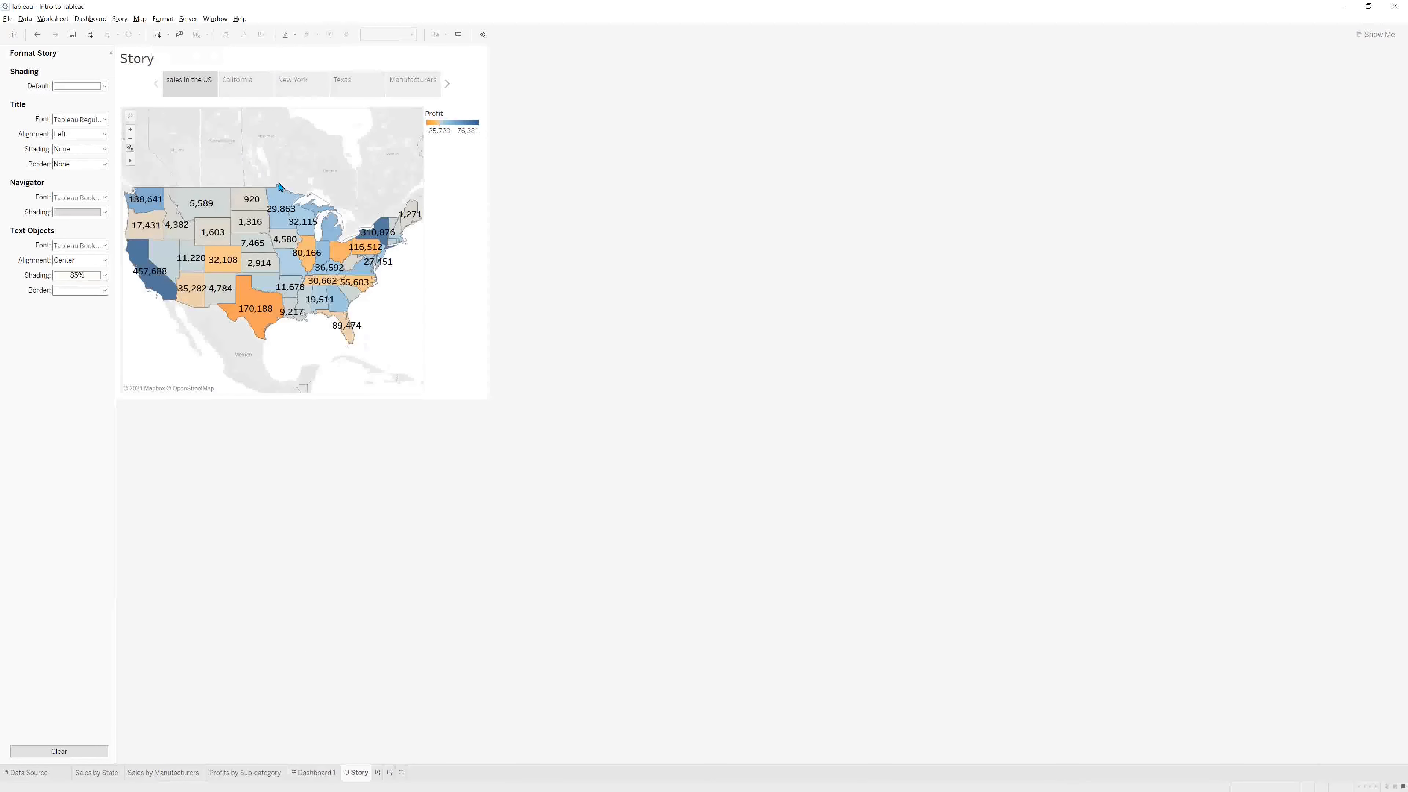
mouse_move(339, 251)
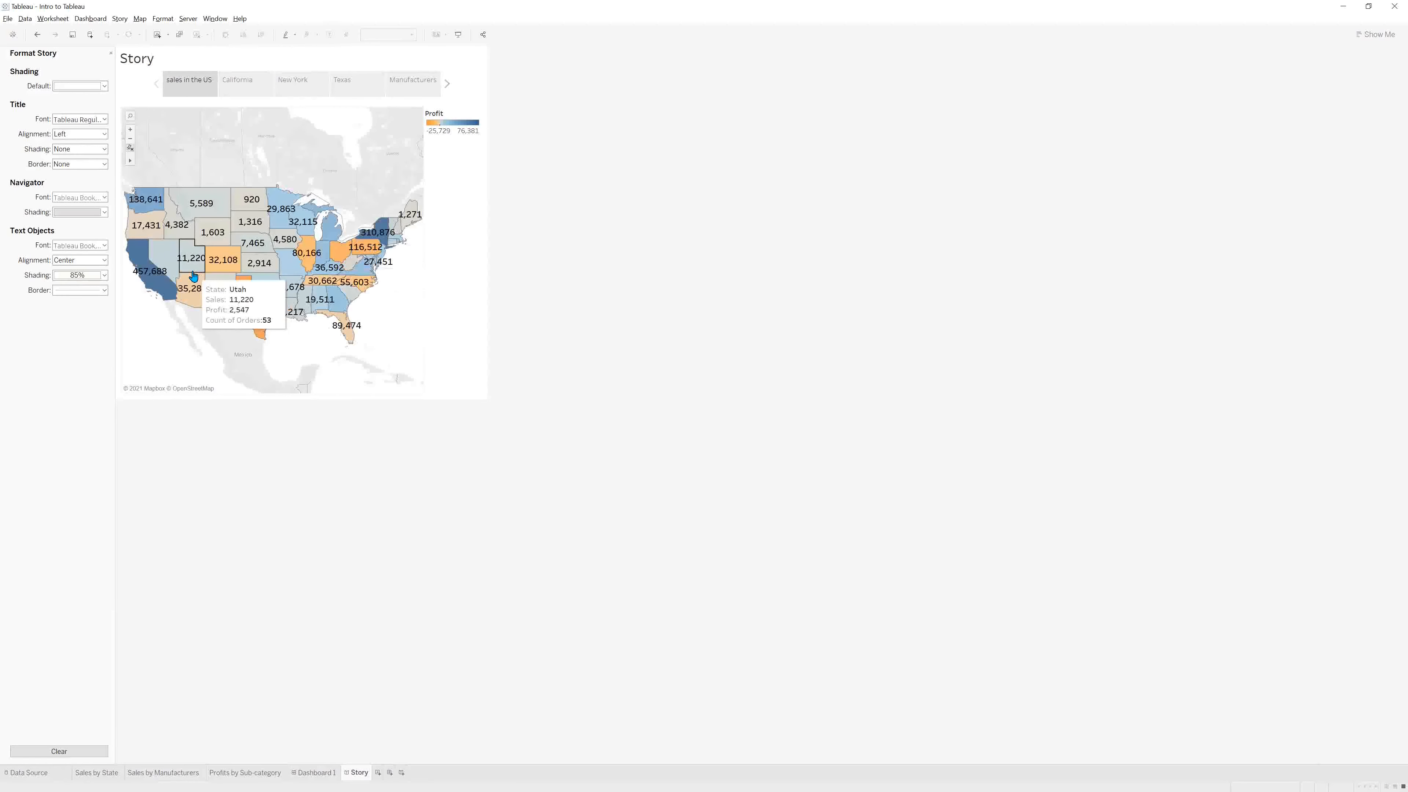
click(246, 89)
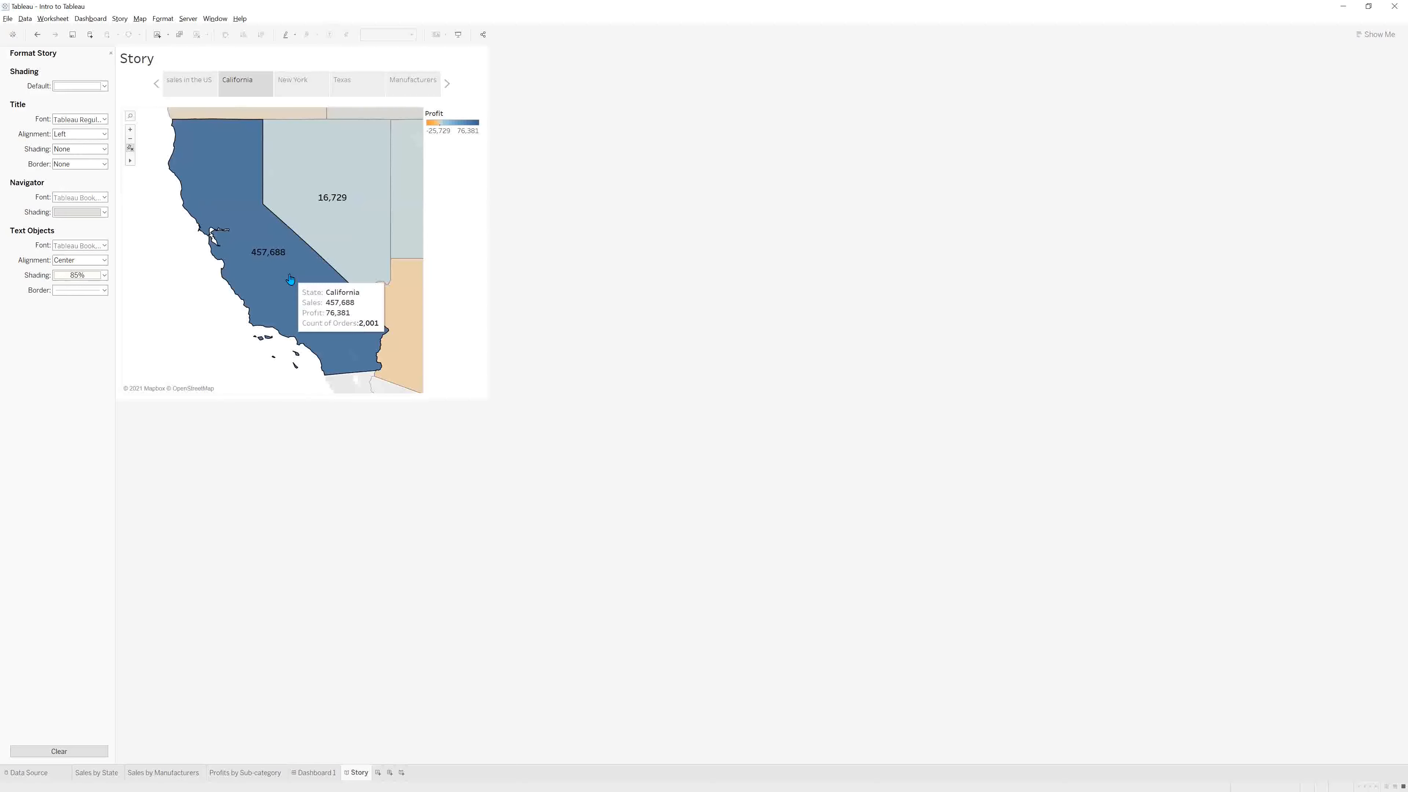
click(296, 94)
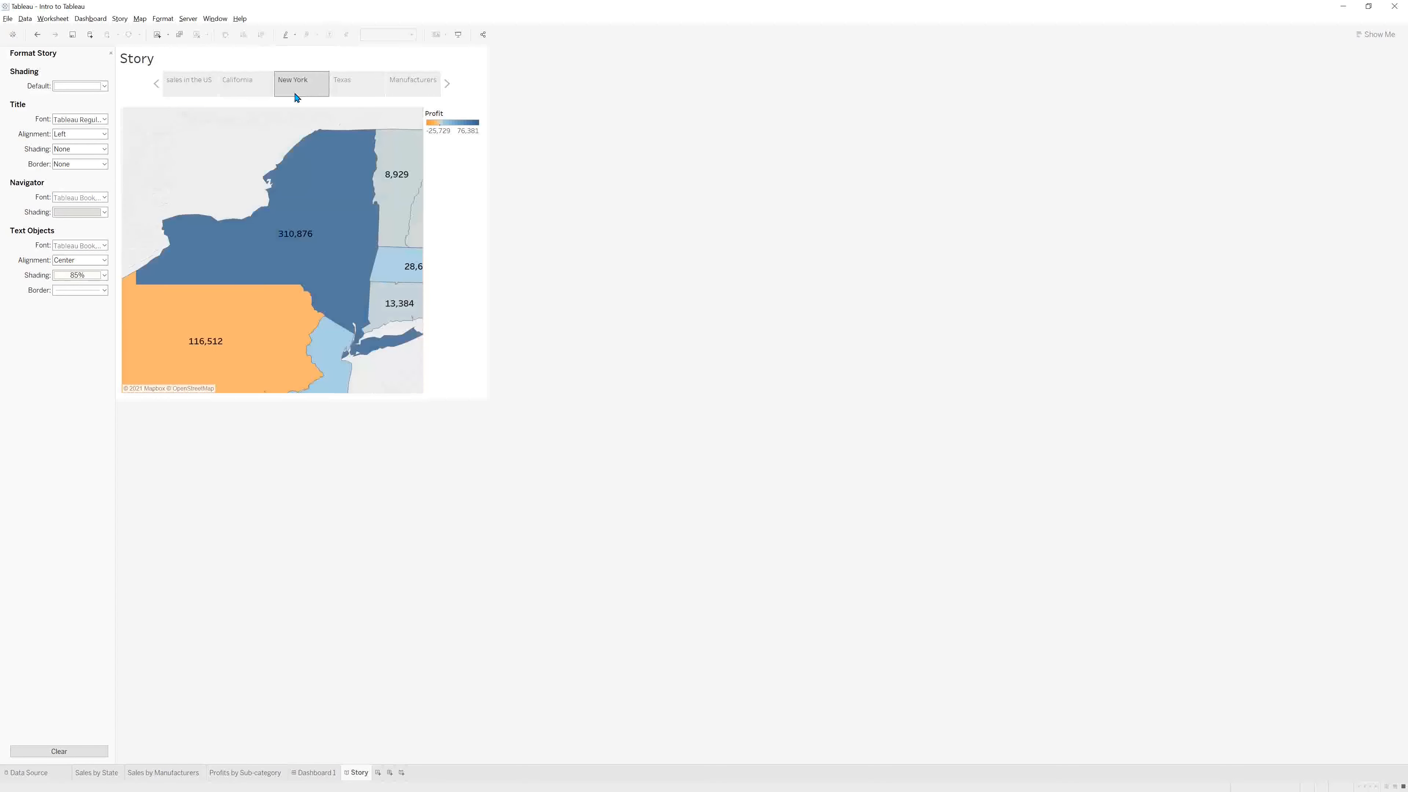
click(355, 92)
click(402, 90)
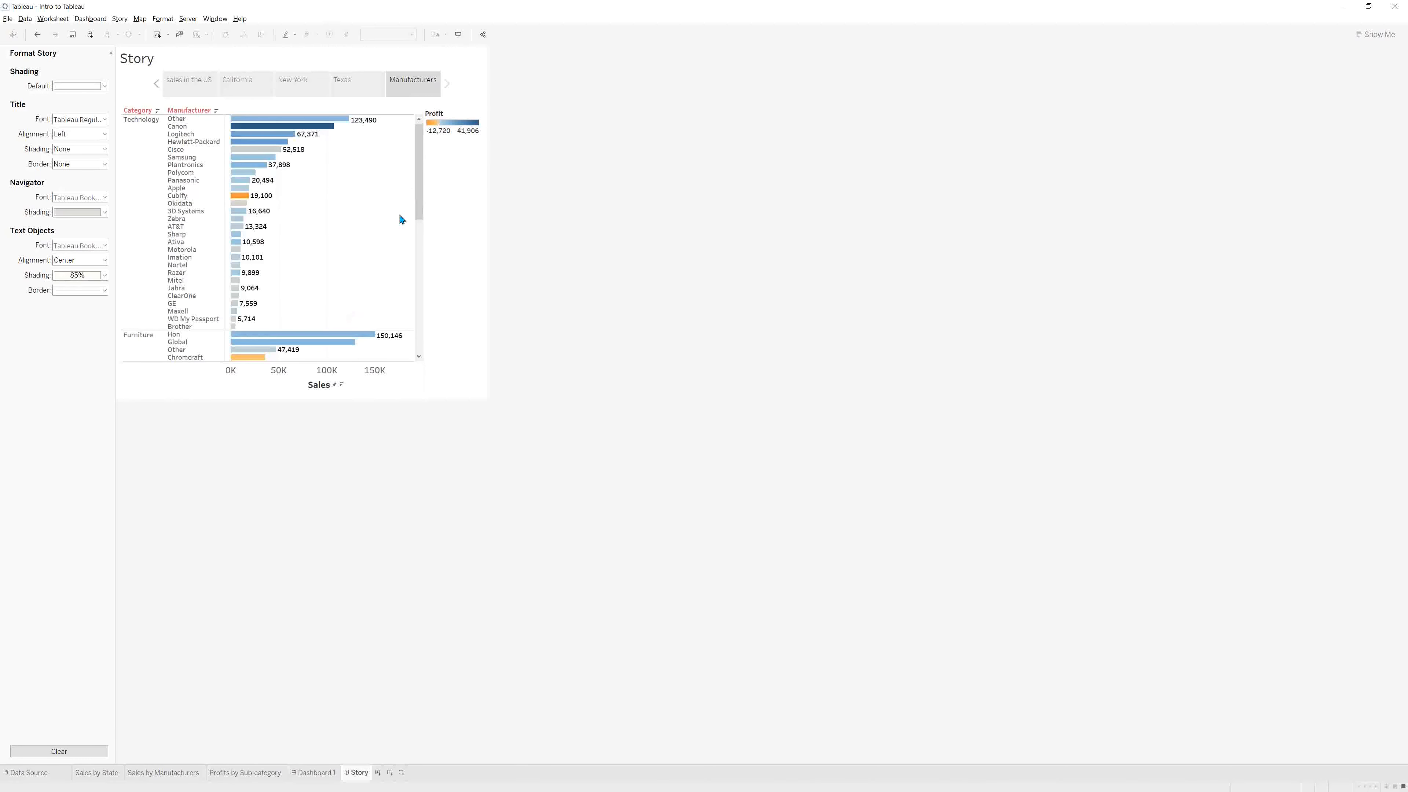
click(314, 772)
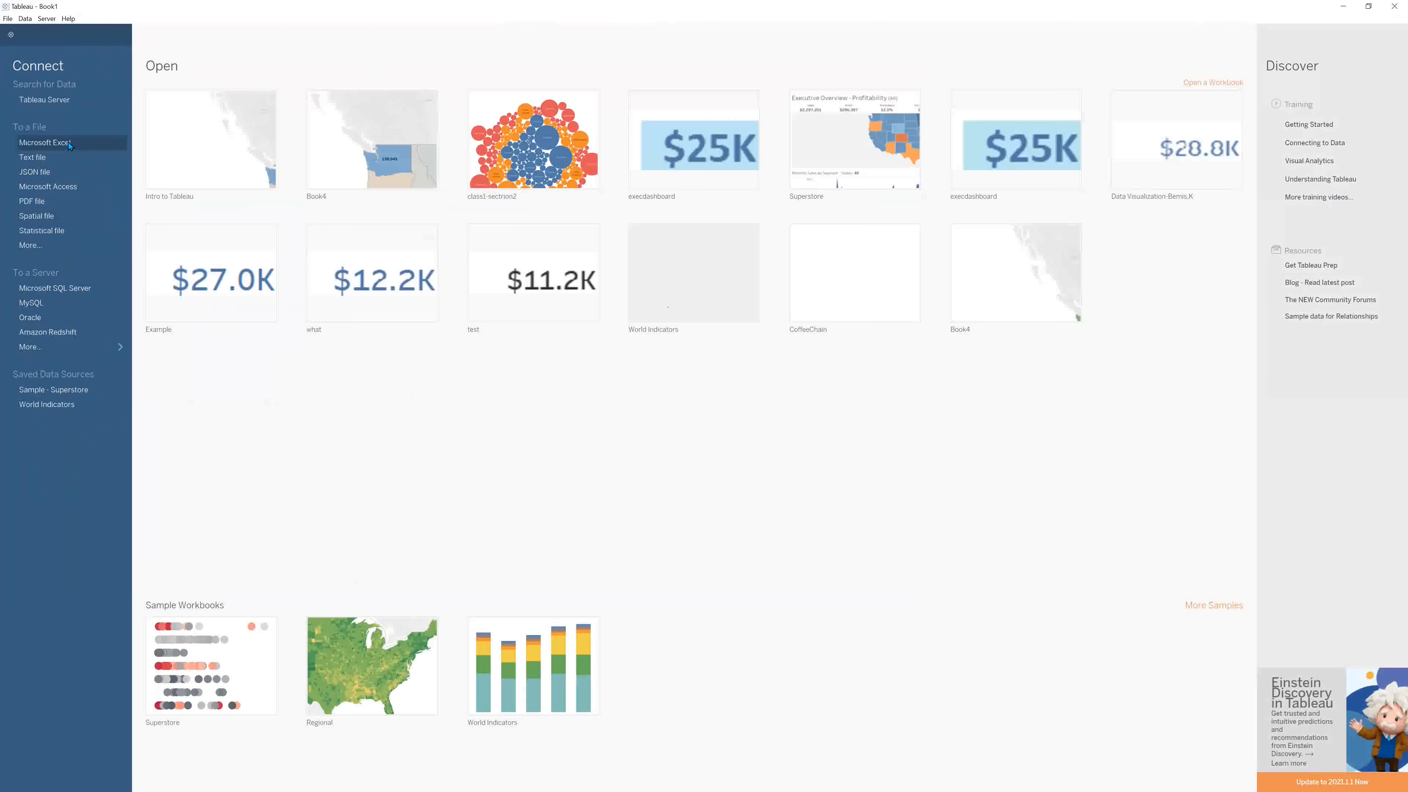
Connect to the saved data source Sample - Superstore and open its data source page.
click(74, 395)
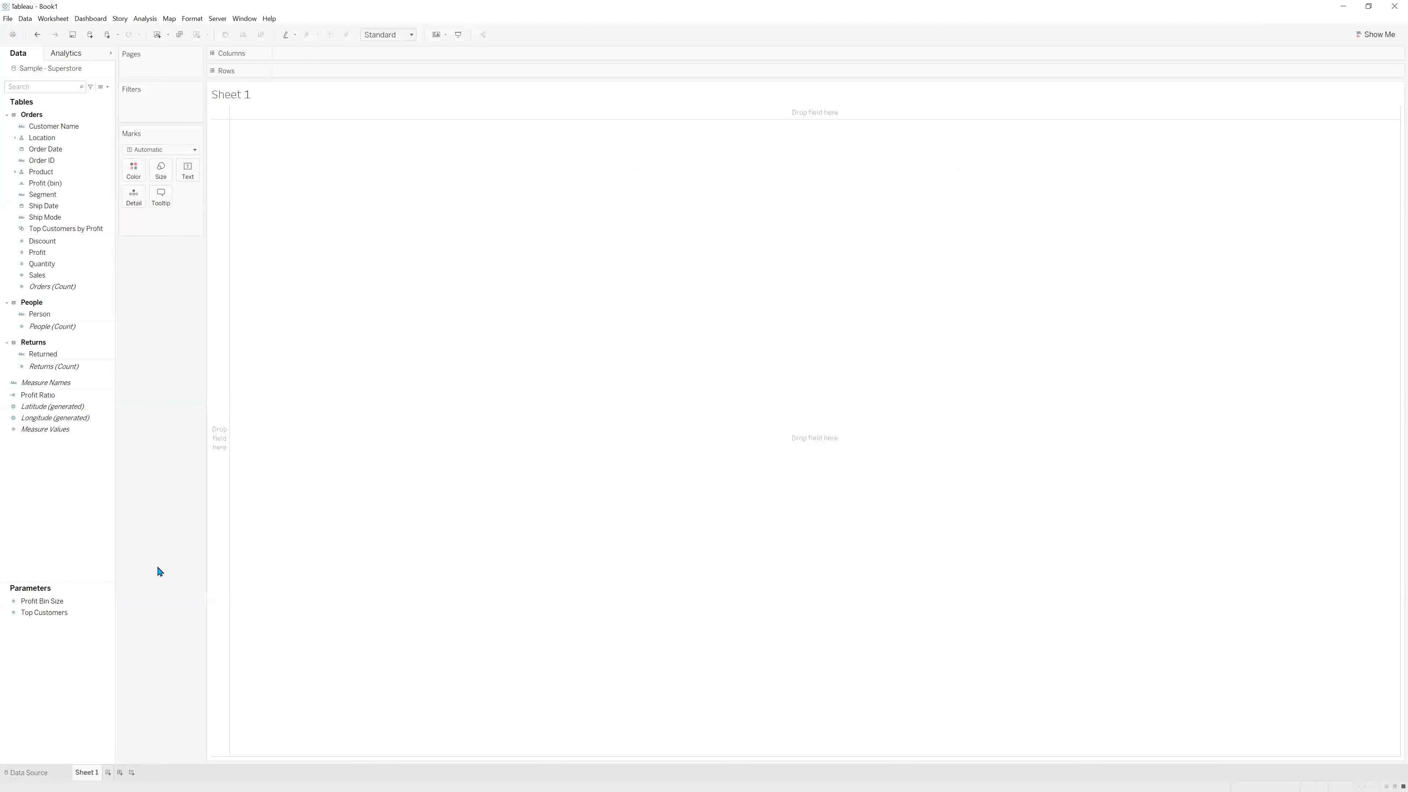
click(29, 773)
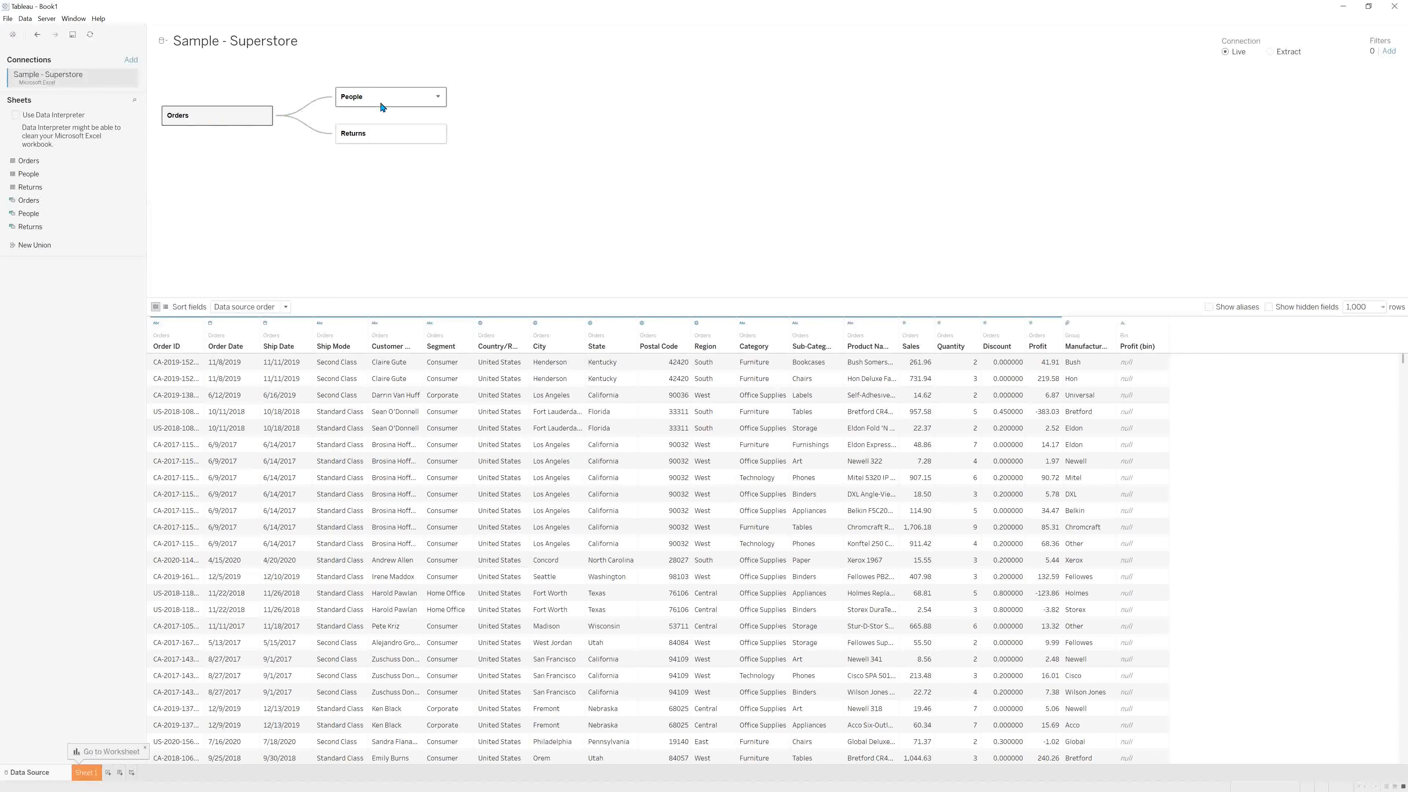
Preview the records of the Returns, People and Orders tables in the Sample - Superstore data source.
click(364, 136)
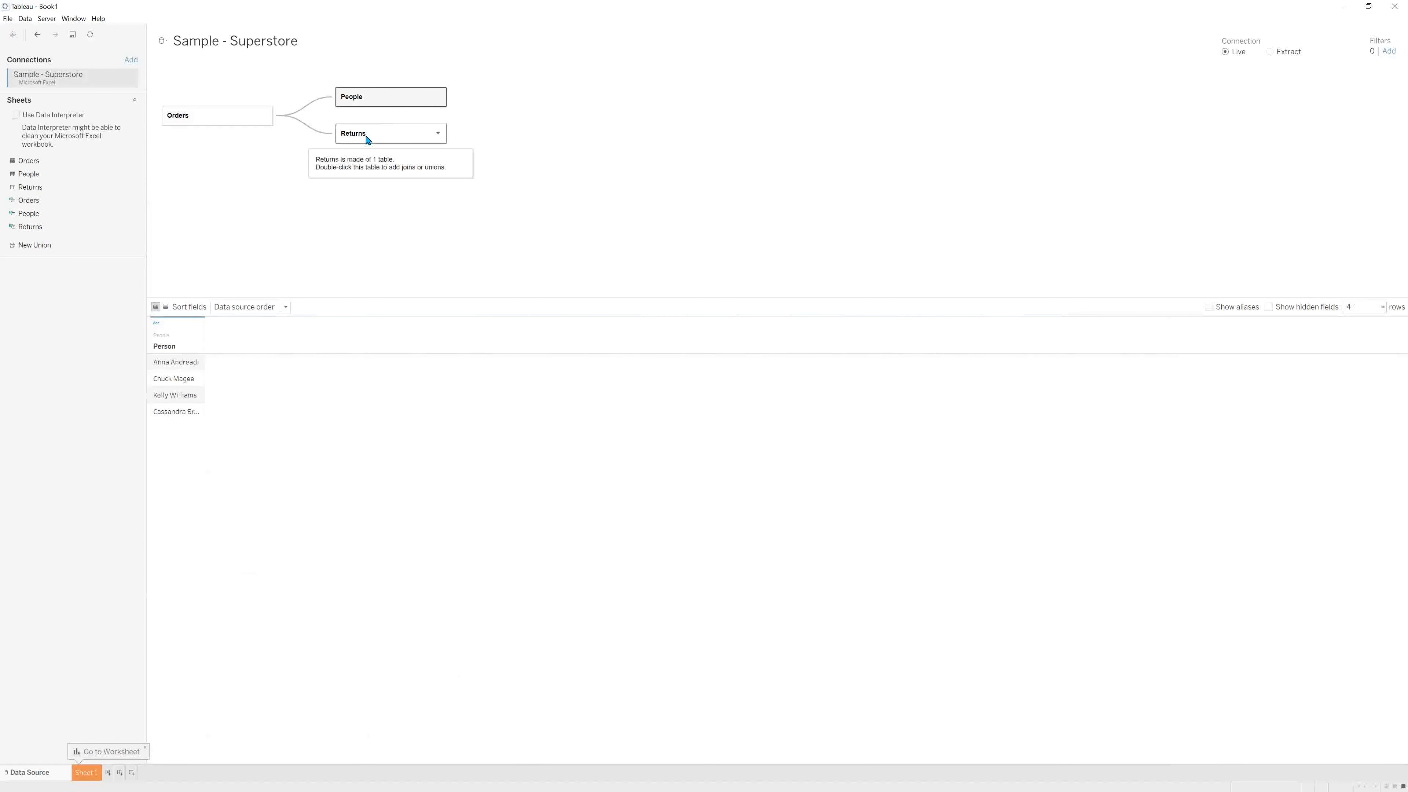
click(360, 103)
click(227, 117)
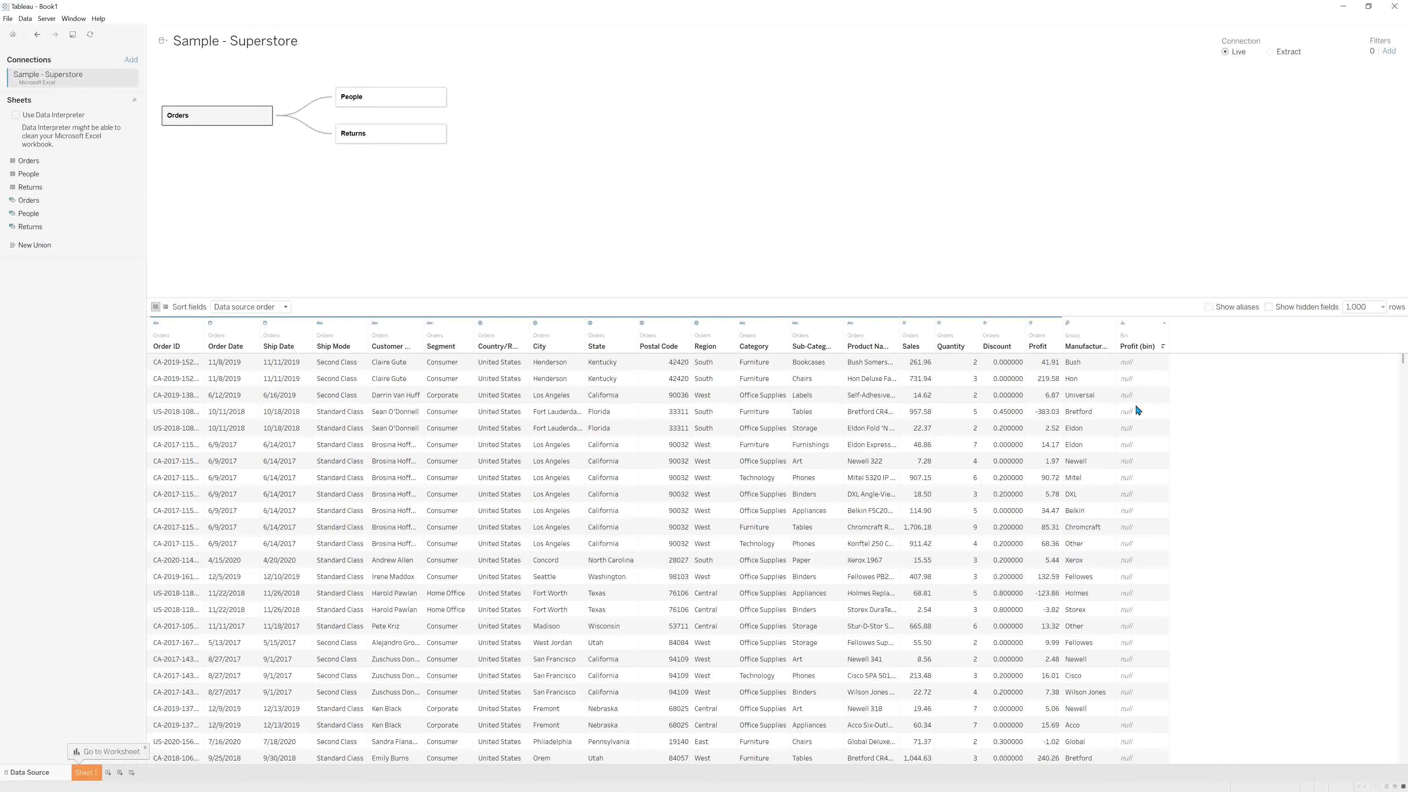
scroll(1131, 415, down, 20)
scroll(1138, 417, up, 20)
key(alt+Tab)
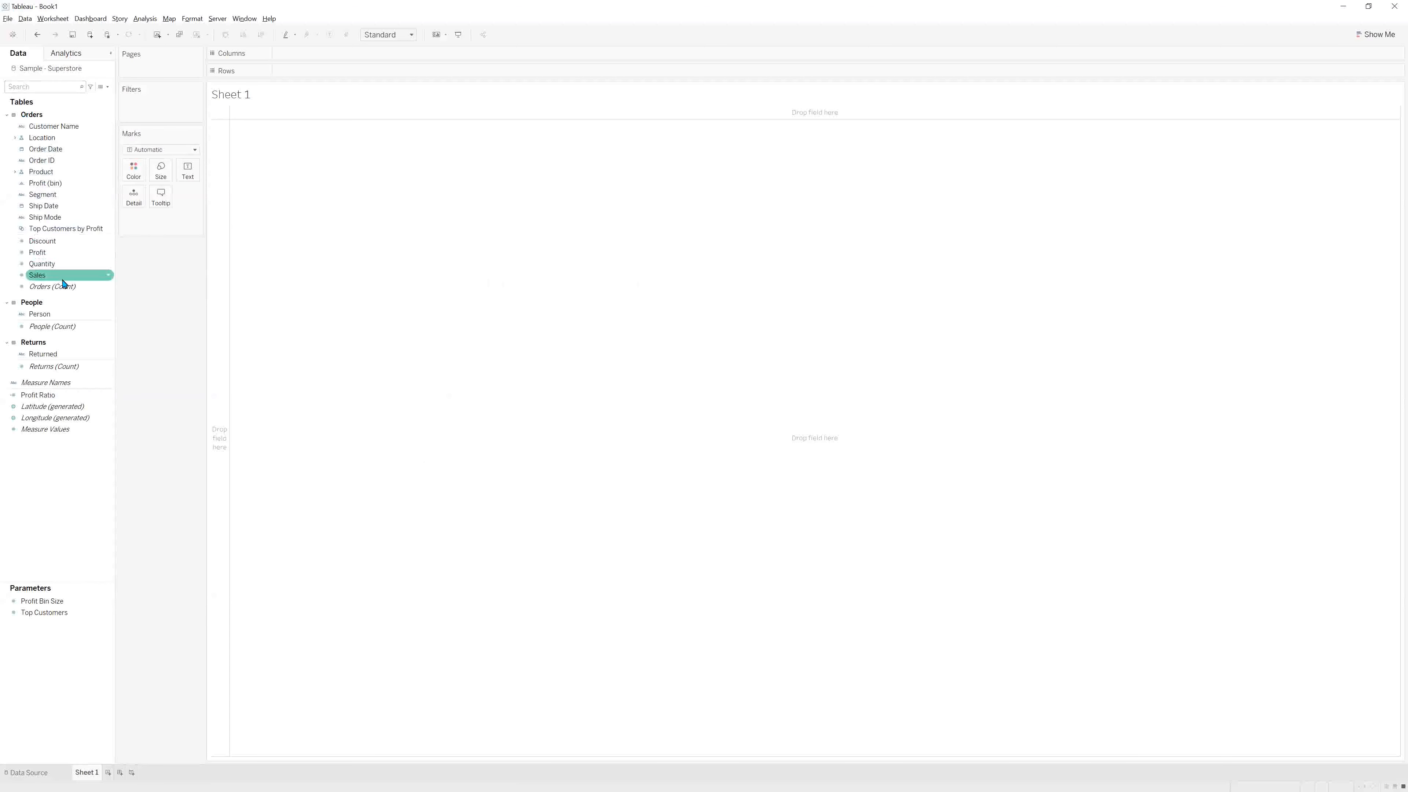
Collapse the Orders, People and Returns tables in the field list, expand Orders again and examine its dimensions and measures.
click(6, 114)
click(7, 169)
click(6, 129)
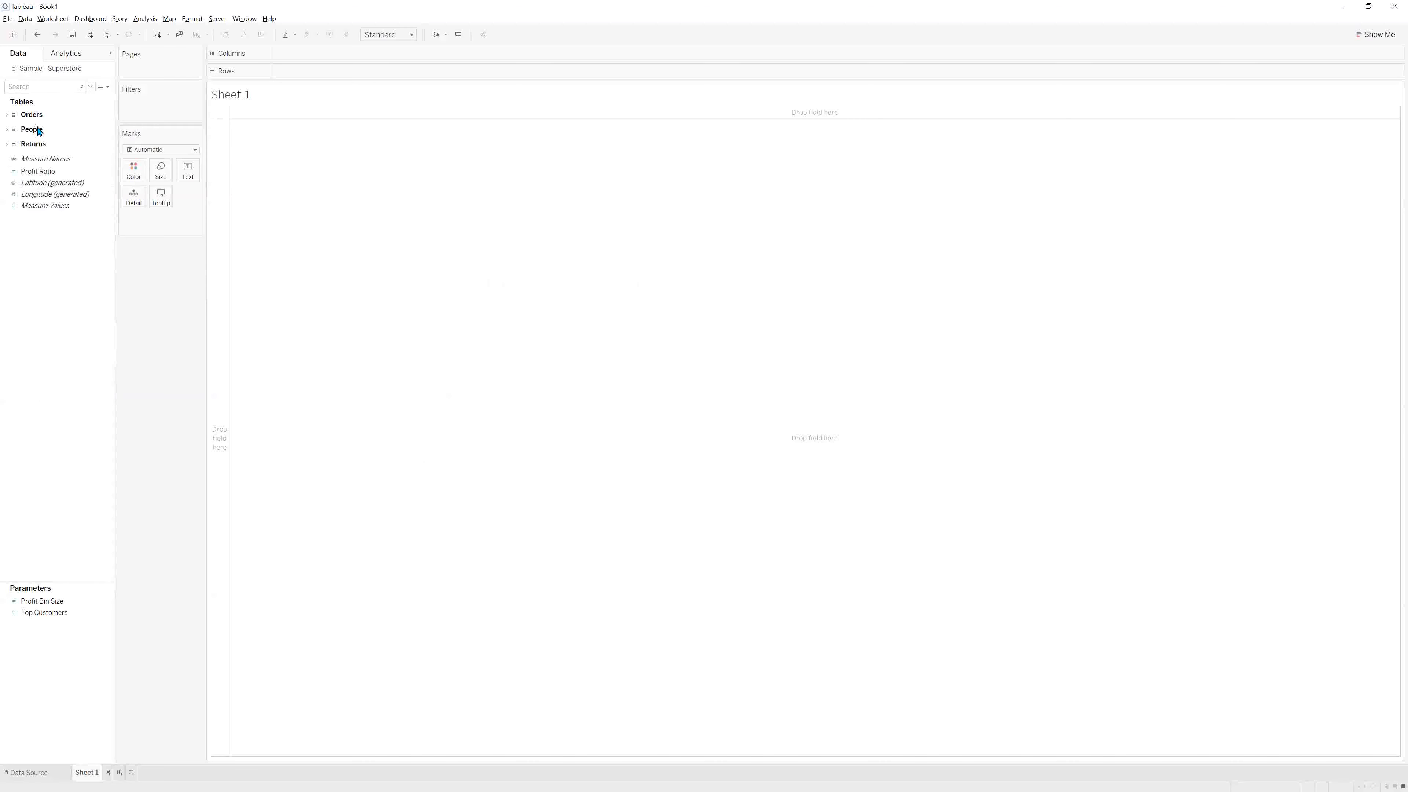
click(8, 116)
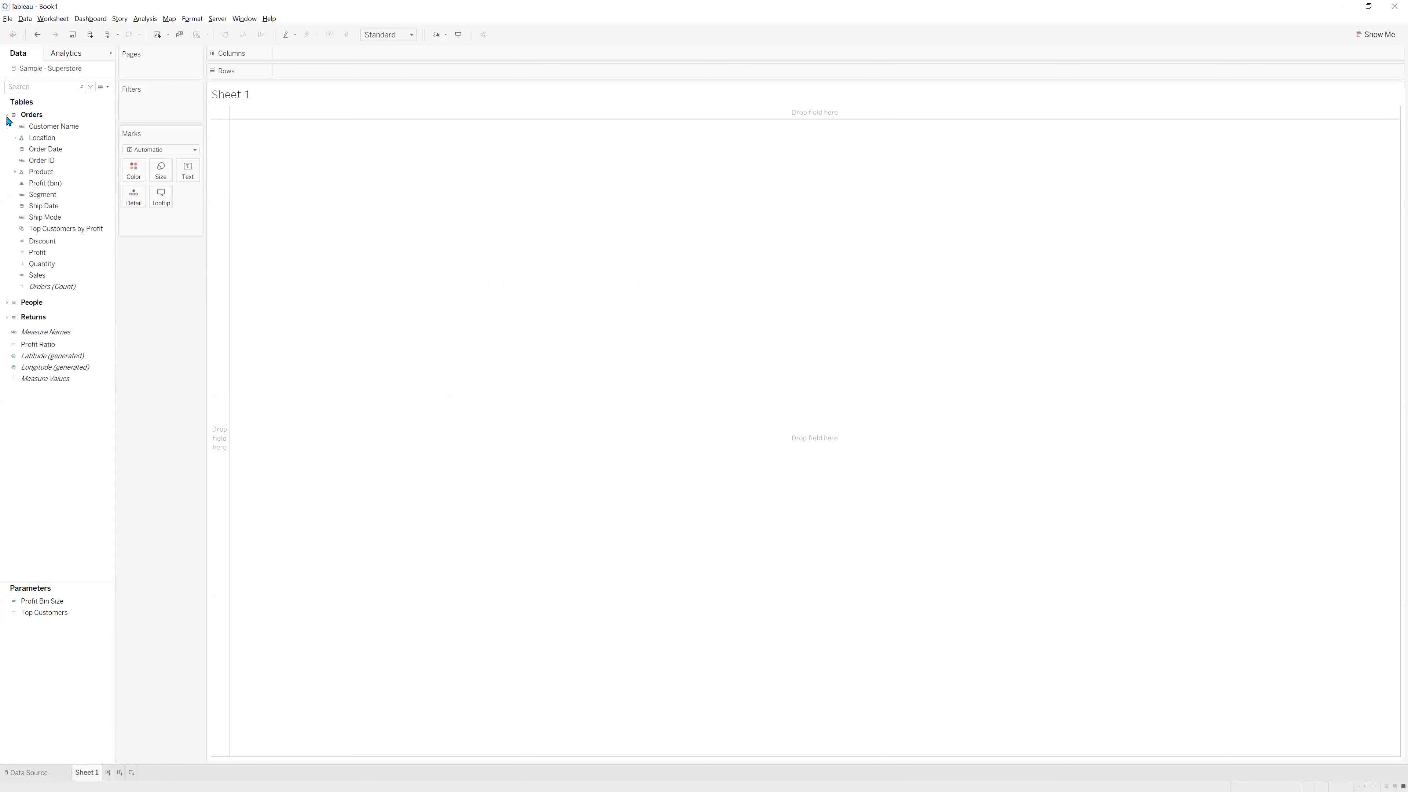
click(20, 126)
click(69, 161)
click(108, 240)
click(15, 138)
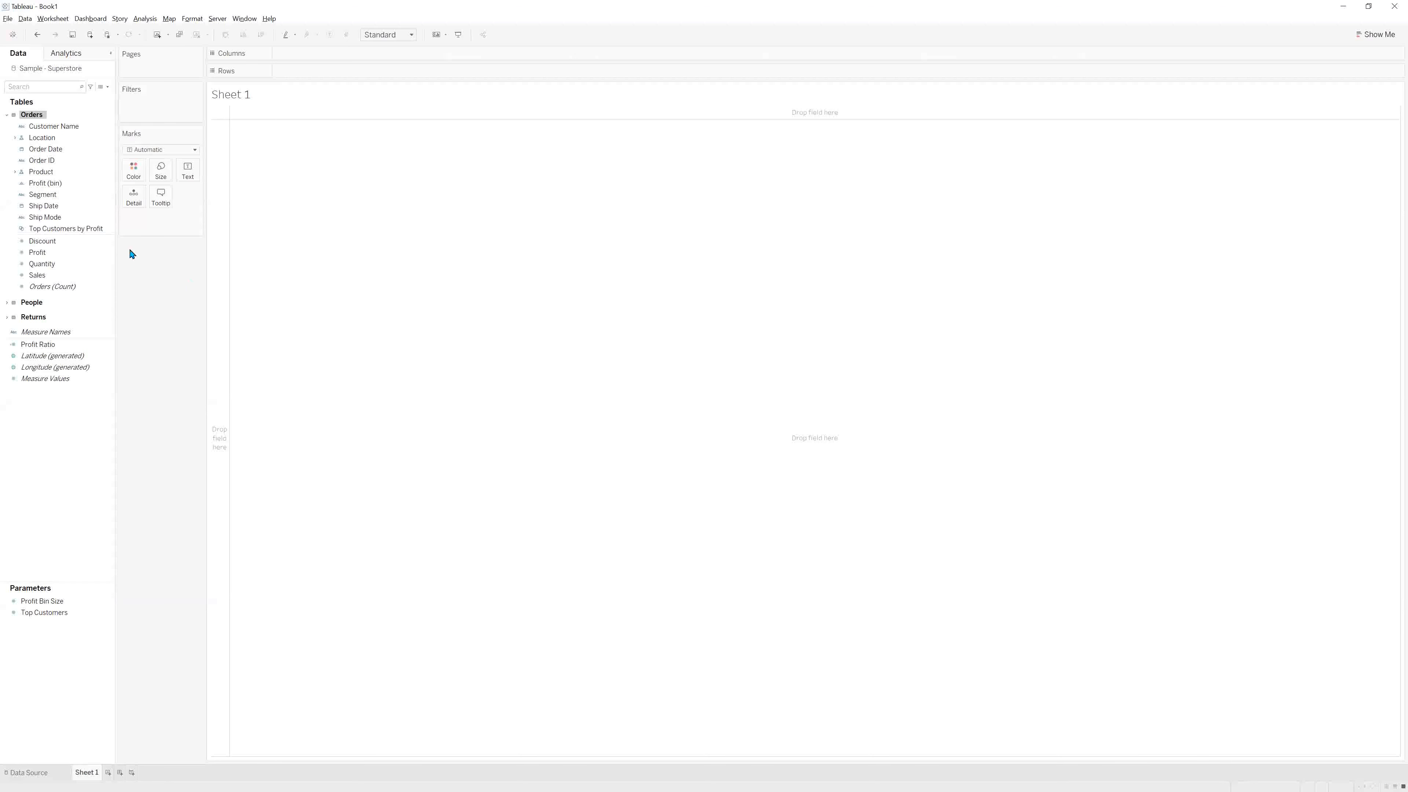
click(70, 194)
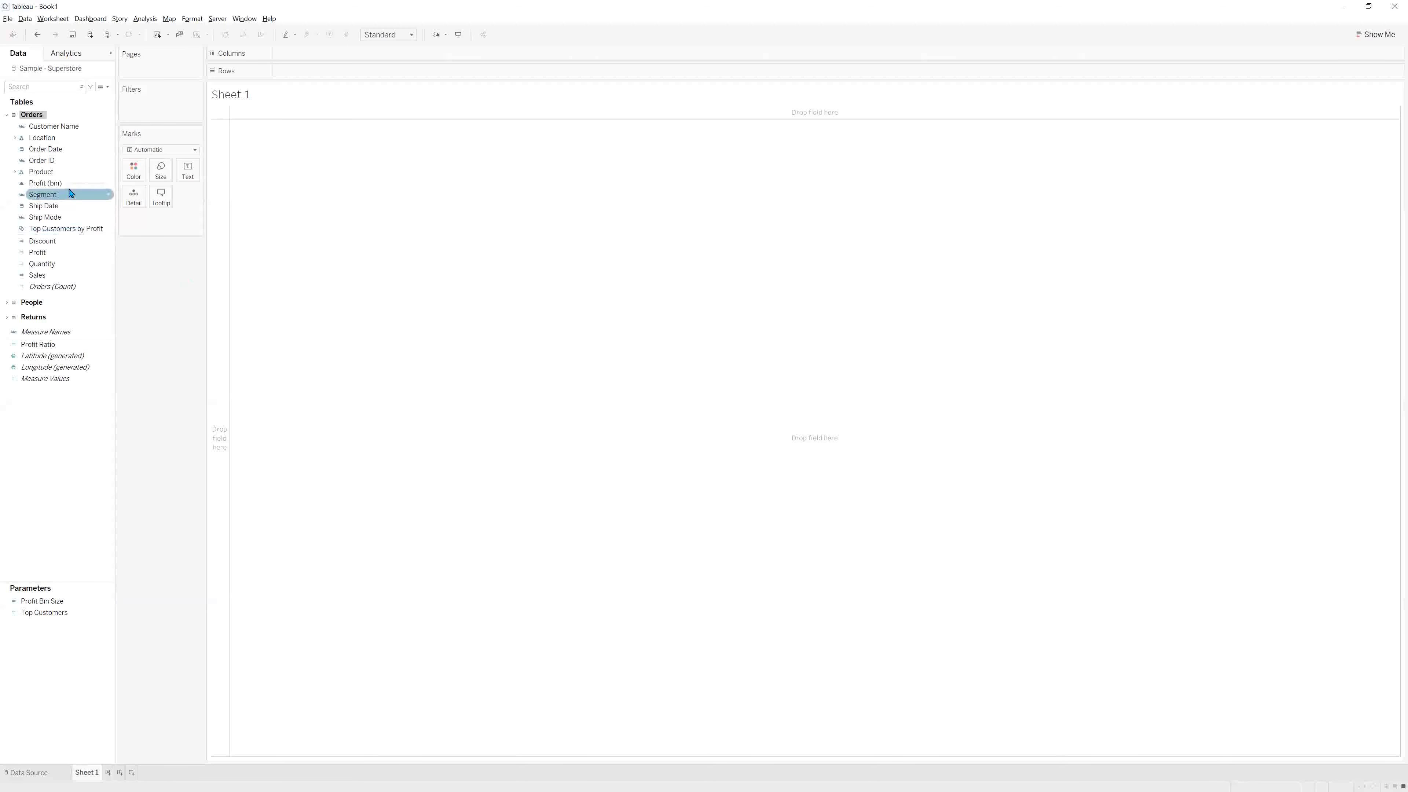
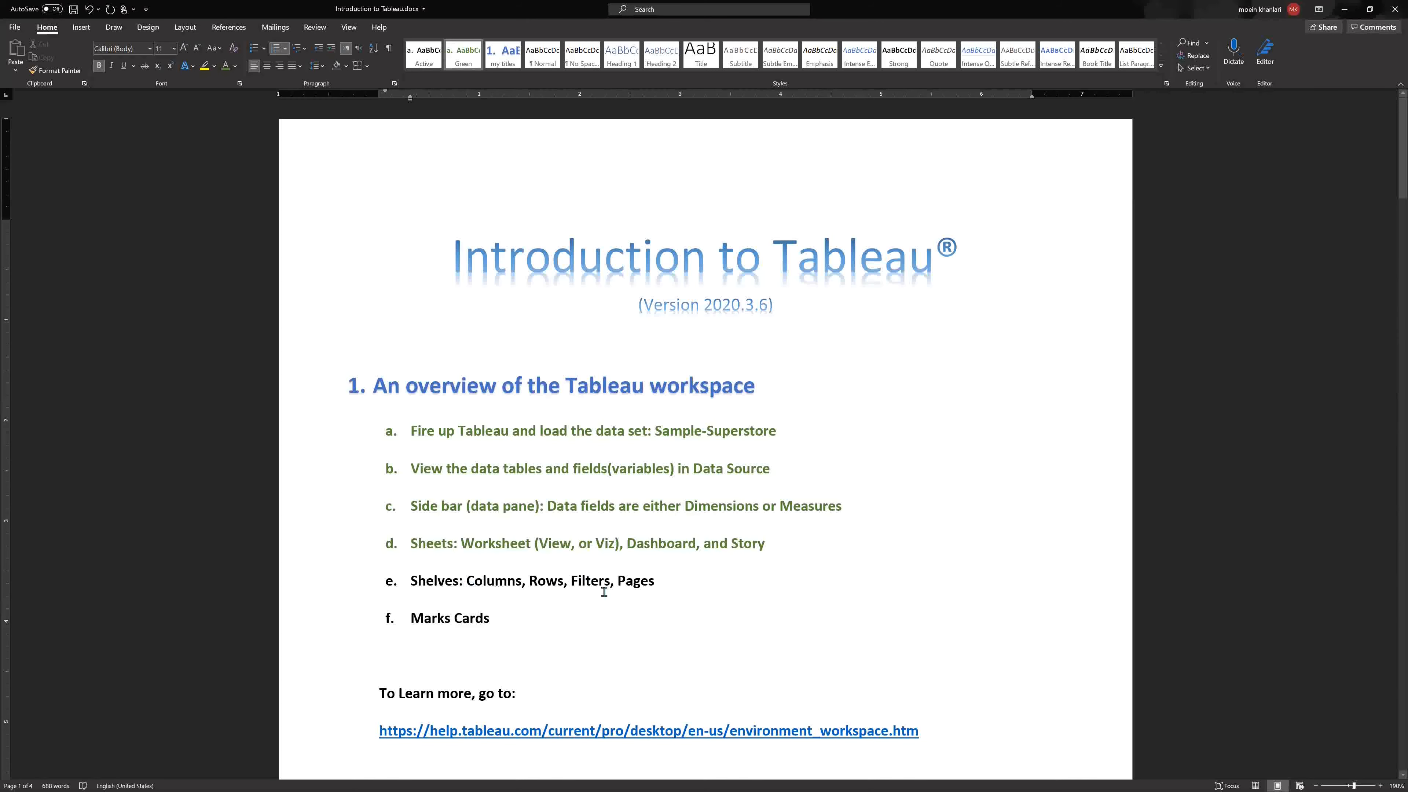
Switch between Tableau and the Introduction to Tableau document in Word to review the workspace overview and Sales map tasks.
key(alt+Tab)
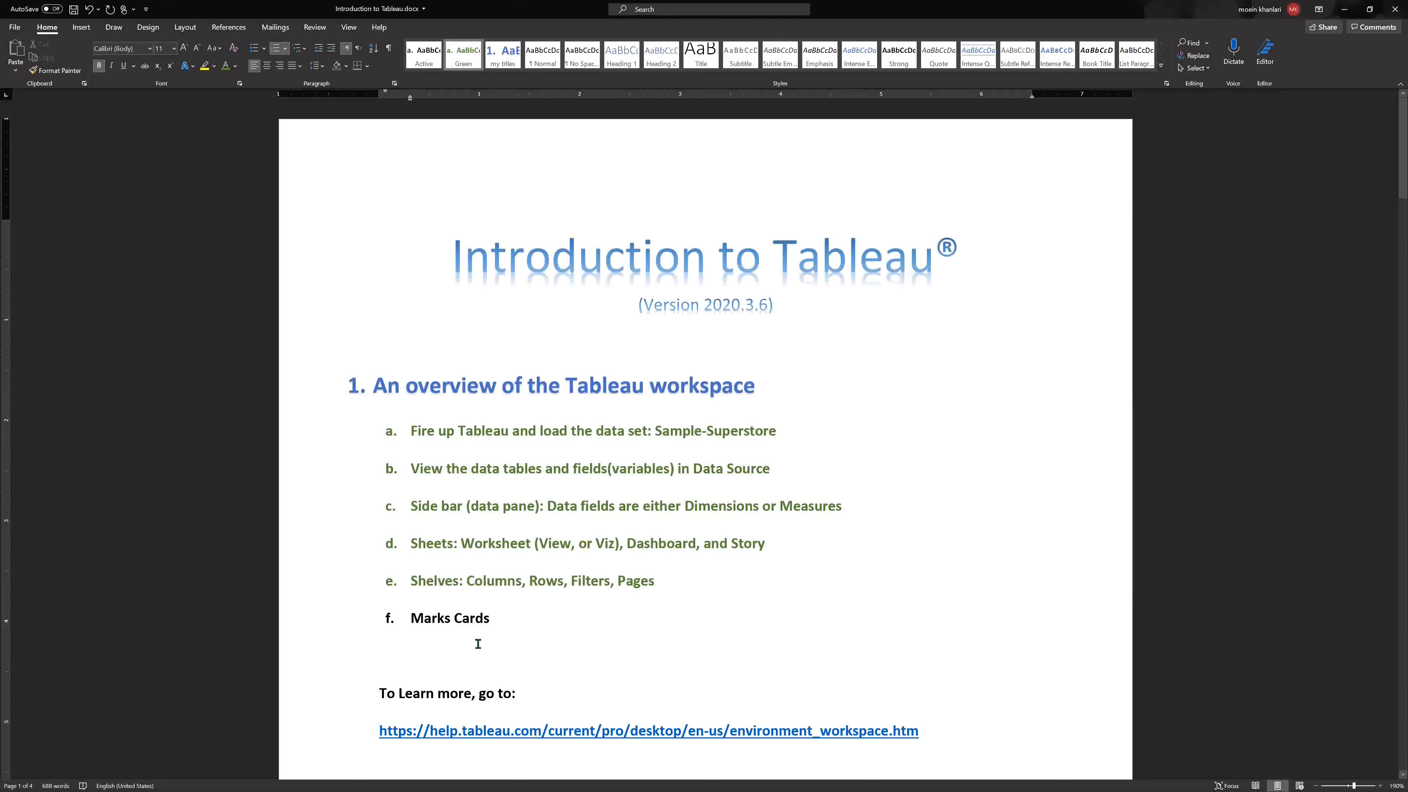
key(alt+Tab)
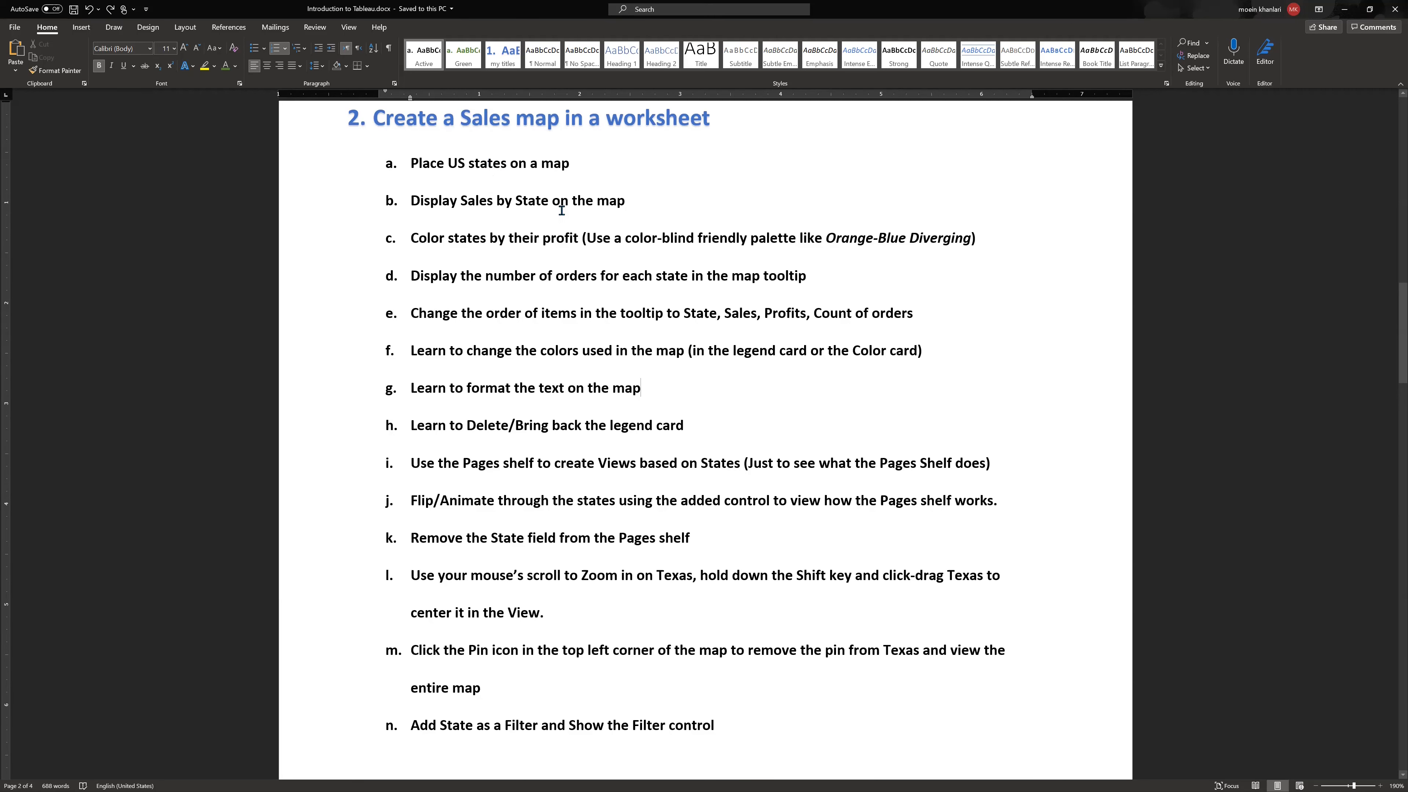
click(480, 164)
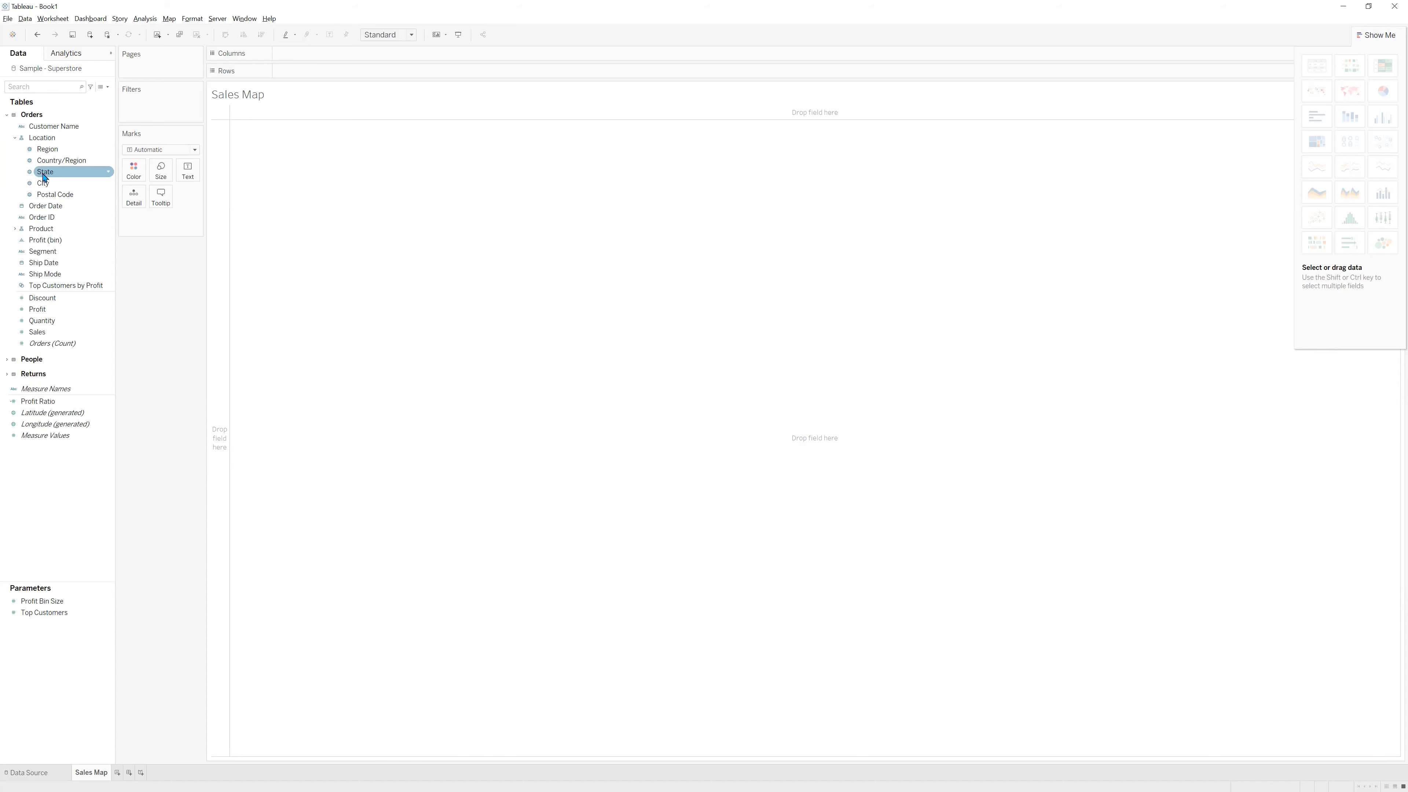
Place the State field from the Location hierarchy onto the Sales Map view to plot the US states.
click(43, 176)
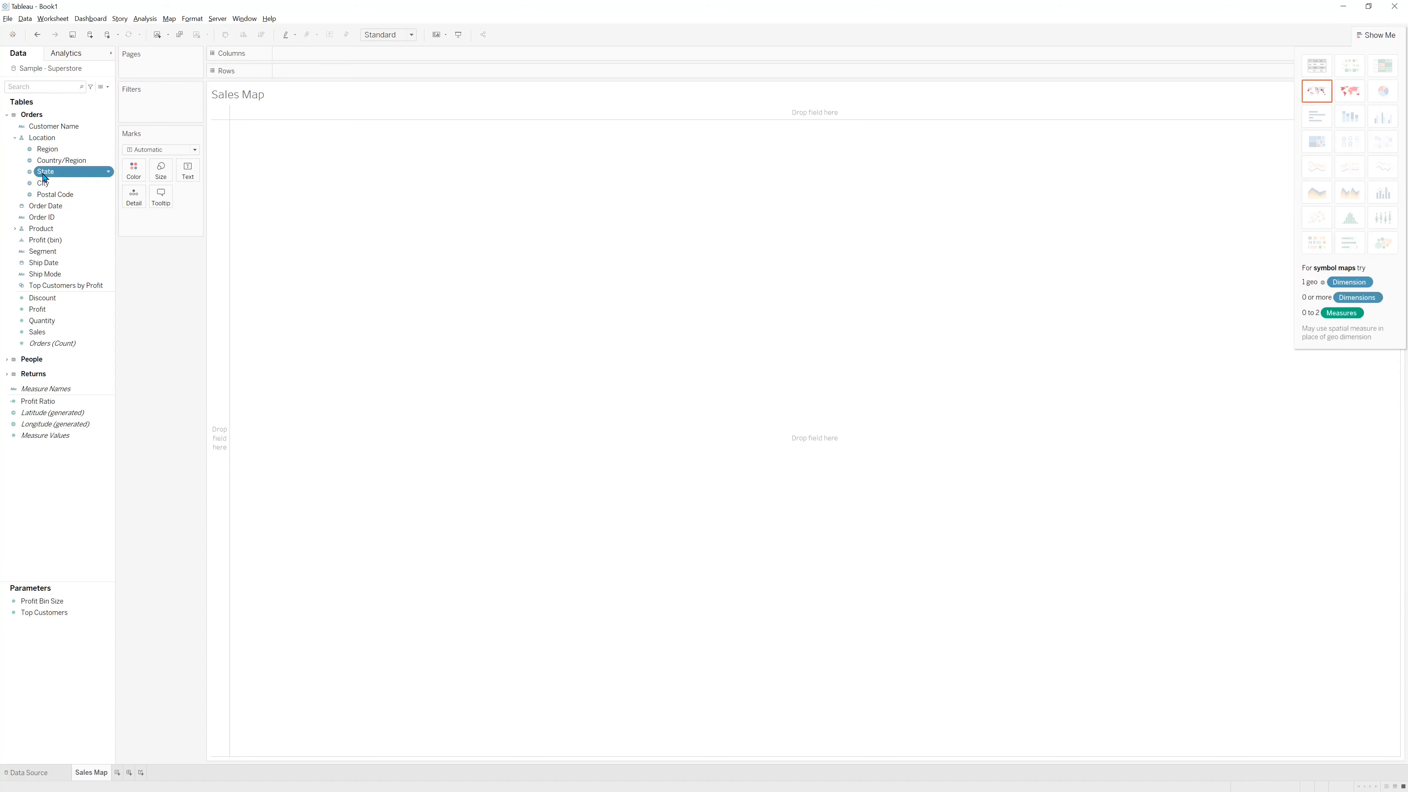
click(43, 176)
ctrl+click(44, 179)
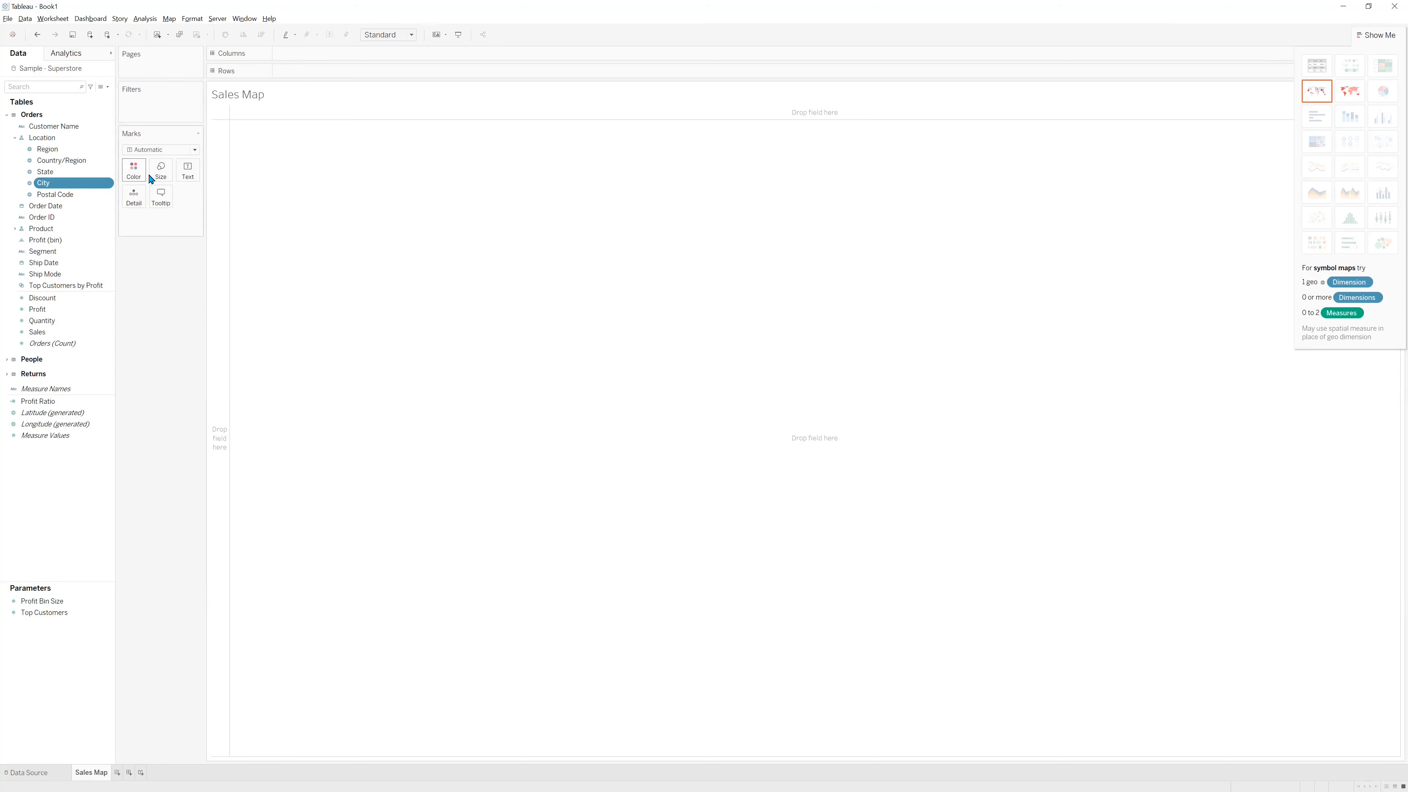
click(45, 173)
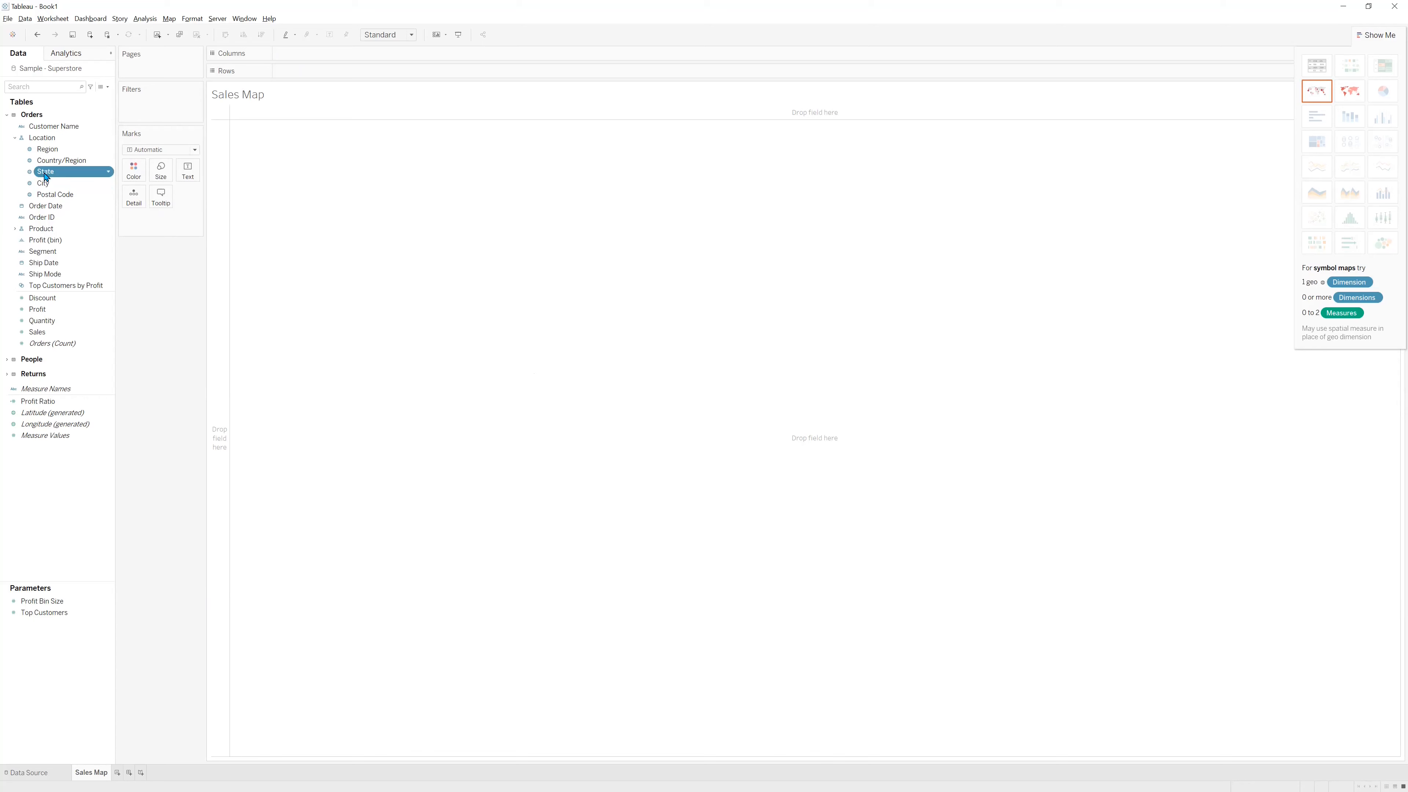
drag(46, 177, 724, 400)
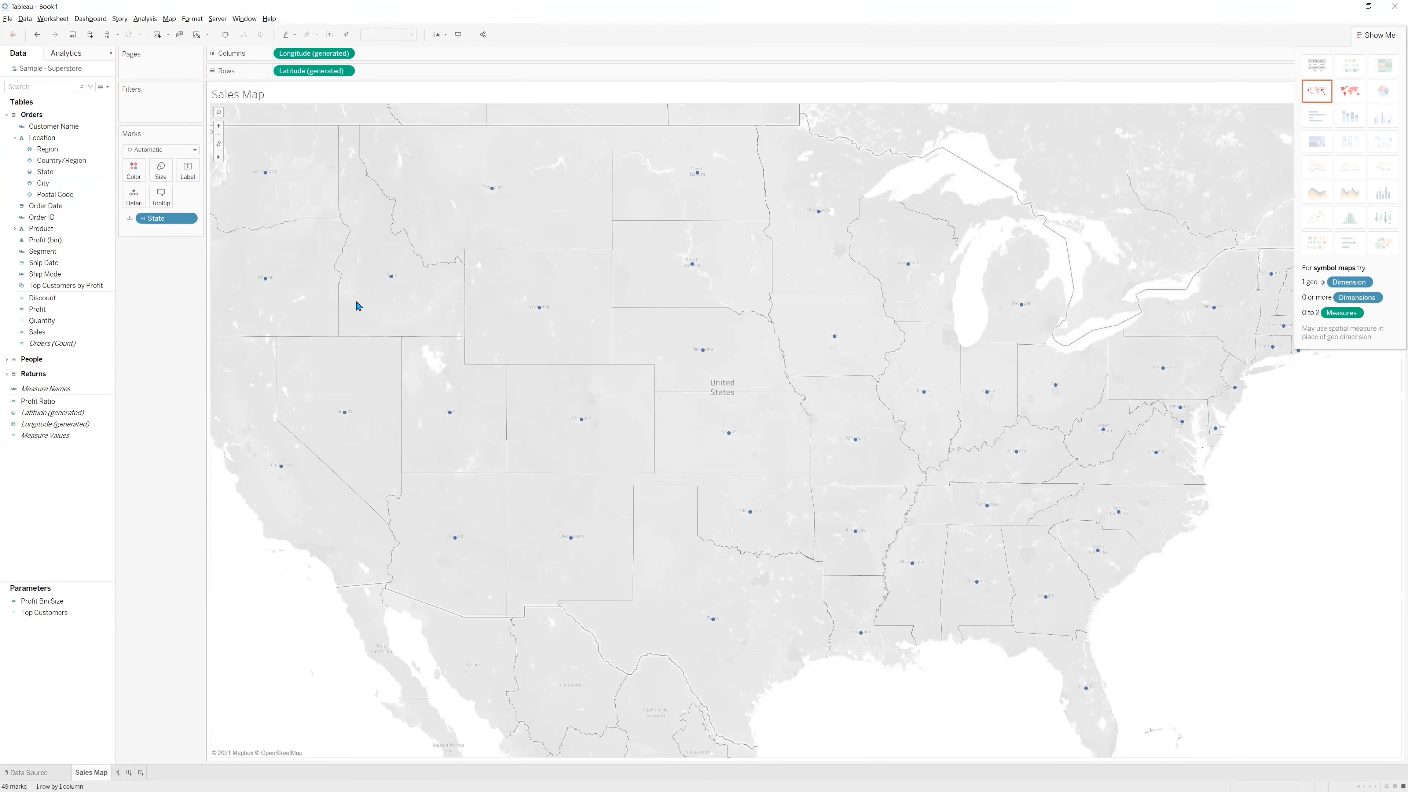
scroll(607, 355, down, 3)
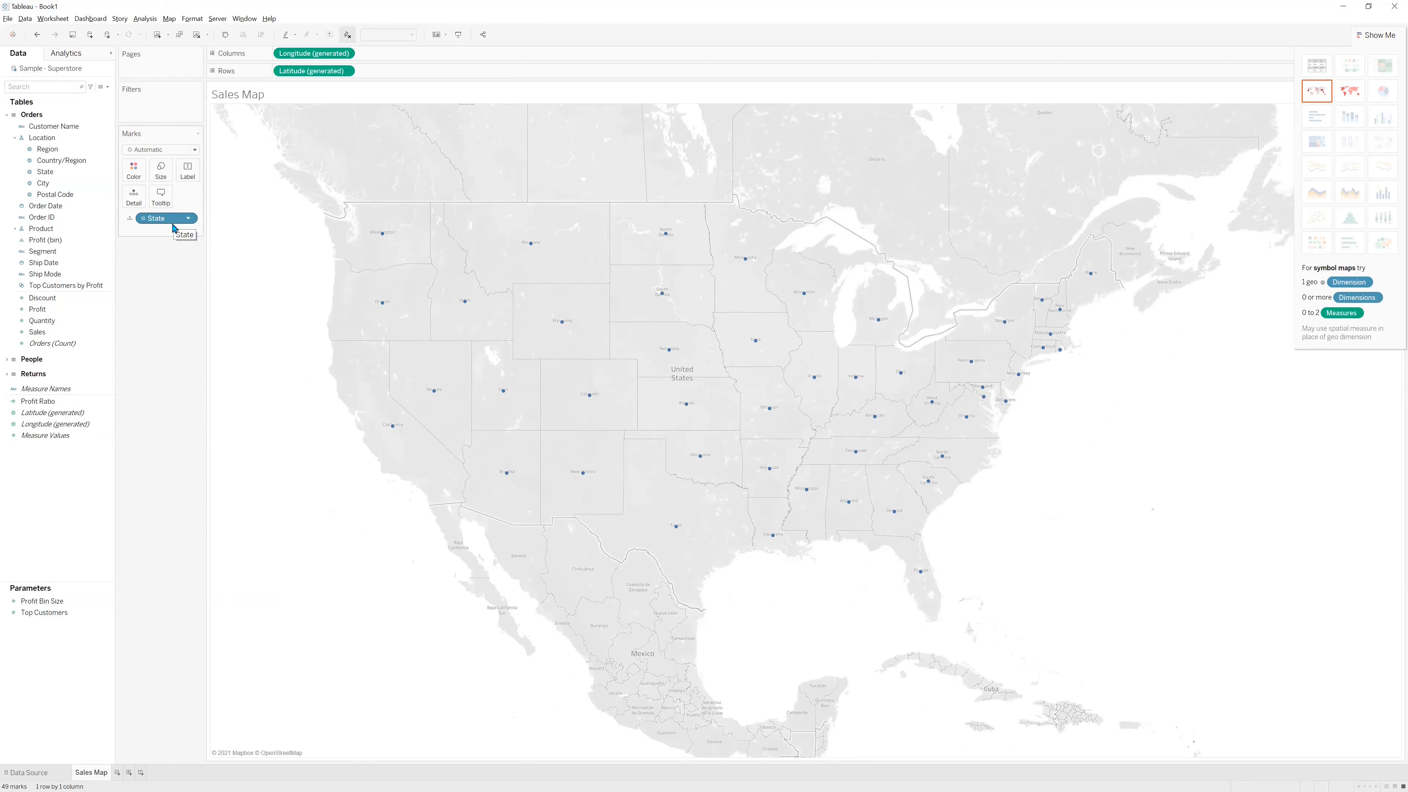
Remove the State, Latitude (generated) and Longitude (generated) fields from the Sales Map worksheet.
drag(173, 224, 269, 146)
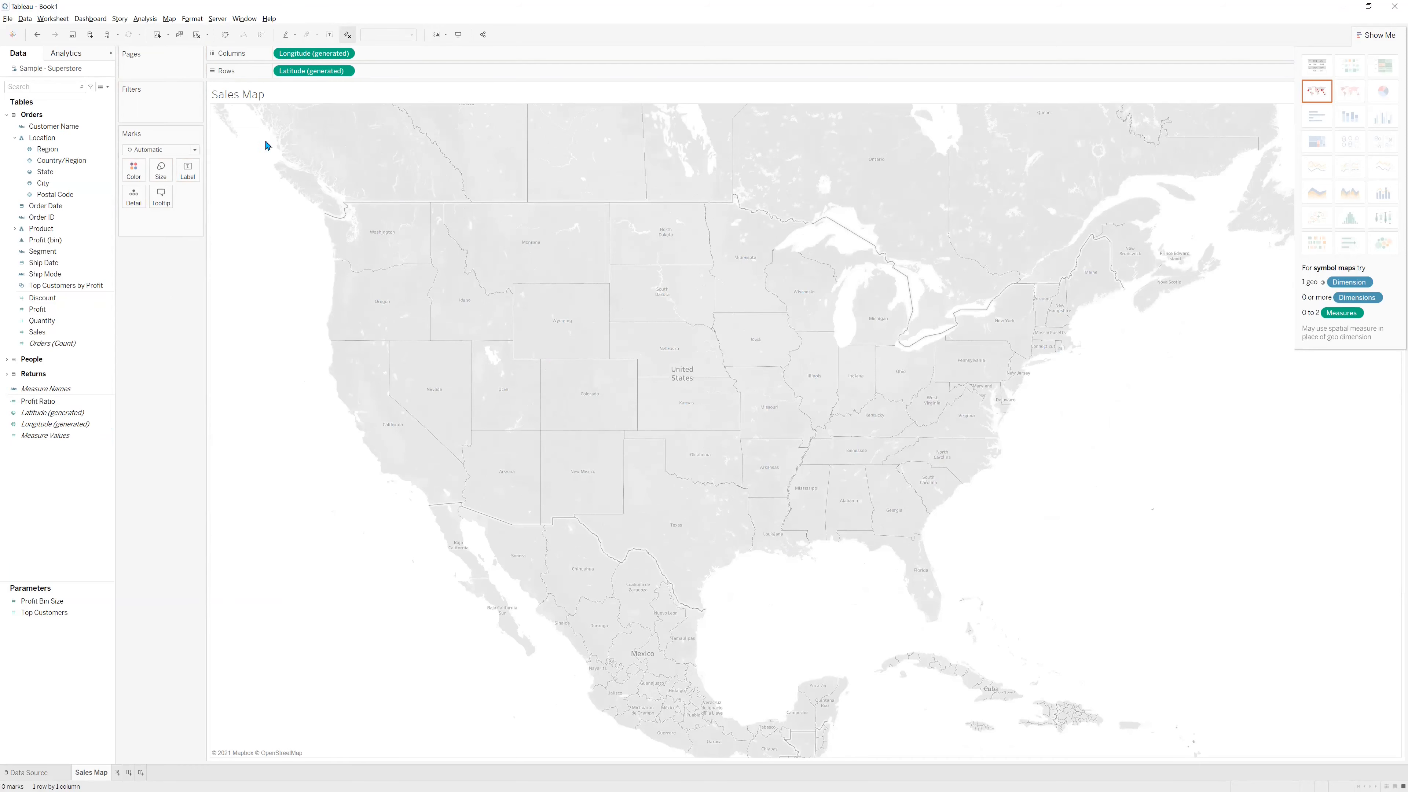
drag(304, 71, 175, 261)
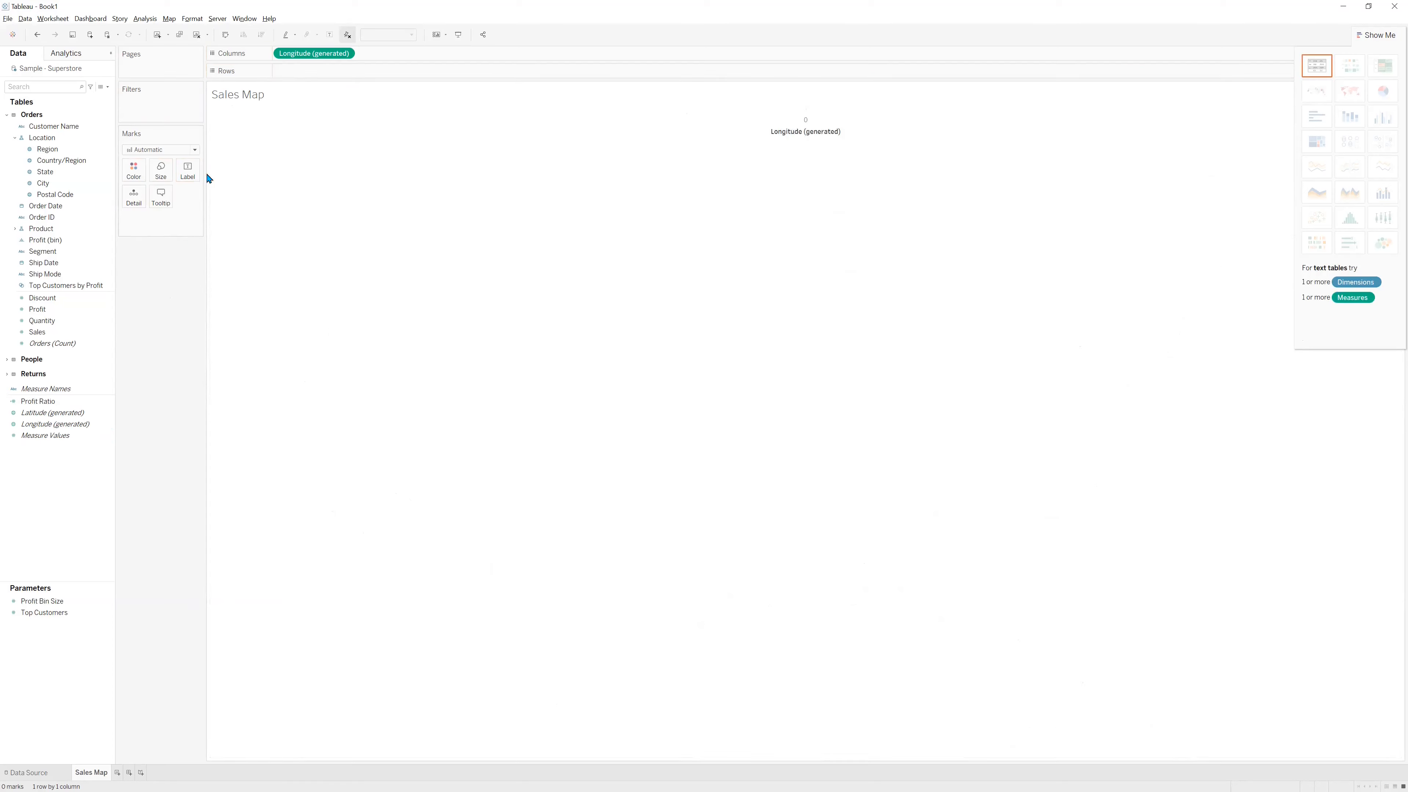
drag(313, 53, 162, 274)
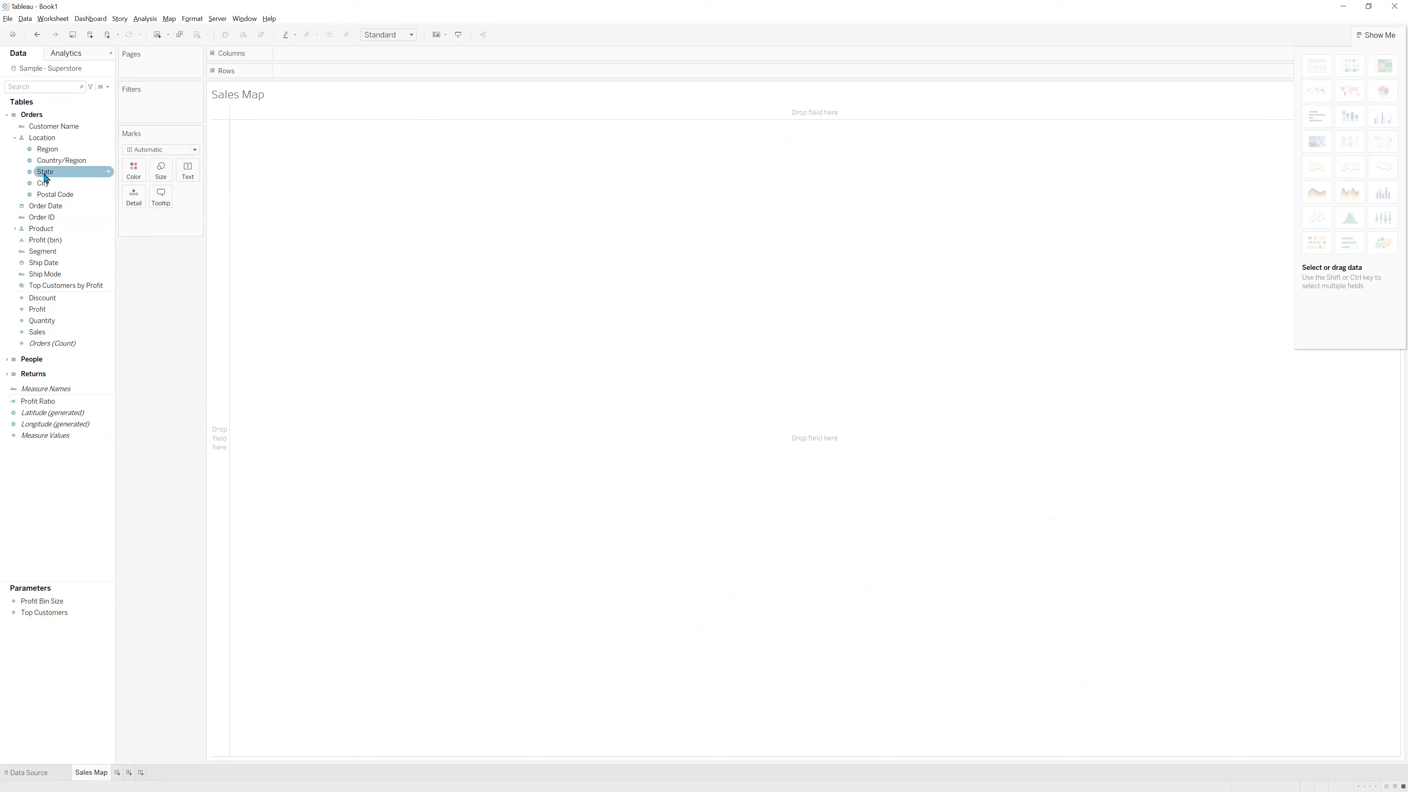
Add the State field to the marks as detail and zoom out to show the US states map.
drag(44, 177, 138, 204)
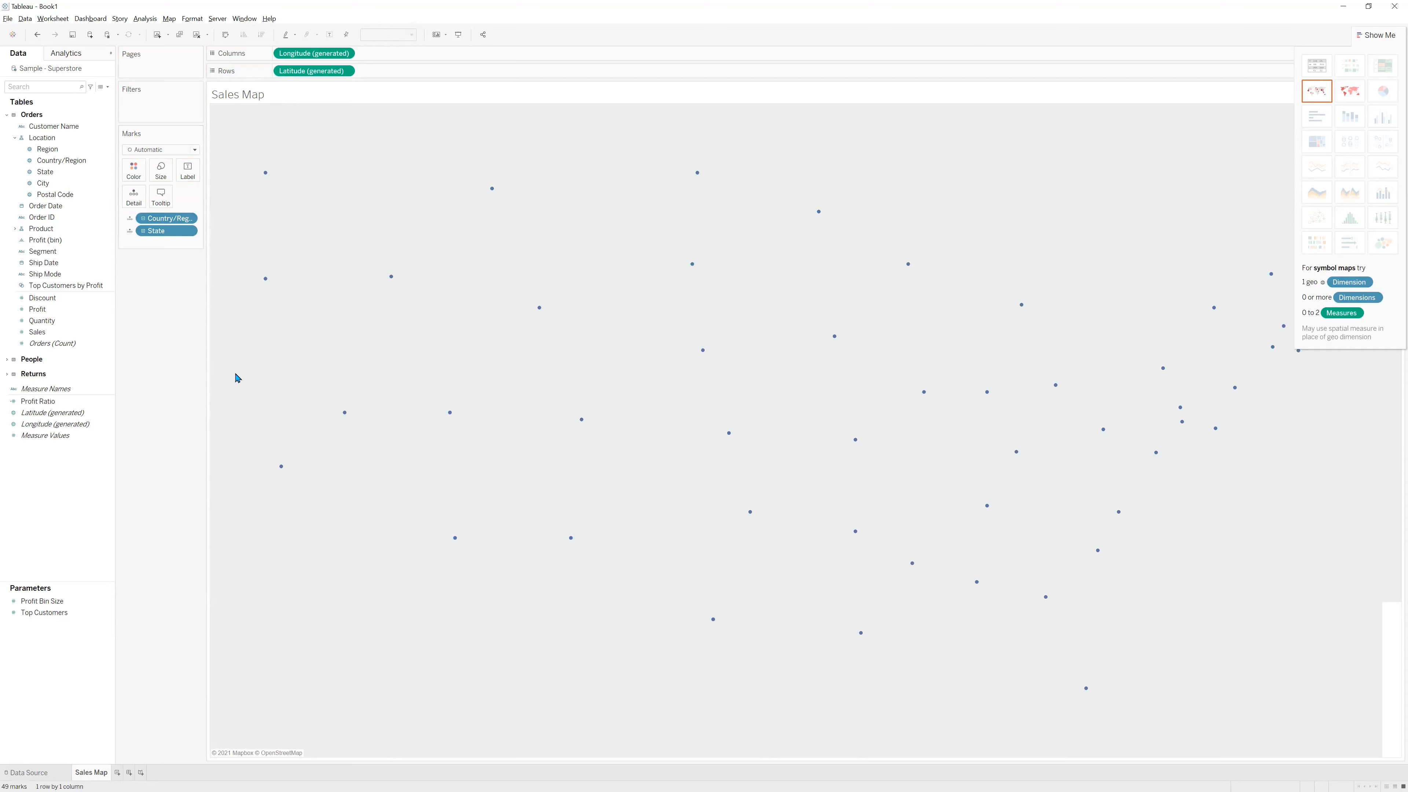
scroll(487, 434, down, 1)
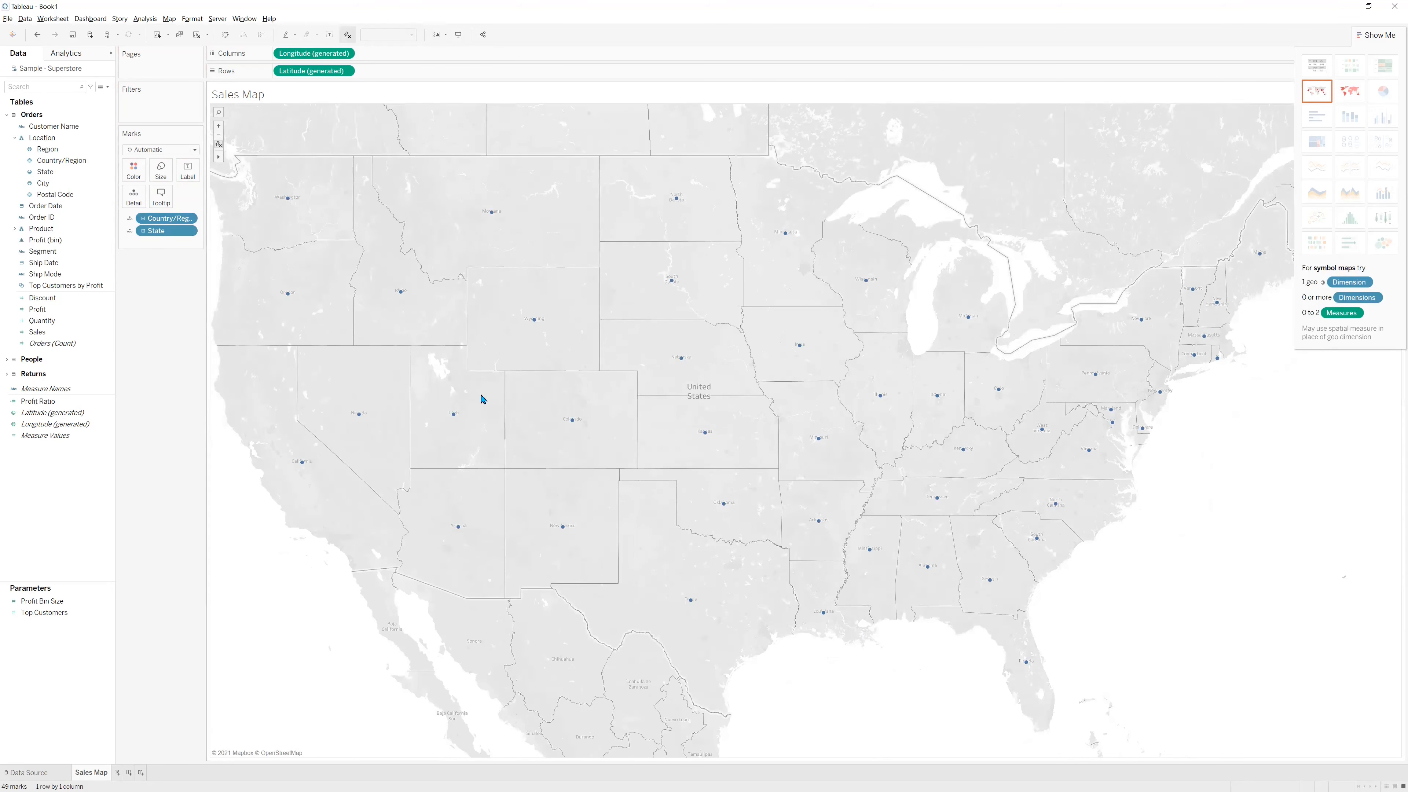
scroll(382, 392, down, 2)
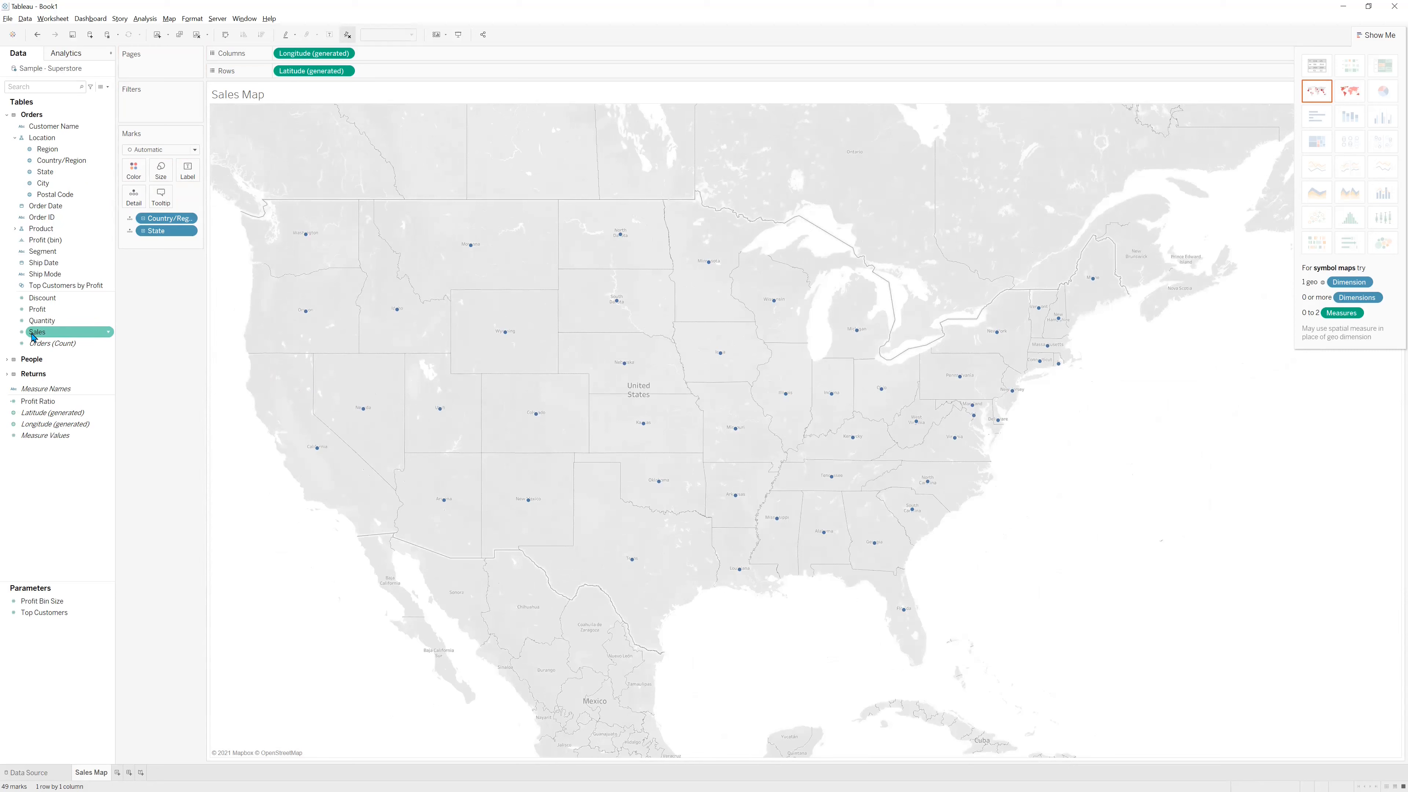
Label each state on the map with its Sales by placing the Sales measure on Label.
drag(37, 335, 158, 333)
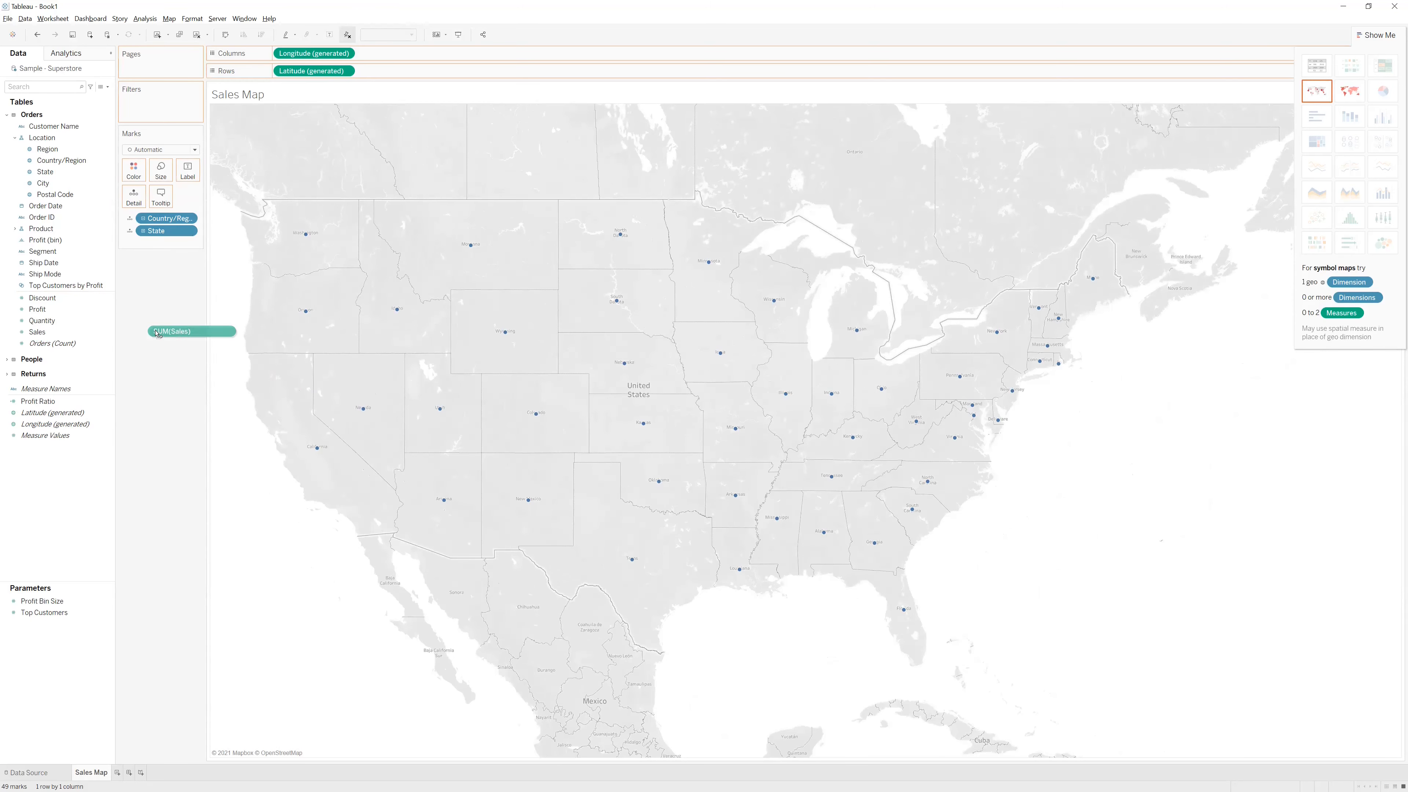
drag(158, 333, 164, 299)
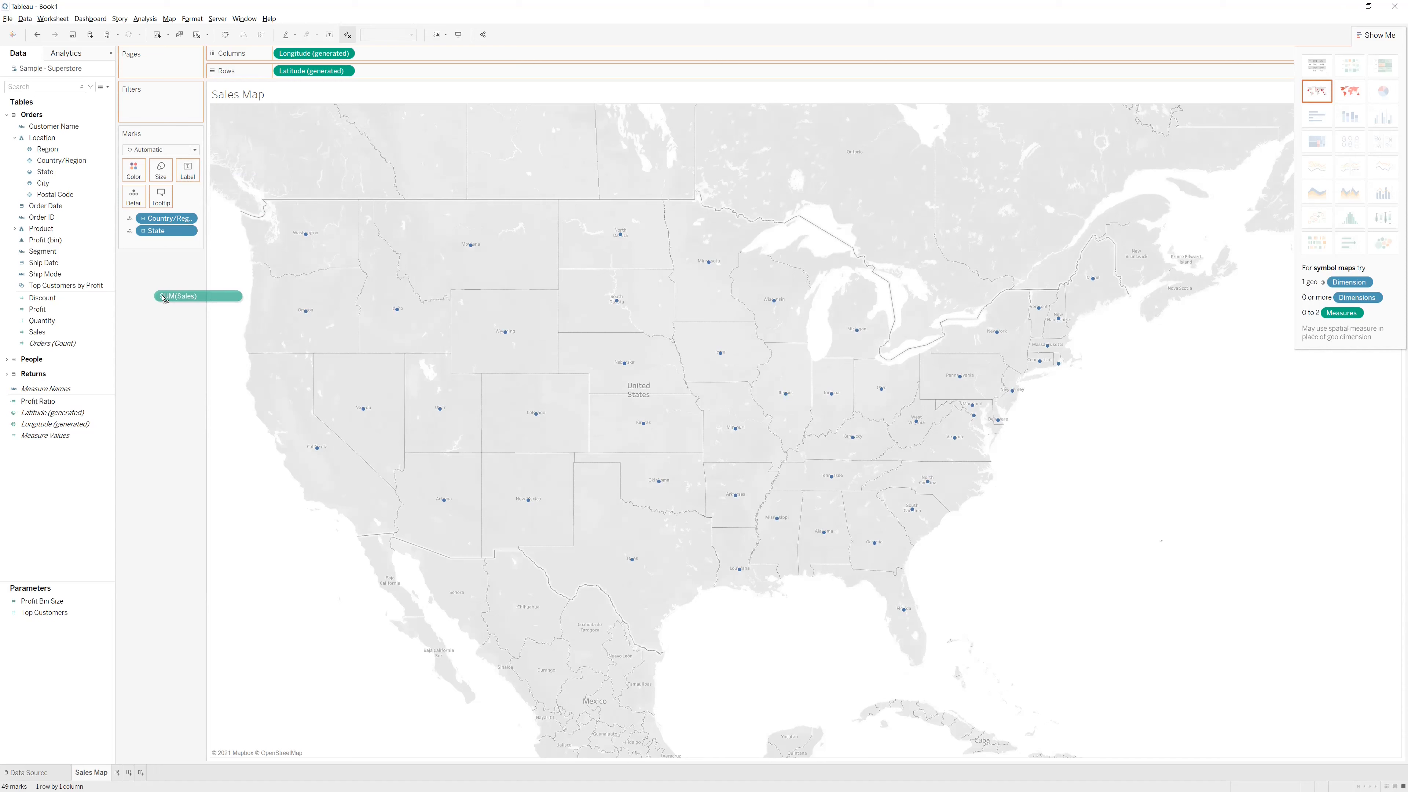
drag(164, 298, 188, 179)
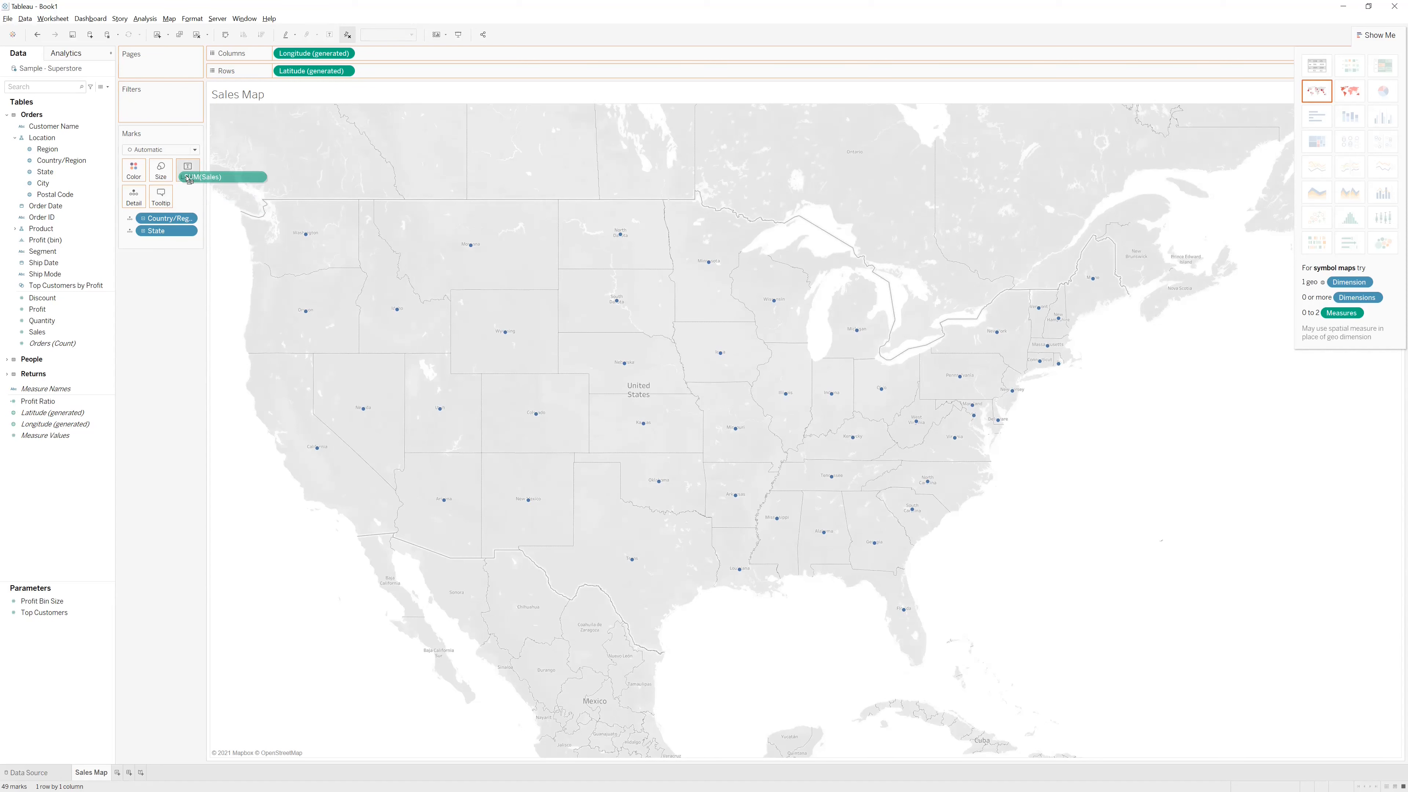
drag(189, 179, 187, 179)
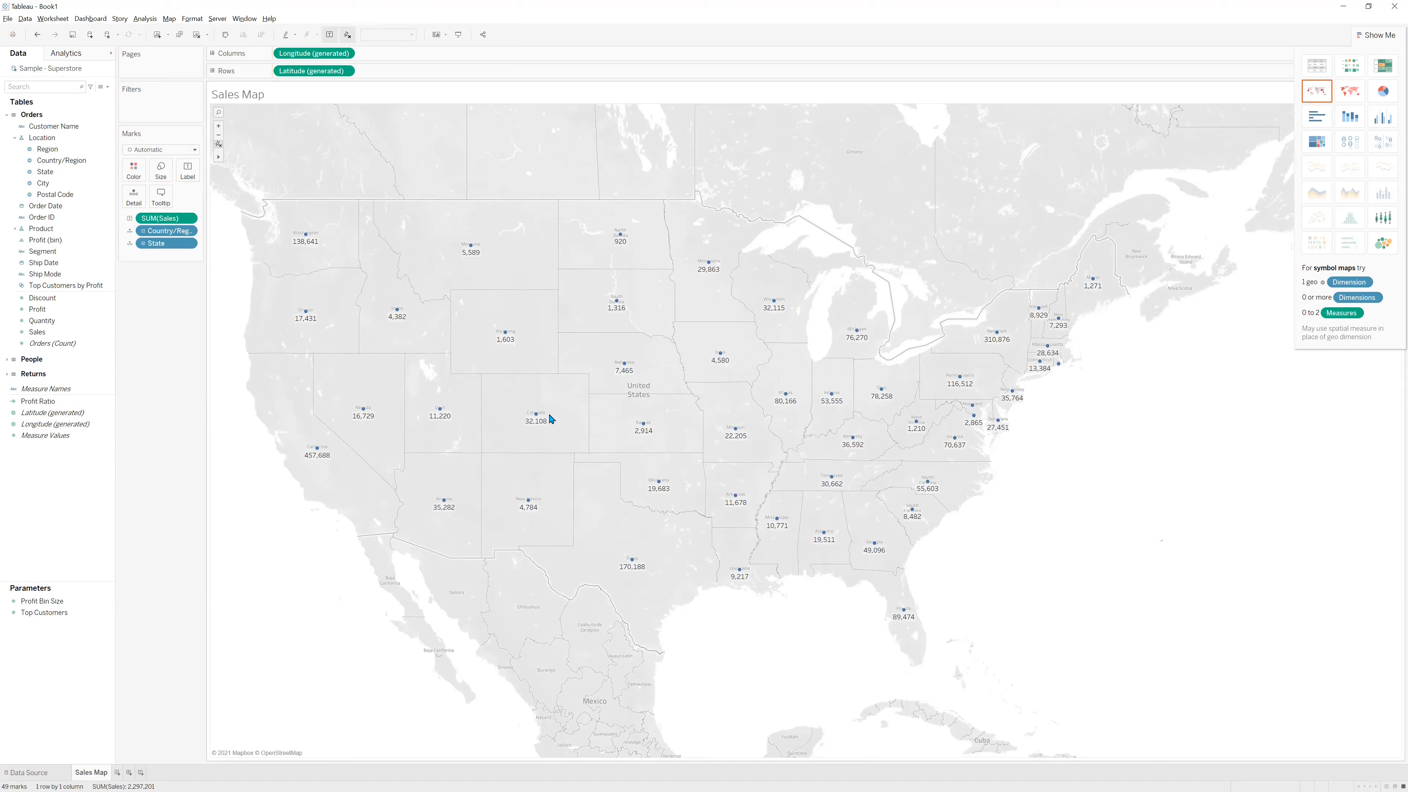
Switch to the Introduction to Tableau document in Word, mark the task "Display Sales by State on the map" green, and return to Tableau.
key(alt+Tab)
click(427, 243)
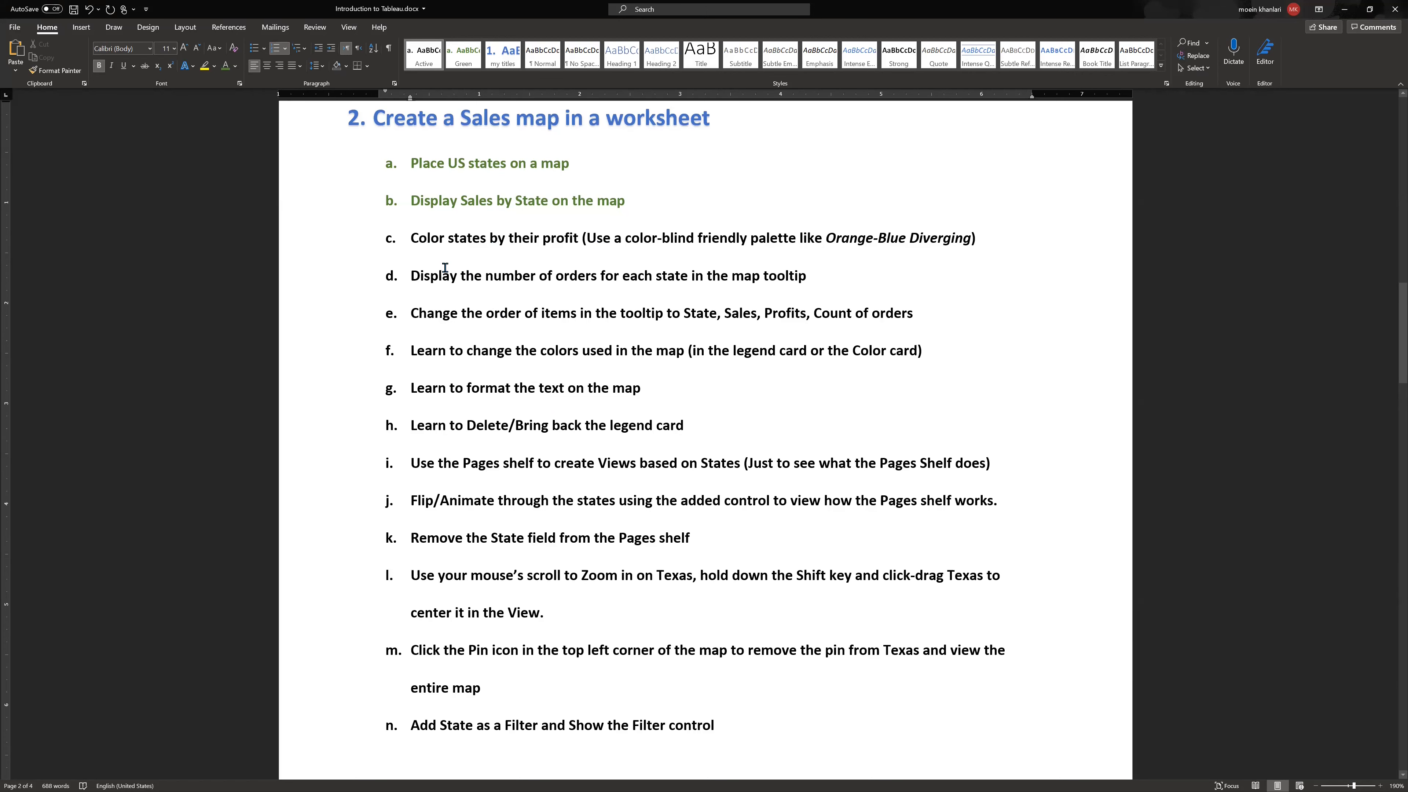
key(alt+Tab)
click(34, 311)
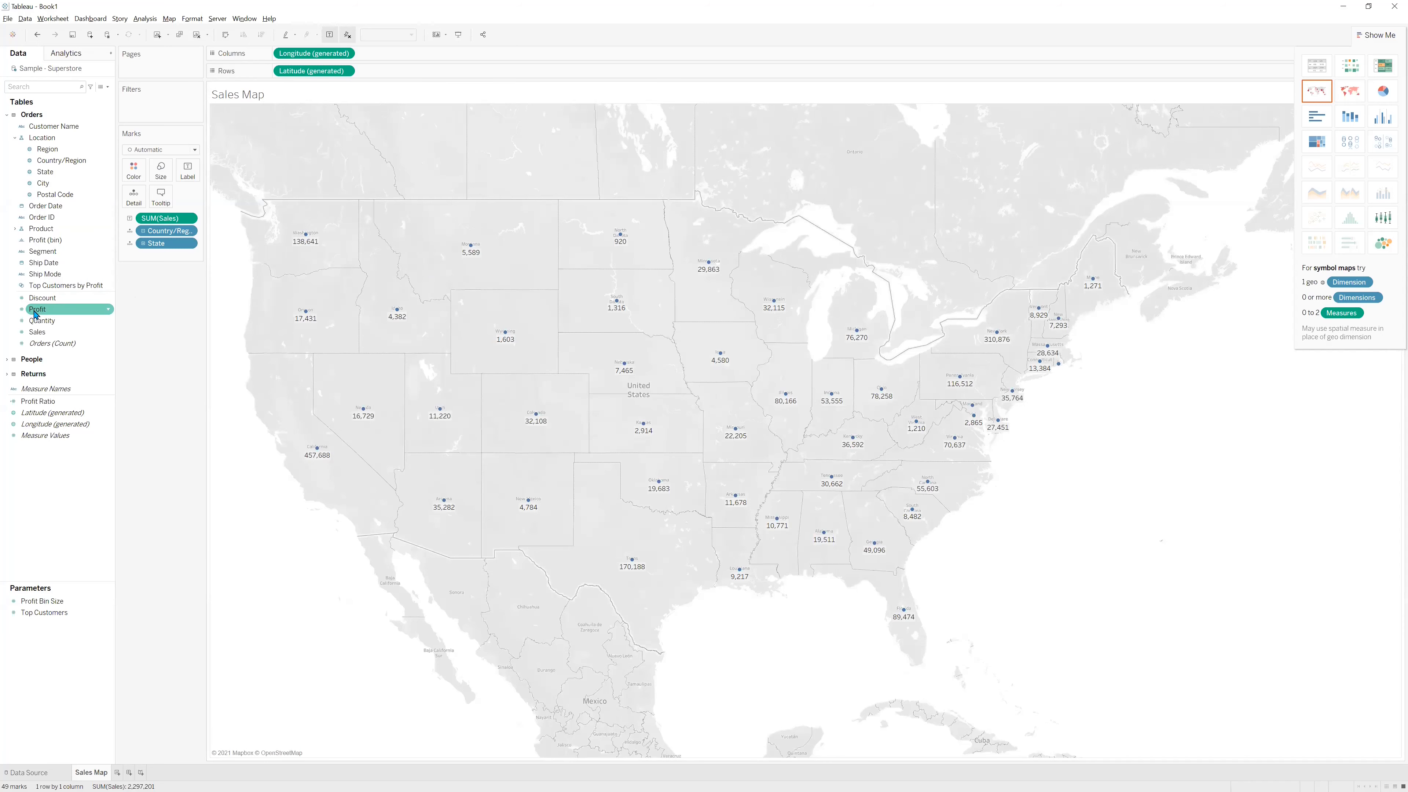
click(34, 312)
click(34, 311)
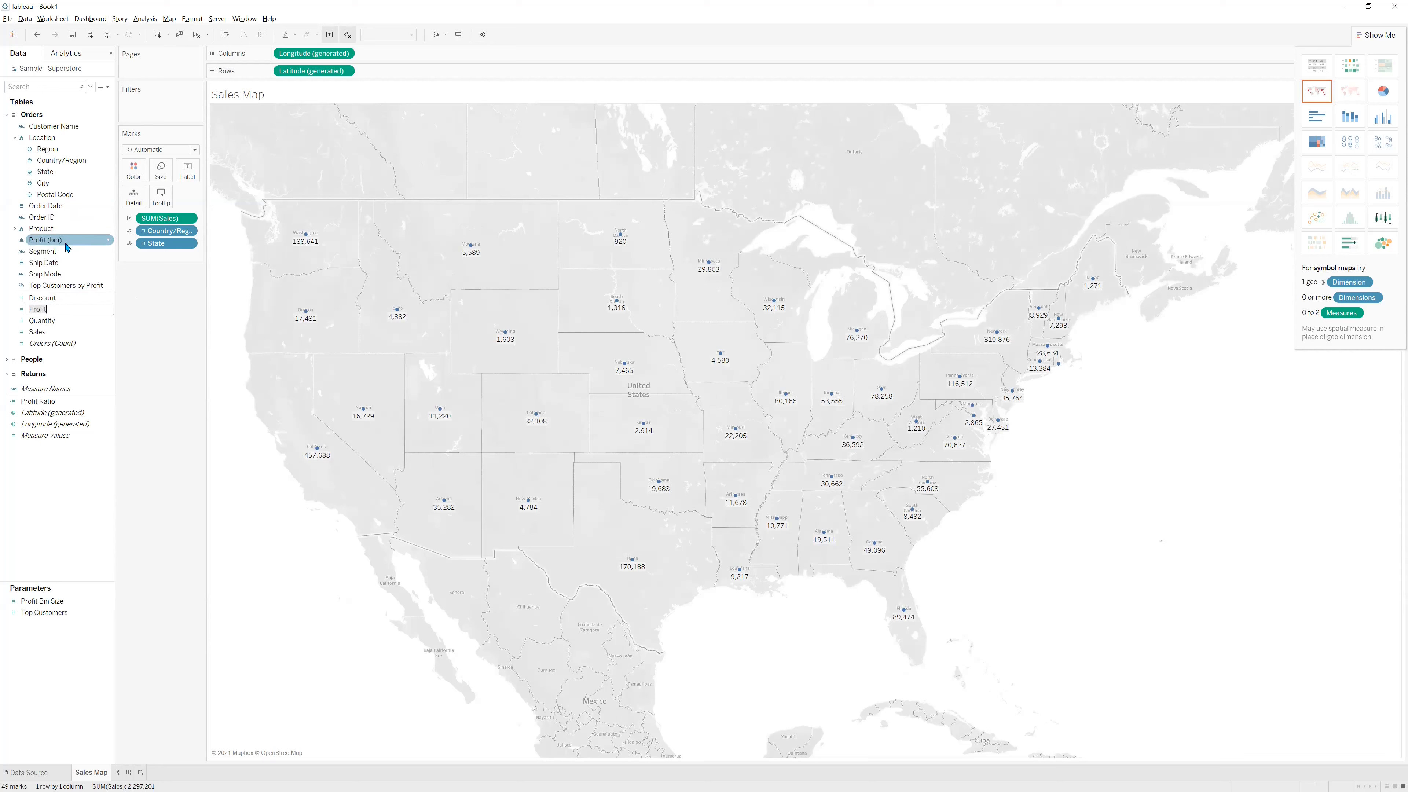
click(22, 309)
click(38, 311)
click(37, 321)
Color the states by the Profit measure and hide the Show Me pane to reveal the color legend.
click(38, 314)
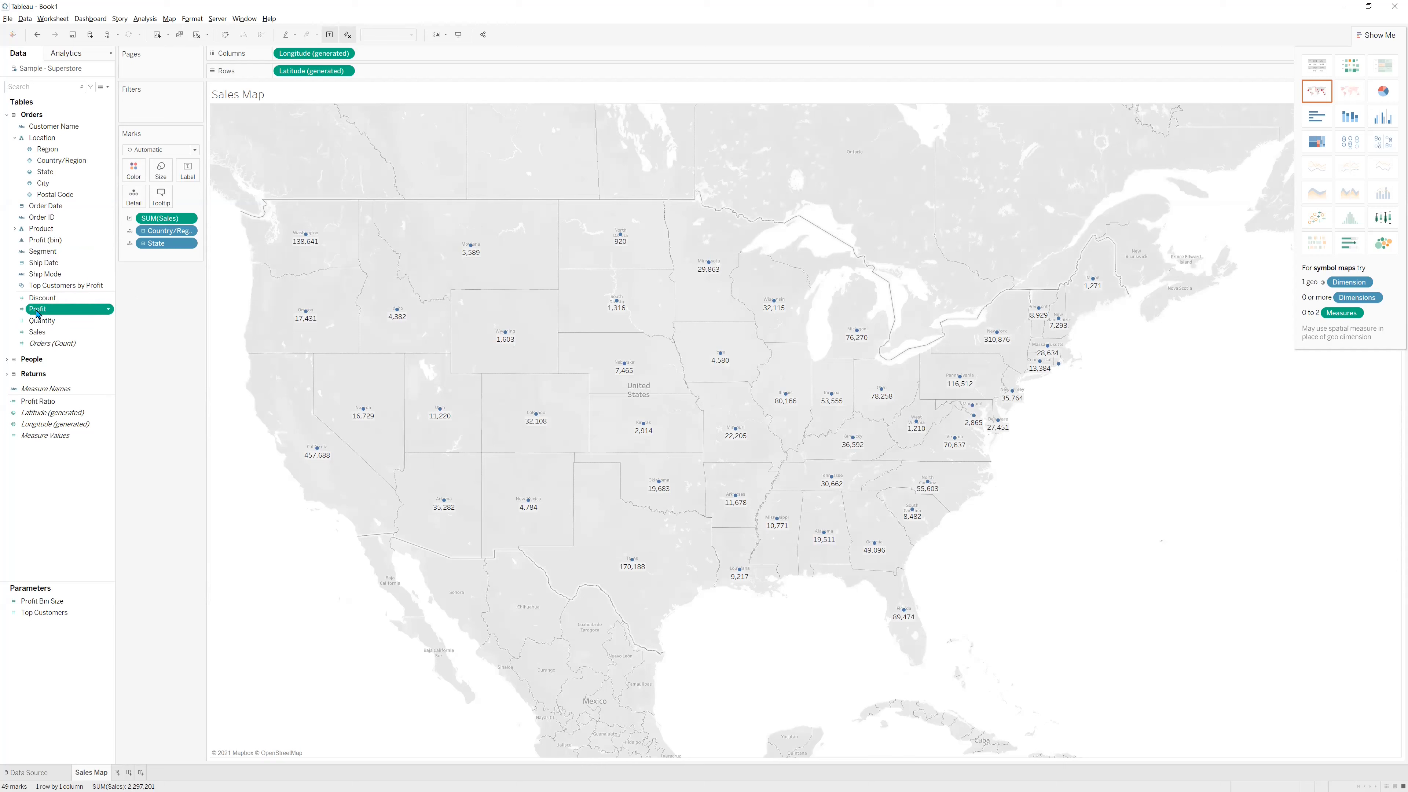
drag(35, 314, 135, 173)
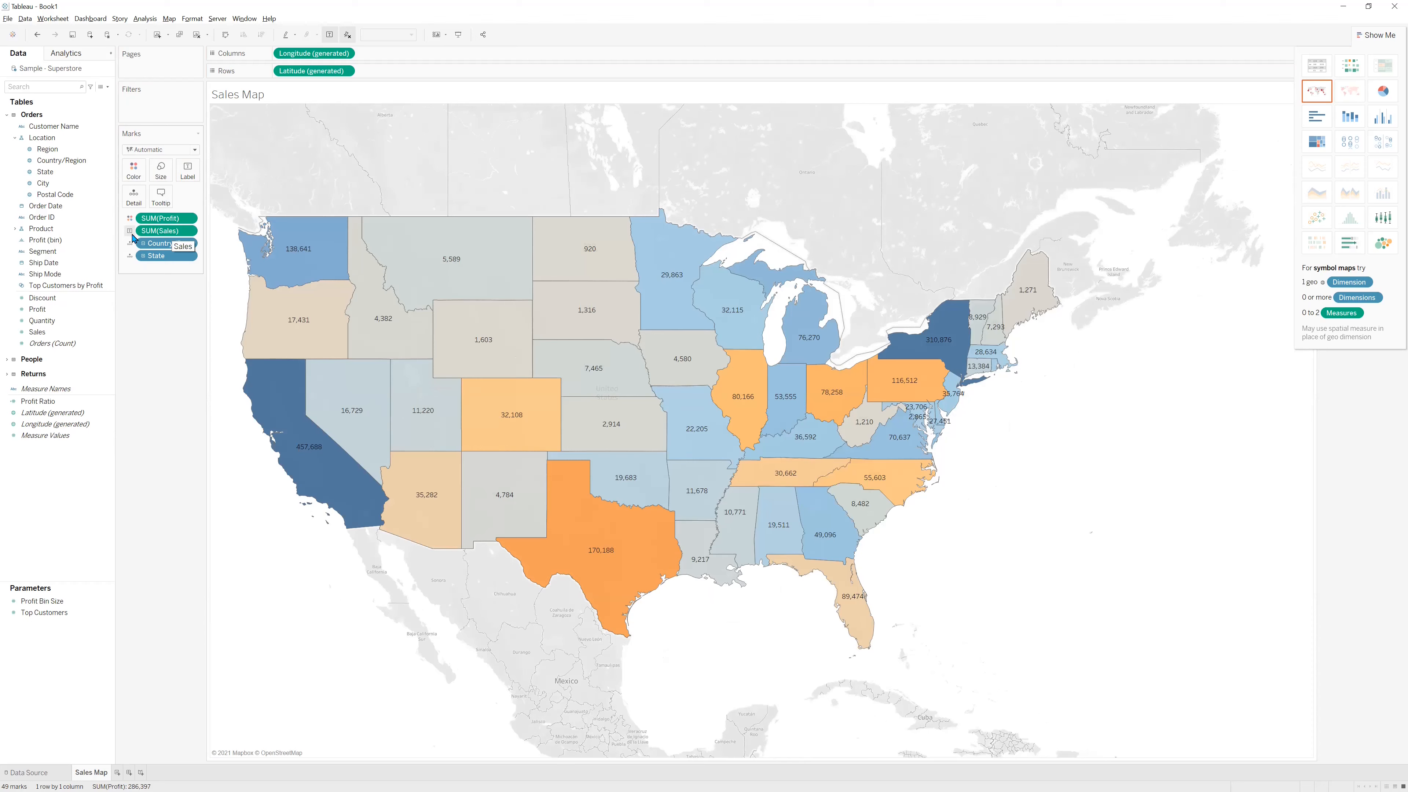
click(1375, 35)
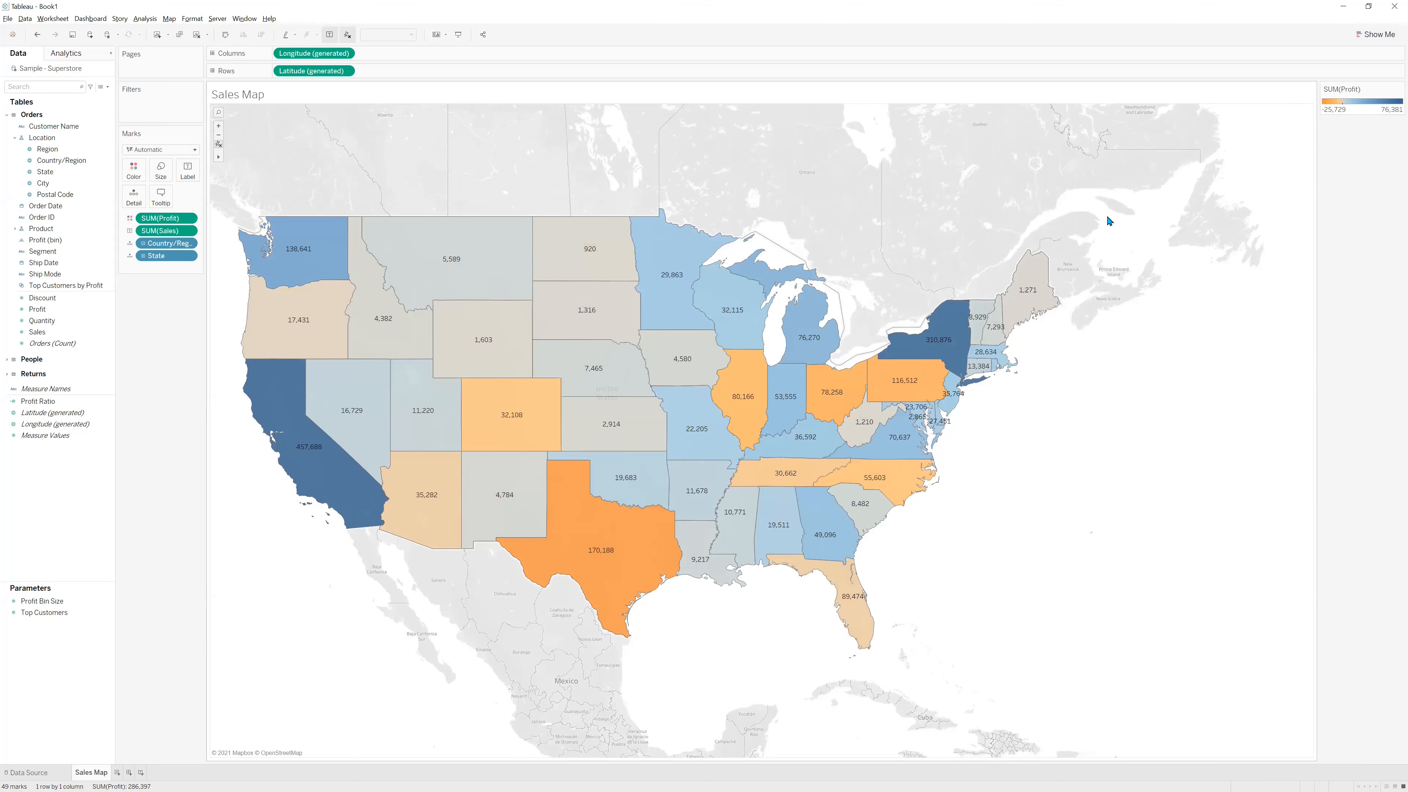
Set the color palette for Profit to Orange-Blue Diverging.
click(134, 173)
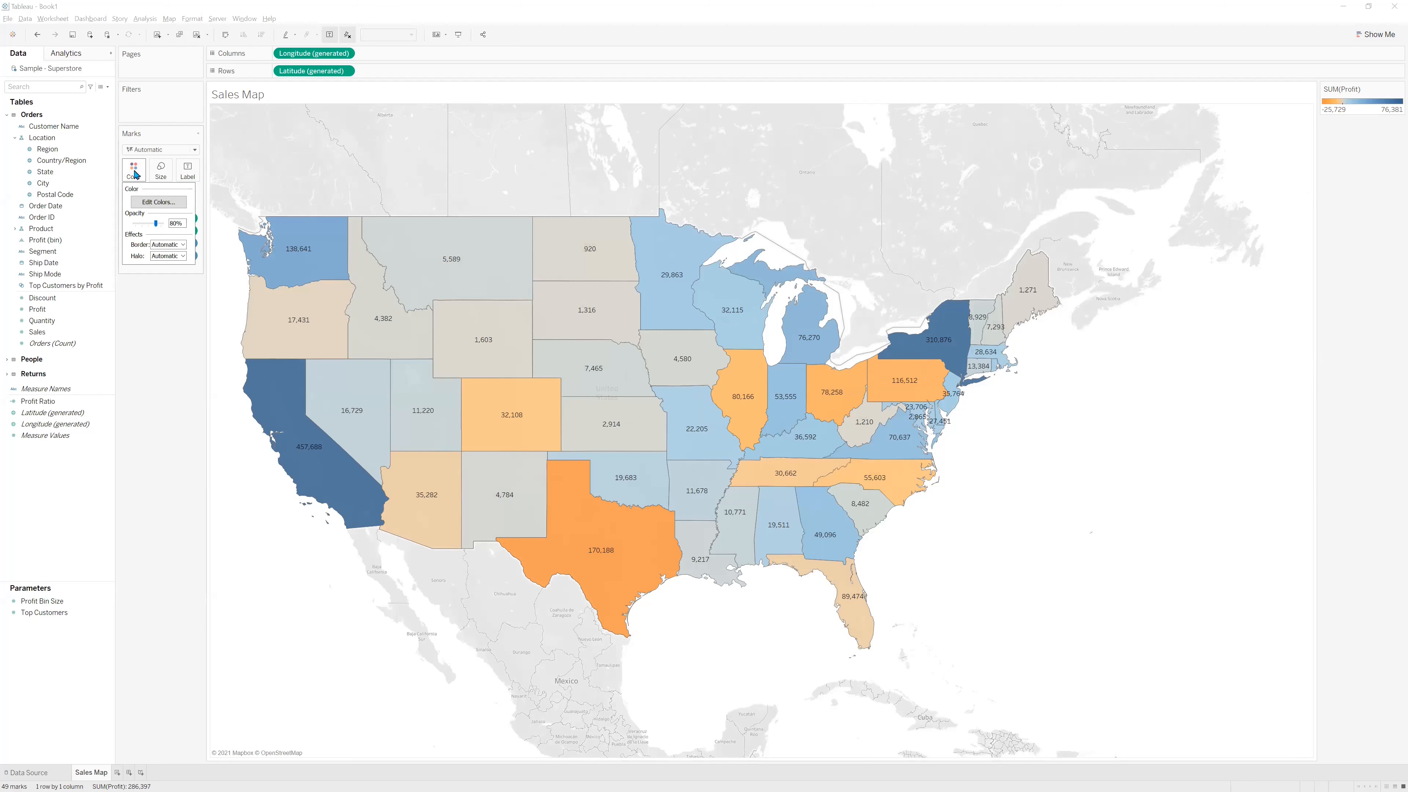
click(157, 203)
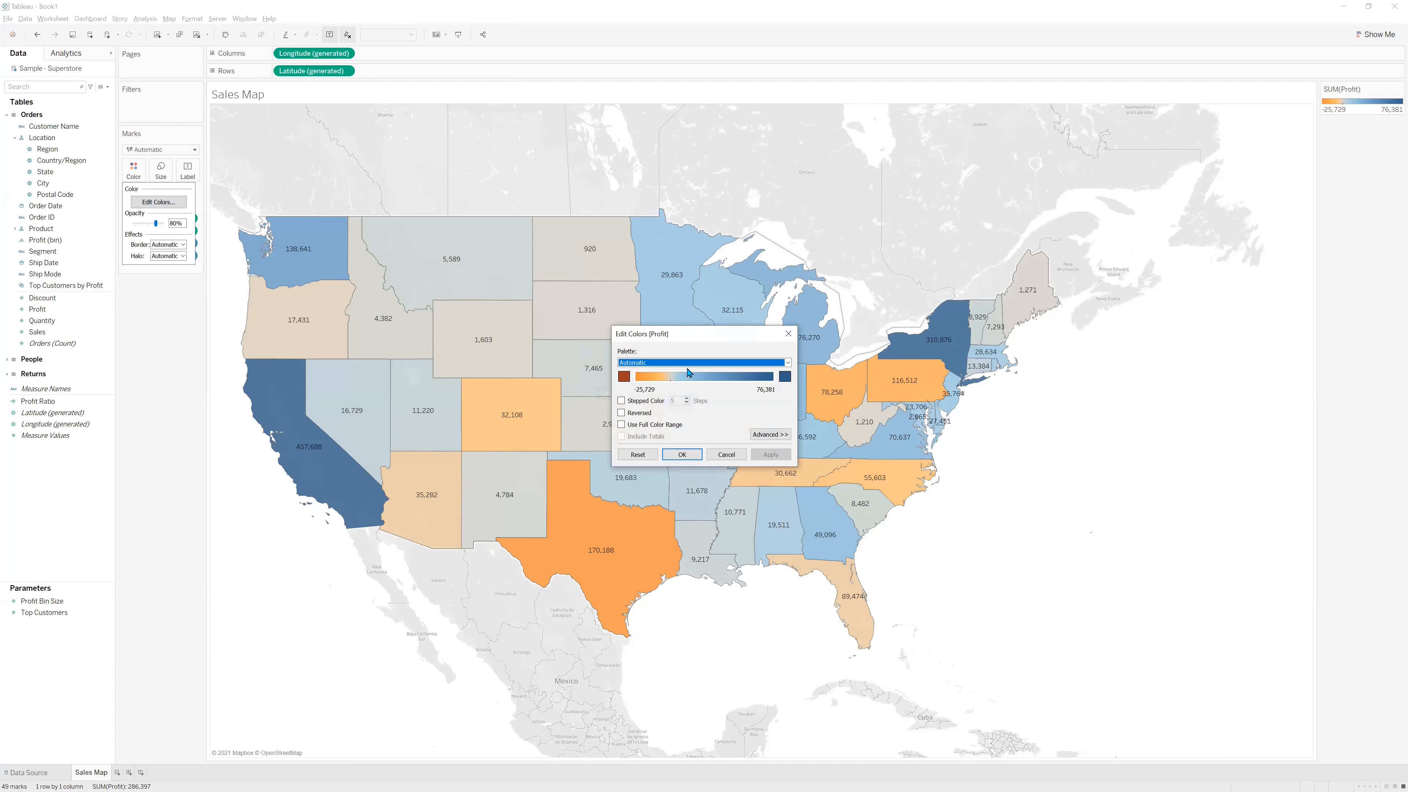
click(719, 370)
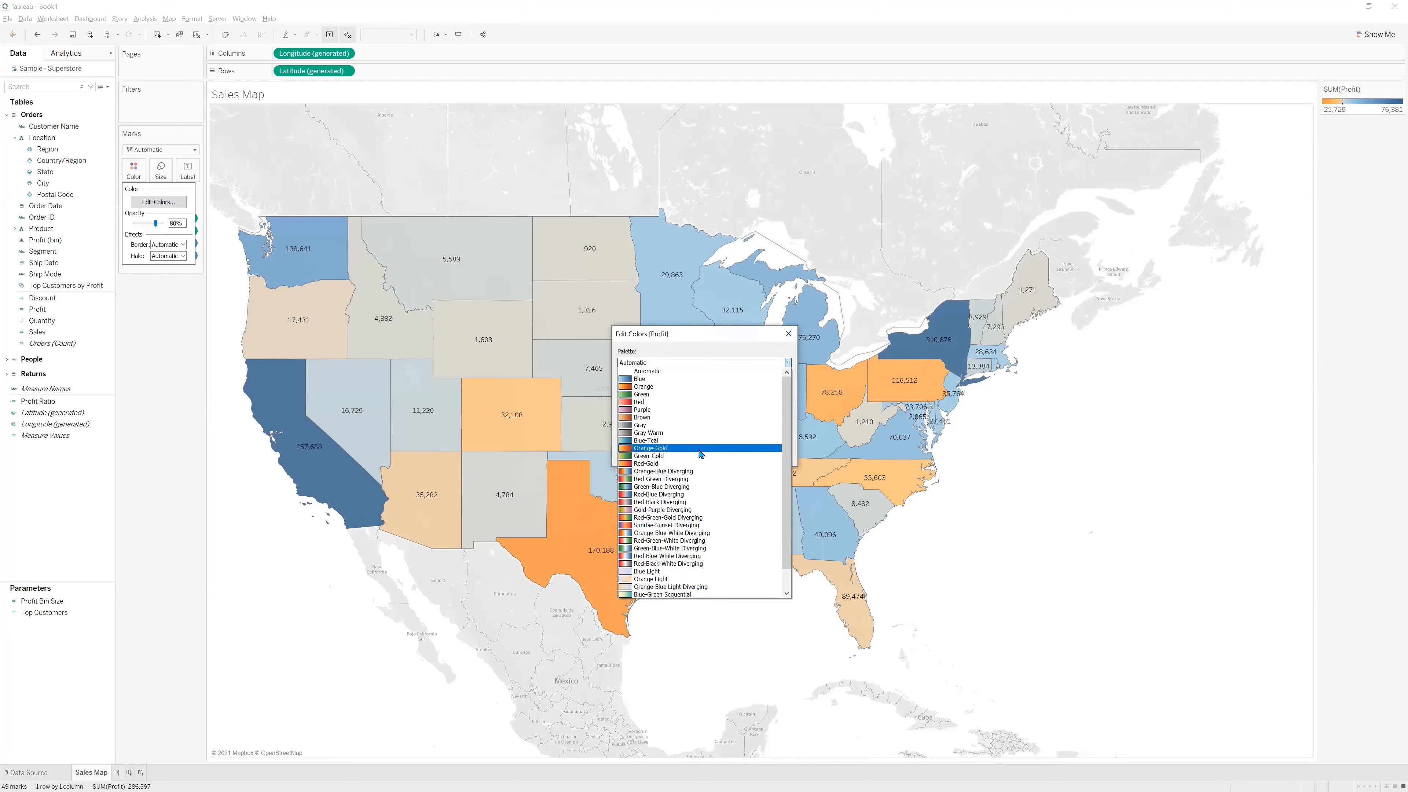
click(701, 471)
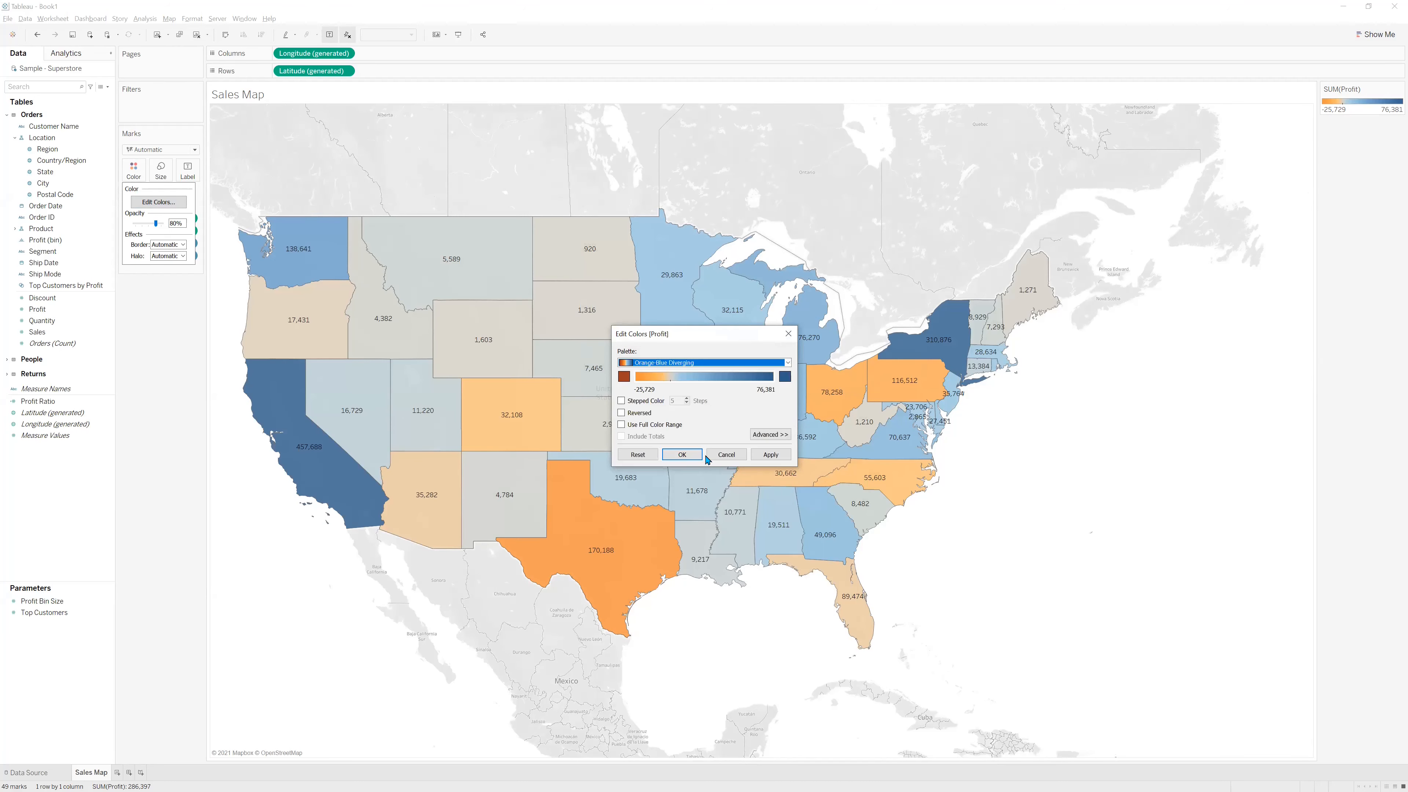
click(686, 457)
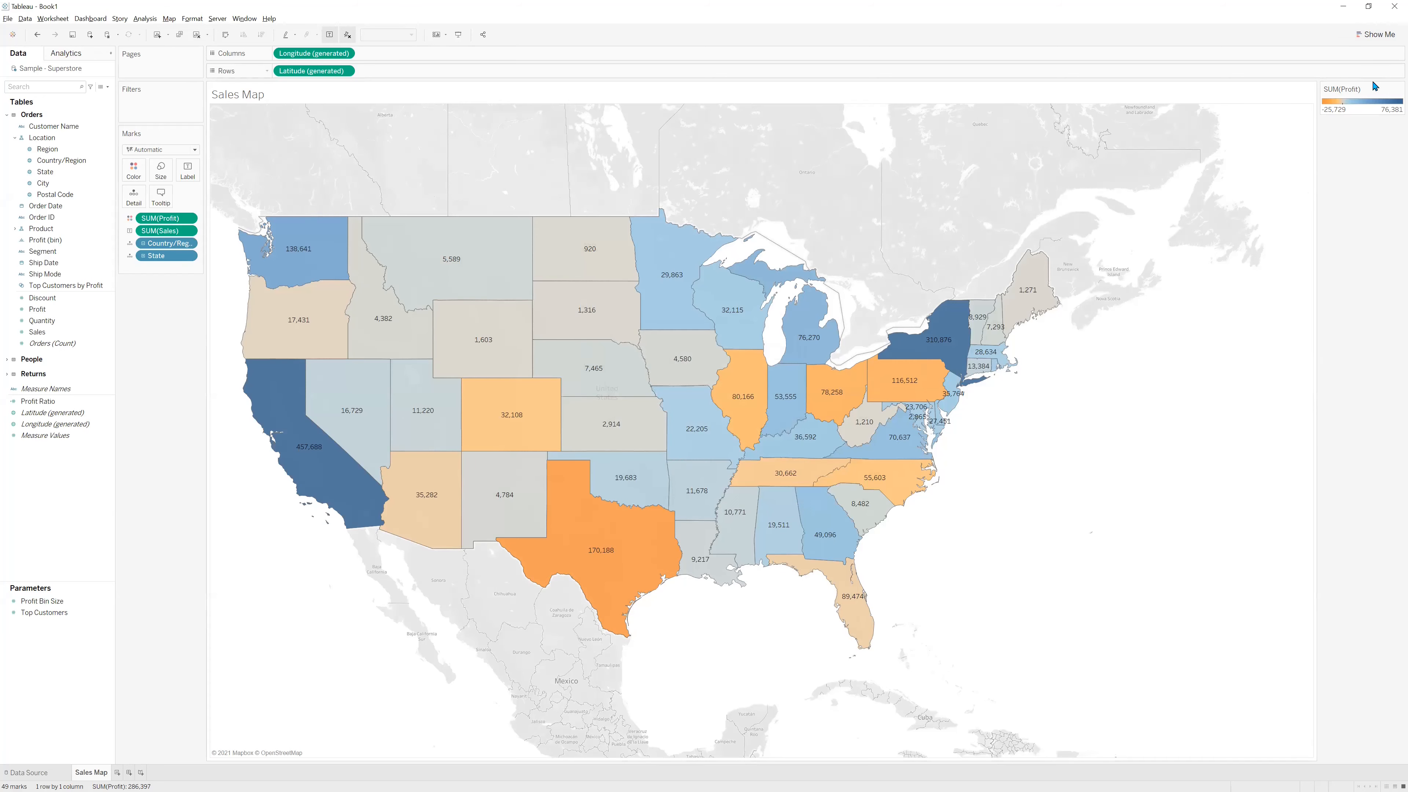
Open the Profit color settings from the SUM(Profit) legend card and close them without changing anything.
click(1396, 89)
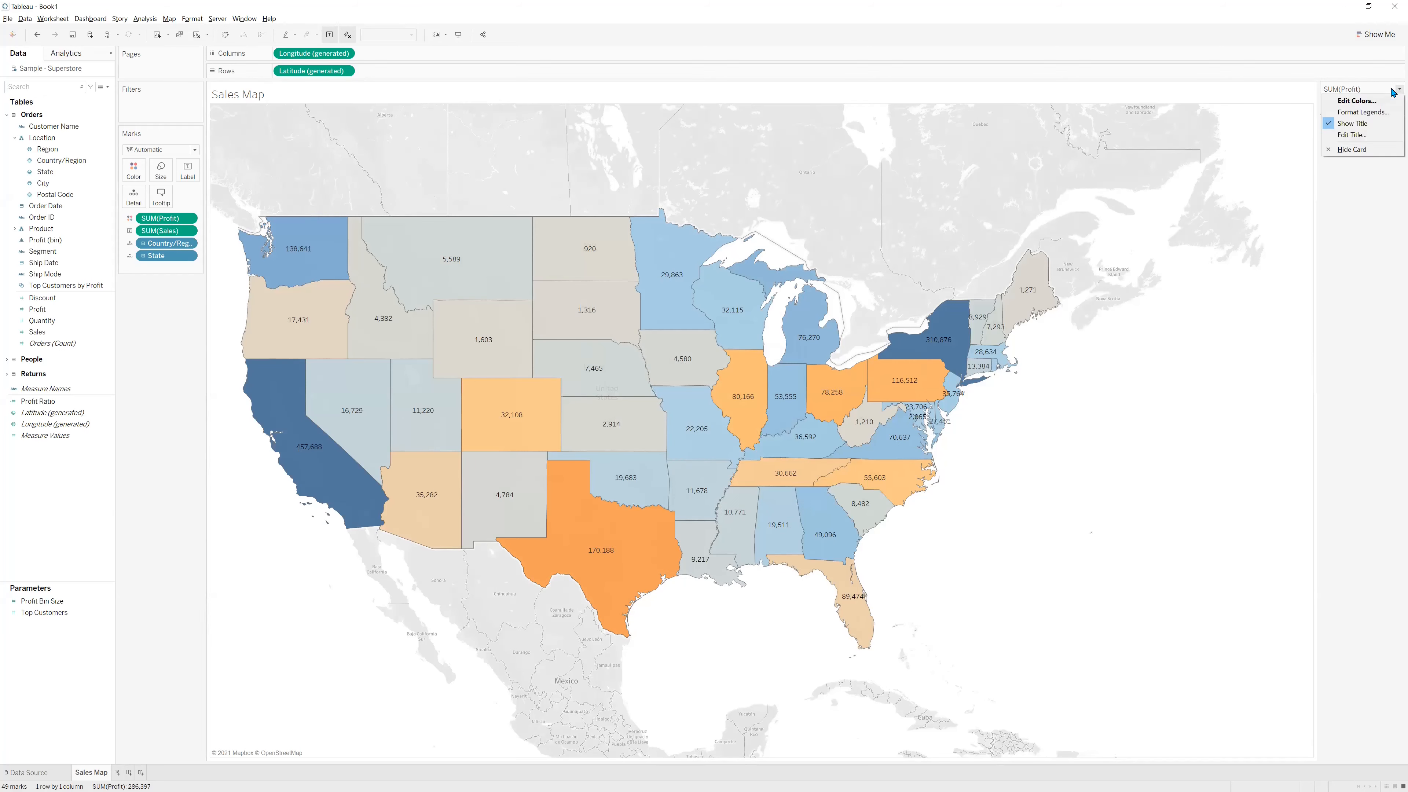
click(1356, 101)
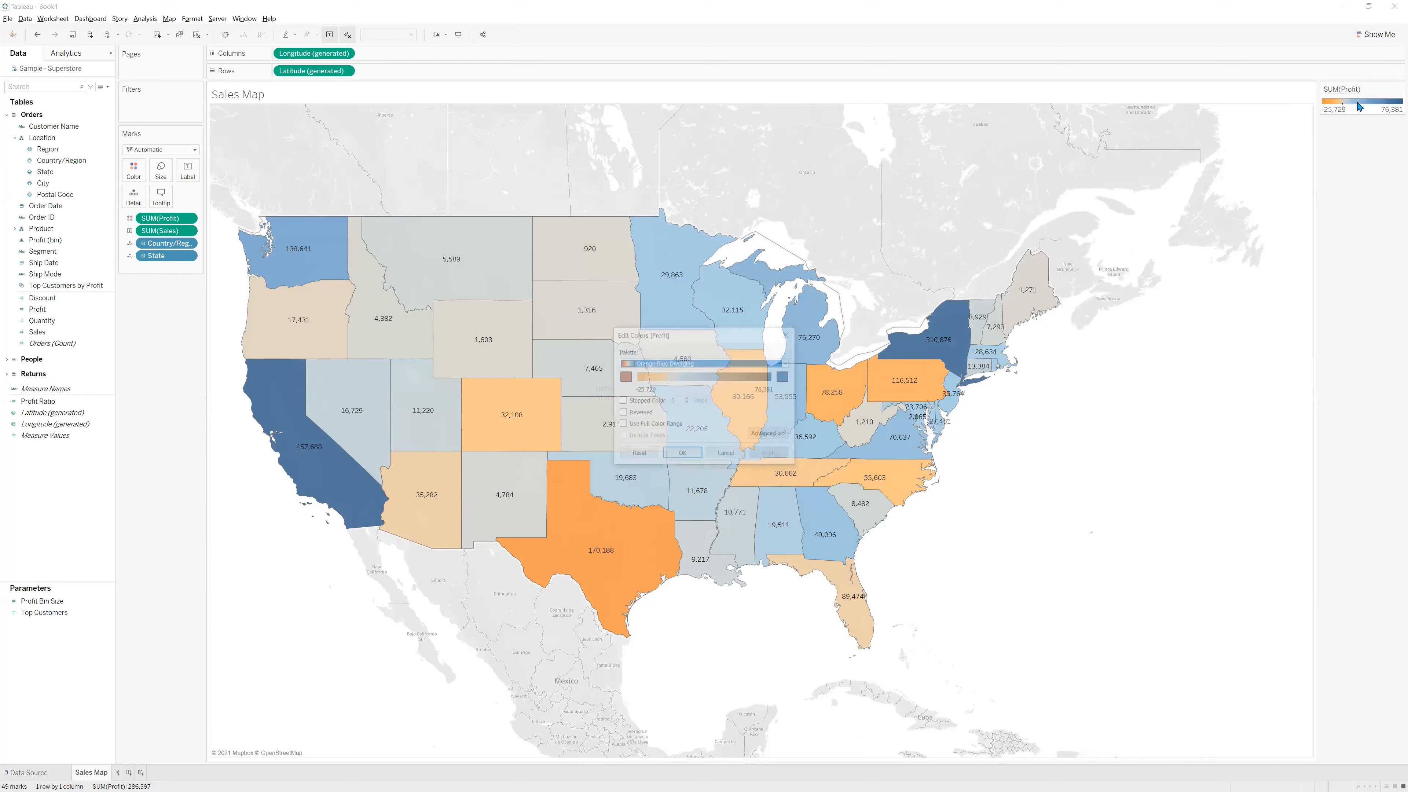
click(788, 333)
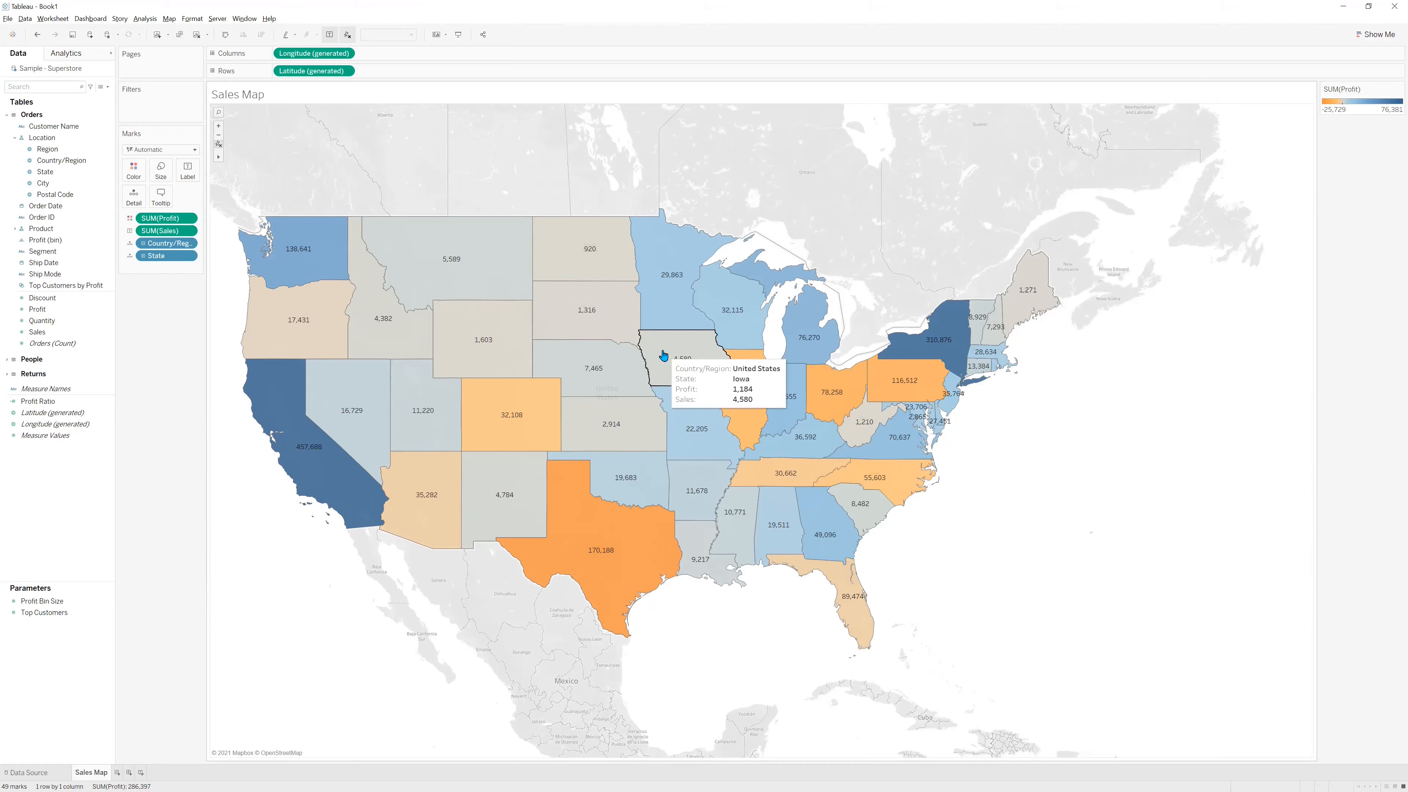
Switch to the Word task list, mark the task about coloring states by profit green, and return to Tableau.
key(alt+Tab)
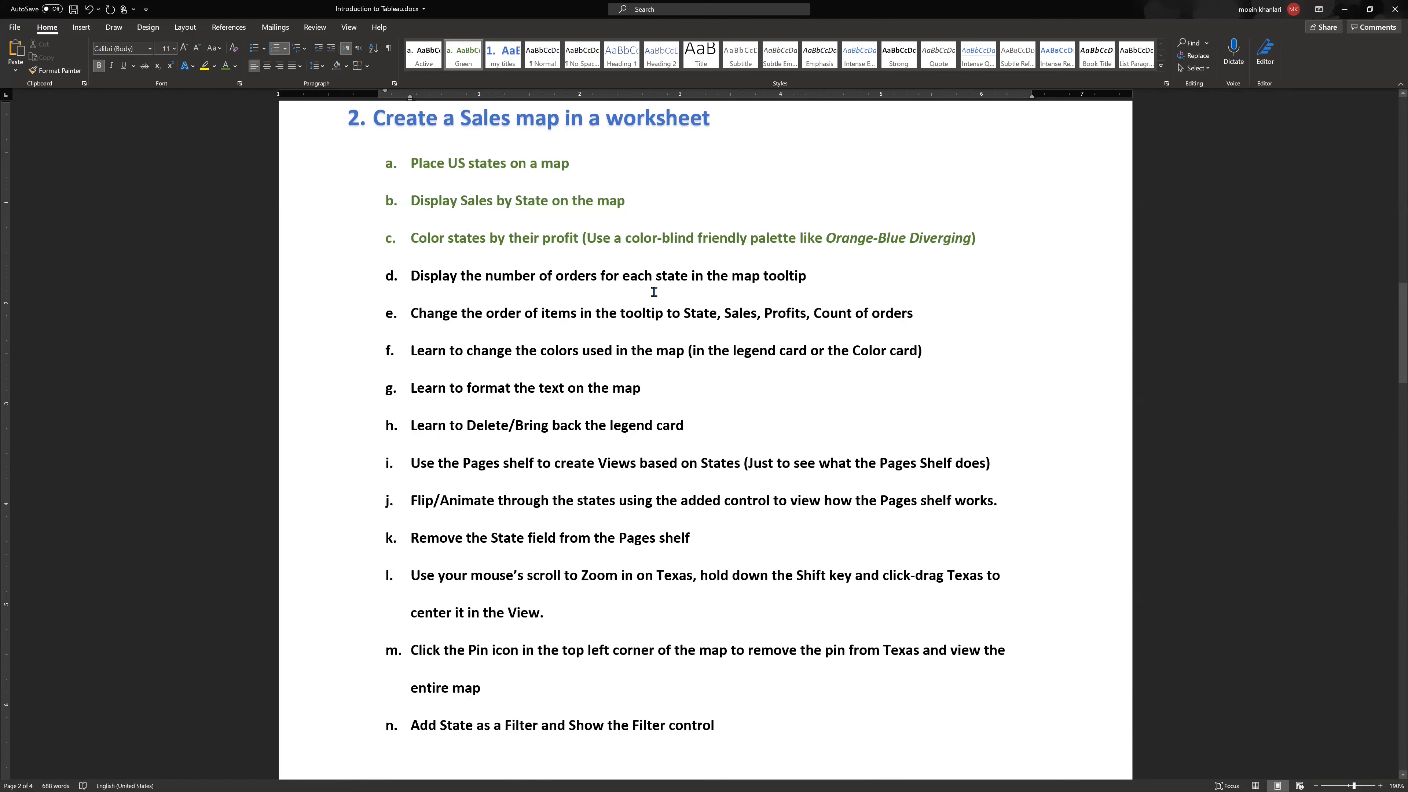
key(alt+Tab)
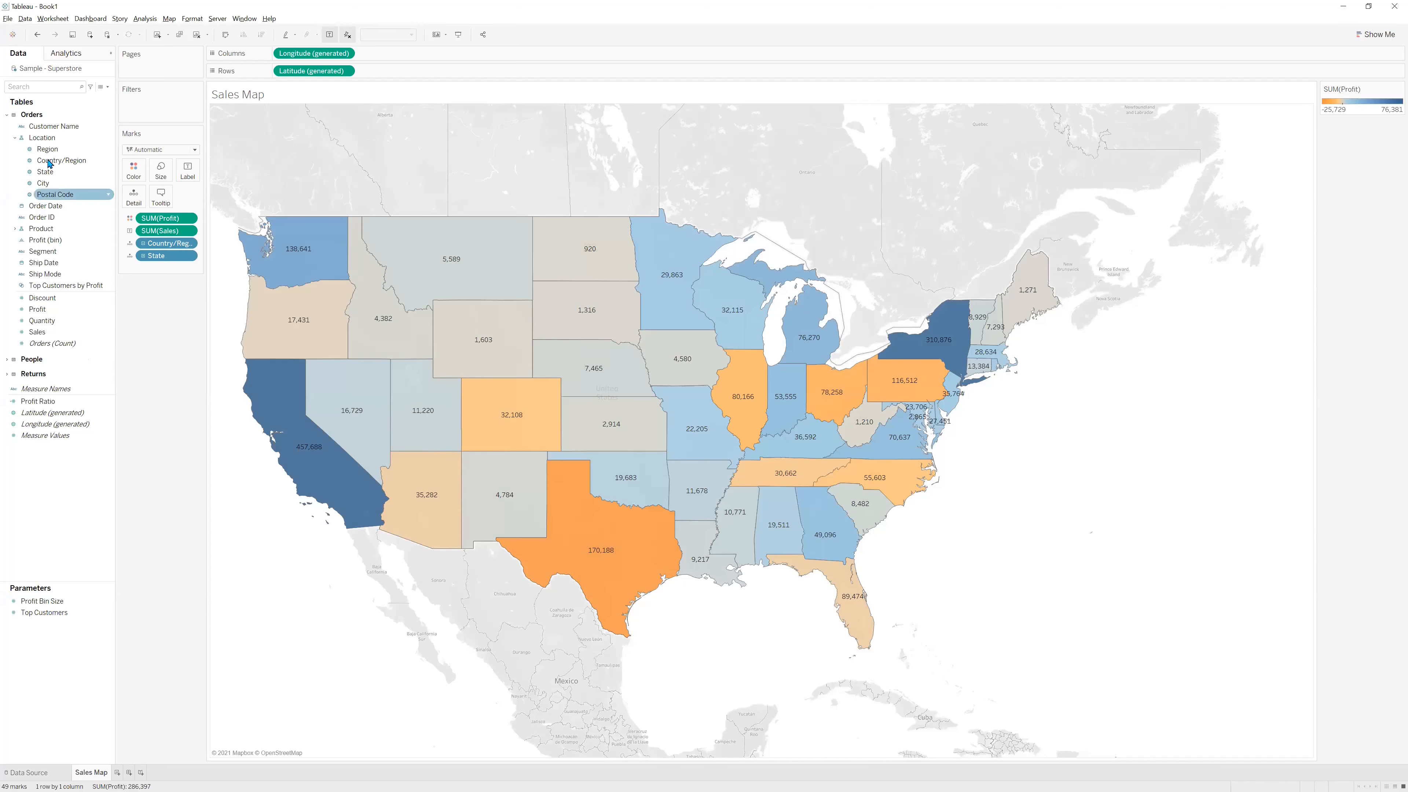
Add the Orders (Count) field to the map's Tooltip and check the tooltip on the states.
click(41, 344)
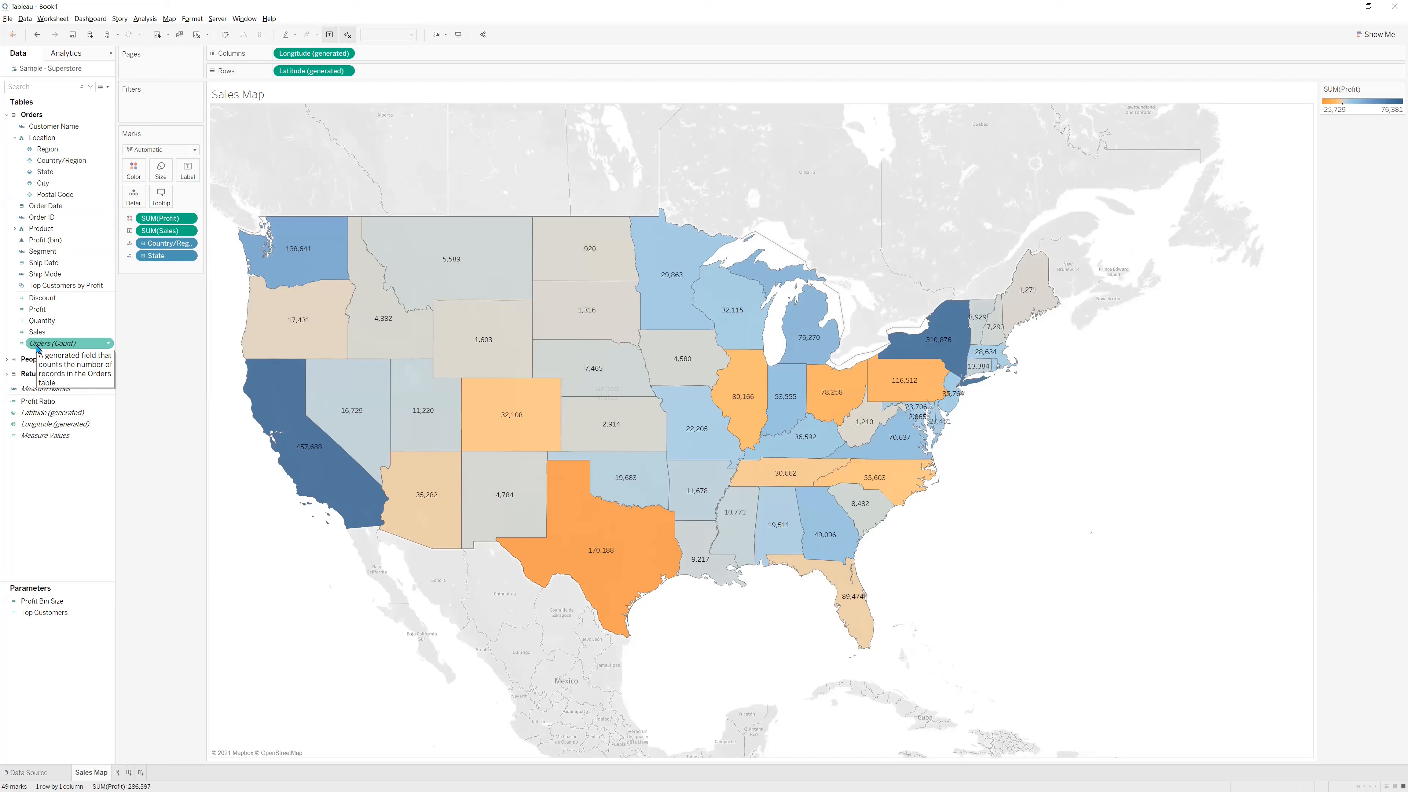
mouse_move(455, 338)
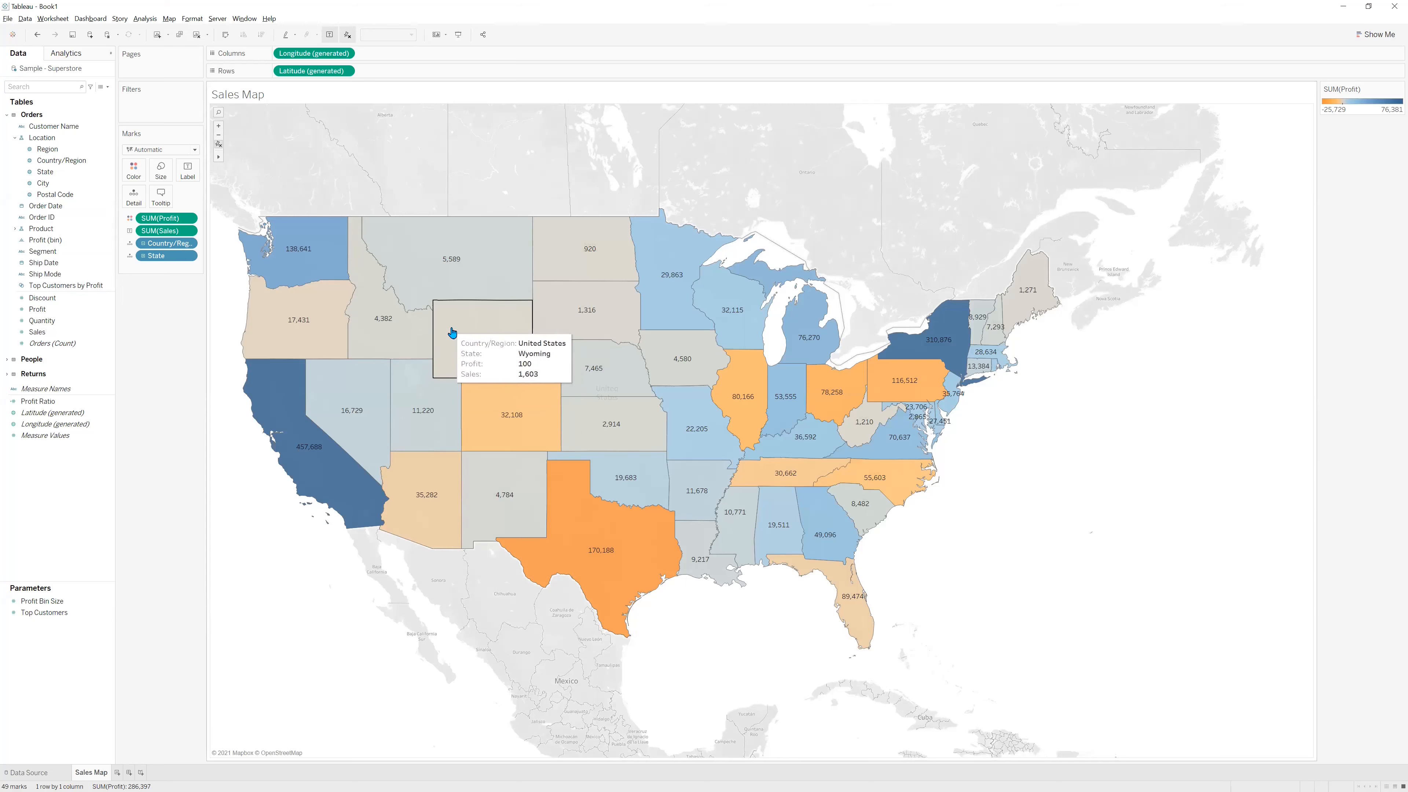
mouse_move(492, 396)
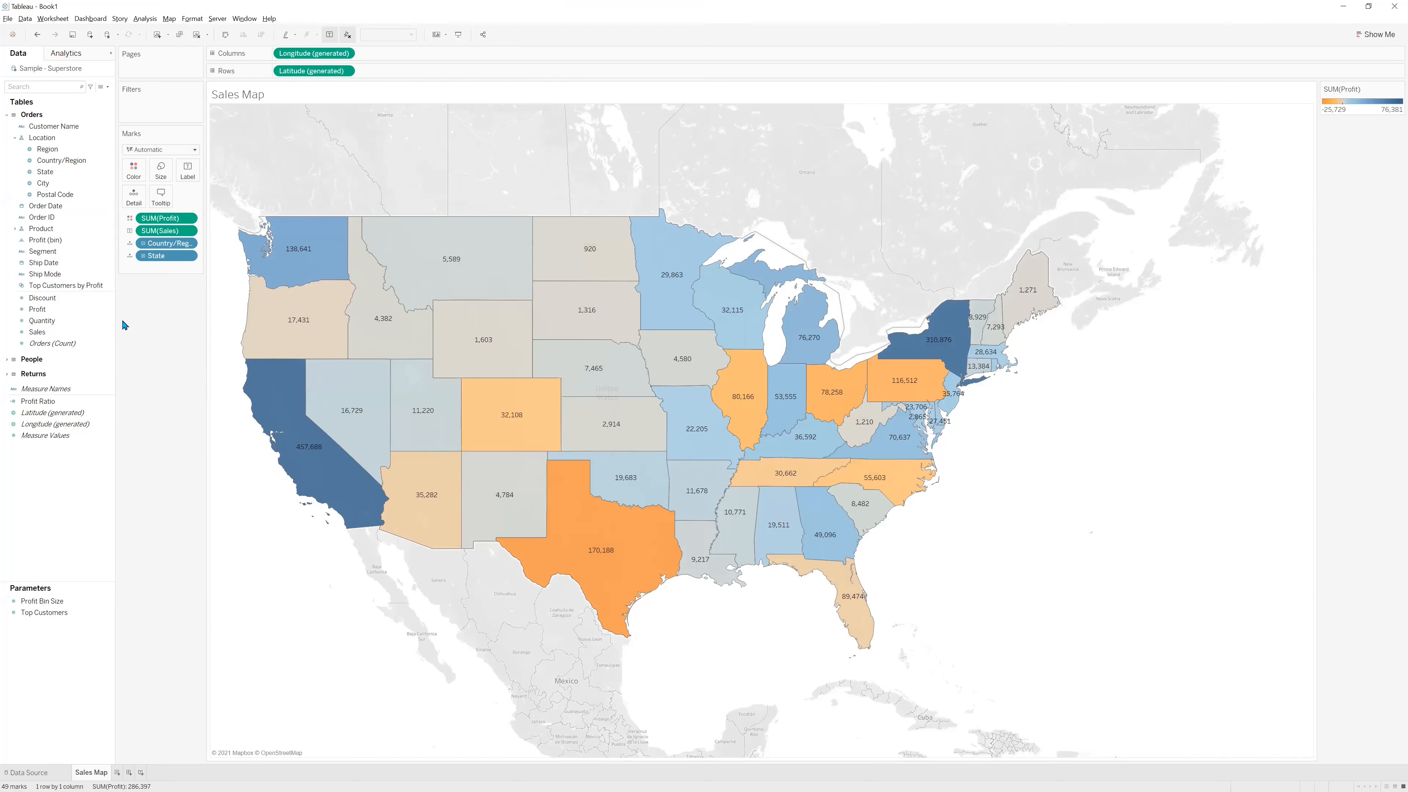
click(44, 345)
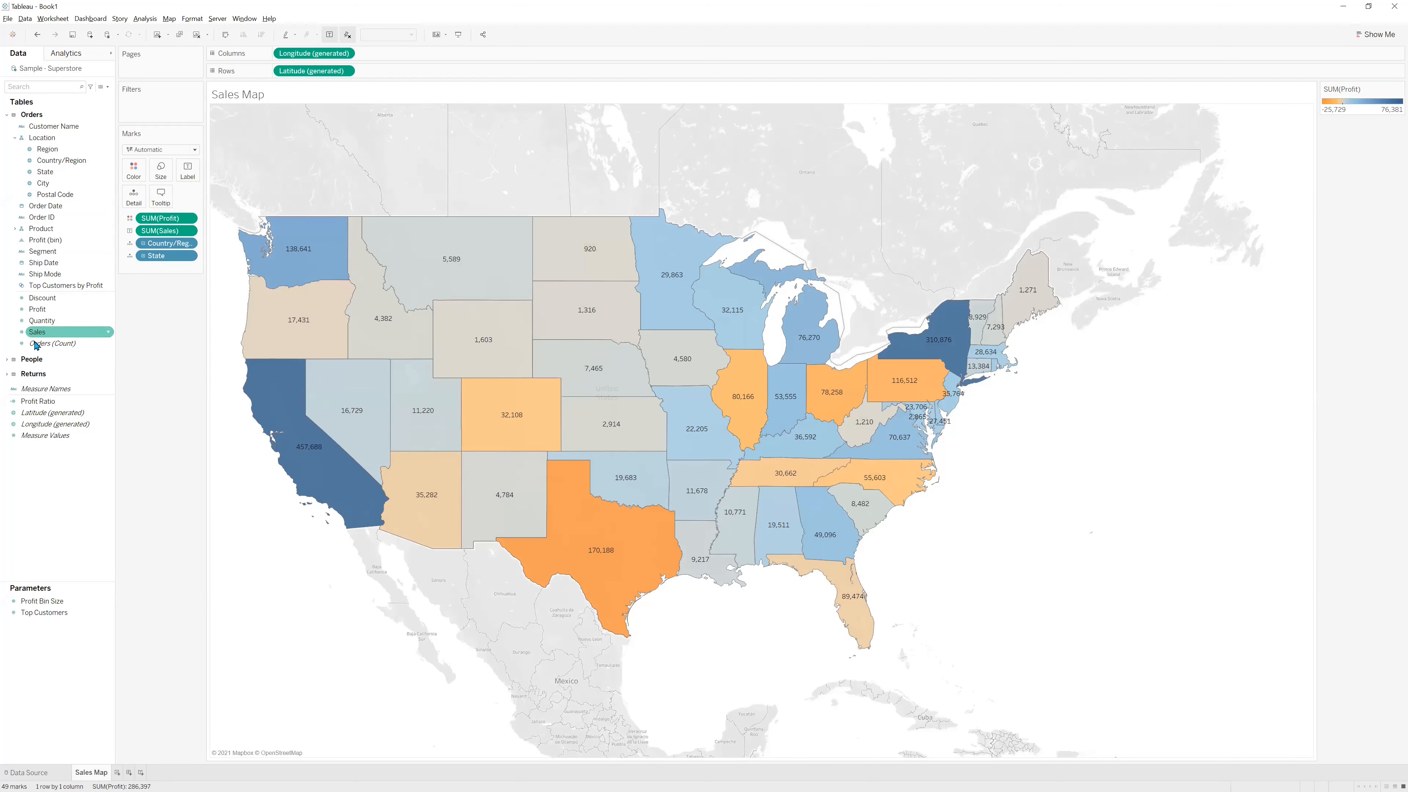
drag(34, 347, 164, 204)
mouse_move(427, 378)
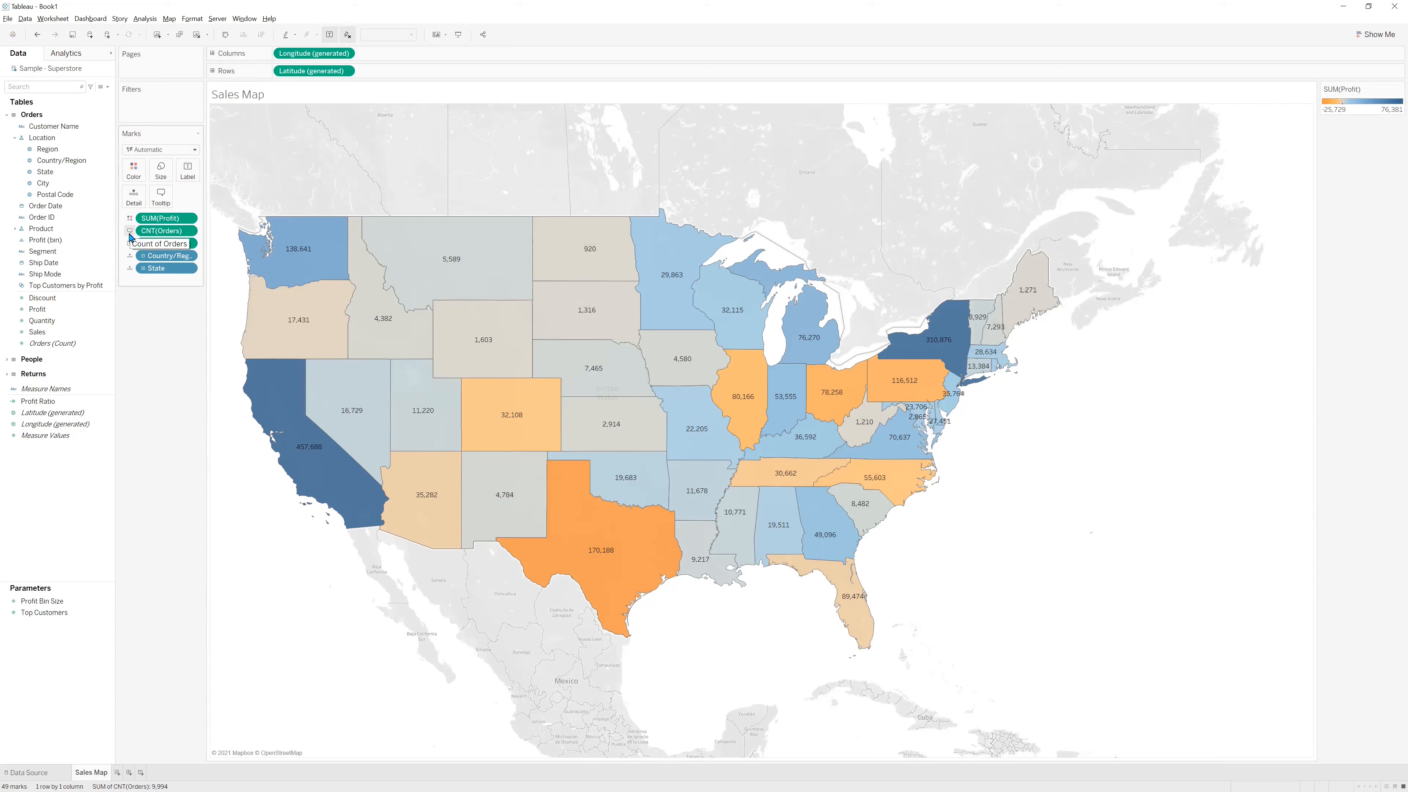
Examine the tooltip's contents and the fields that can be inserted in the tooltip editor, then cancel it.
click(161, 196)
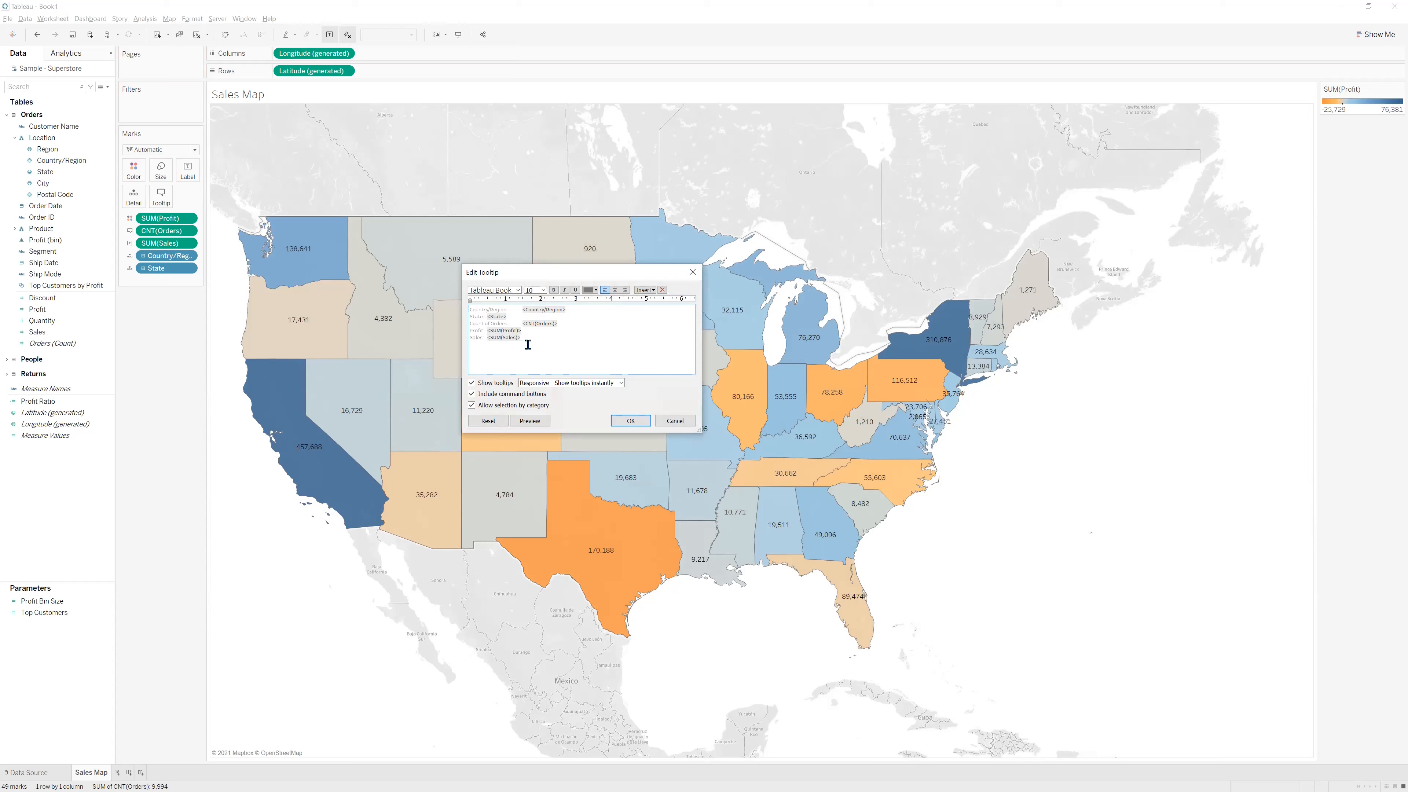
click(645, 290)
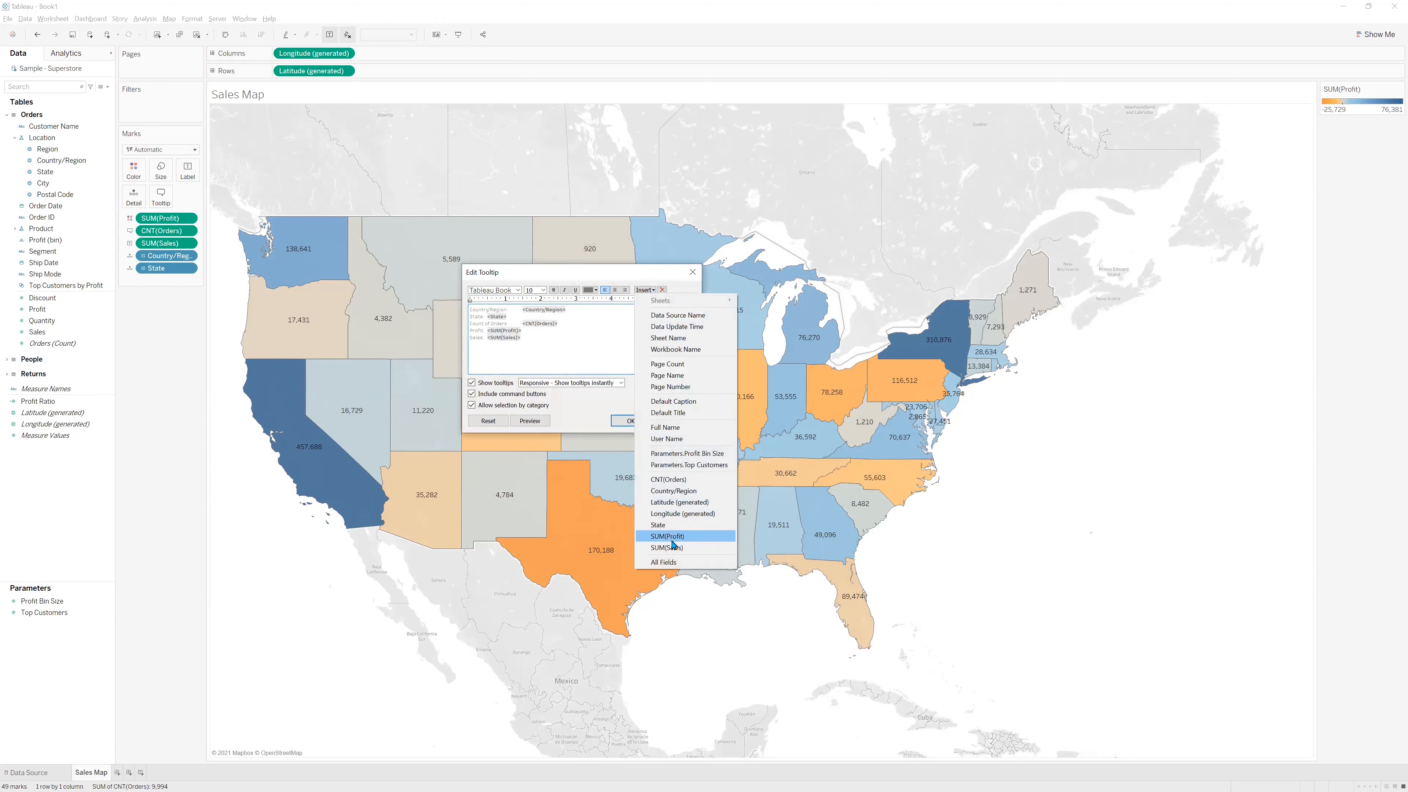
click(549, 354)
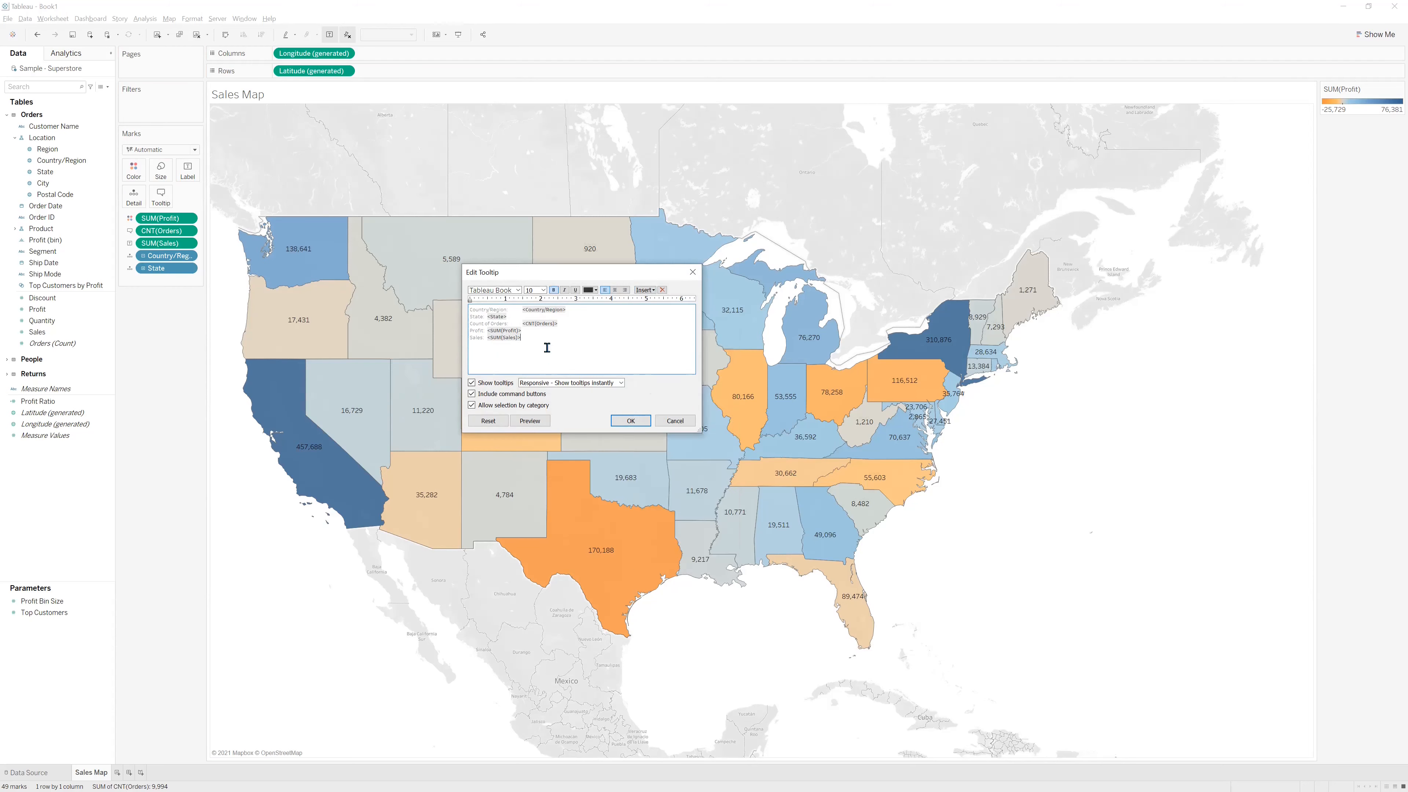
click(671, 420)
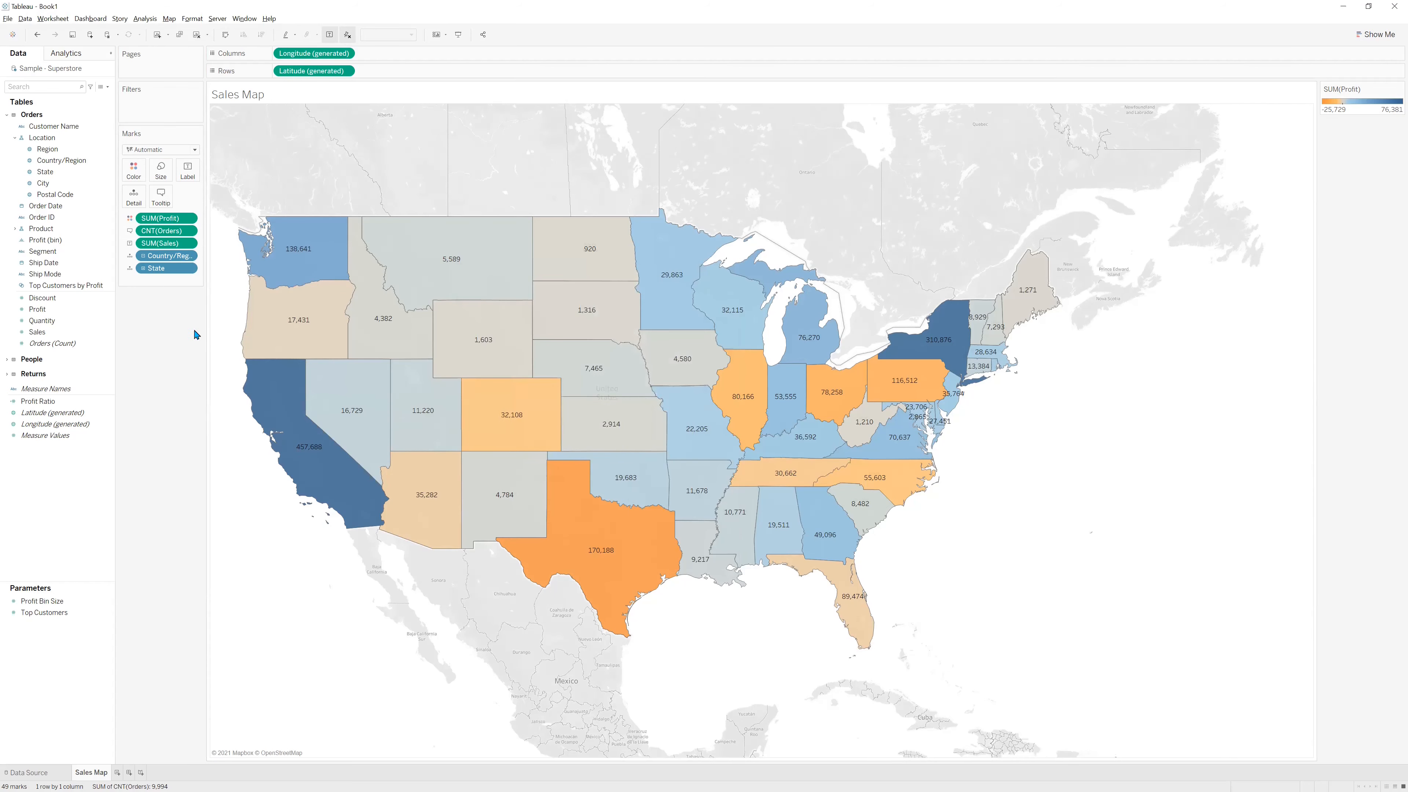
mouse_move(528, 397)
Switch to the Word task list and apply the Green style to "Display the number of orders for each state in the map tooltip".
key(alt+Tab)
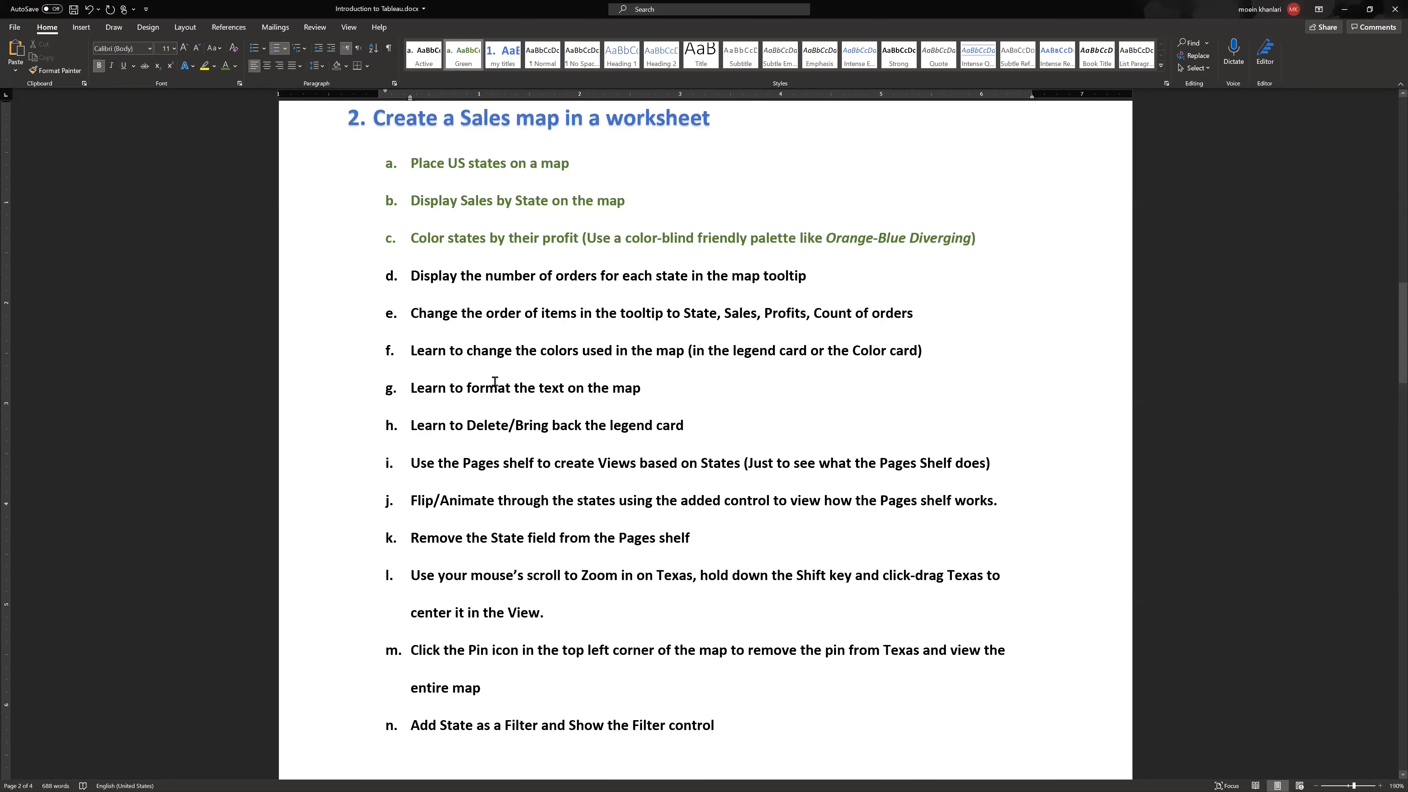
click(450, 278)
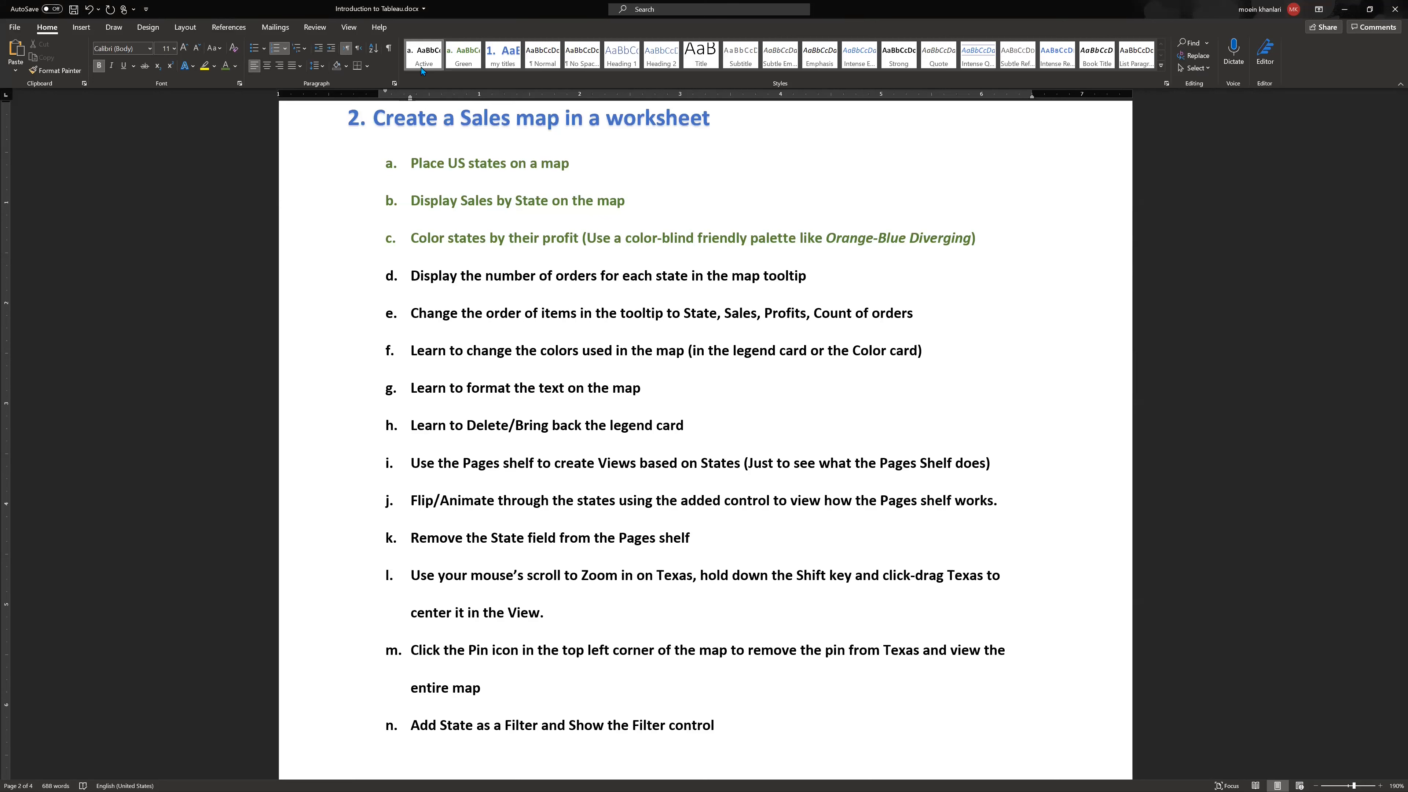
click(454, 60)
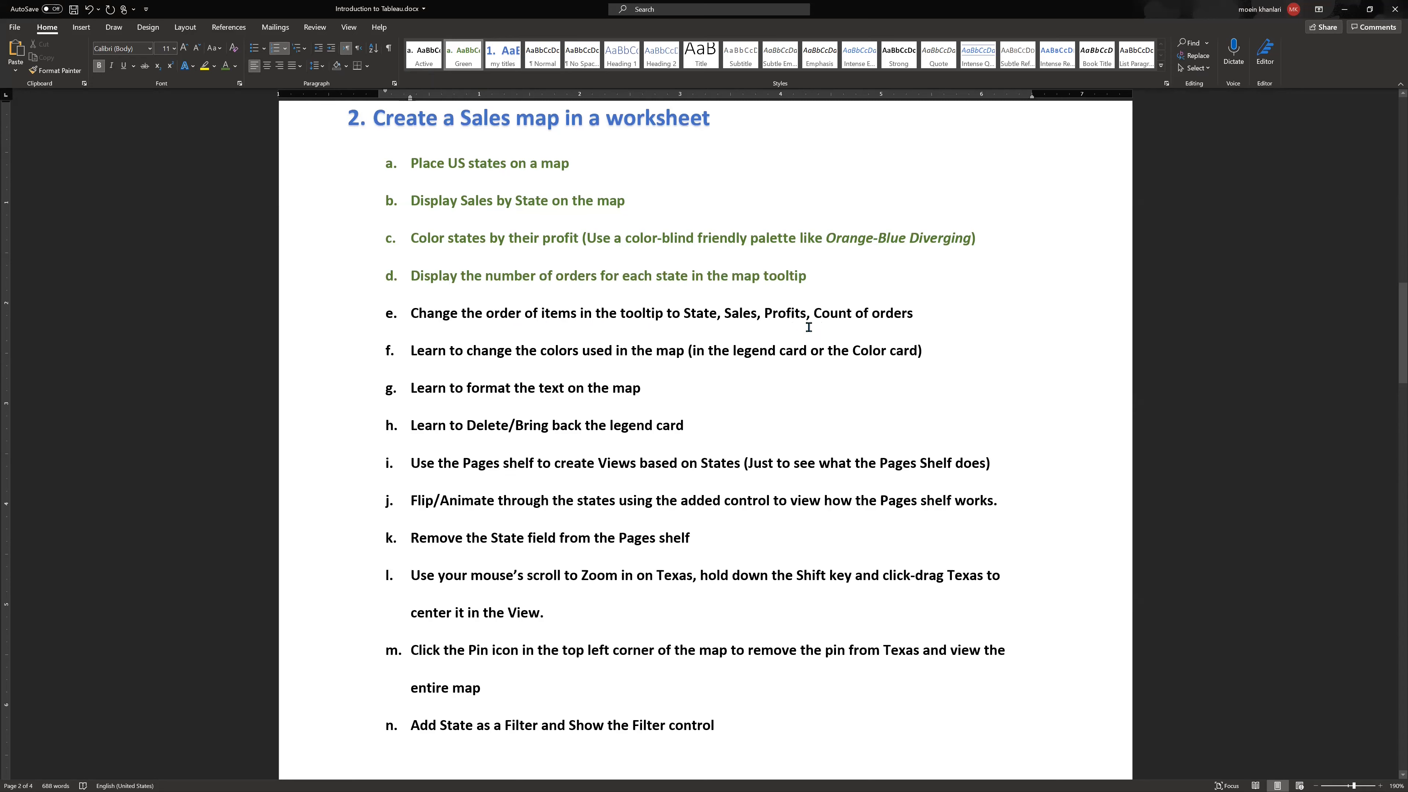
Switch to Tableau and remove the Country/Region line from the map's tooltip text.
key(alt+Tab)
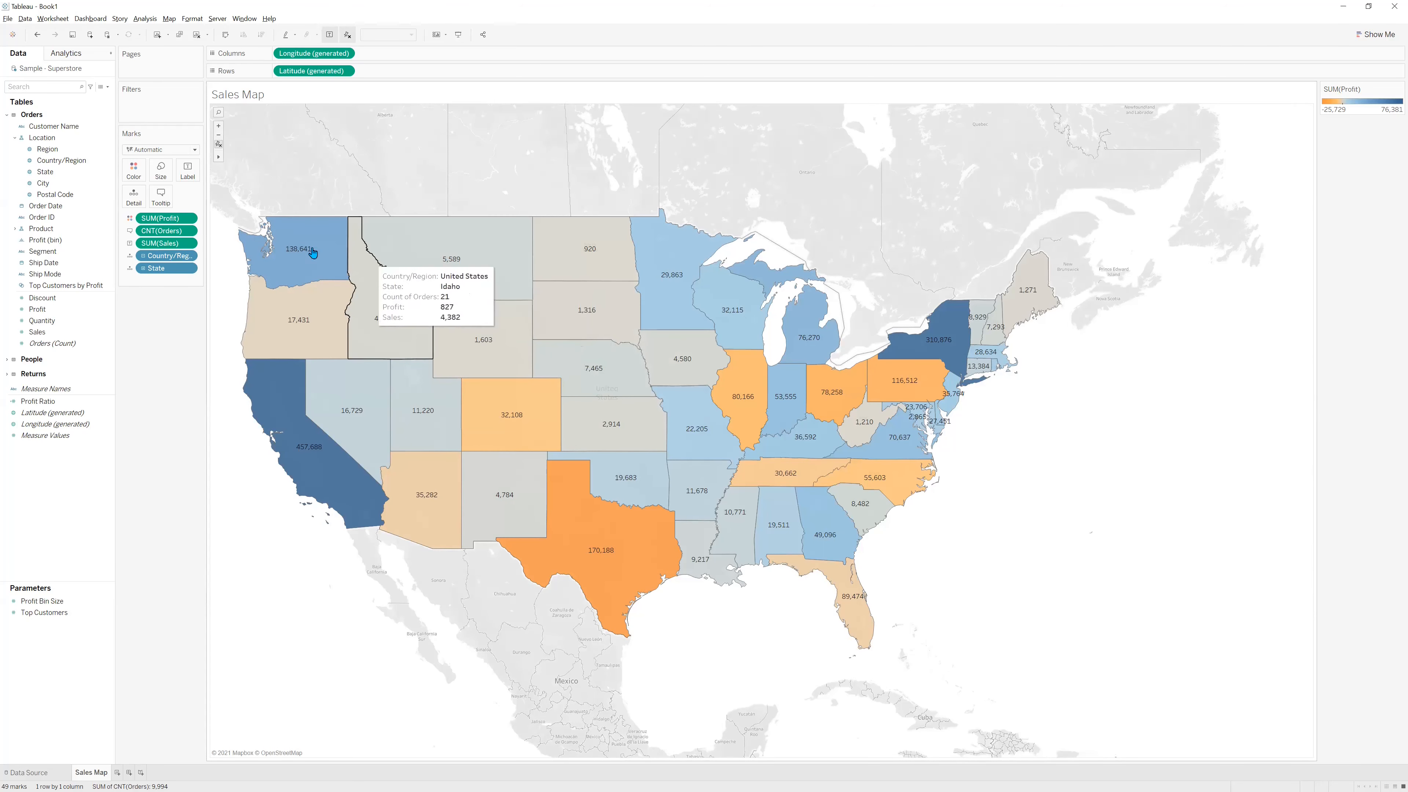
click(159, 197)
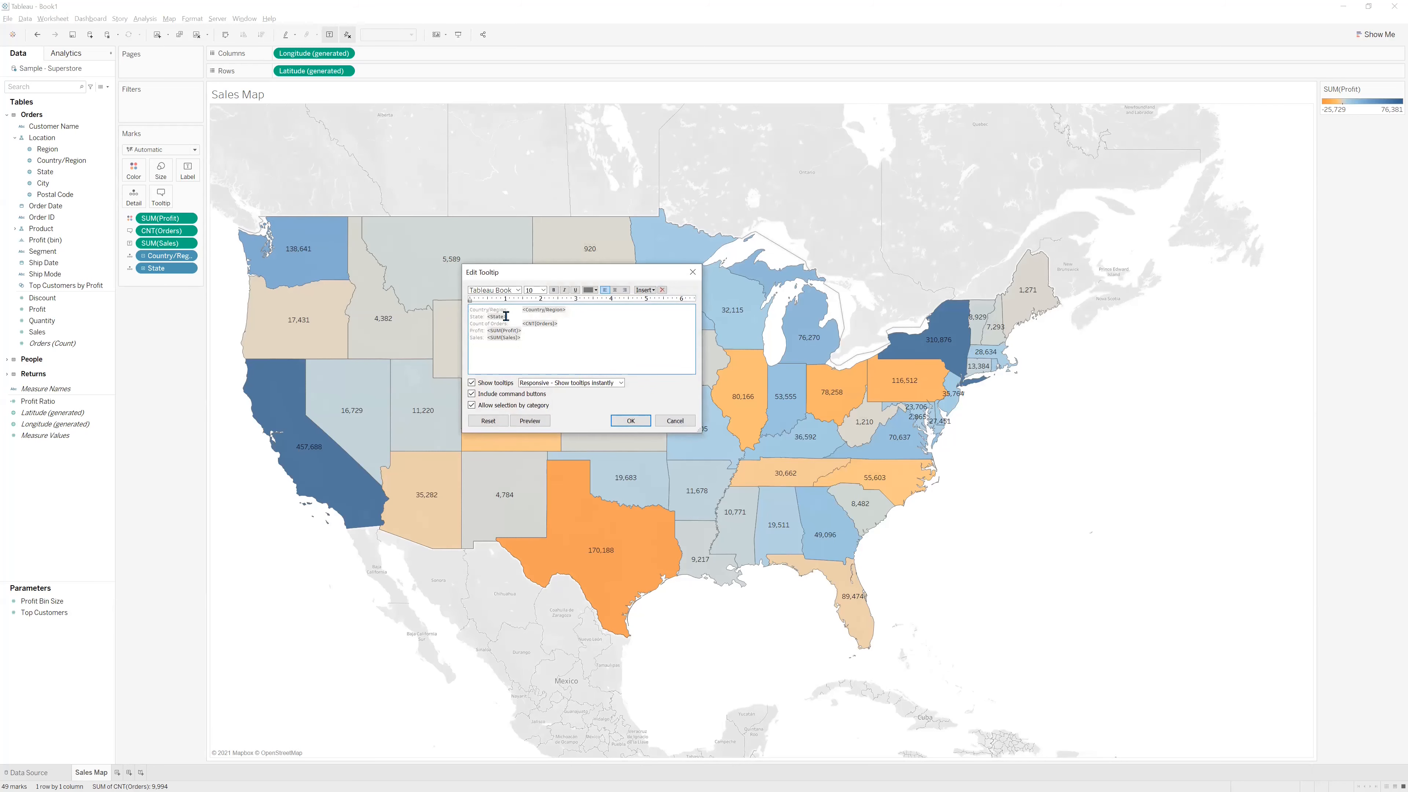
drag(582, 312, 452, 306)
key(Delete)
key(Delete)
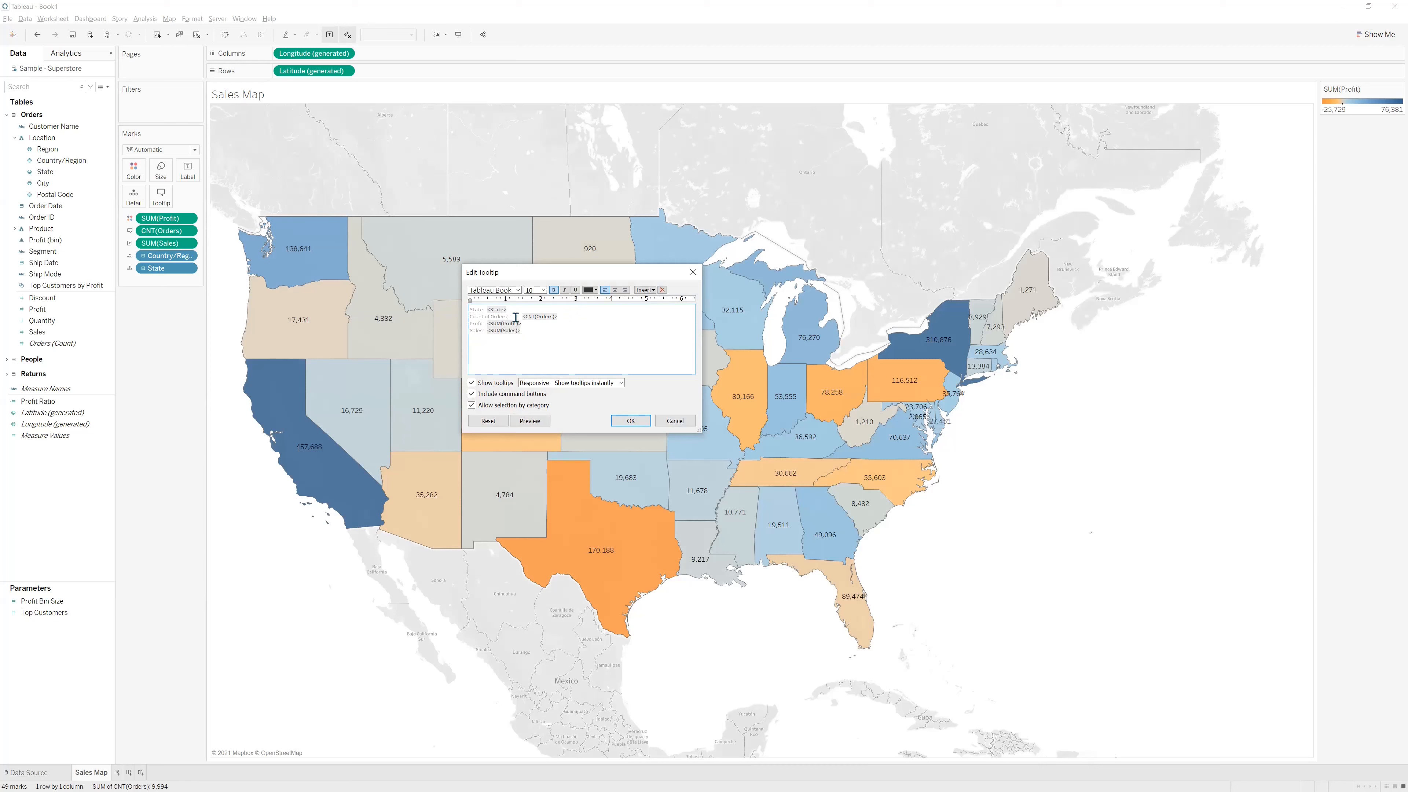
Move the Sales line directly below the State line in the tooltip text.
drag(529, 330, 444, 328)
key(ctrl+c)
key(Delete)
key(ctrl+v)
key(Return)
Move the Profit line above the Count of Orders line, apply the tooltip changes and check them on a state.
drag(522, 331, 469, 323)
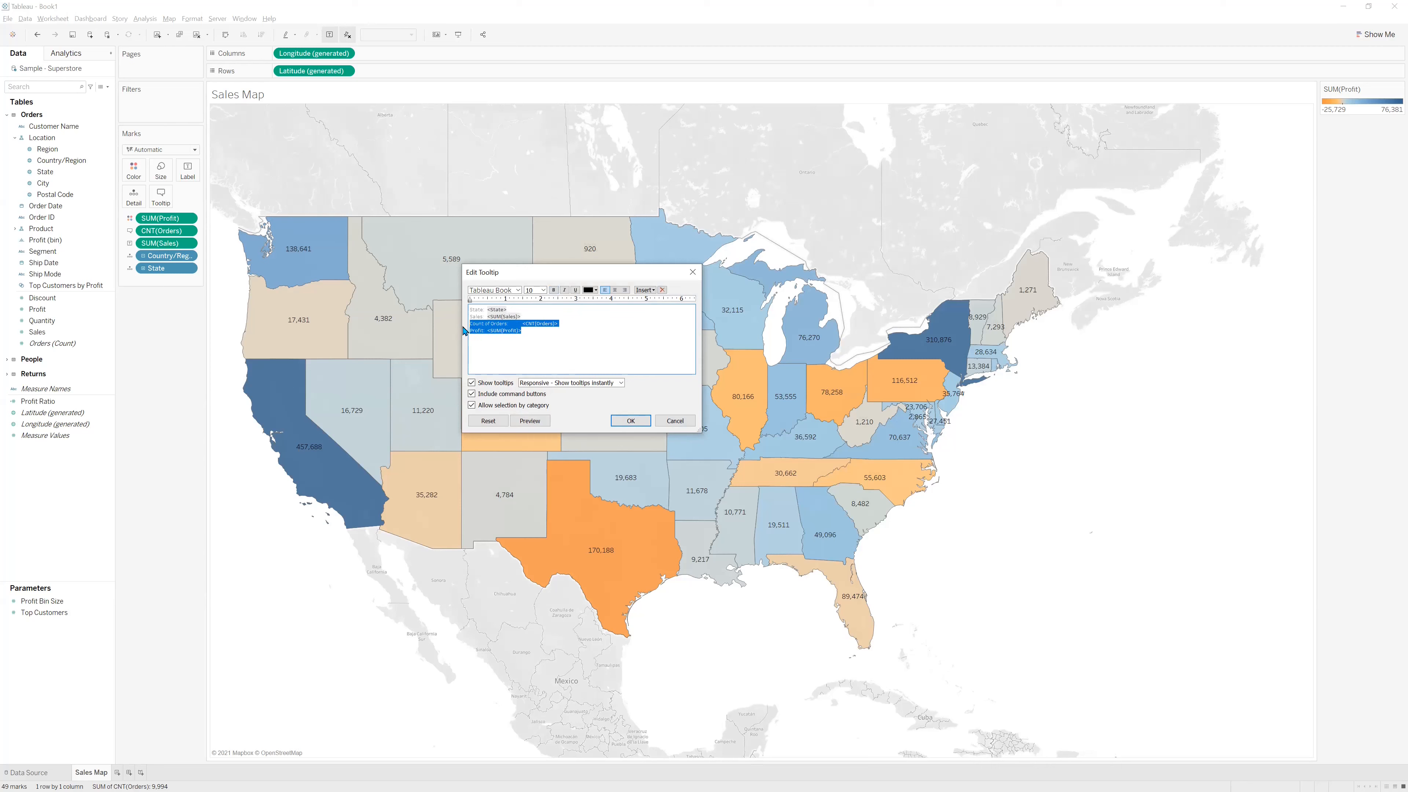
key(Down)
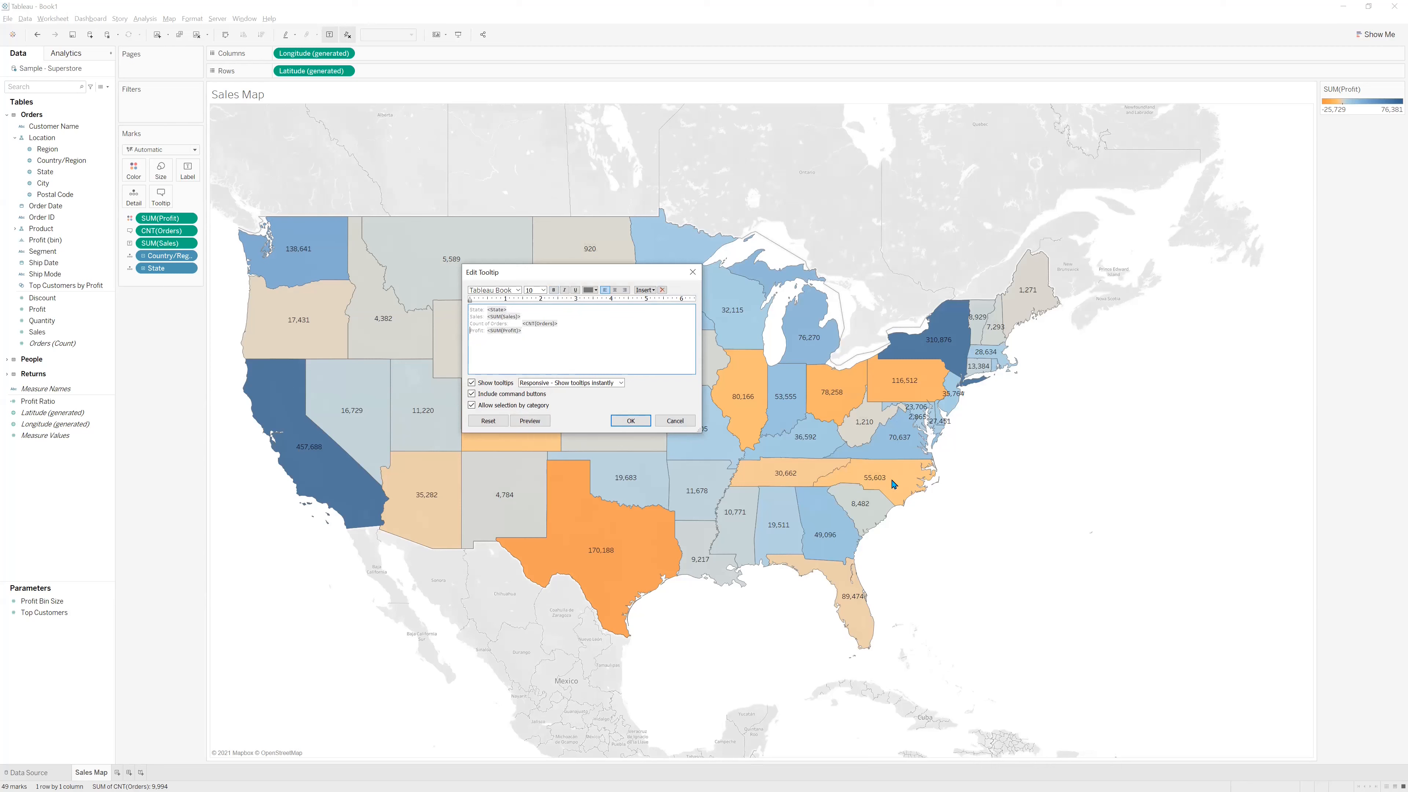
key(shift+Down)
key(Delete)
key(ctrl+z)
click(630, 420)
mouse_move(500, 345)
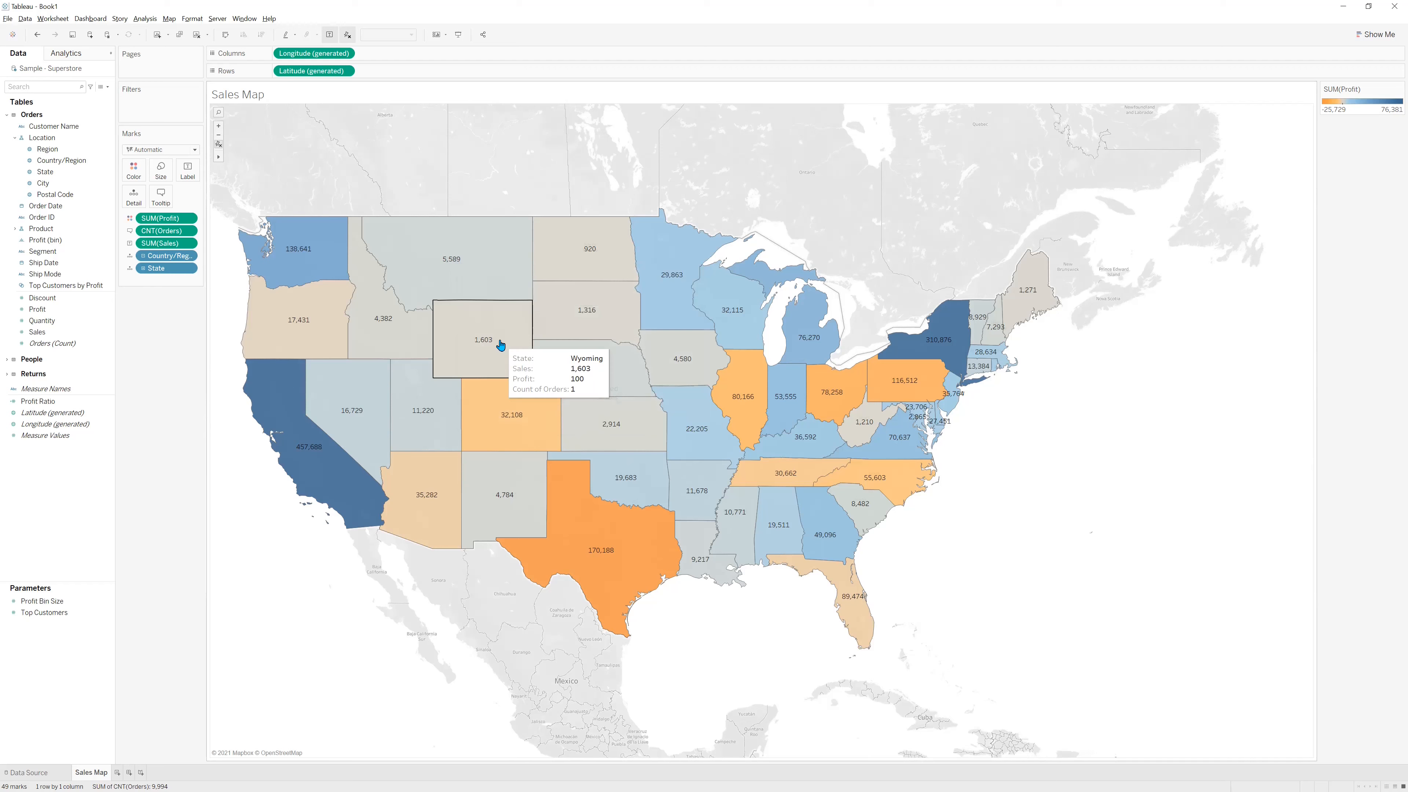
Remove the extra gap before the order-count field in the tooltip and check the tooltip on the map.
click(161, 197)
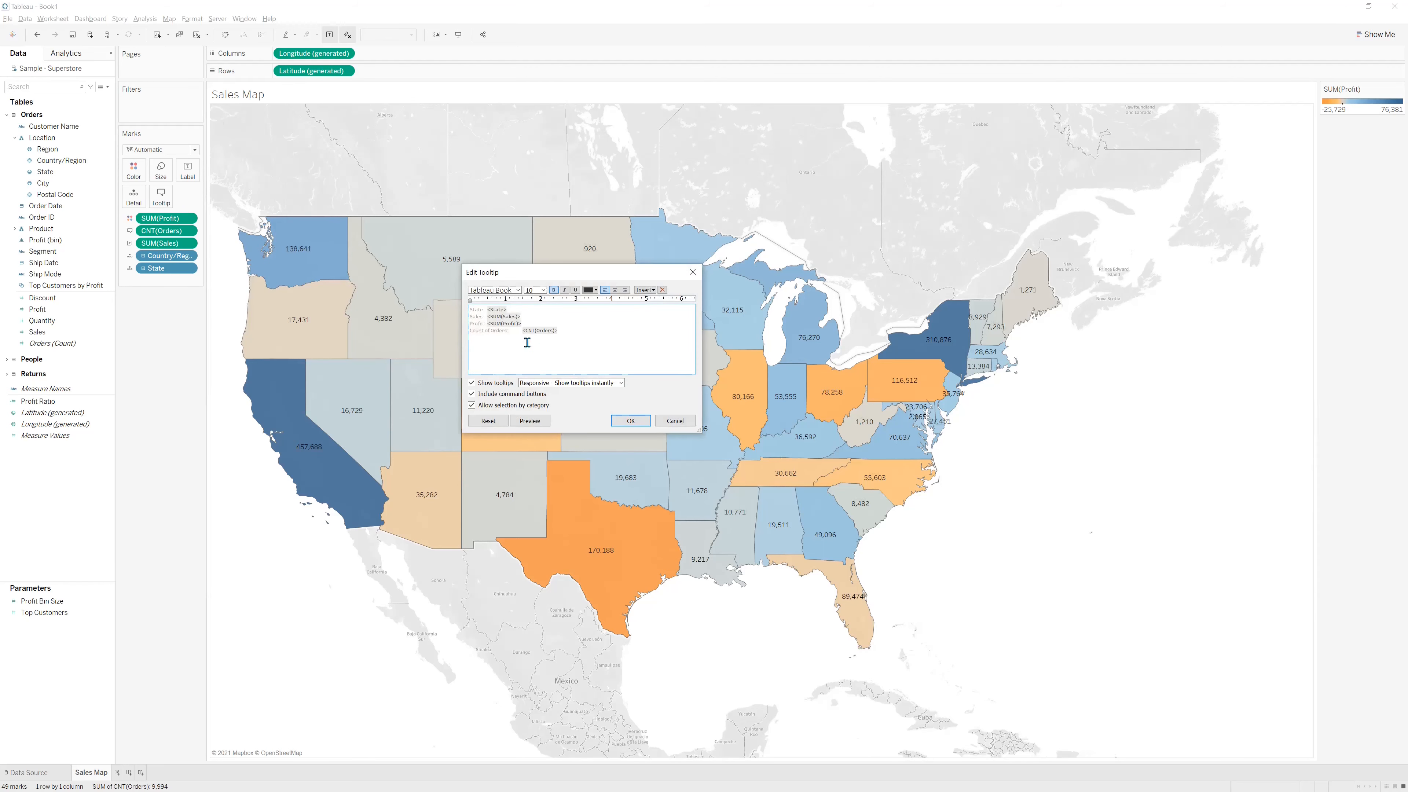
click(523, 331)
key(BackSpace)
click(631, 421)
mouse_move(568, 363)
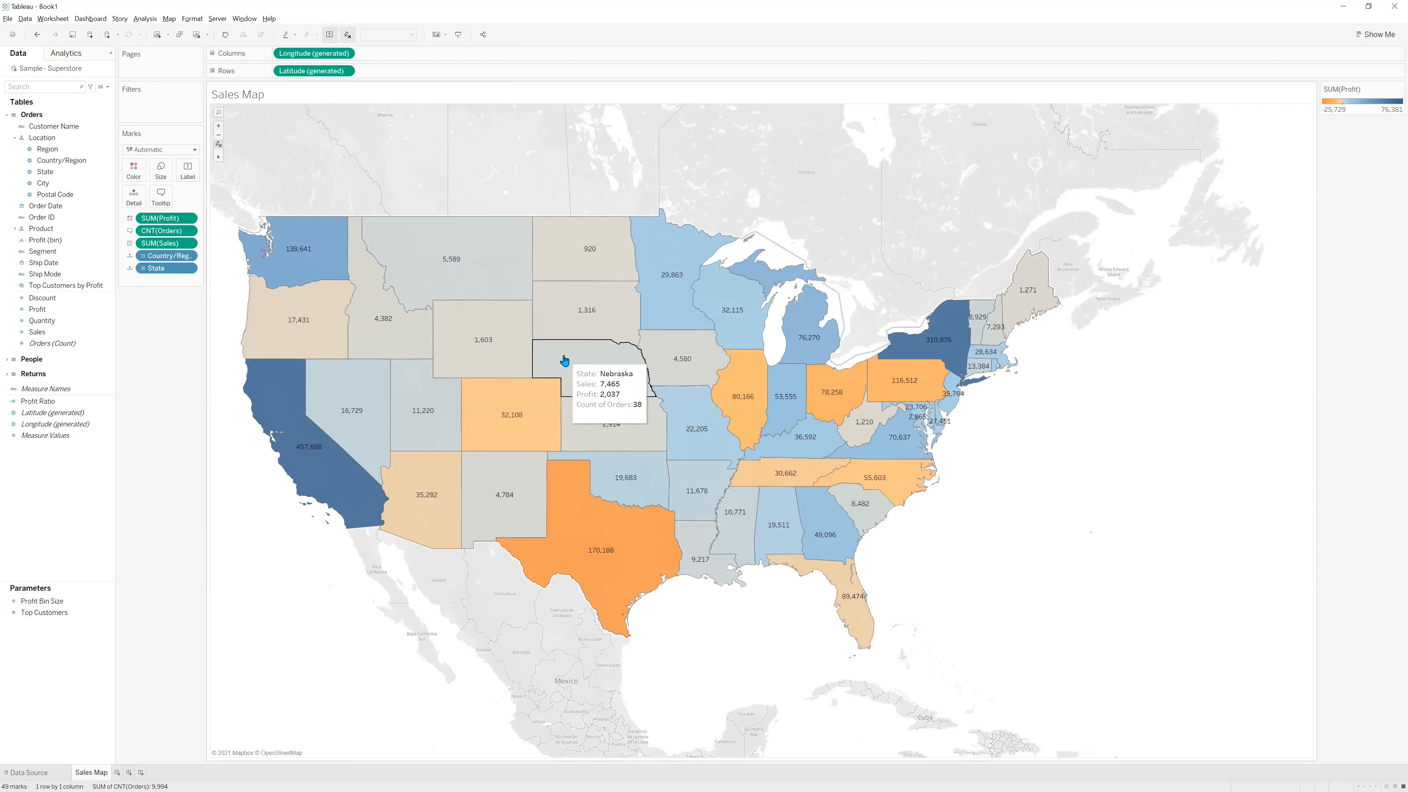
Apply bold formatting to the tooltip's State, Sales, Profit and Count of Orders lines and check the tooltip.
click(161, 195)
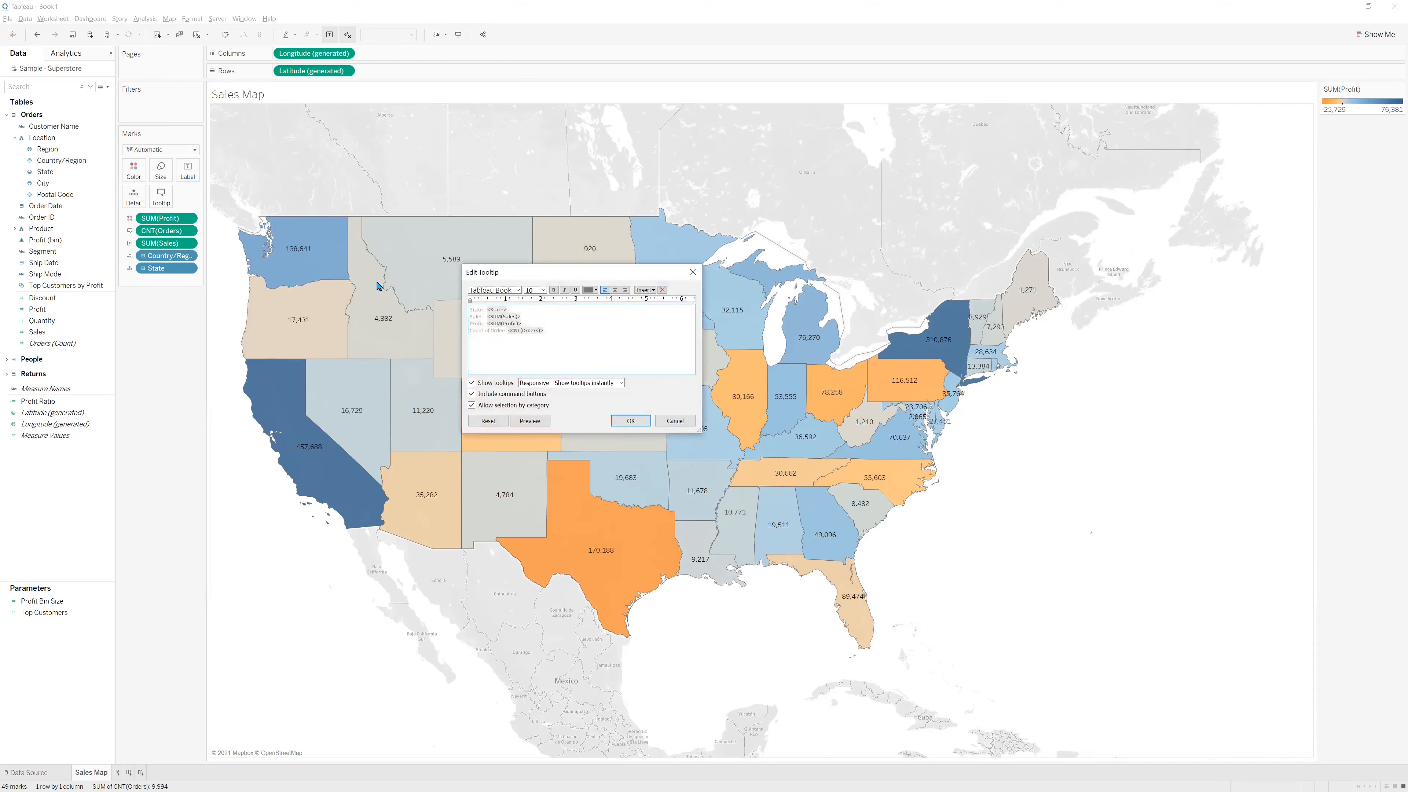
double_click(511, 331)
click(562, 337)
drag(573, 332, 531, 305)
click(553, 290)
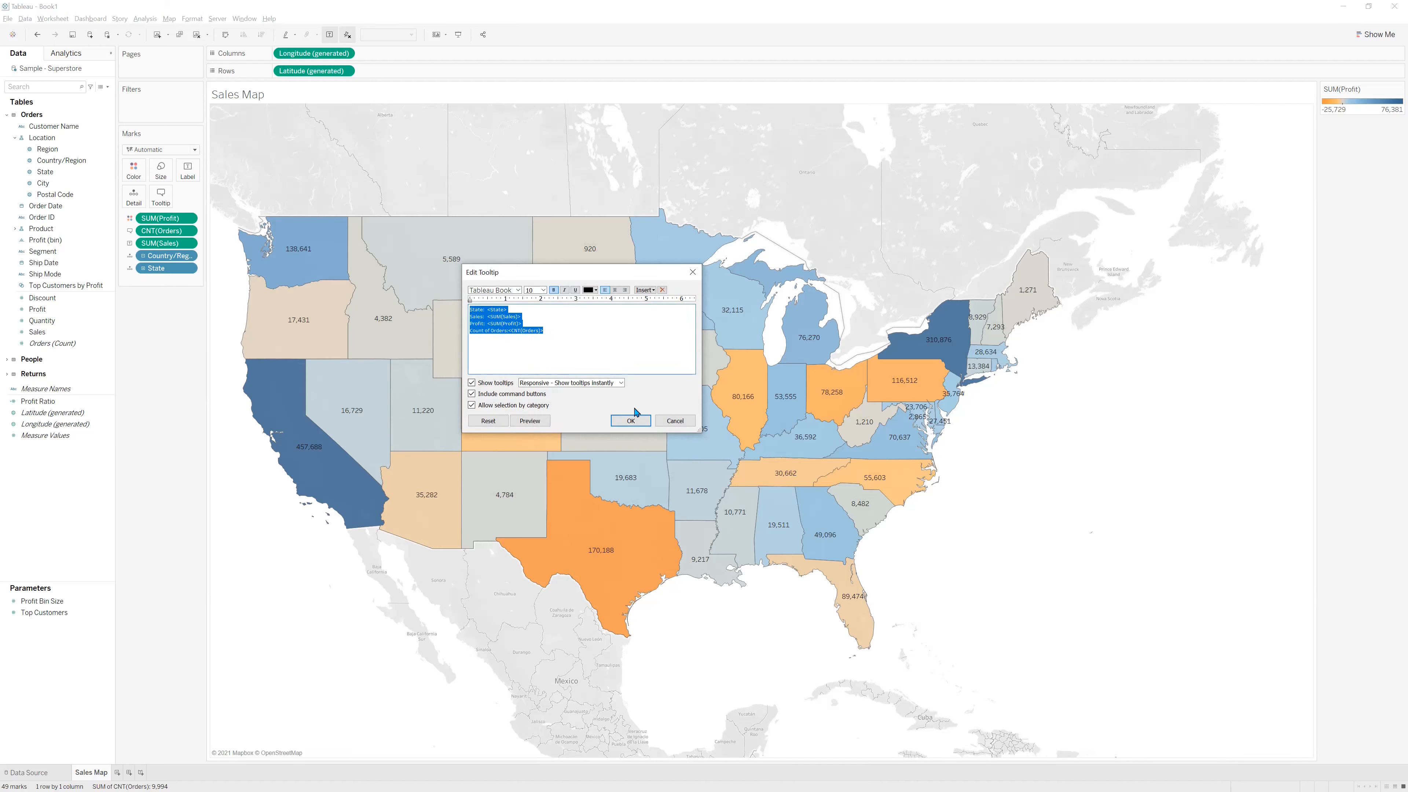
click(631, 420)
mouse_move(549, 334)
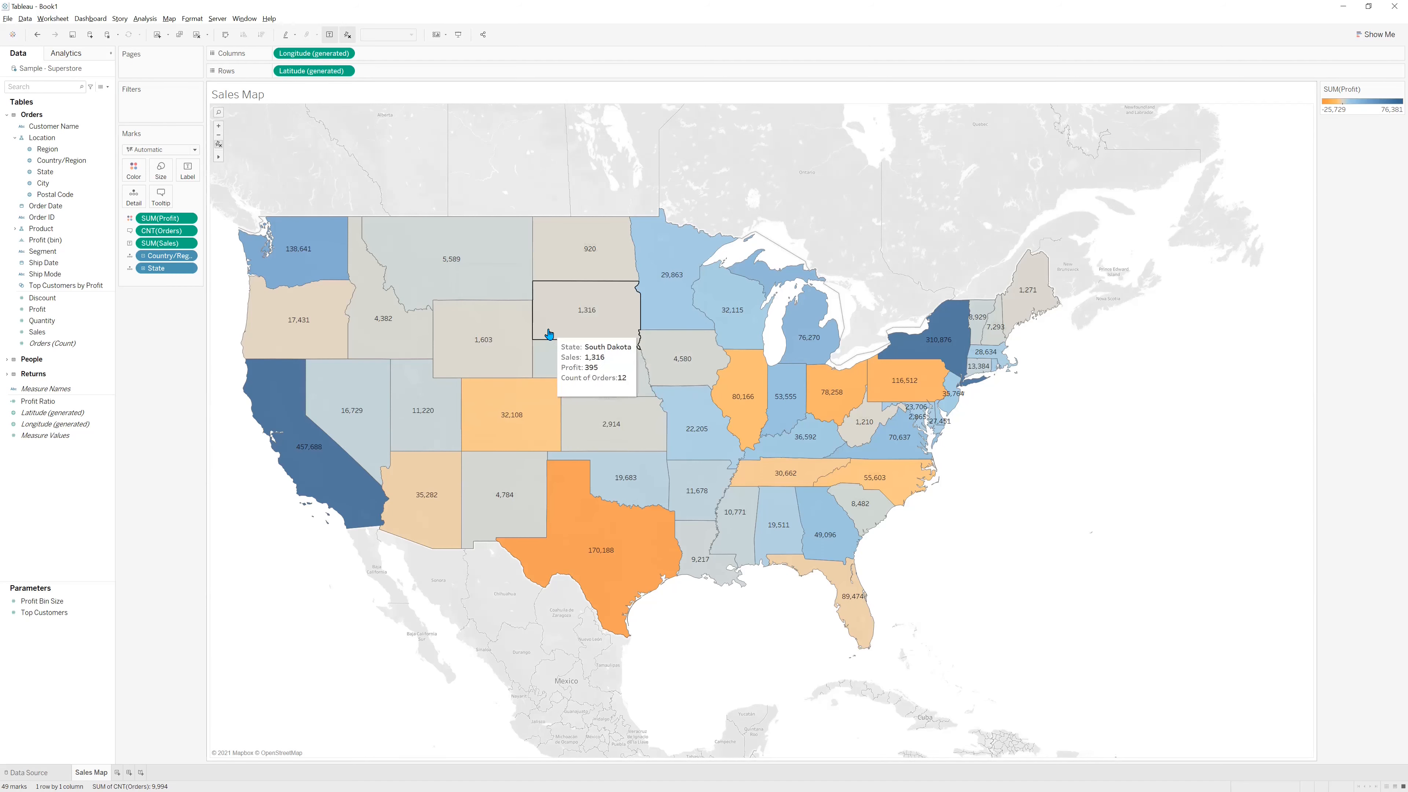
Switch to the Word task list and apply the Green style to the tooltip item order and map color tasks.
key(alt+Tab)
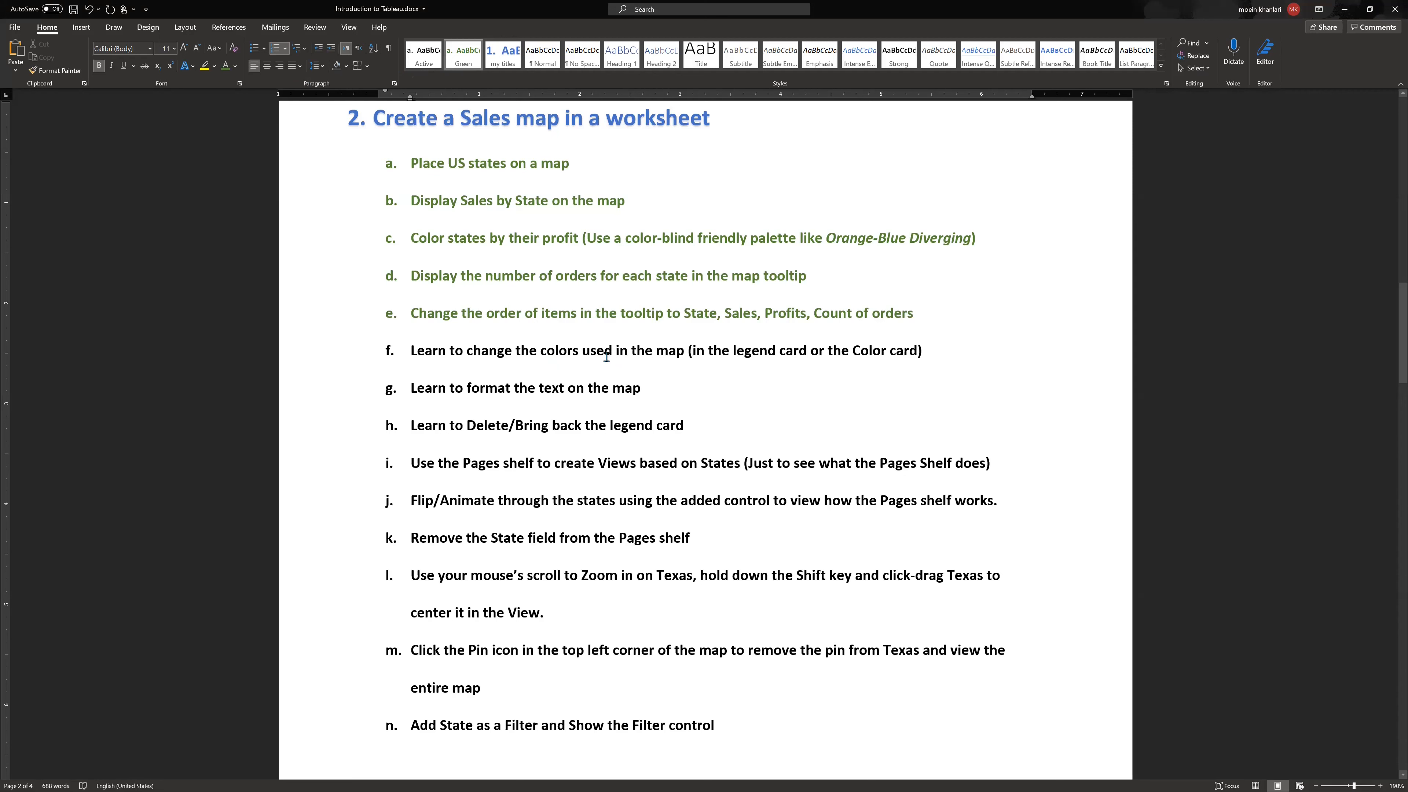
click(602, 350)
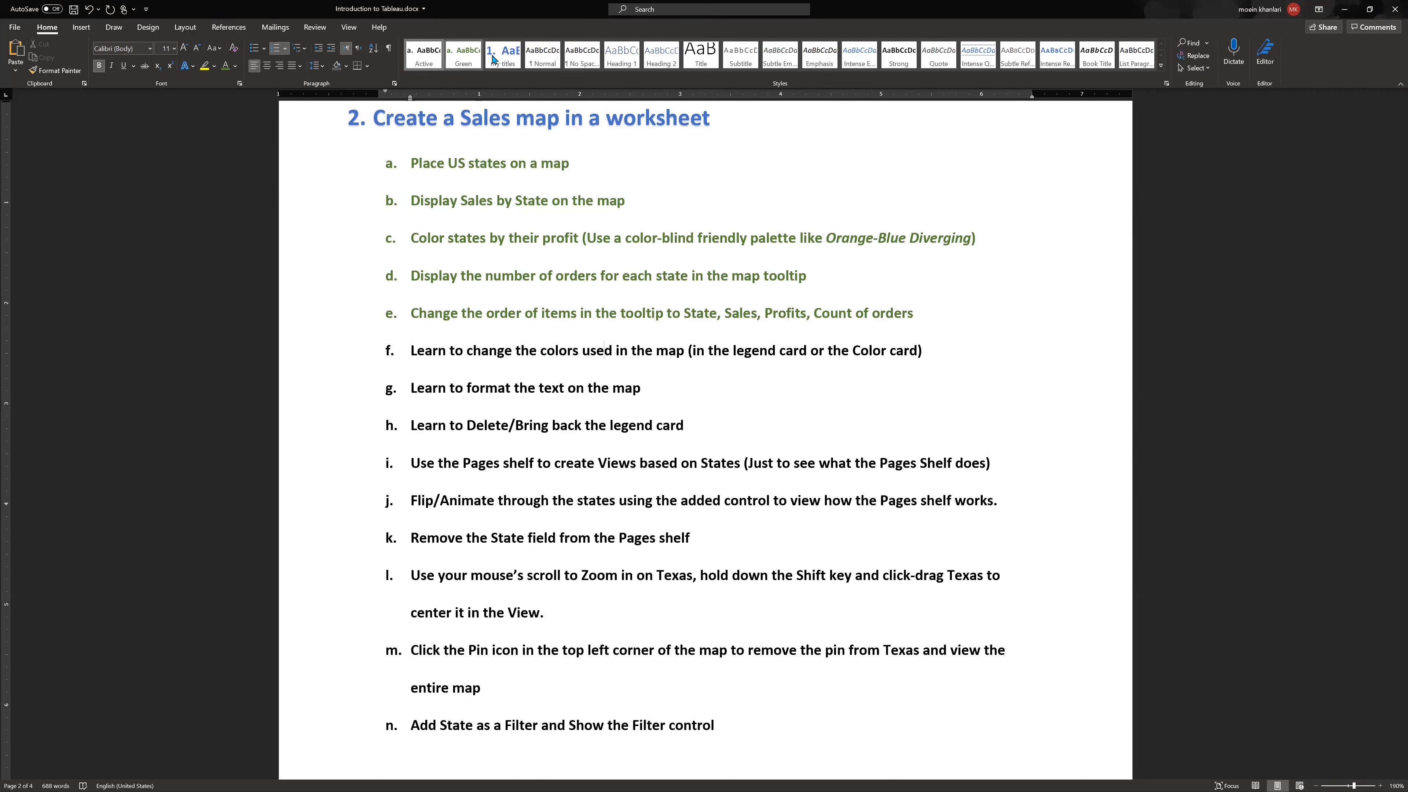
click(473, 57)
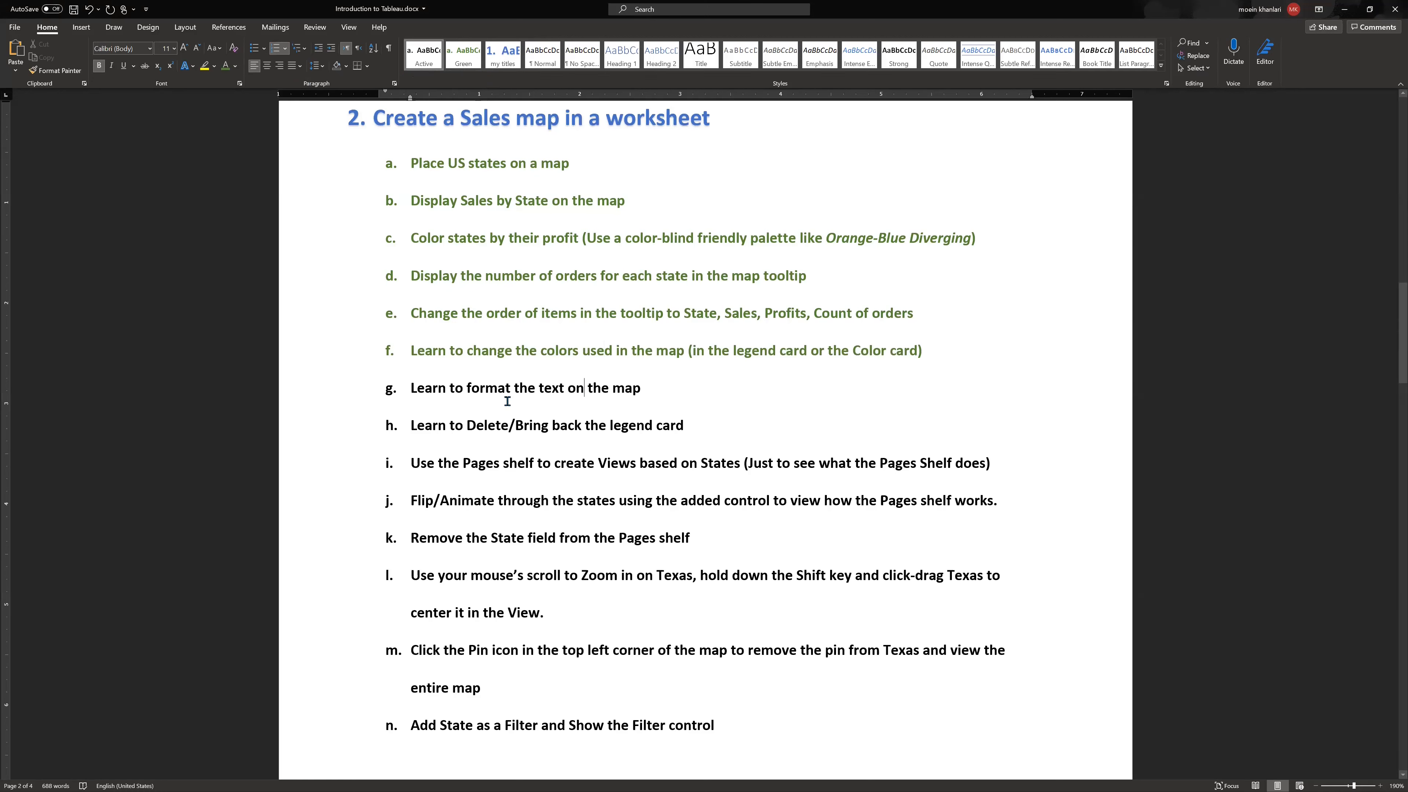
Return to Tableau and format the SUM(Sales) labels on the map with a bold font.
key(alt+Tab)
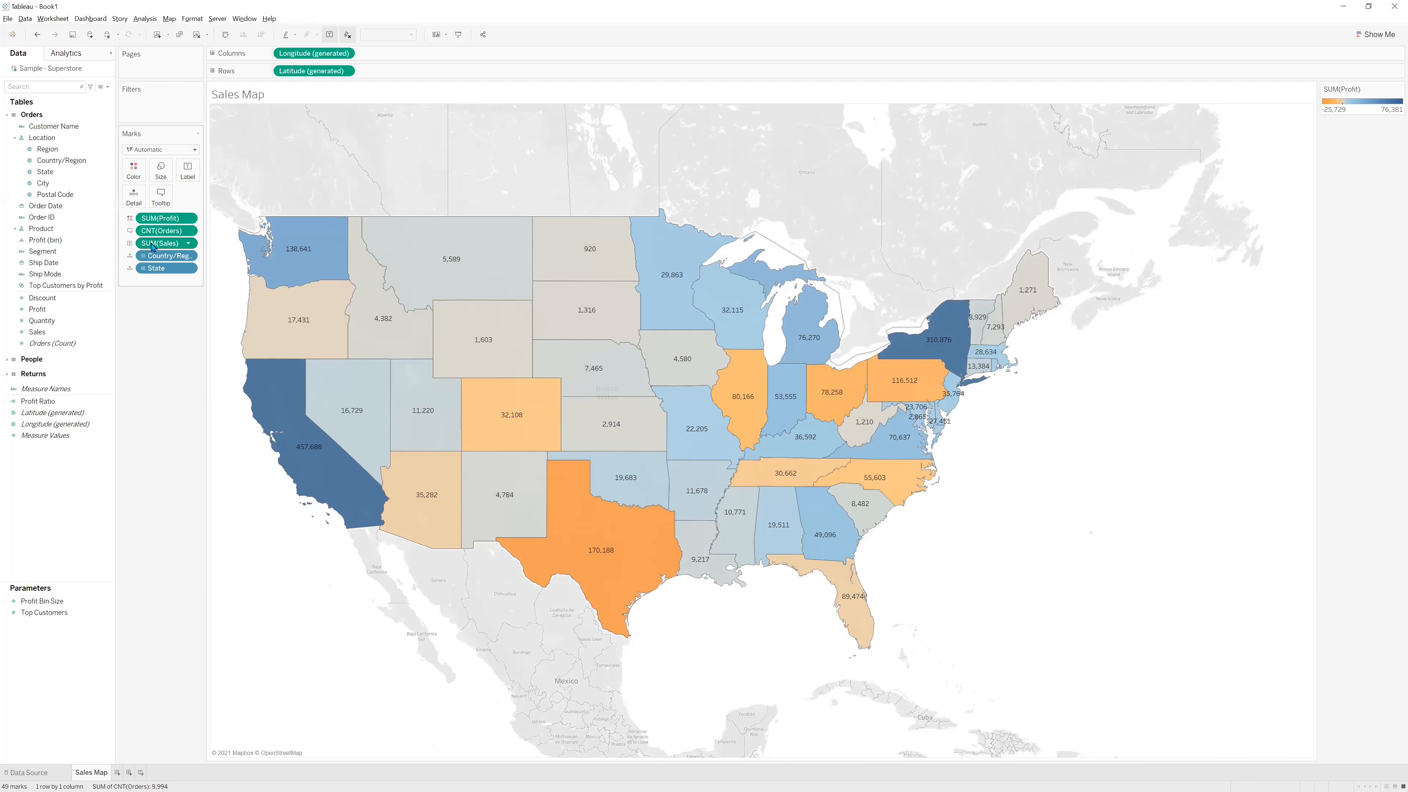
click(189, 247)
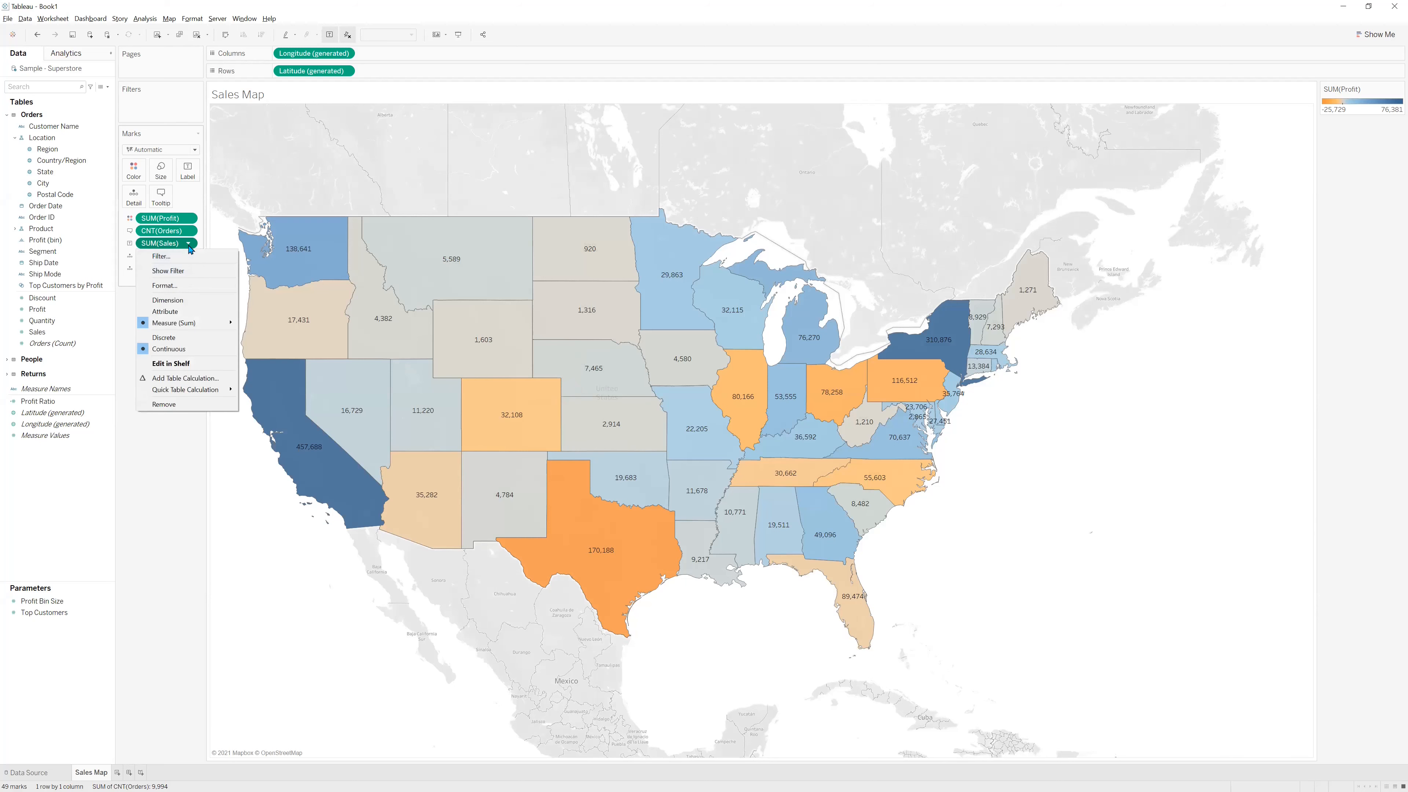
click(173, 288)
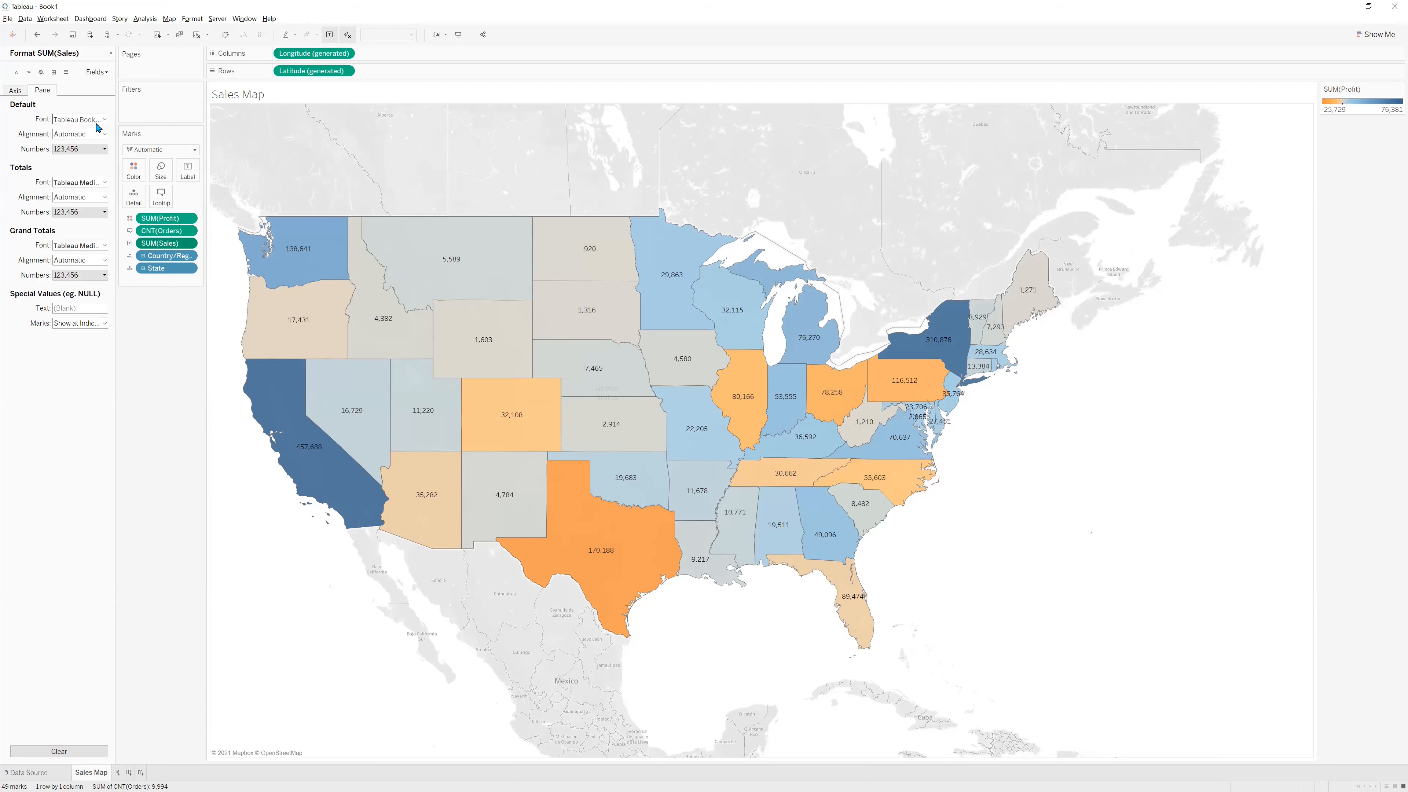
click(97, 126)
click(91, 149)
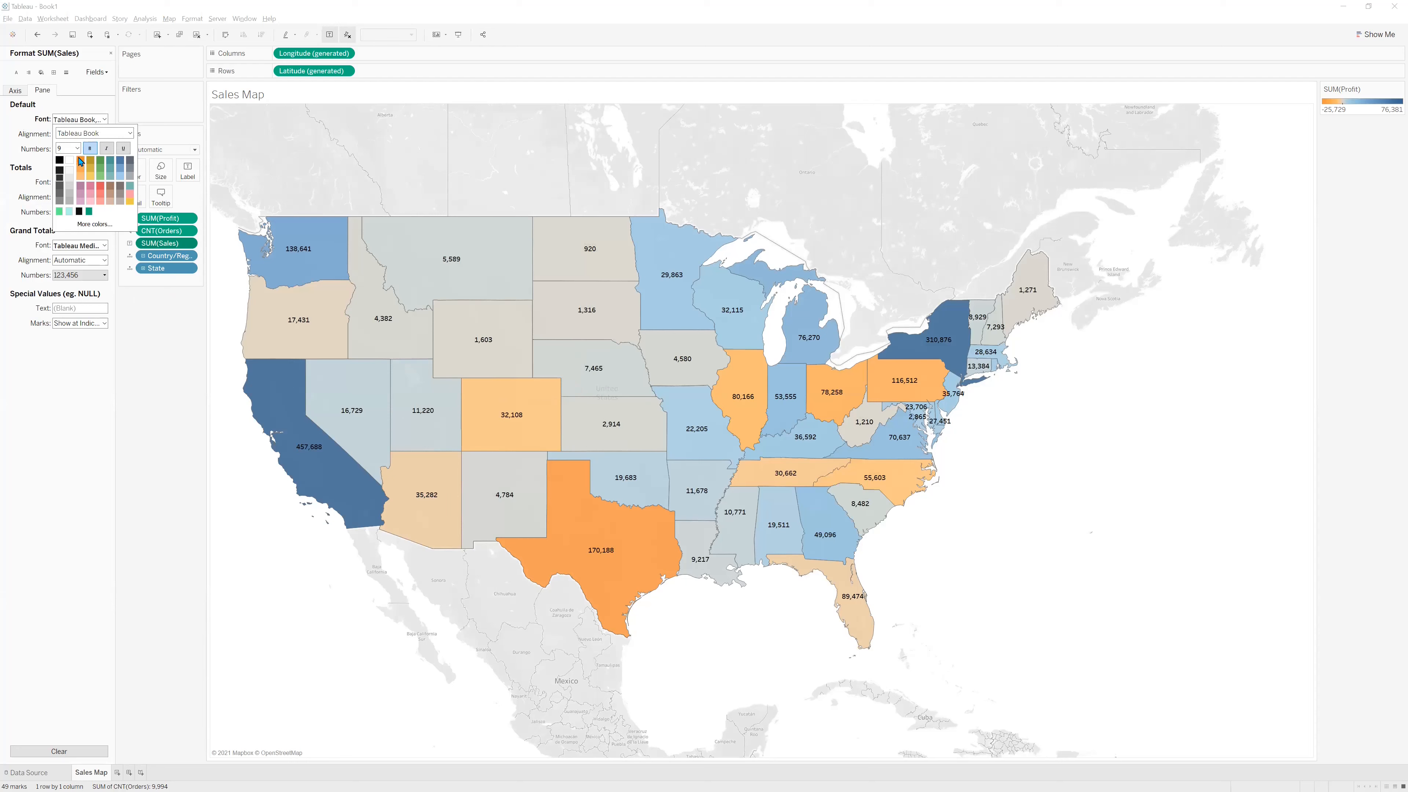
click(77, 148)
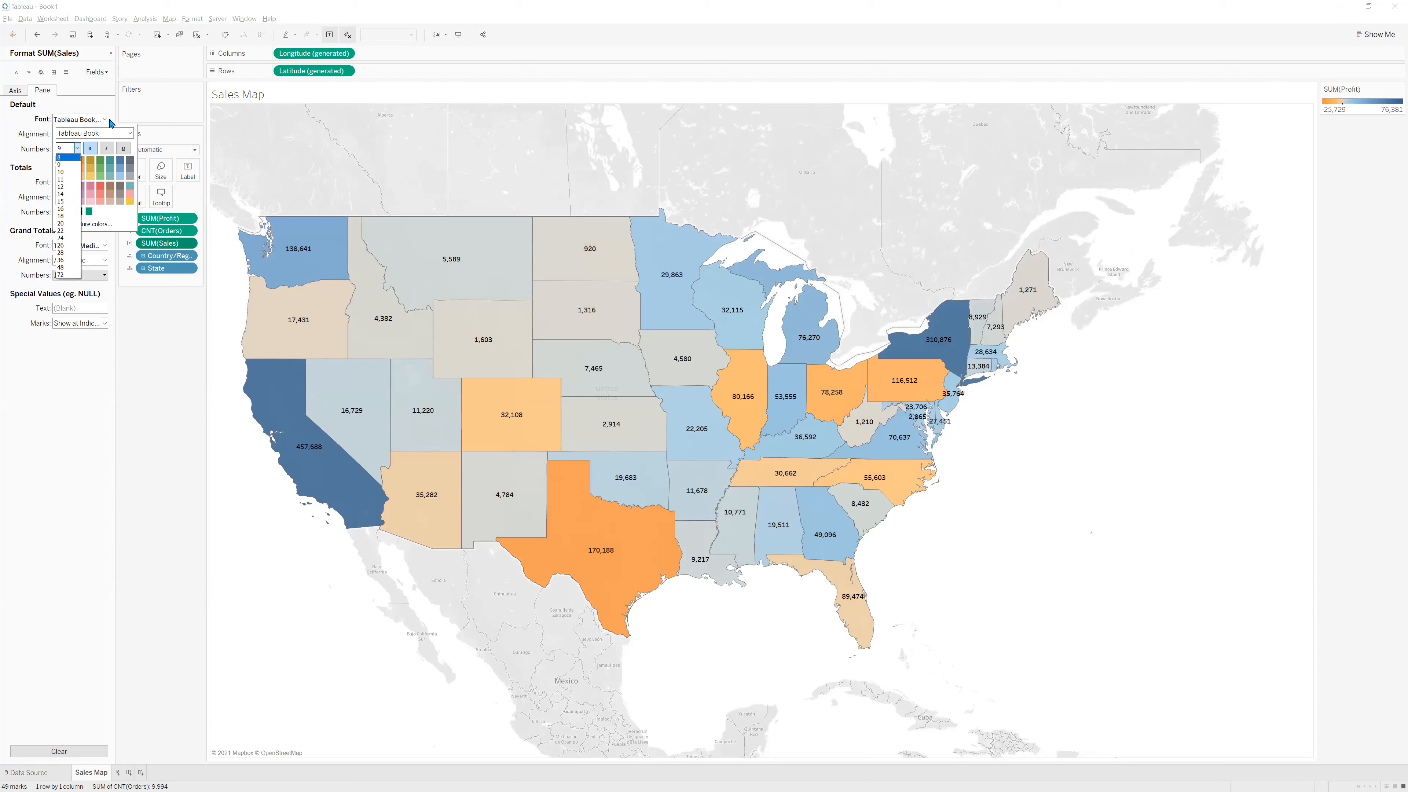
click(99, 118)
mouse_move(501, 480)
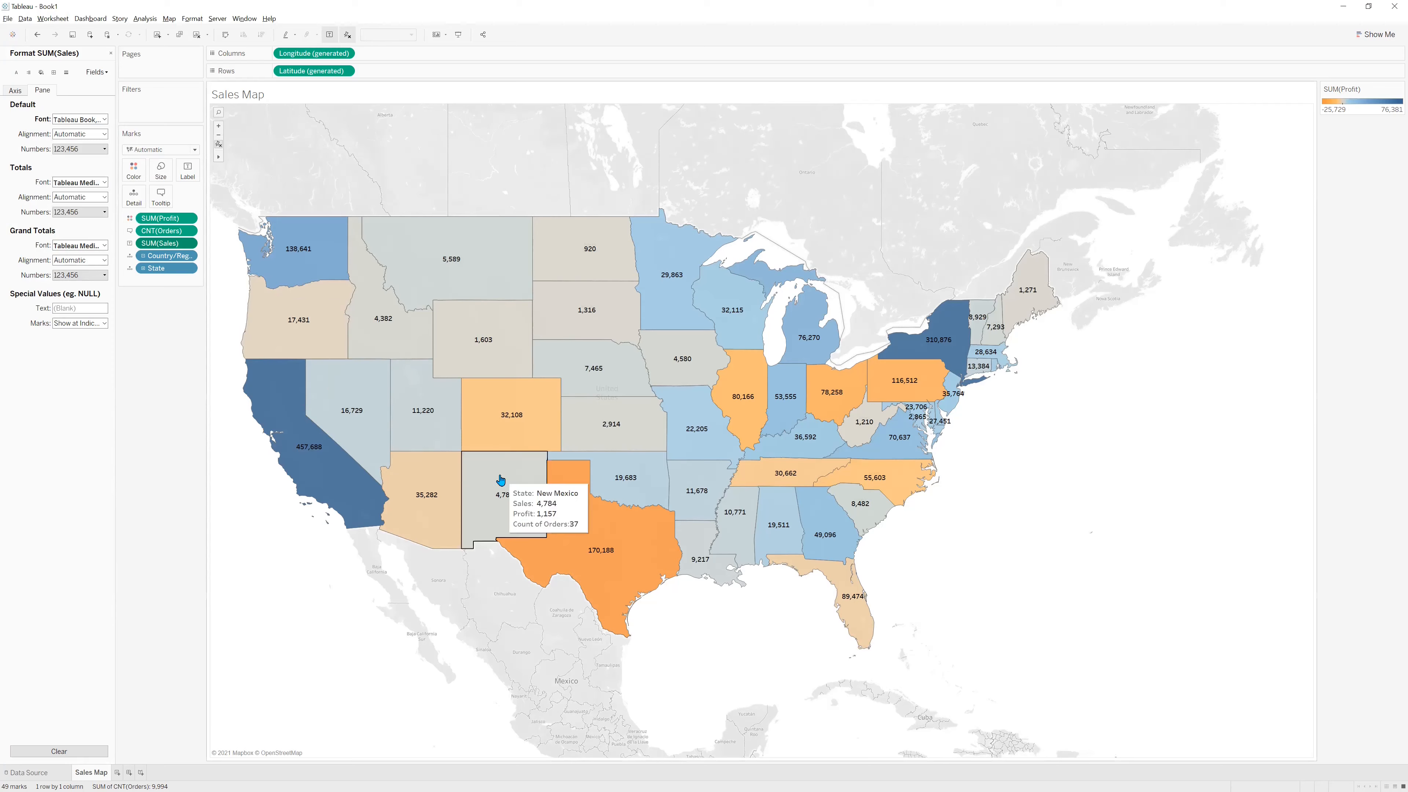
Switch to the Word task list and apply the Green style to "Learn to format the text on the map".
key(alt+Tab)
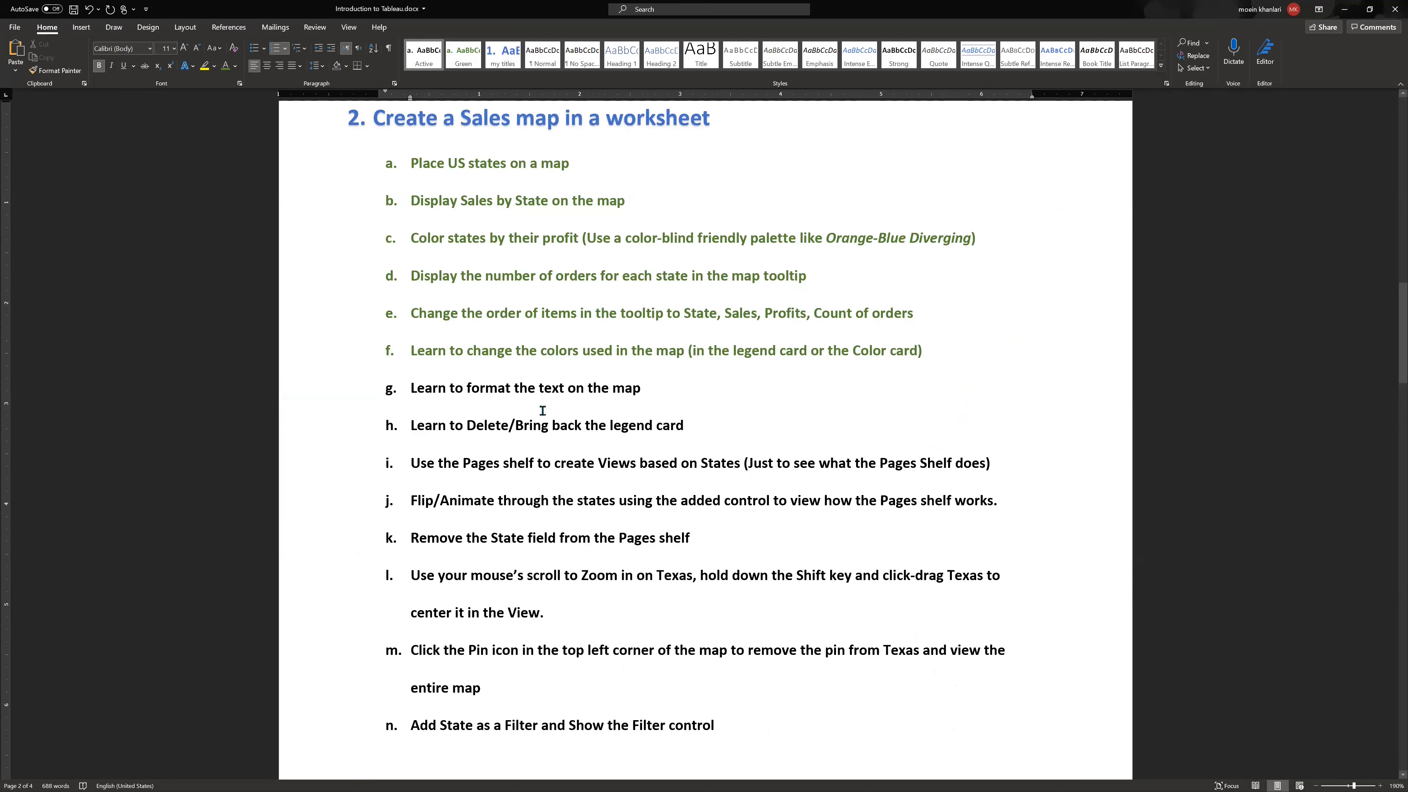
click(478, 388)
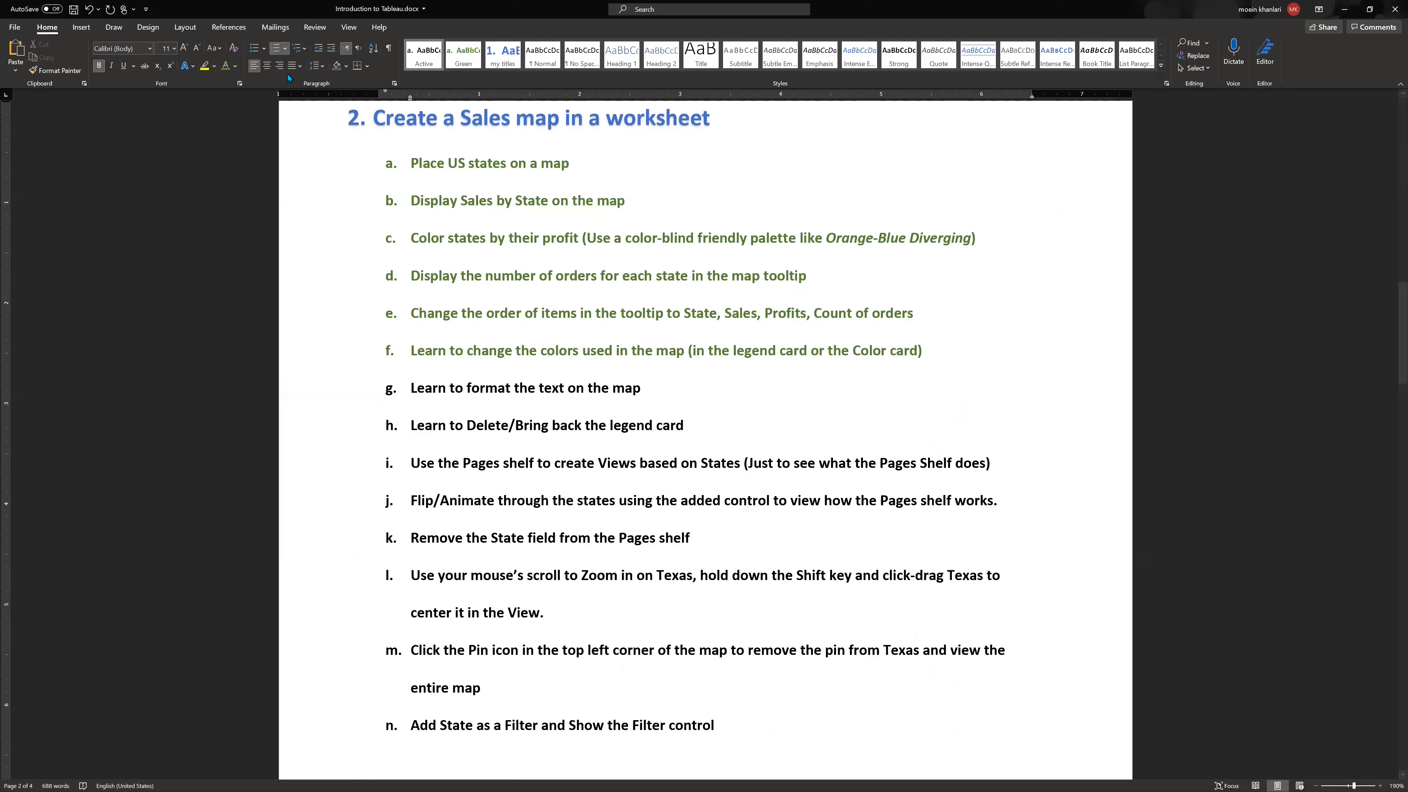
click(462, 63)
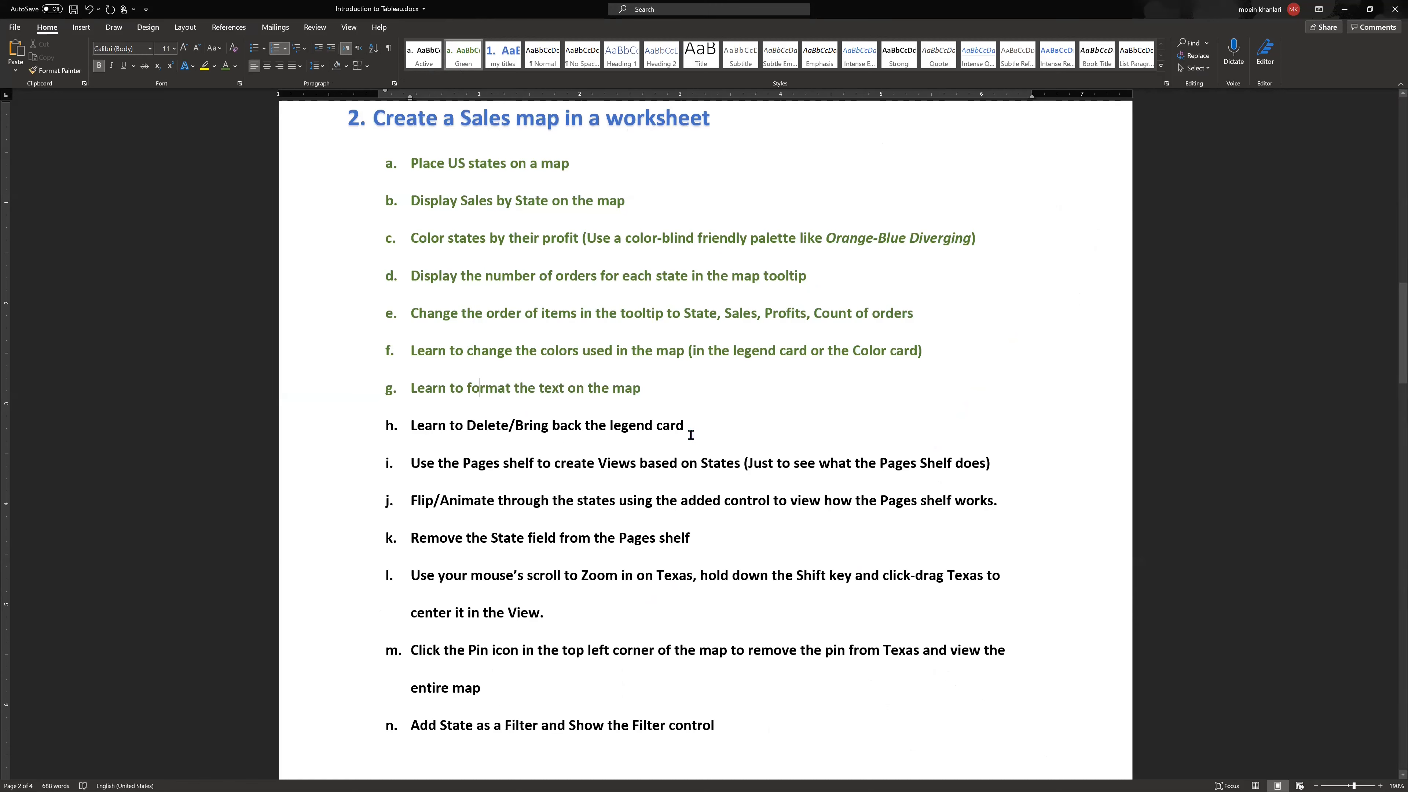
Return to Tableau and hide the SUM(Profit) color legend card.
key(alt+Tab)
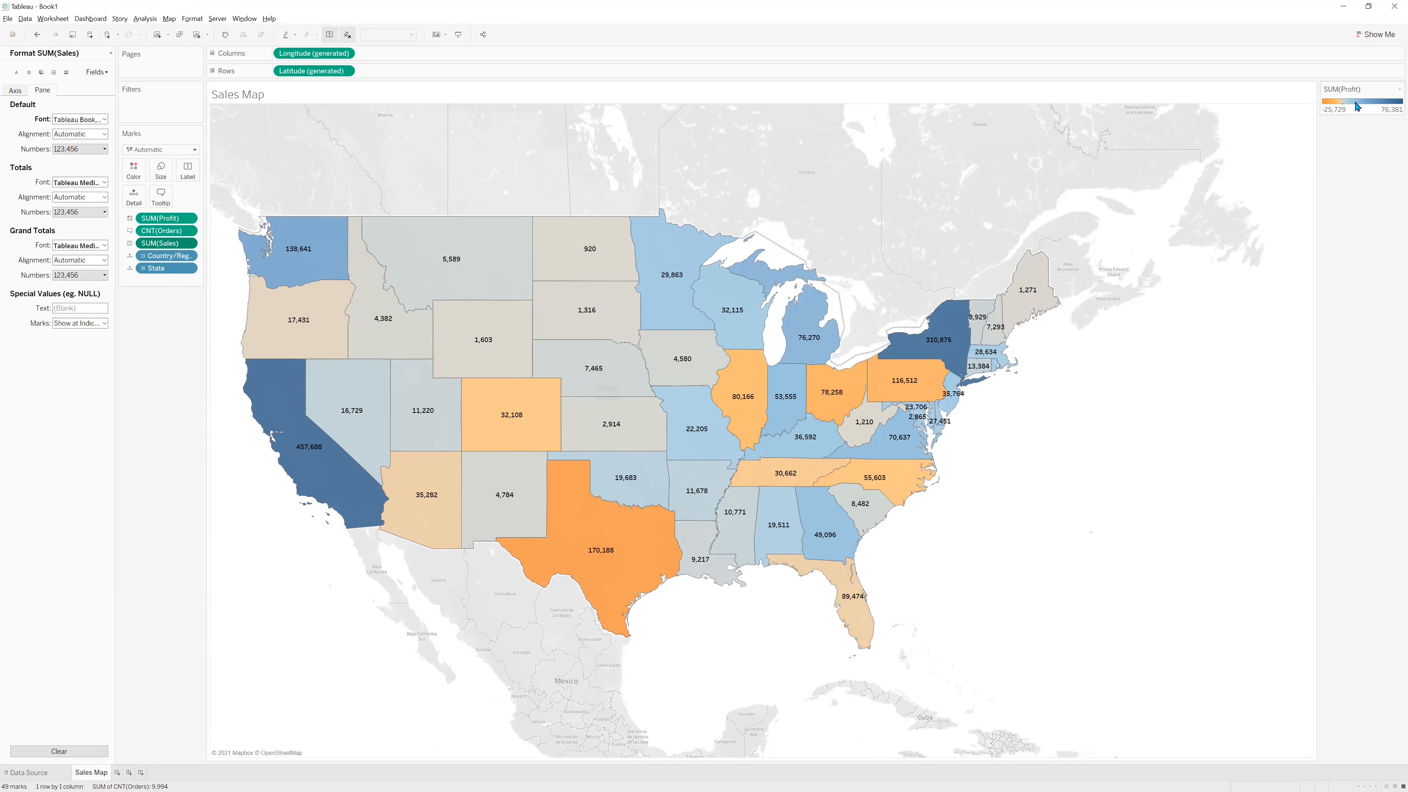
mouse_move(805, 326)
click(1391, 92)
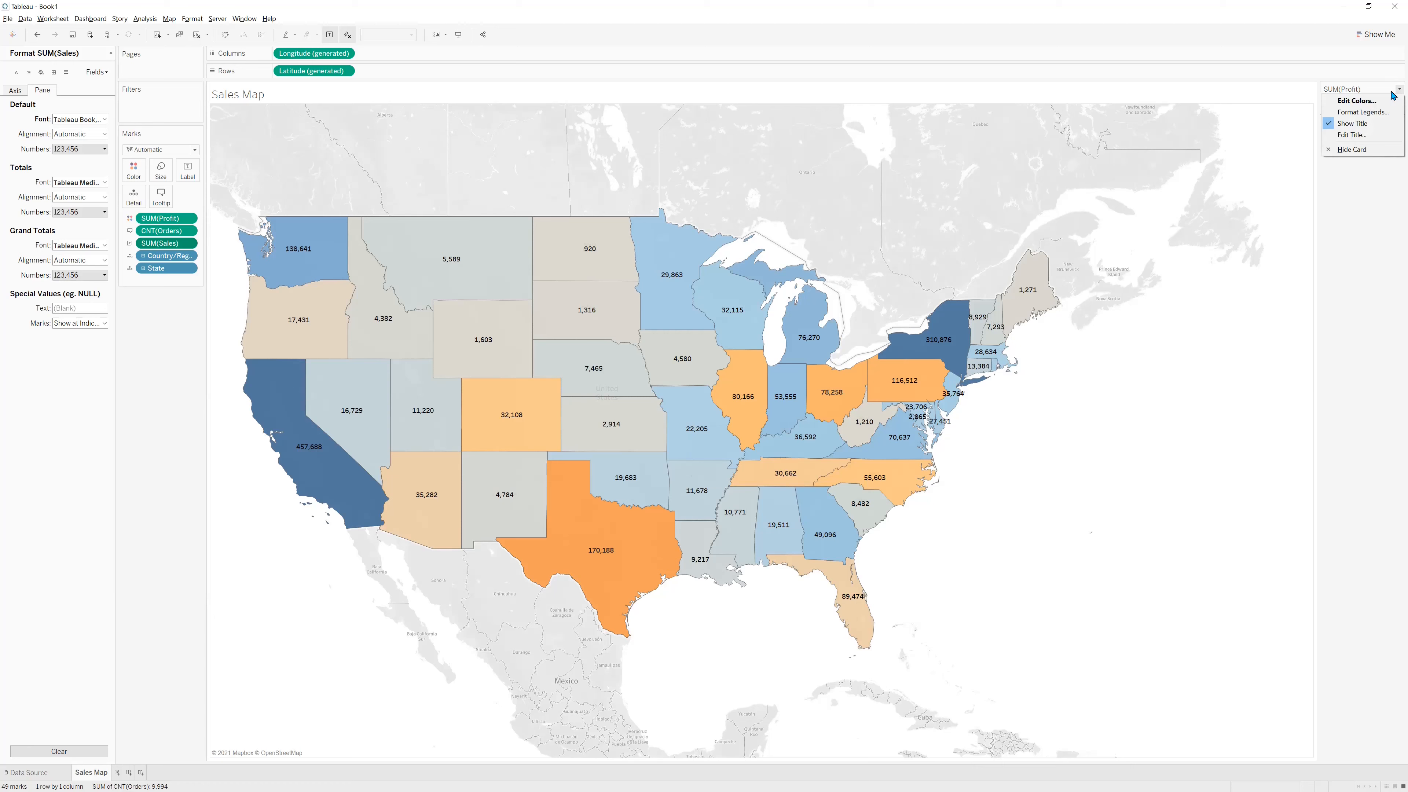
click(1350, 149)
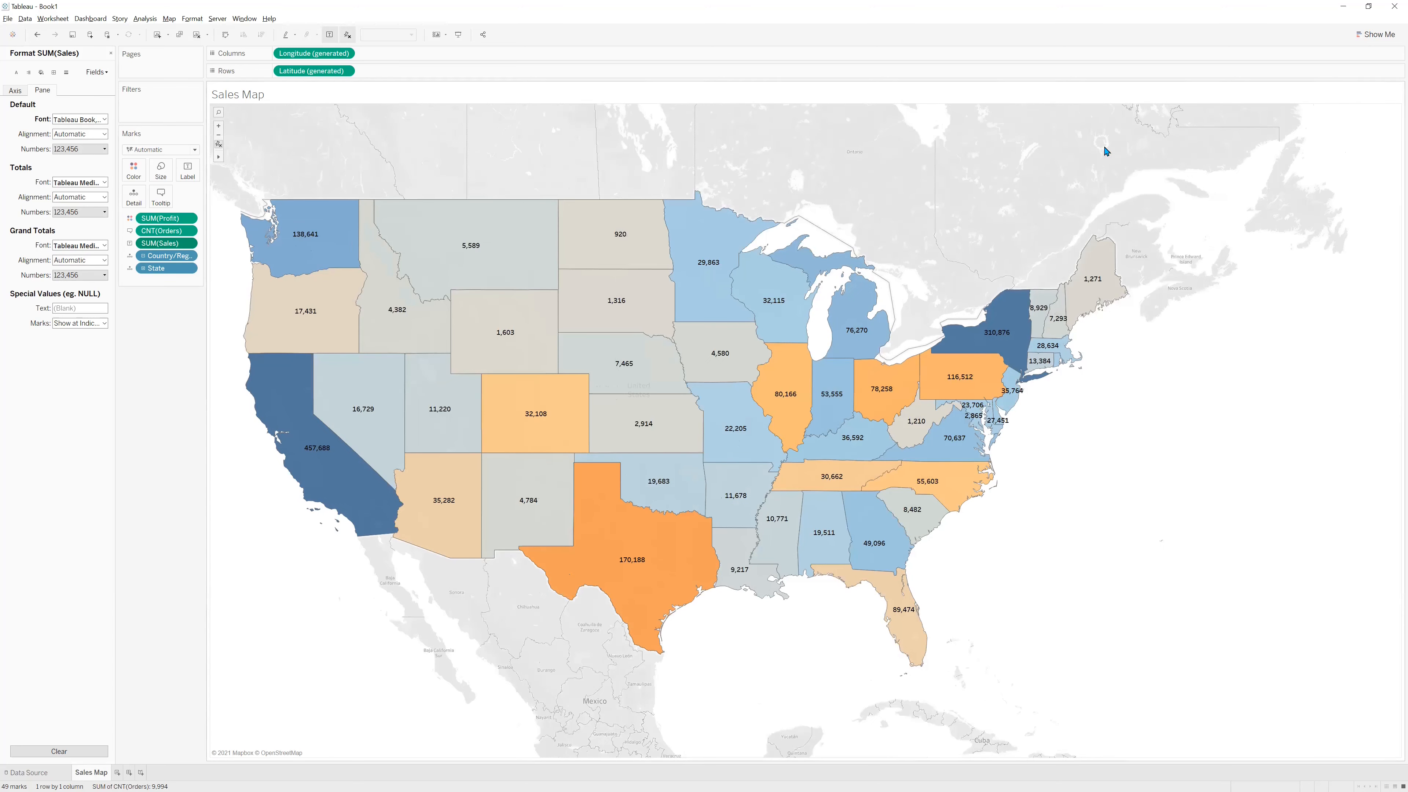
Bring back the SUM(Profit) legend by resetting the worksheet's cards.
click(56, 19)
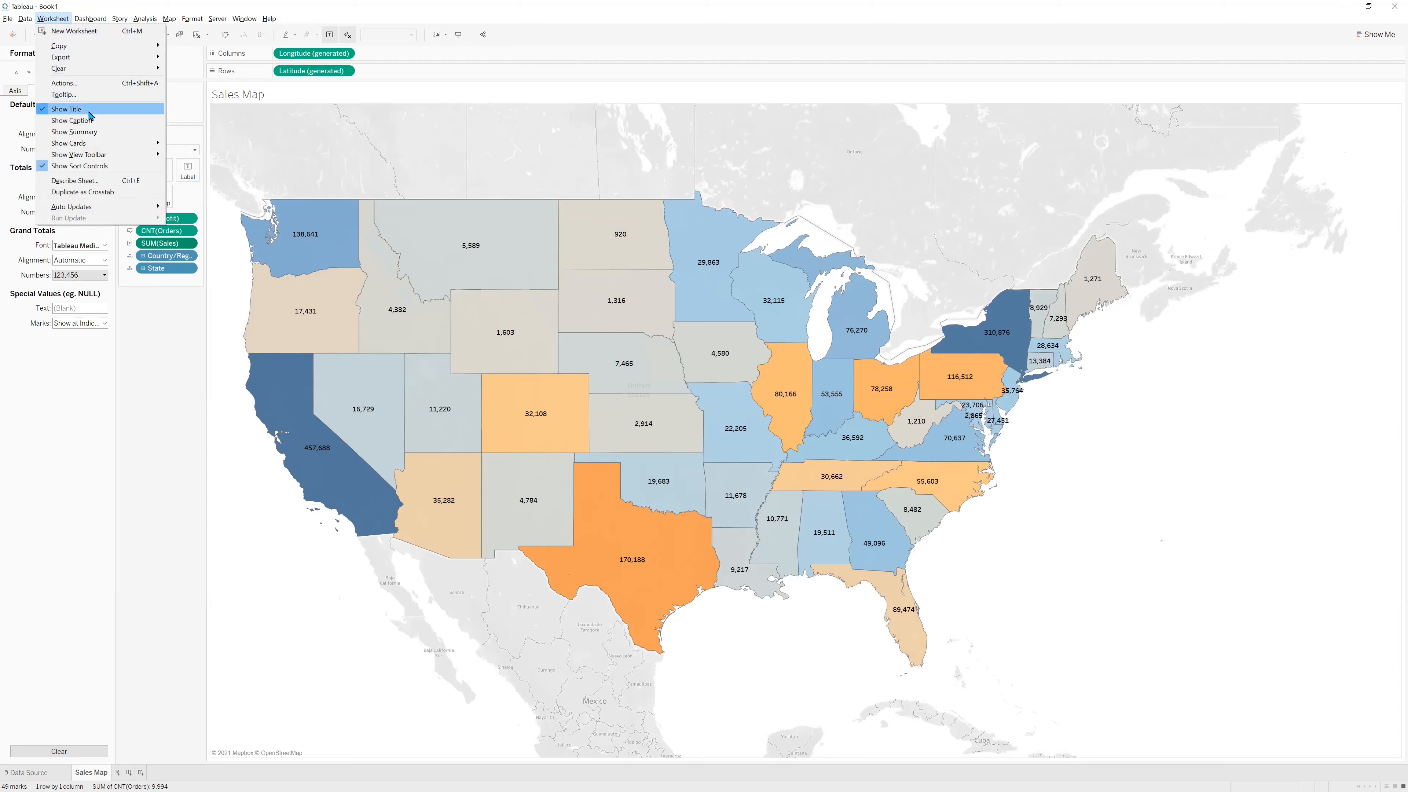
mouse_move(100, 145)
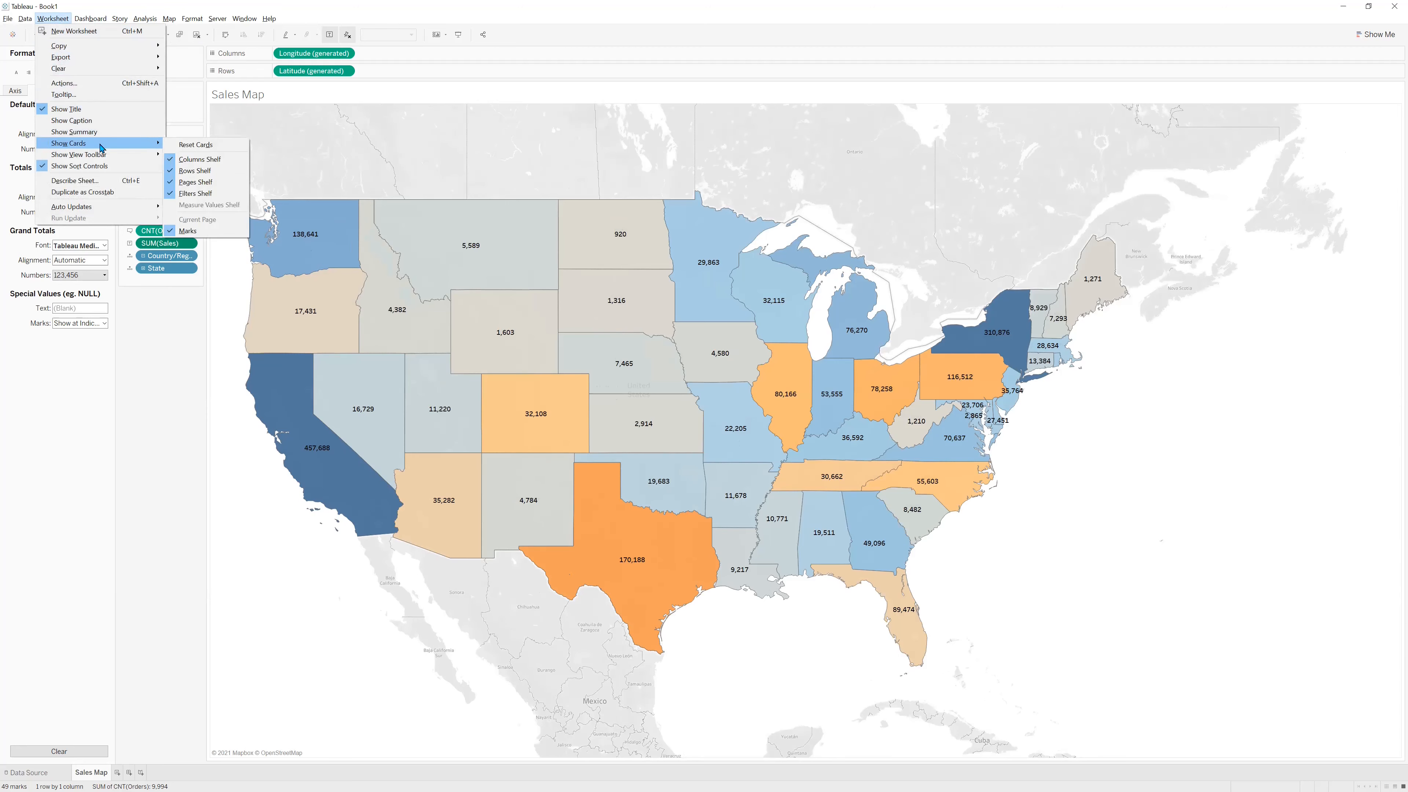
click(178, 145)
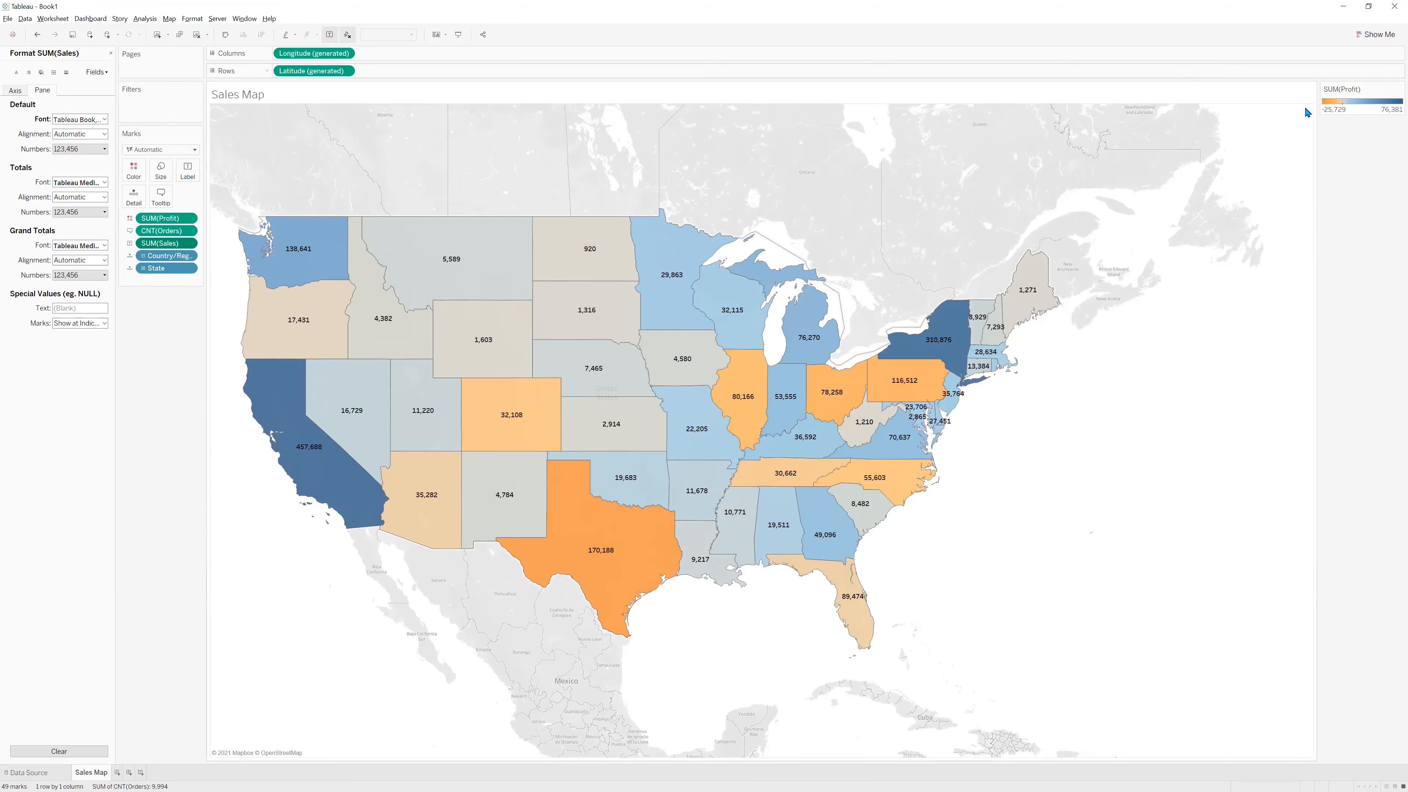
Switch to the Word task list, replace "Delete" with "Hide" in the legend card task and apply the Green style to it.
key(alt+Tab)
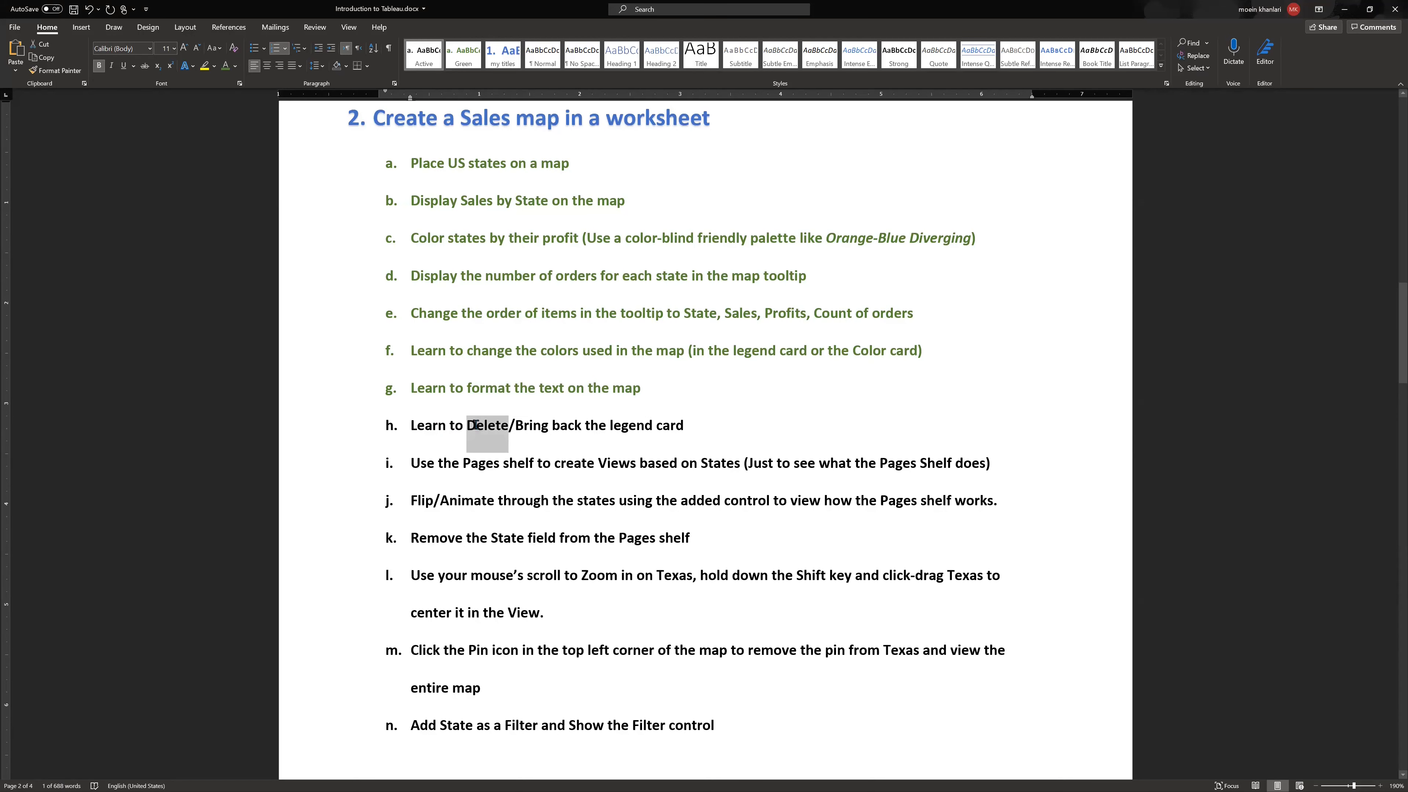
text(Hide)
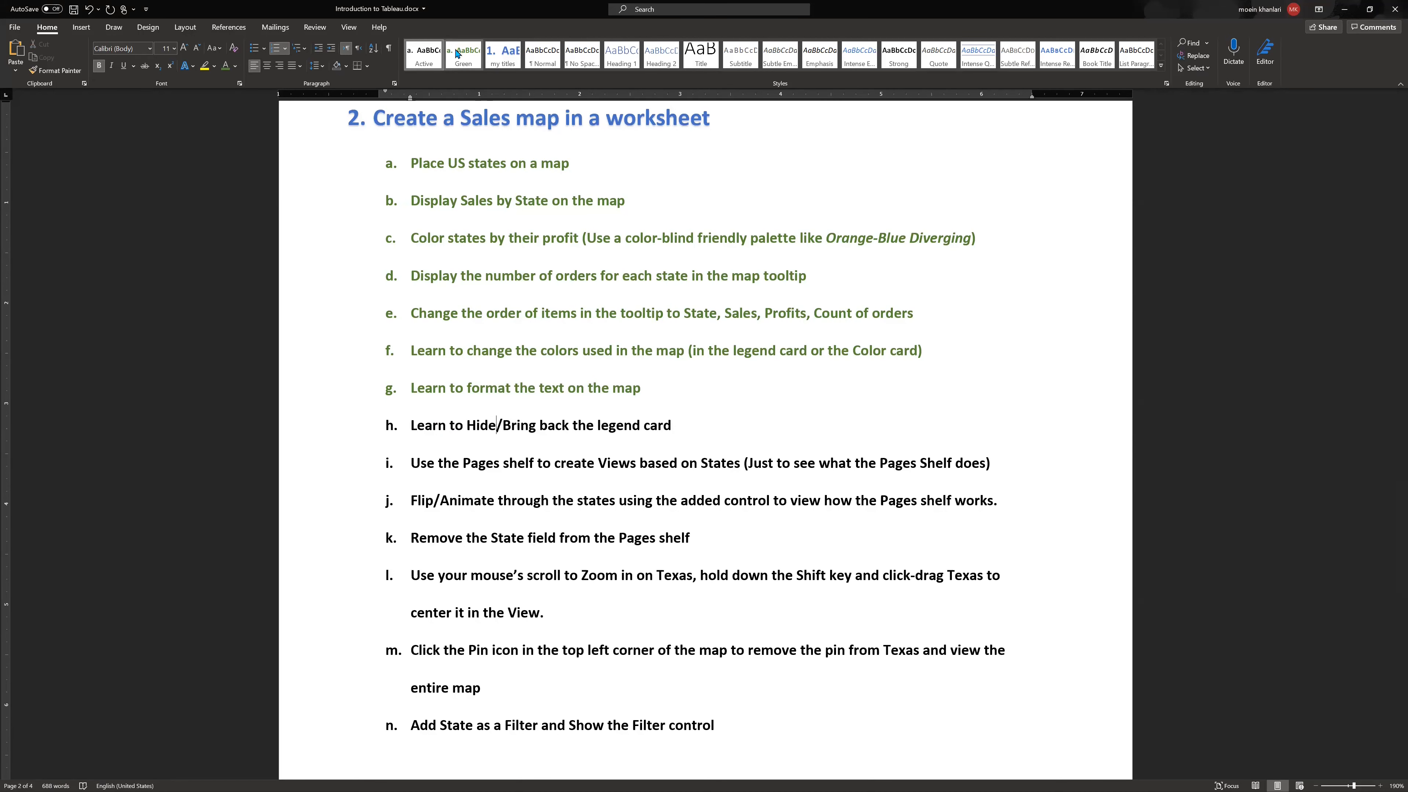
click(456, 53)
scroll(497, 221, down, 3)
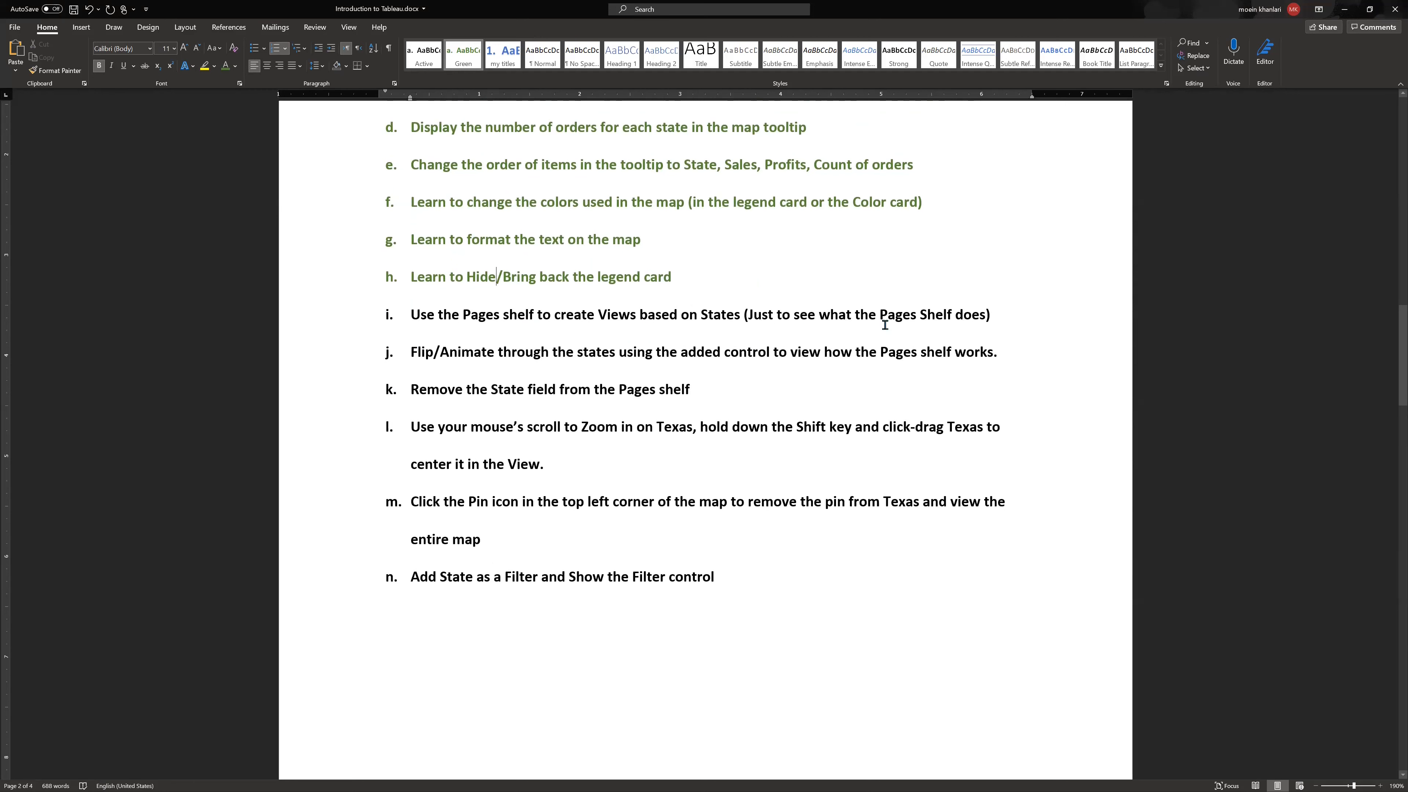
Return to Tableau, bring back the data fields list and add the State field to the Pages shelf.
key(alt+Tab)
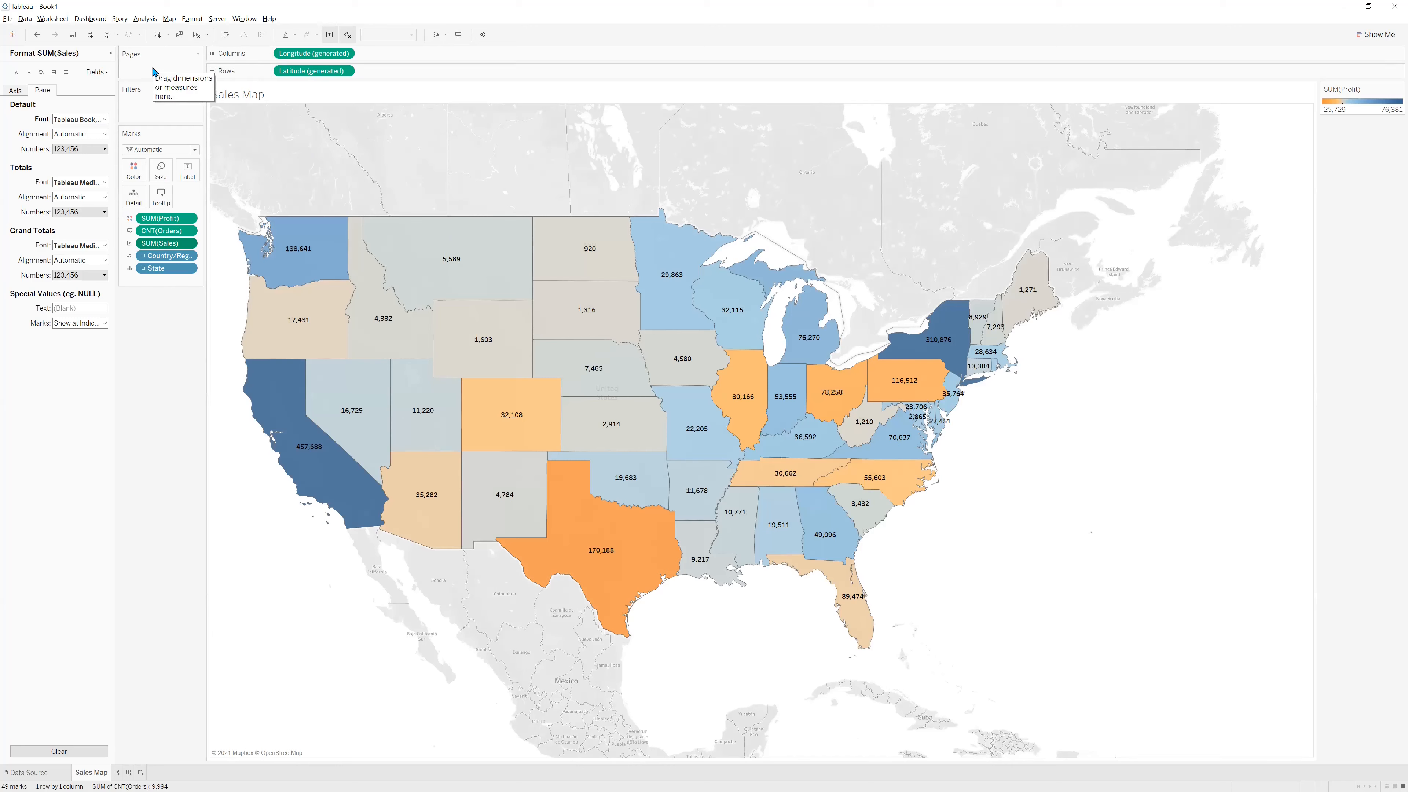
click(110, 53)
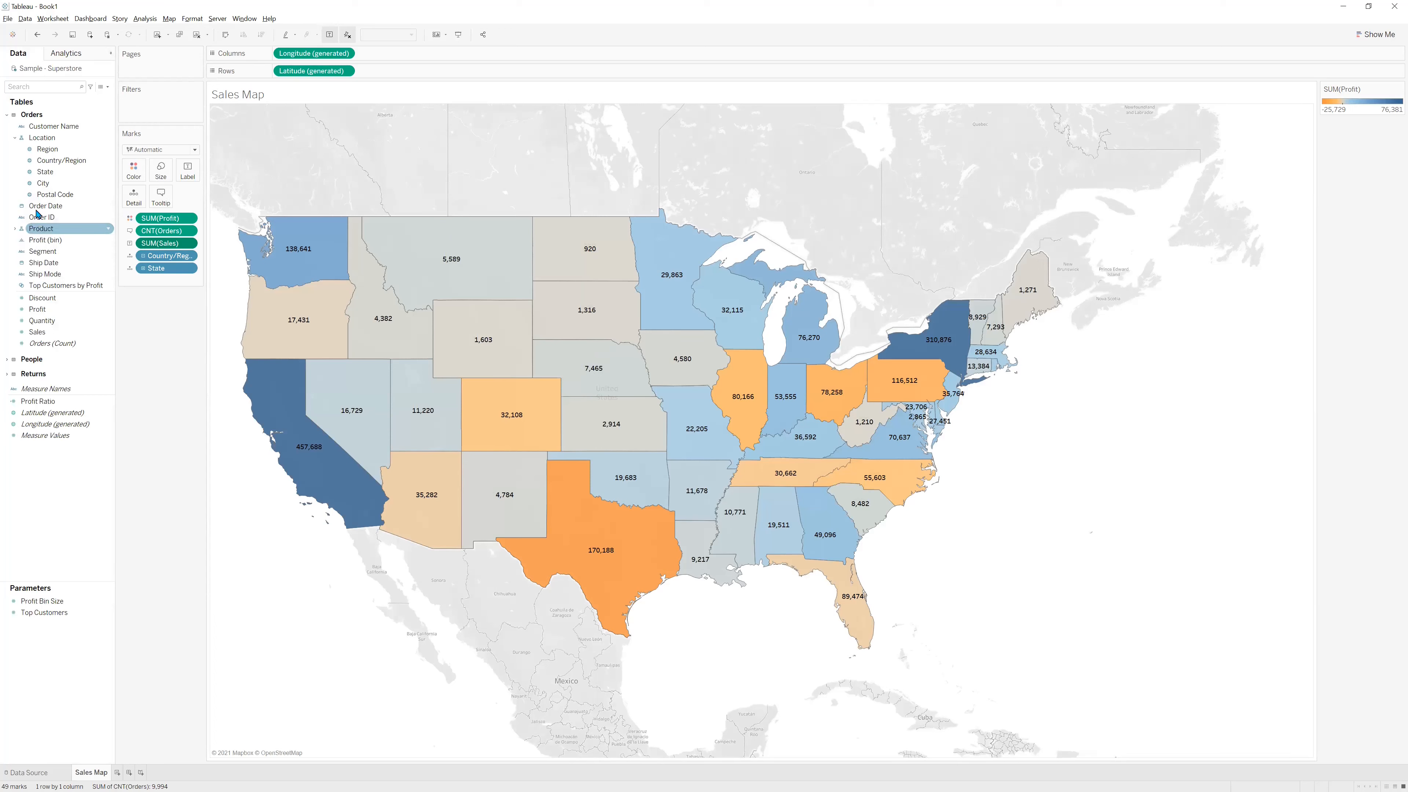
drag(40, 174, 147, 68)
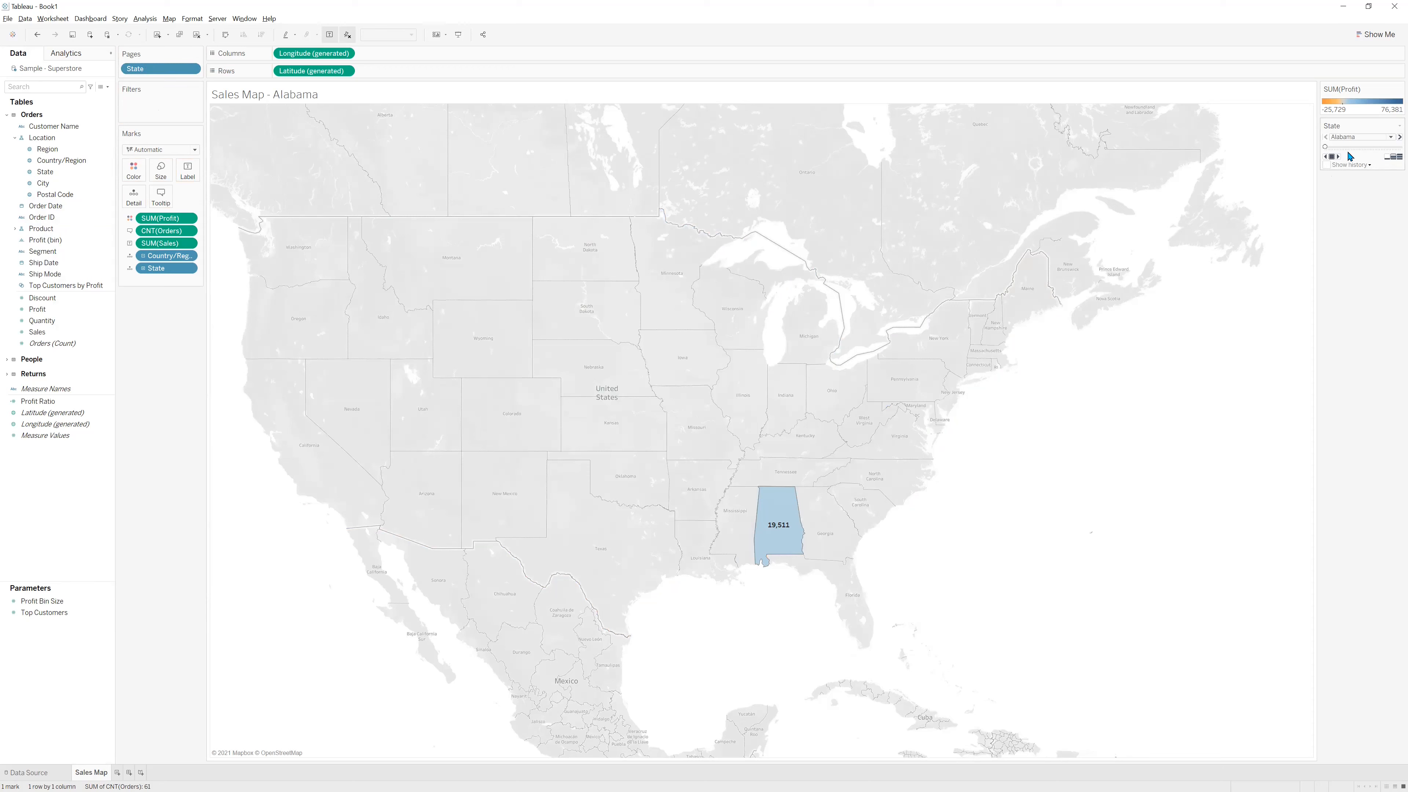
Flip through the states one page at a time from Alabama, and play the State pages forward to Wyoming and back to Alabama.
mouse_move(779, 516)
click(1392, 140)
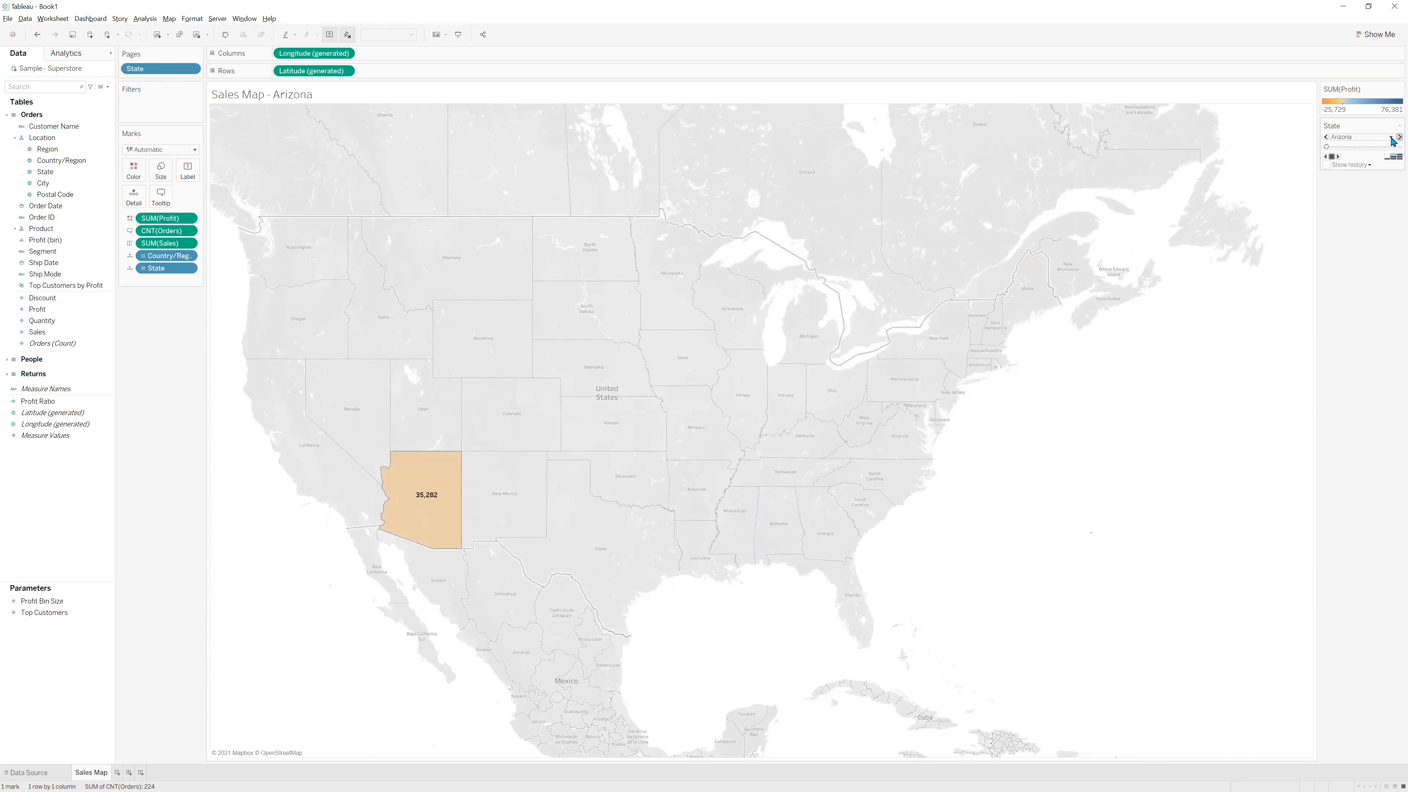
click(1392, 140)
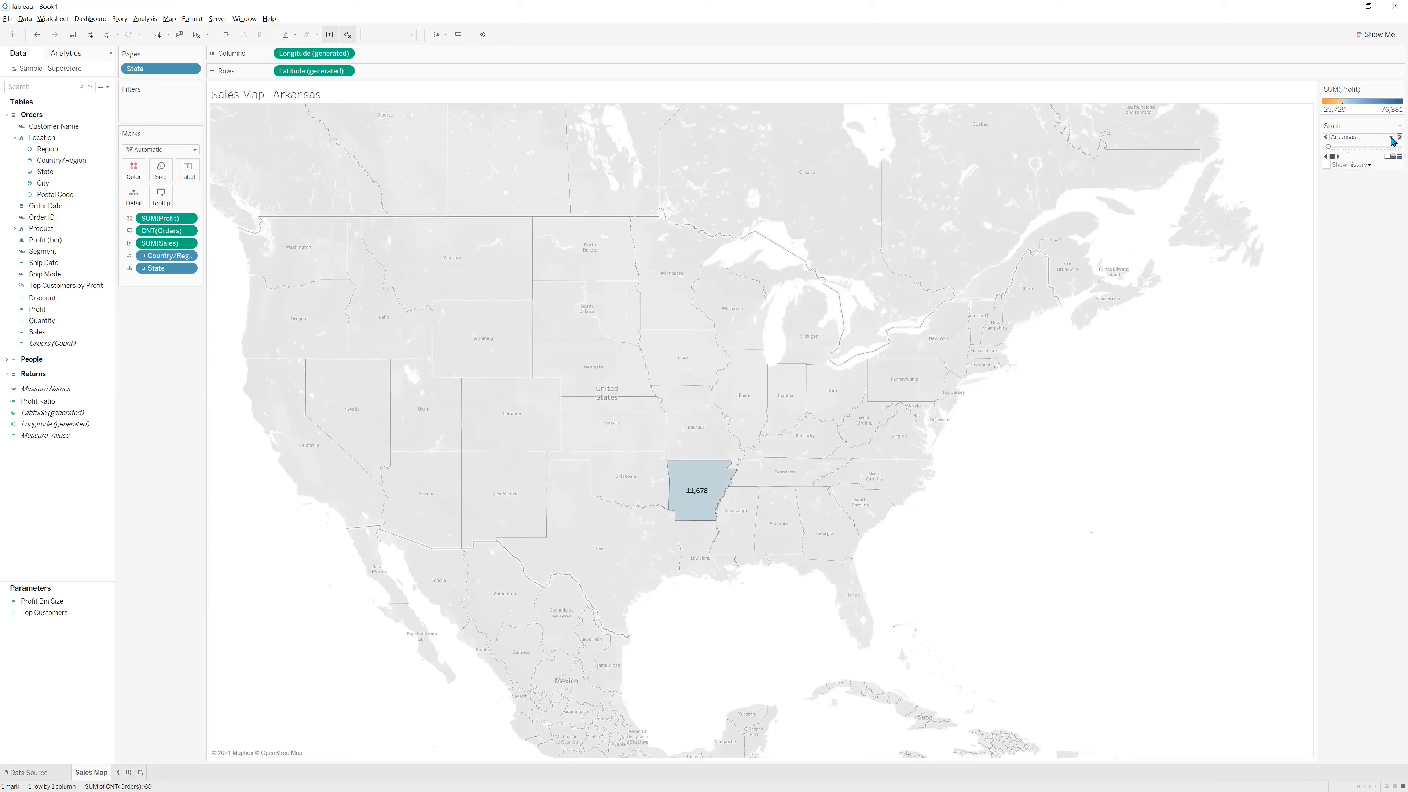
click(1392, 139)
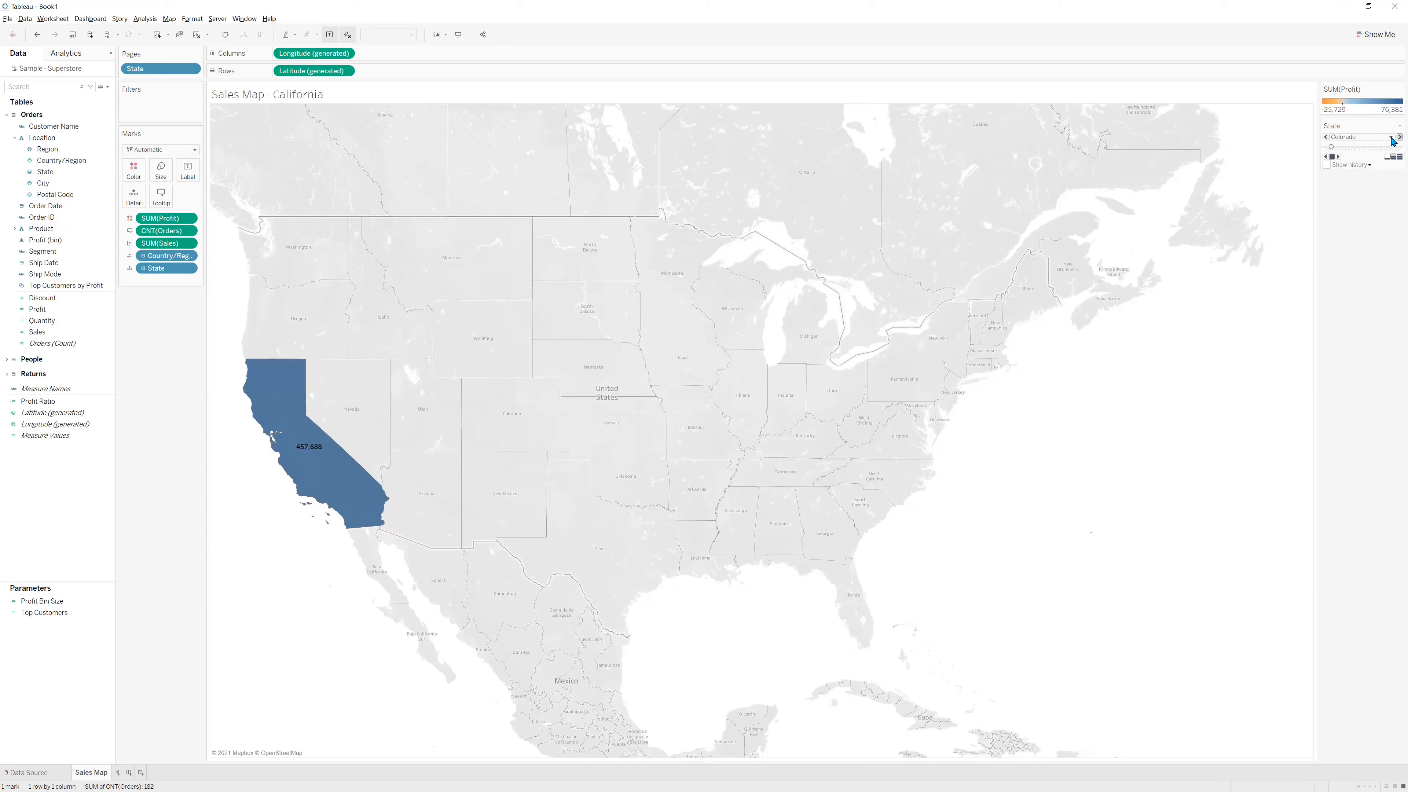
click(1393, 140)
click(1392, 140)
click(1393, 140)
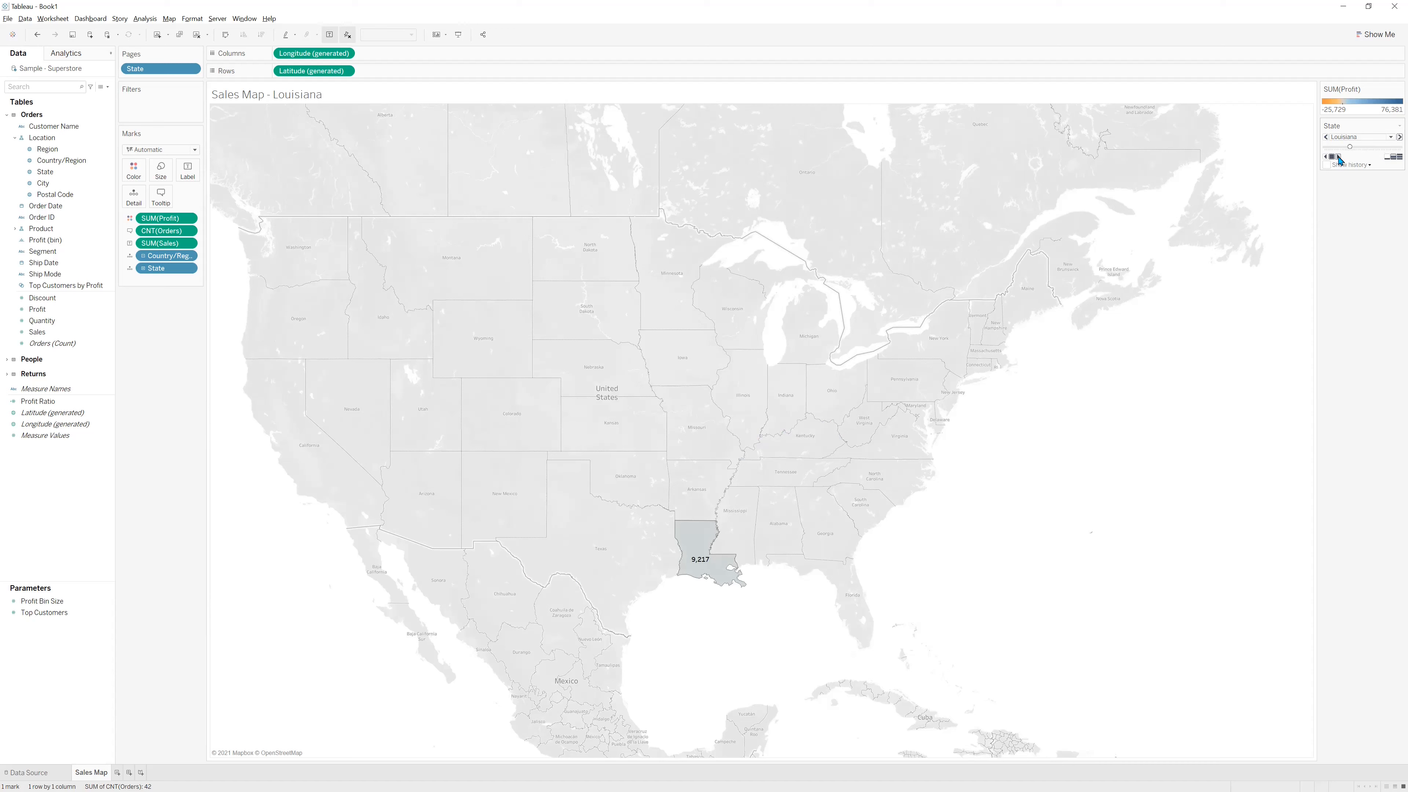
click(1338, 158)
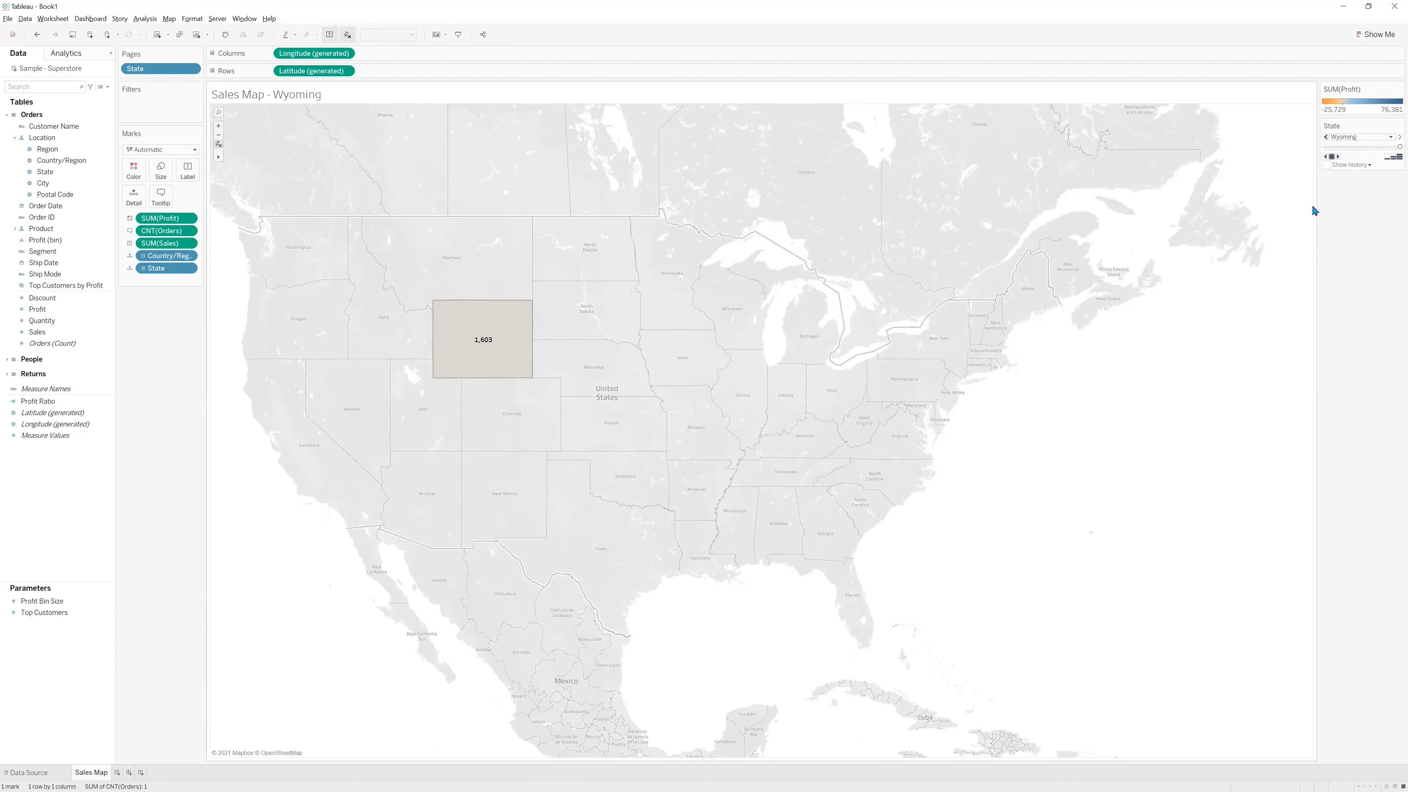
click(1327, 157)
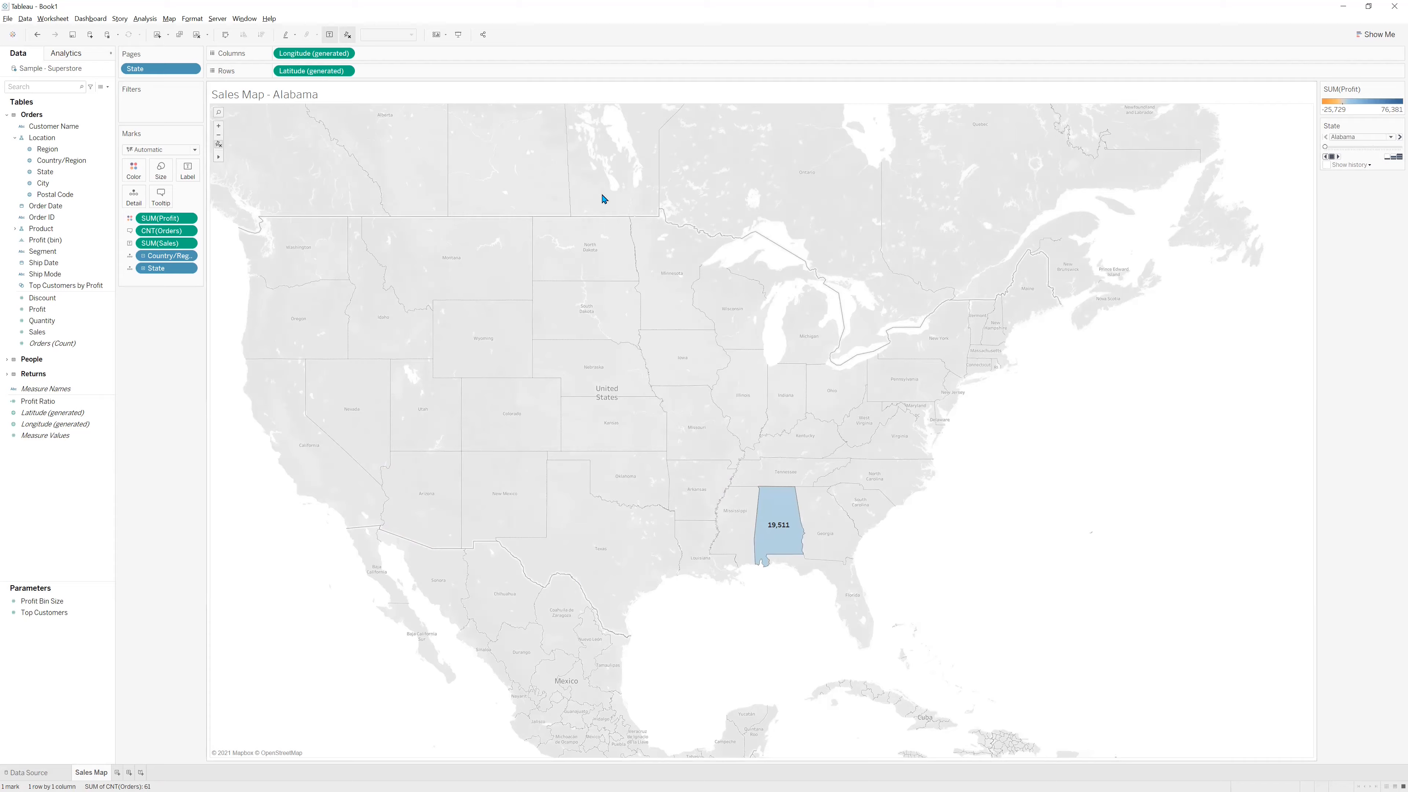
Switch to the Word task list and apply the Green style to the three Pages shelf tasks i, j and k.
key(alt+Tab)
click(501, 316)
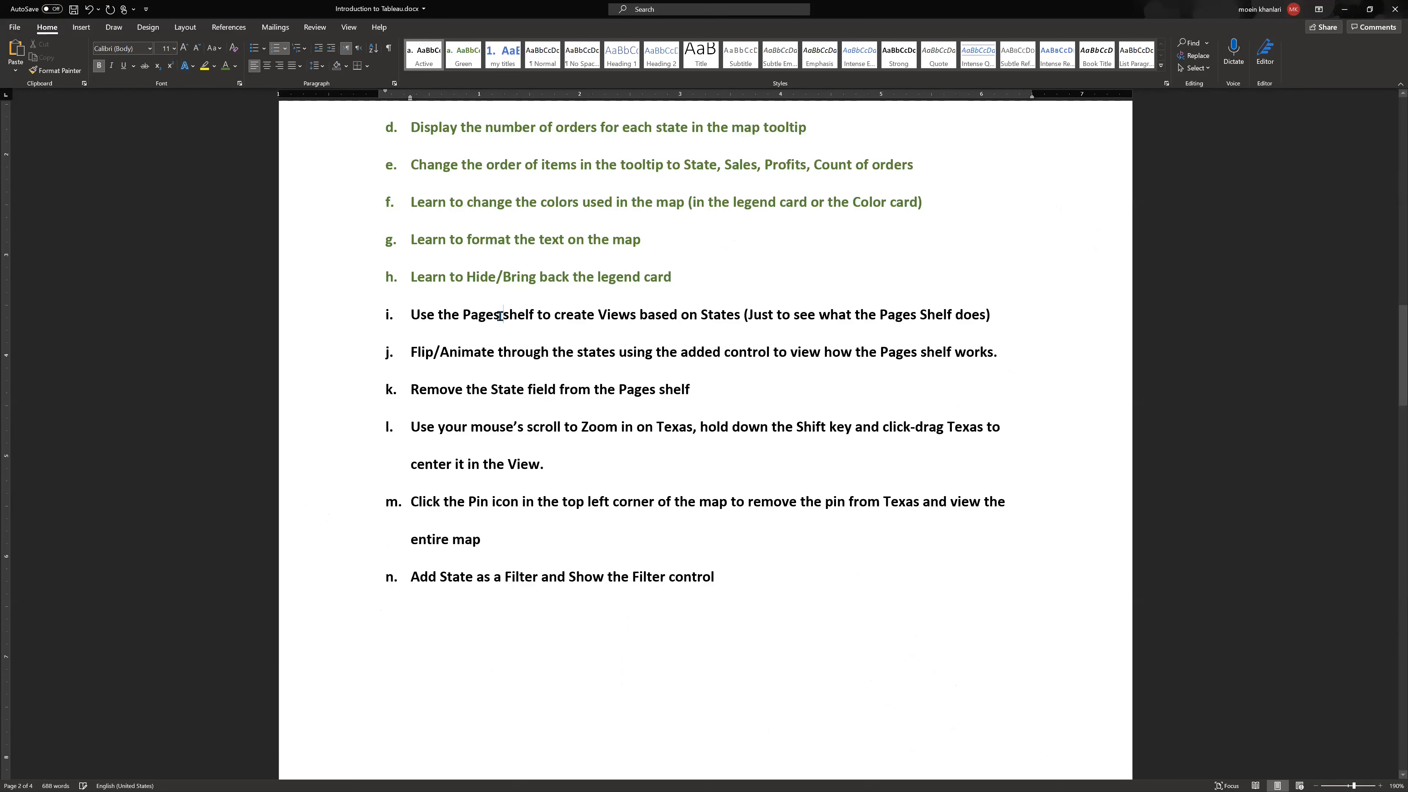
click(463, 54)
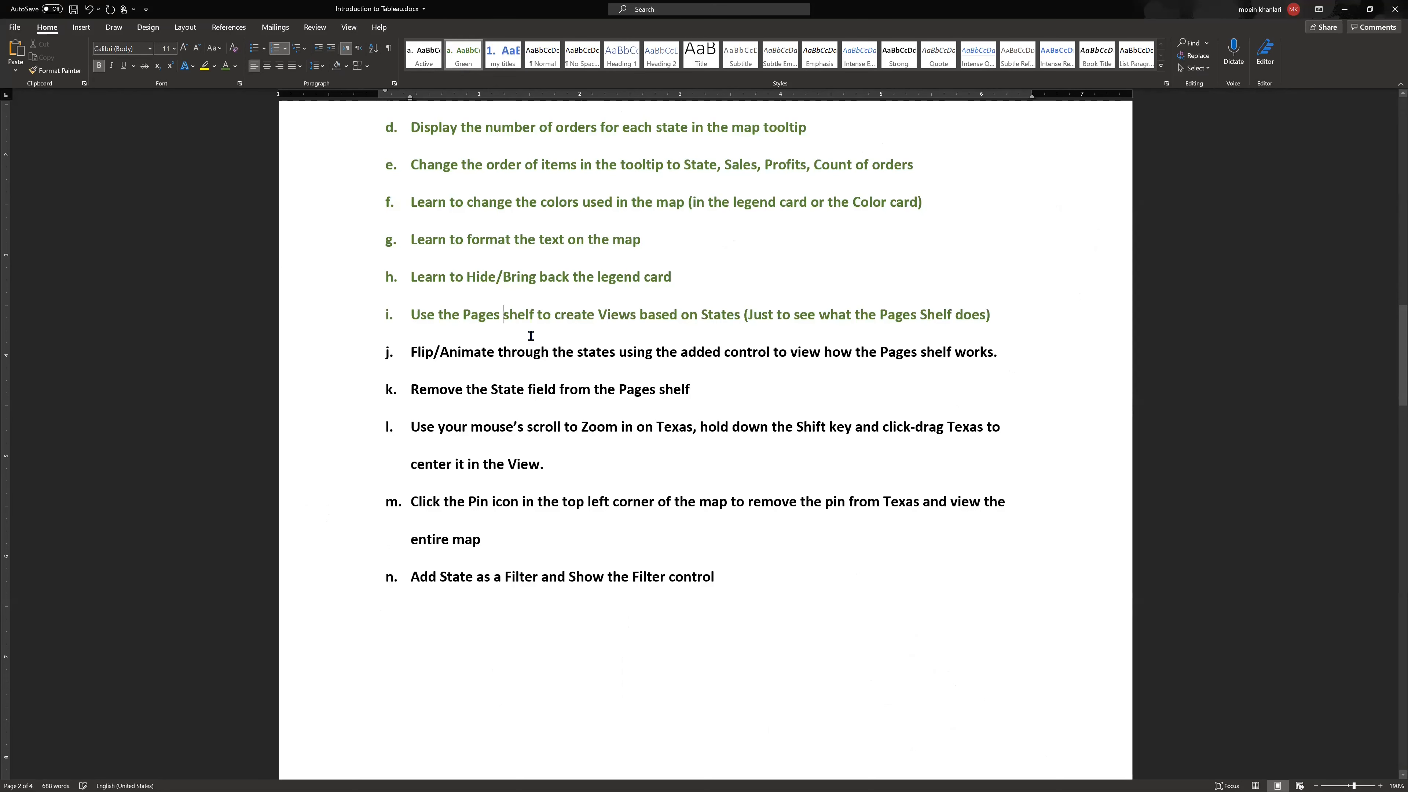
click(496, 351)
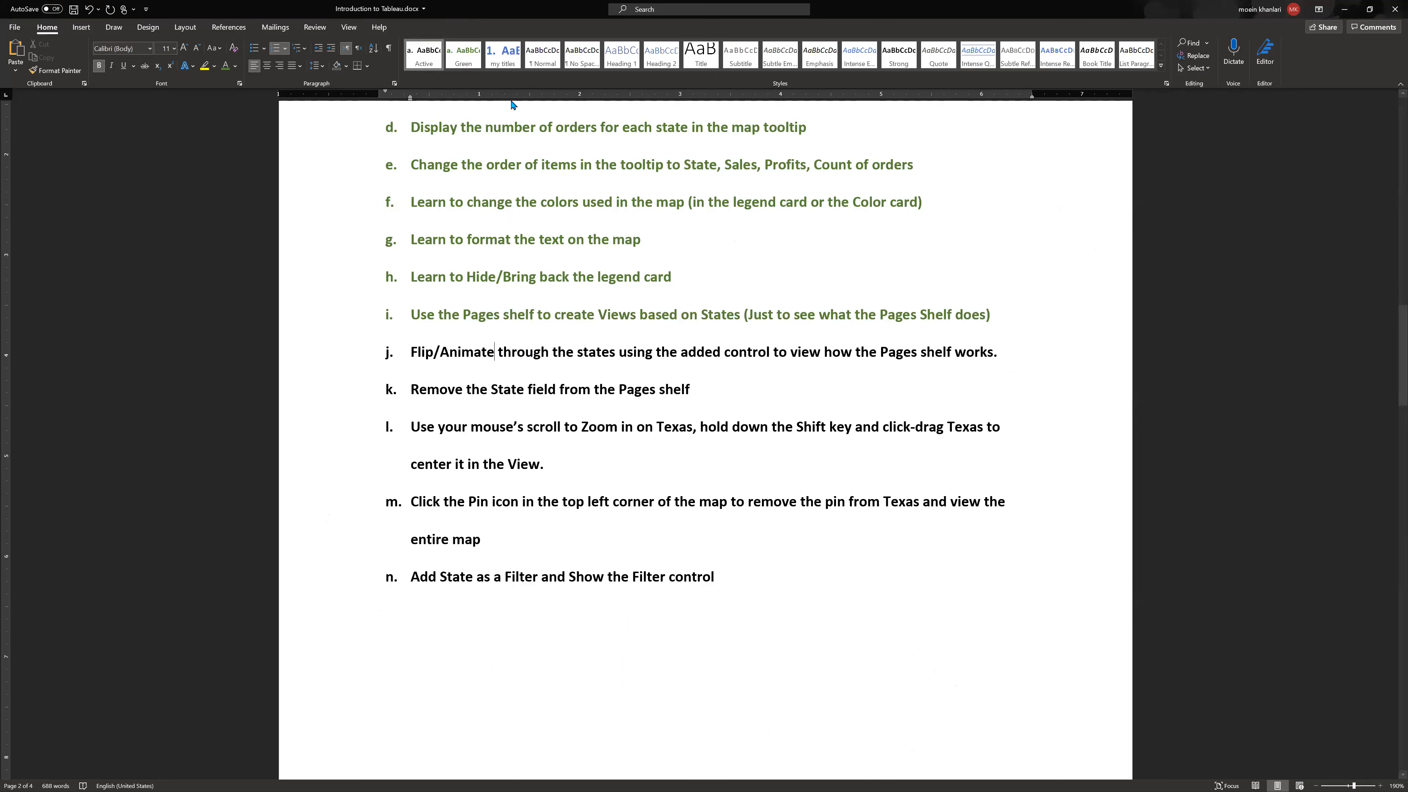
click(464, 57)
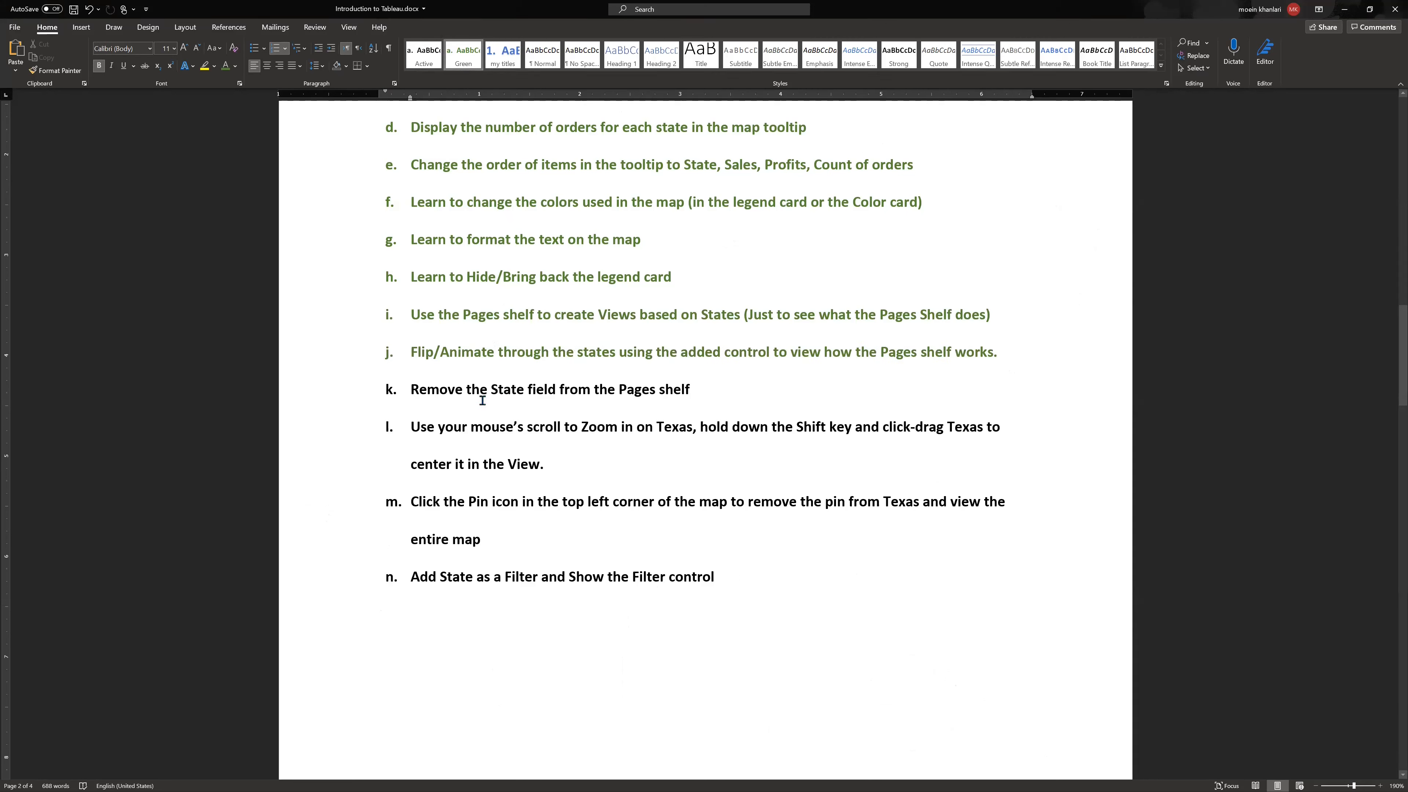
click(543, 390)
click(464, 57)
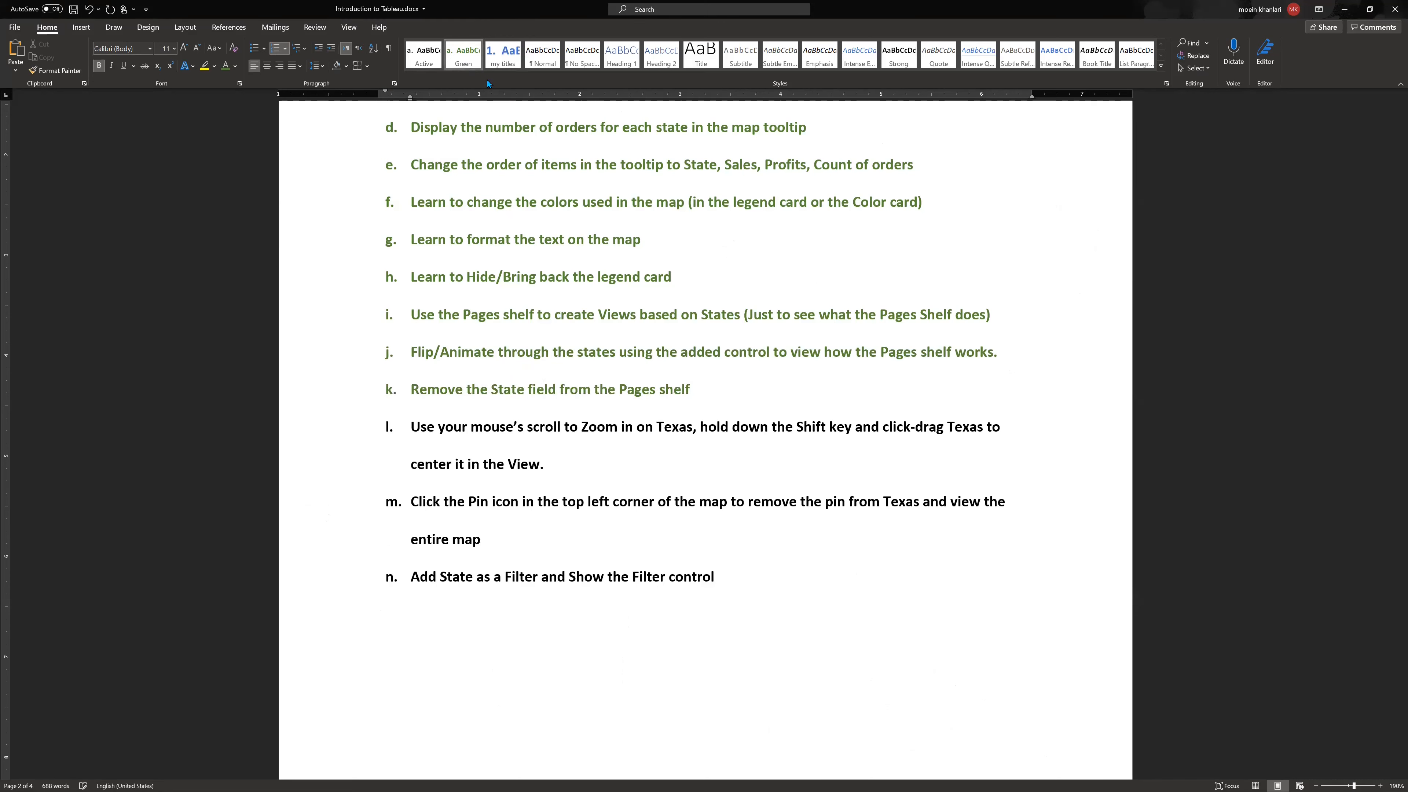
Return to Tableau and remove the State field from the Pages shelf.
key(alt+Tab)
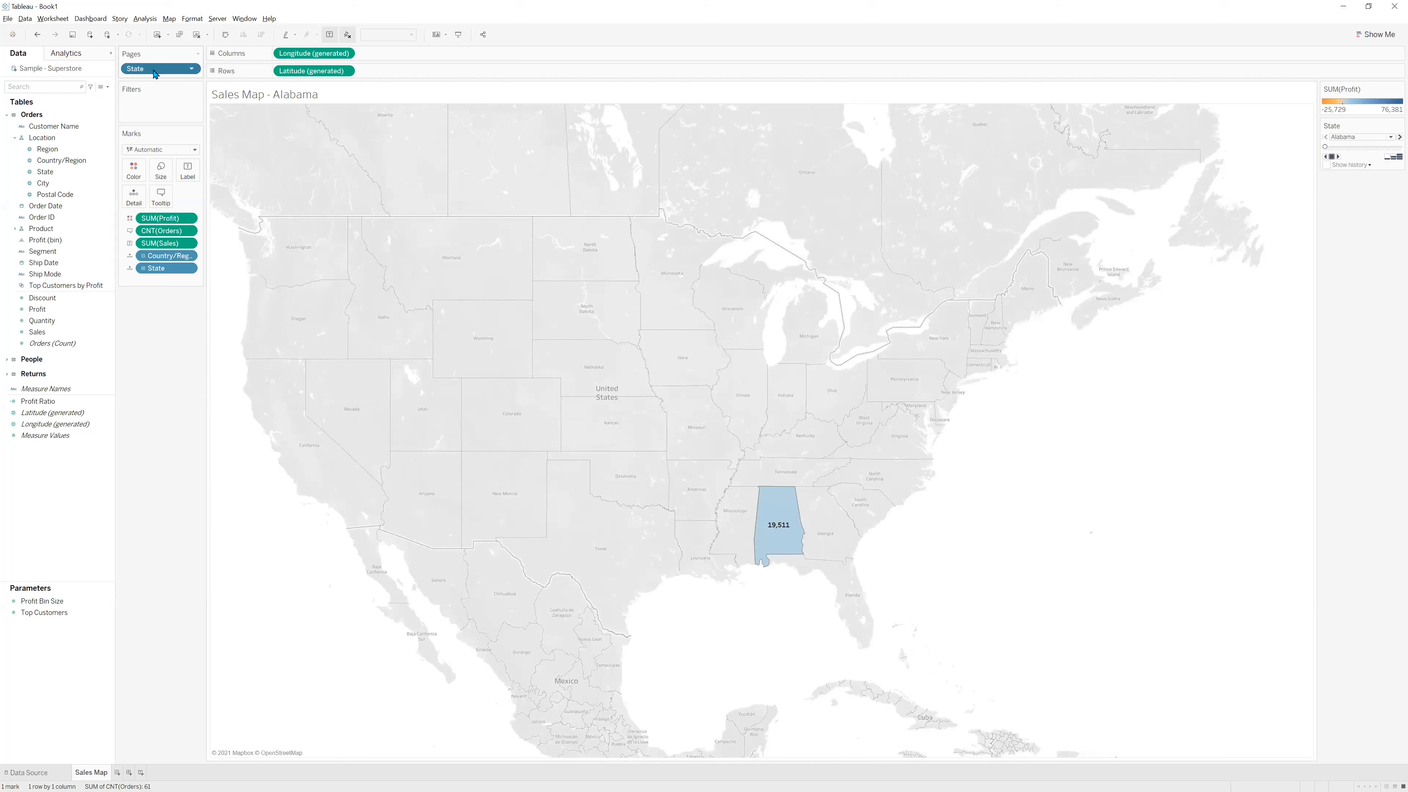
drag(155, 74, 166, 335)
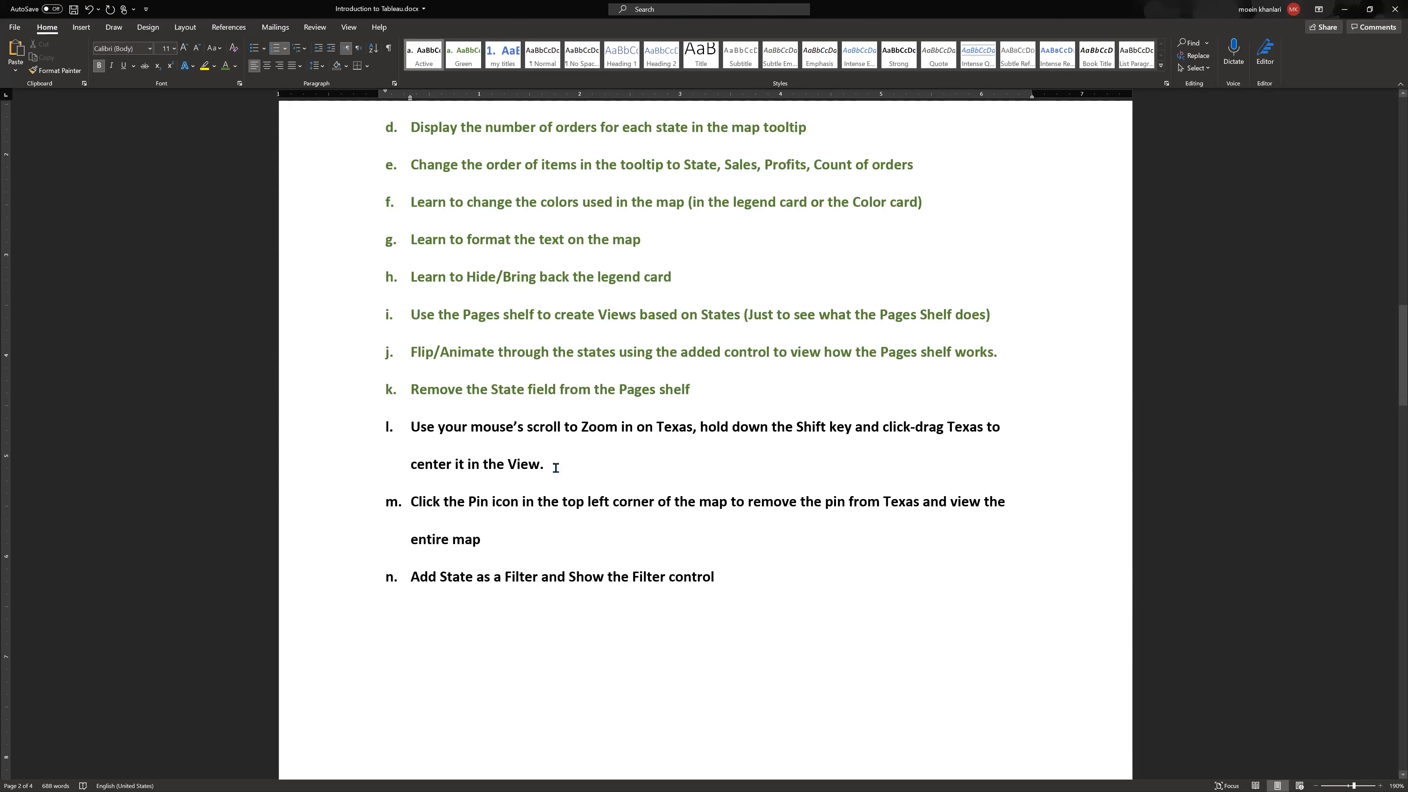
Return to Tableau from the Word task list and zoom the Sales map in and out around Texas.
key(alt+Tab)
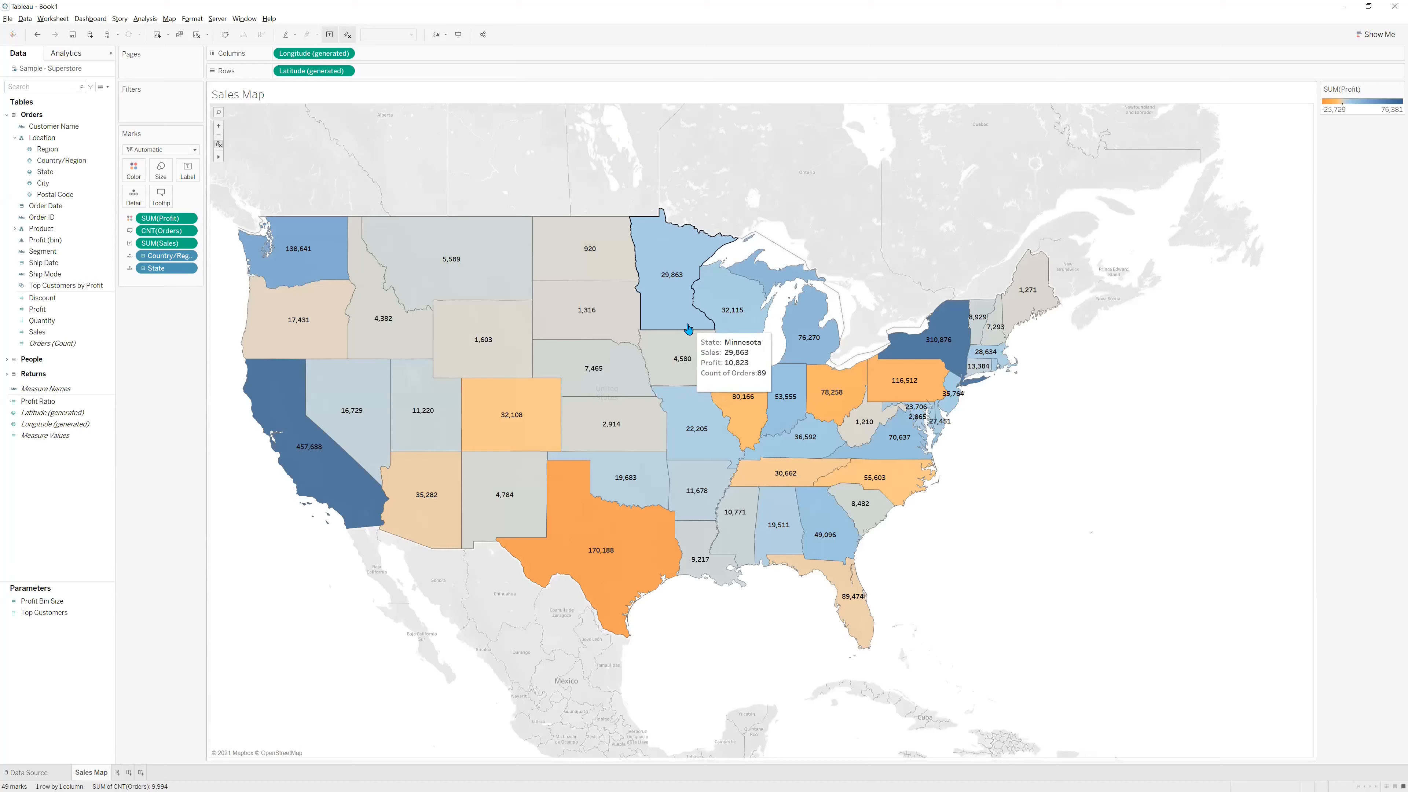
scroll(488, 373, up, 3)
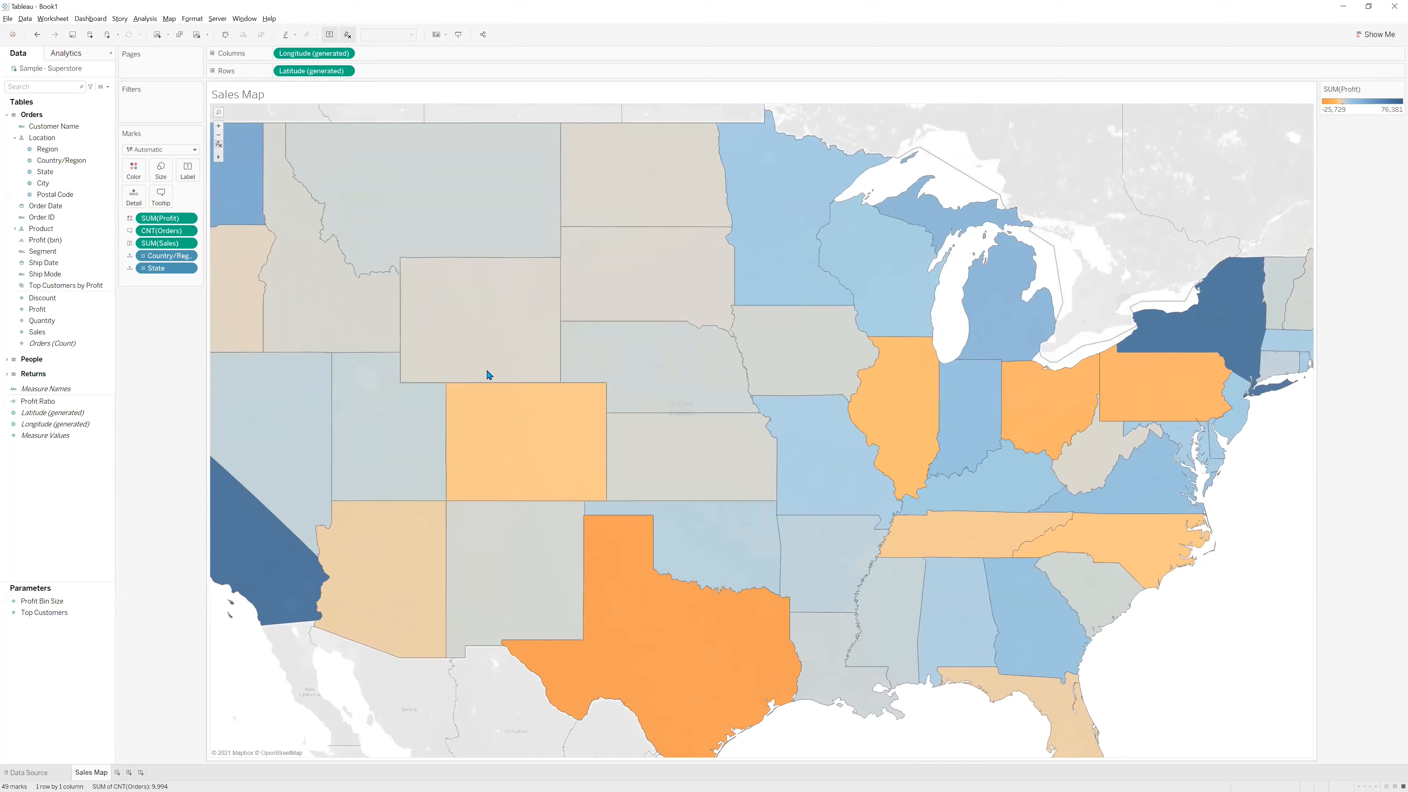
scroll(570, 376, down, 3)
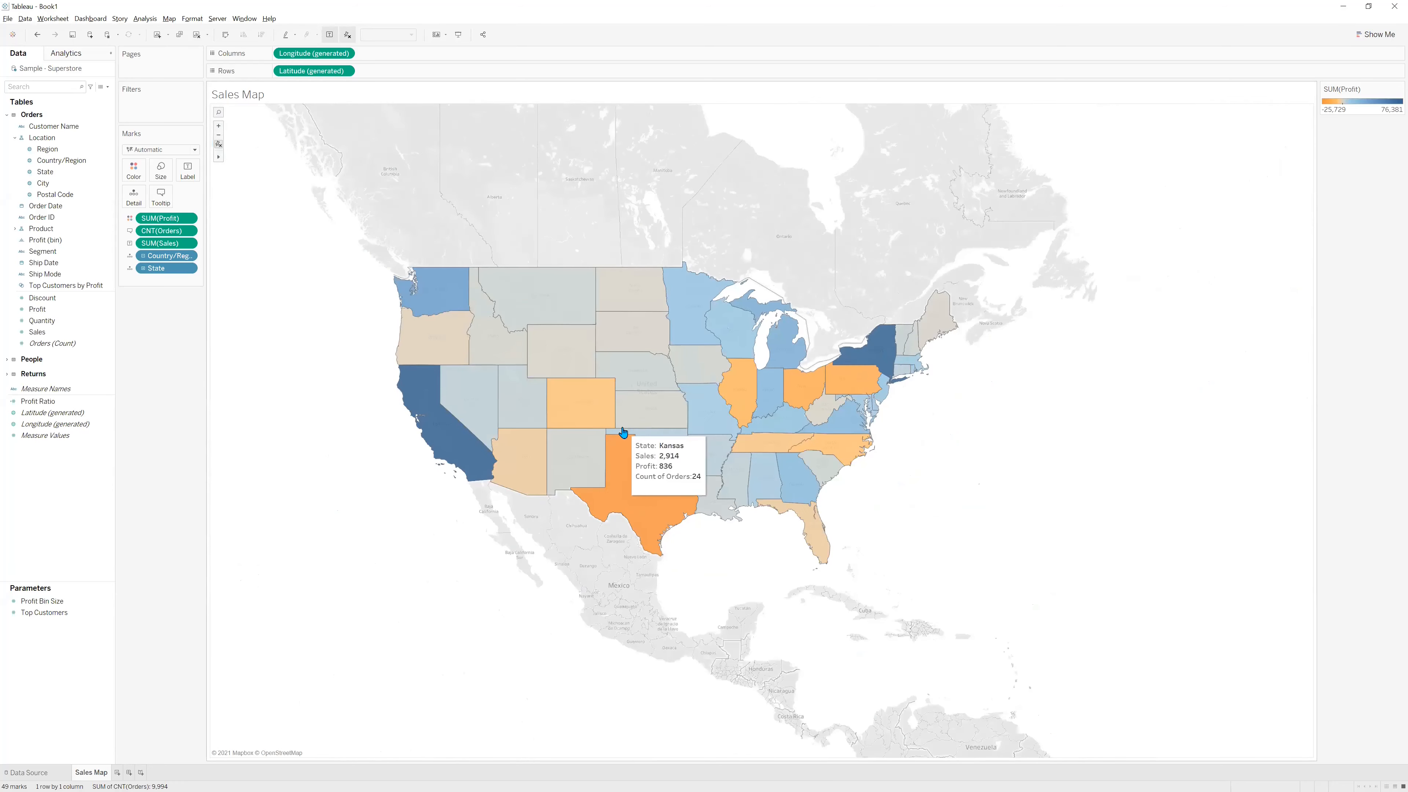
scroll(624, 432, up, 1)
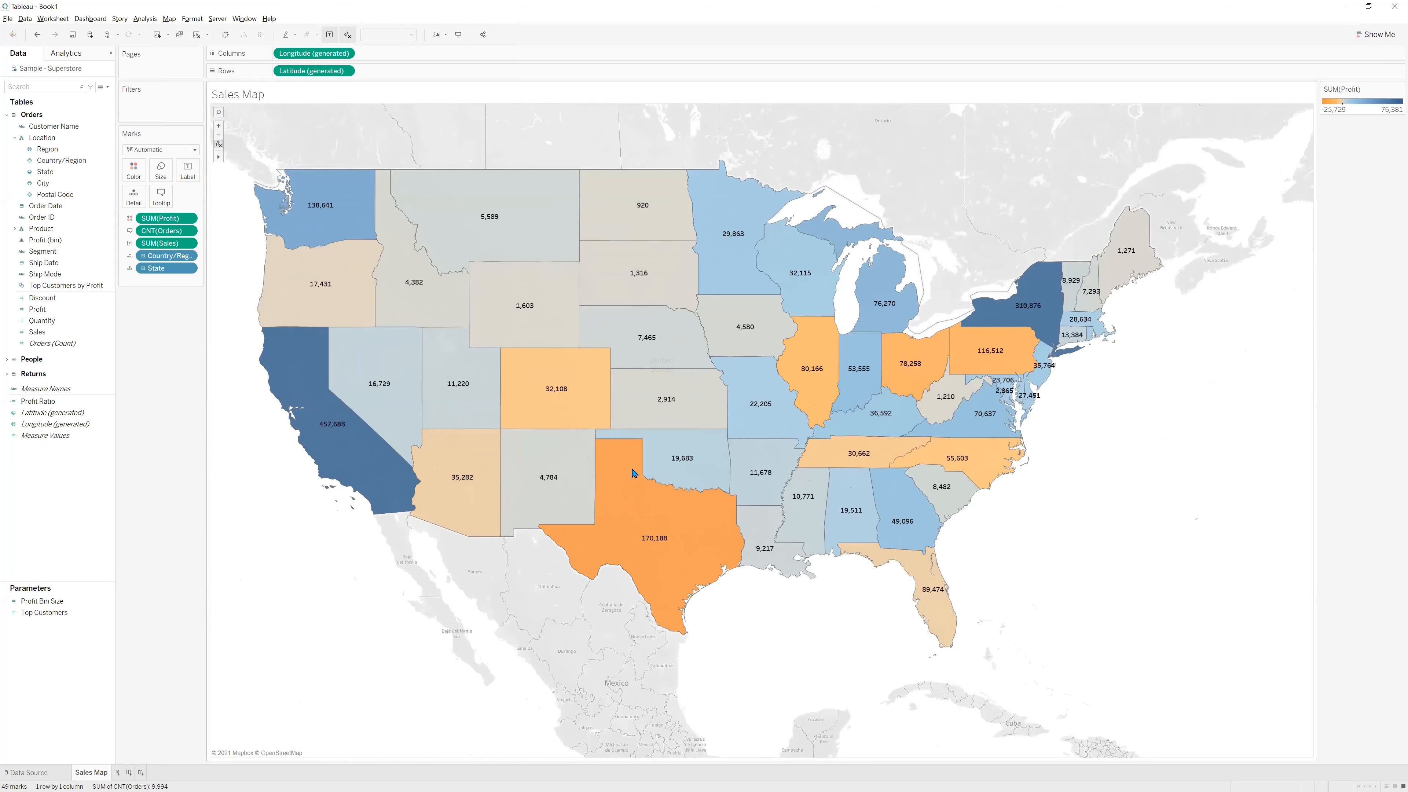
scroll(628, 480, up, 2)
scroll(621, 482, down, 4)
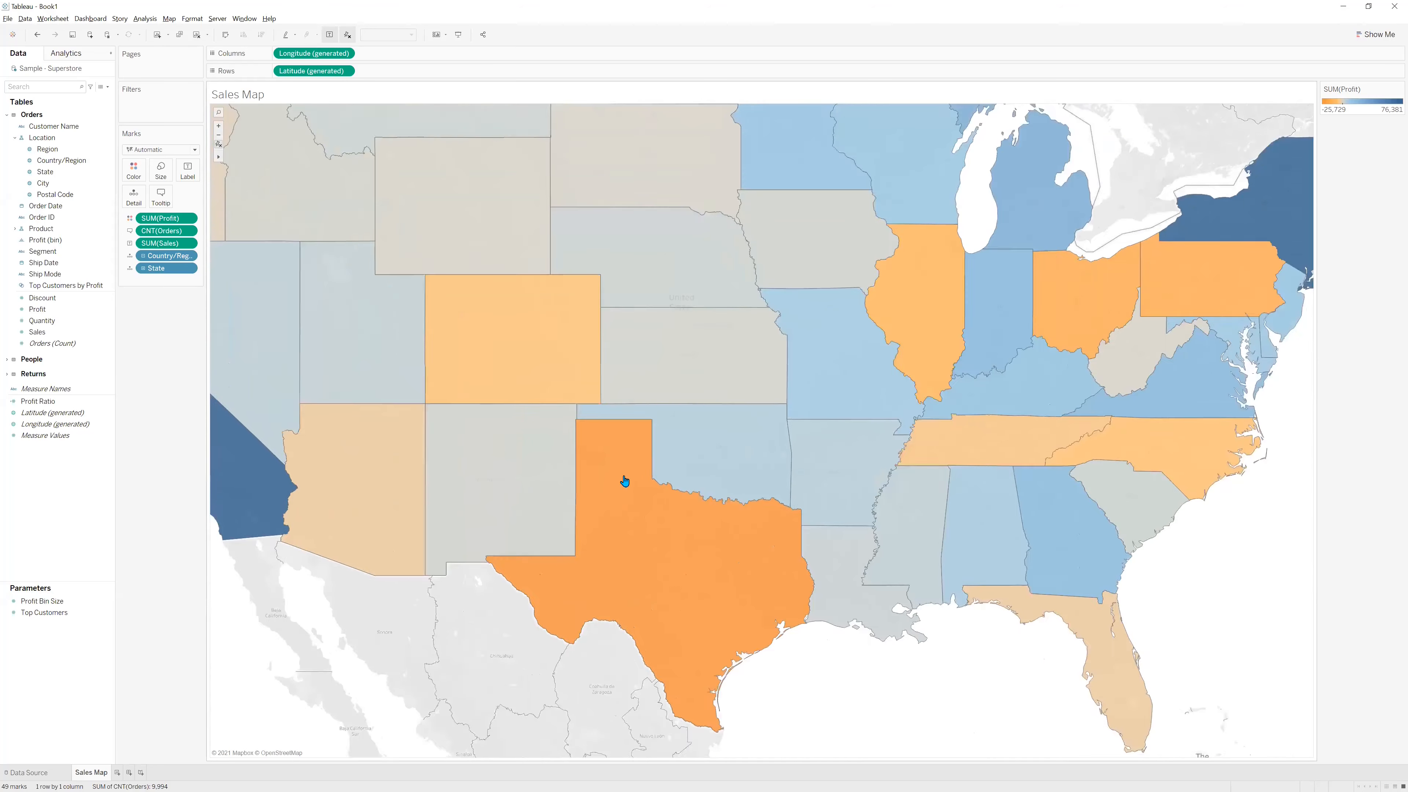
scroll(625, 481, up, 3)
scroll(625, 481, up, 1)
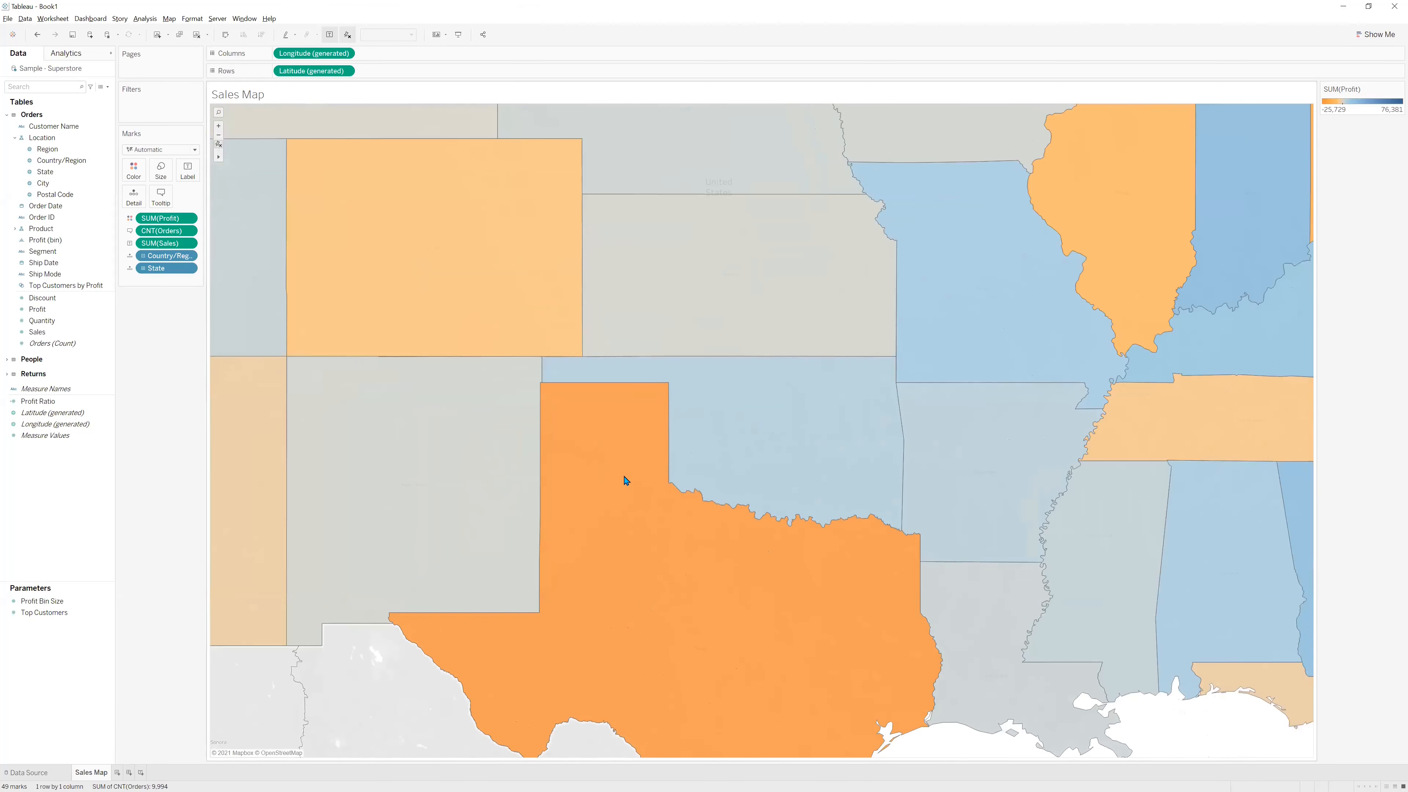
scroll(626, 480, down, 1)
mouse_move(624, 477)
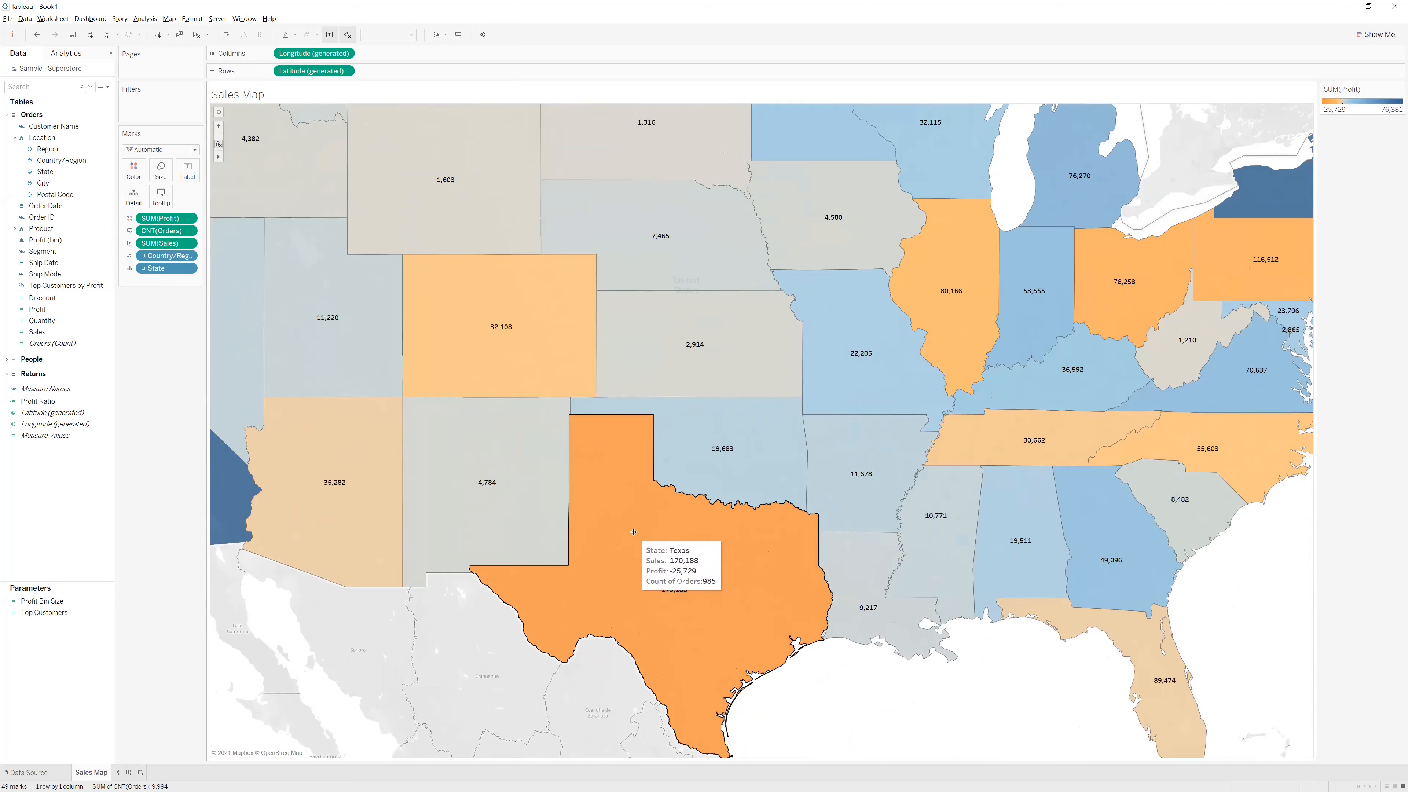
Pan the map to center Texas and zoom in until the state fills most of the view.
drag(633, 532, 719, 366)
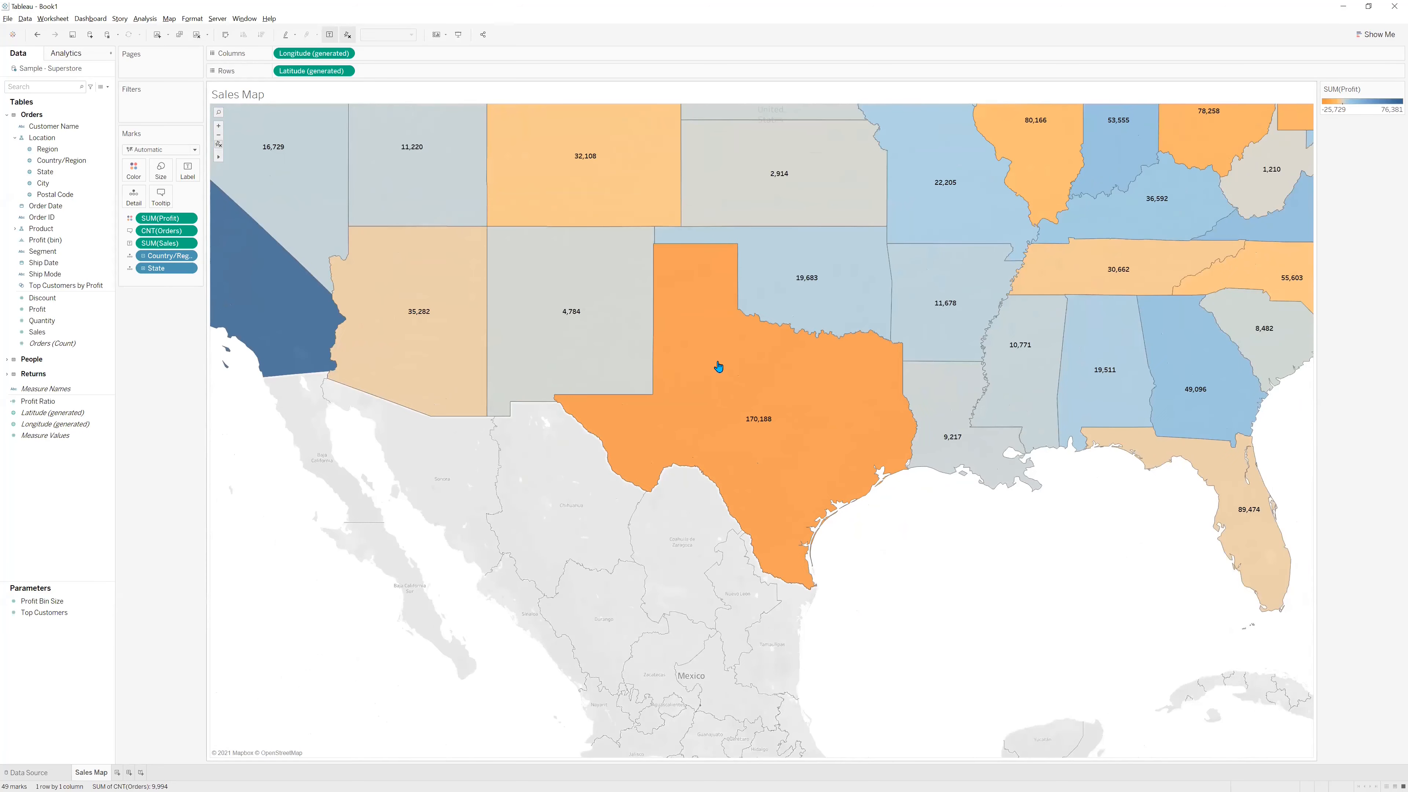
scroll(718, 366, up, 4)
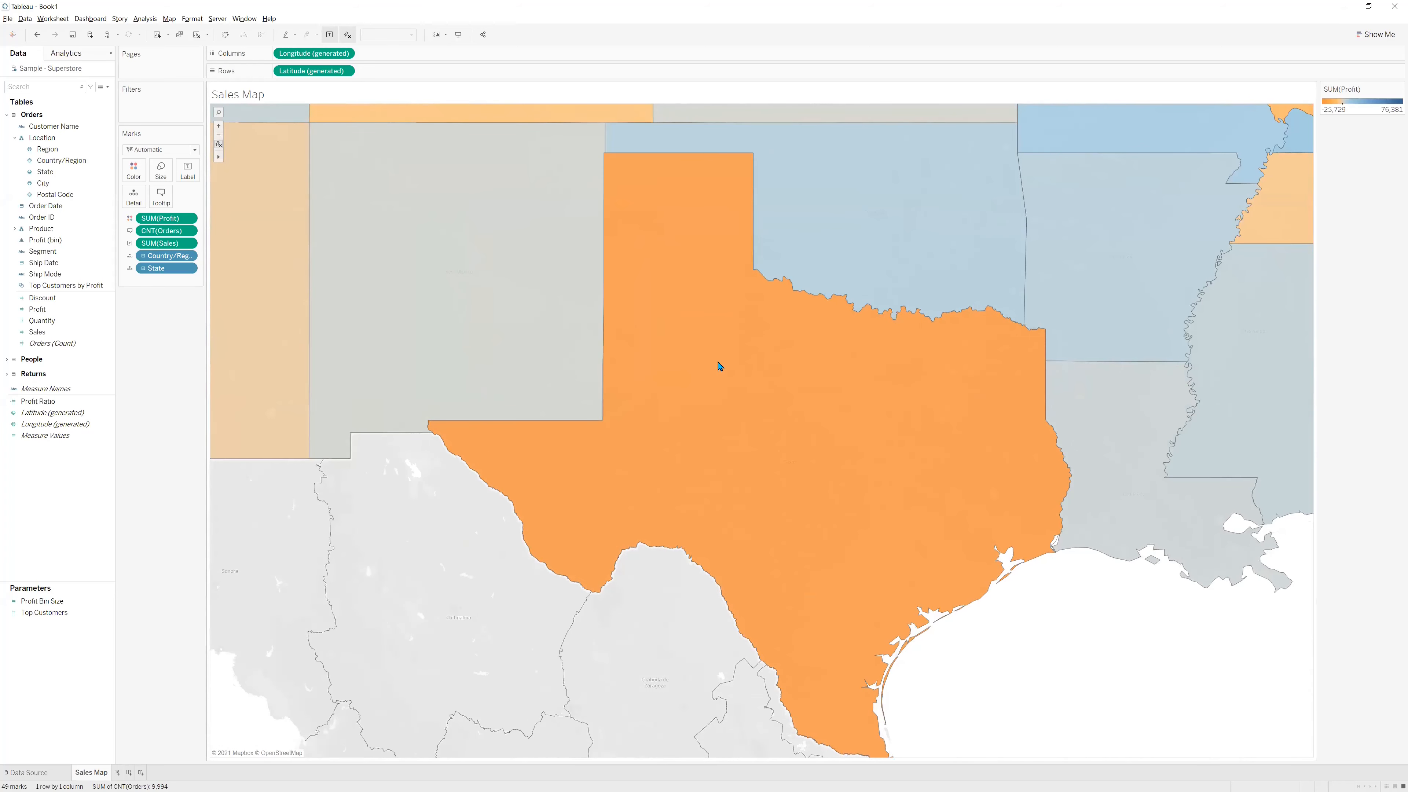
drag(719, 366, 694, 351)
mouse_move(687, 363)
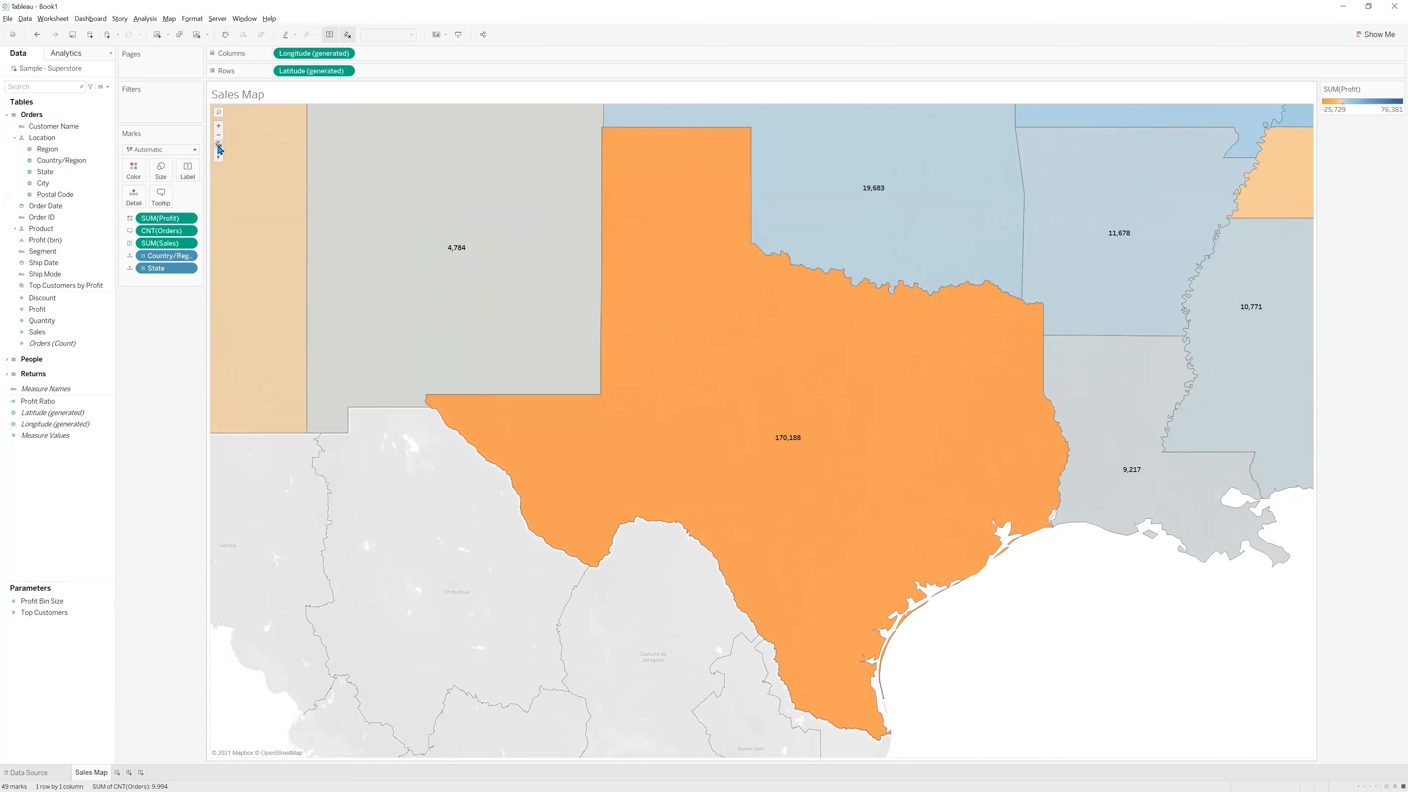
mouse_move(807, 466)
Unpin the map in Tableau to view all states, and apply the Green style to the Texas zoom and pin tasks in Word.
key(alt+Tab)
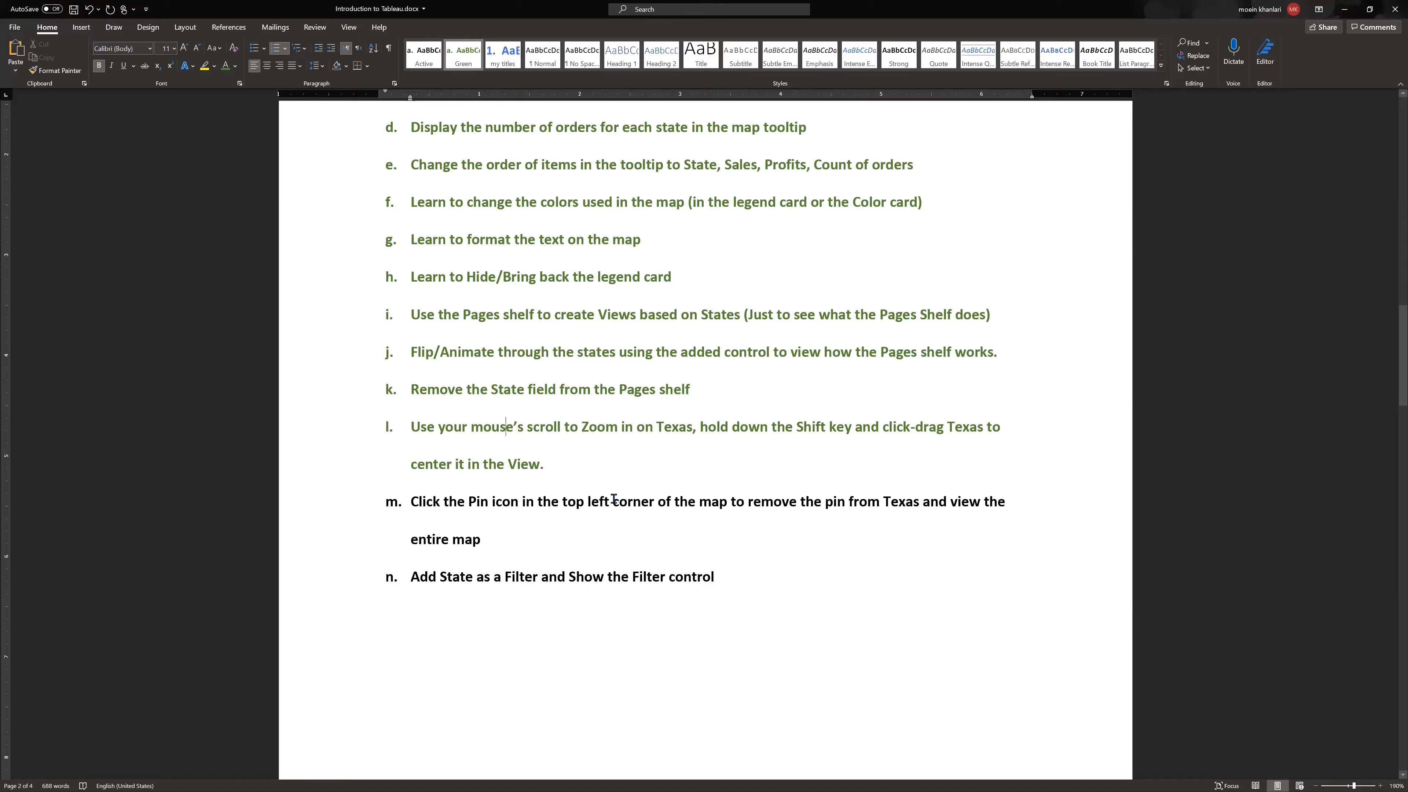
key(alt+Tab)
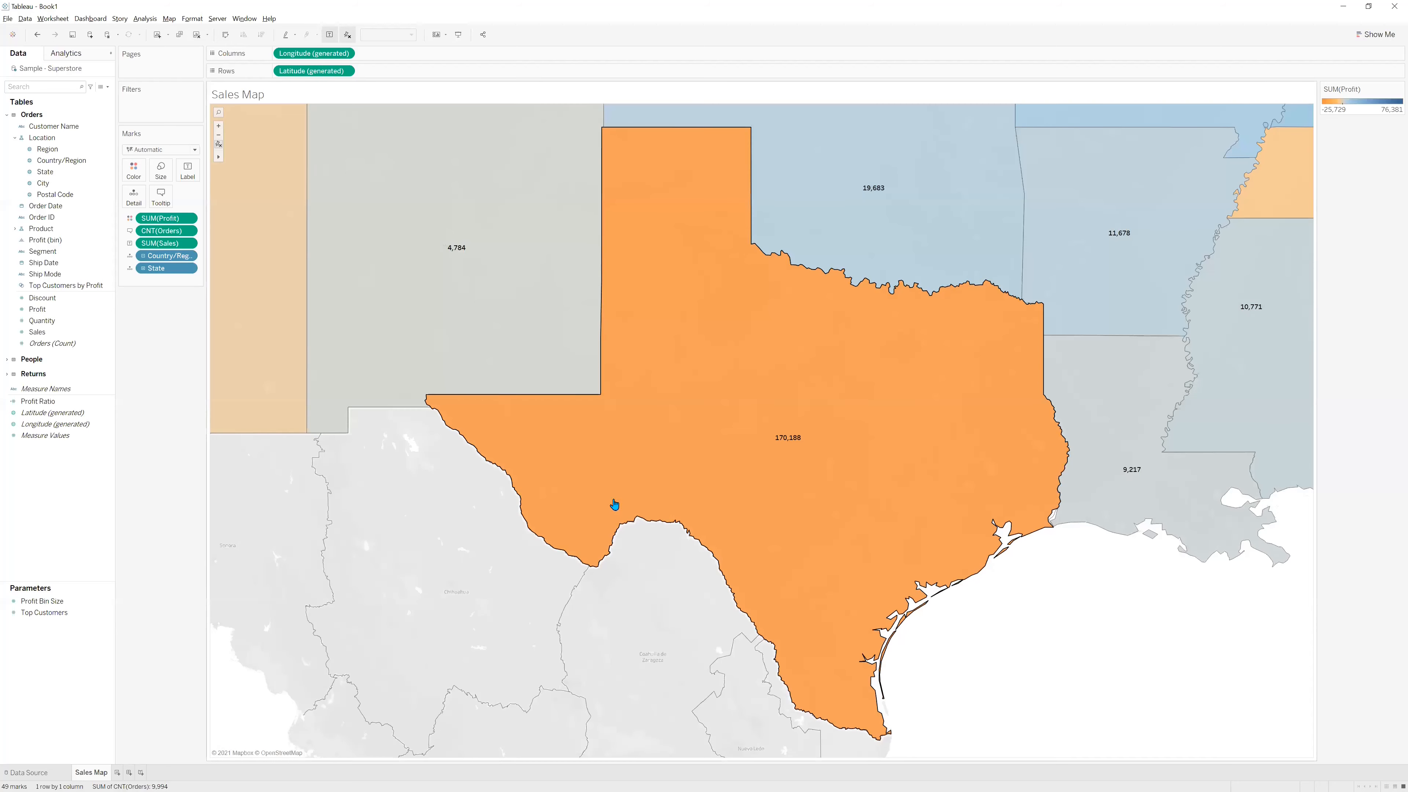
click(218, 145)
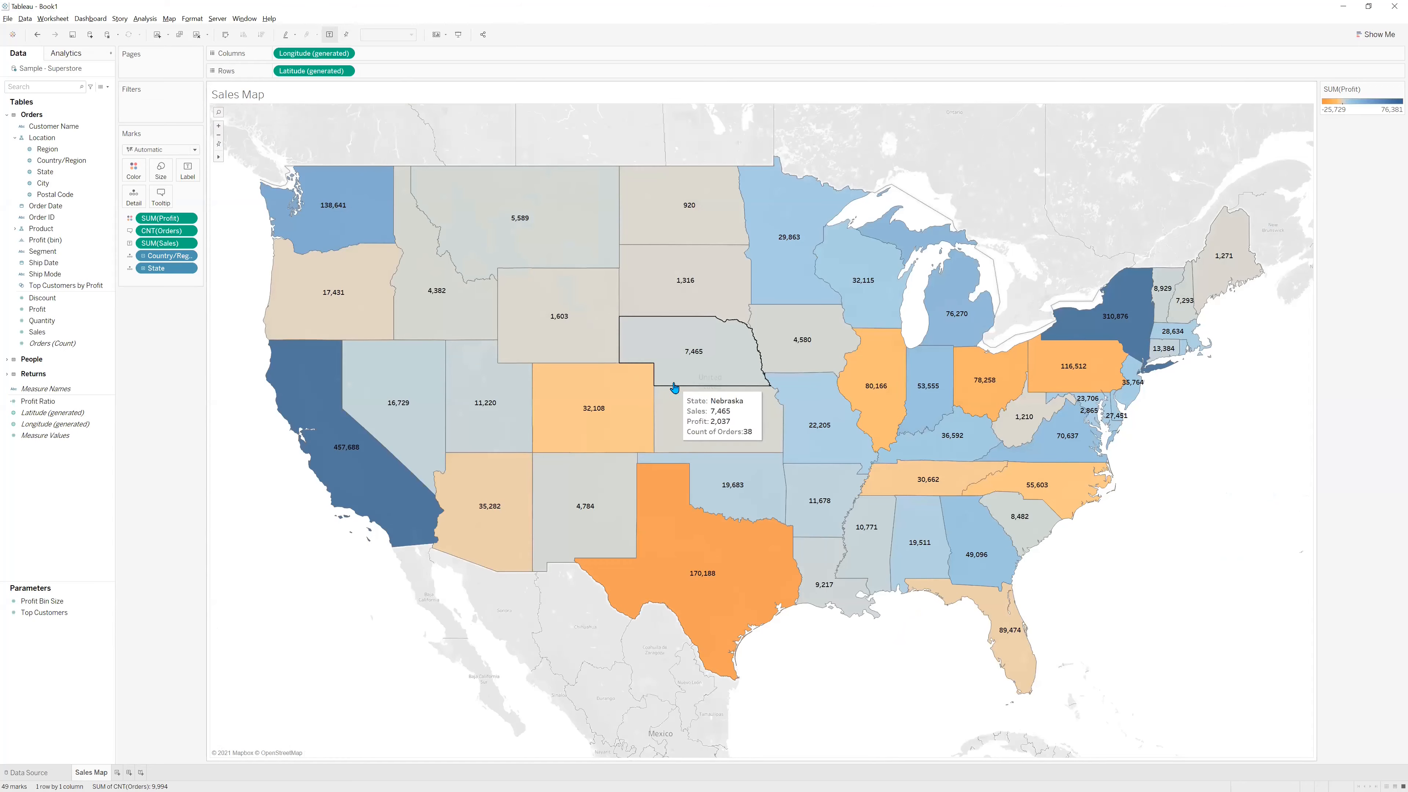
key(alt+Tab)
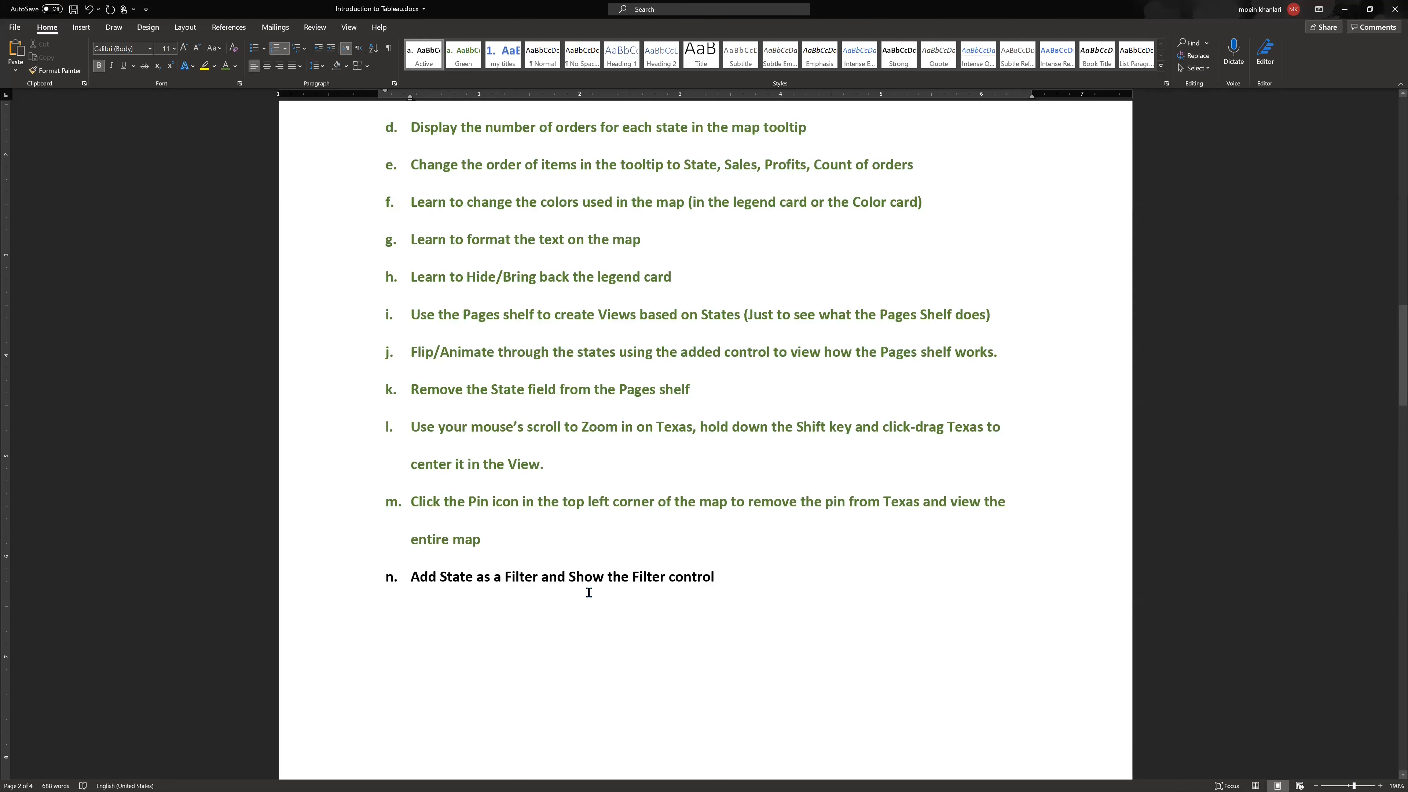
Return to Tableau, add State to the Filters shelf with all states selected, and show its filter control.
key(alt+Tab)
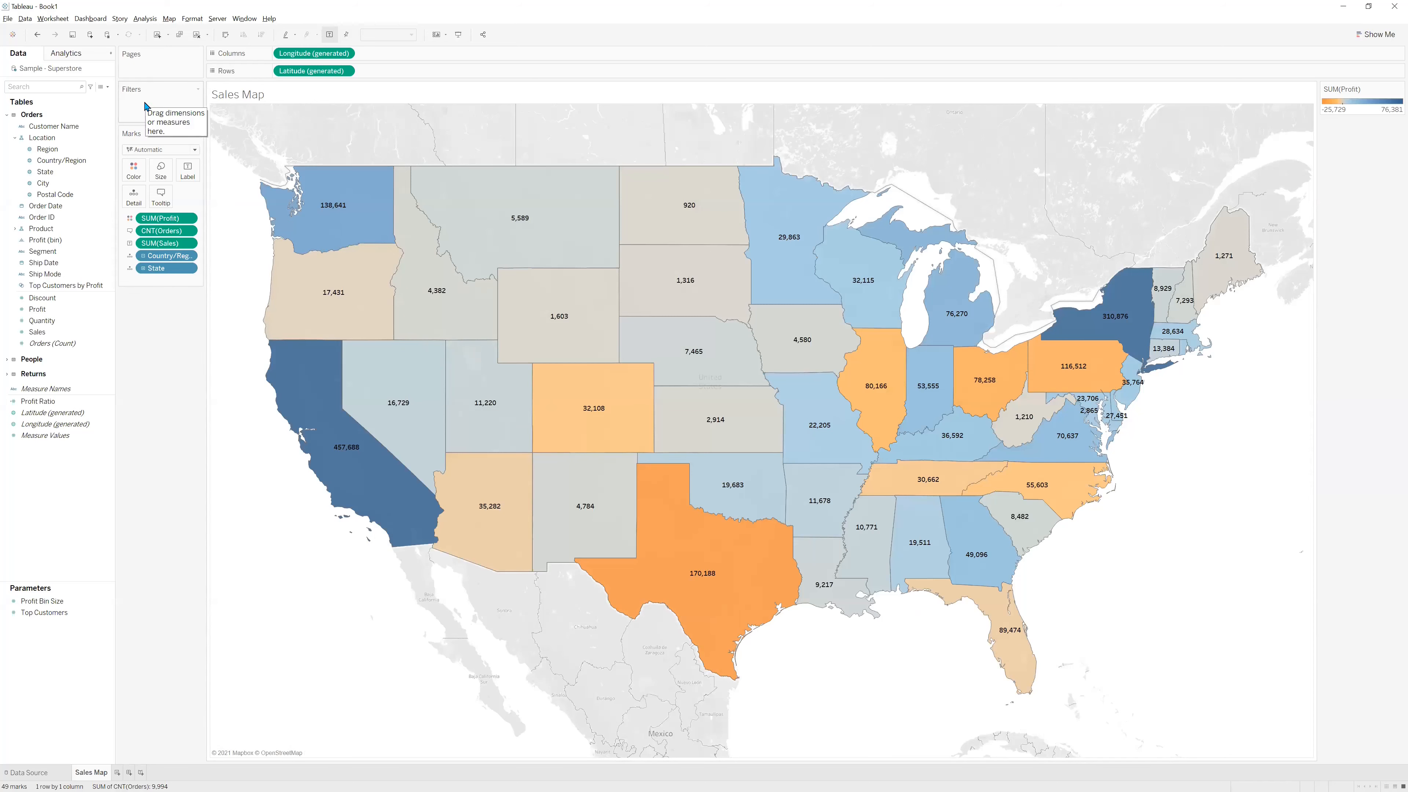
mouse_move(572, 320)
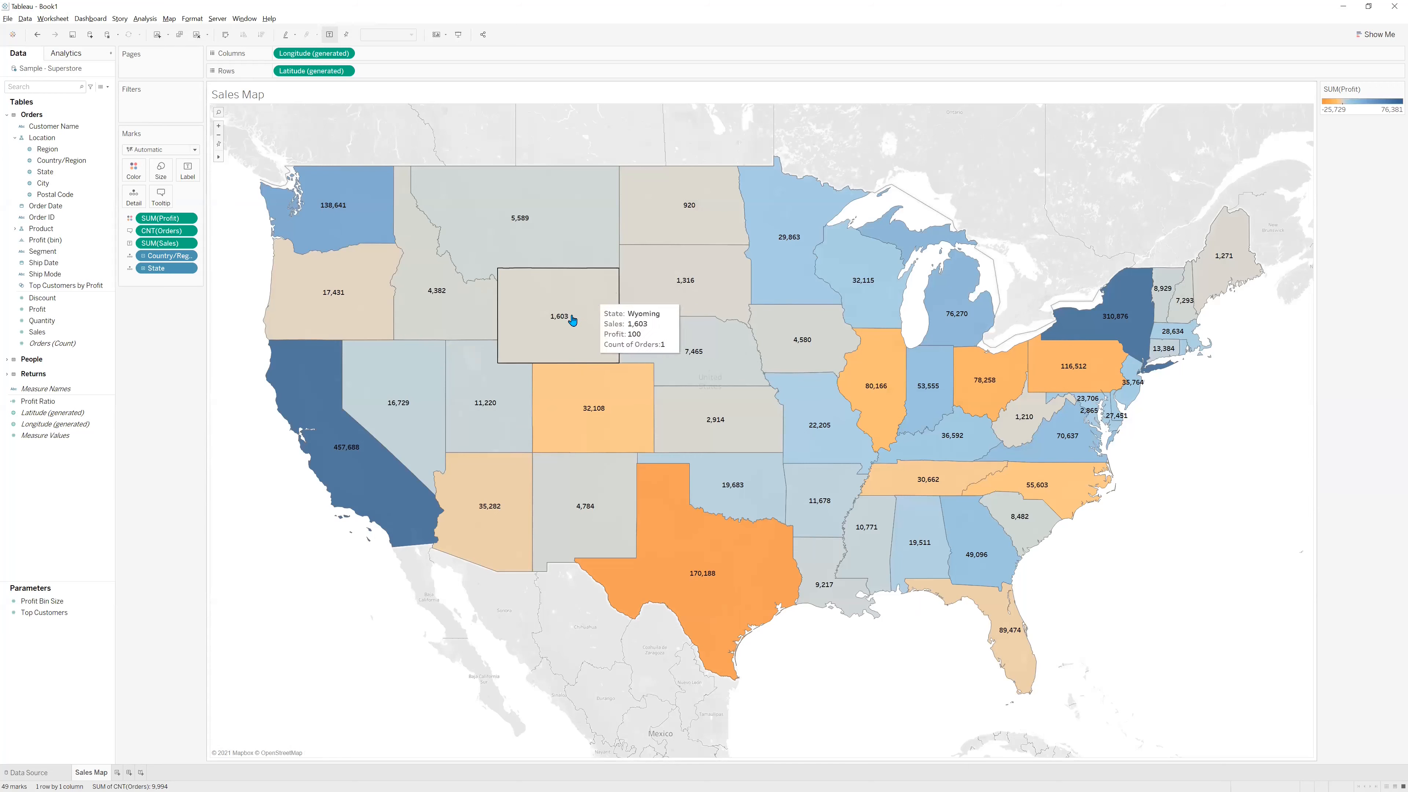
mouse_move(643, 317)
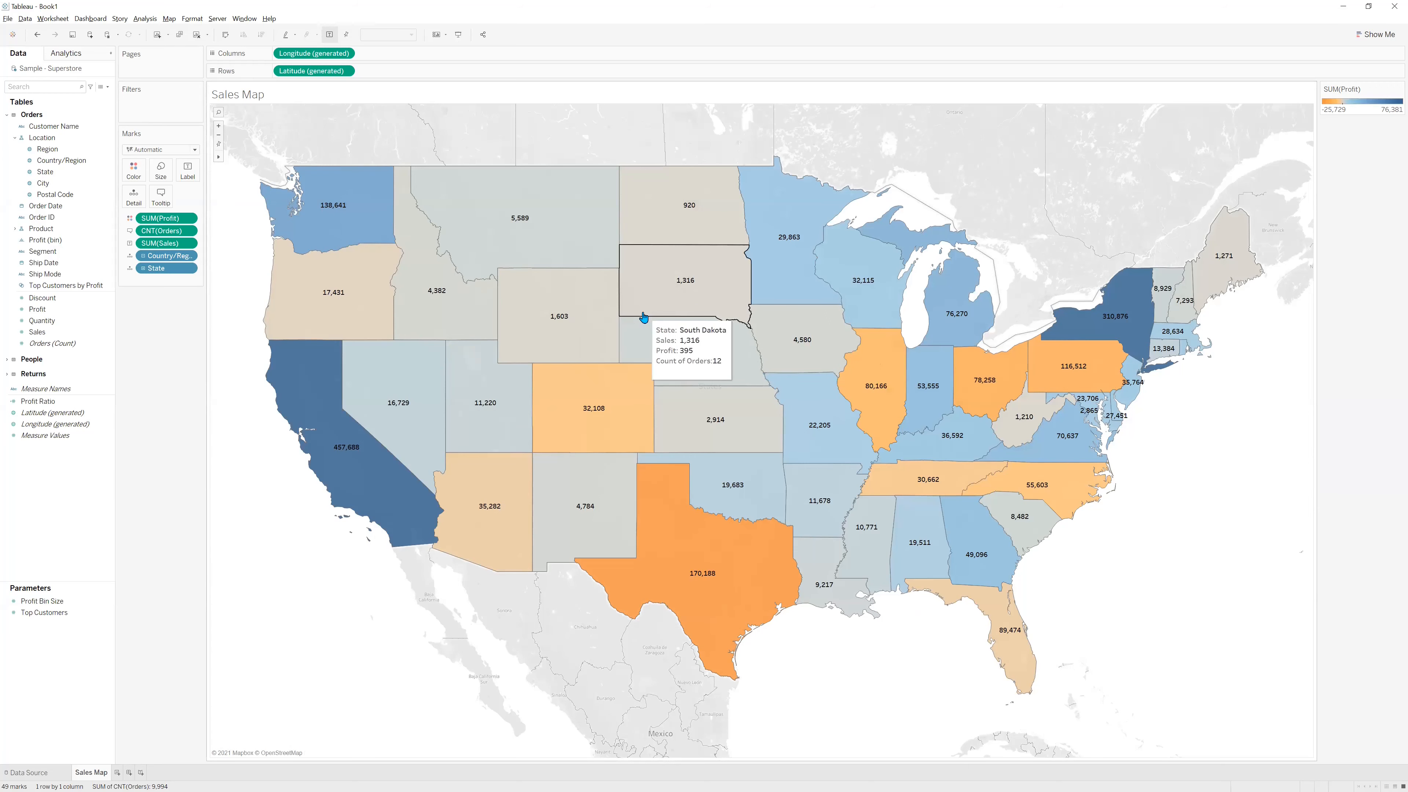
mouse_move(417, 298)
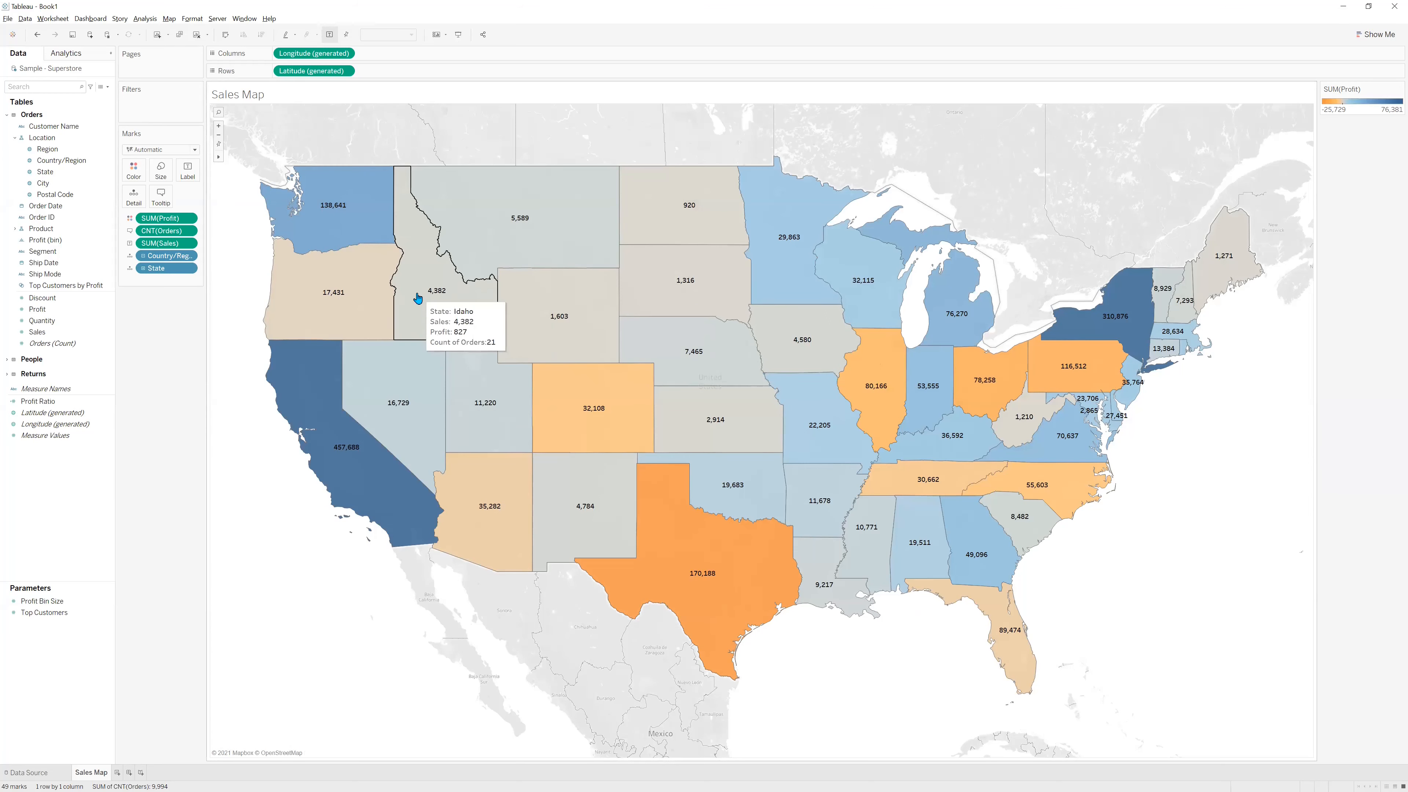
mouse_move(652, 425)
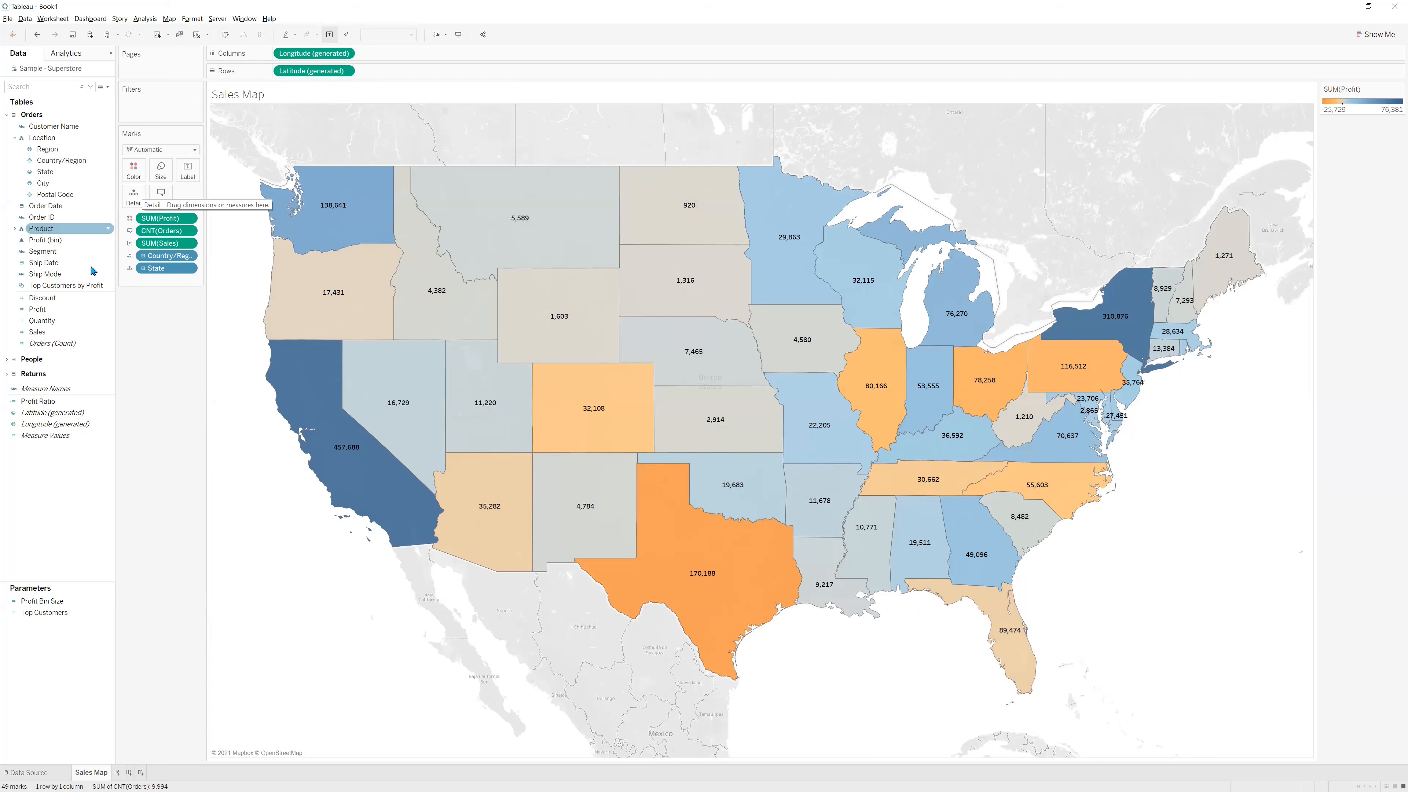
click(48, 300)
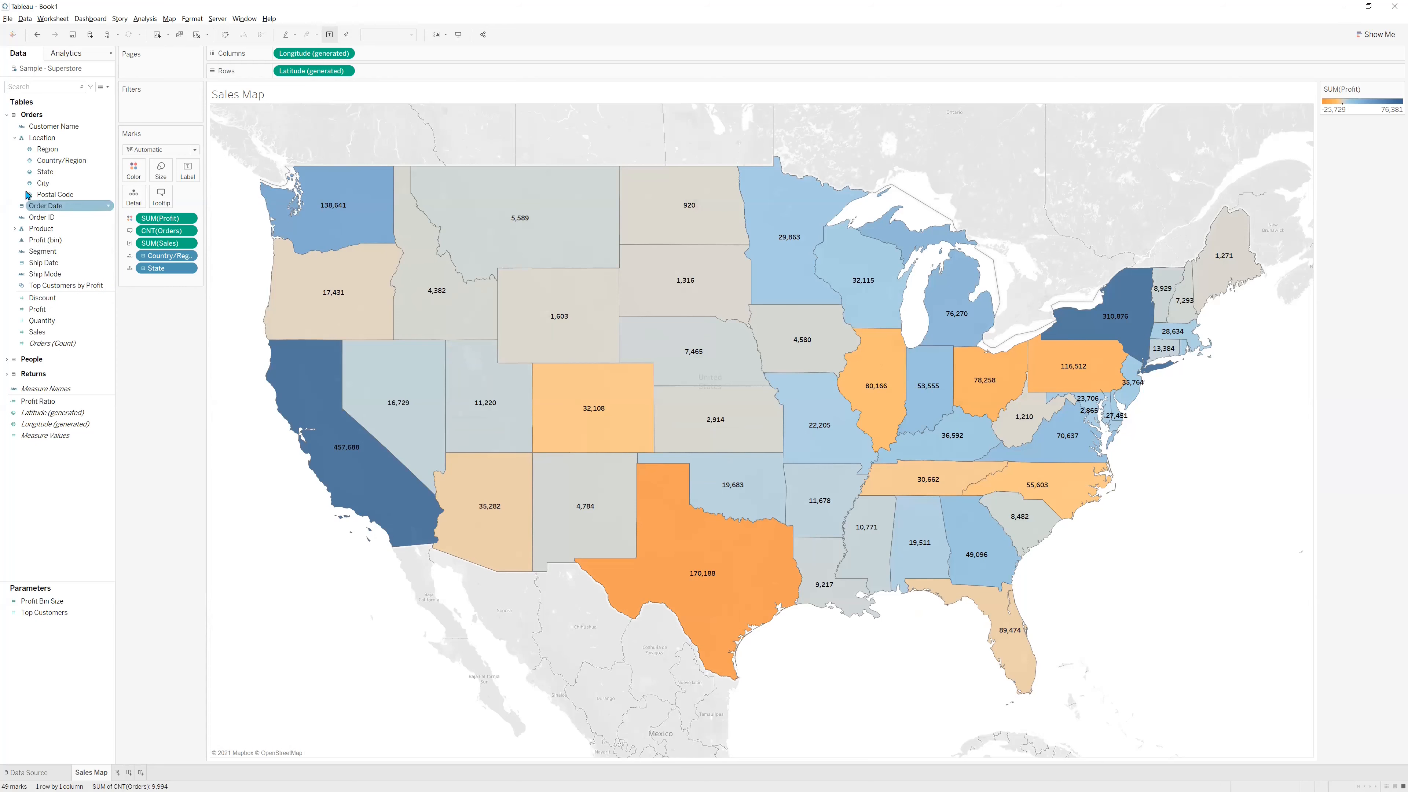
drag(44, 176, 159, 111)
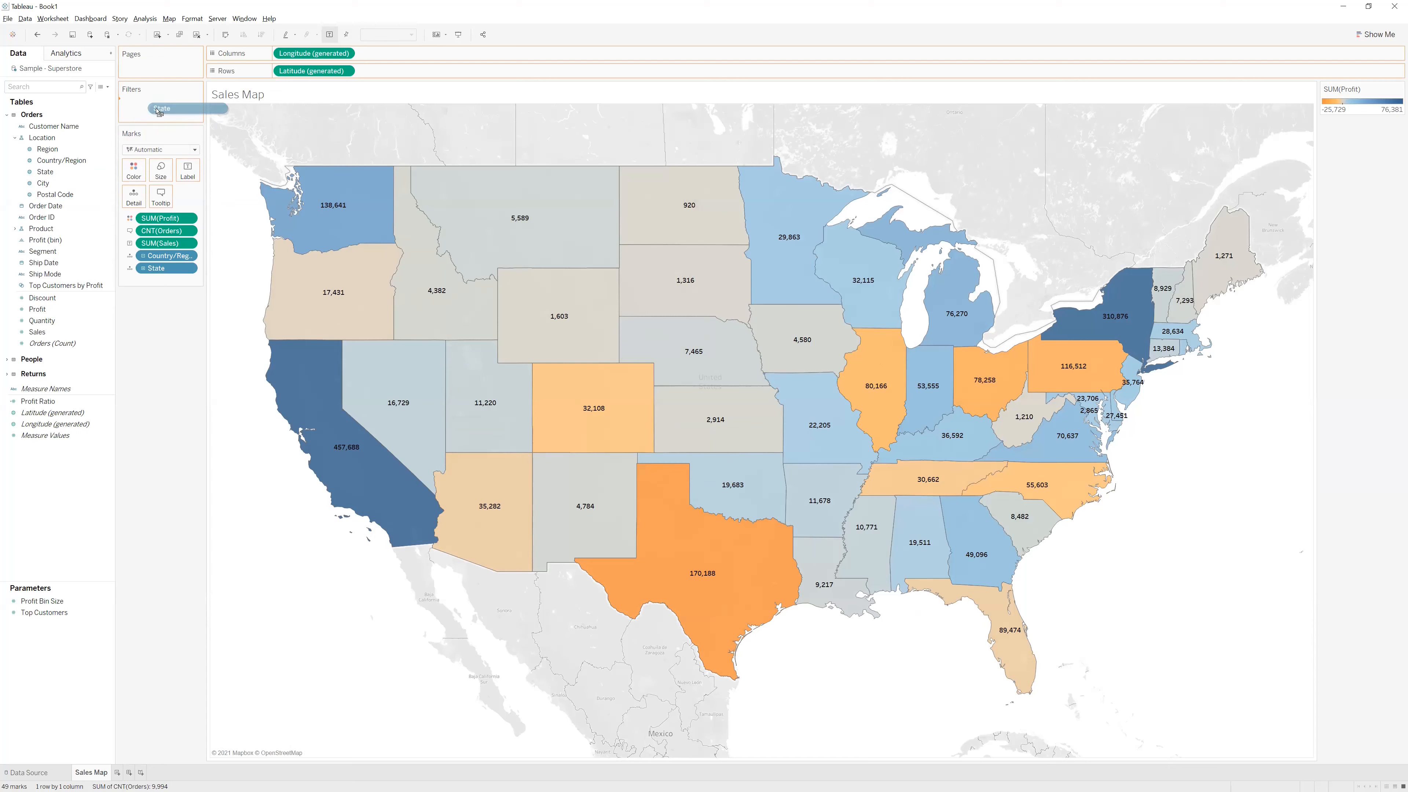
drag(159, 112, 159, 113)
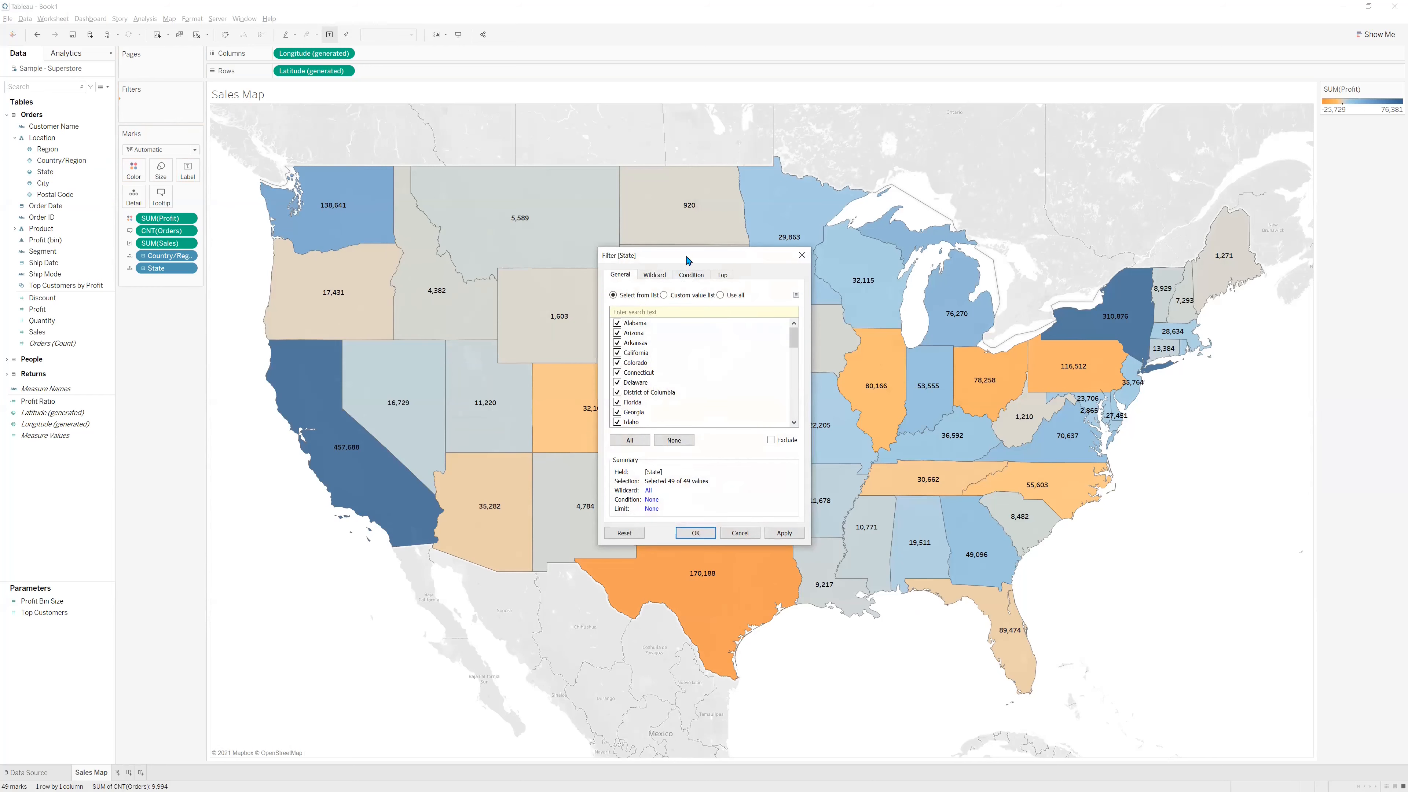
drag(687, 256, 693, 217)
mouse_move(799, 302)
mouse_down()
mouse_move(818, 386)
mouse_move(801, 280)
mouse_up()
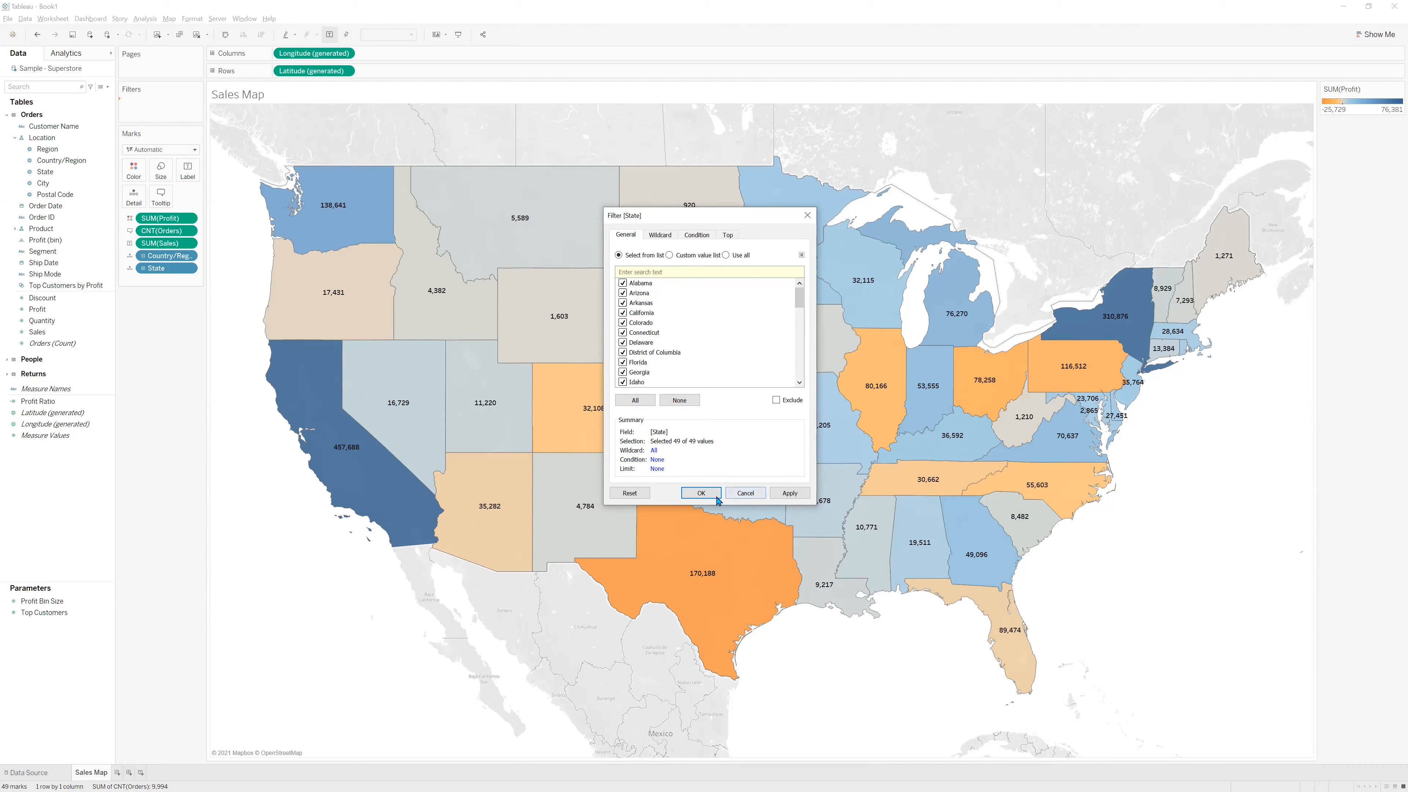
click(701, 493)
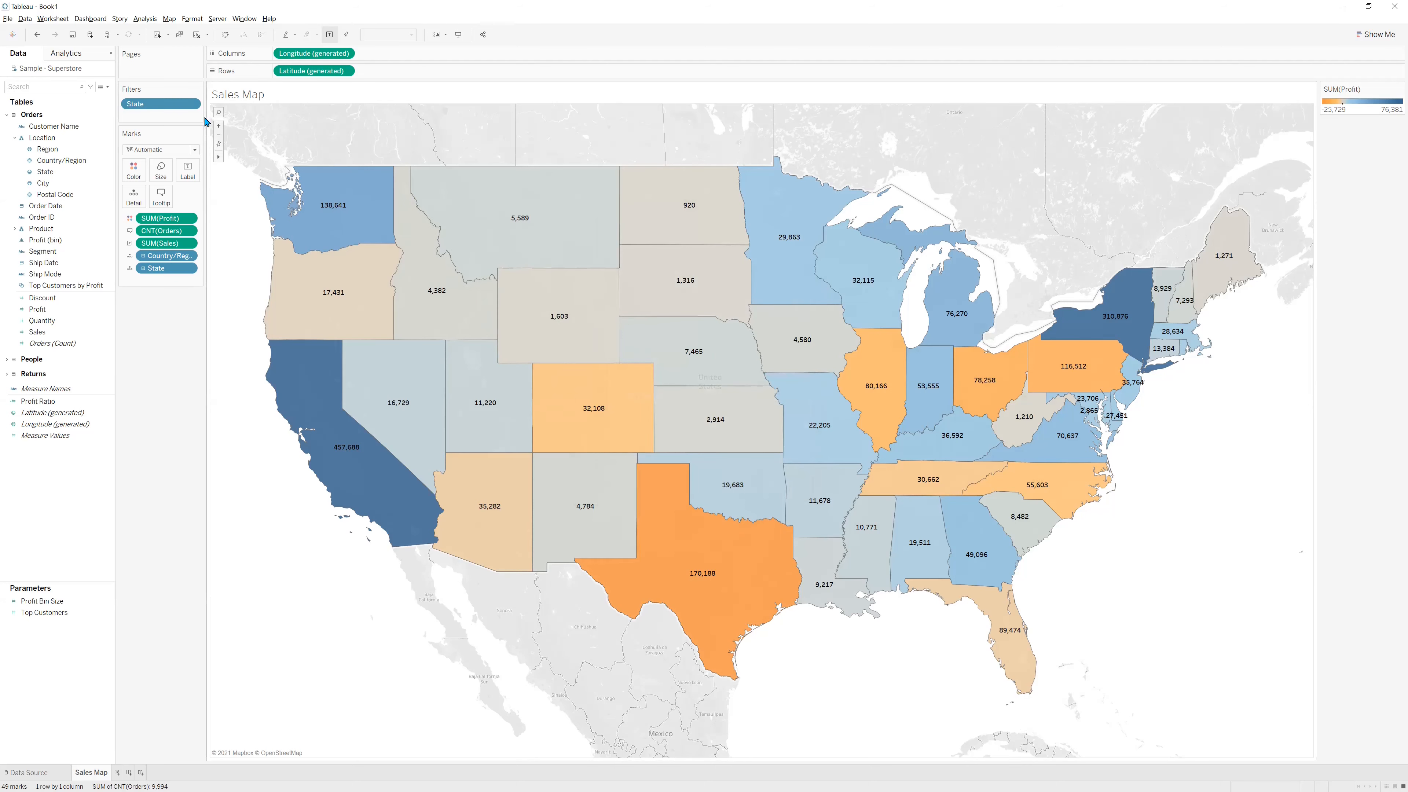
click(191, 105)
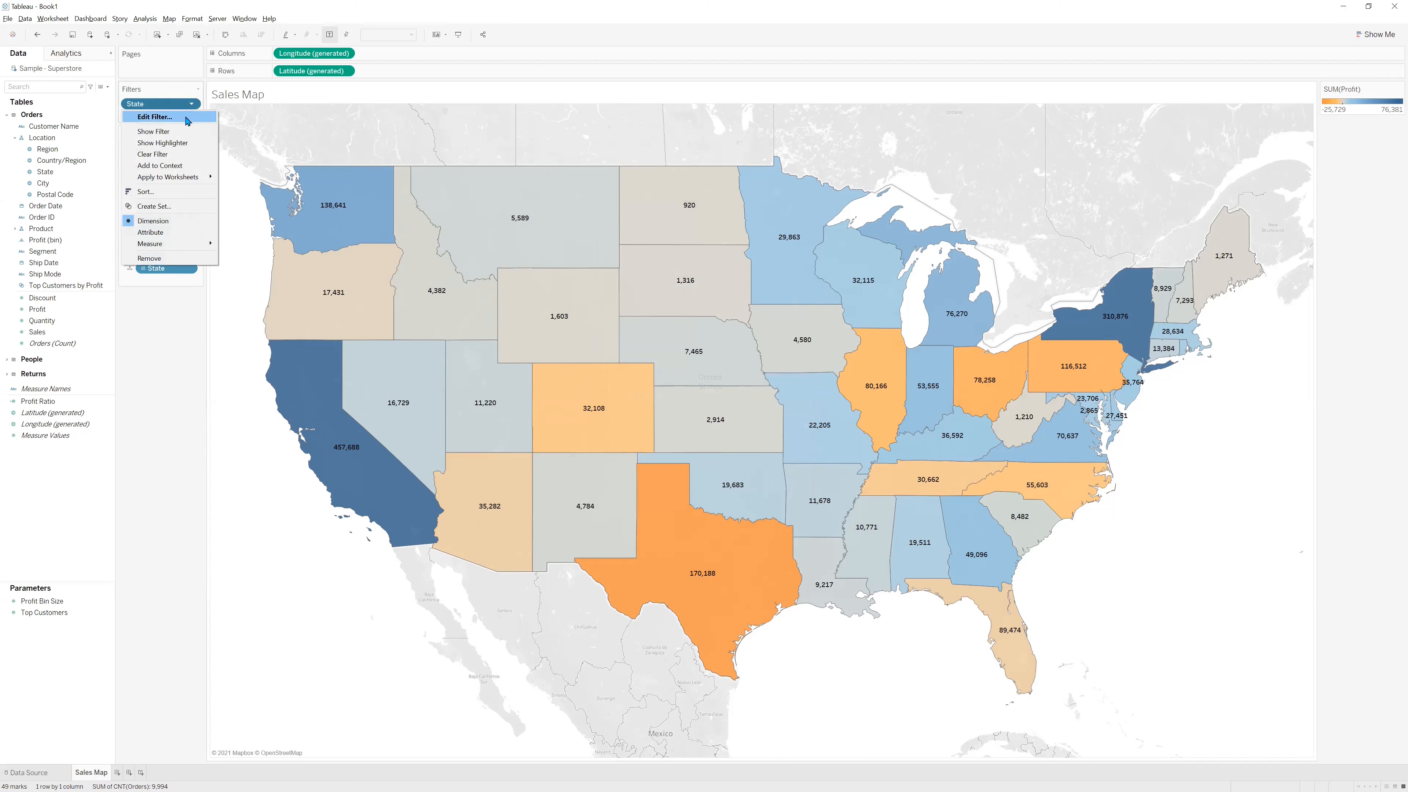
click(176, 133)
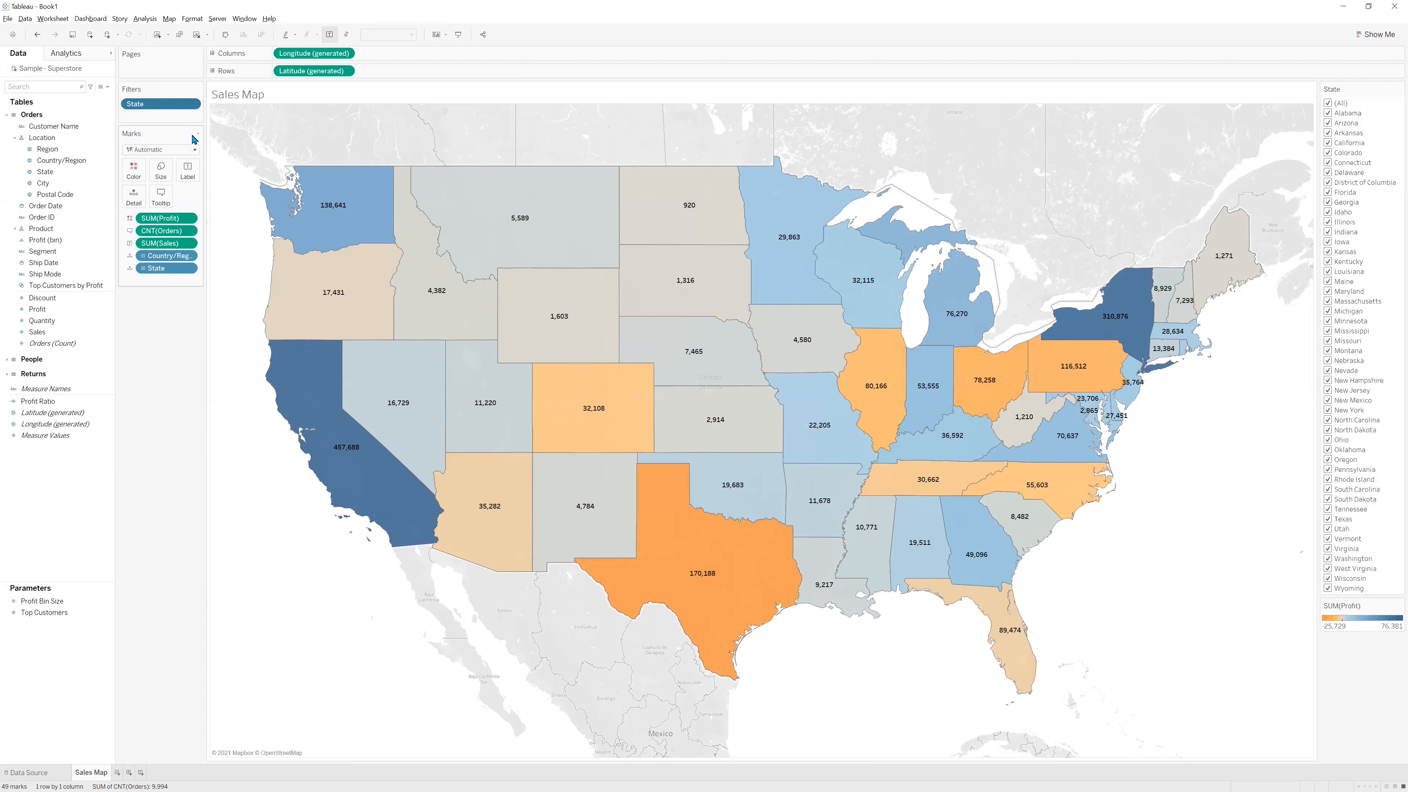
Try the State filter by showing only Alabama, Arizona, Arkansas, California, Delaware, Idaho, Kentucky and Louisiana, and reselect all states.
click(1328, 103)
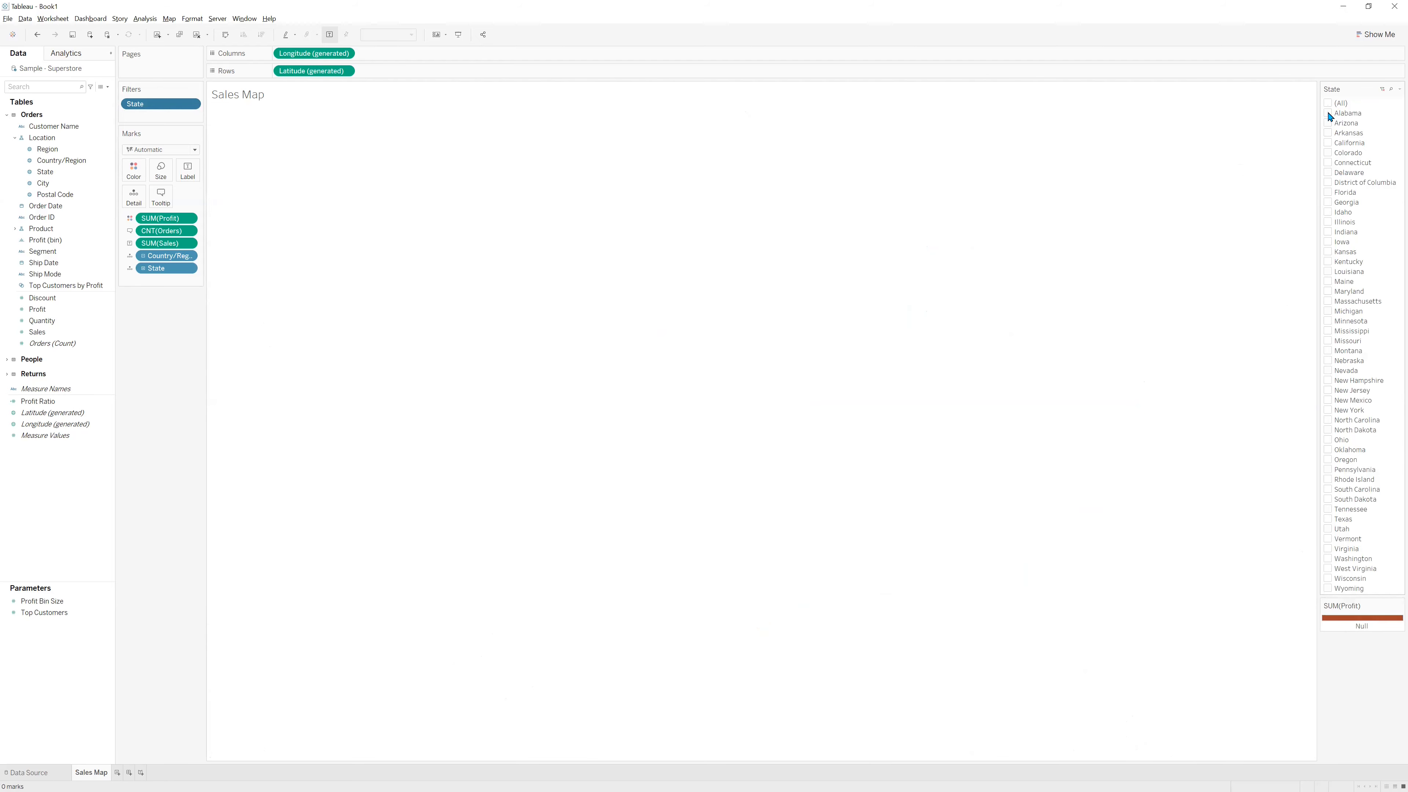
click(1328, 114)
click(1328, 123)
click(1327, 143)
click(1328, 133)
click(1328, 172)
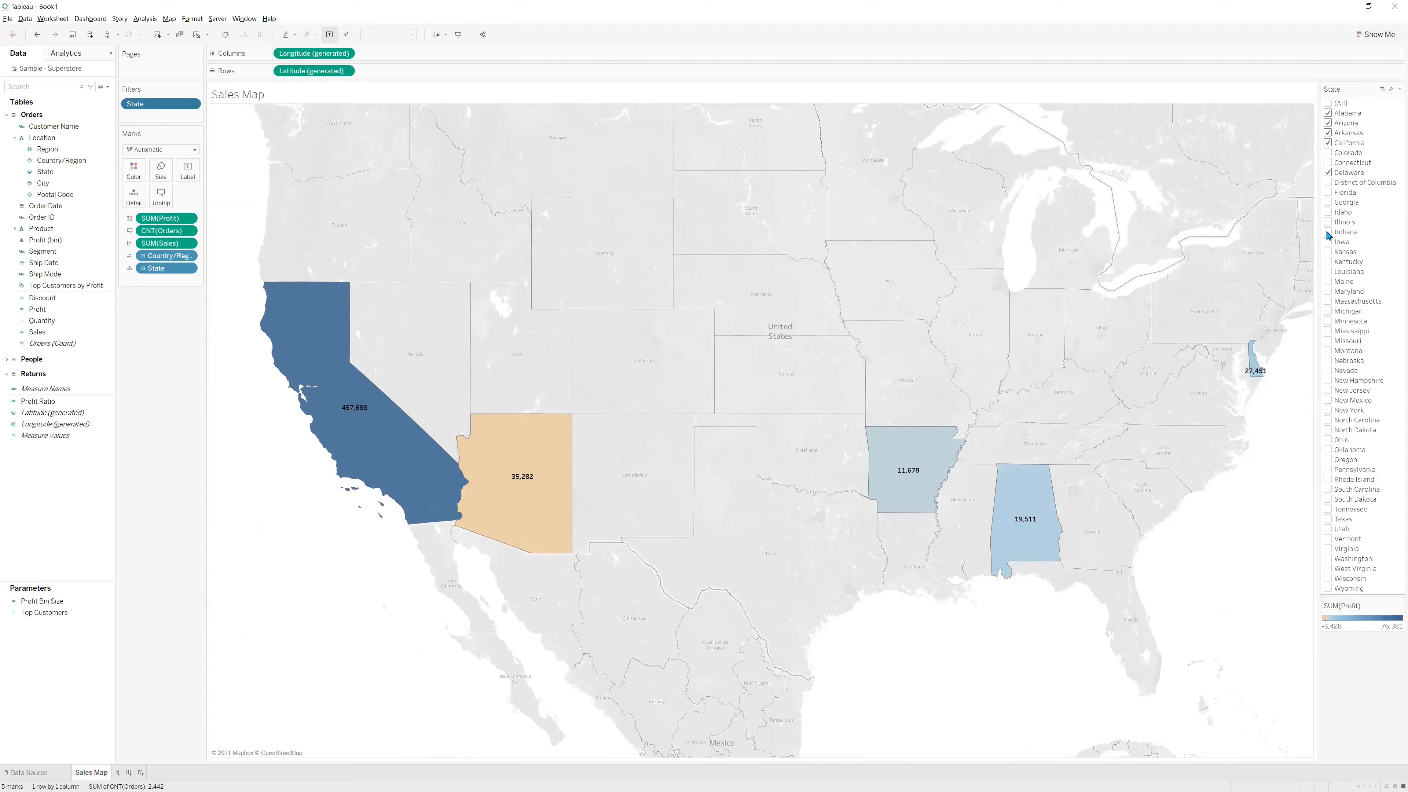
click(1328, 212)
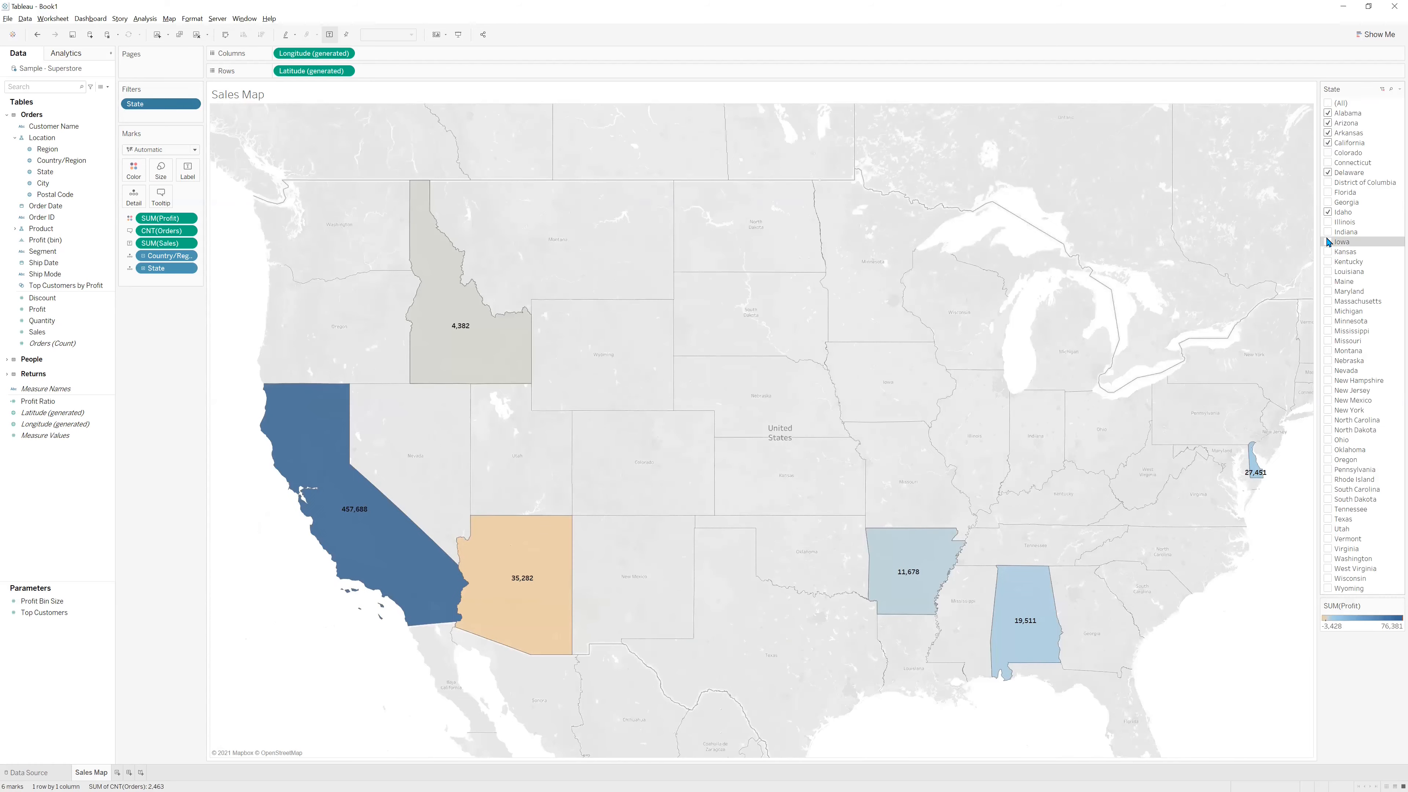
click(1328, 261)
click(1328, 271)
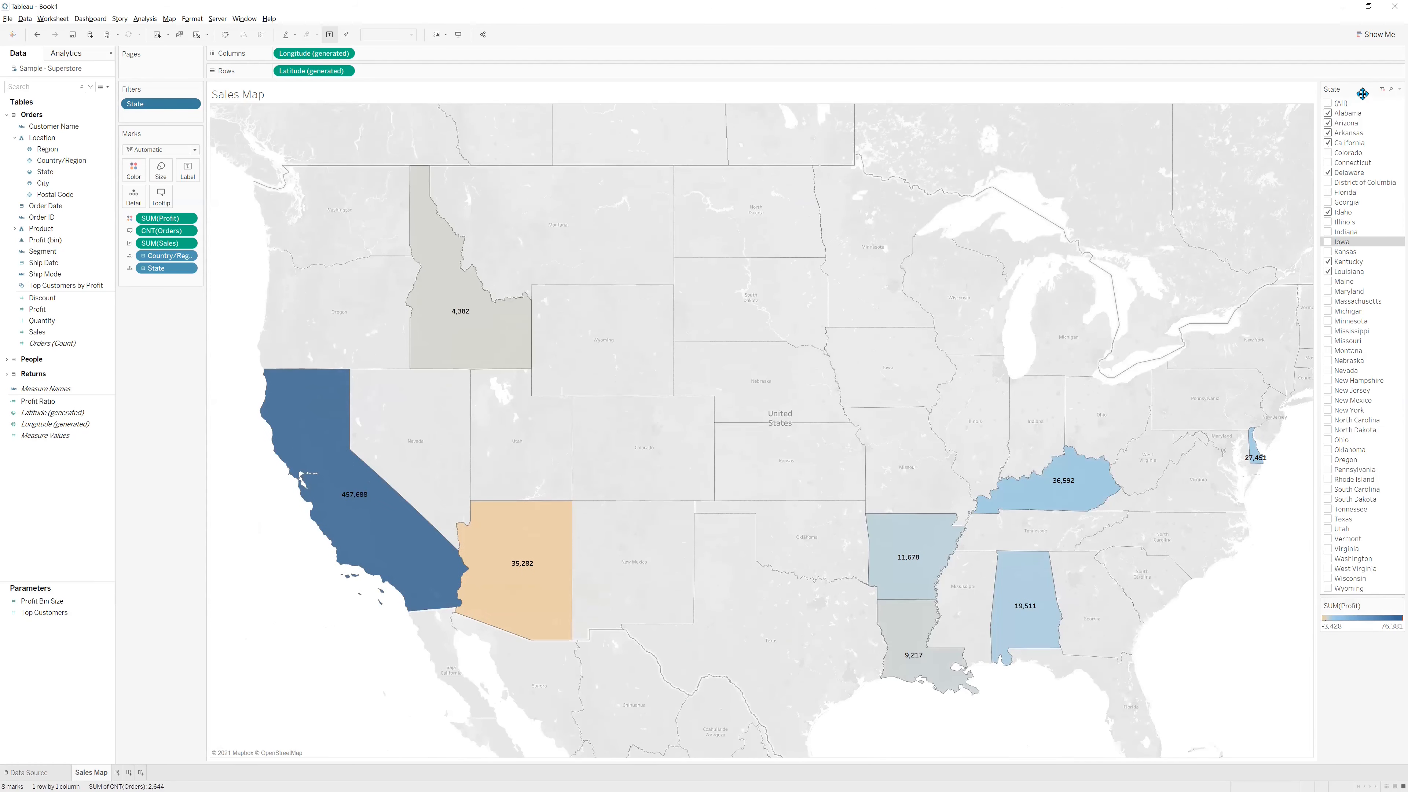
click(1328, 105)
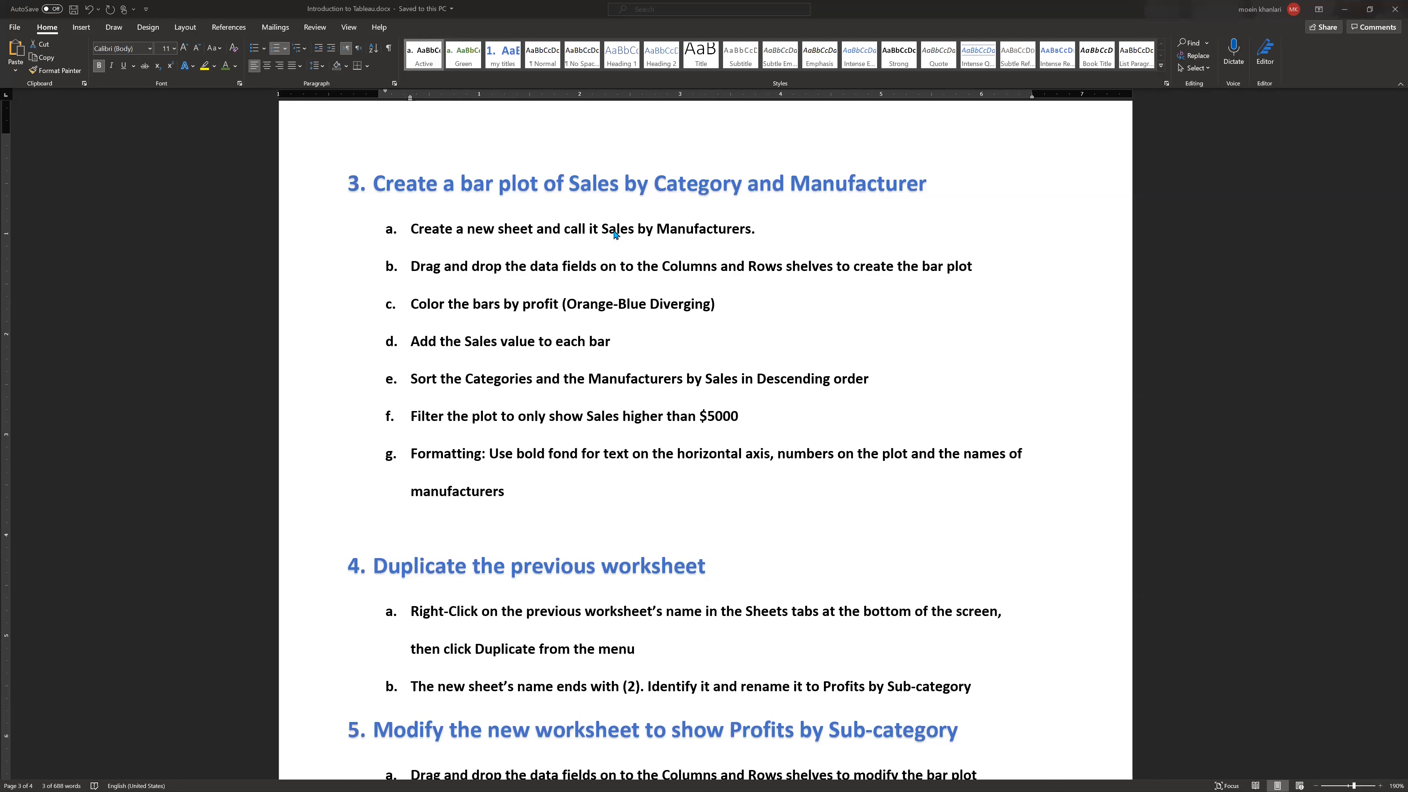
Copy the sheet name Sales by Manufacturers from task 3a in the Word task list.
drag(615, 234, 751, 229)
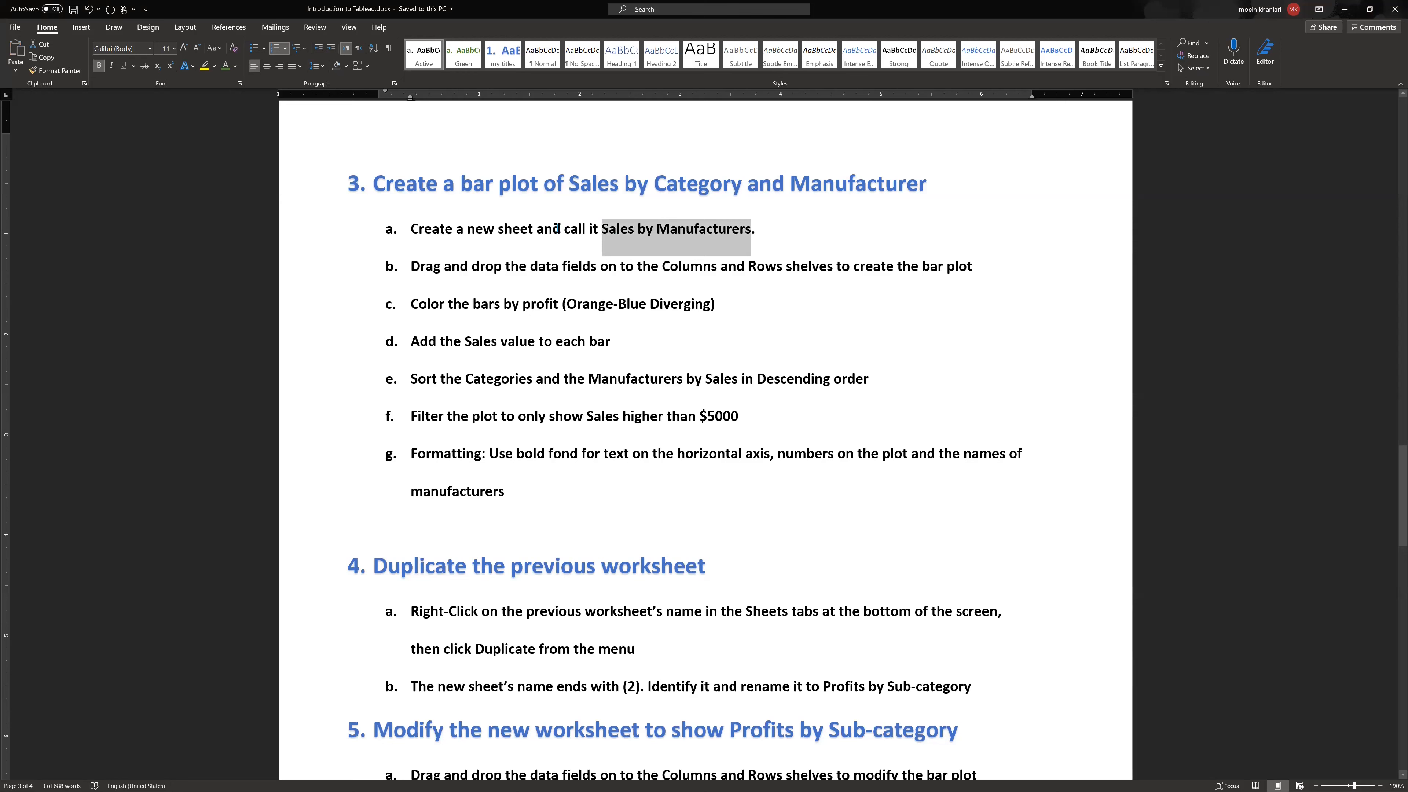
click(557, 229)
drag(603, 229, 742, 235)
key(ctrl+c)
Add a new Tableau worksheet named Sales by Manufacturers, and apply the Green style to the bar plot's fields task in Word.
key(alt+Tab)
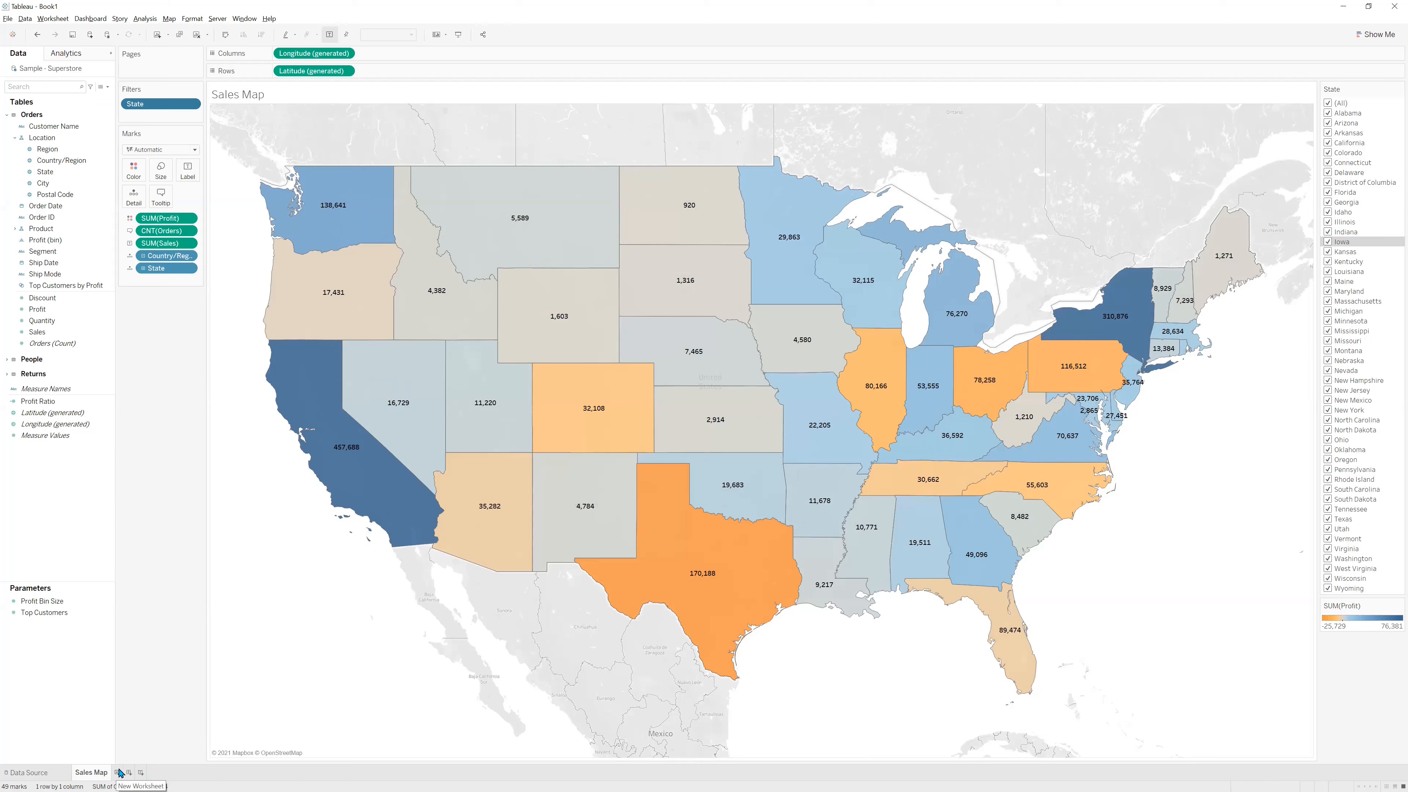
click(118, 773)
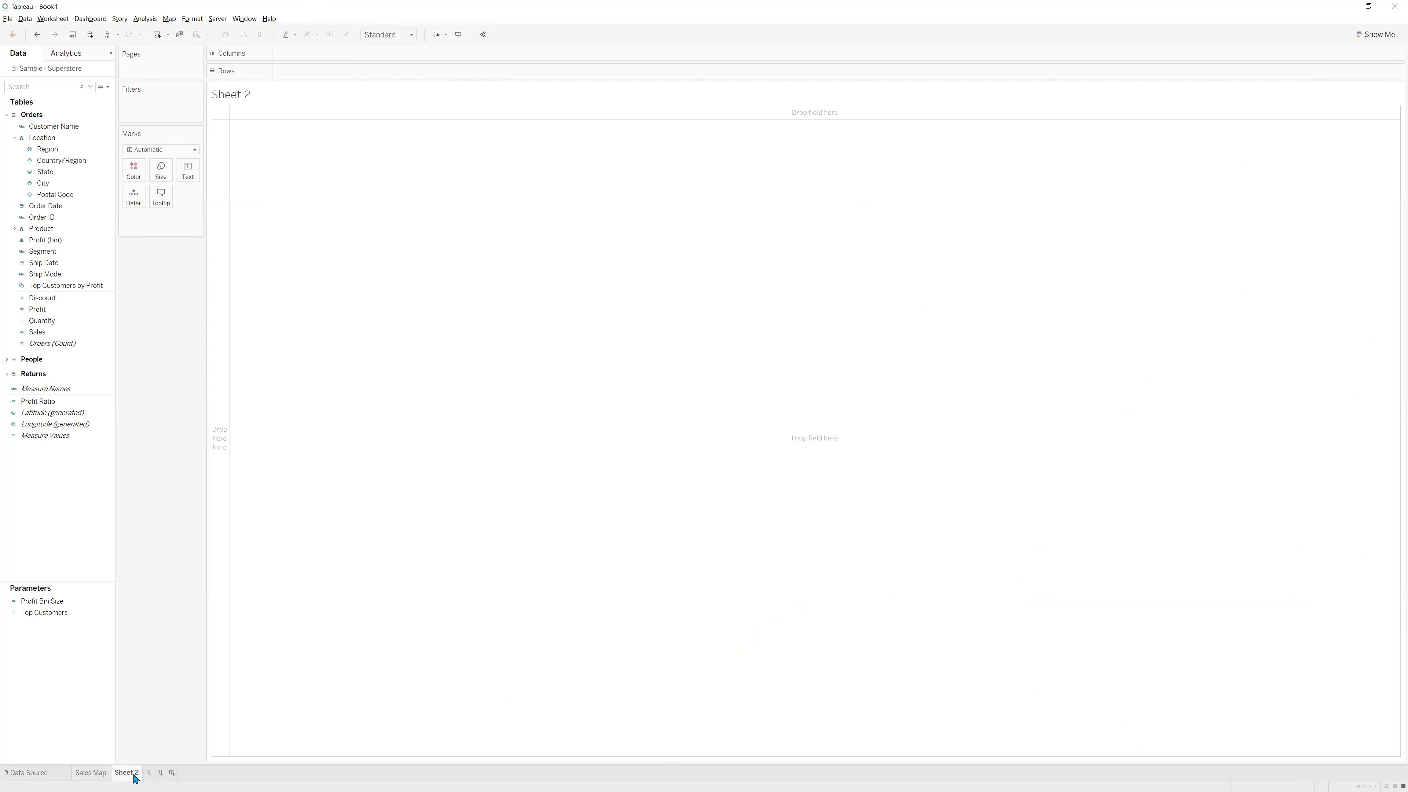
double_click(126, 773)
key(ctrl+v)
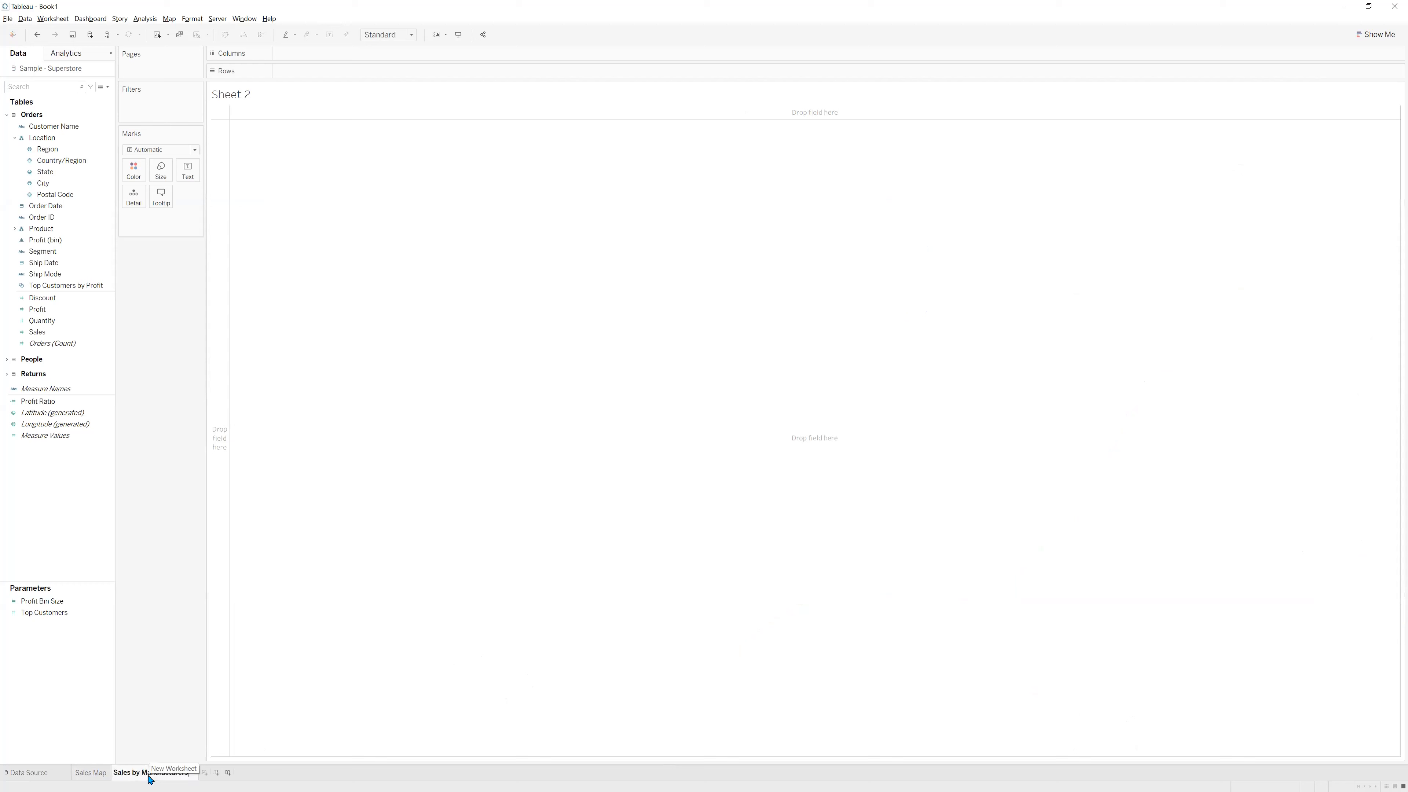
click(372, 773)
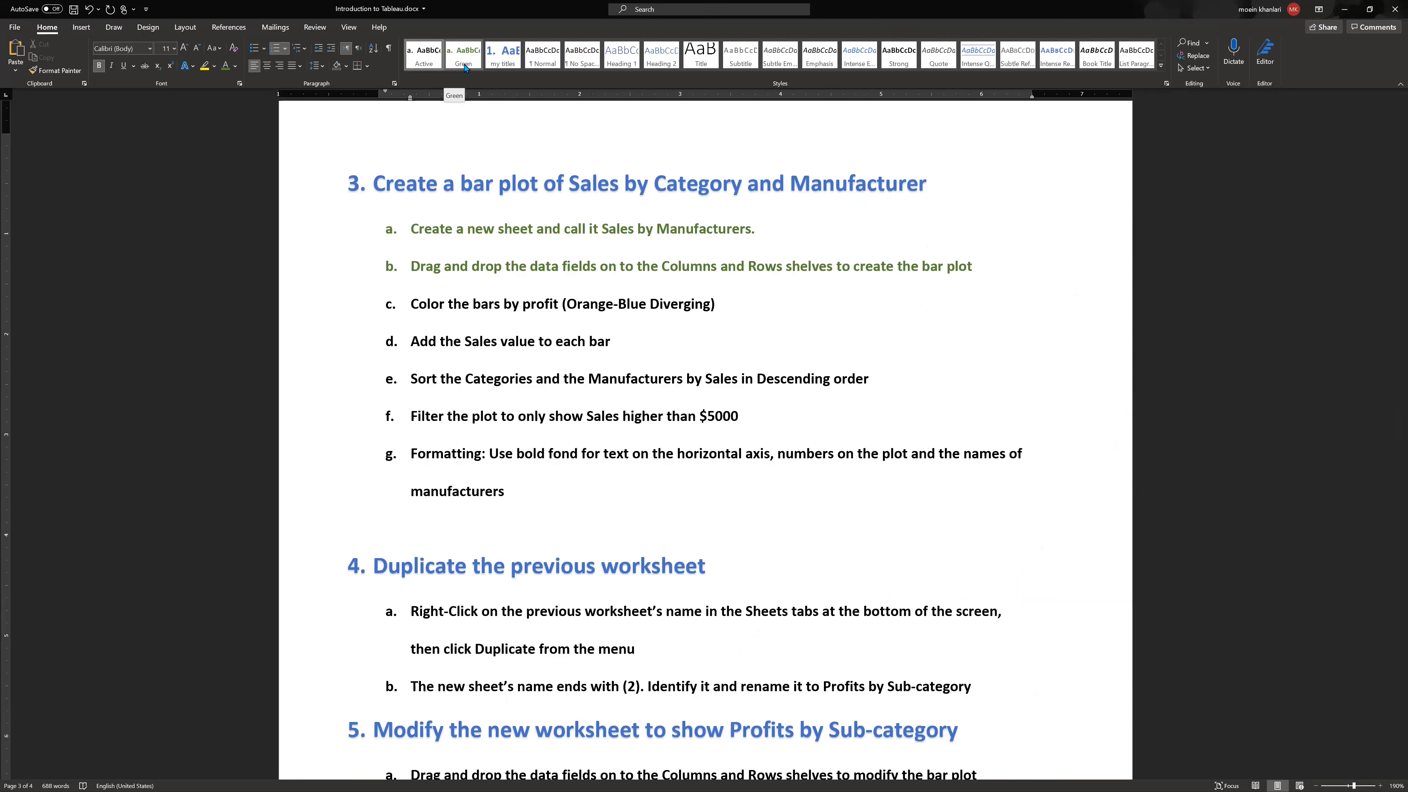
click(463, 56)
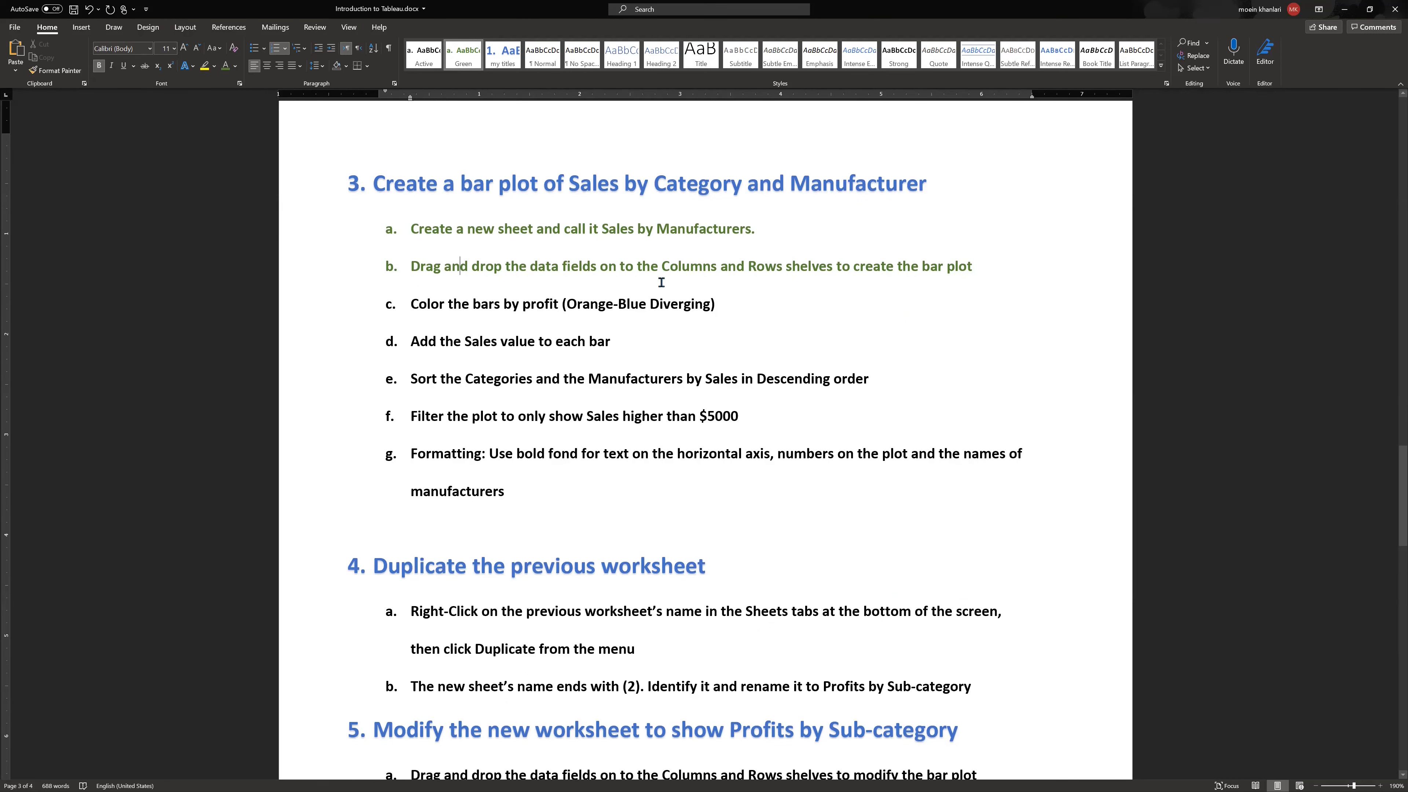
Return to Tableau, place Sales on the Columns shelf and expand the Product hierarchy.
key(alt+Tab)
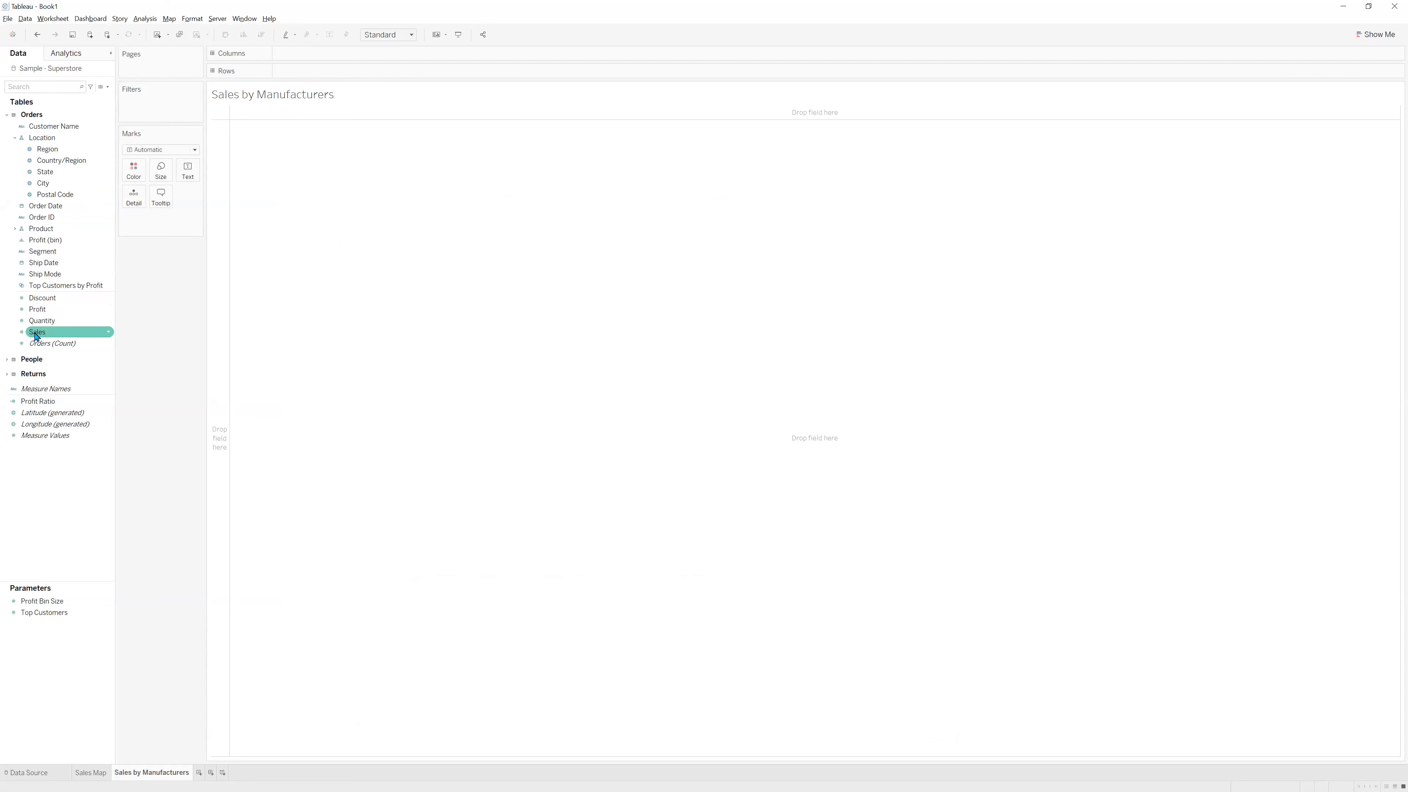
drag(35, 335, 296, 56)
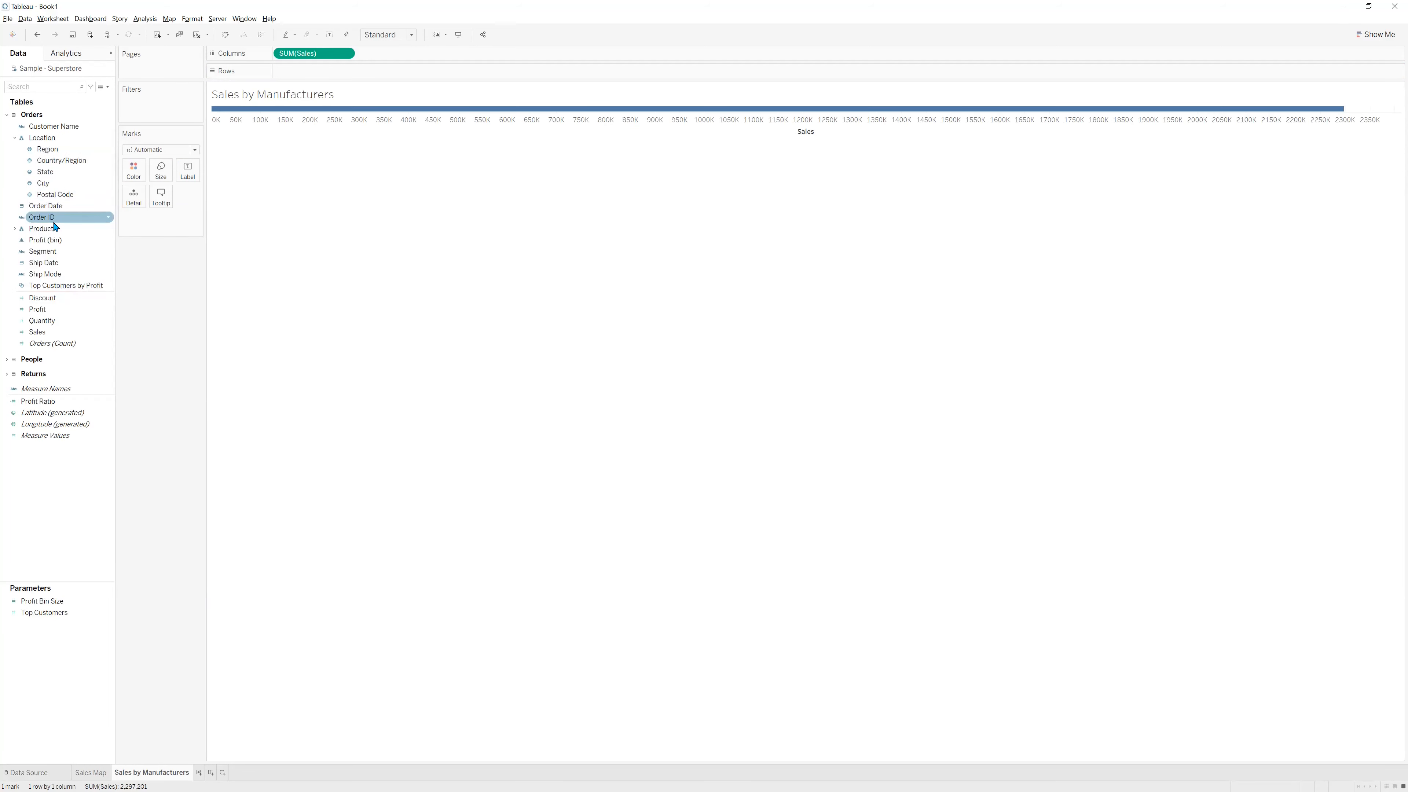
click(17, 231)
click(15, 230)
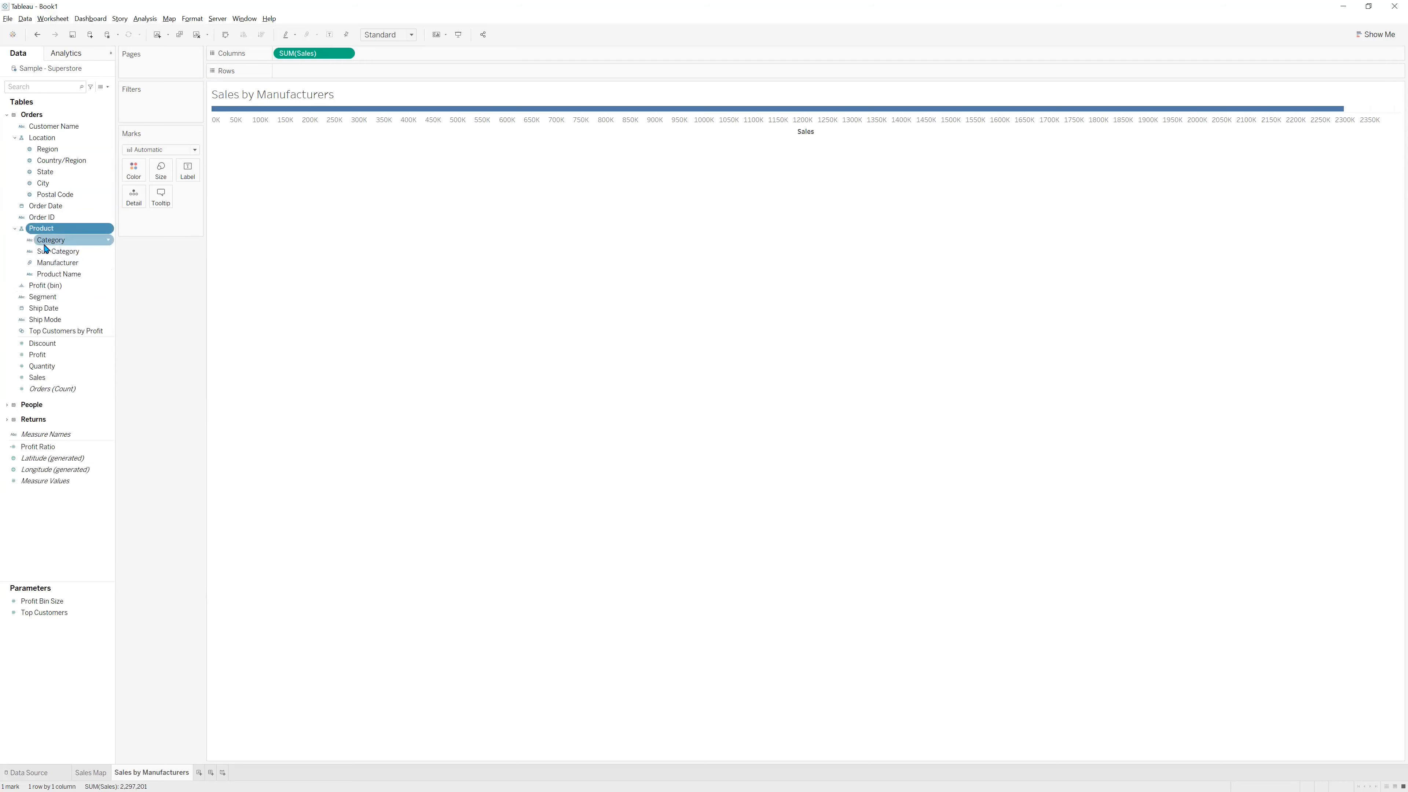
Place Category and Manufacturer on the Rows shelf to split the Sales bars.
mouse_move(54, 248)
mouse_down()
mouse_move(128, 239)
mouse_move(353, 79)
mouse_up()
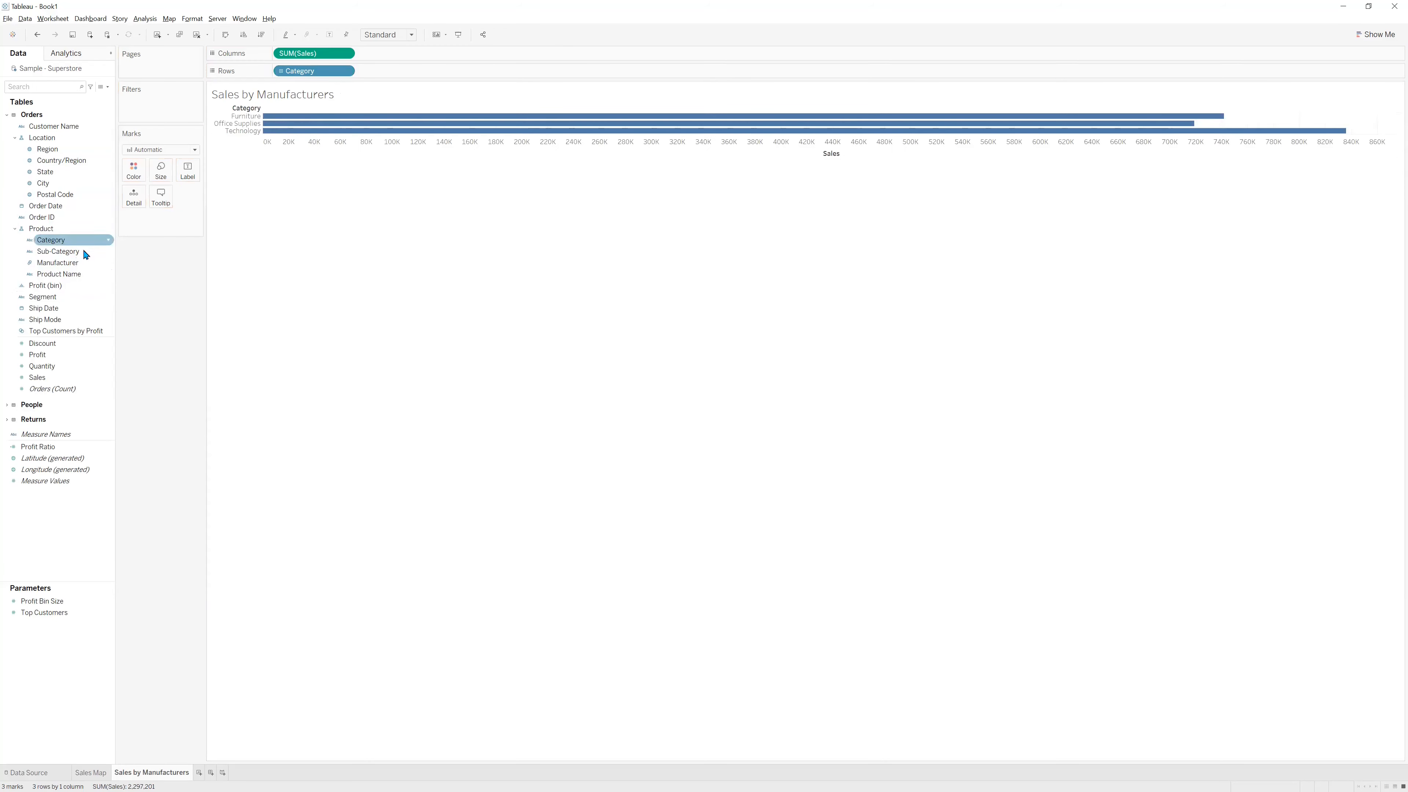
click(102, 261)
drag(101, 262, 403, 78)
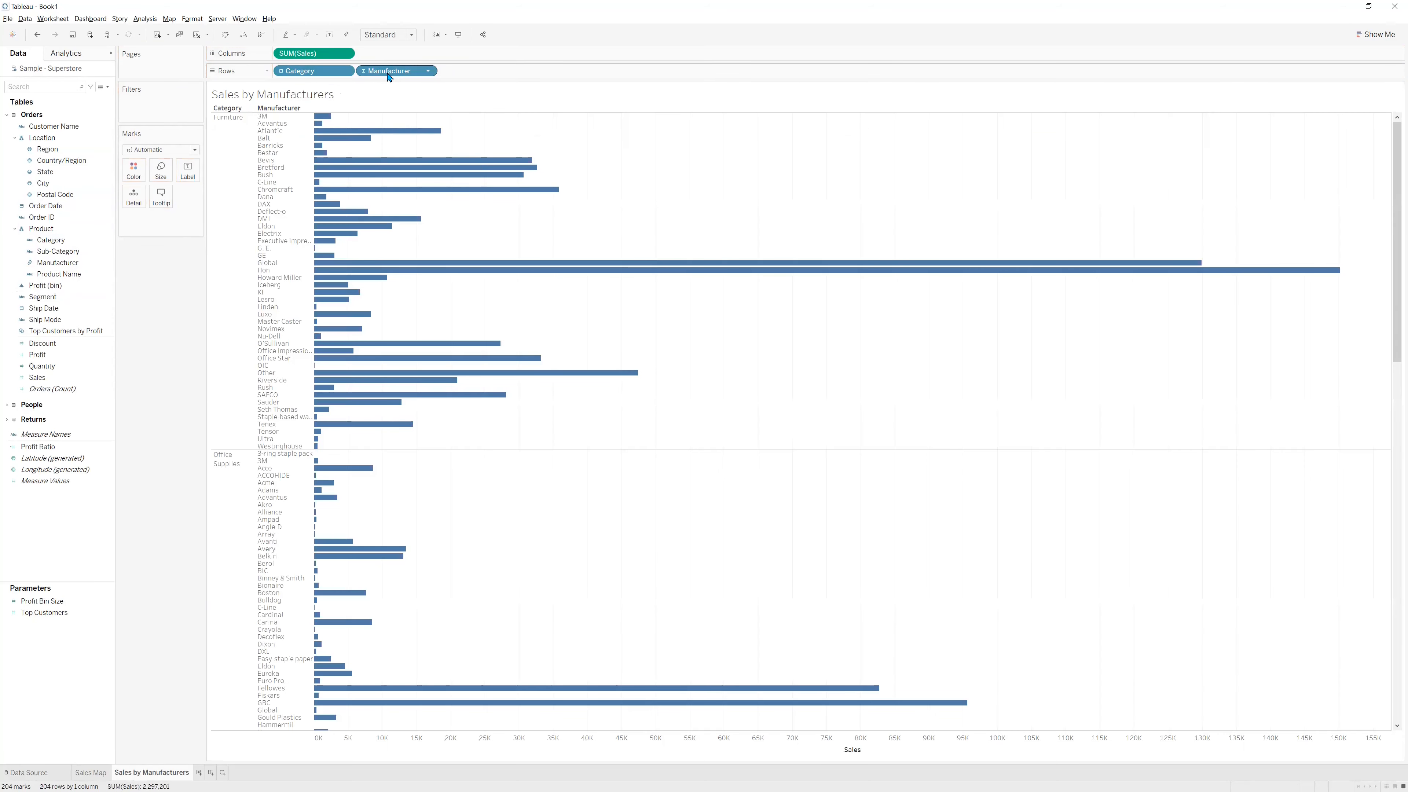
Remove Manufacturer and Category from the Rows shelf.
drag(393, 74, 169, 266)
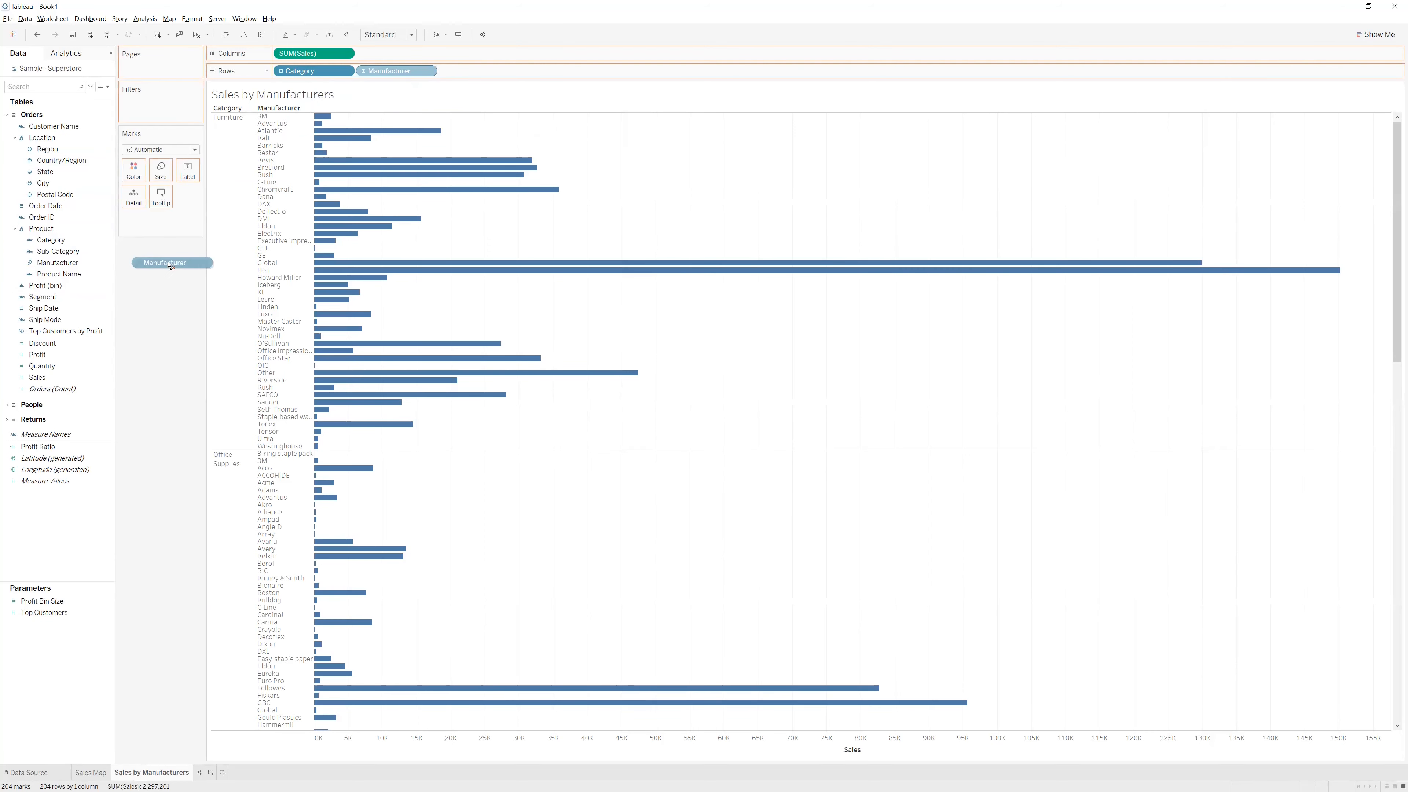
drag(170, 265, 172, 265)
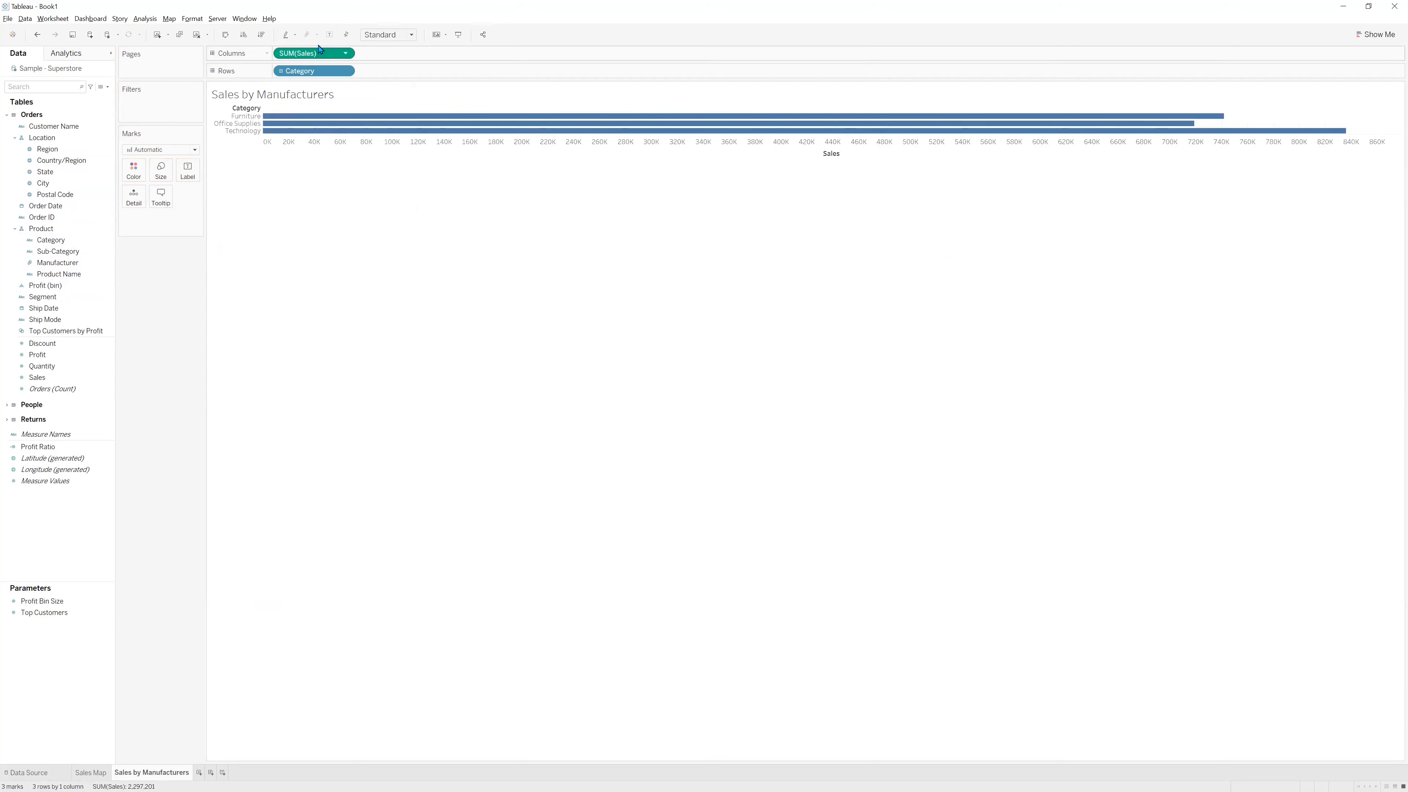
drag(313, 76, 160, 267)
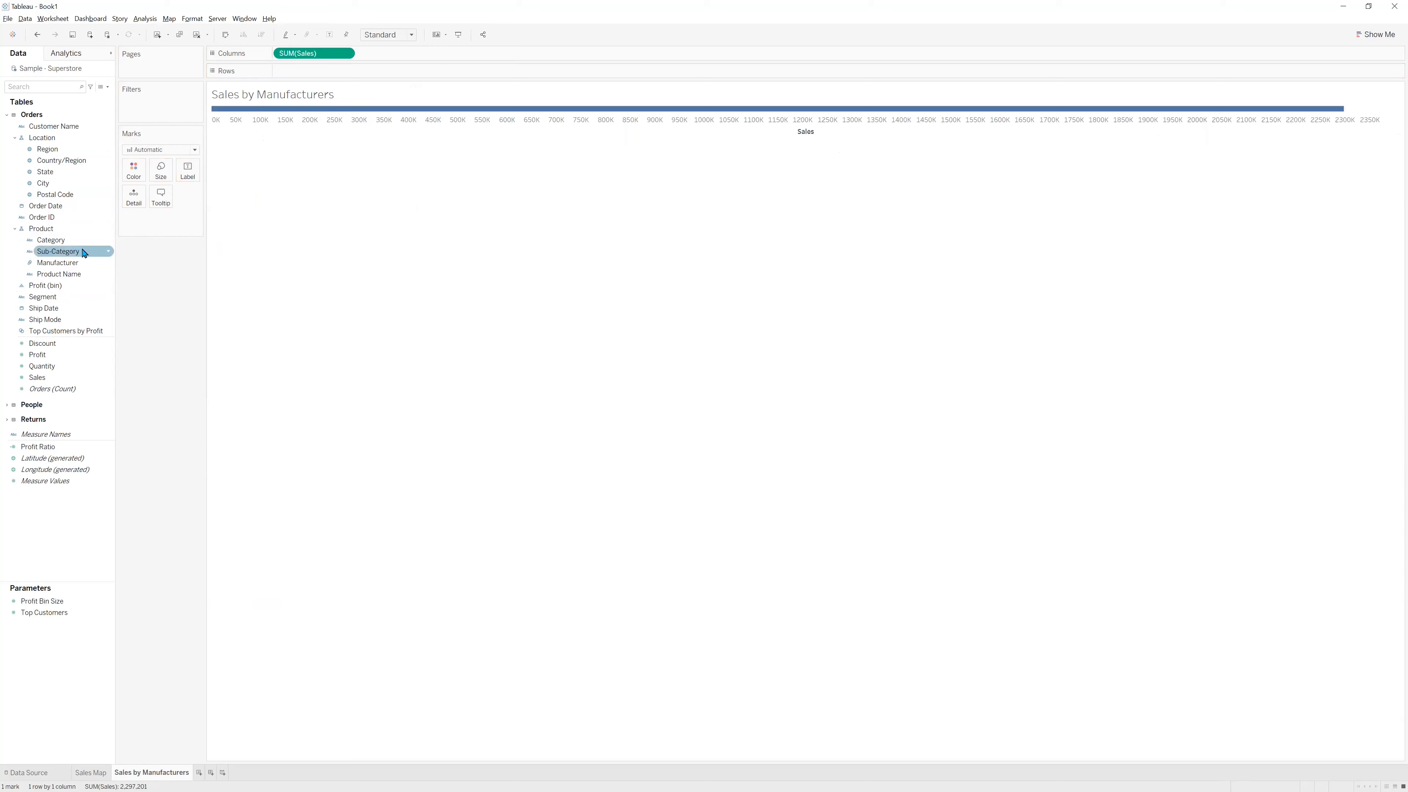
Place Category on the Rows shelf and drill down its hierarchy through Sub-Category to Manufacturer.
drag(54, 242, 318, 72)
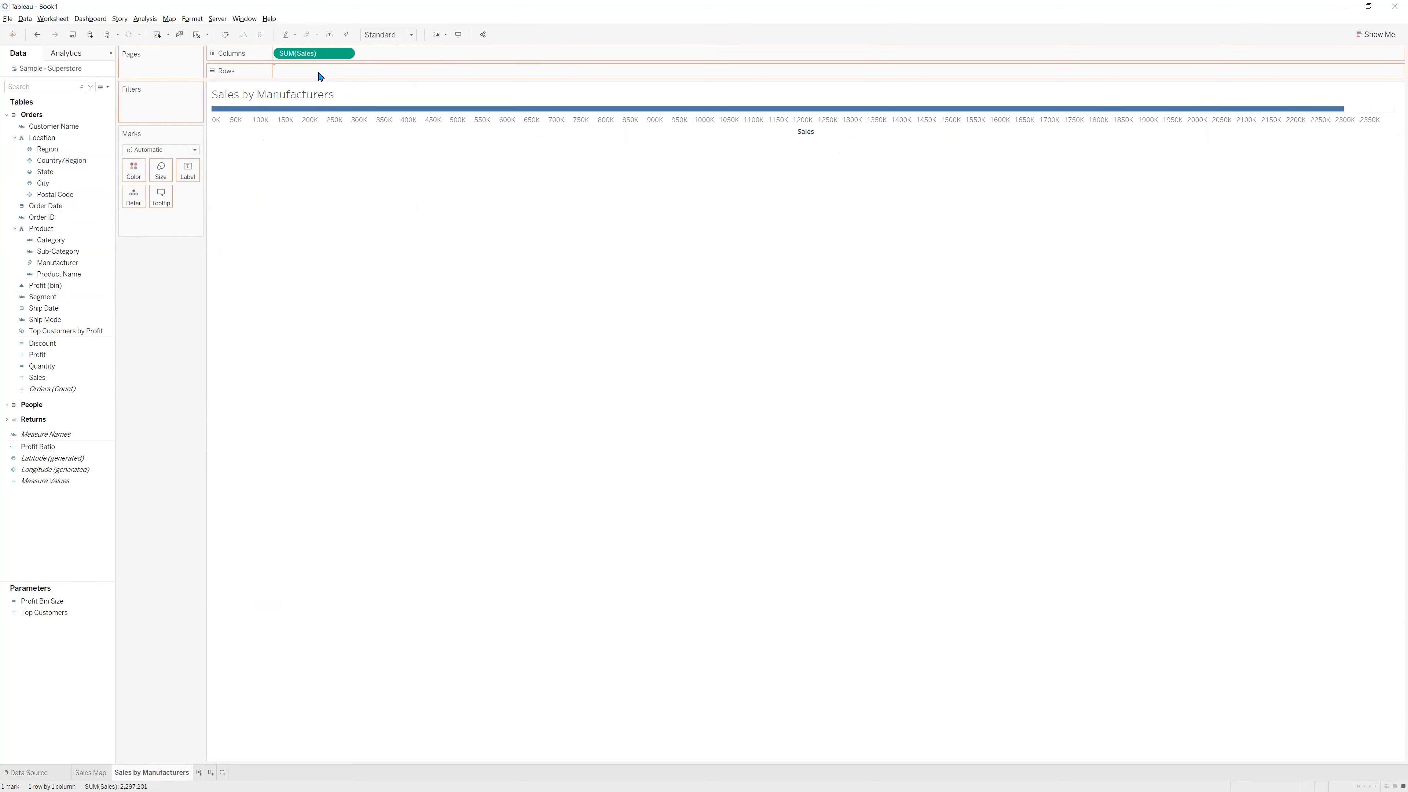
click(281, 71)
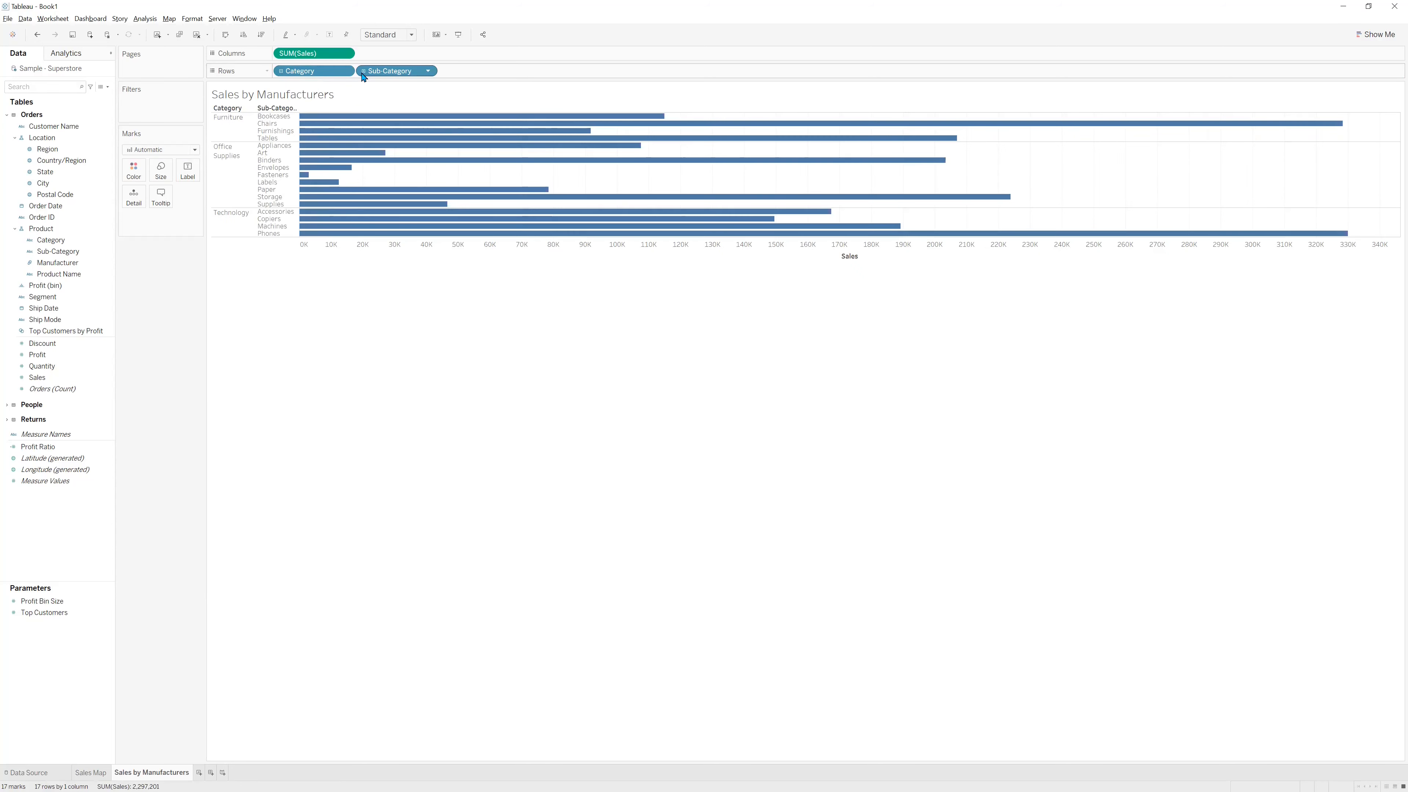
click(363, 71)
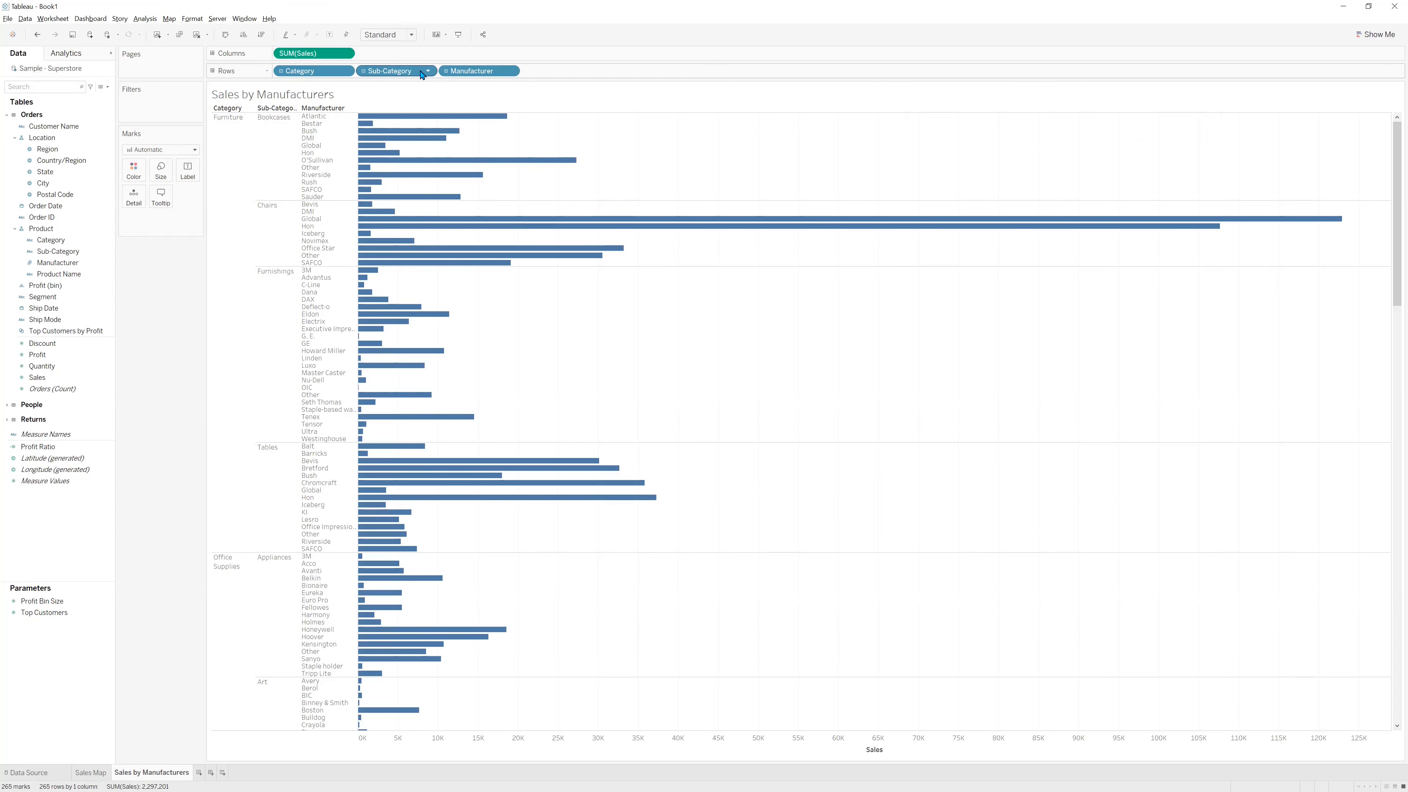
Remove Sub-Category from the Rows shelf, leaving Category and Manufacturer.
drag(417, 74, 426, 76)
click(429, 73)
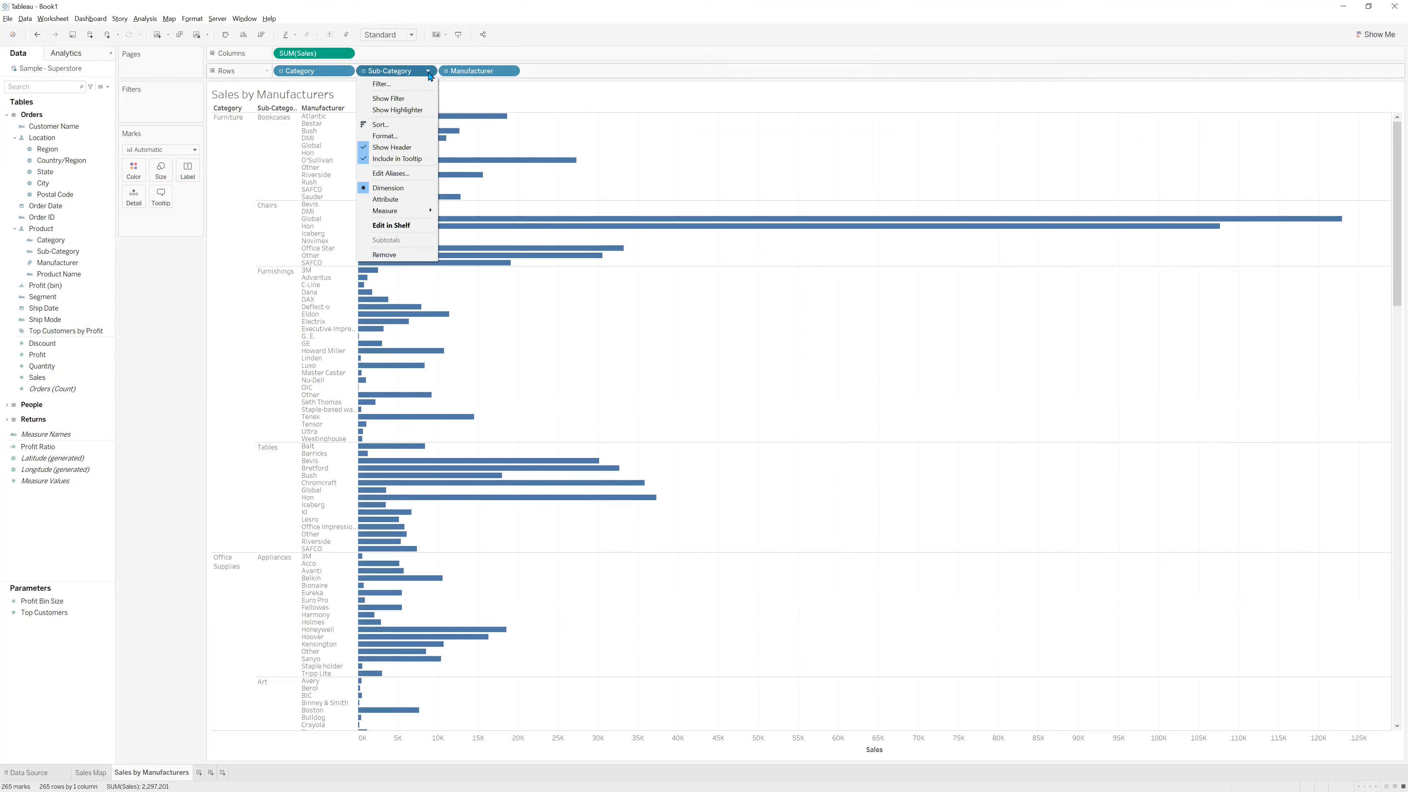
click(391, 256)
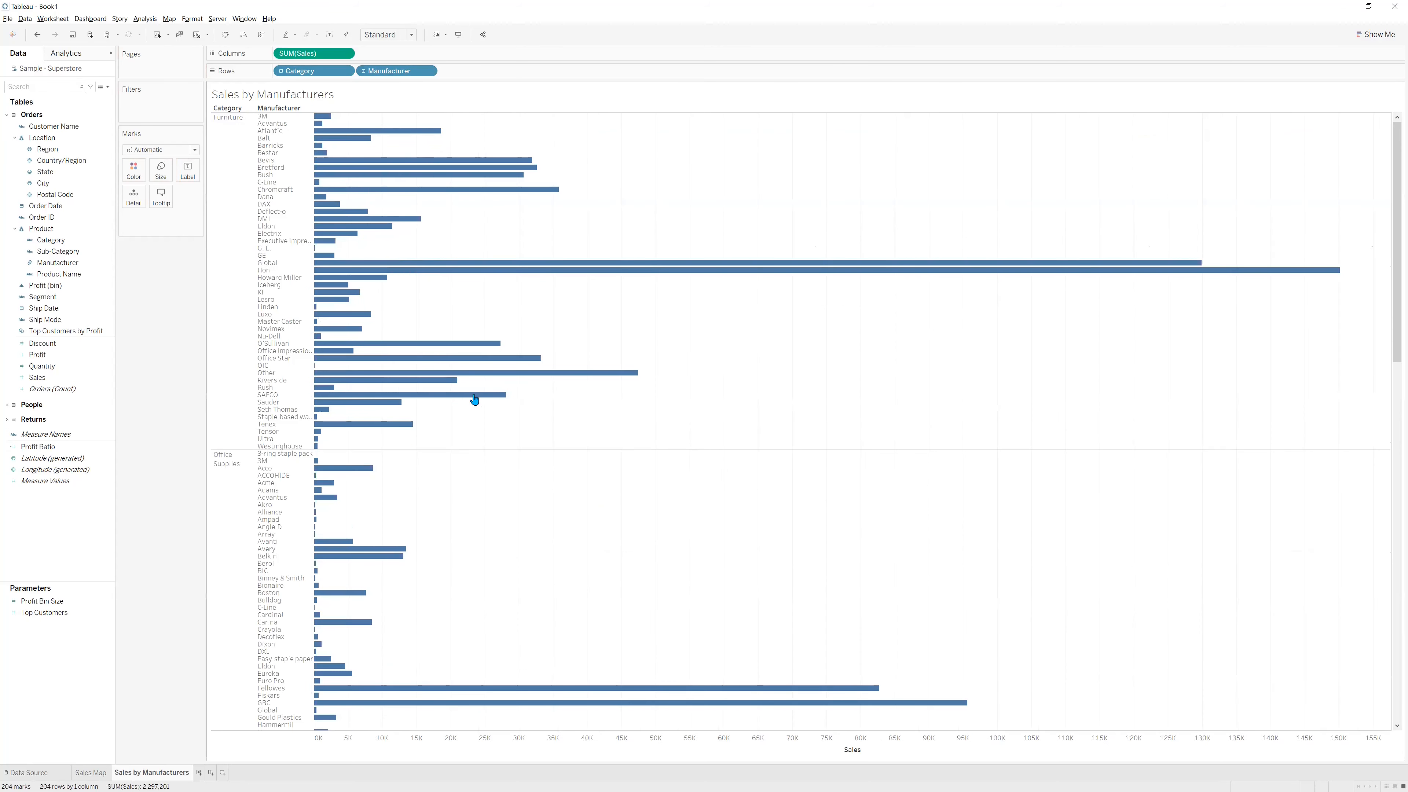
mouse_move(342, 330)
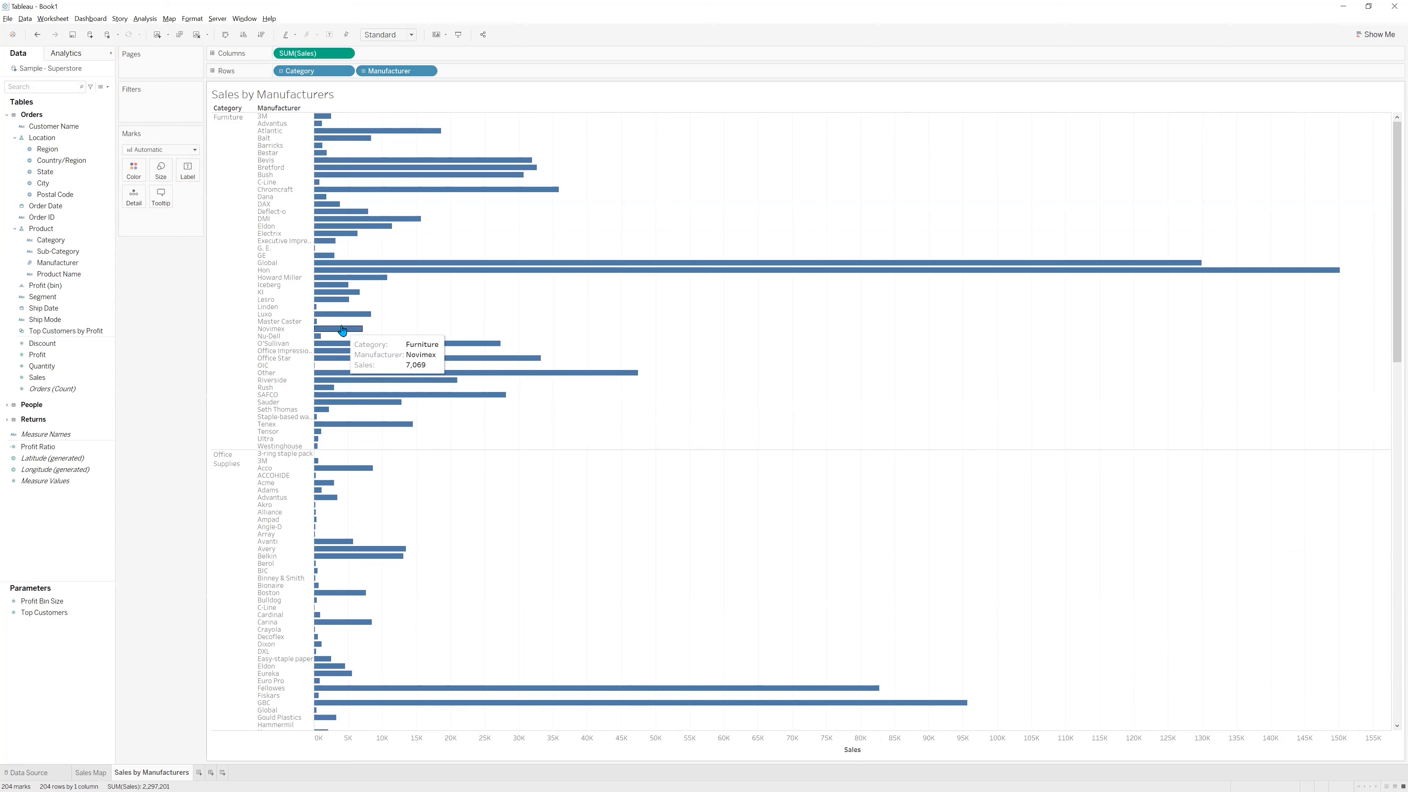
Check the next task in the Word list, then return to Tableau and color the bars by Profit.
key(alt+Tab)
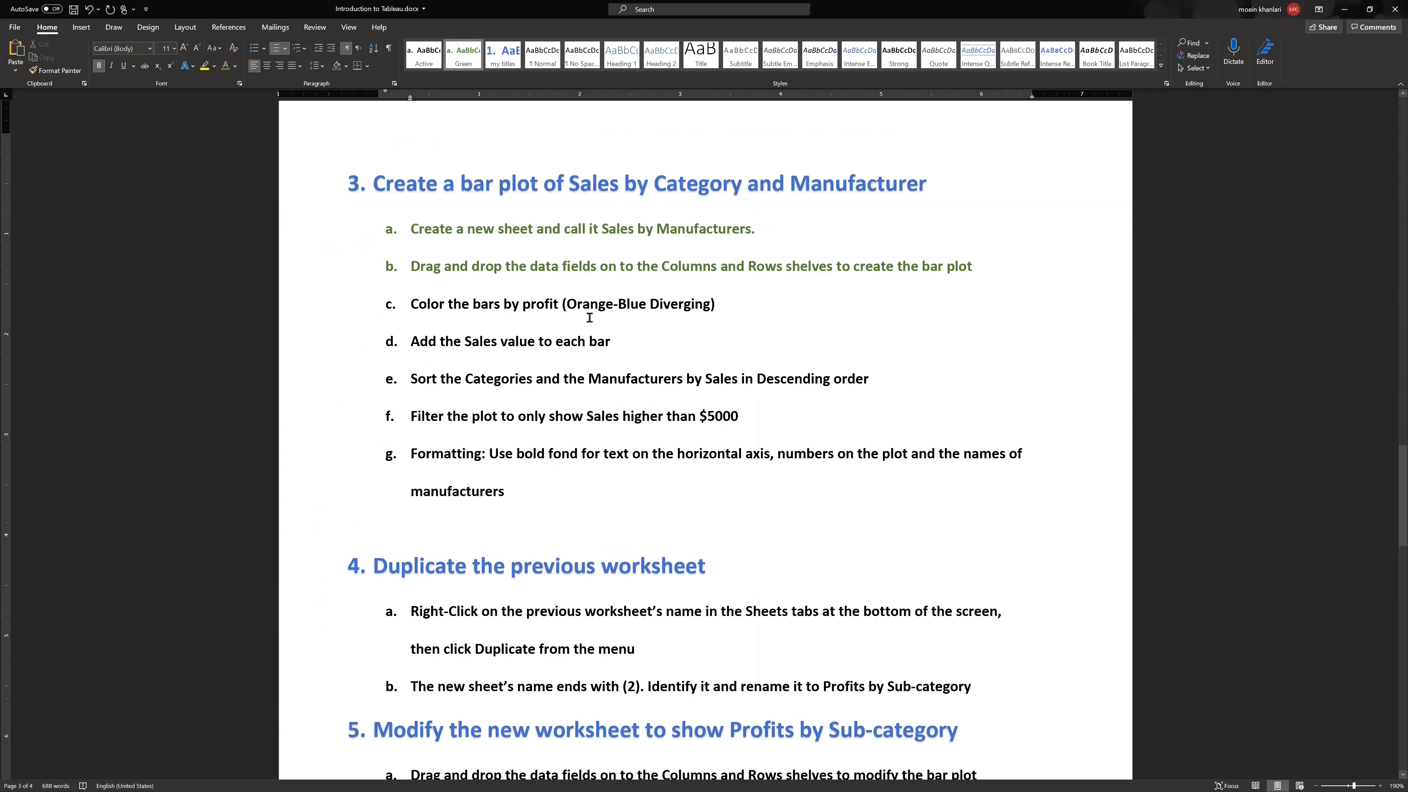
key(alt+Tab)
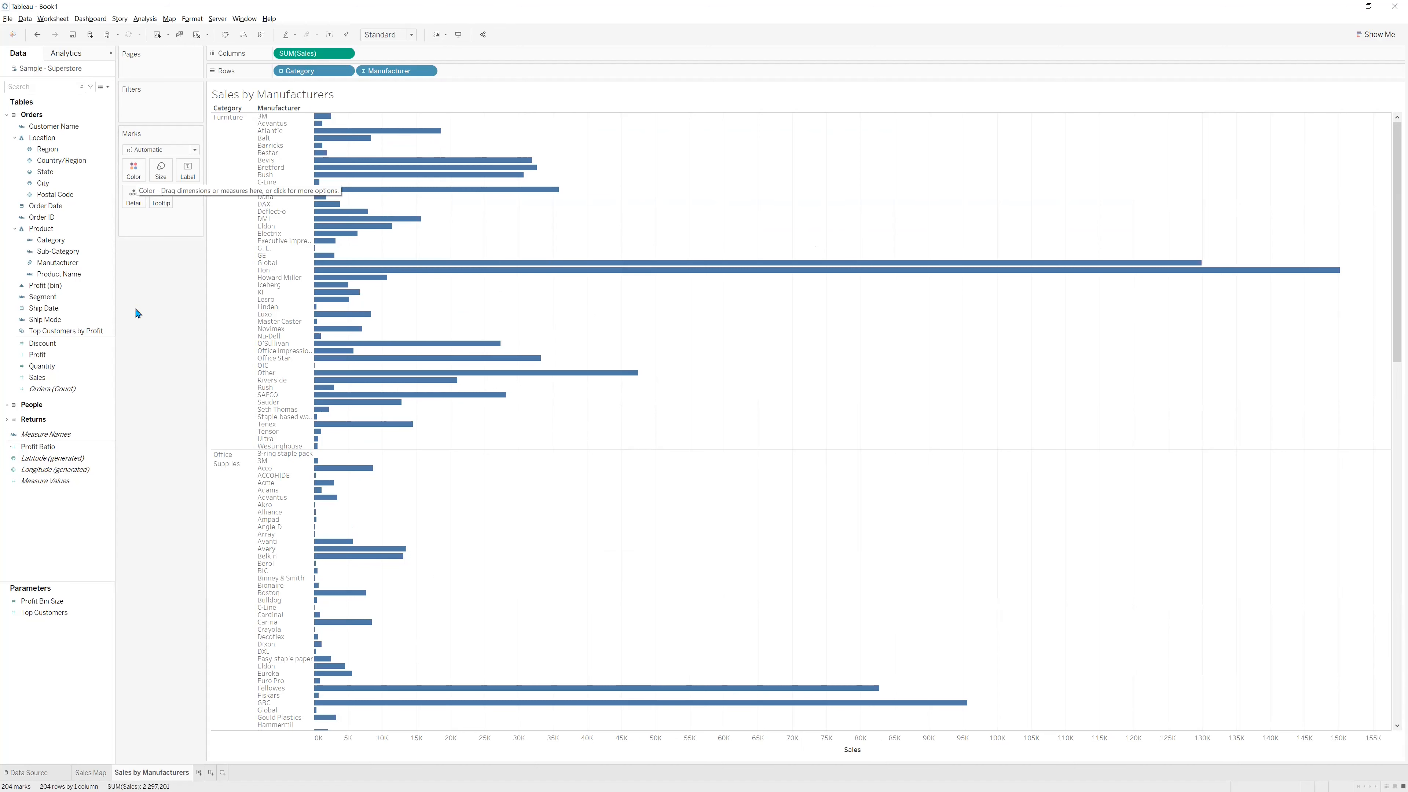
click(41, 355)
drag(34, 358, 133, 174)
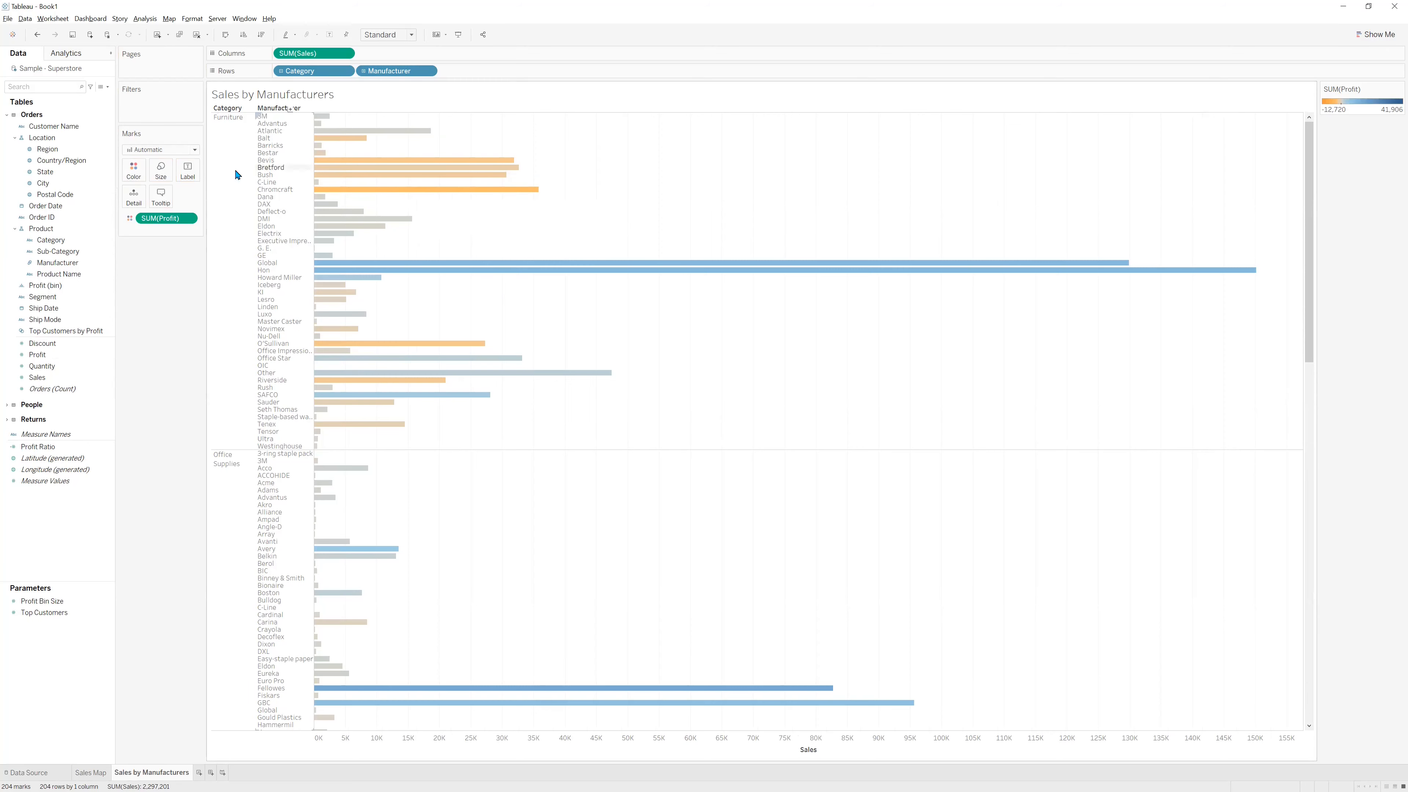
Apply the Red-Green Diverging palette to the Profit colors of the bars.
click(134, 169)
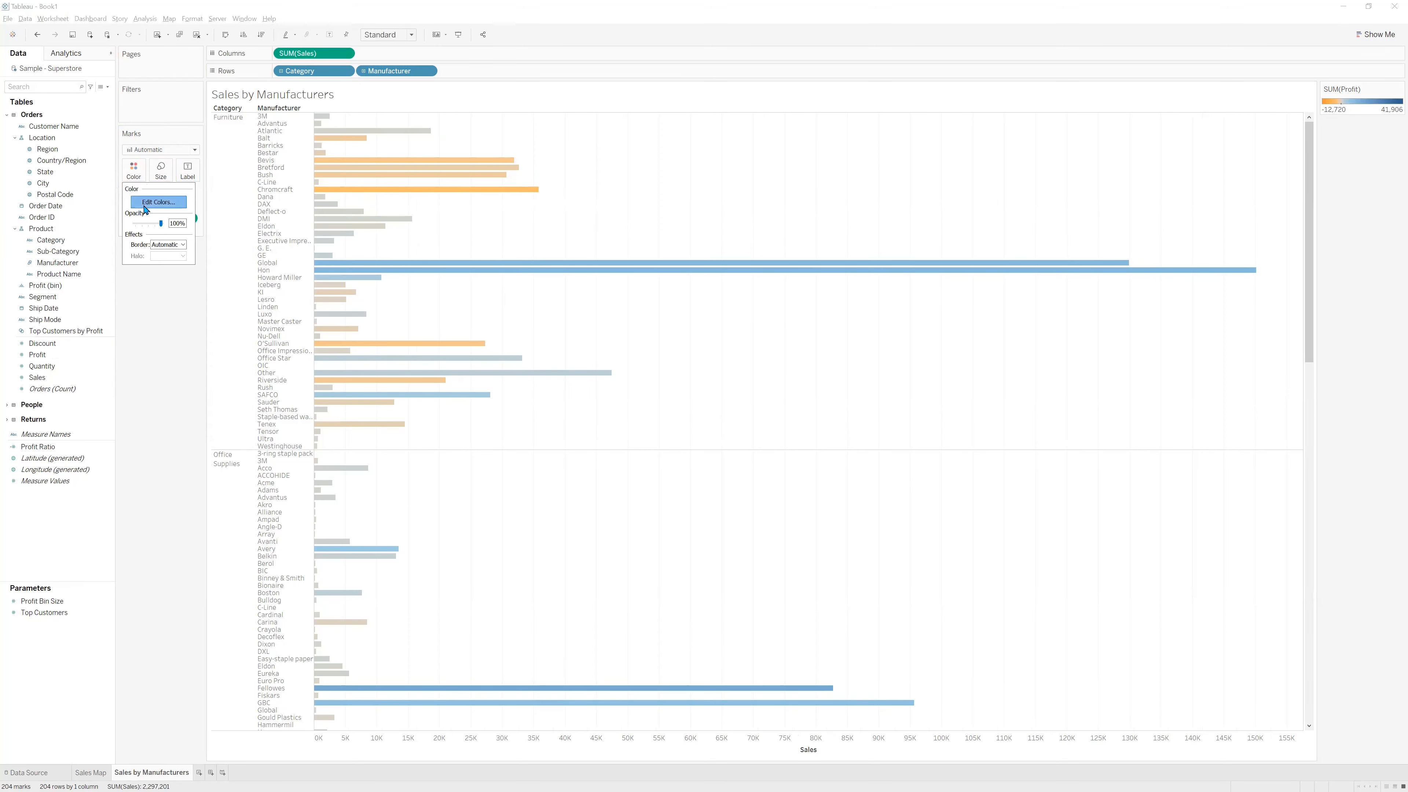
click(158, 202)
click(698, 362)
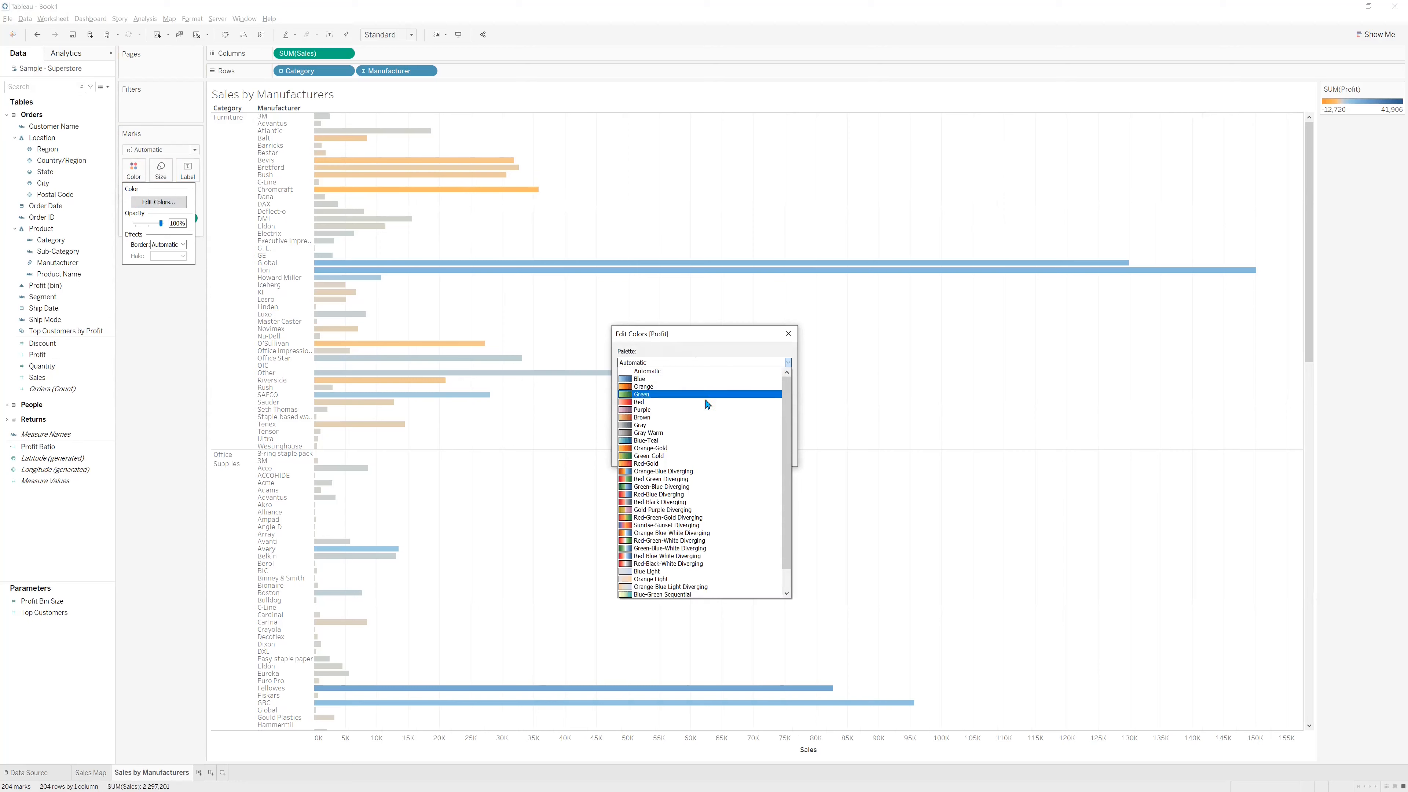
click(707, 479)
click(692, 457)
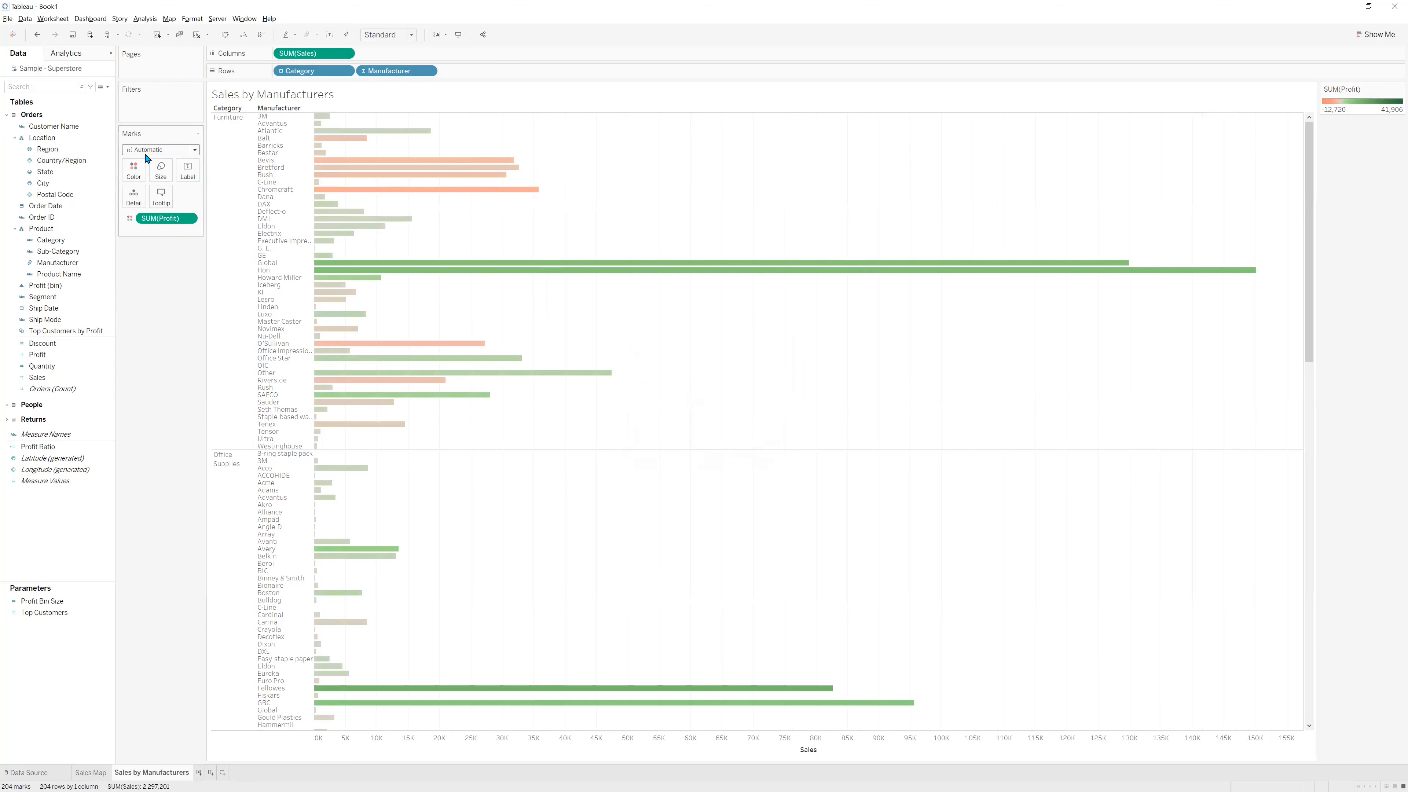
Change the palette of the Profit colors to Orange-Blue Diverging.
click(133, 169)
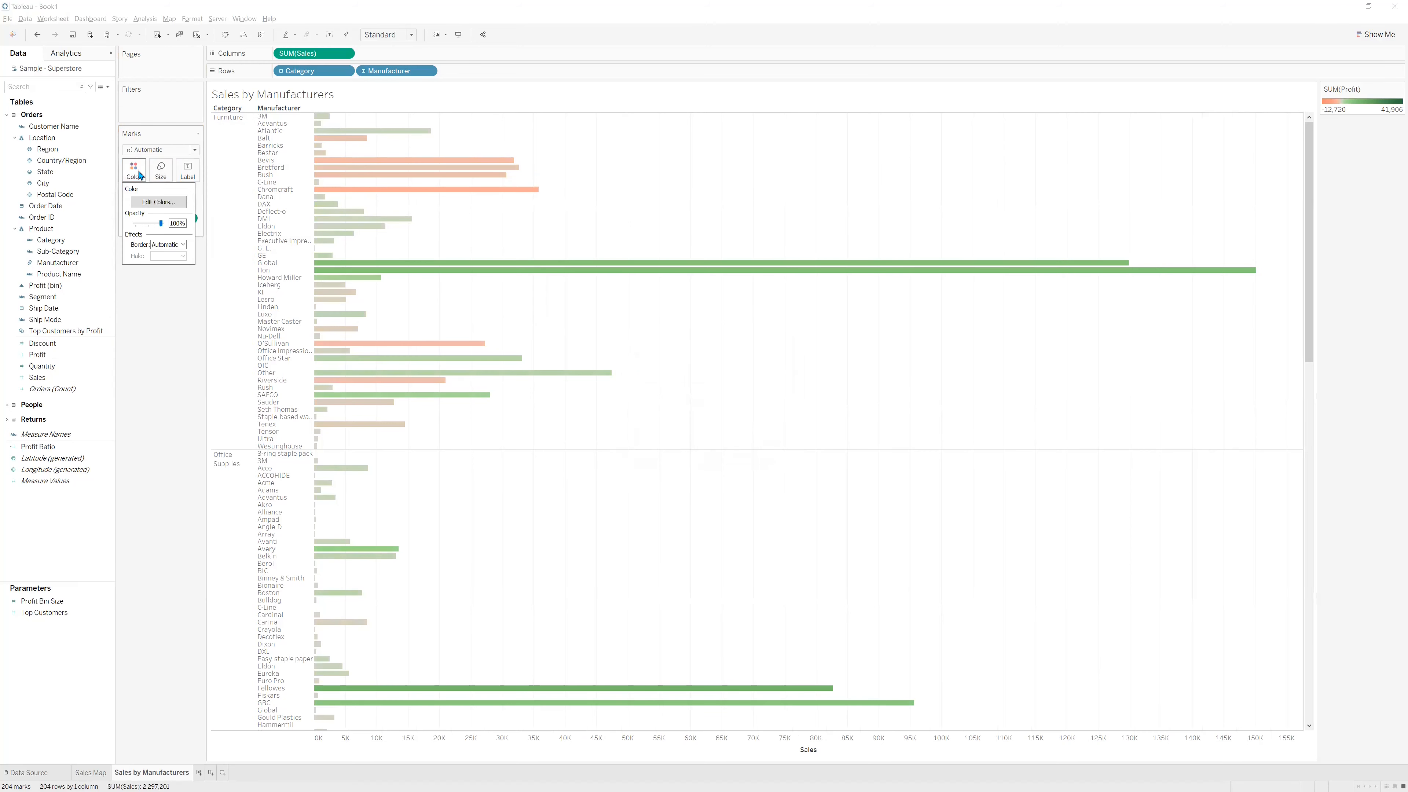
click(158, 202)
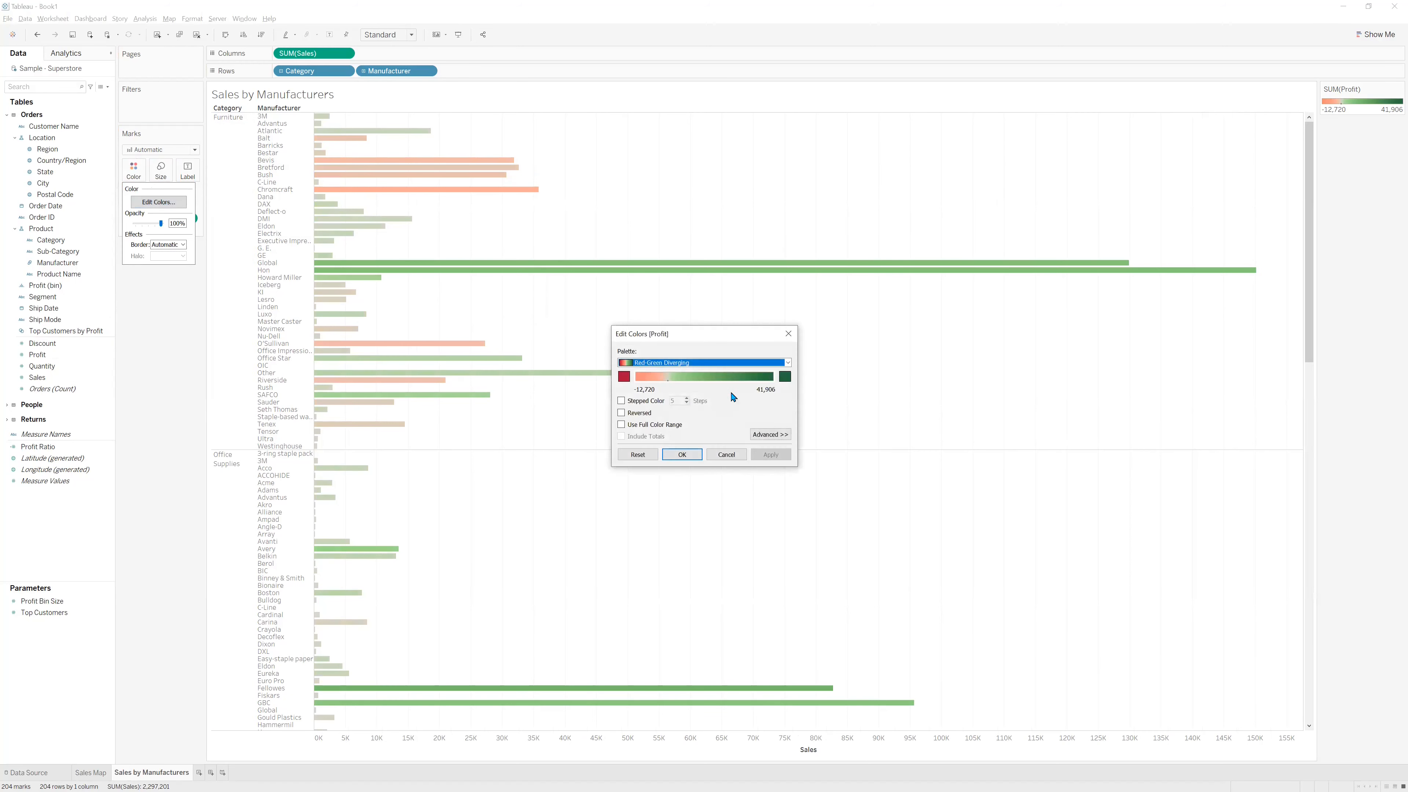
click(724, 369)
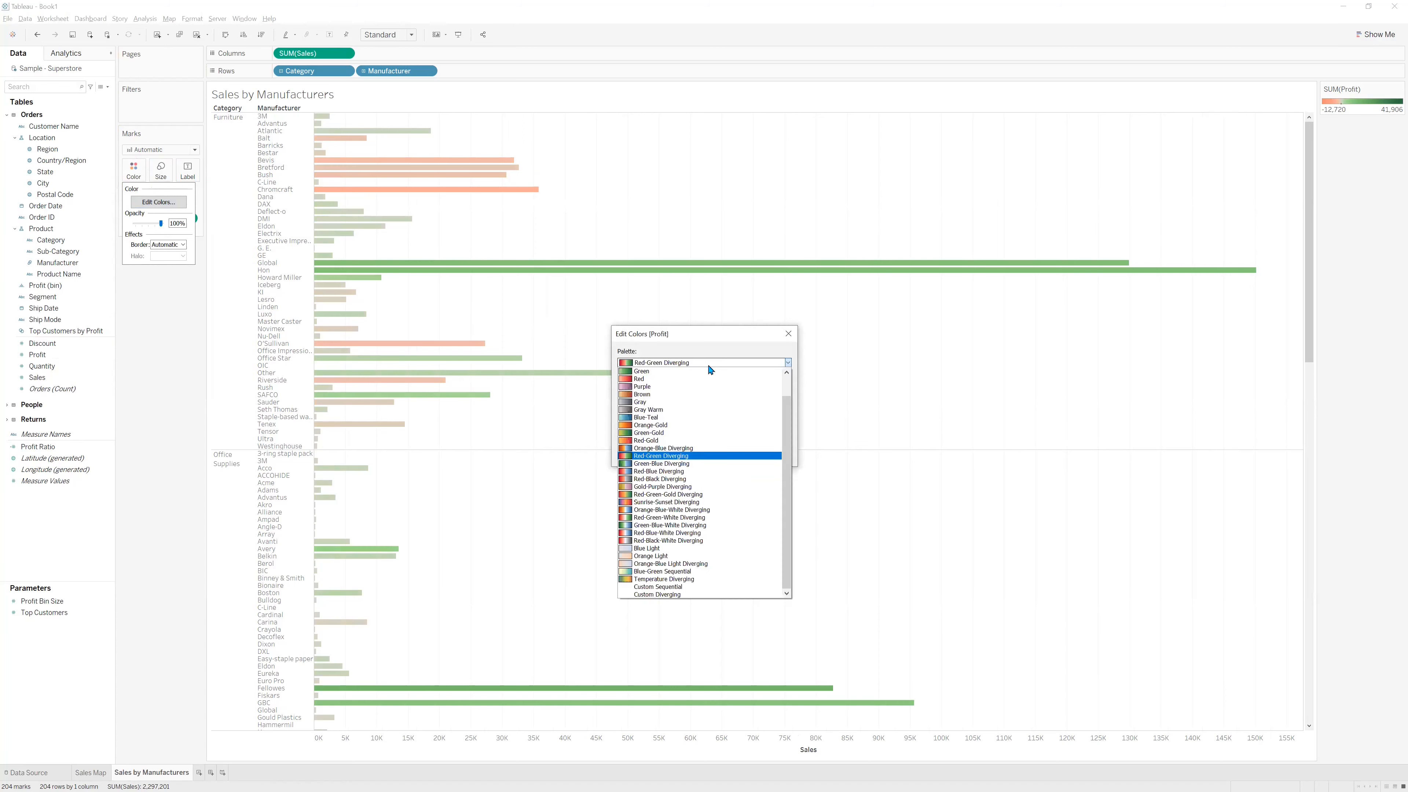
click(671, 449)
click(683, 452)
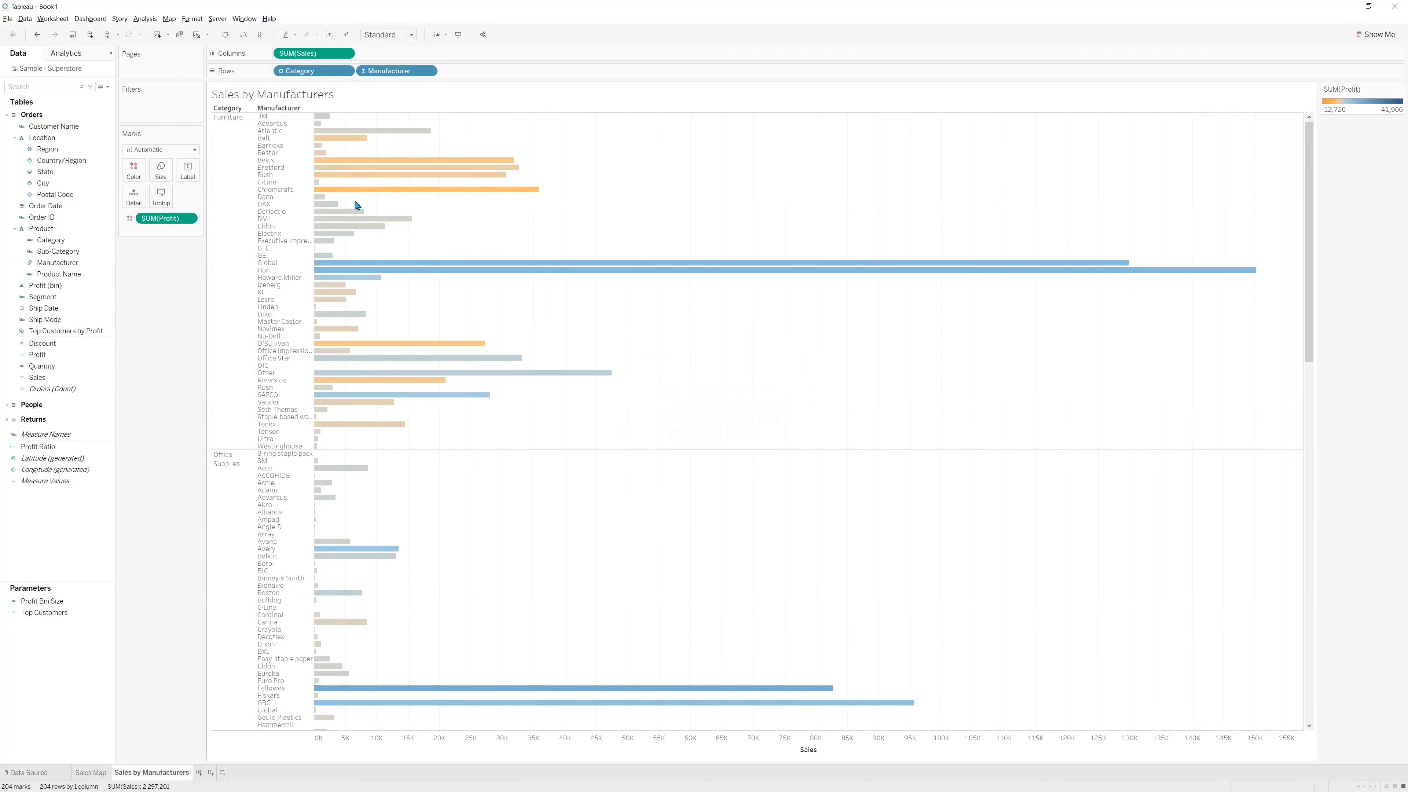
Switch to Word and mark the task about coloring the bars by profit as done with the Green style.
key(alt+Tab)
click(473, 303)
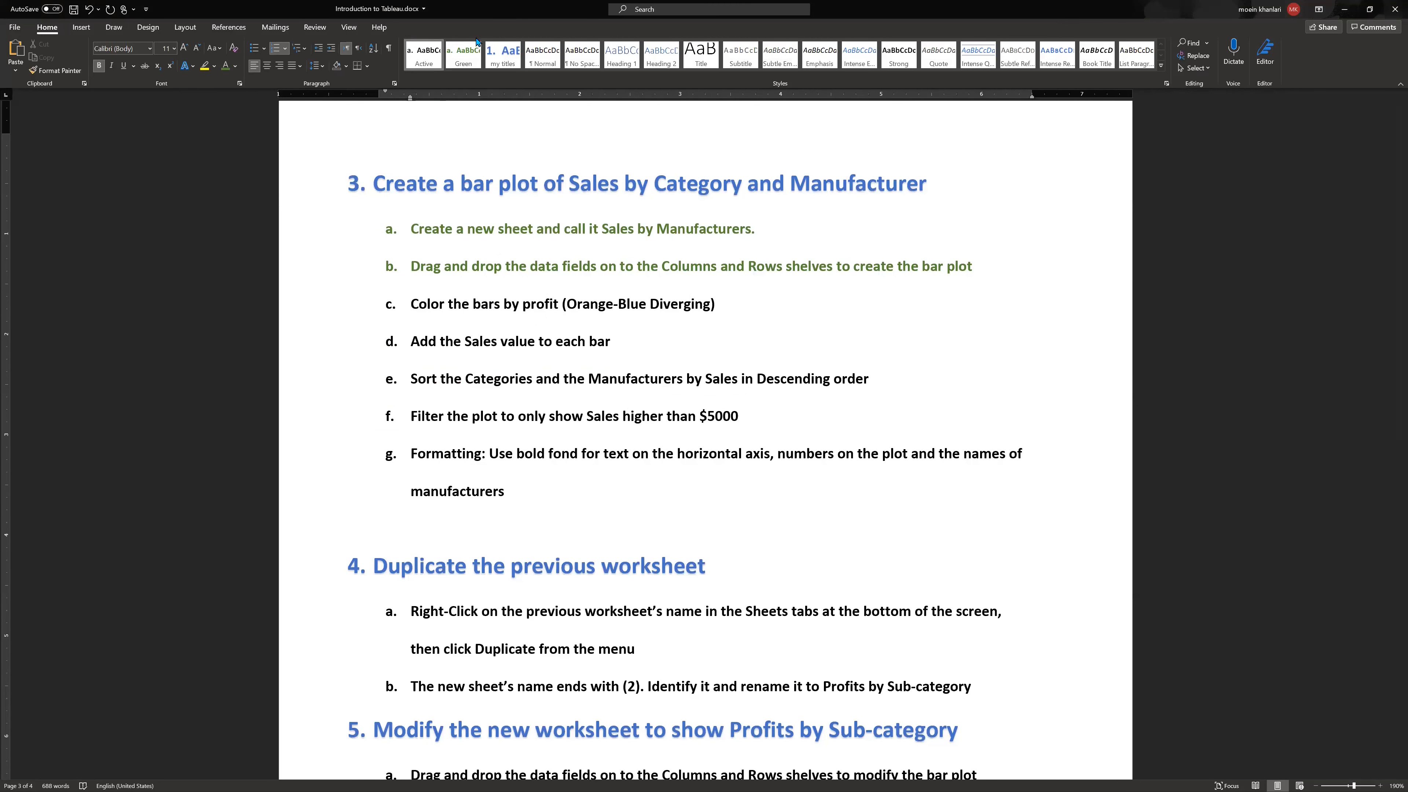
click(472, 53)
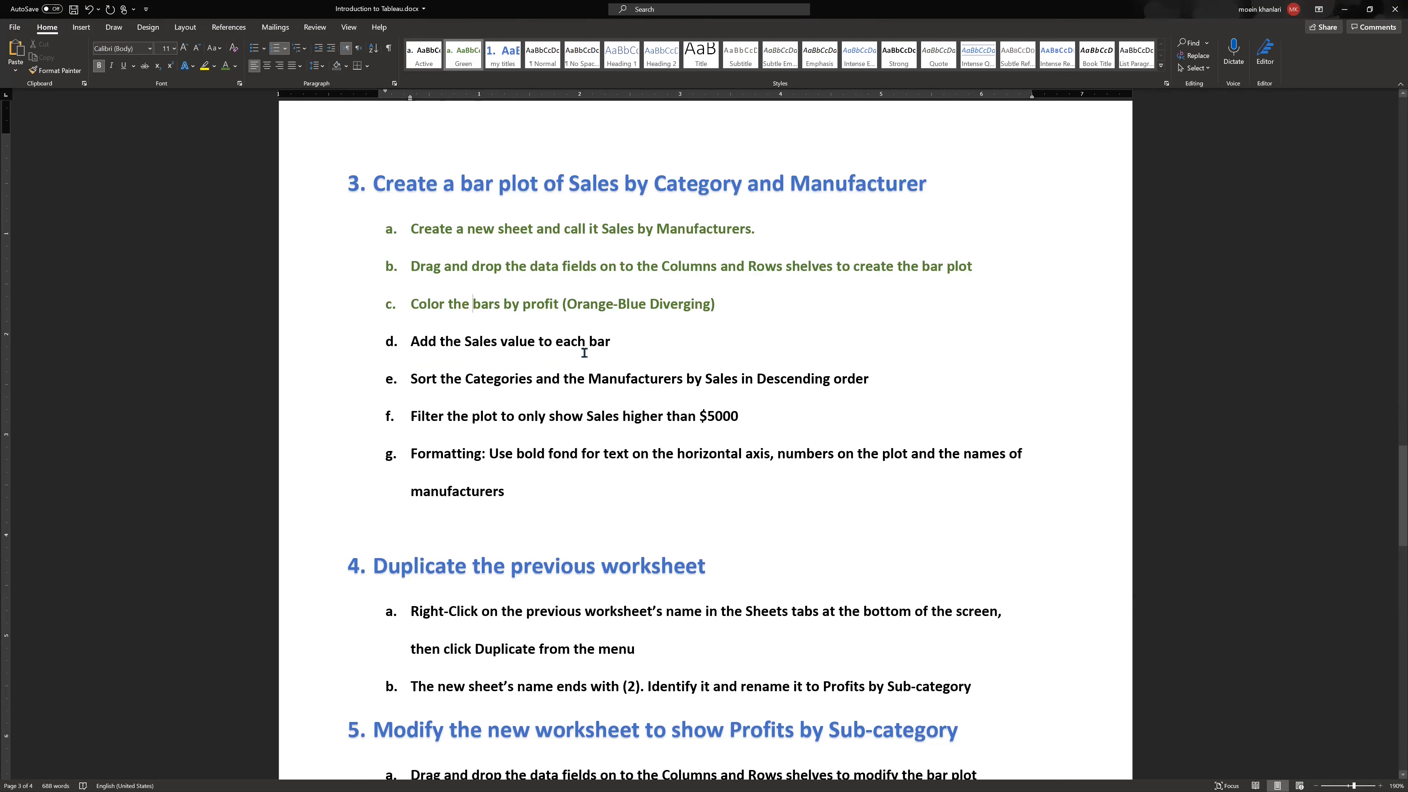
Return to Tableau and label each bar with its Sales value.
key(alt+Tab)
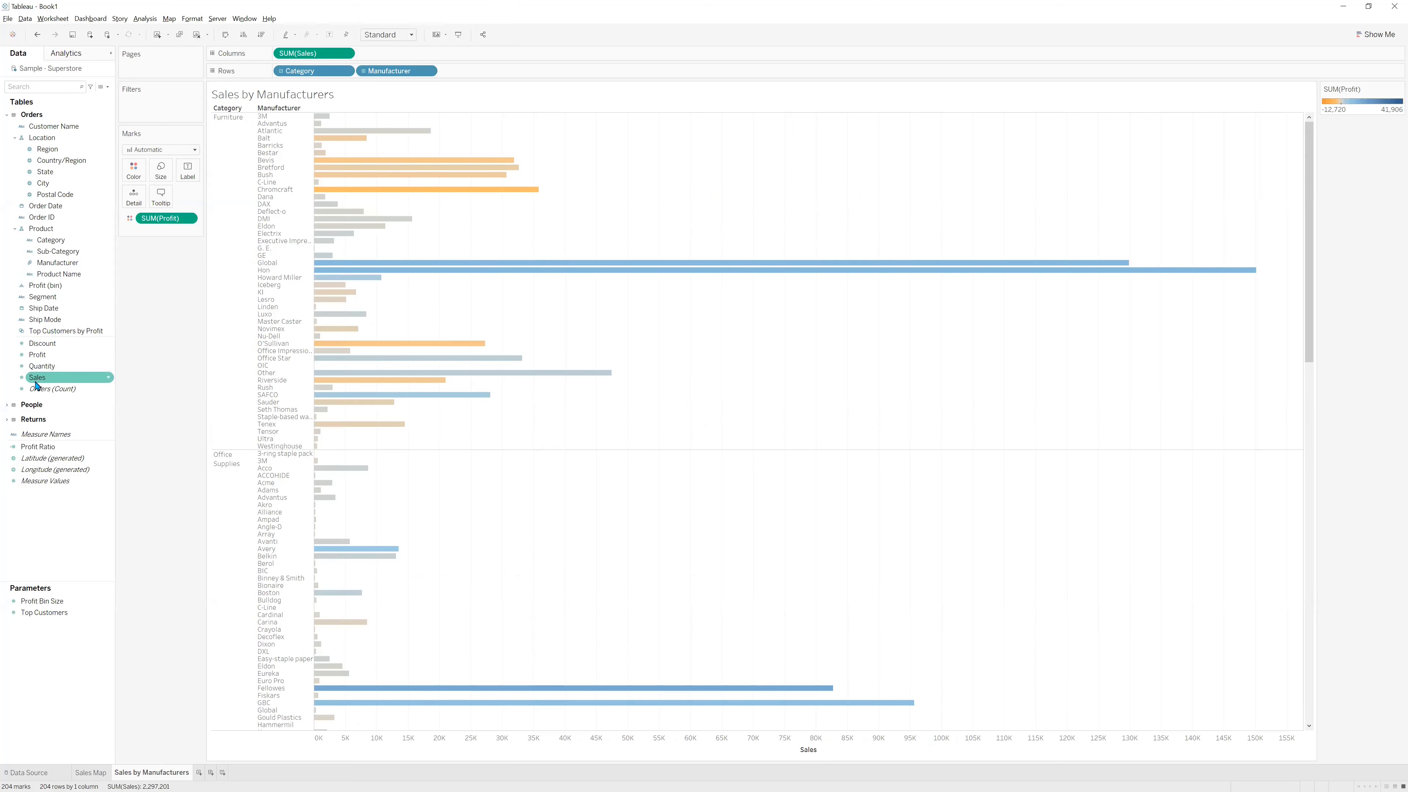
drag(35, 382, 155, 320)
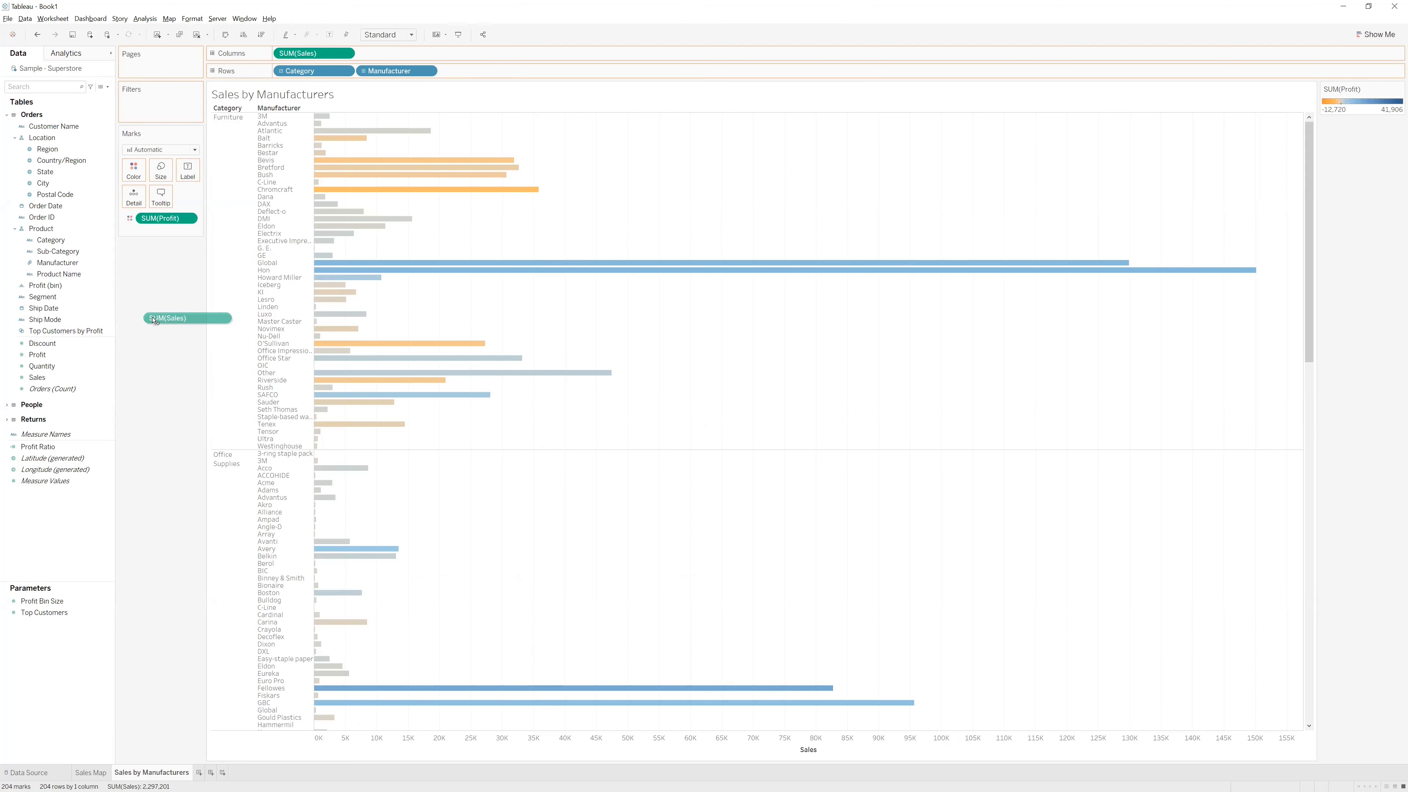
drag(155, 320, 189, 176)
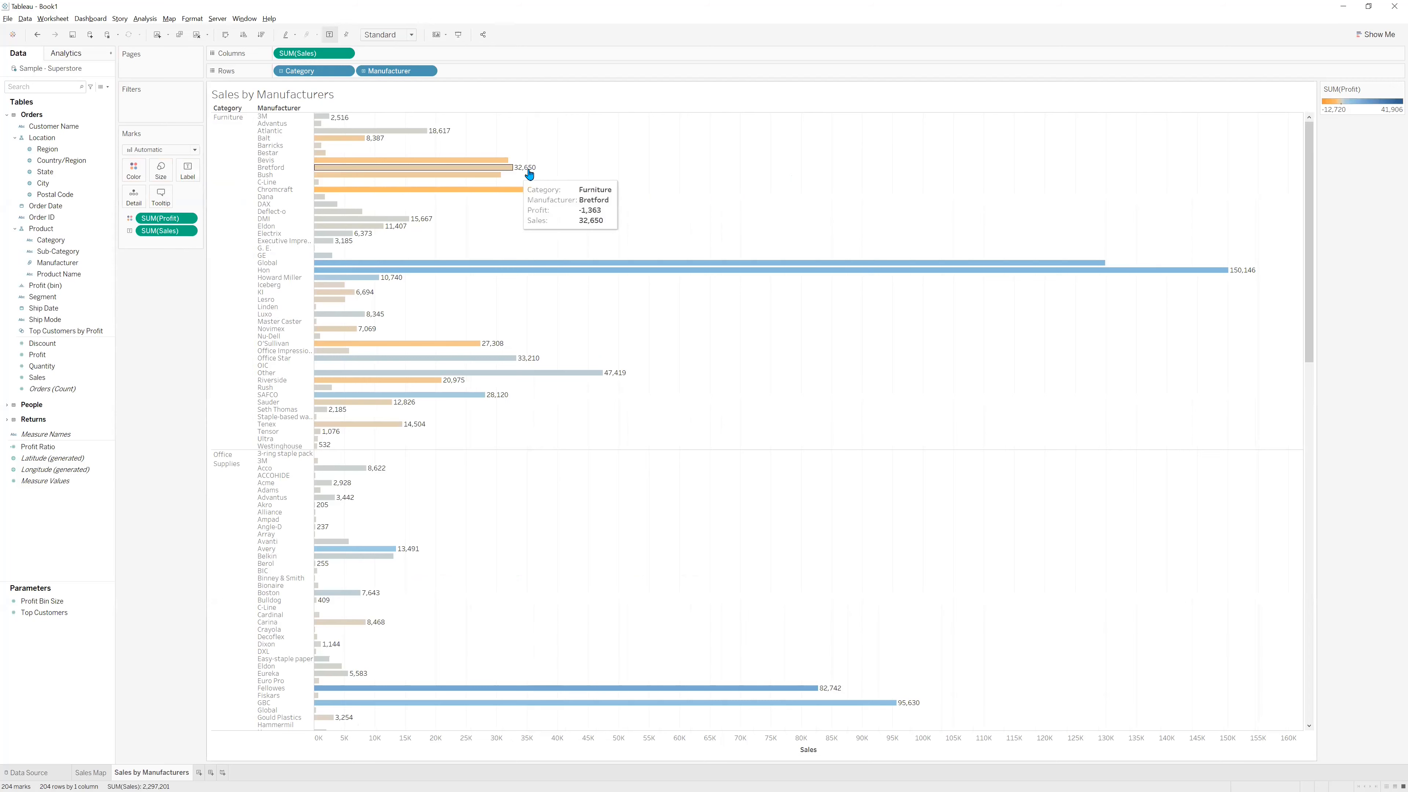
mouse_move(366, 239)
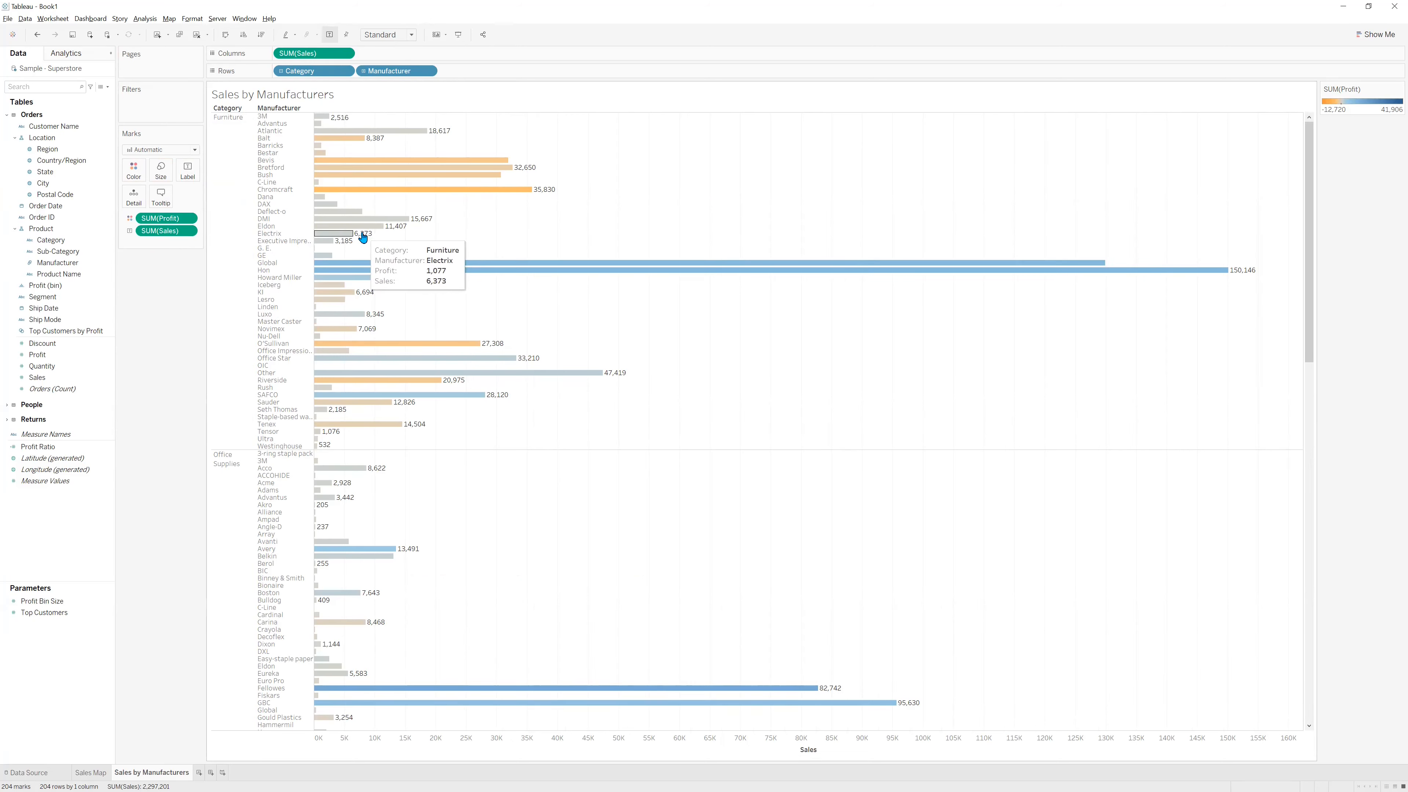
Switch to Word and mark the task about adding the Sales value to each bar with the Green style.
key(alt+Tab)
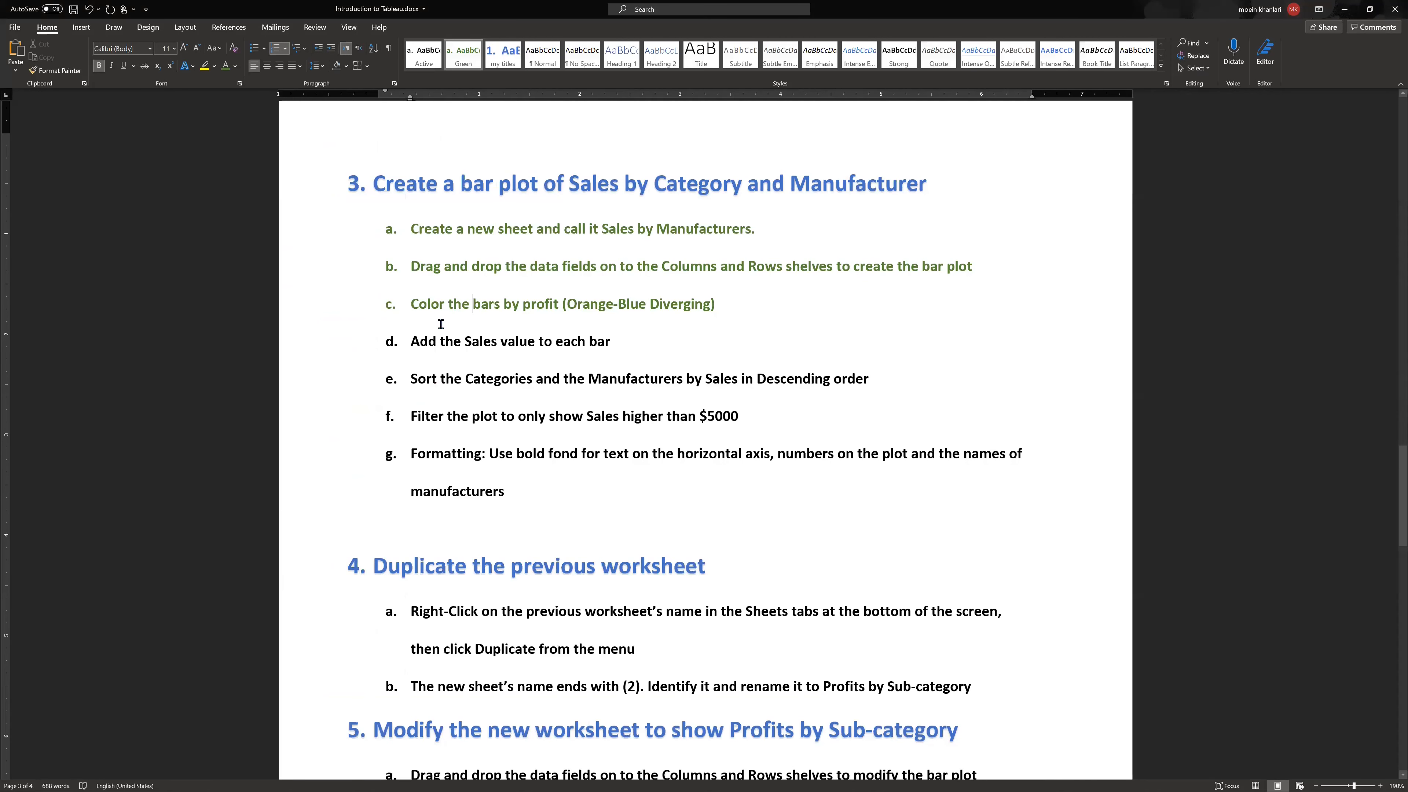
click(449, 336)
click(464, 56)
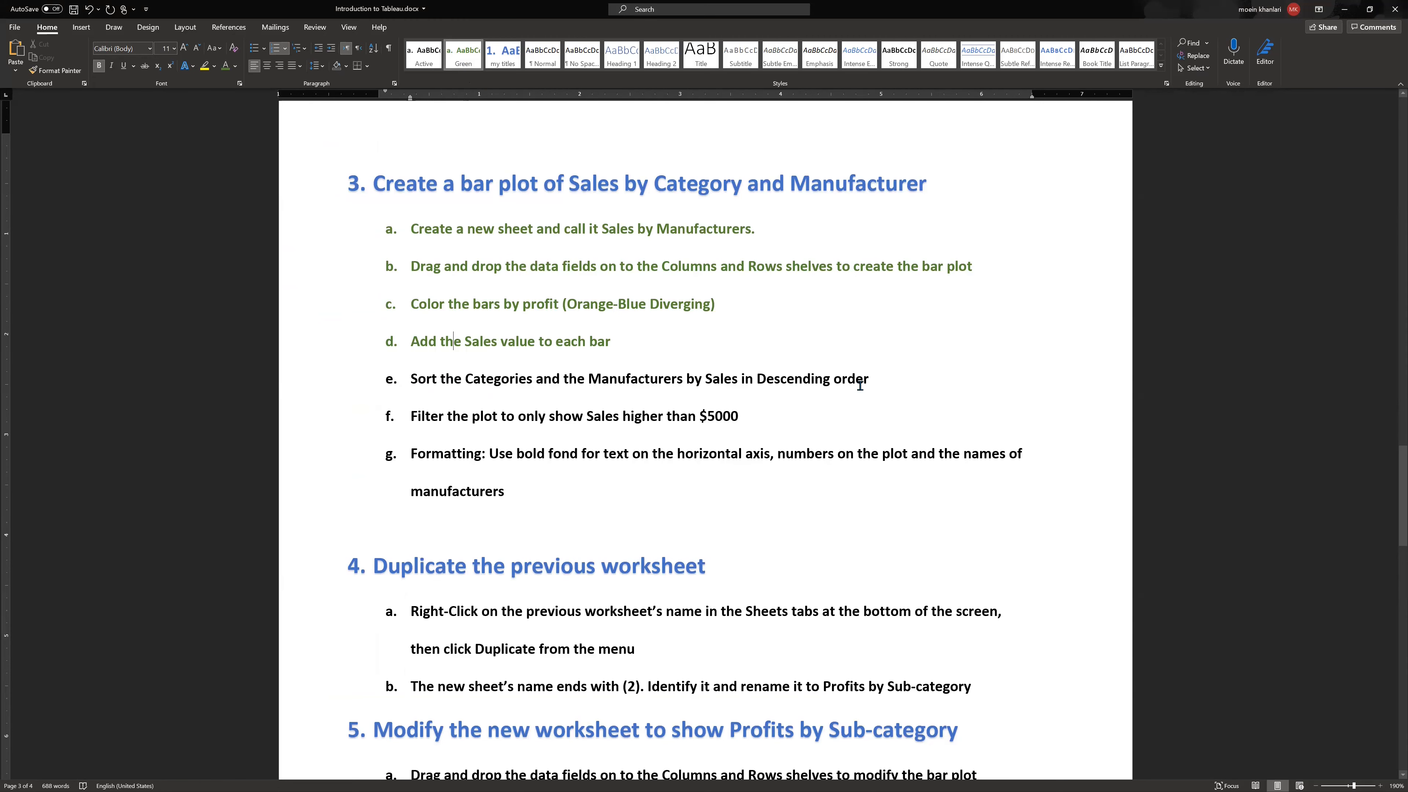
Return to Tableau and set the Category sort on the Rows shelf to Field in descending order.
key(alt+Tab)
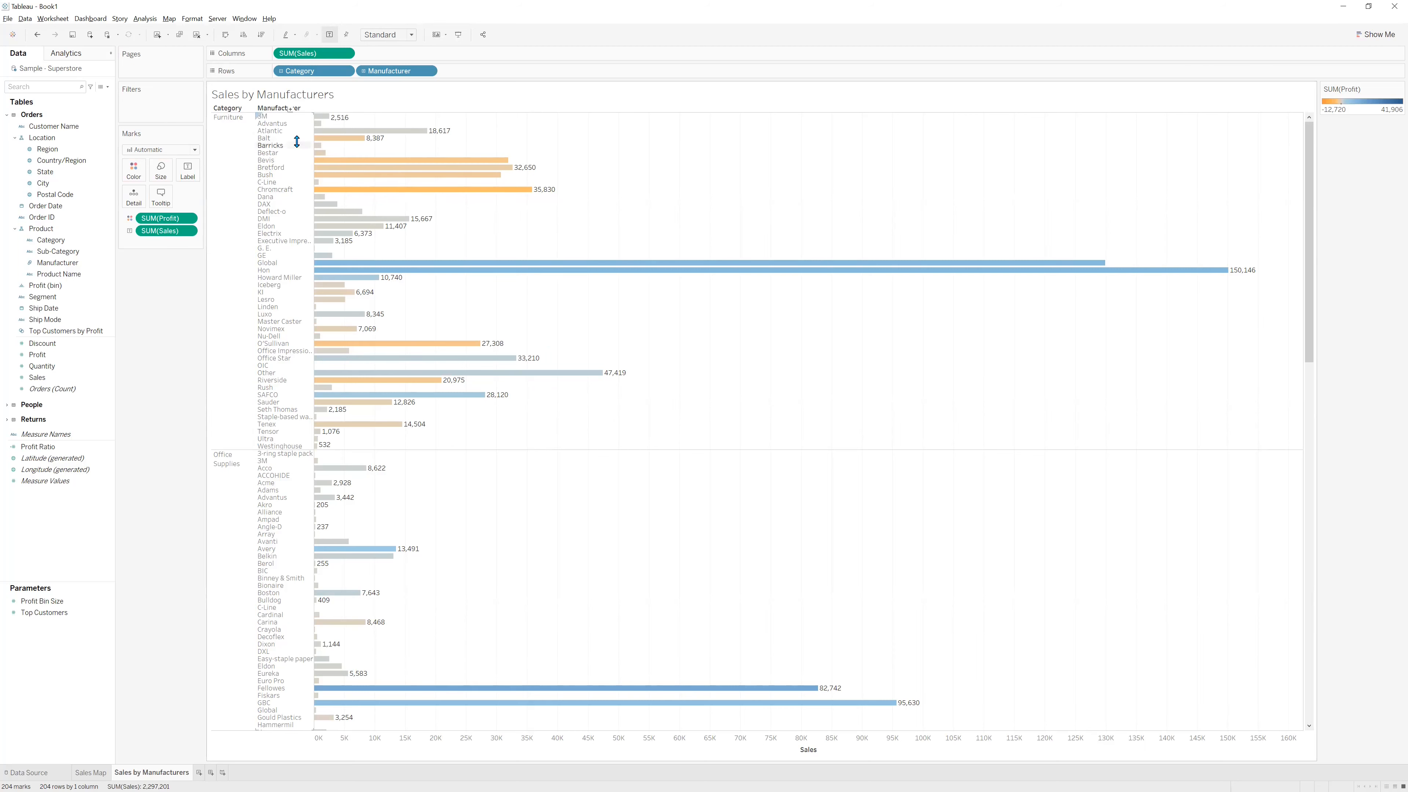
click(345, 71)
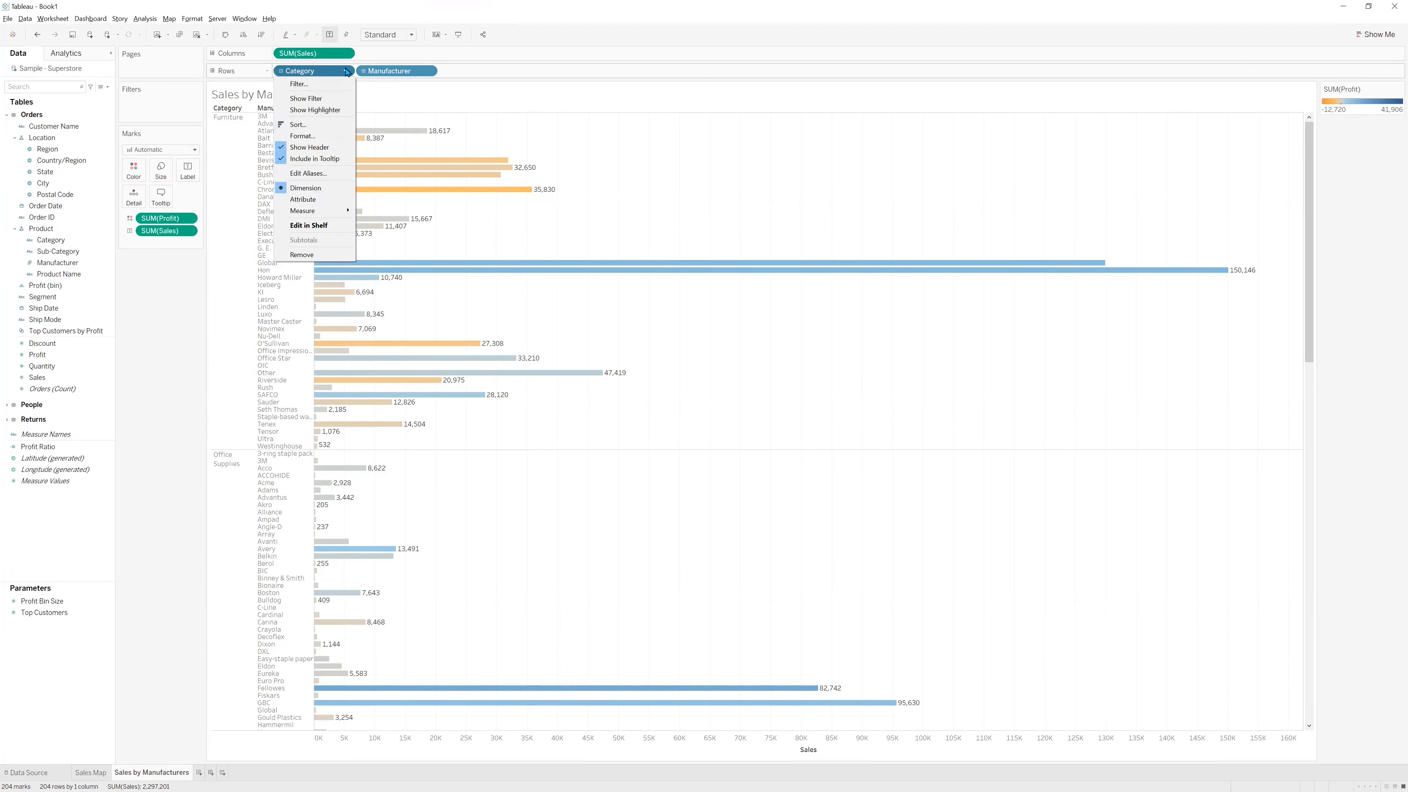
click(299, 130)
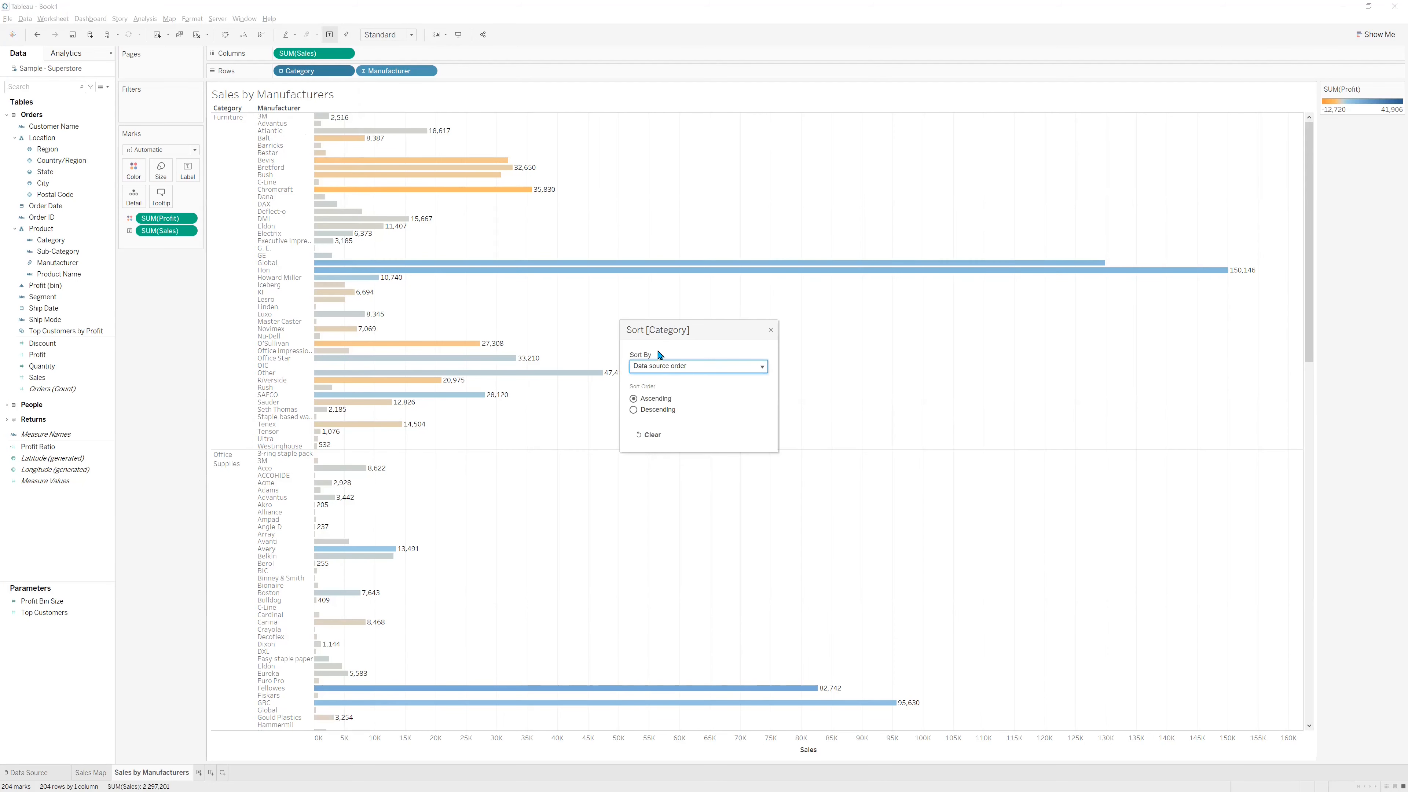
drag(682, 328, 650, 234)
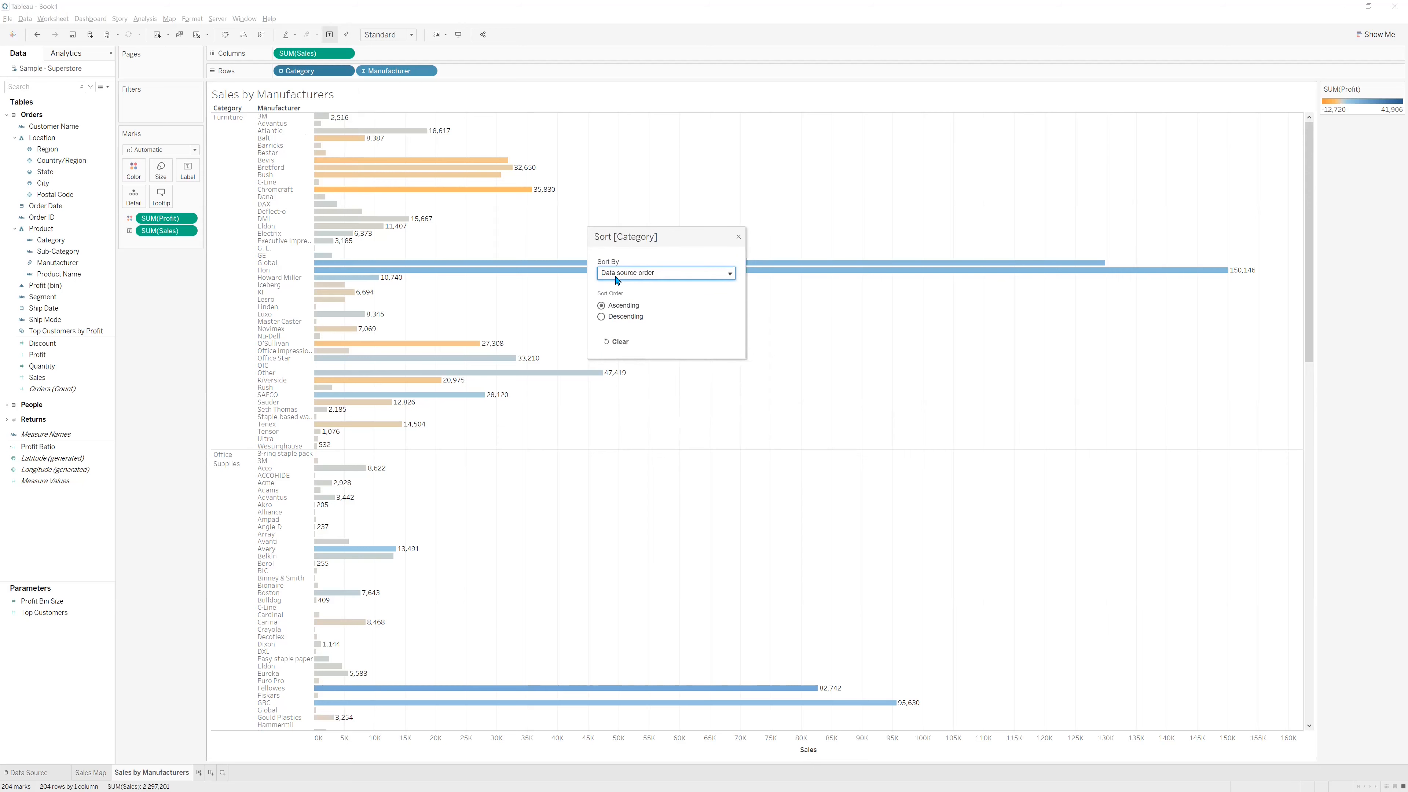
click(642, 277)
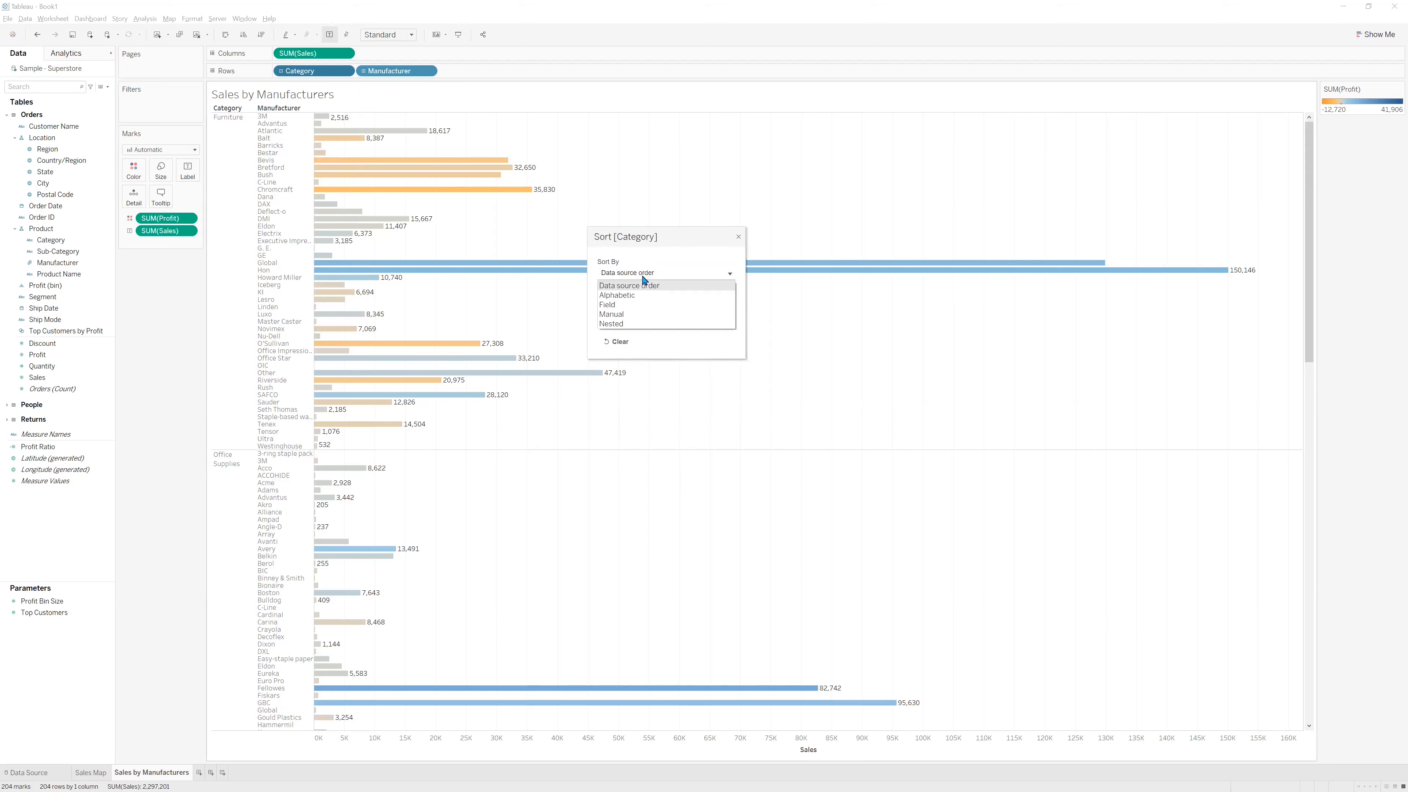
click(637, 309)
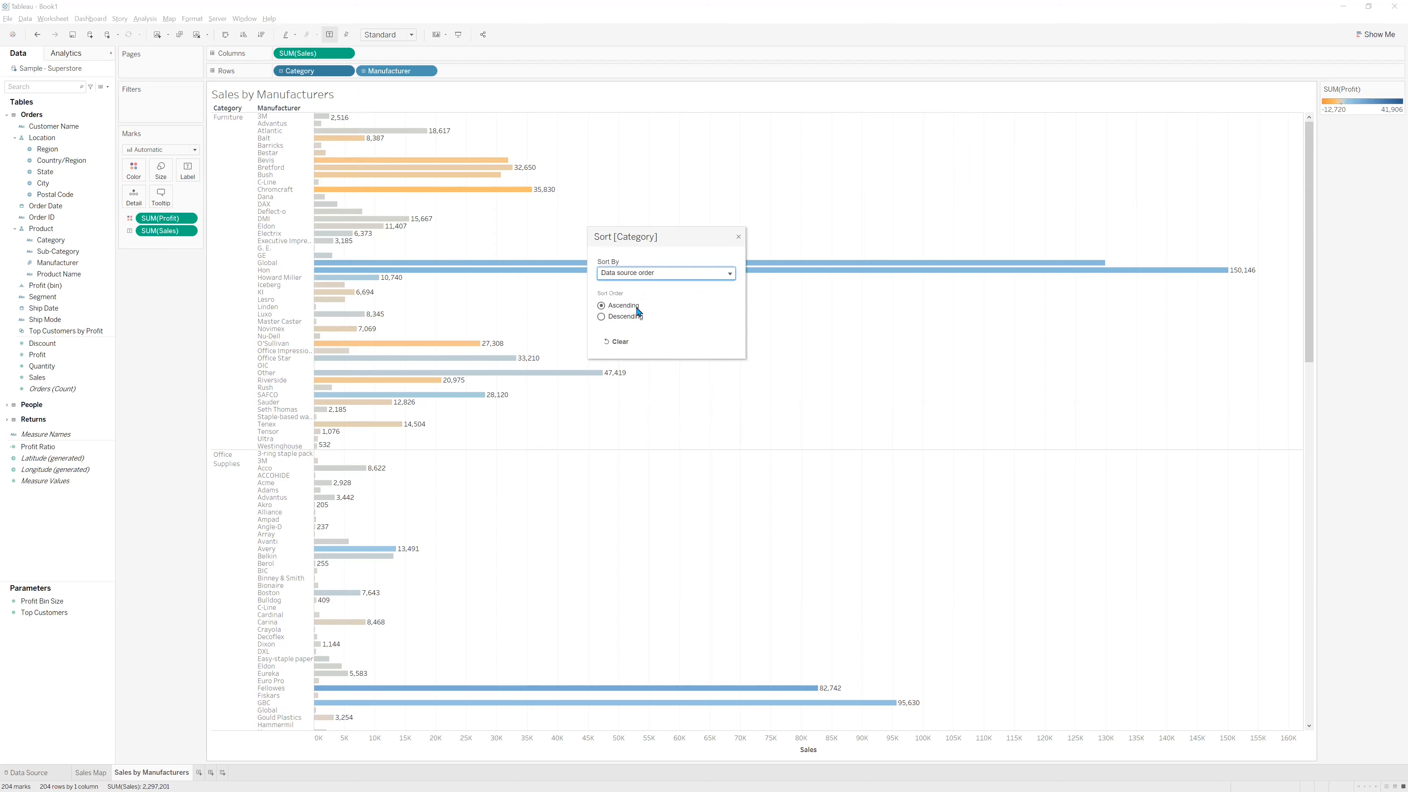
click(613, 319)
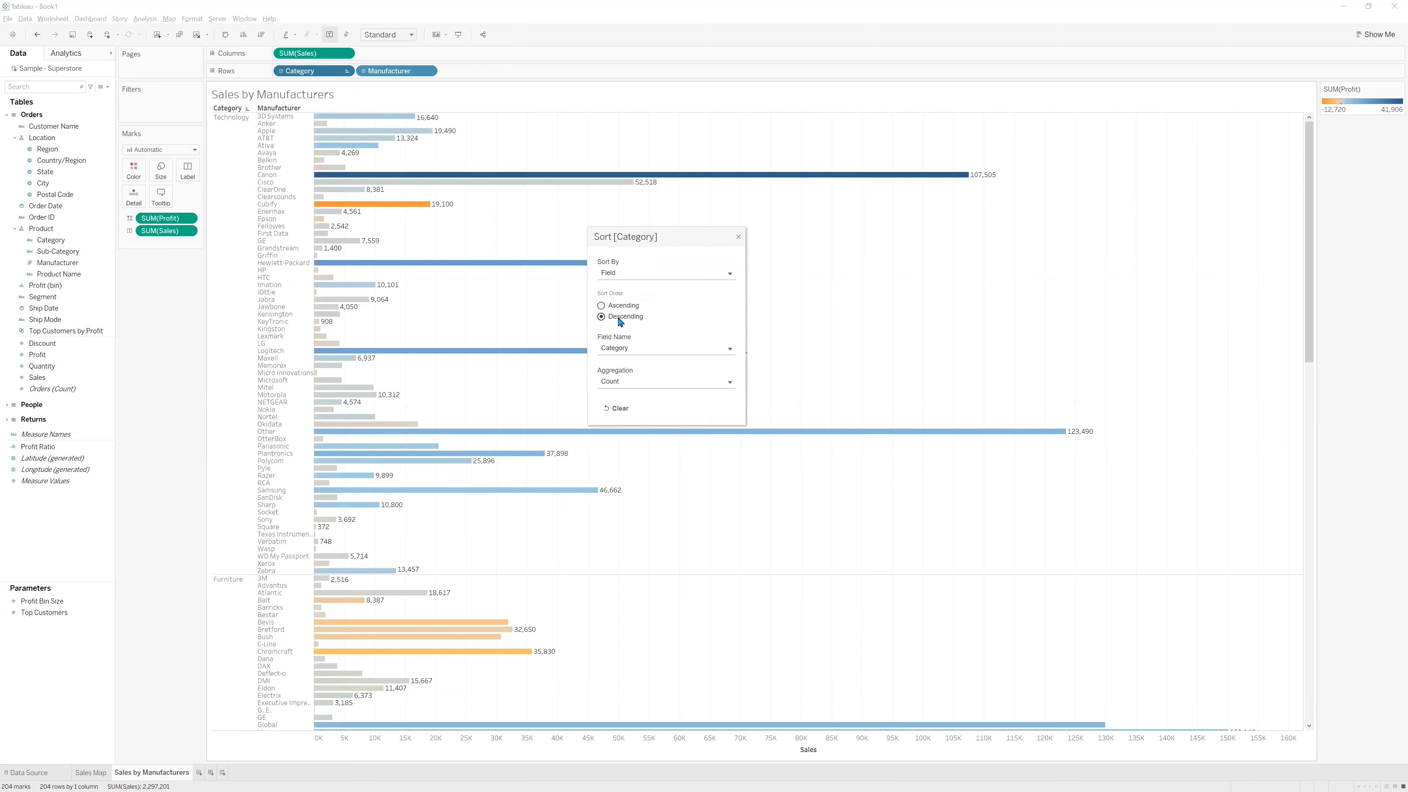
Set the Category sort field to Sales with Sum aggregation, close the sort settings and review the category order.
click(634, 350)
scroll(639, 422, down, 3)
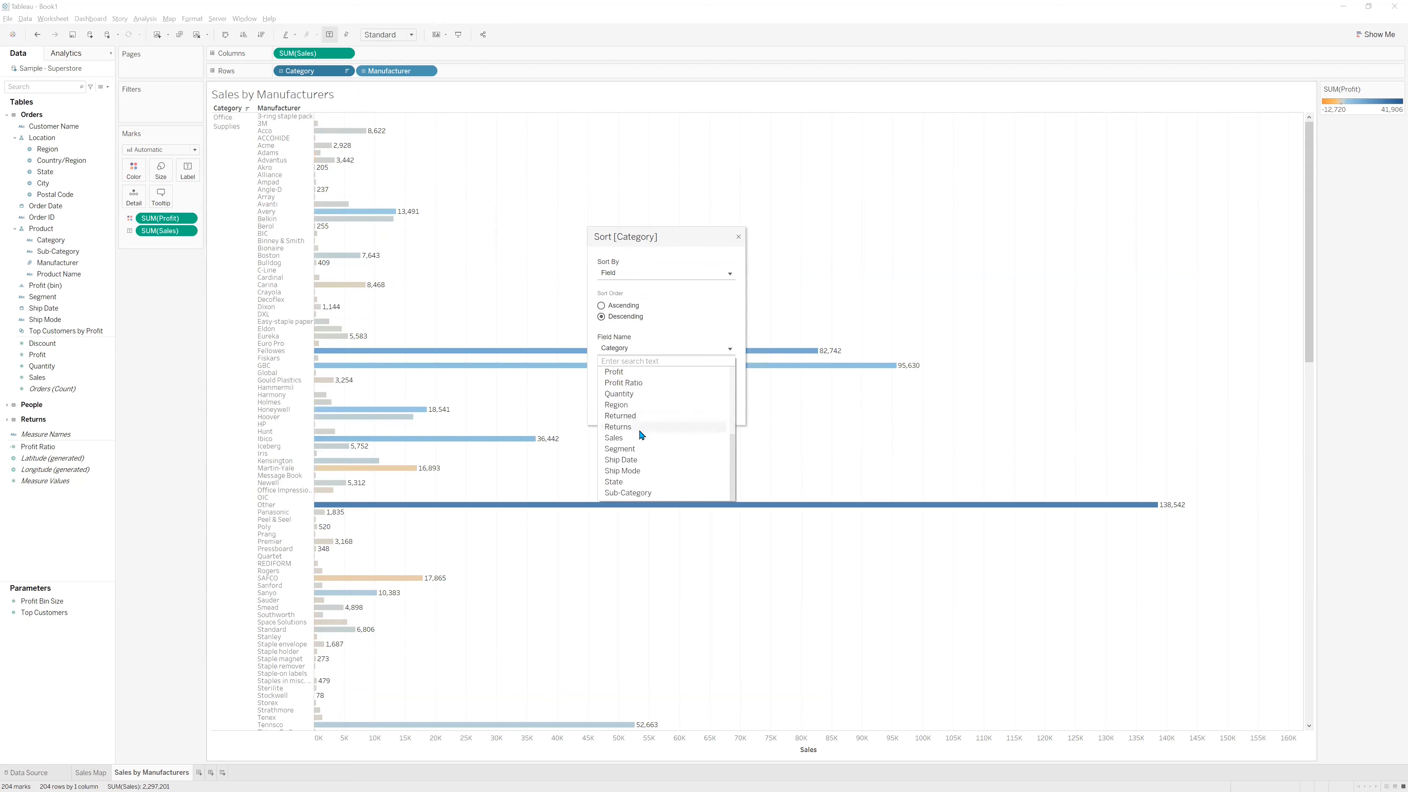
click(625, 440)
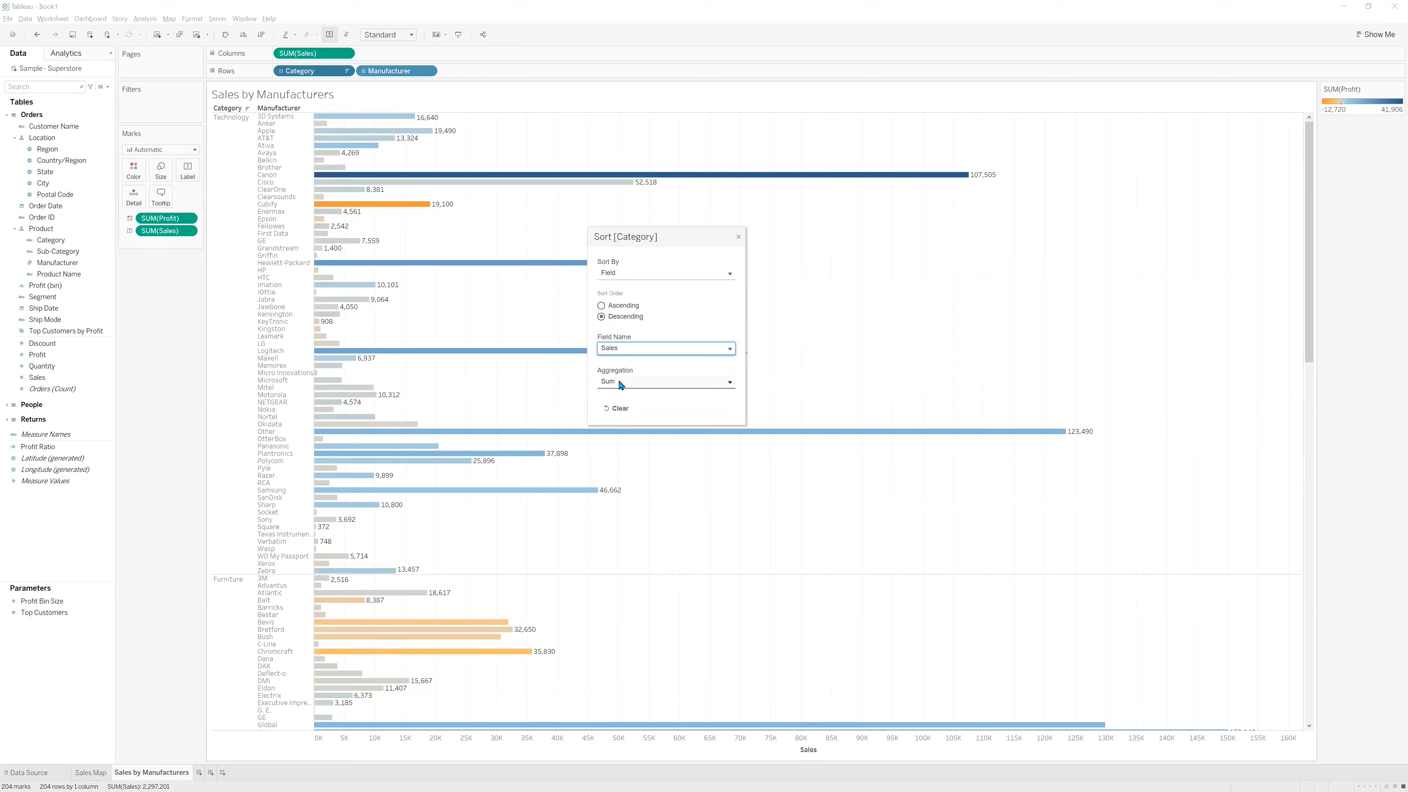
click(621, 382)
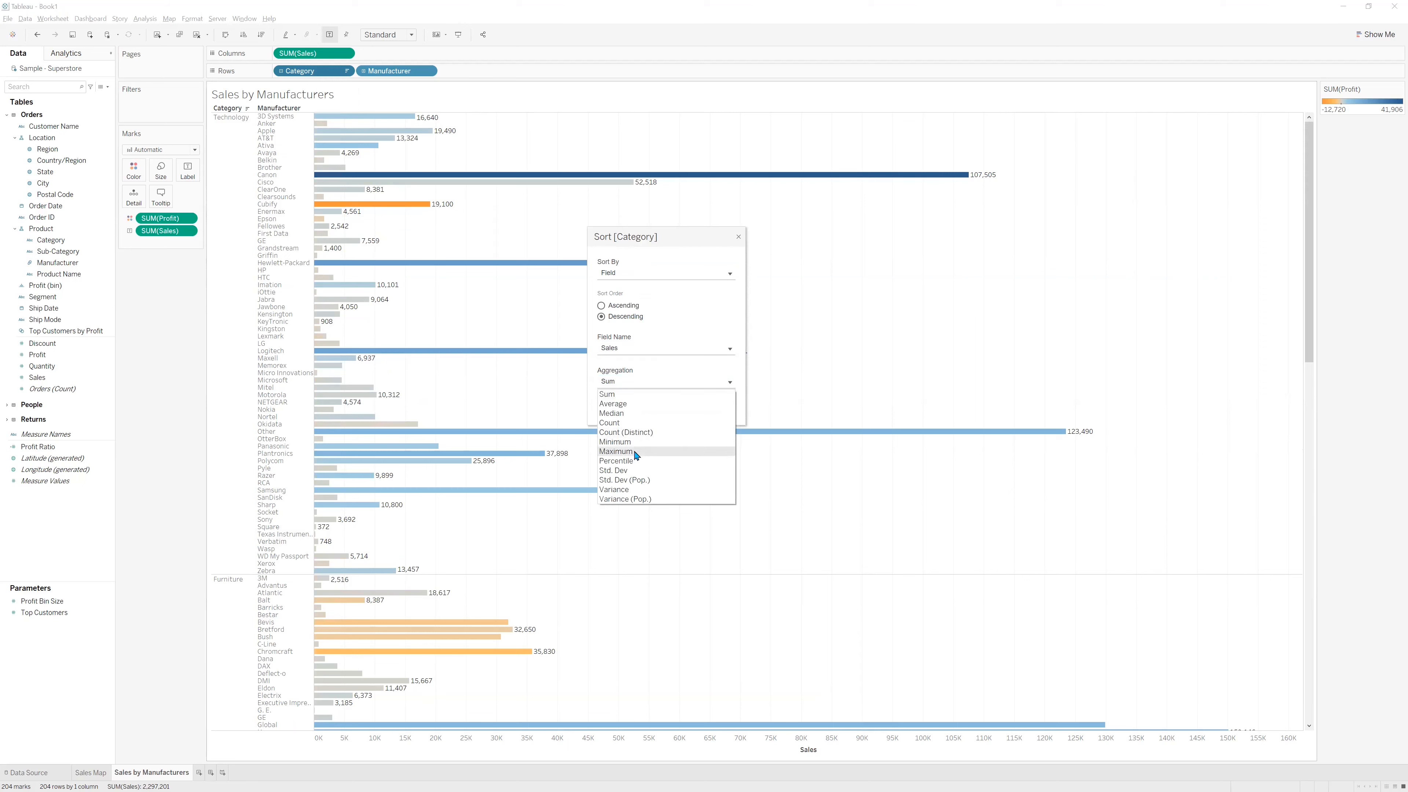
click(610, 393)
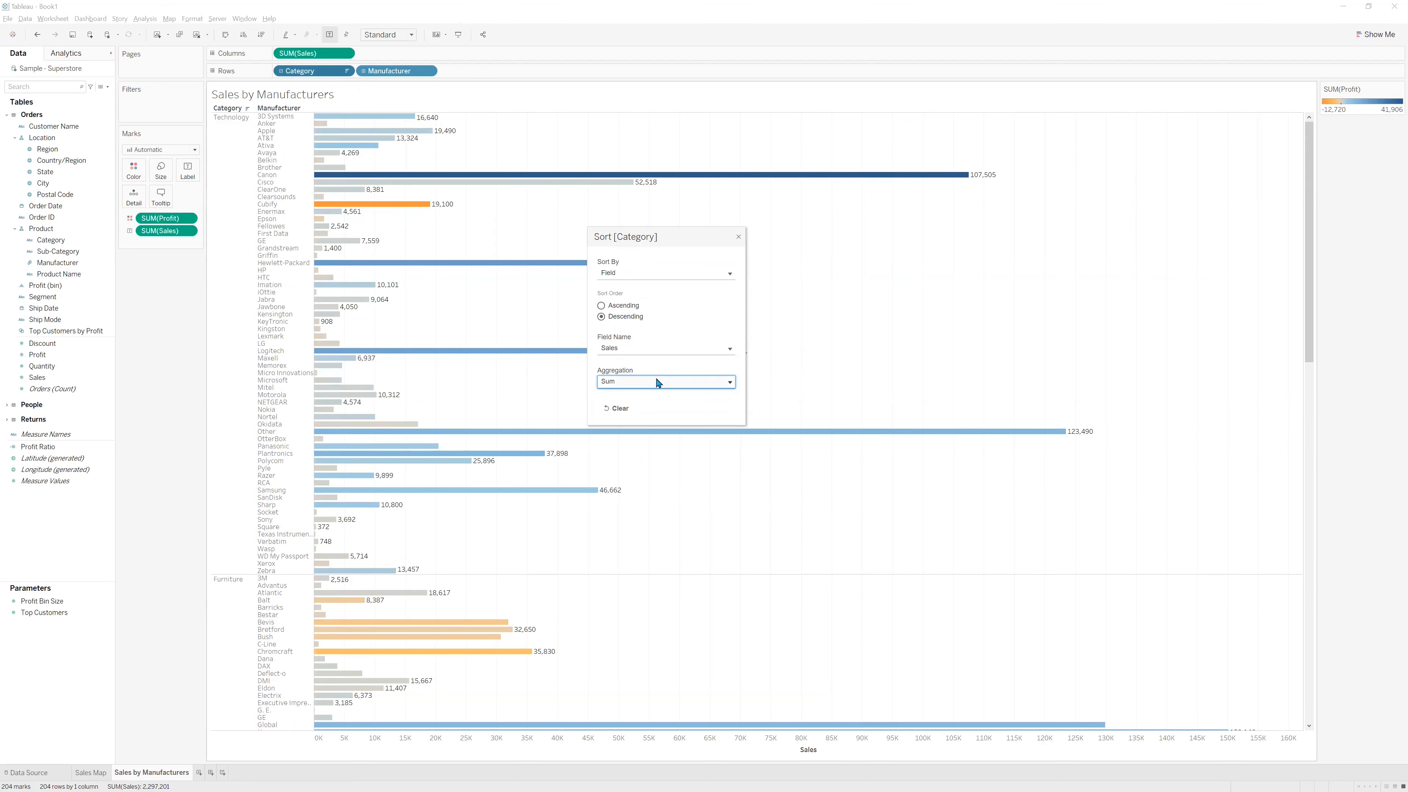
click(739, 237)
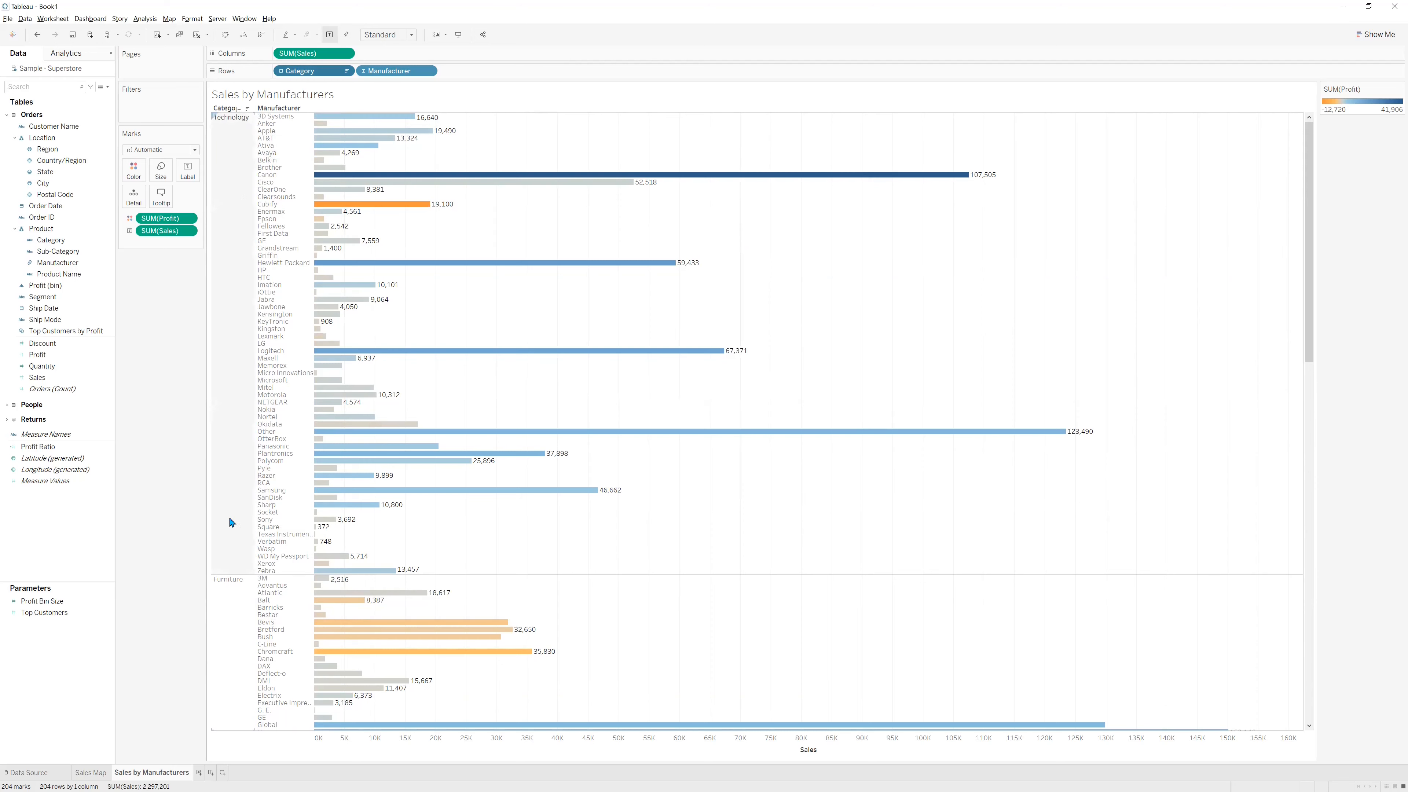
scroll(226, 610, down, 3)
scroll(227, 607, down, 4)
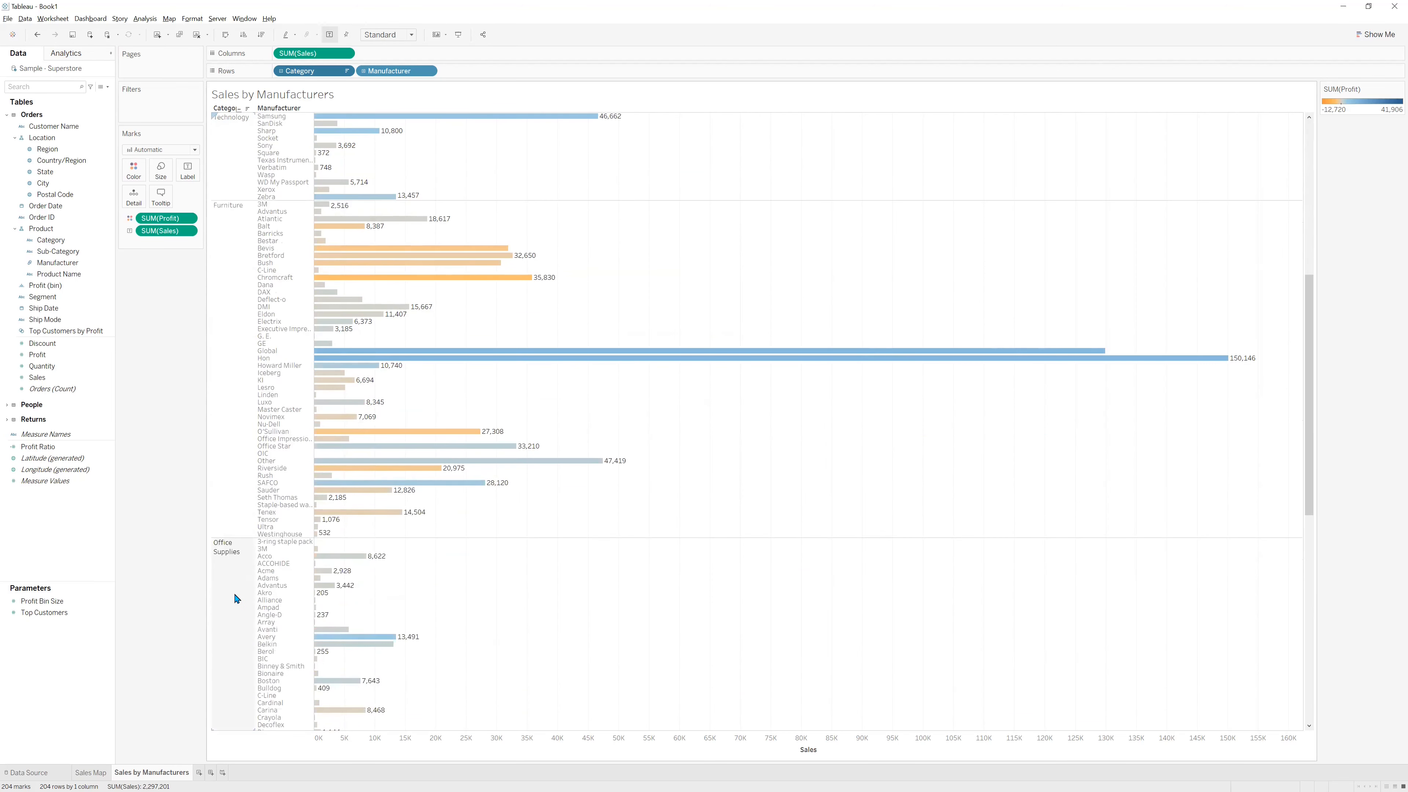
scroll(237, 598, up, 7)
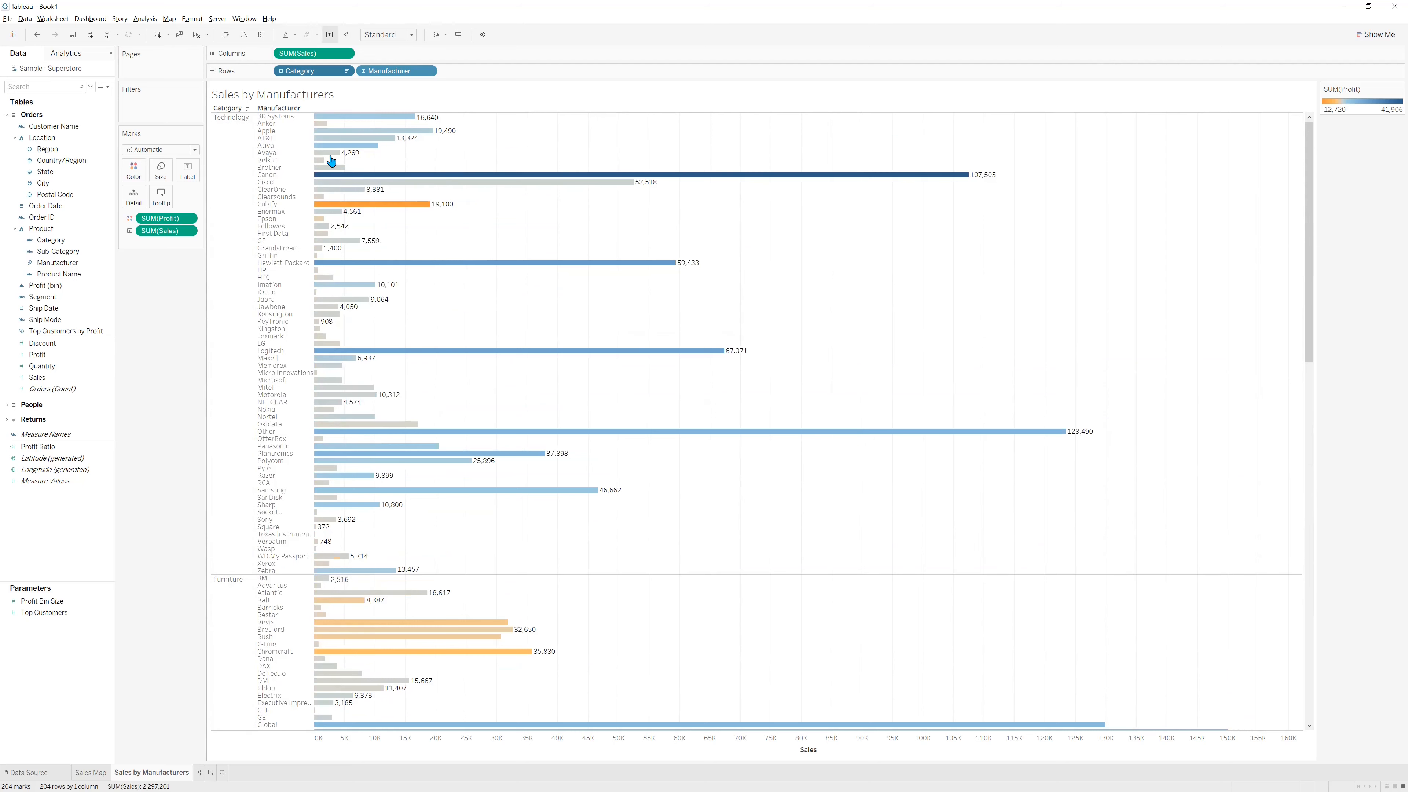
Sort the Manufacturer field on the Rows shelf by Field in descending order, using Sales with Sum aggregation.
click(427, 71)
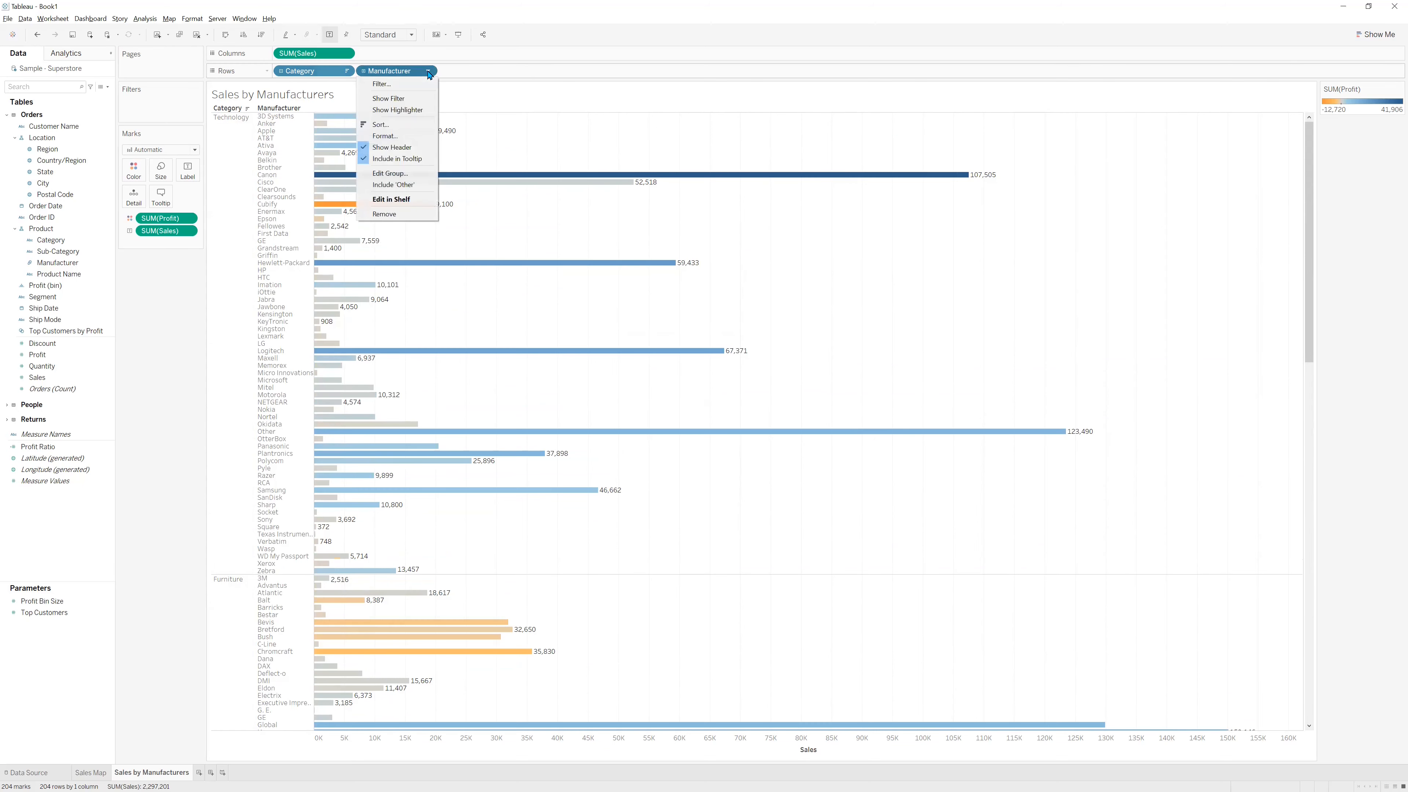
click(391, 125)
click(744, 366)
click(664, 398)
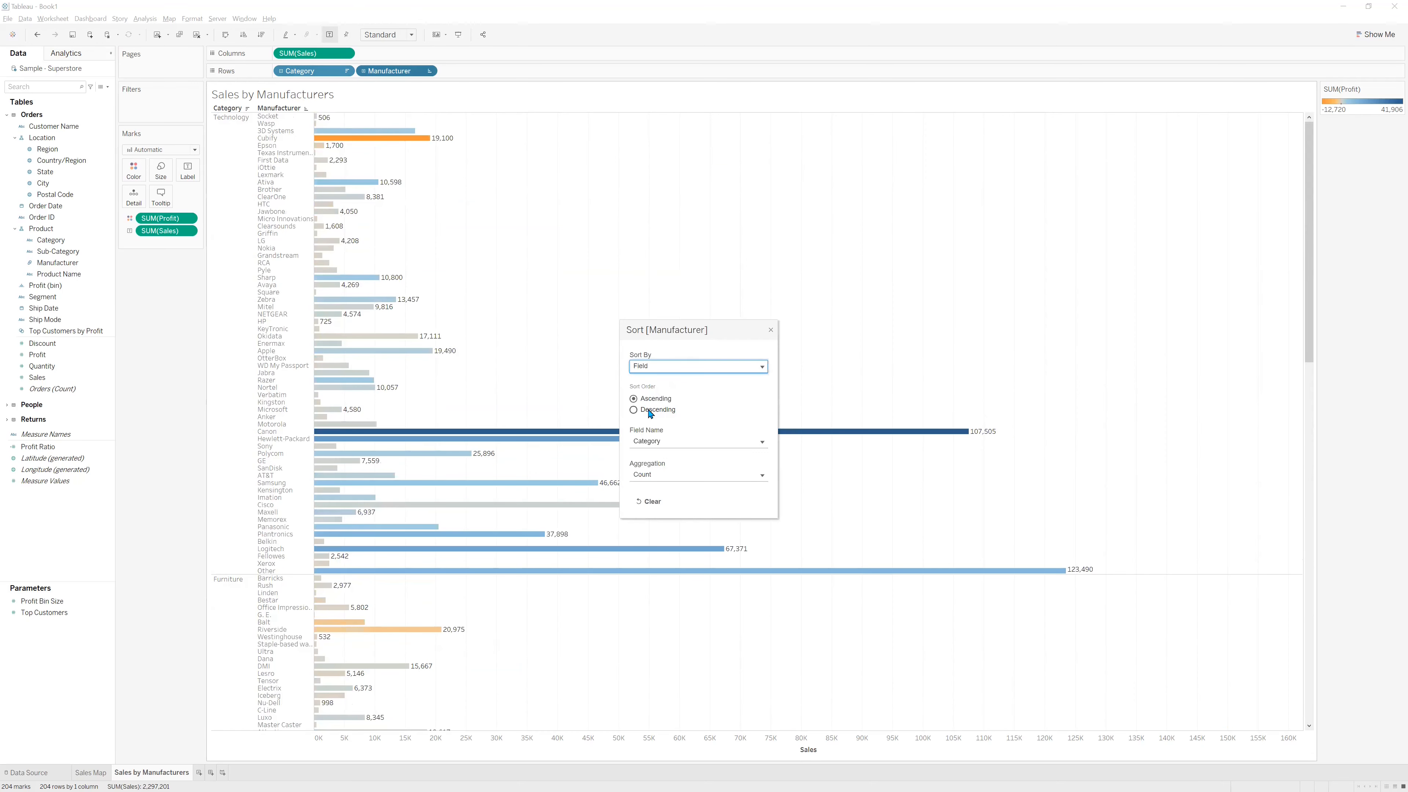
click(668, 443)
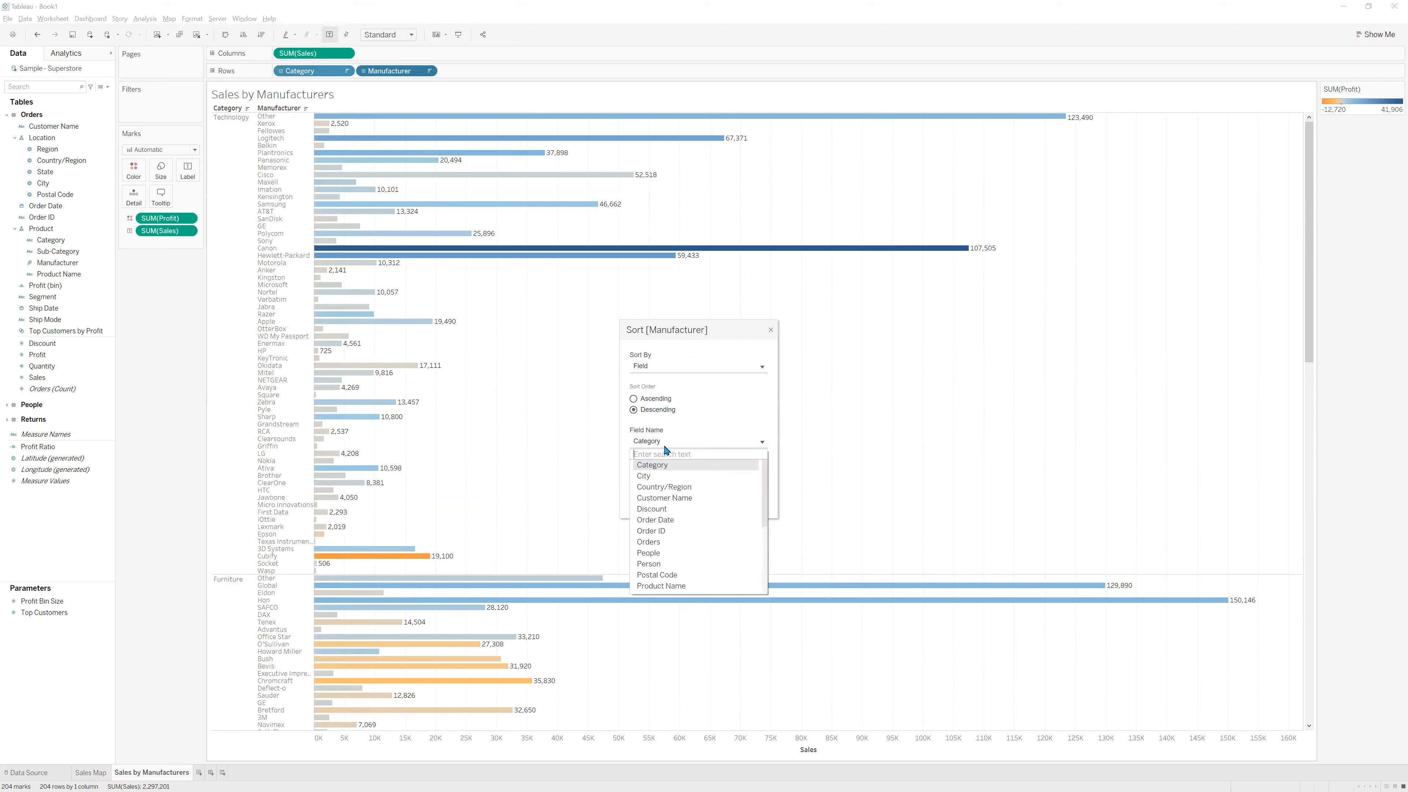
scroll(669, 570, down, 4)
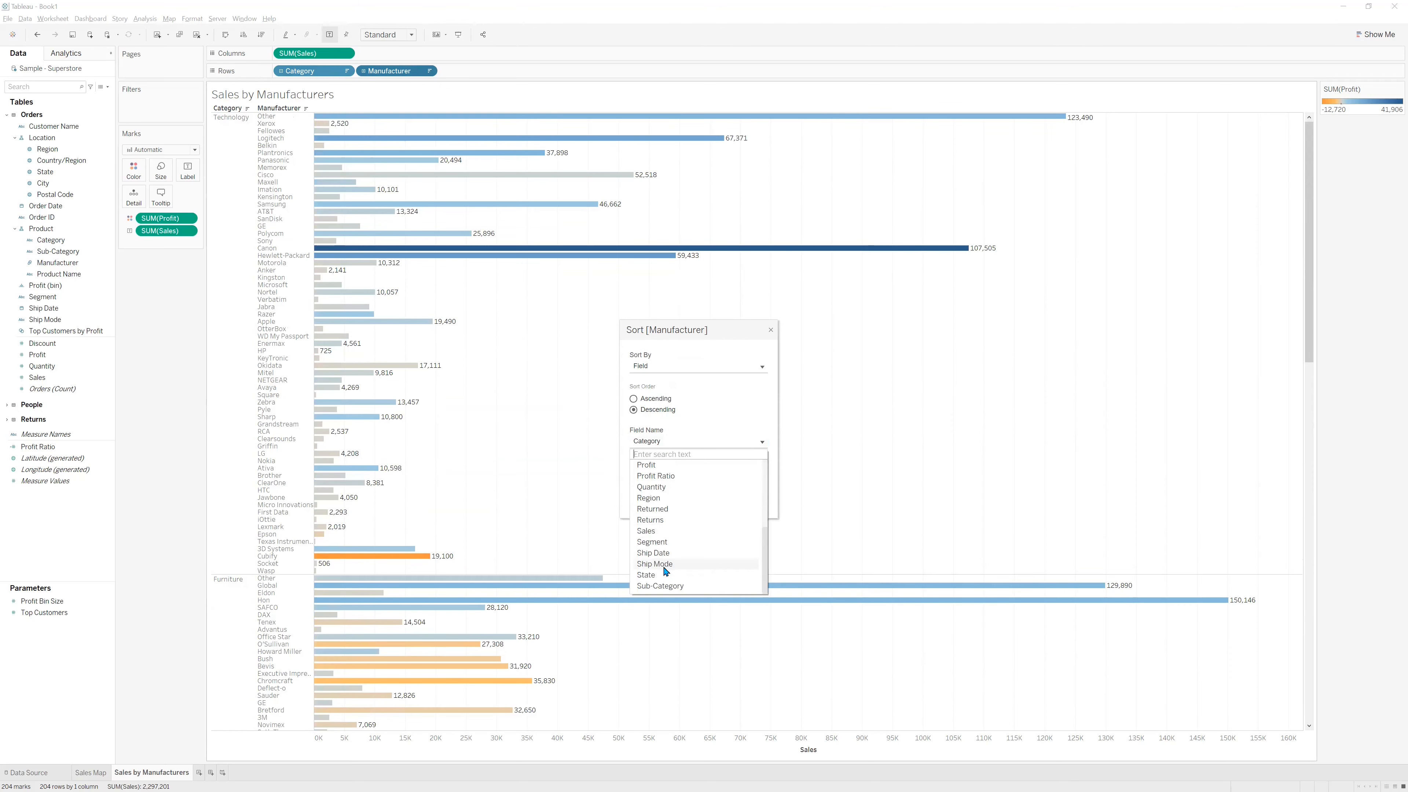
click(661, 532)
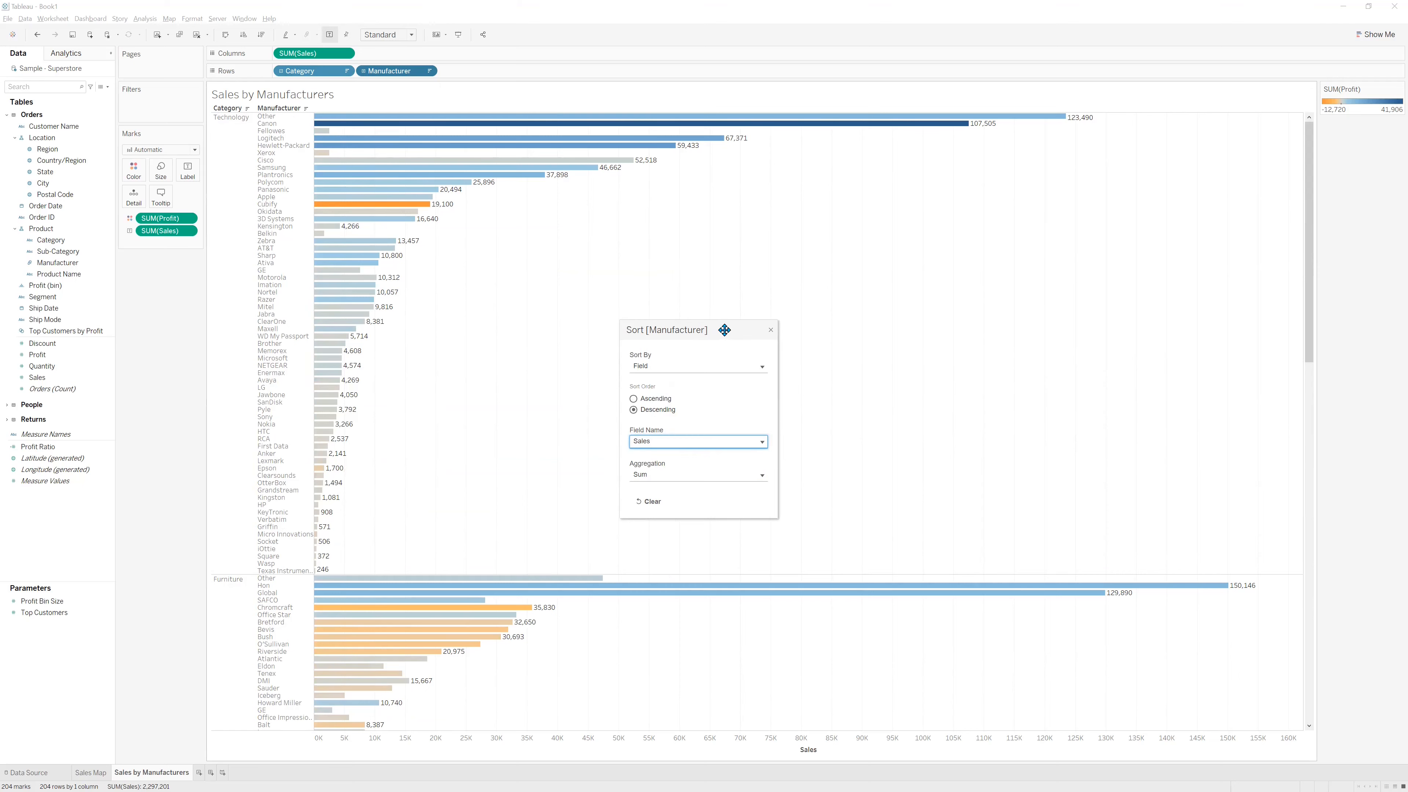
Change the Manufacturer sort method to Nested and close the sort settings.
drag(724, 330, 725, 272)
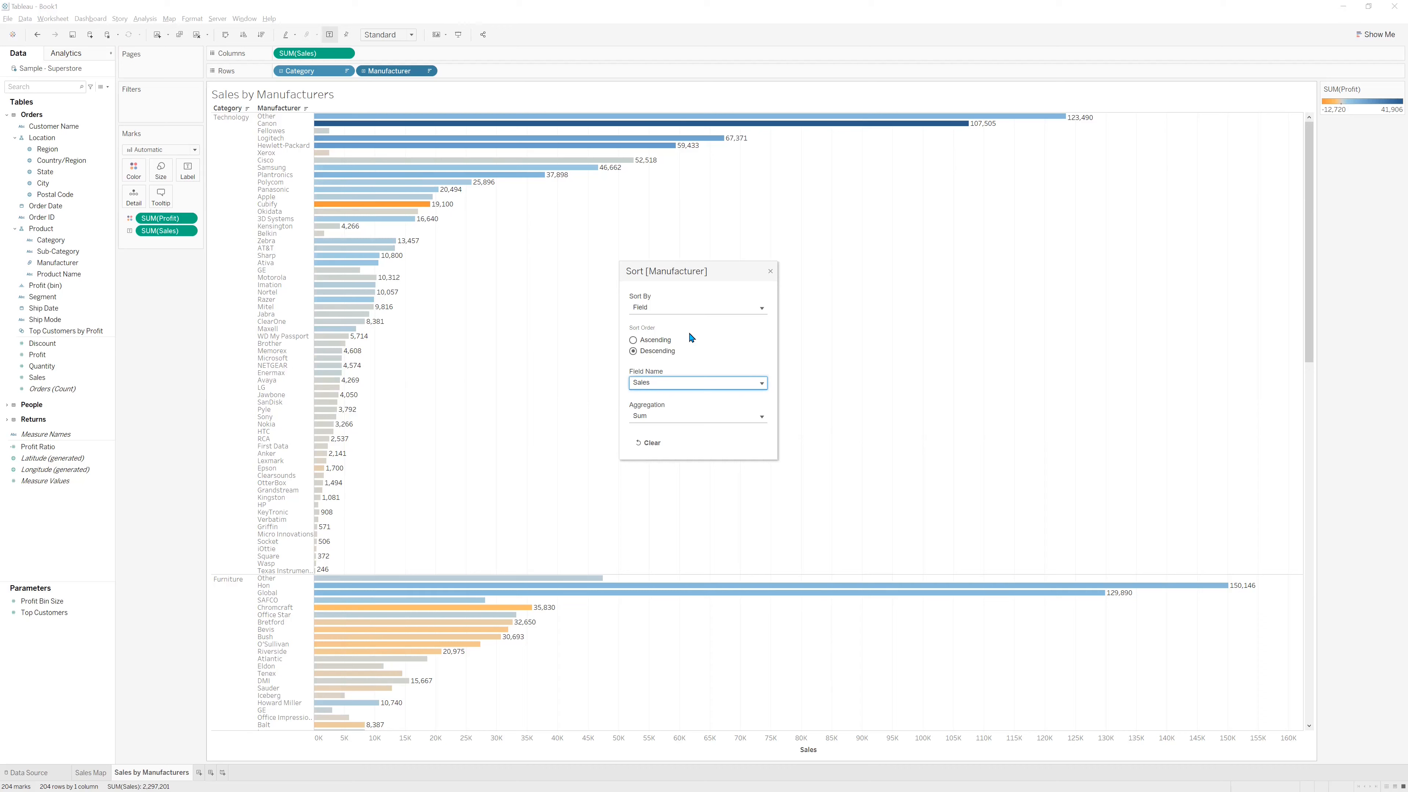
click(676, 311)
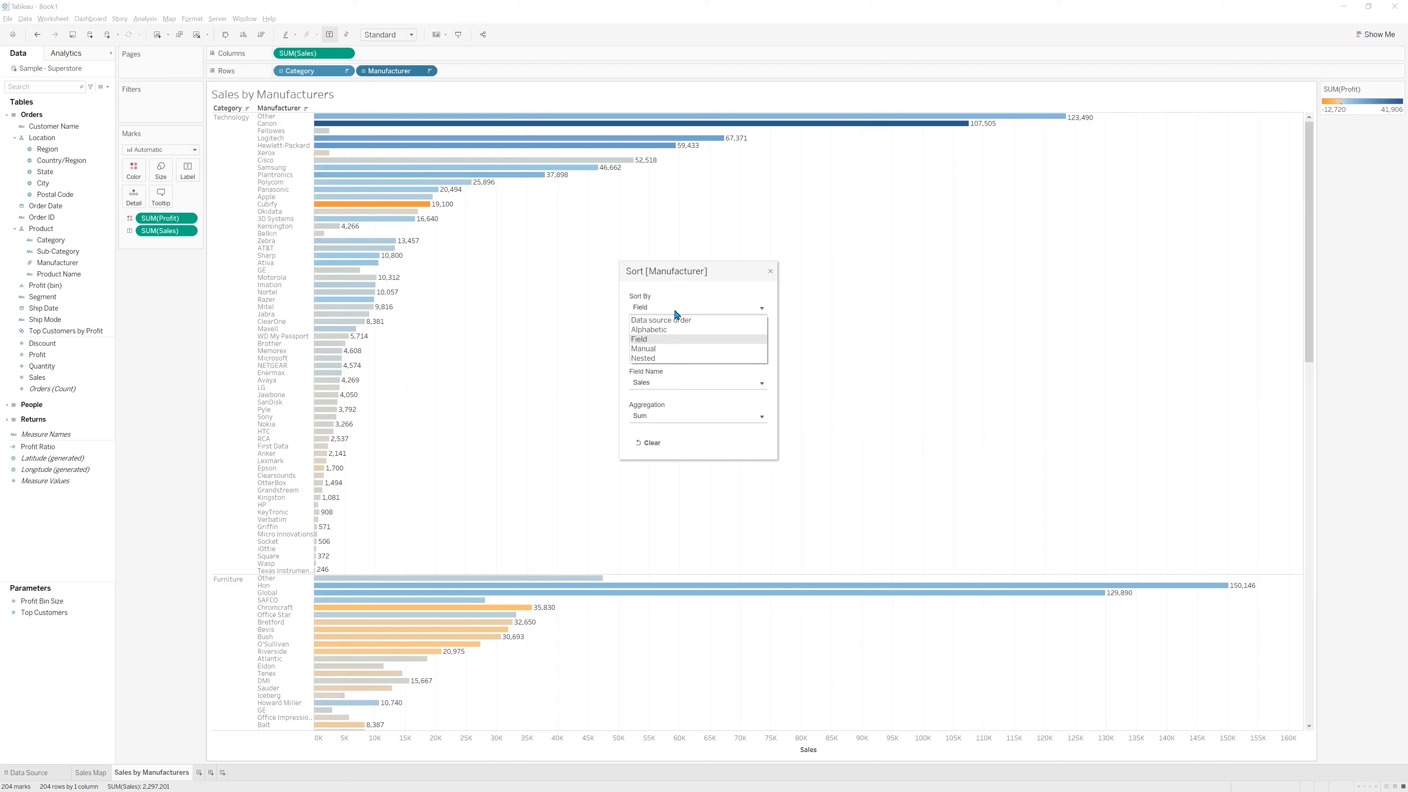
click(658, 359)
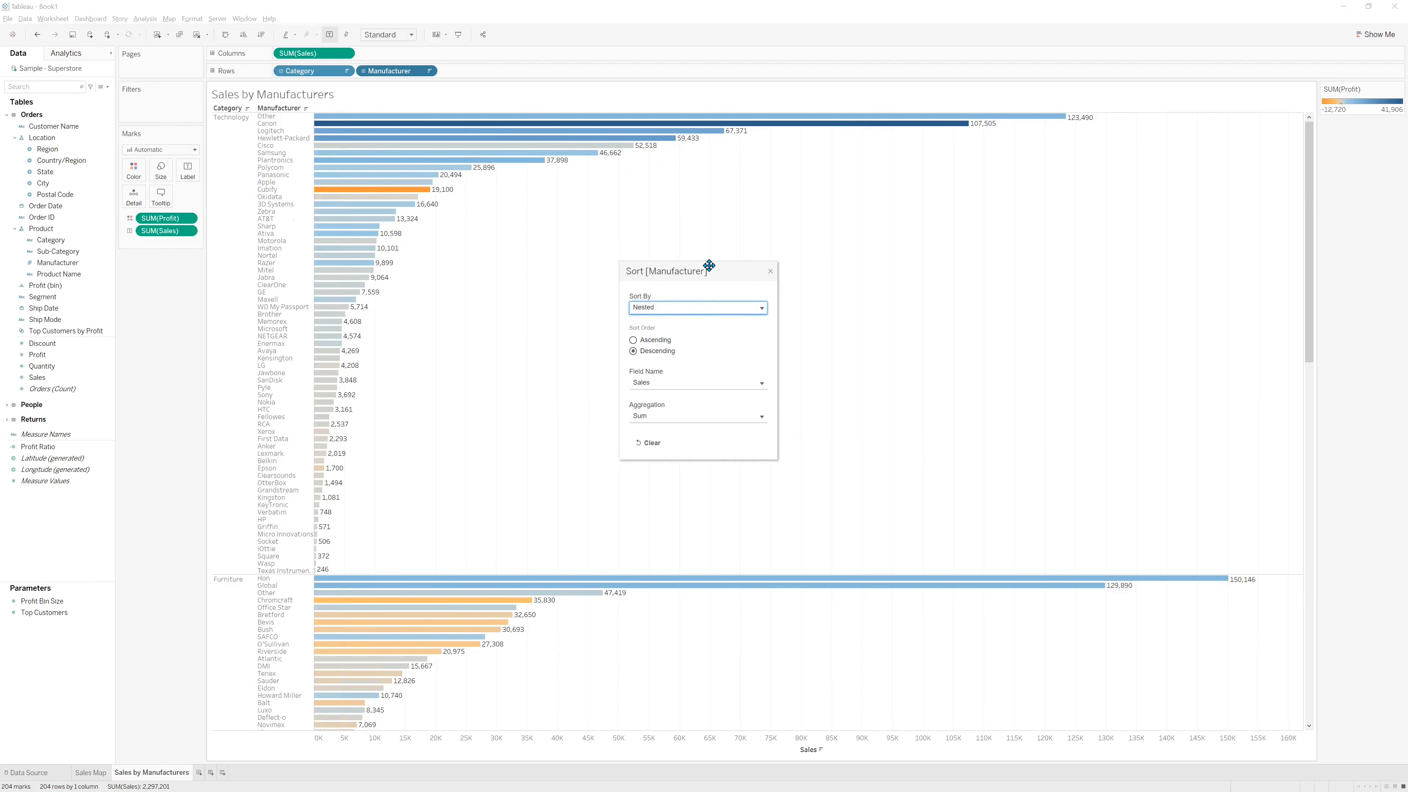
click(771, 273)
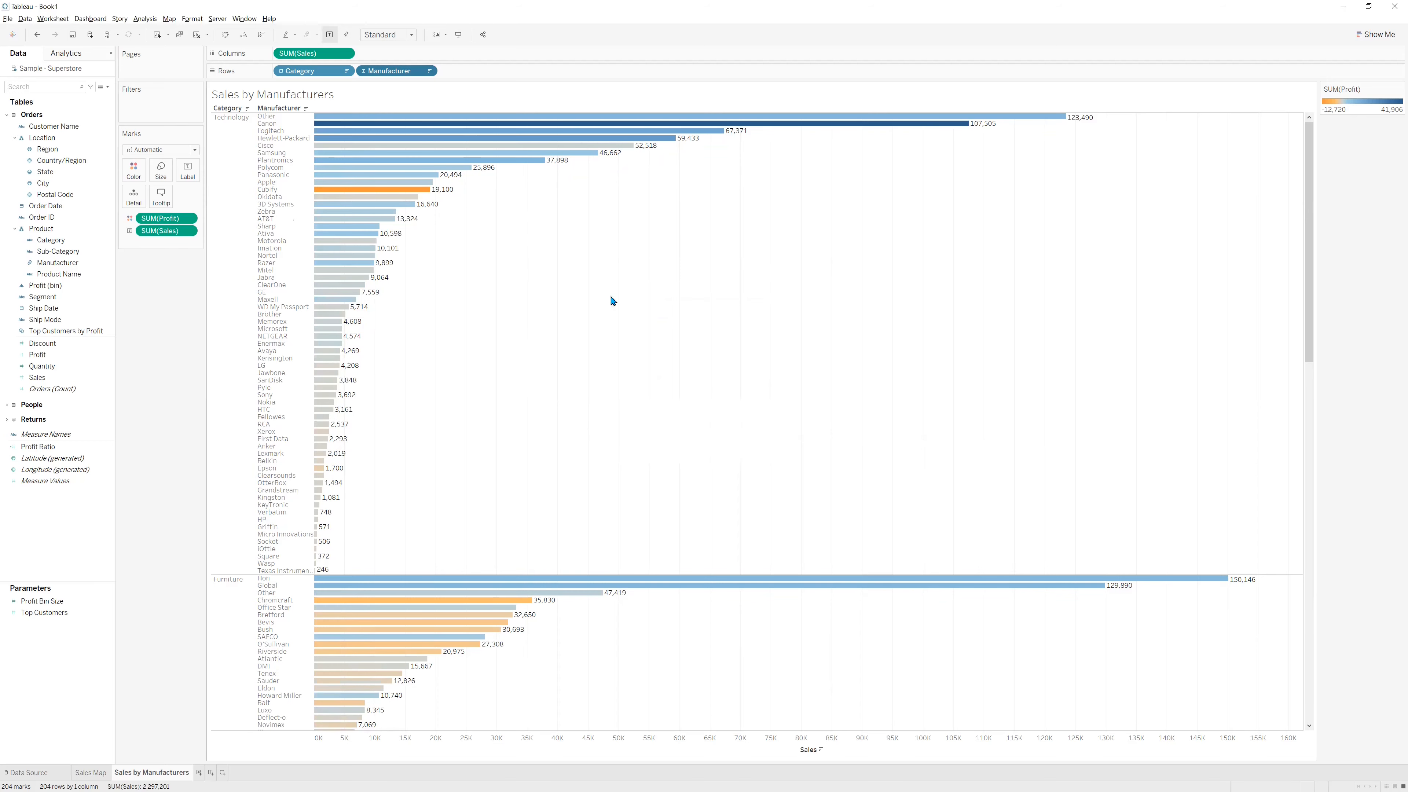
Switch to Word, mark the task about sorting Categories and Manufacturers with the Green style, and return to Tableau.
key(alt+Tab)
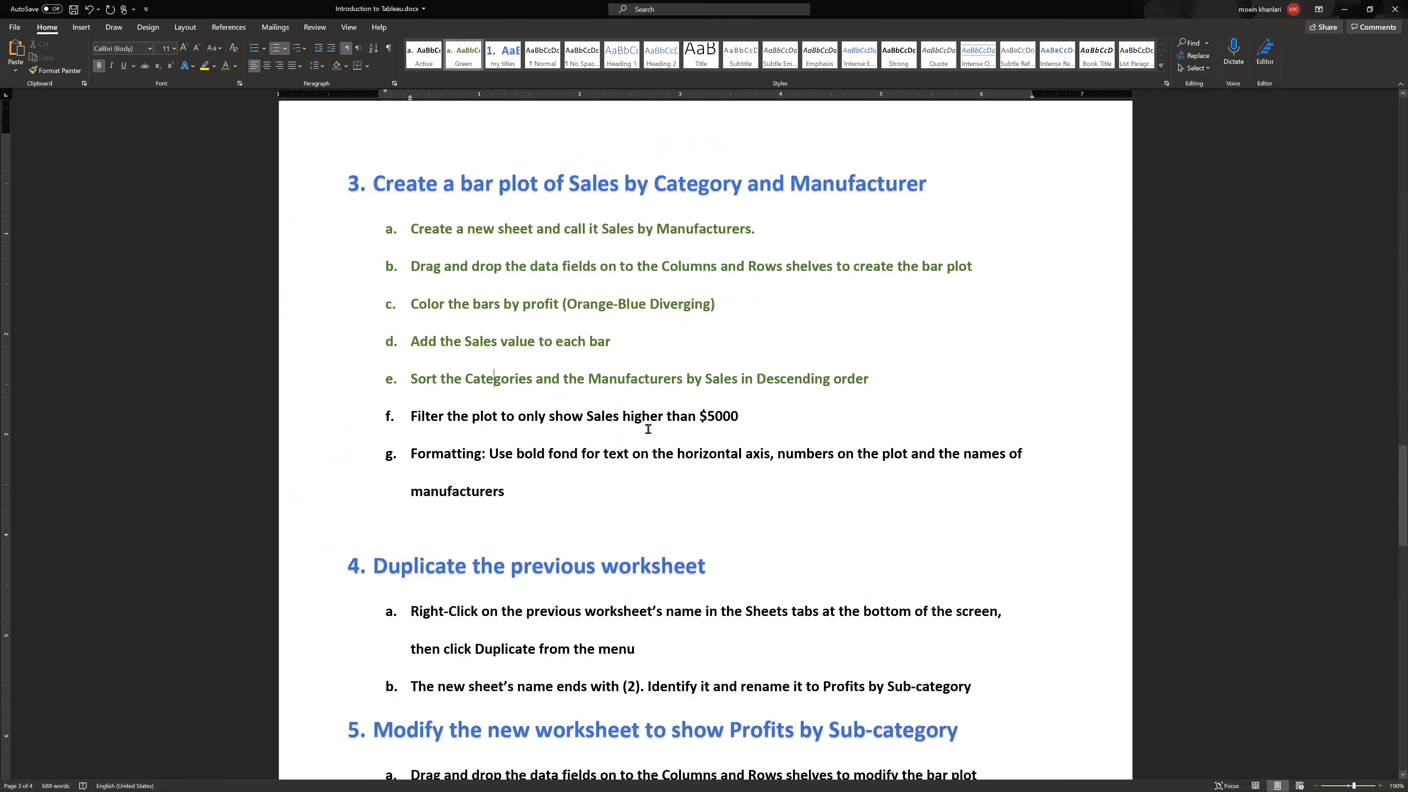
key(alt+Tab)
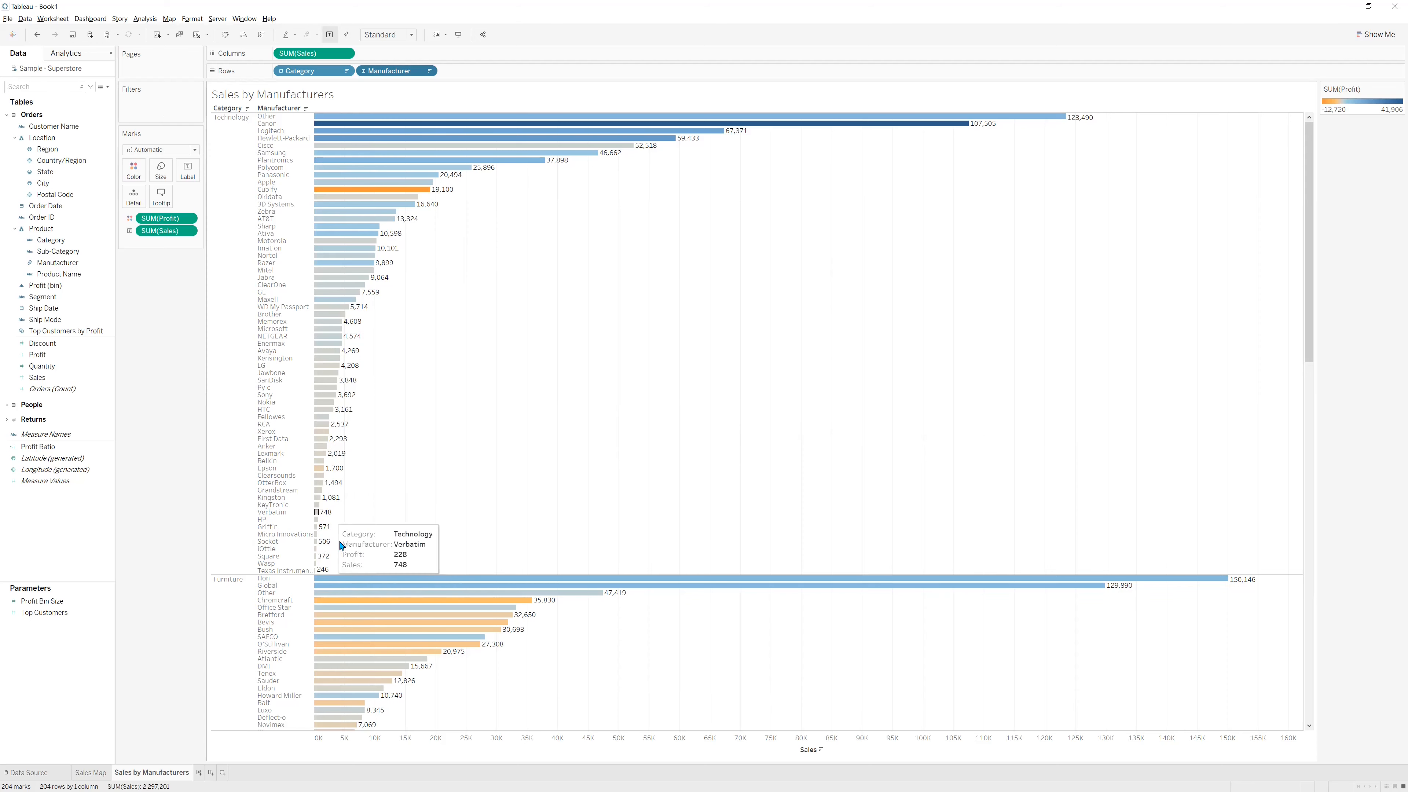
Review the small bars across the categories and add Sales to the Filters shelf, using Sum aggregation.
mouse_move(371, 476)
scroll(371, 476, down, 15)
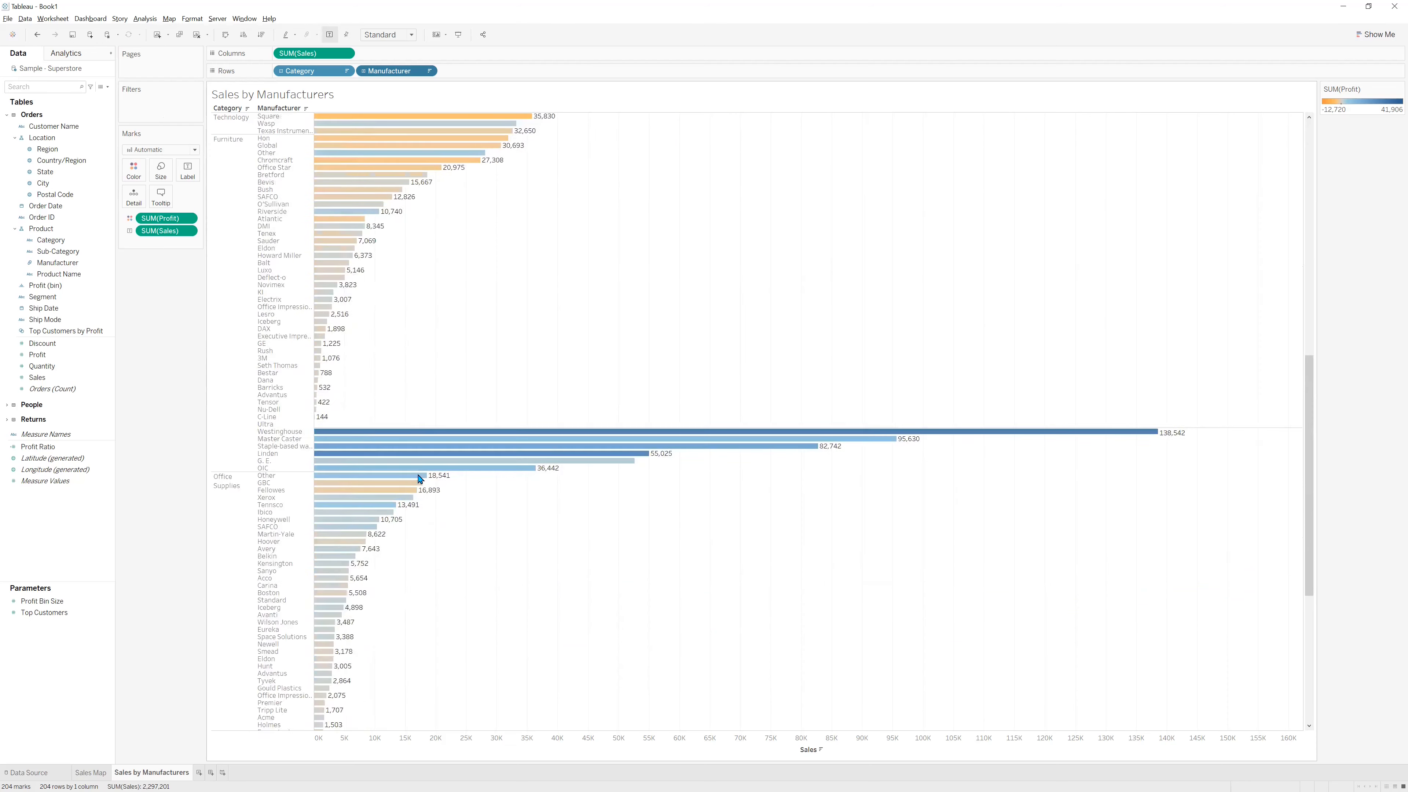
scroll(436, 473, up, 15)
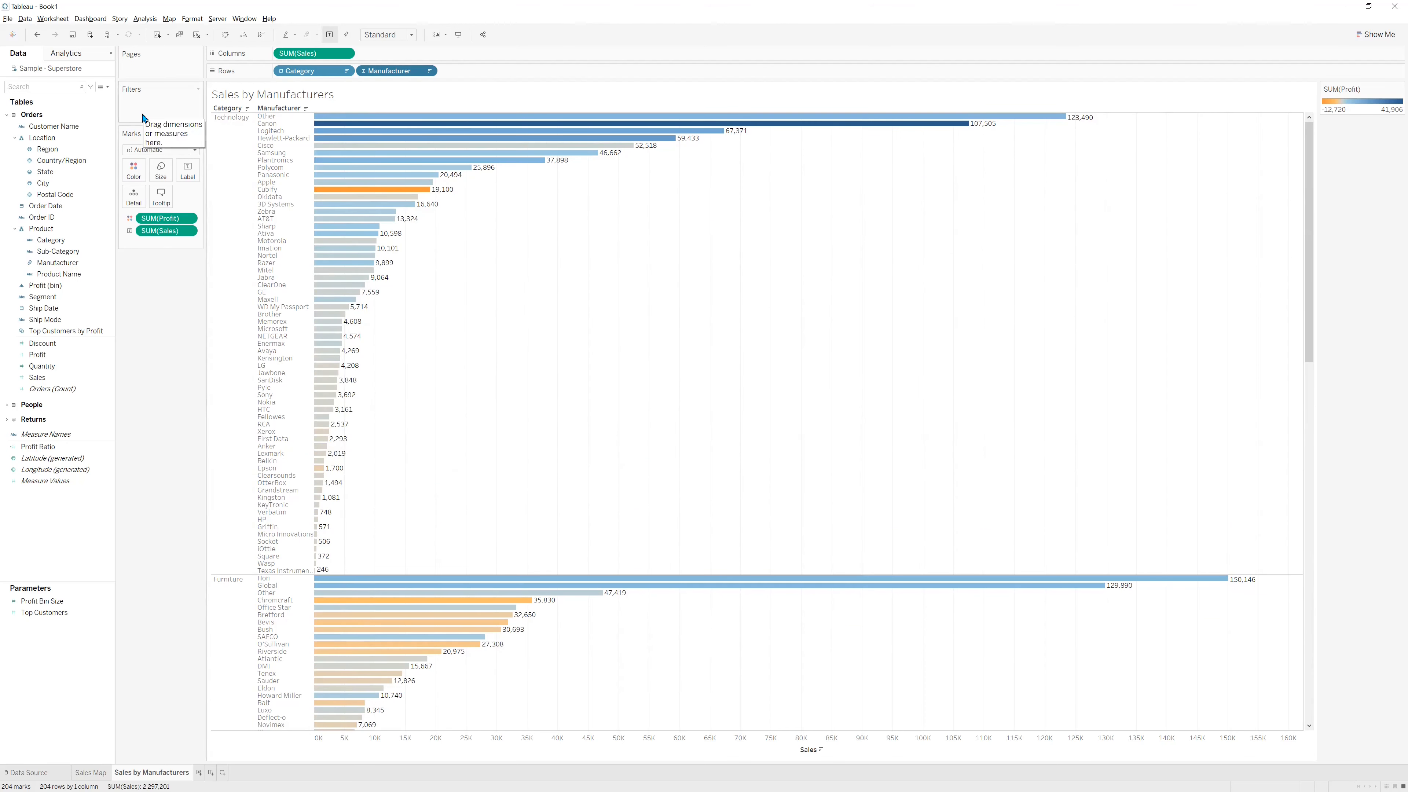
drag(36, 379, 136, 113)
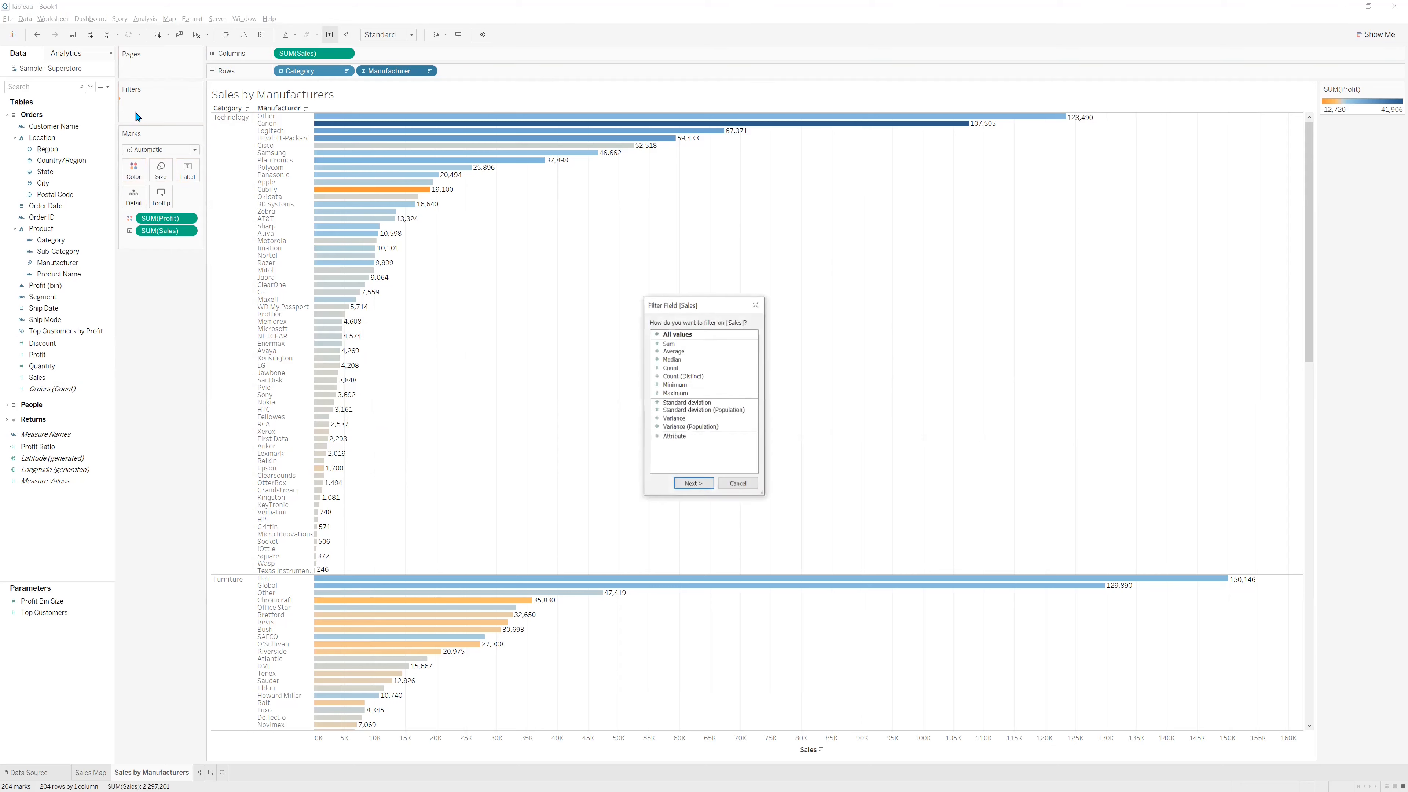
click(672, 346)
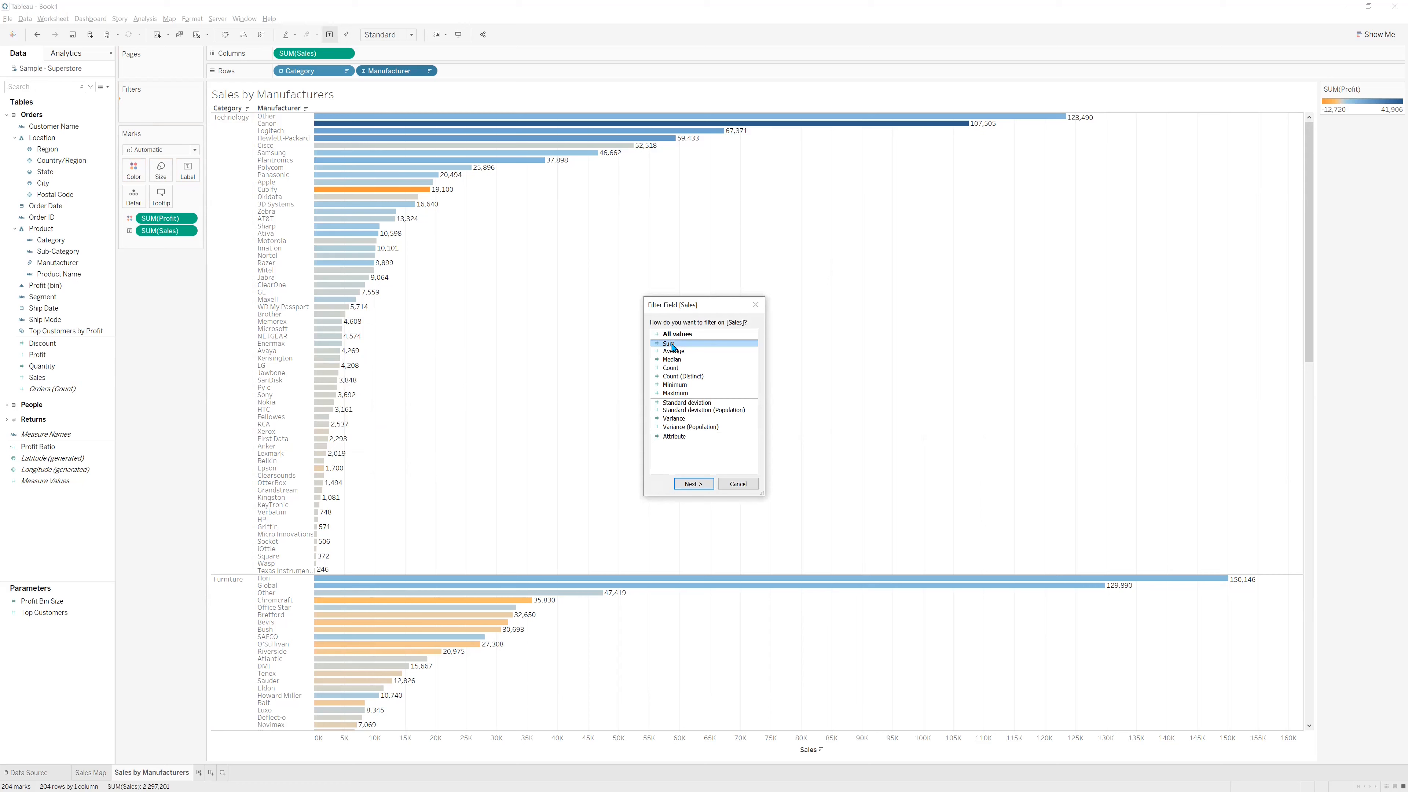
click(697, 487)
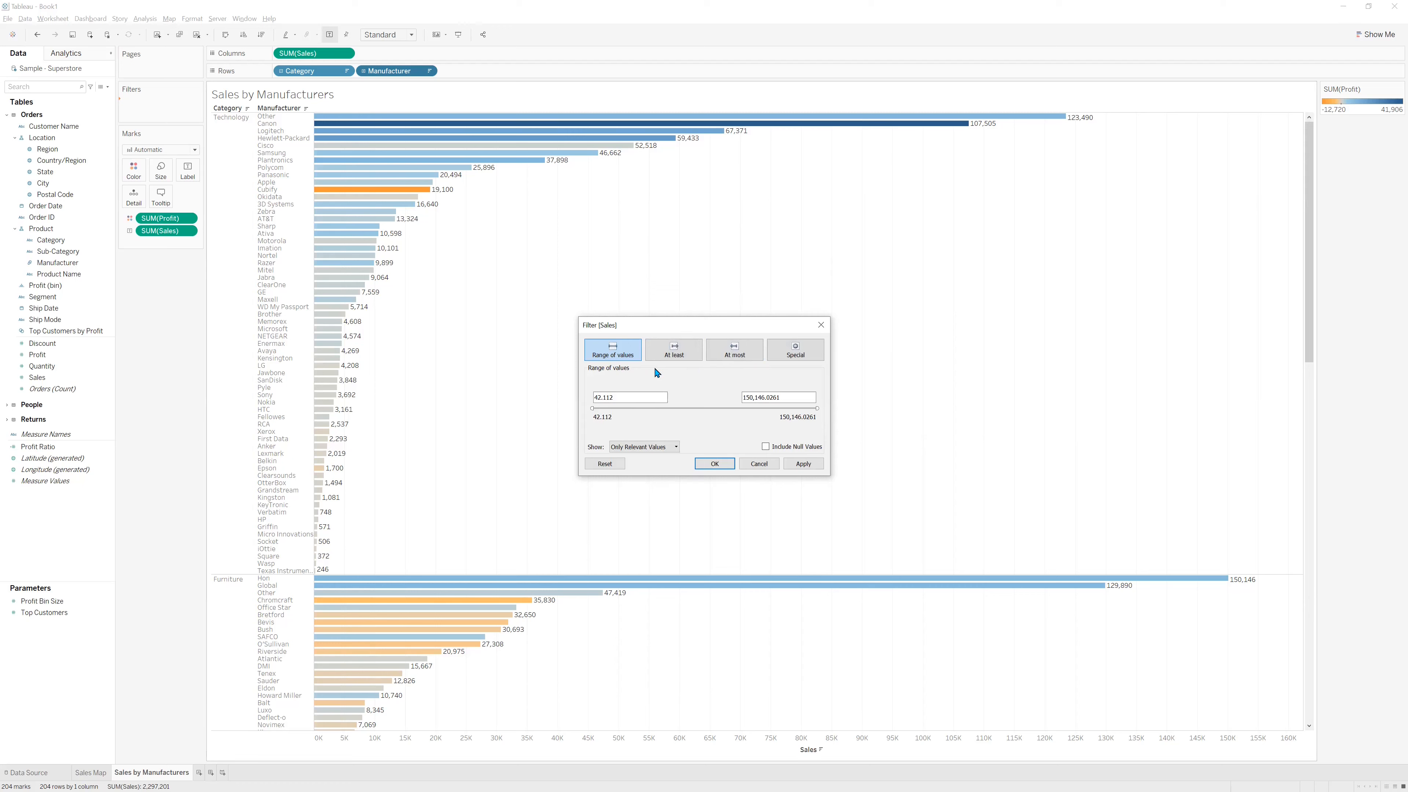
Set the Sales filter to At least with a minimum of 5000 and apply it.
click(673, 350)
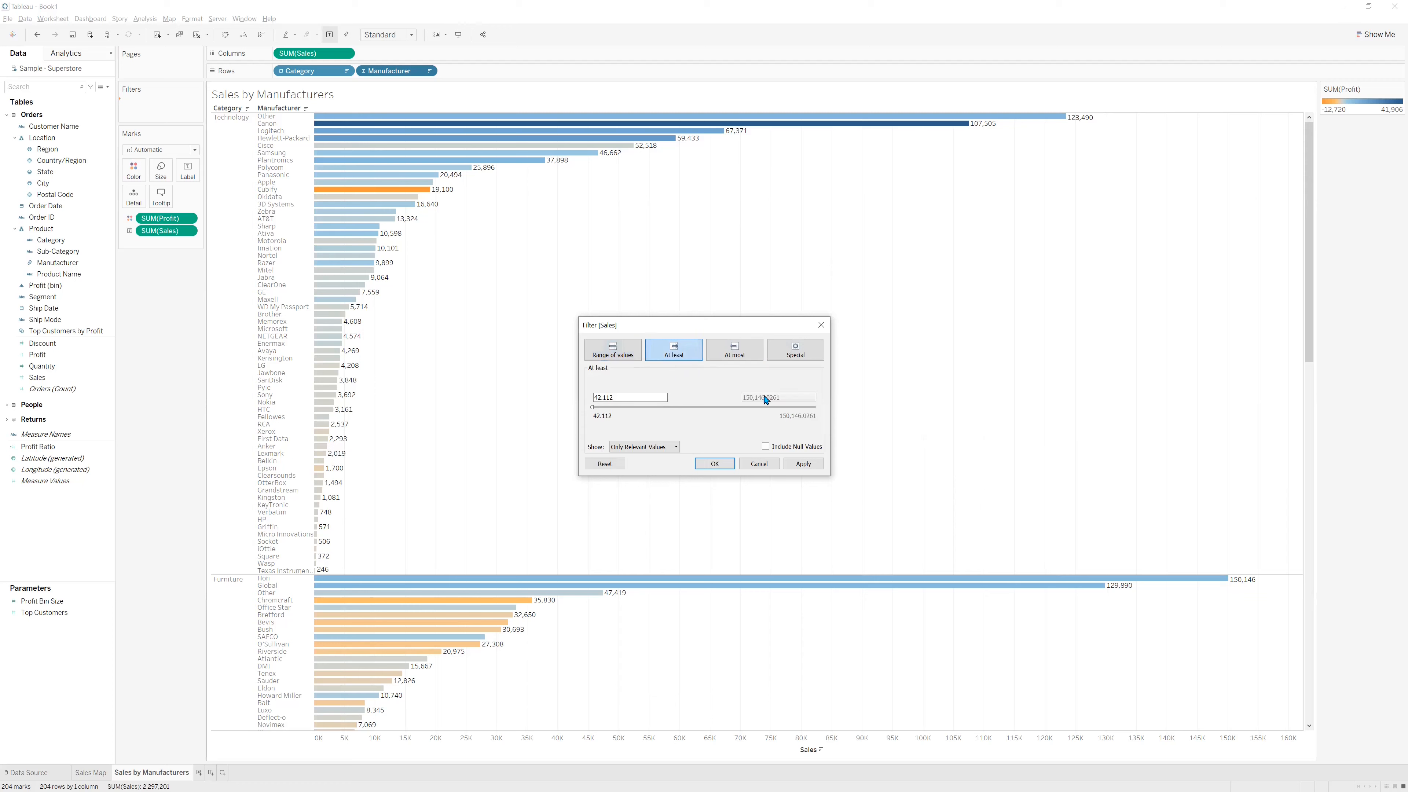
drag(636, 397, 581, 387)
text(5000)
click(799, 468)
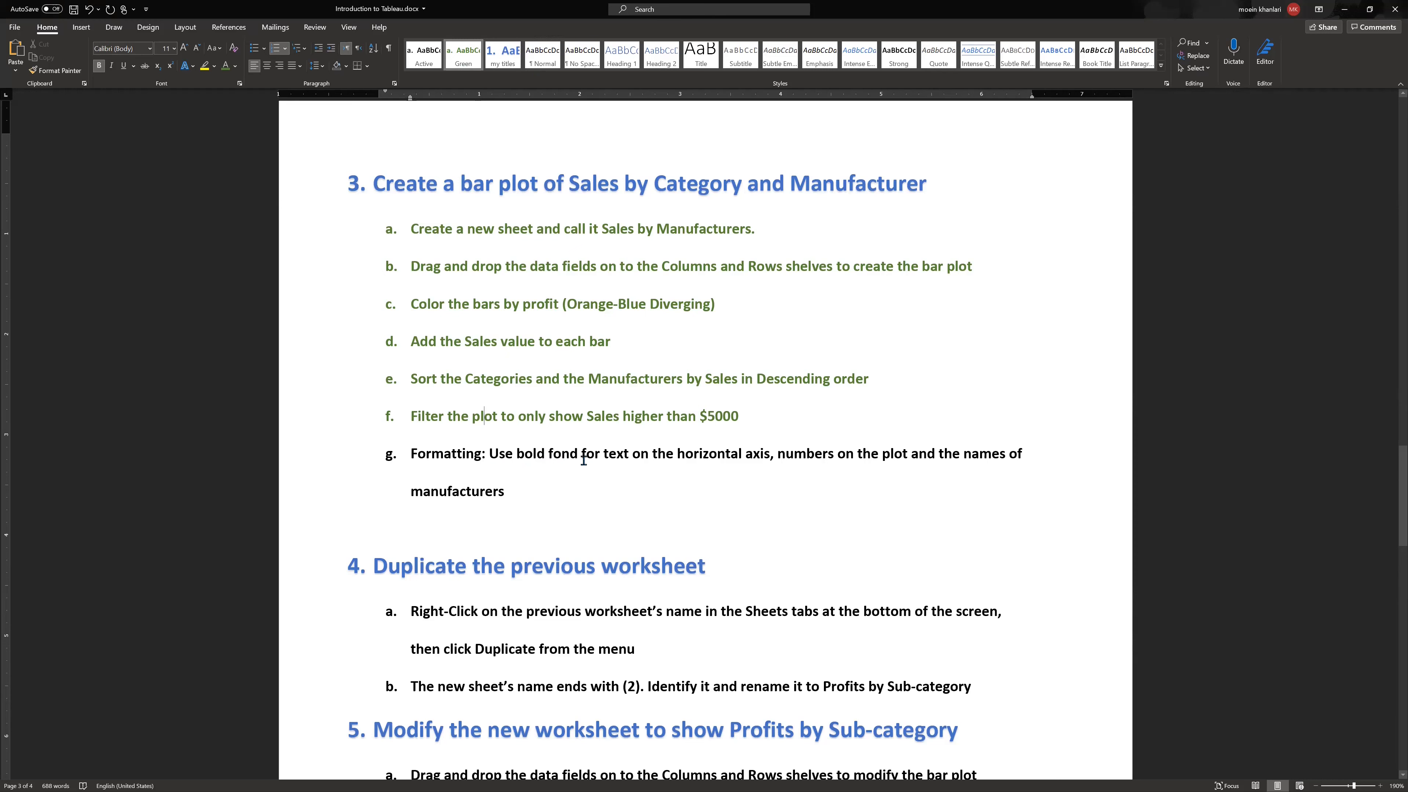
Switch to Word, mark the $5000 Sales filter task with the Green style, and correct "fond" to "font" in the formatting task.
drag(577, 455, 570, 456)
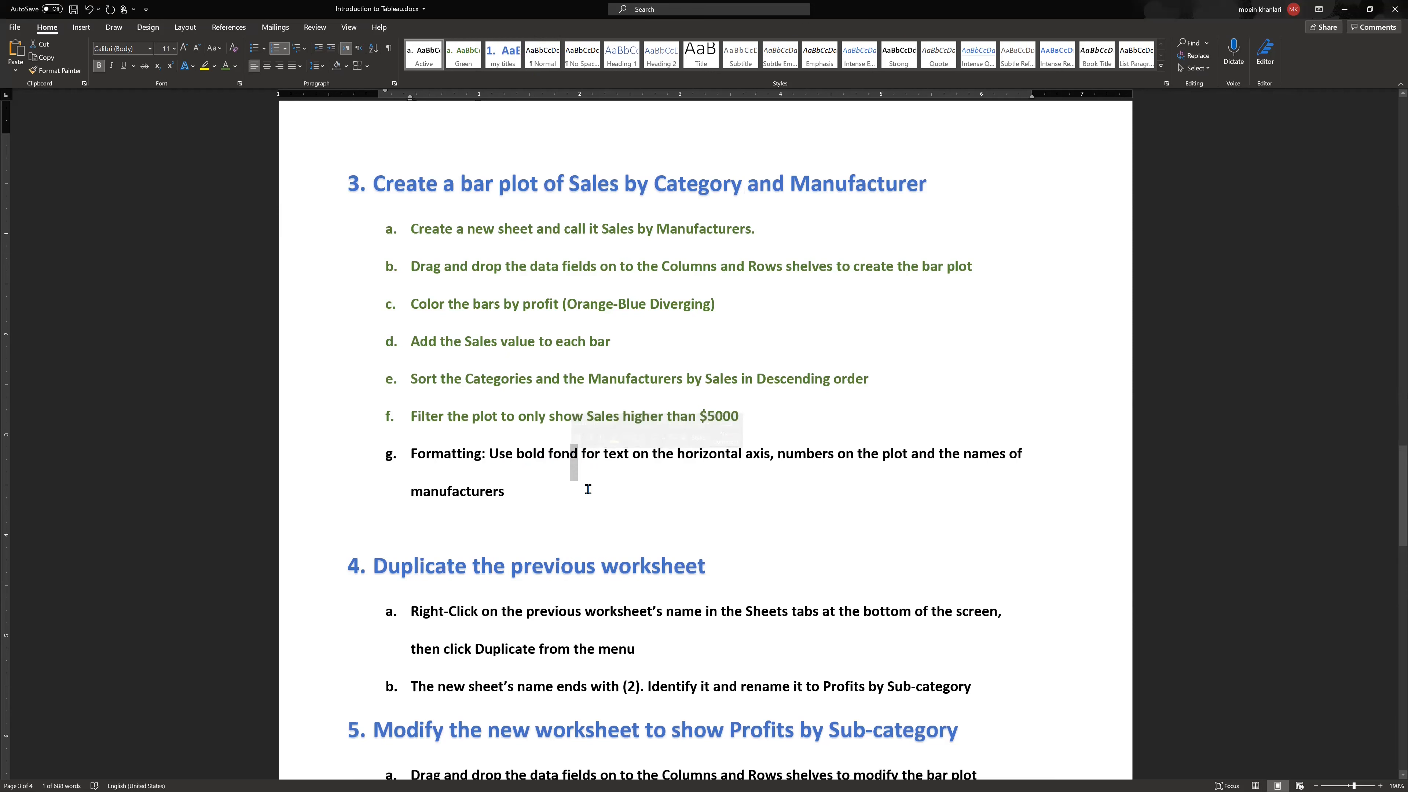
text(t)
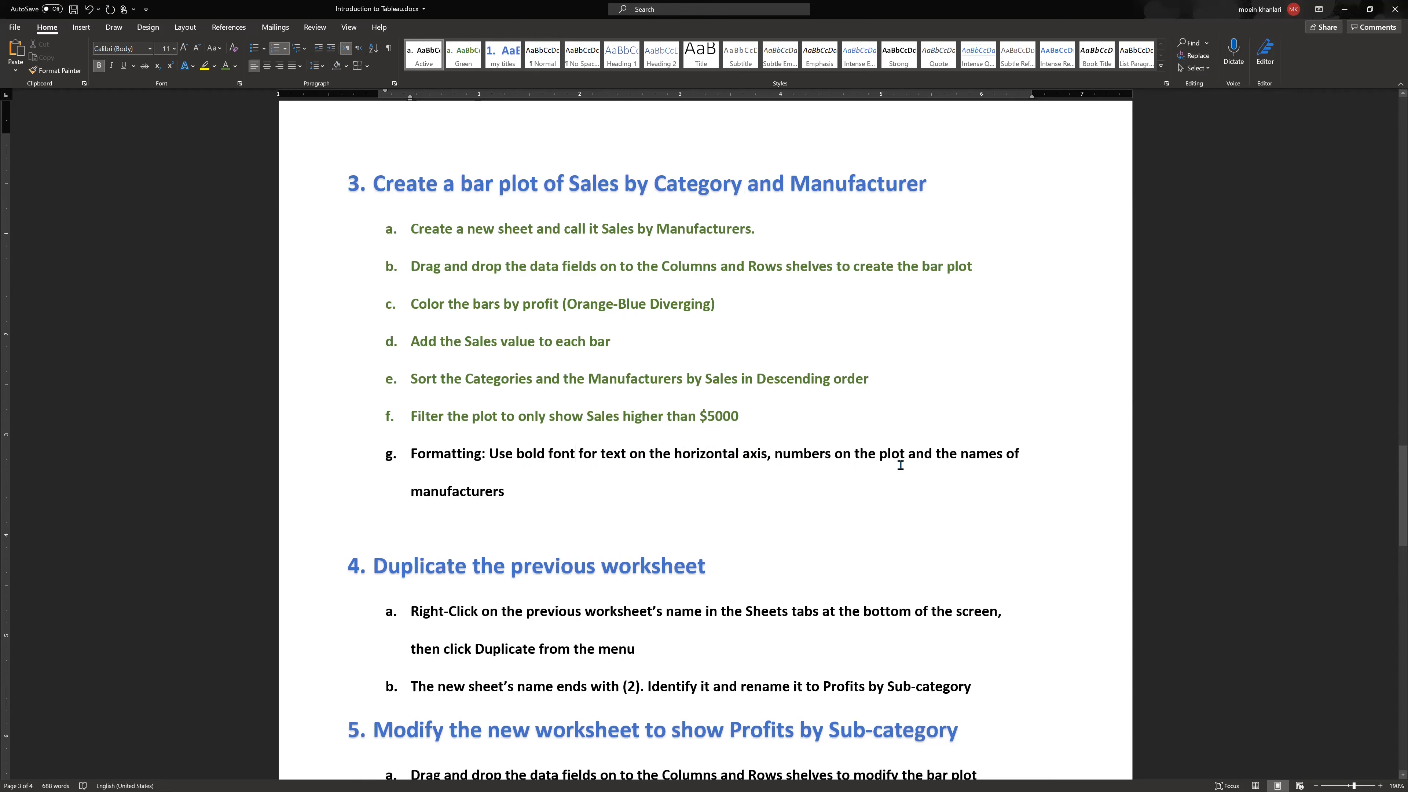
Return to Tableau and open the options for the horizontal Sales axis.
key(alt+Tab)
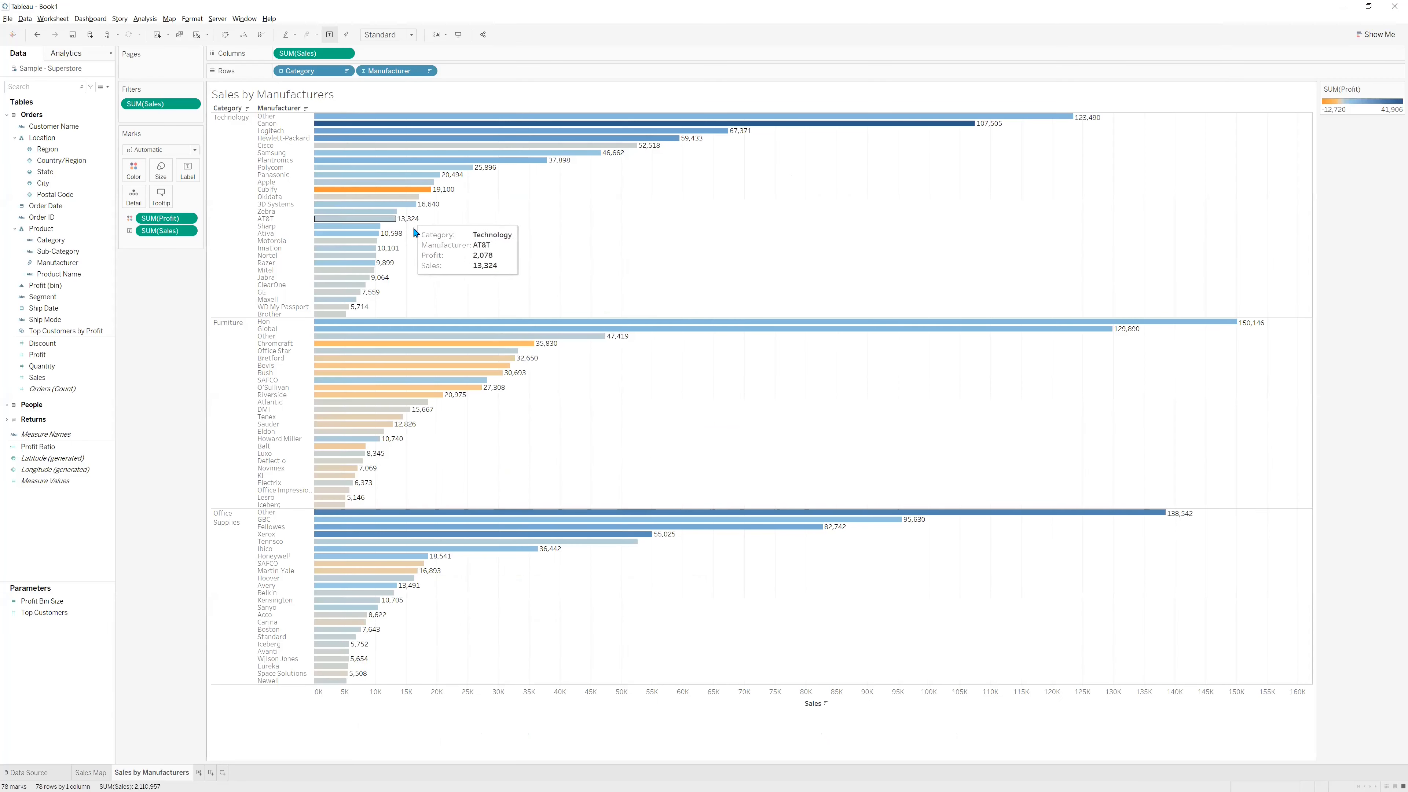
click(764, 695)
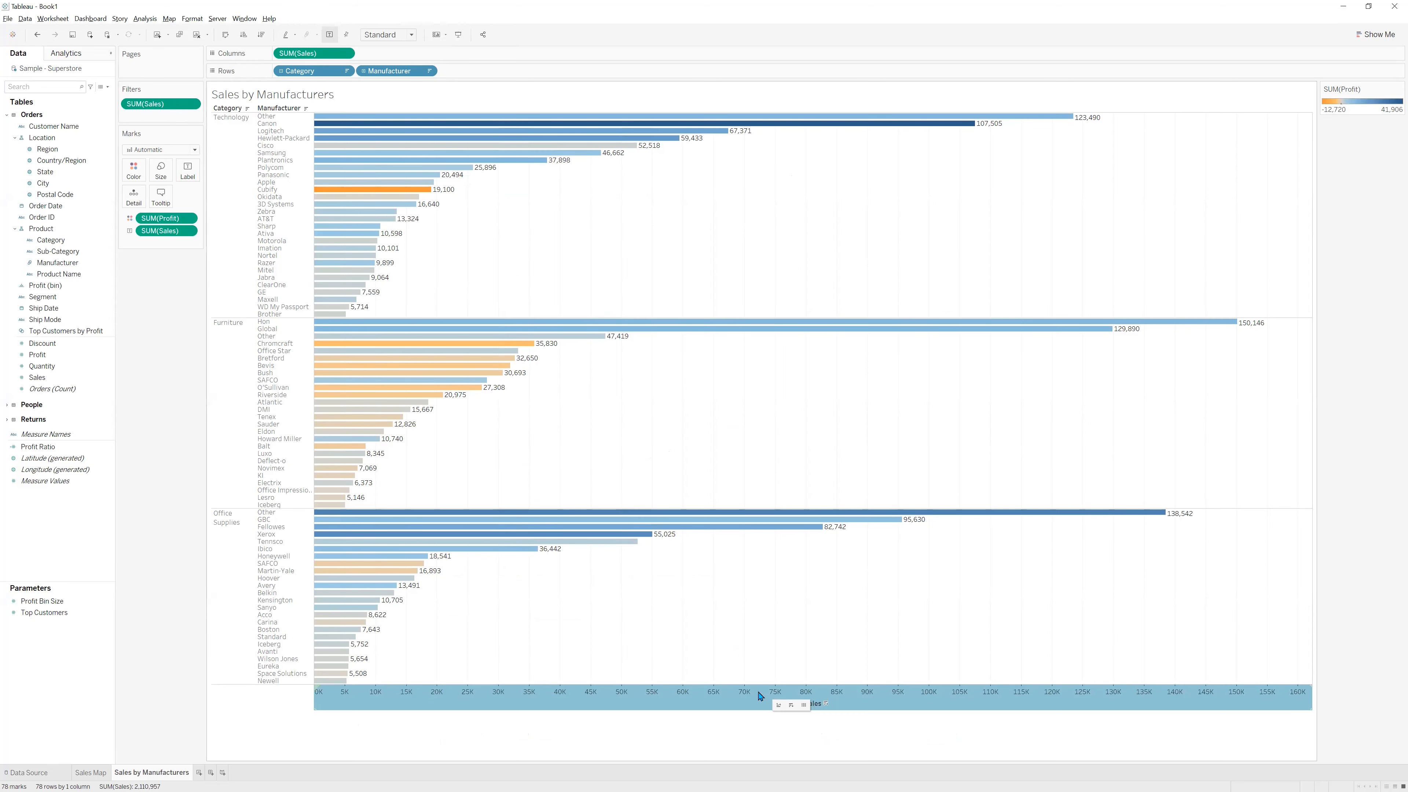
right_click(729, 697)
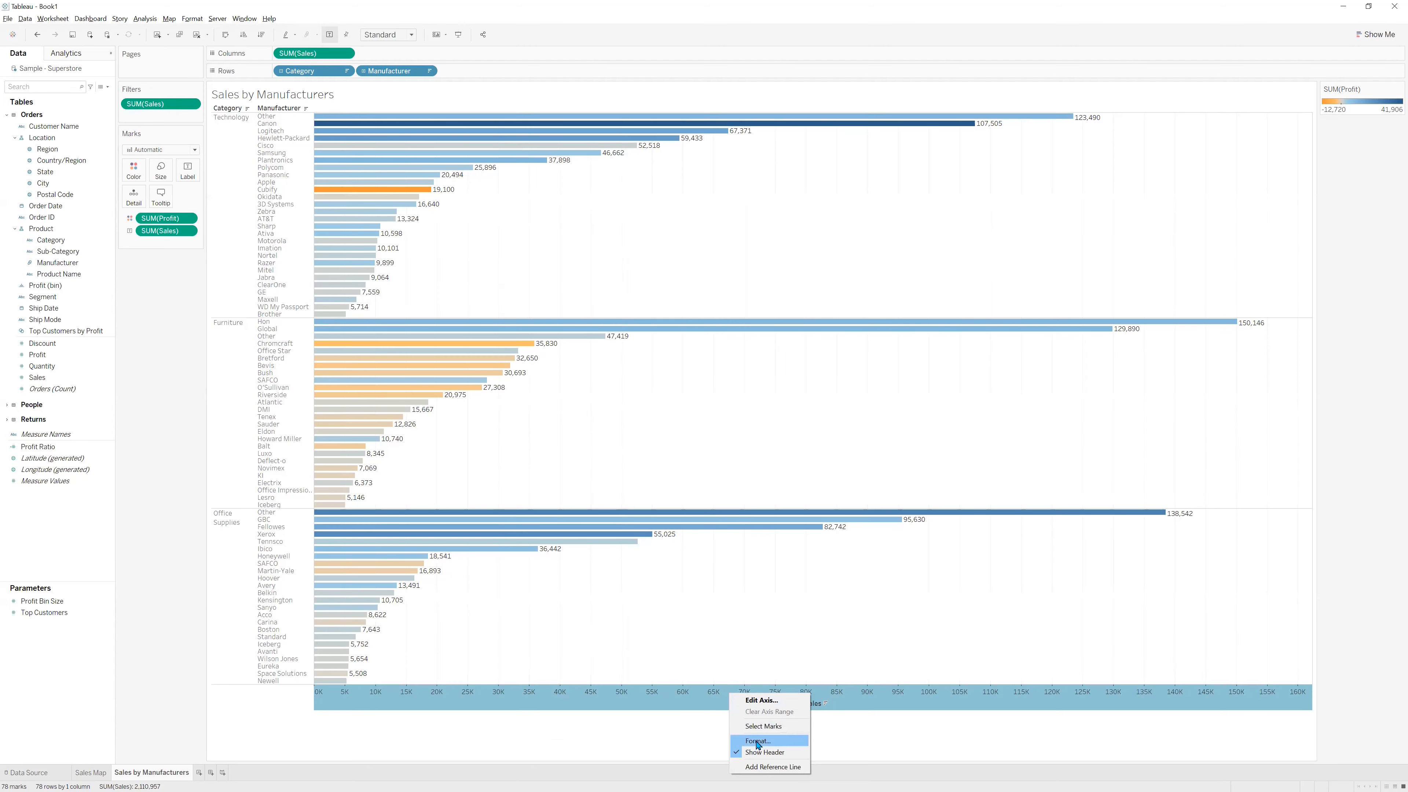
click(680, 704)
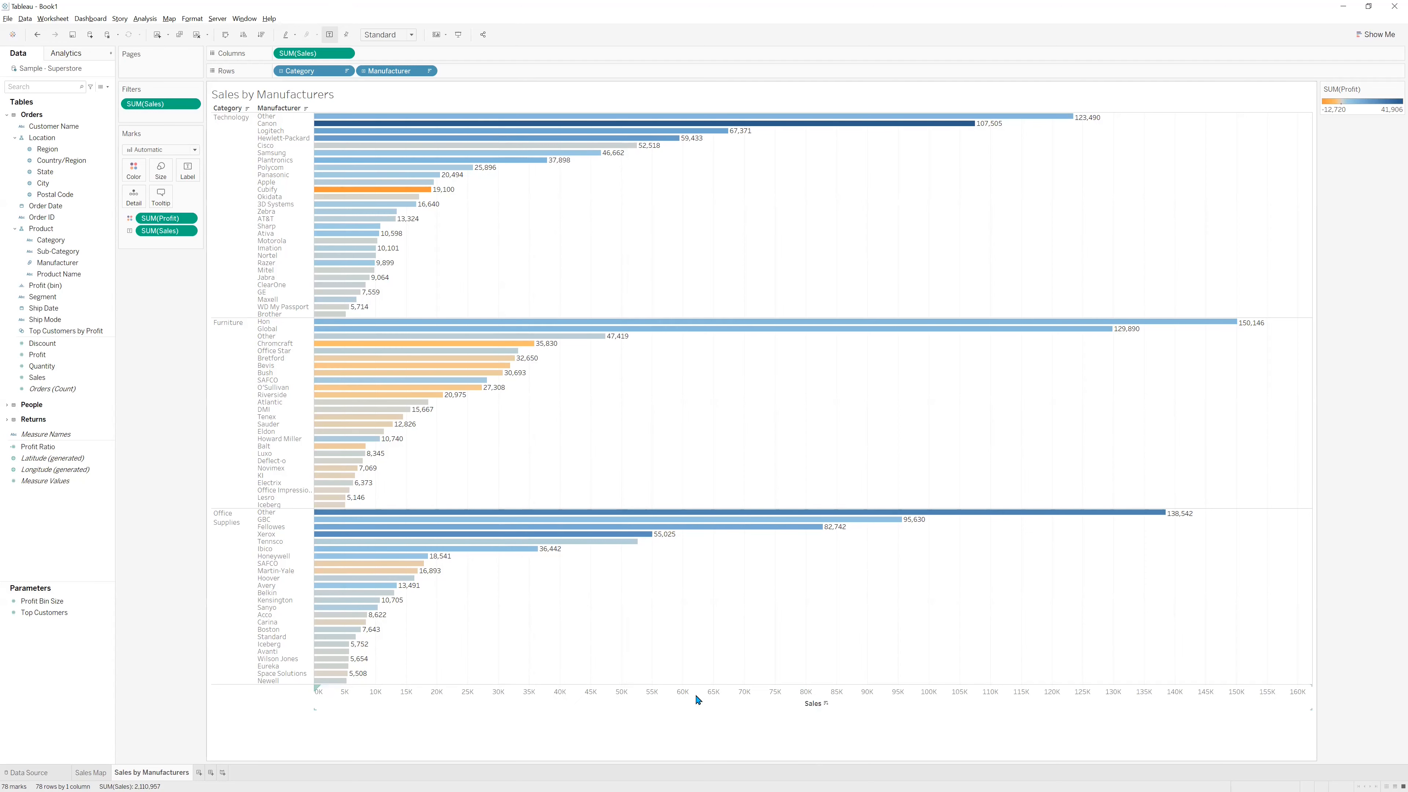
right_click(726, 696)
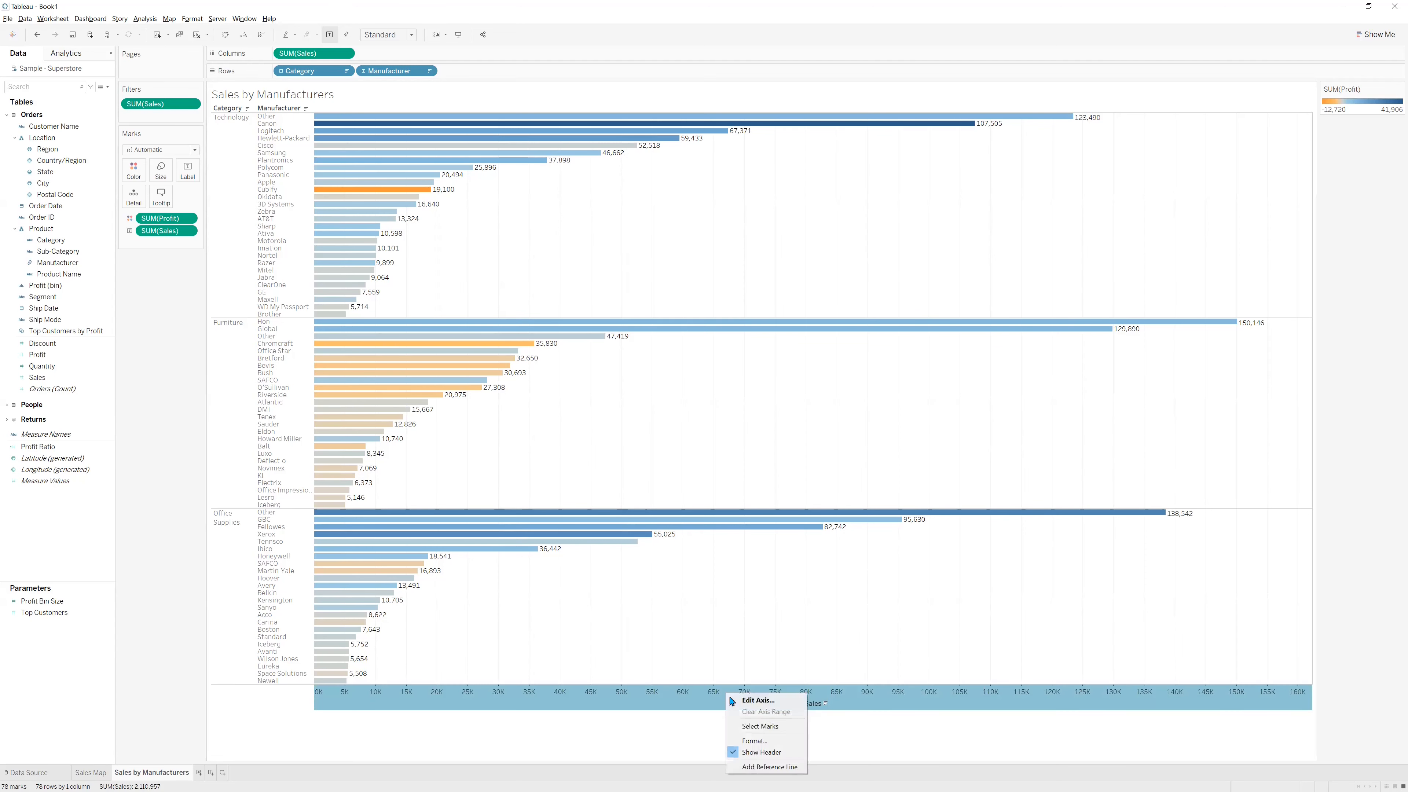
Format the horizontal Sales axis with a bold default font.
click(767, 740)
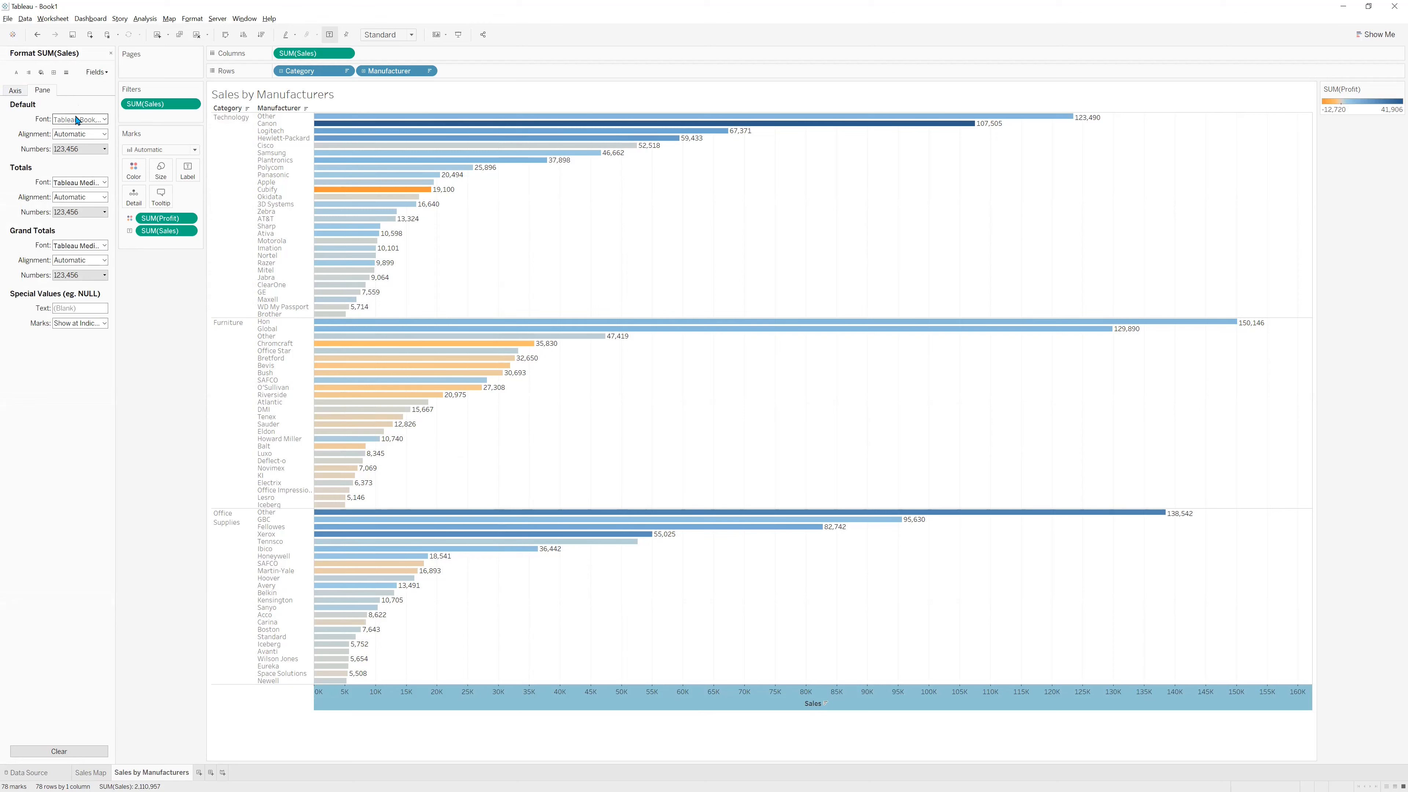
click(16, 93)
click(40, 93)
click(23, 94)
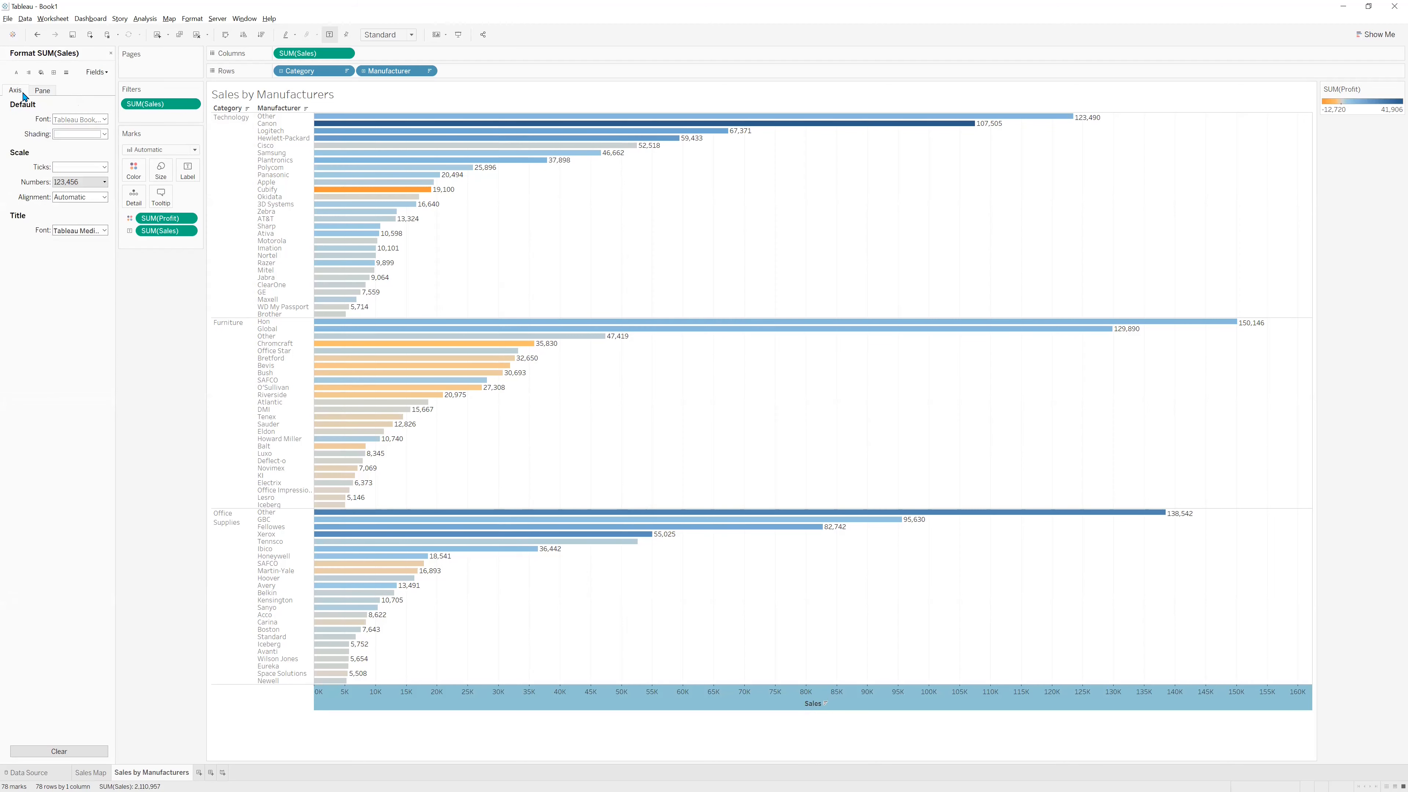
click(70, 123)
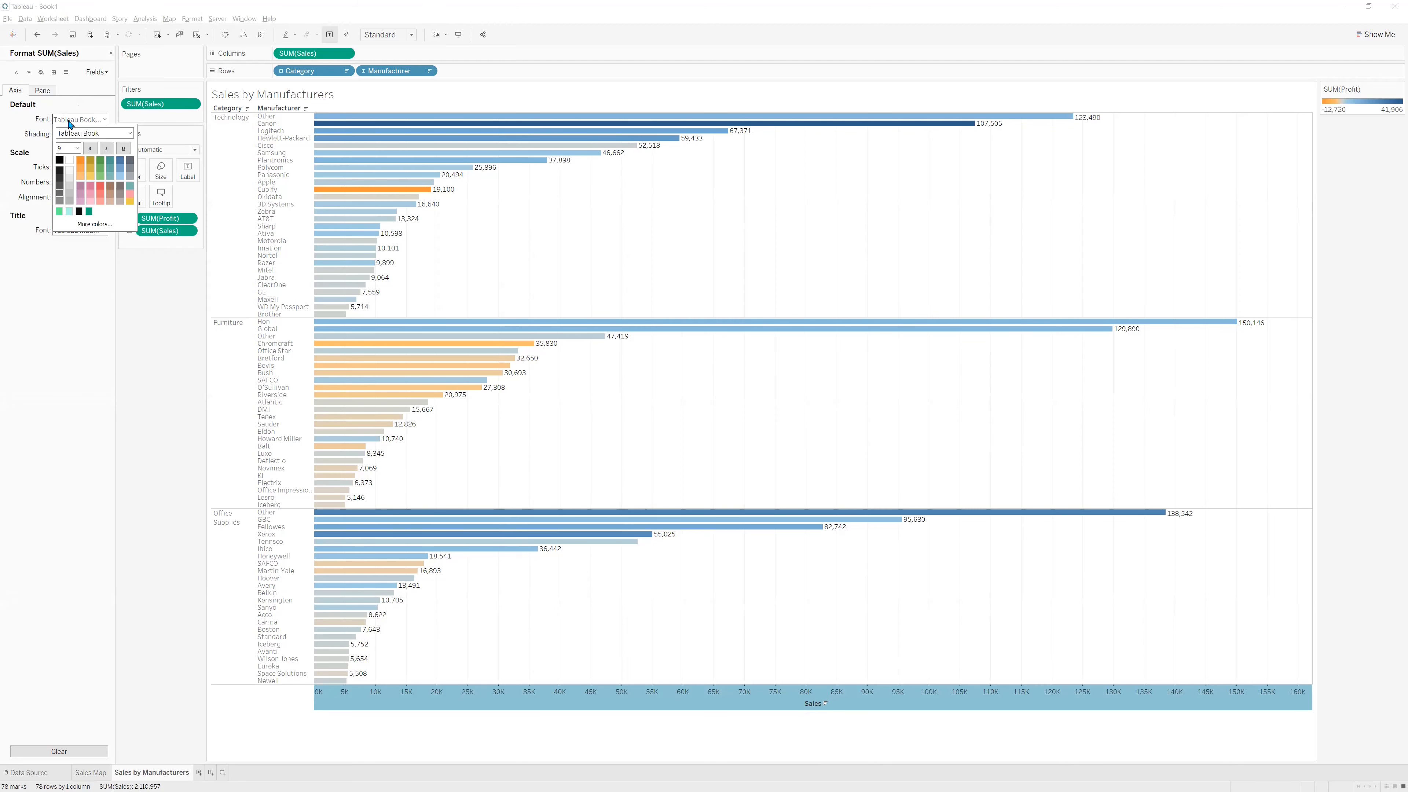
click(90, 149)
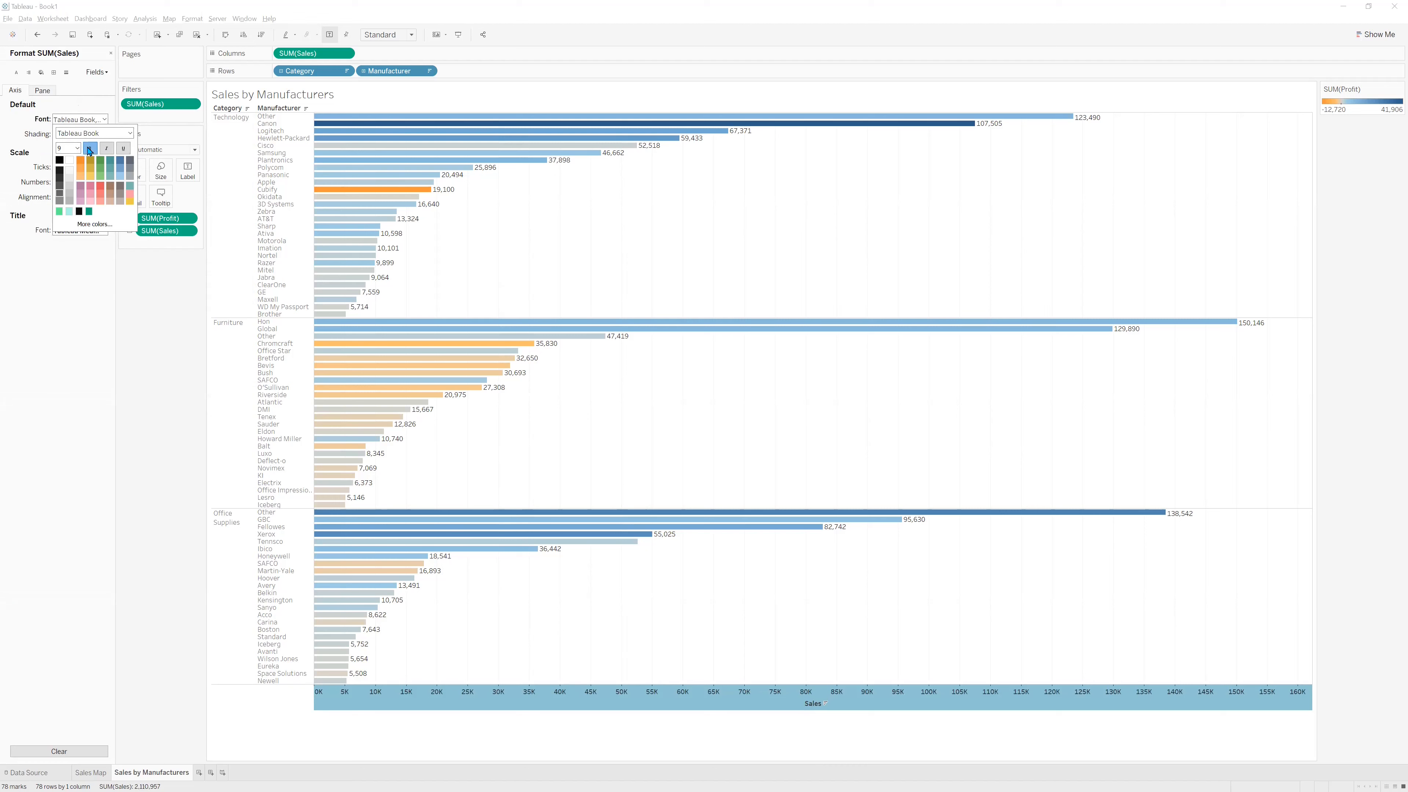
click(90, 149)
click(89, 150)
Format the Category and Manufacturer field labels with a red default font colour.
click(272, 113)
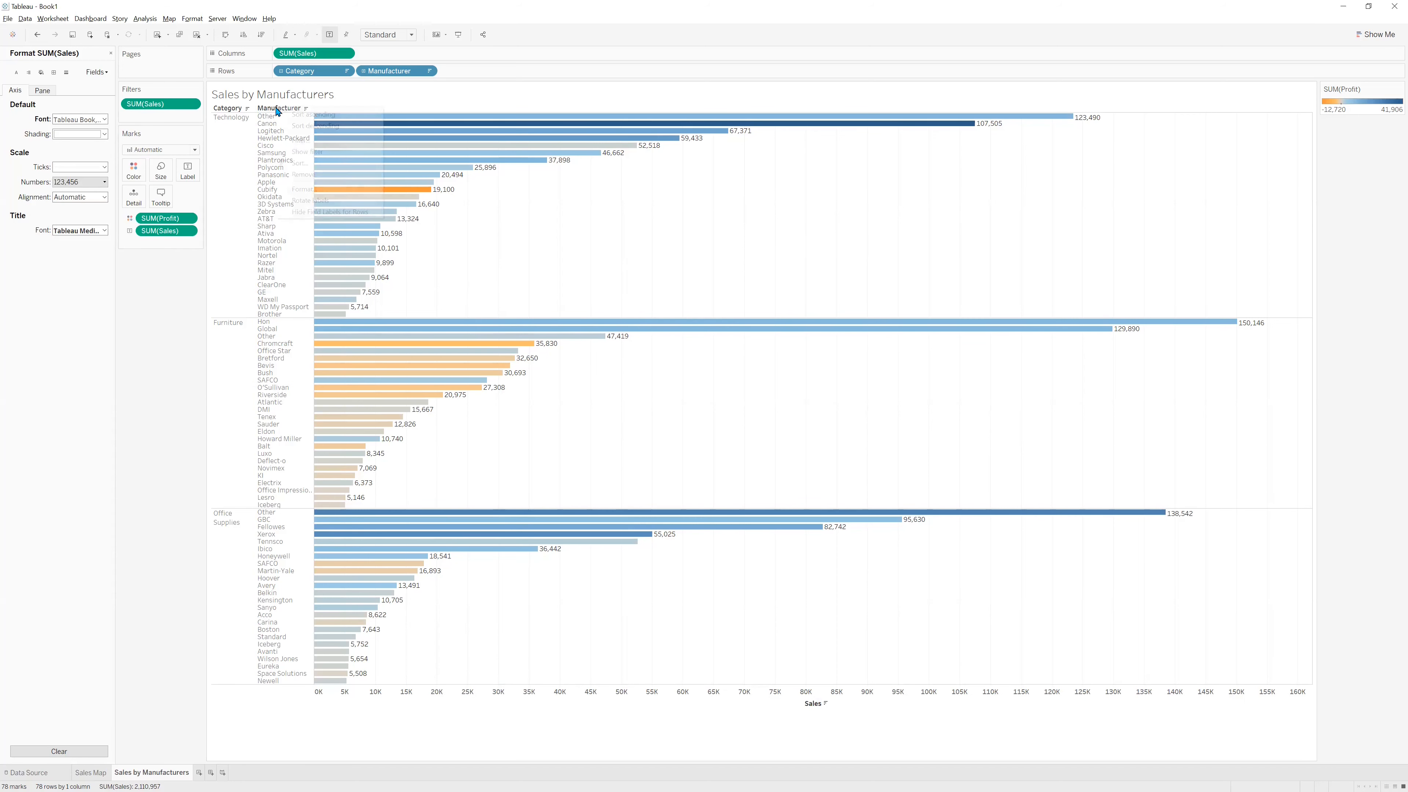
right_click(278, 111)
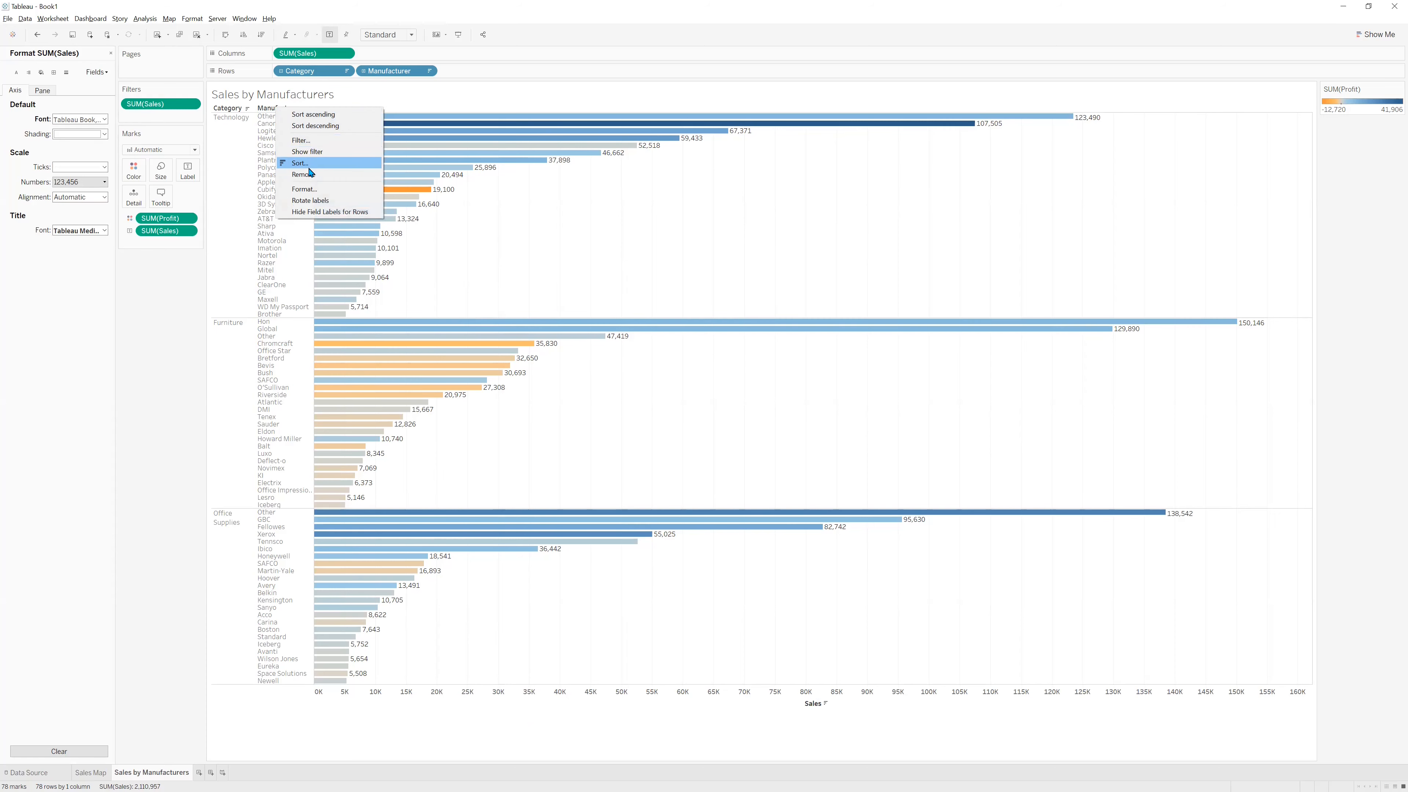
click(312, 188)
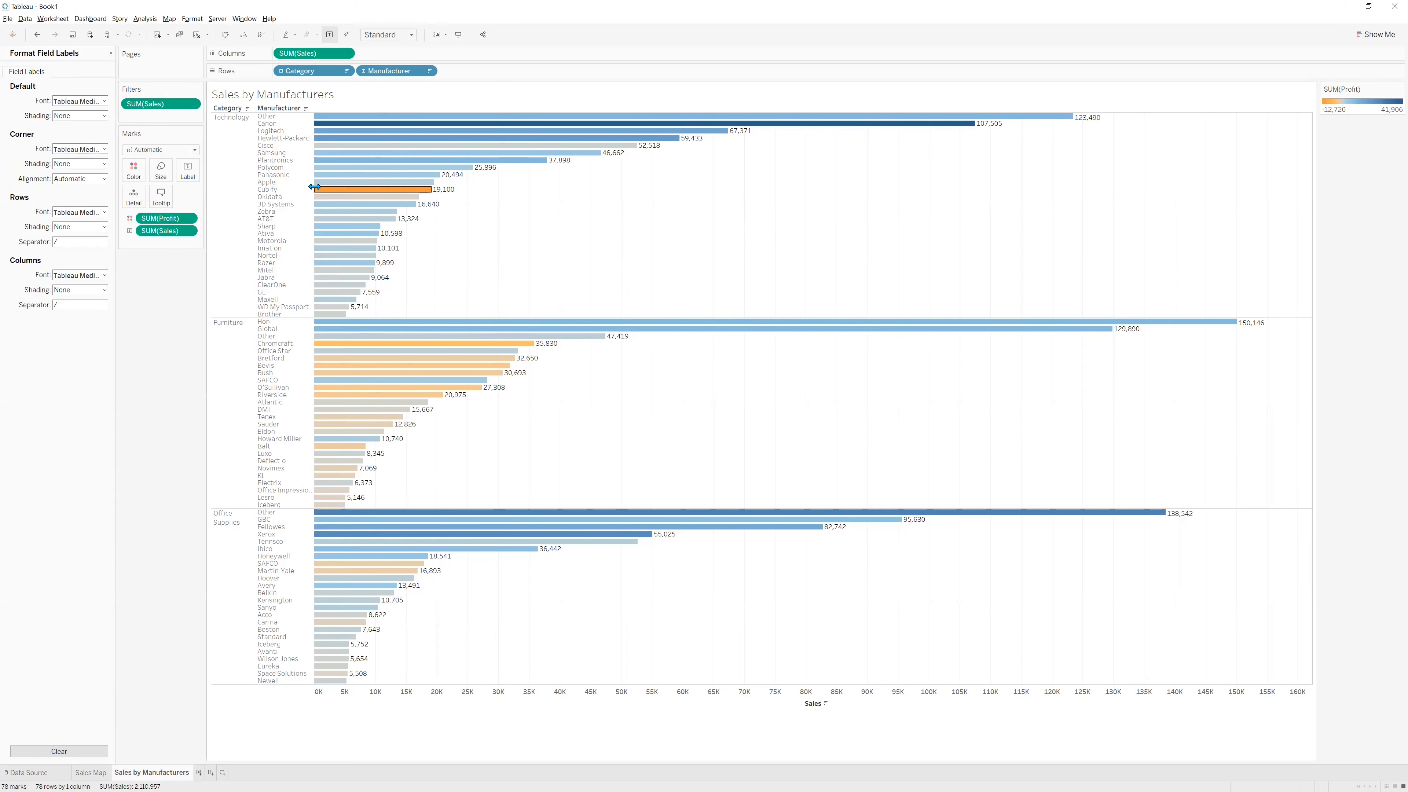
click(95, 102)
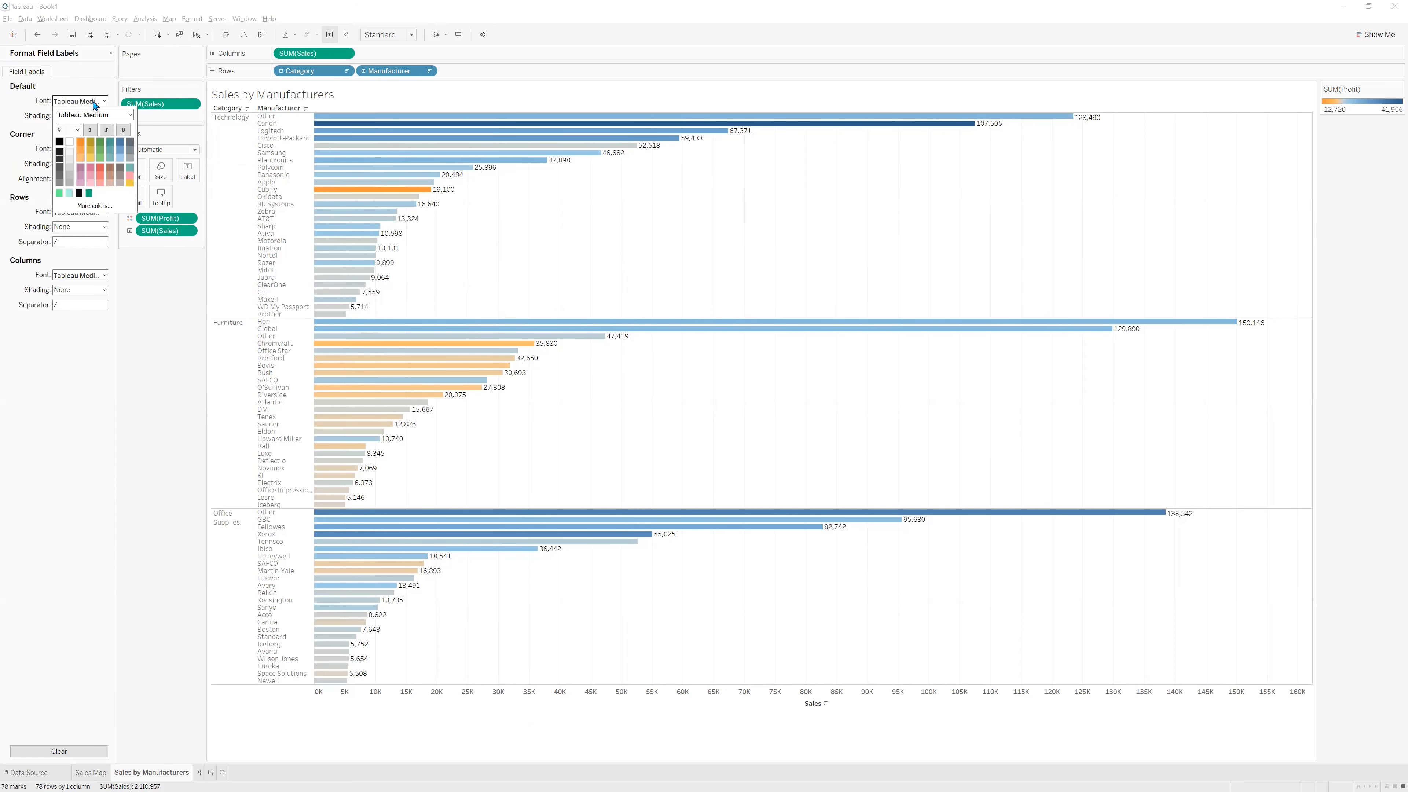
click(100, 170)
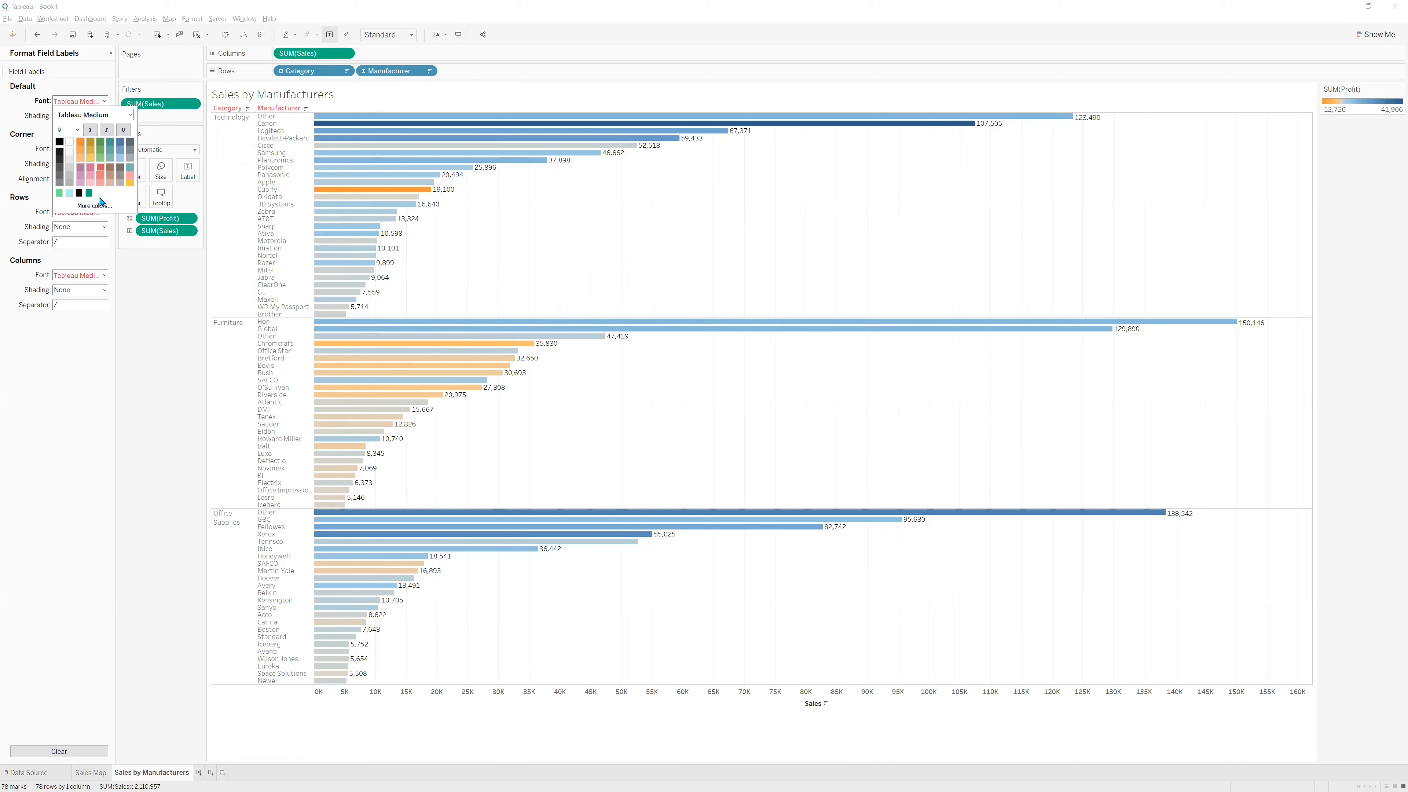
click(273, 127)
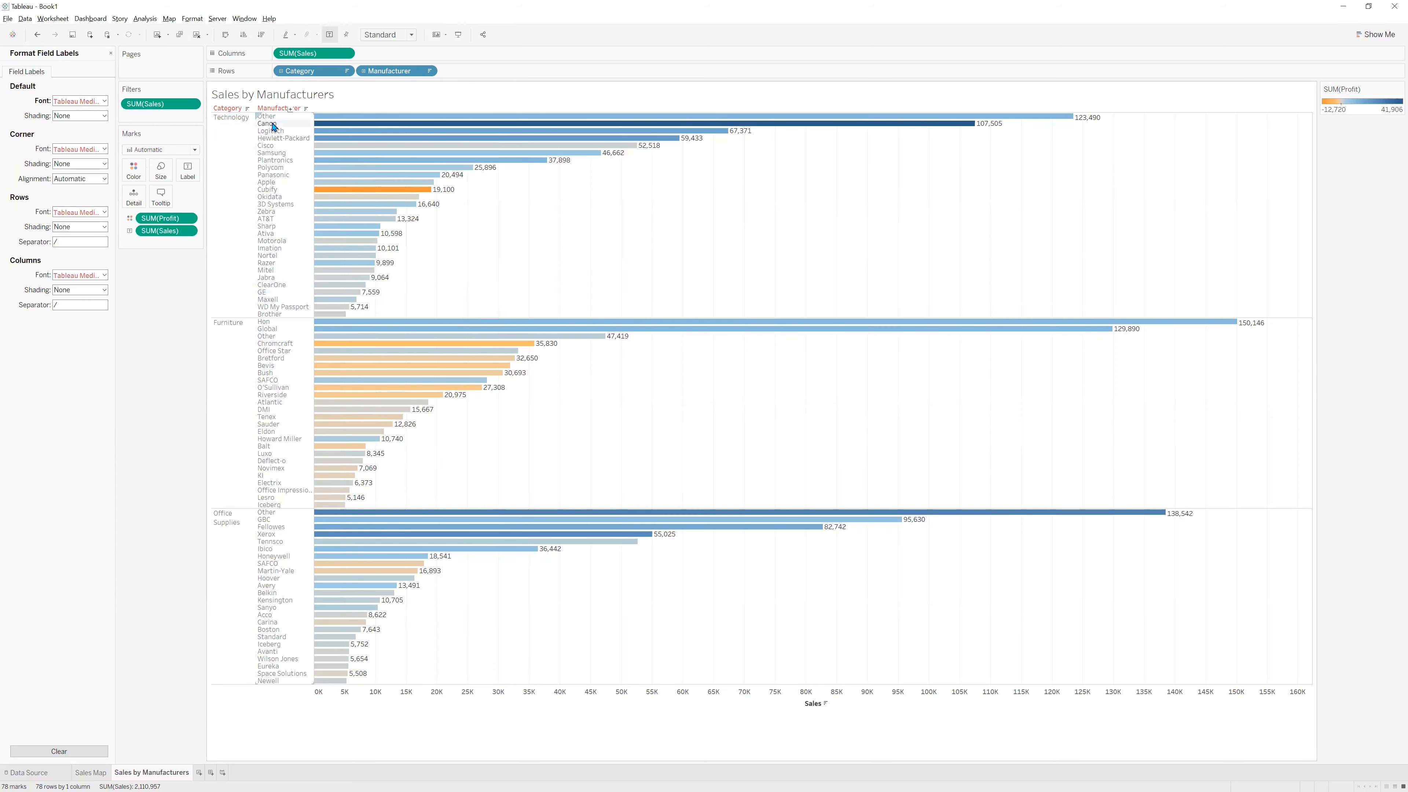
Select all the manufacturer names, from Other to Newell, and set their default header font to bold.
click(267, 117)
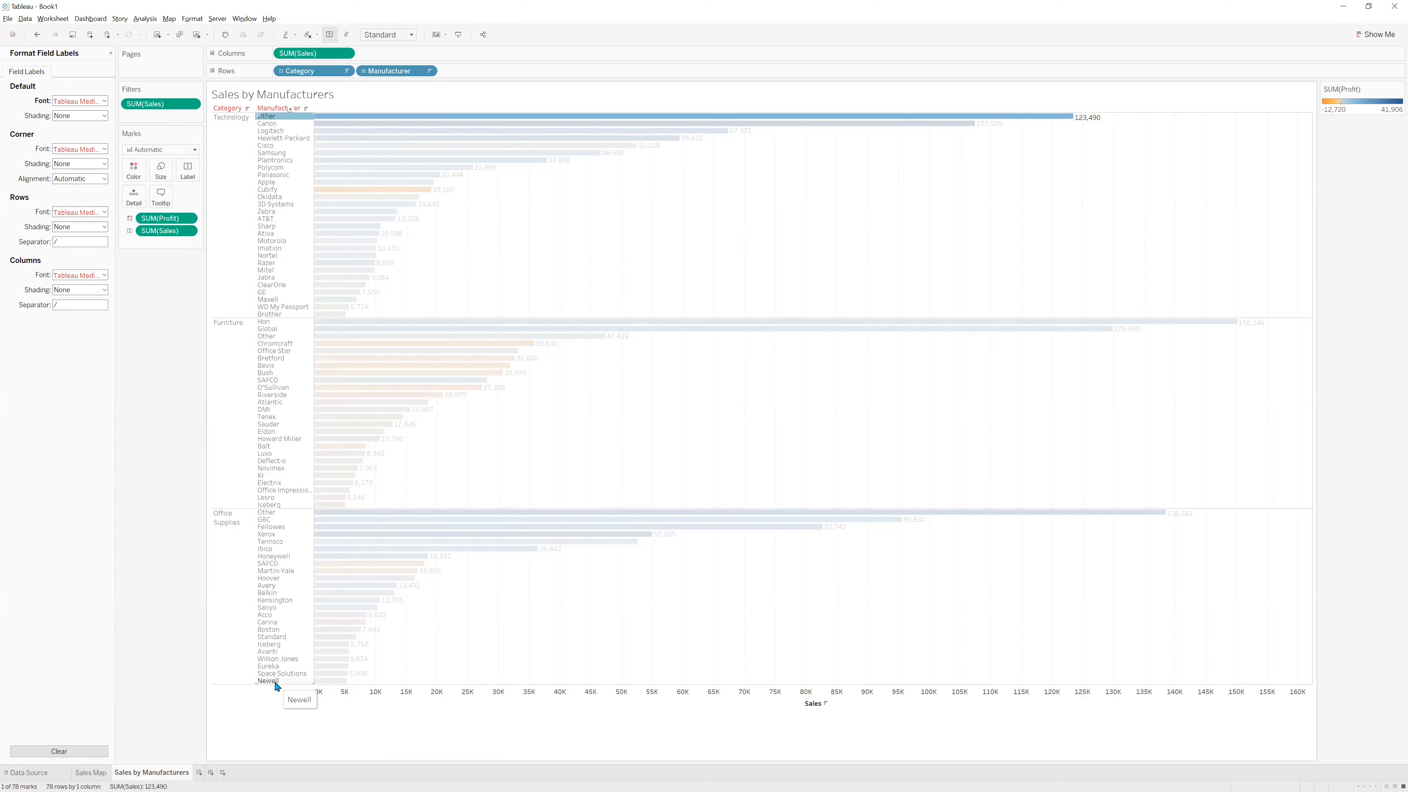
mouse_move(272, 123)
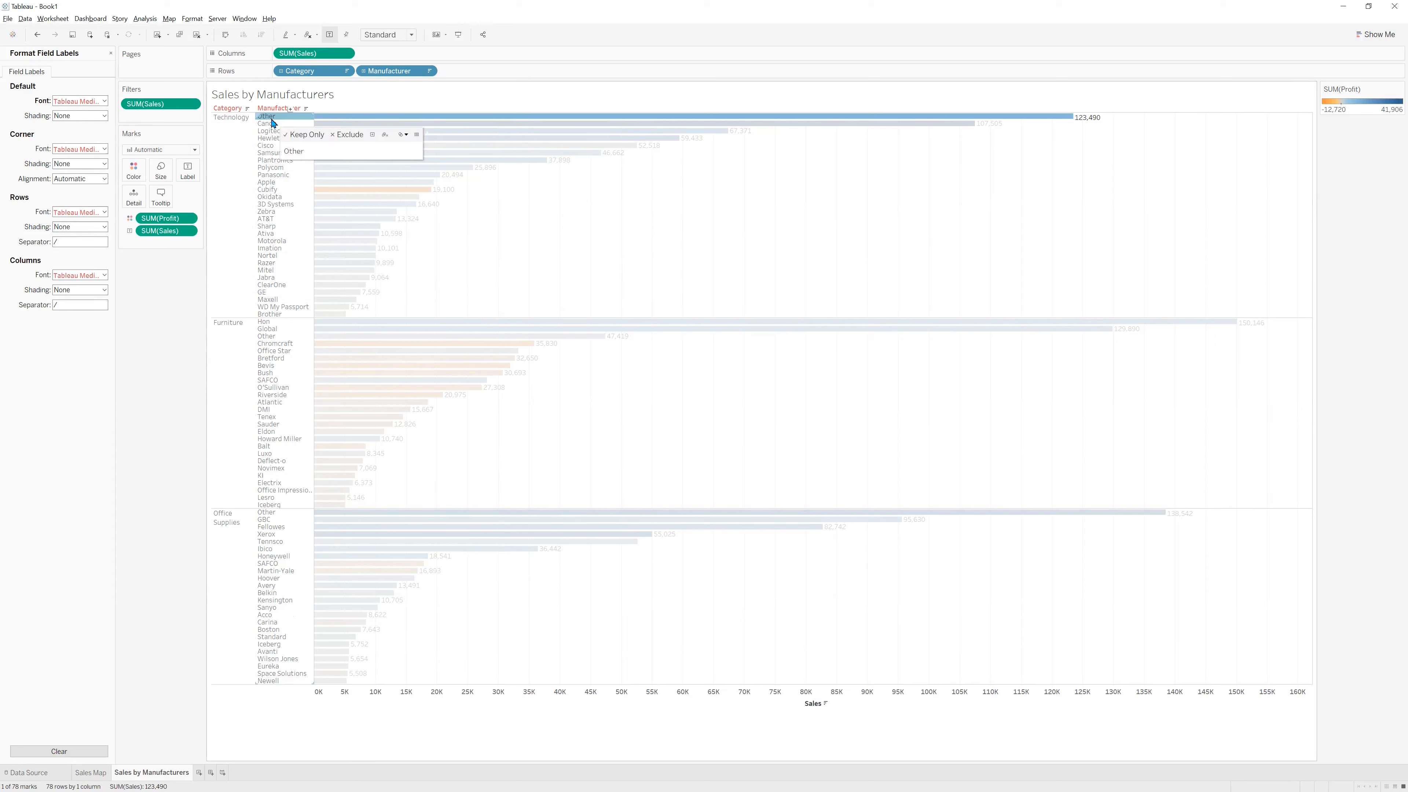
shift+click(271, 683)
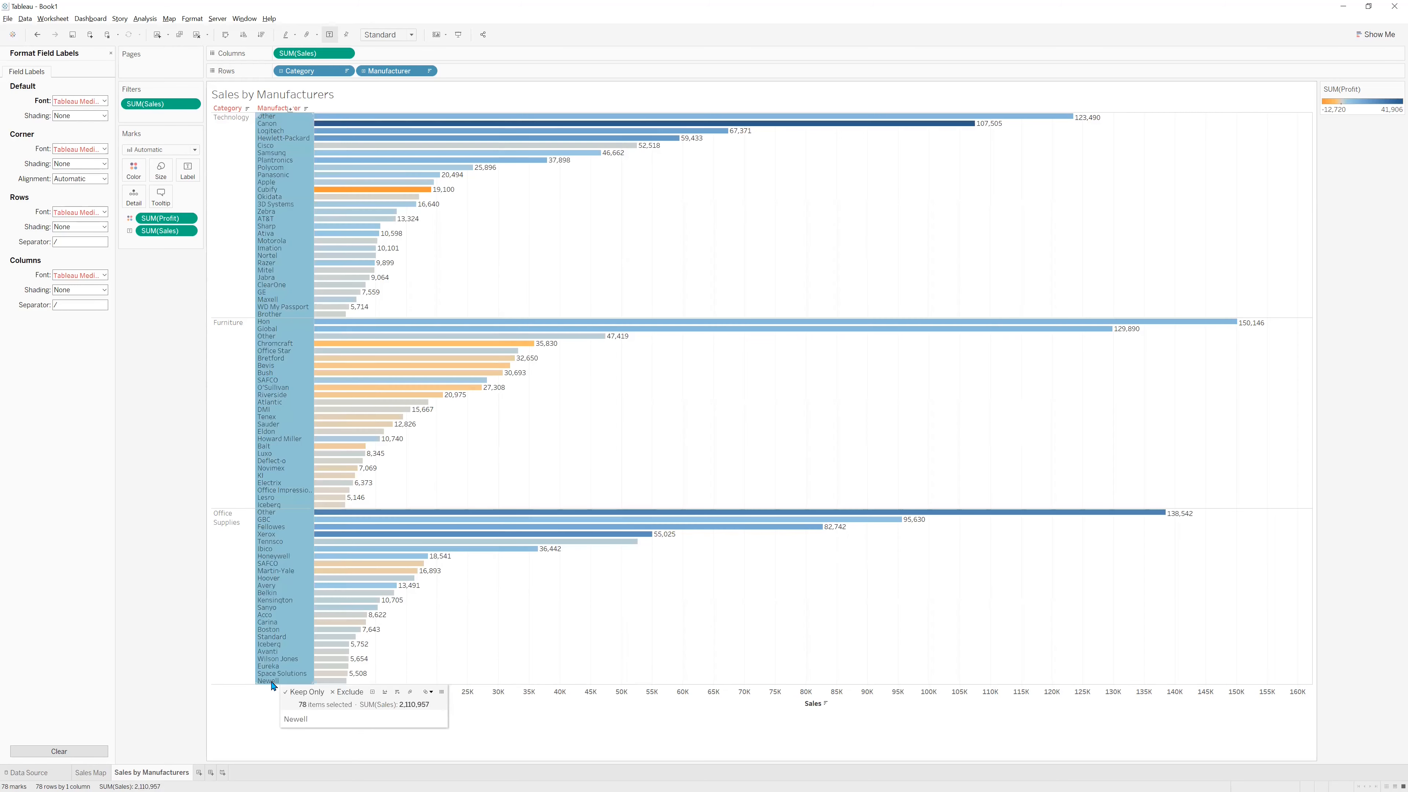
right_click(288, 216)
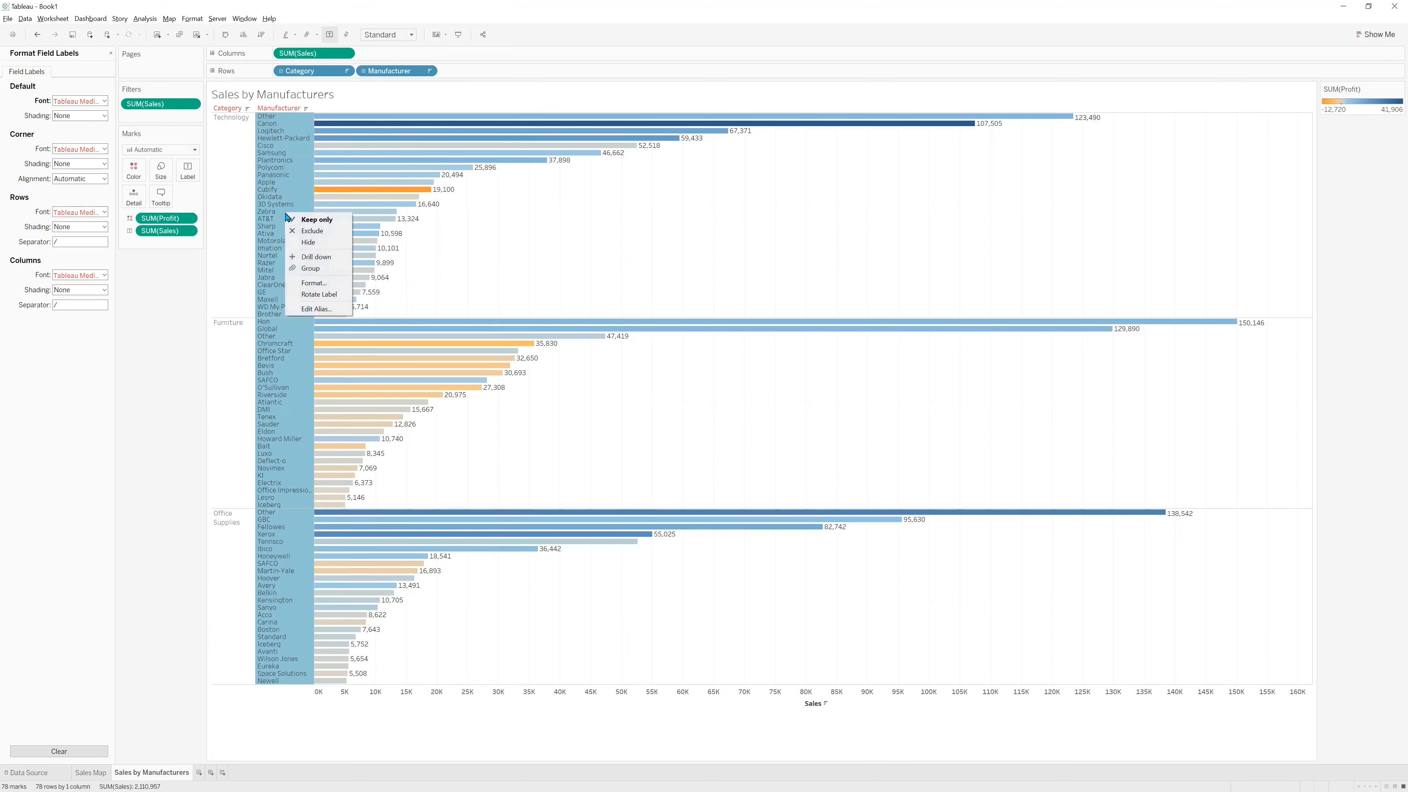
click(324, 284)
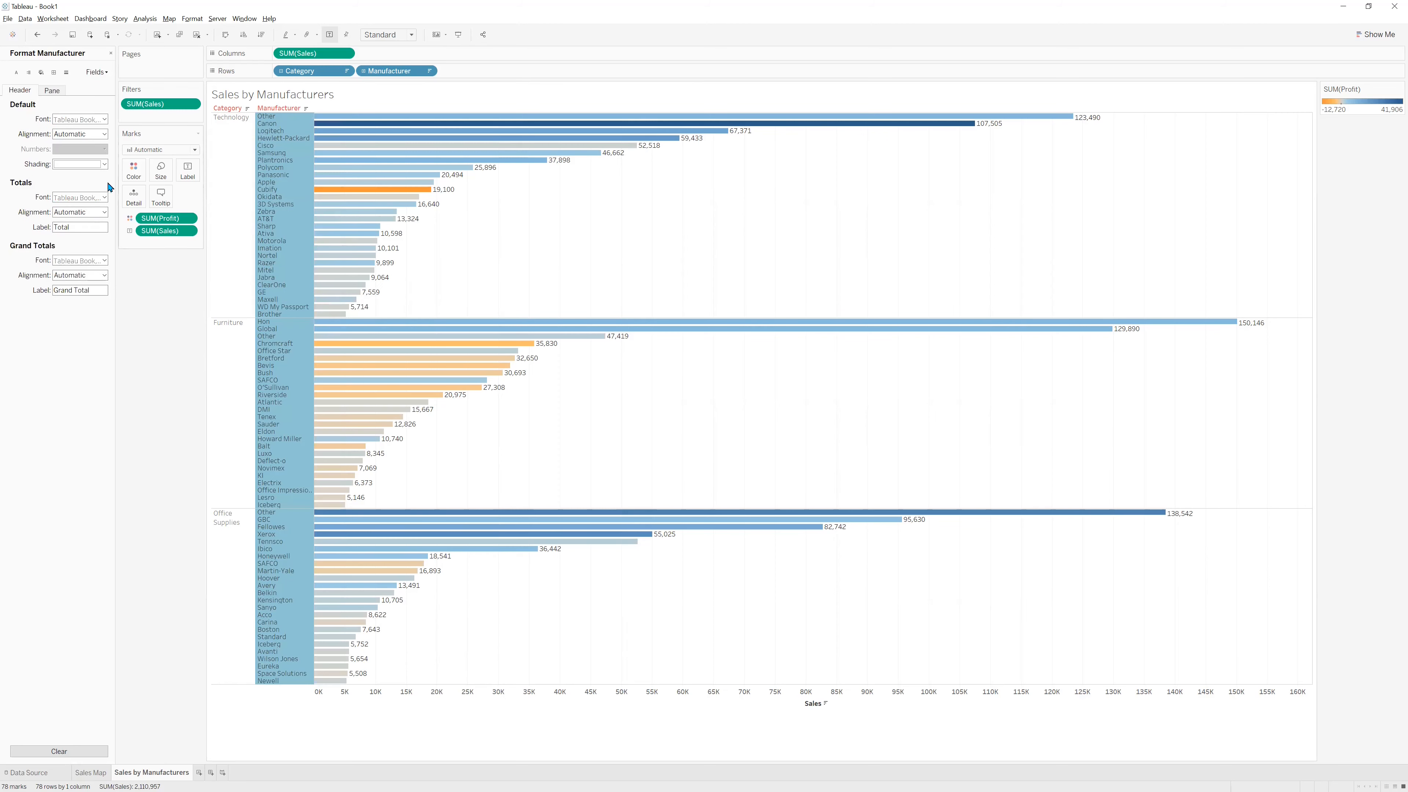
click(91, 121)
click(92, 151)
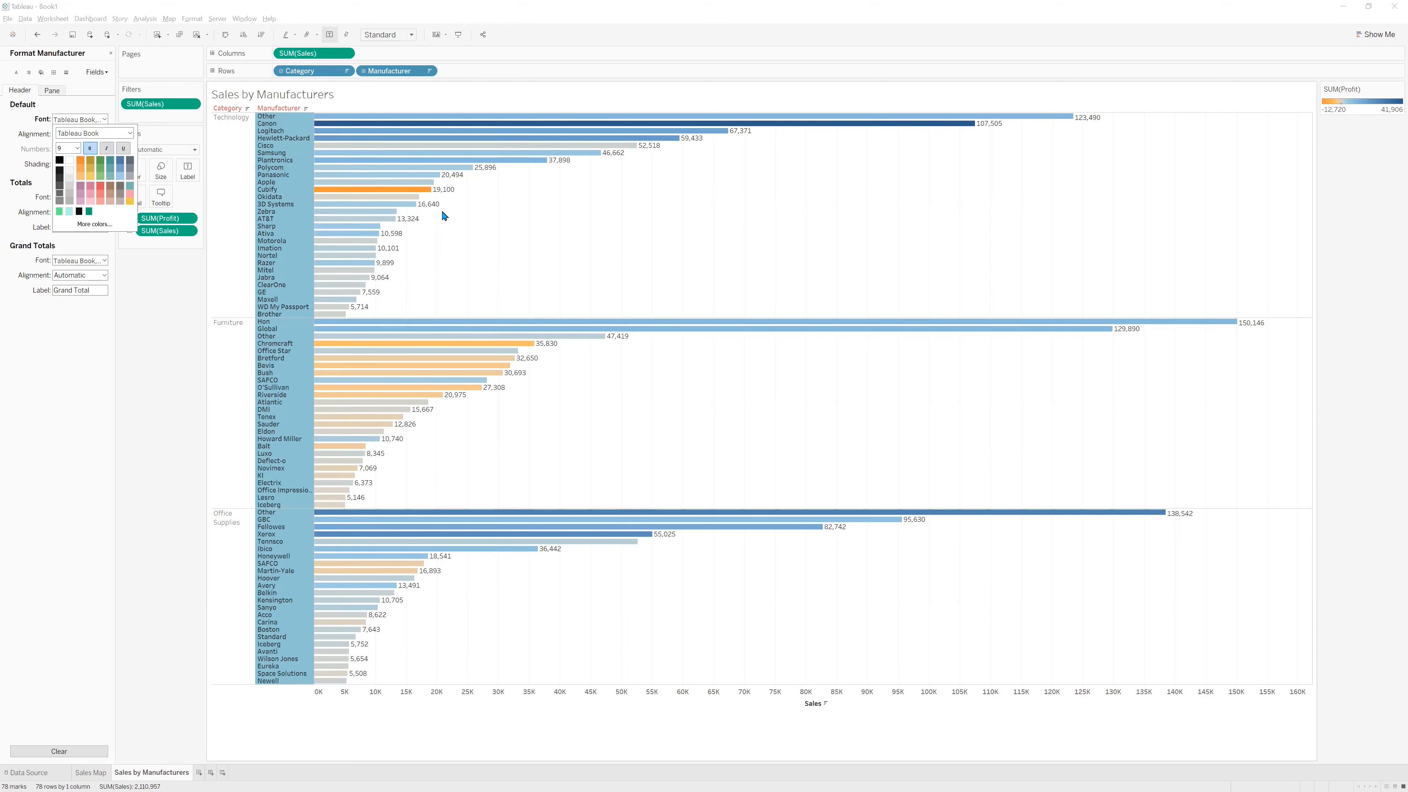
mouse_move(433, 214)
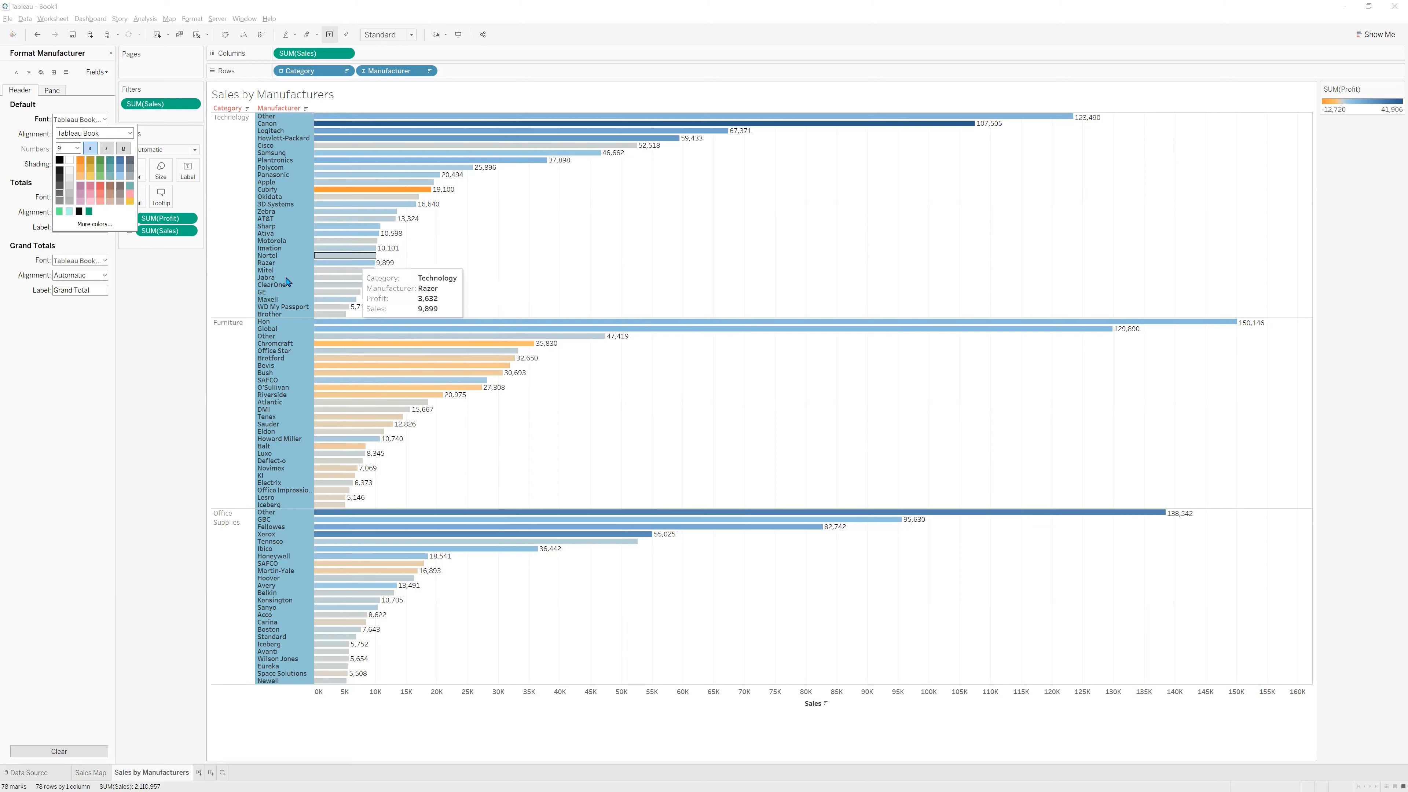
click(191, 315)
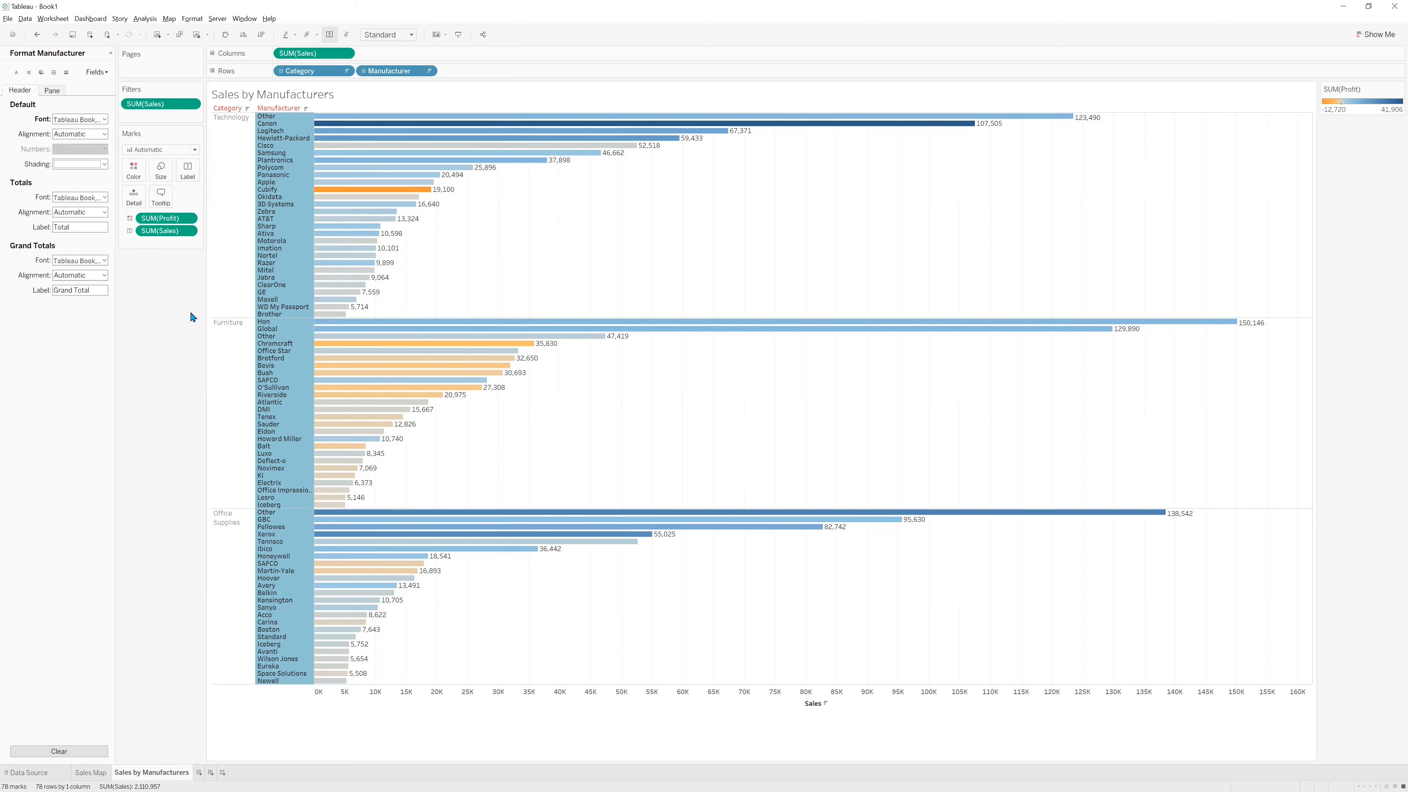
Try setting the default font of the whole worksheet to bold, and undo that change.
click(386, 264)
right_click(387, 263)
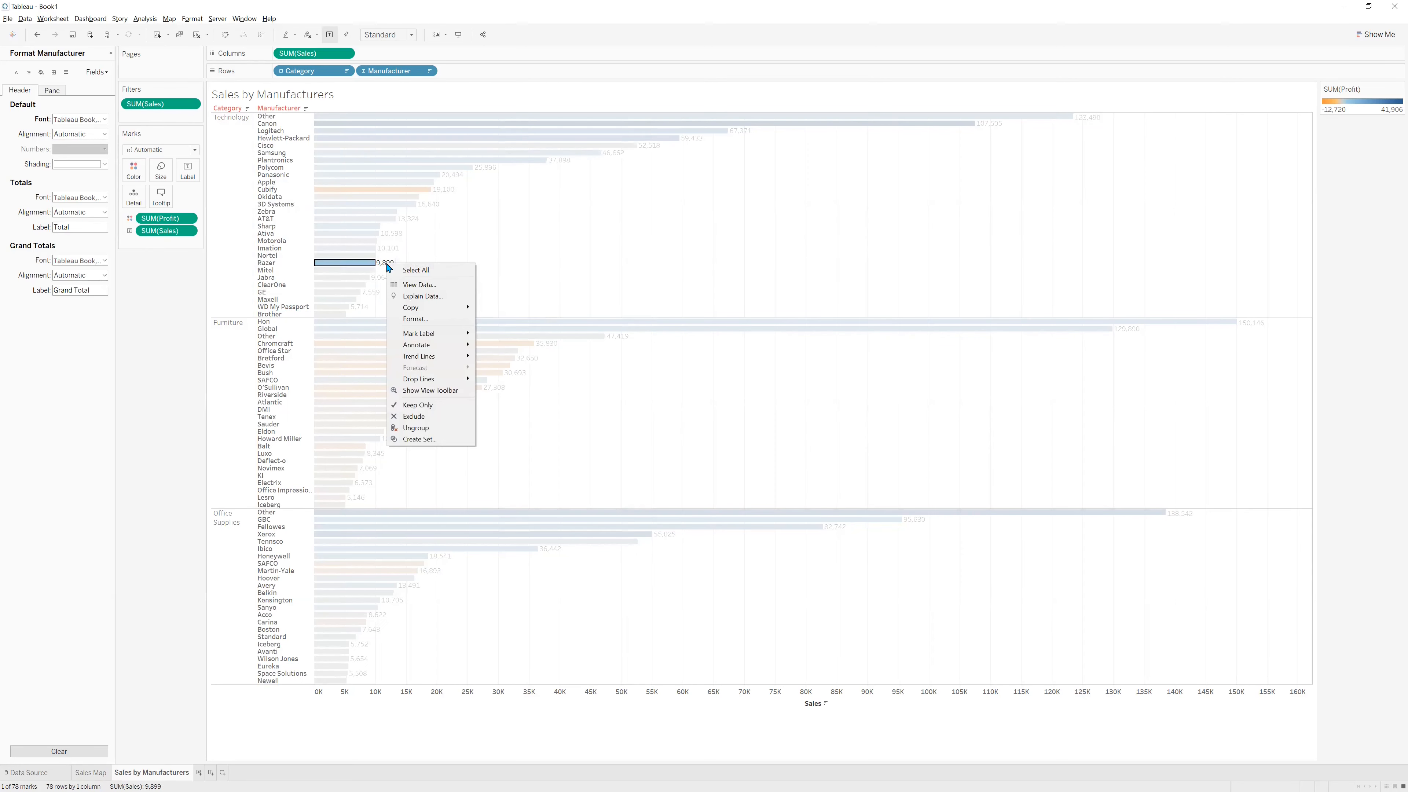
click(416, 320)
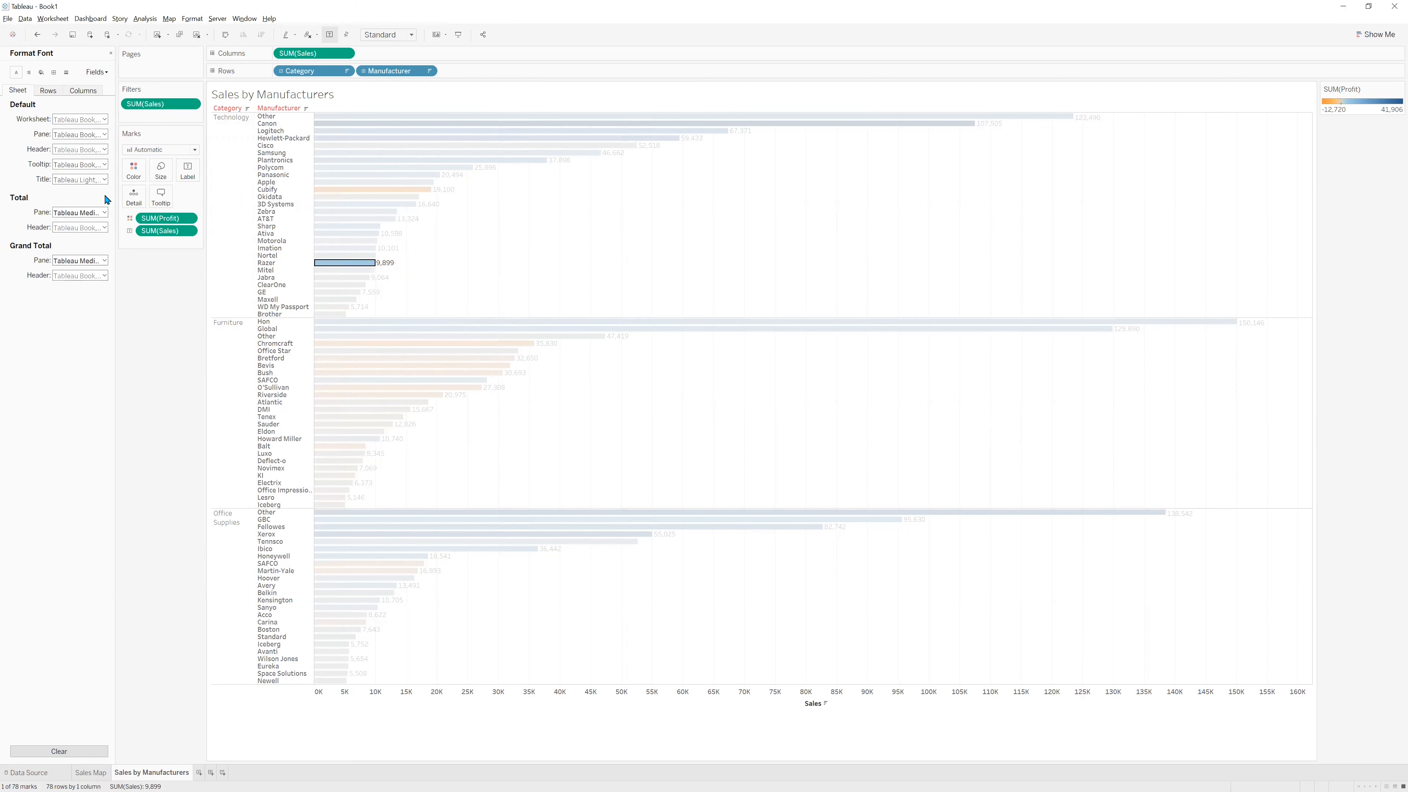
click(82, 120)
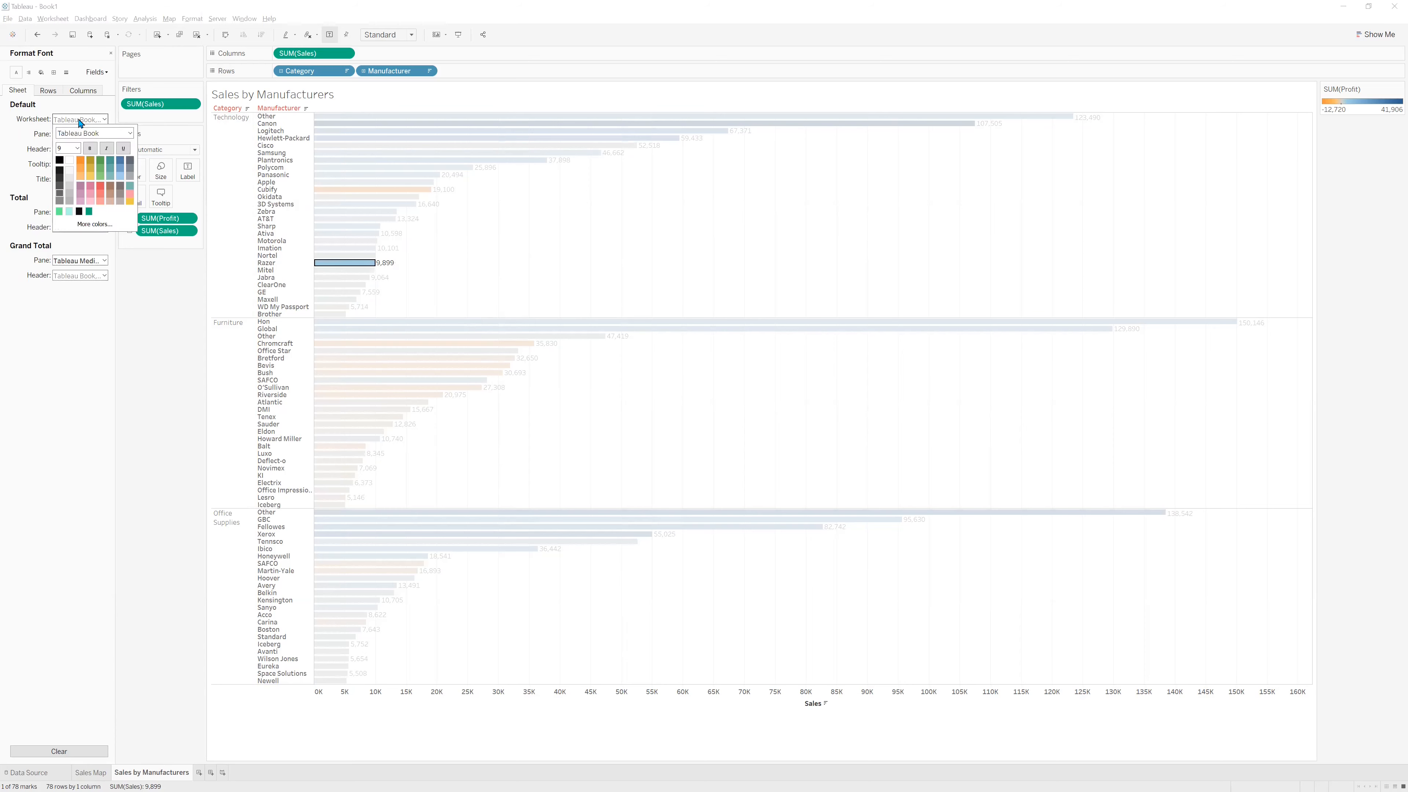
click(92, 152)
click(151, 274)
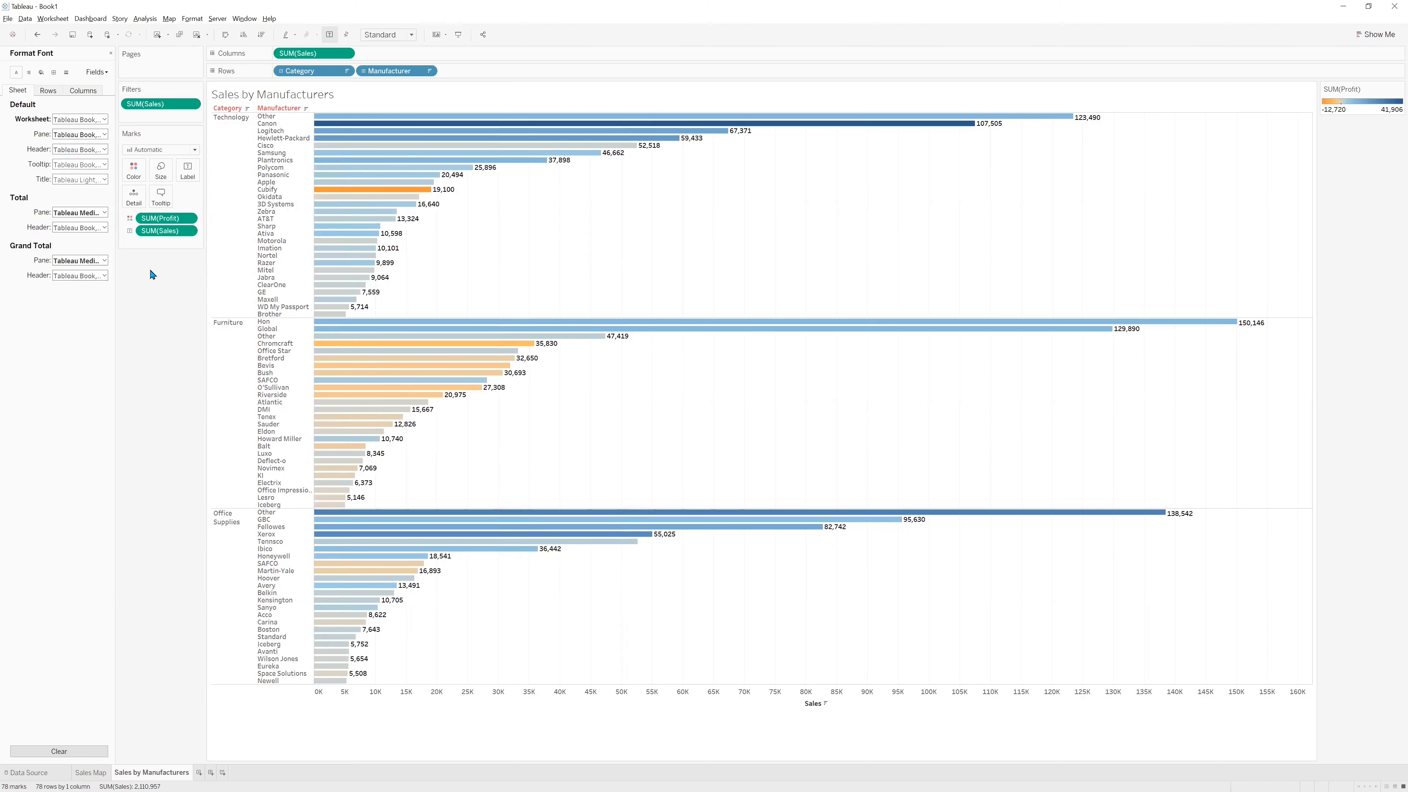
key(ctrl+z)
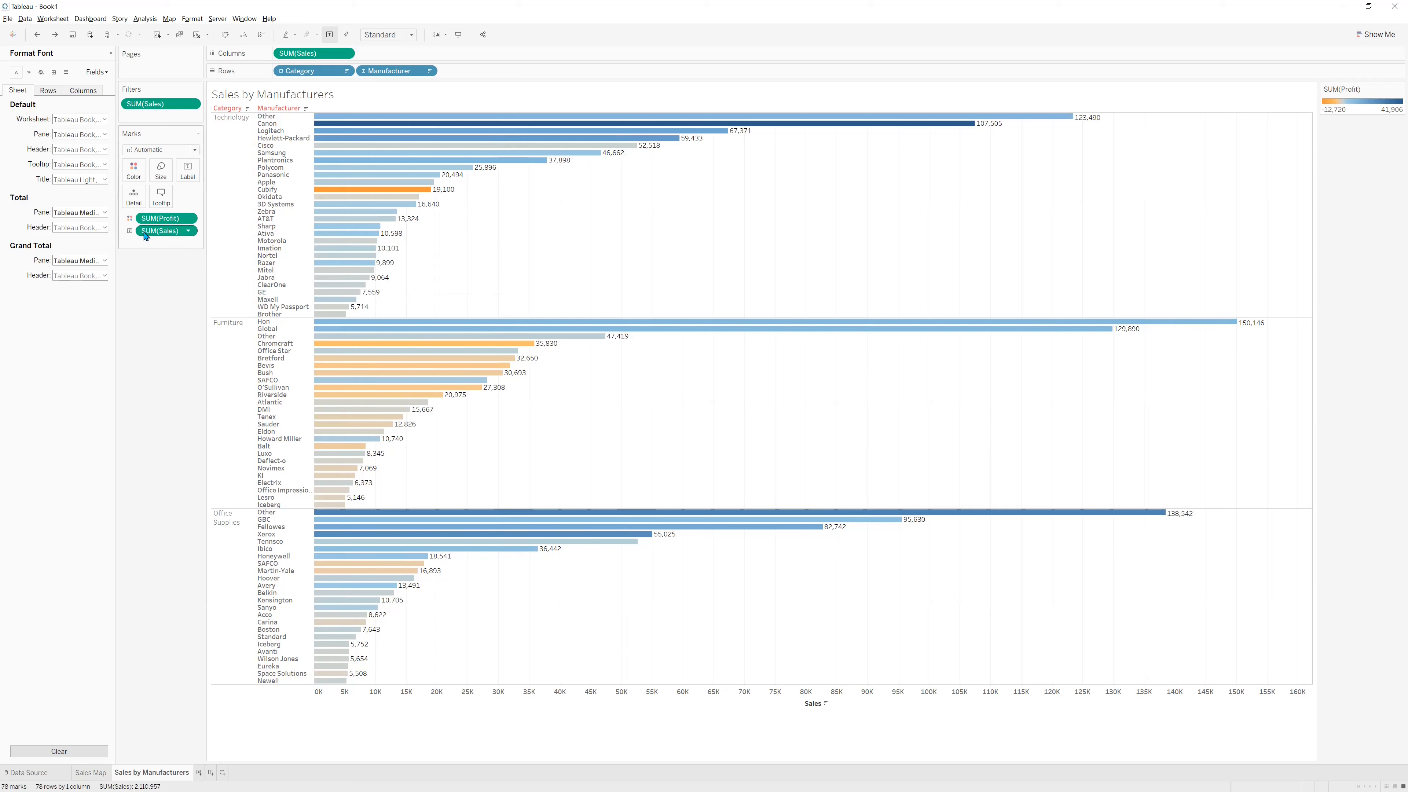
Format the SUM(Sales) label field on the Marks card with a bold default pane font.
click(188, 231)
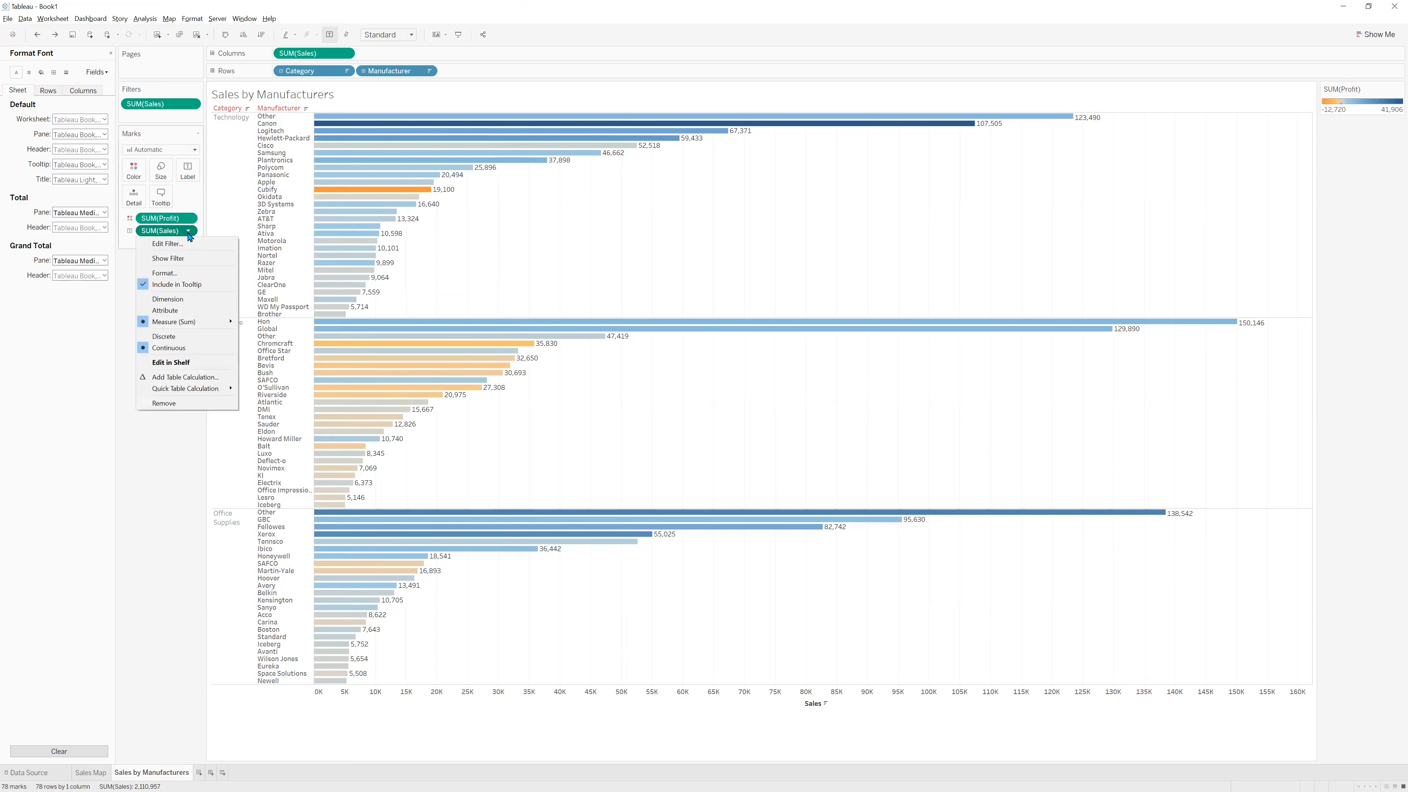
click(187, 278)
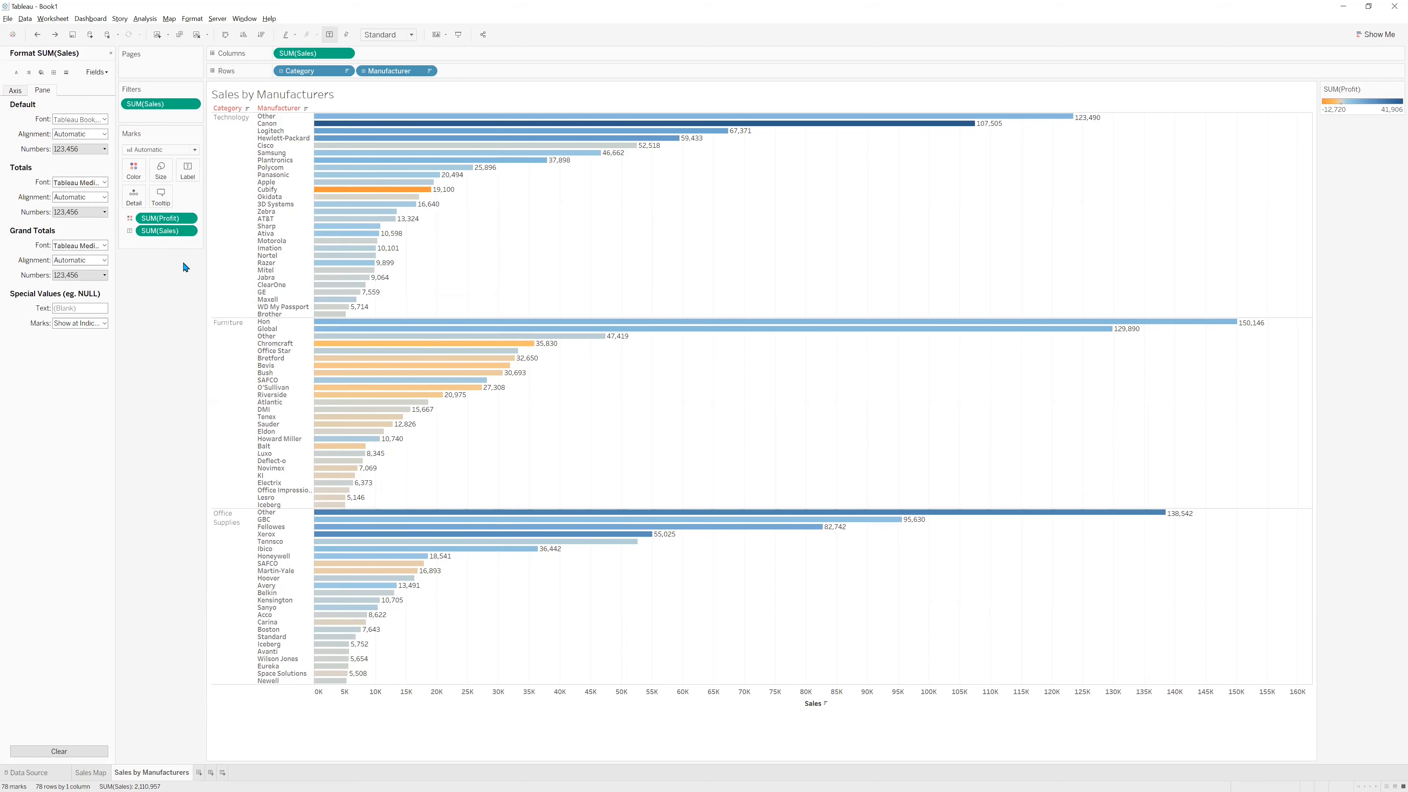
click(79, 120)
click(90, 149)
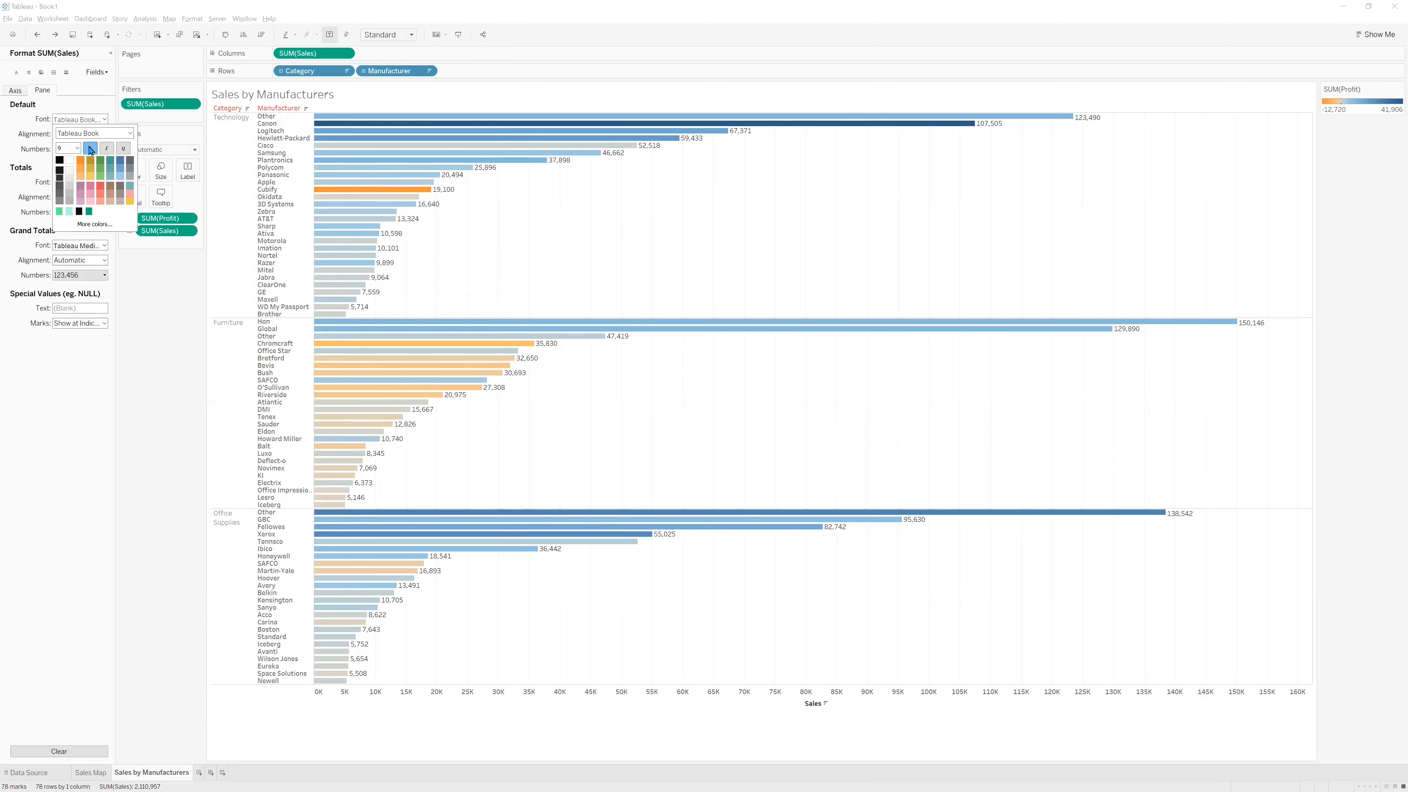
click(155, 272)
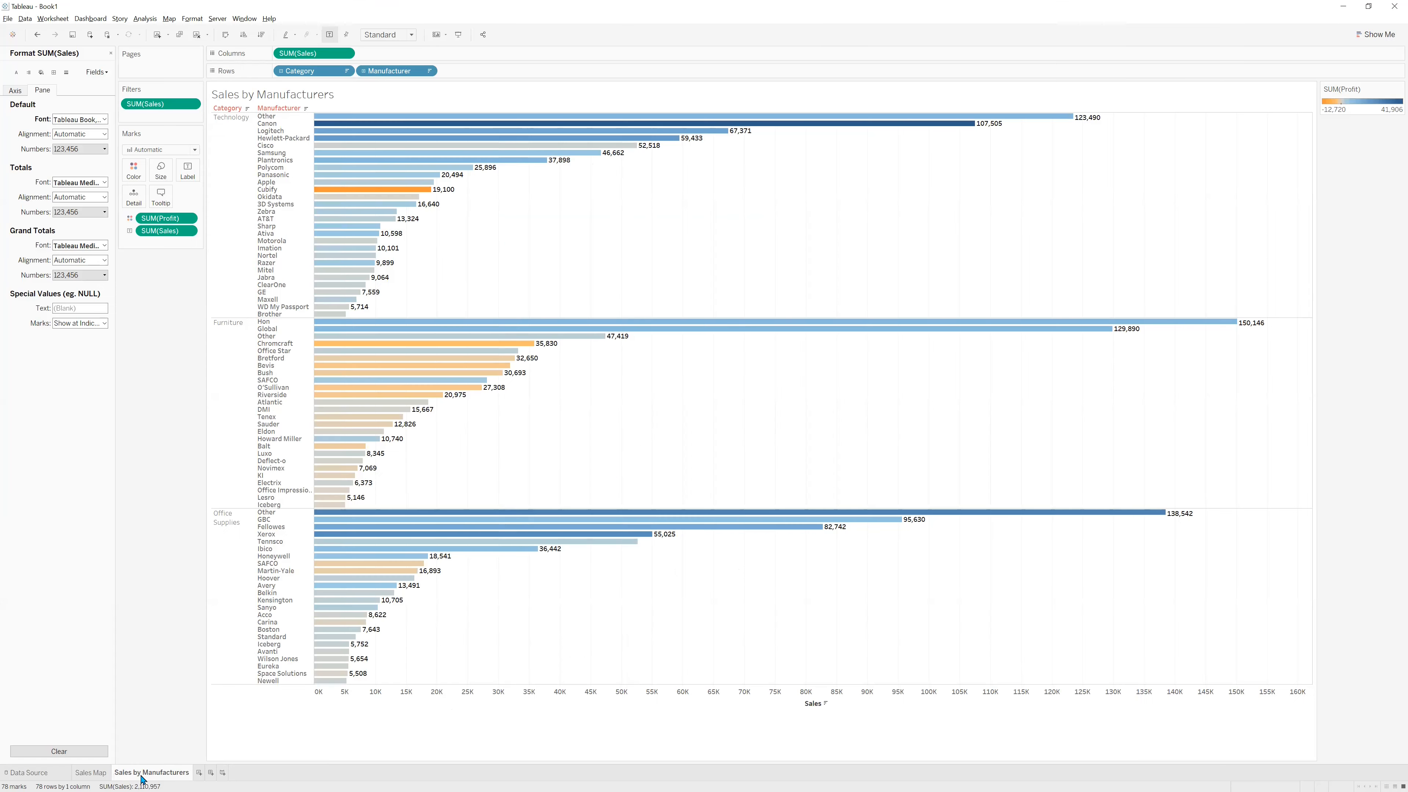
Duplicate the Sales by Manufacturers worksheet.
mouse_move(148, 778)
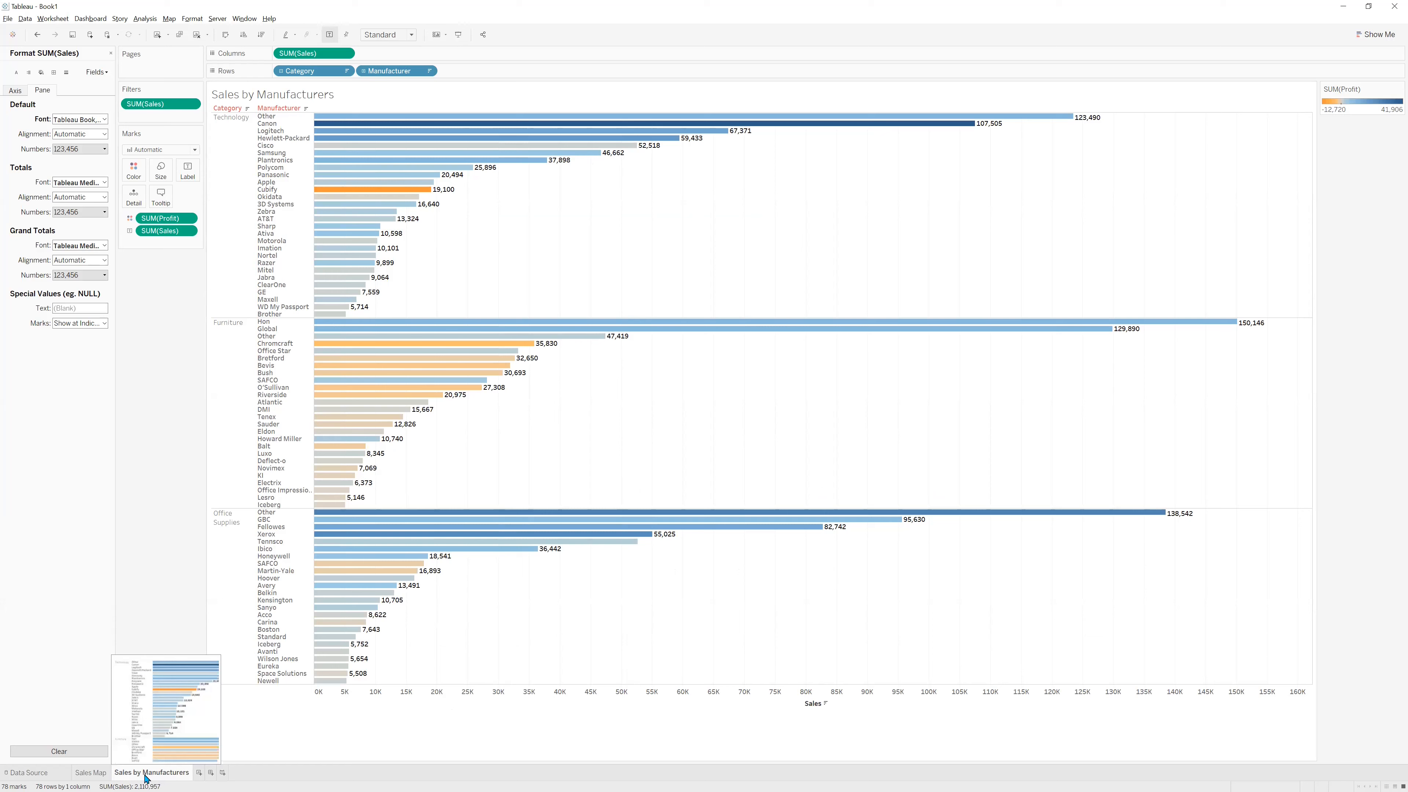
right_click(167, 777)
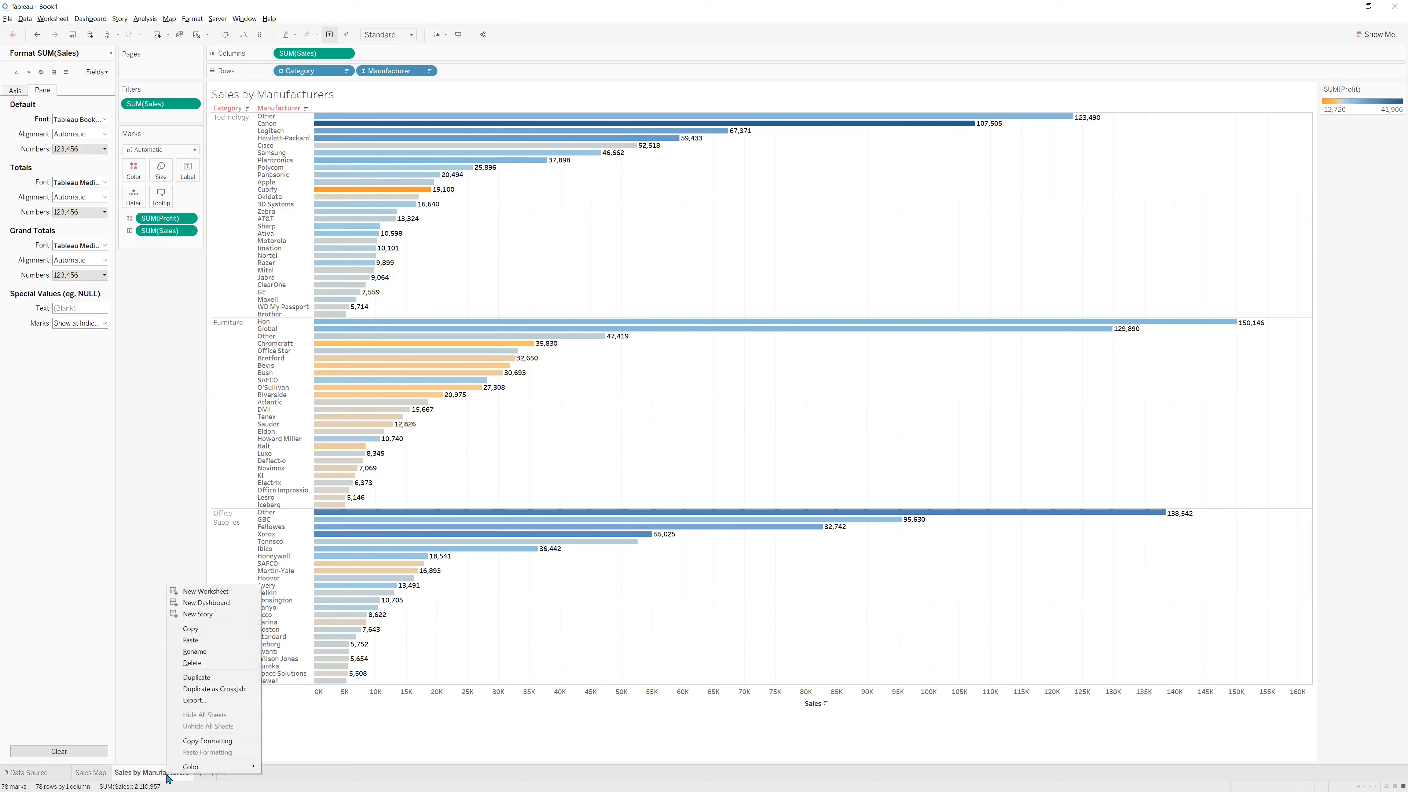
click(197, 677)
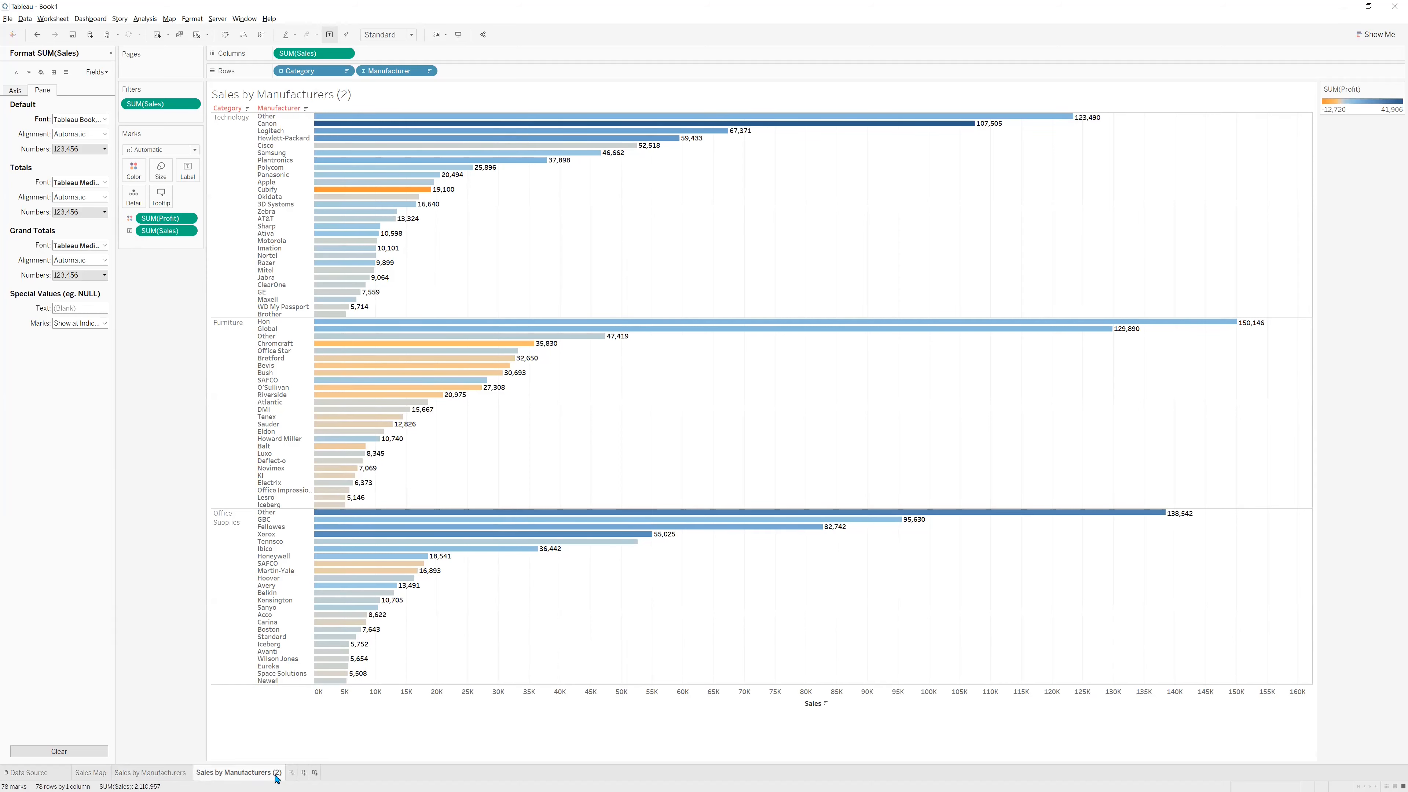
mouse_move(277, 779)
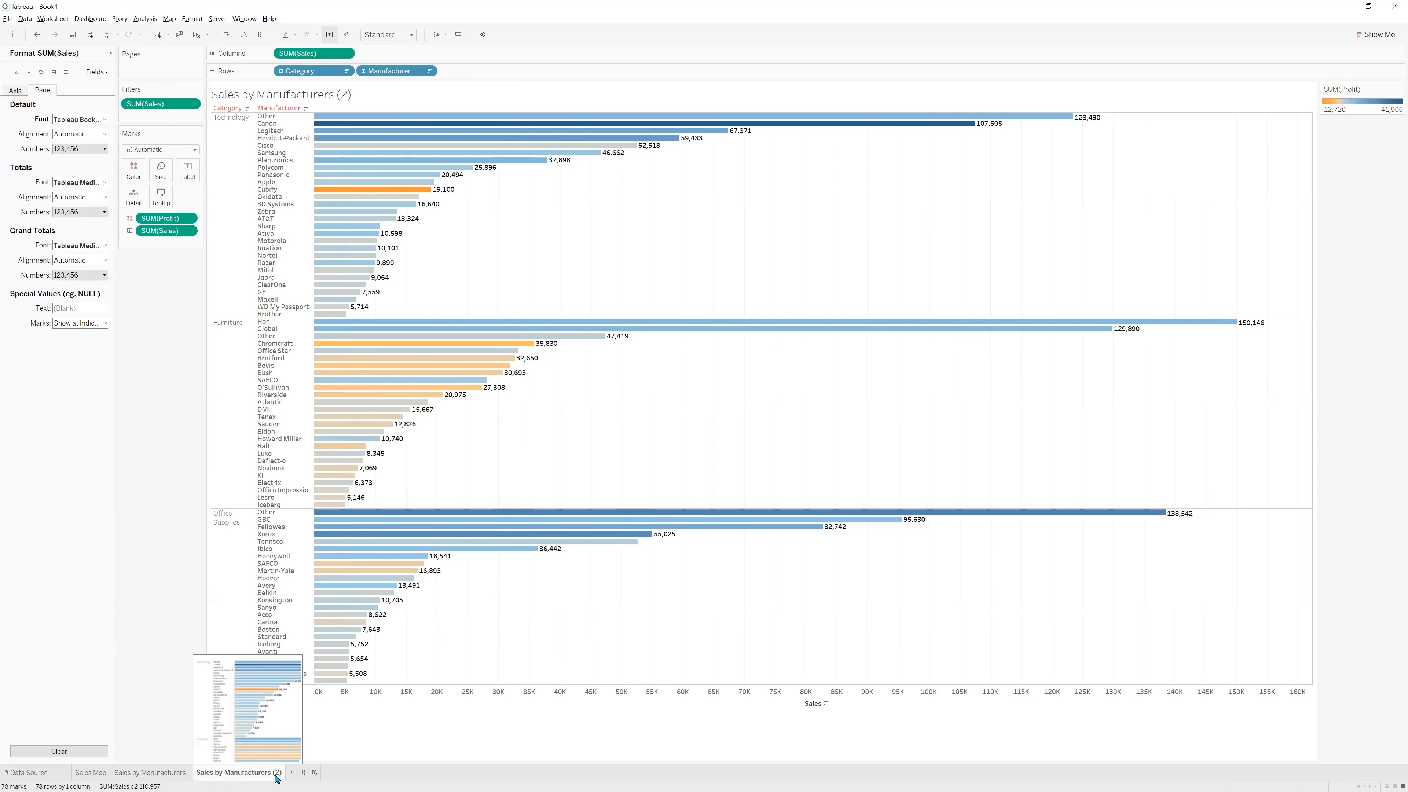
Check the naming instruction in the Word document and rename the duplicated worksheet to Profits by Sub-Category in Tableau.
key(alt+Tab)
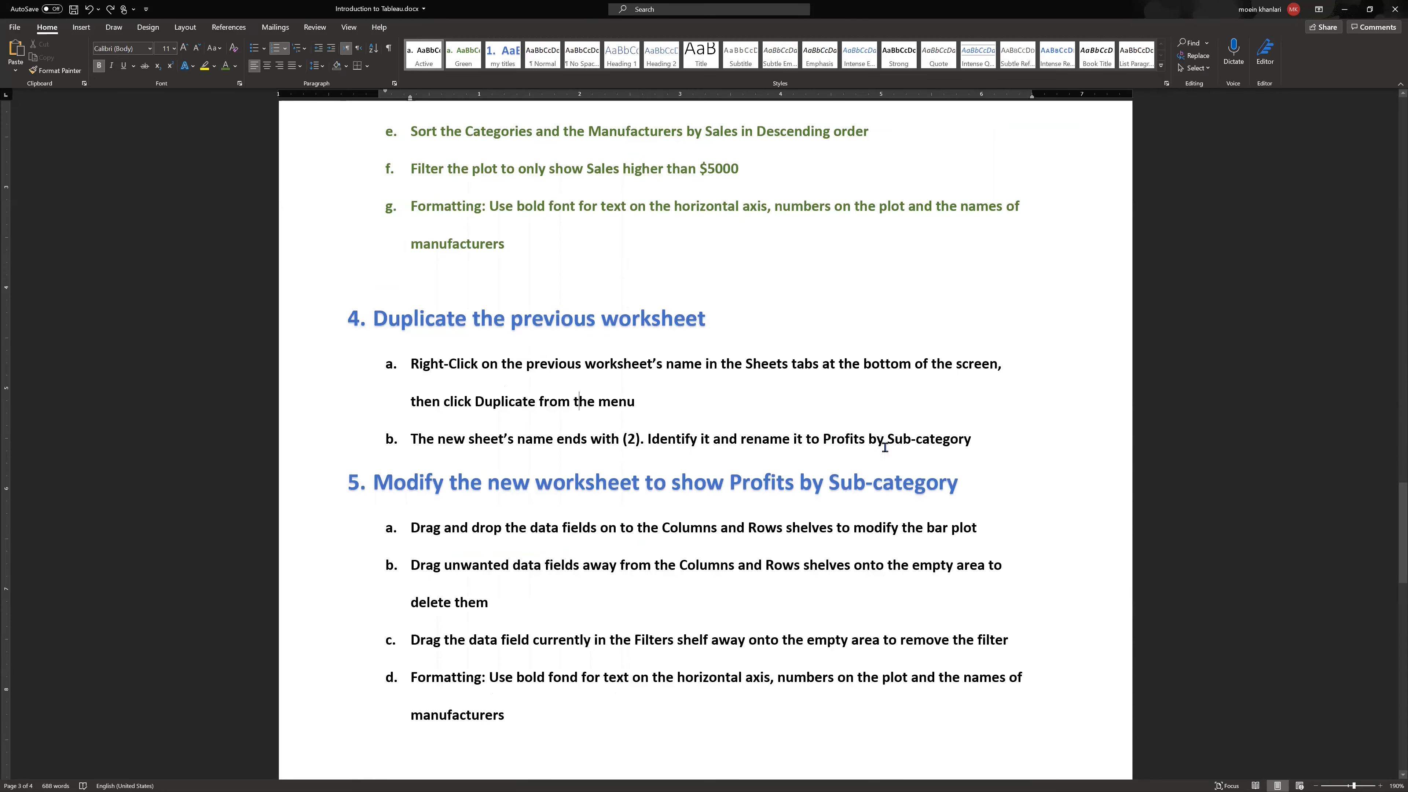
key(alt+Tab)
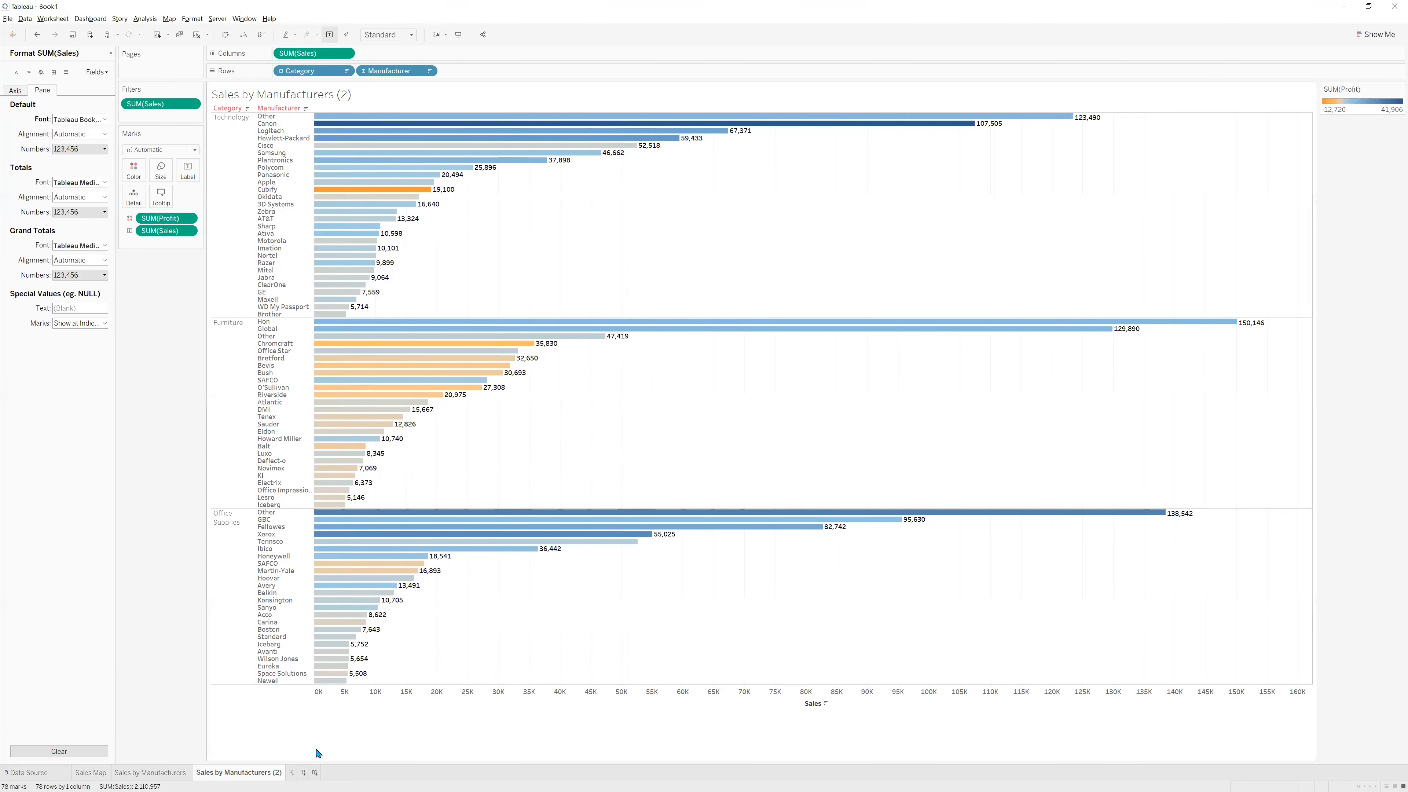
double_click(262, 772)
text(Profits by Sub-Ca)
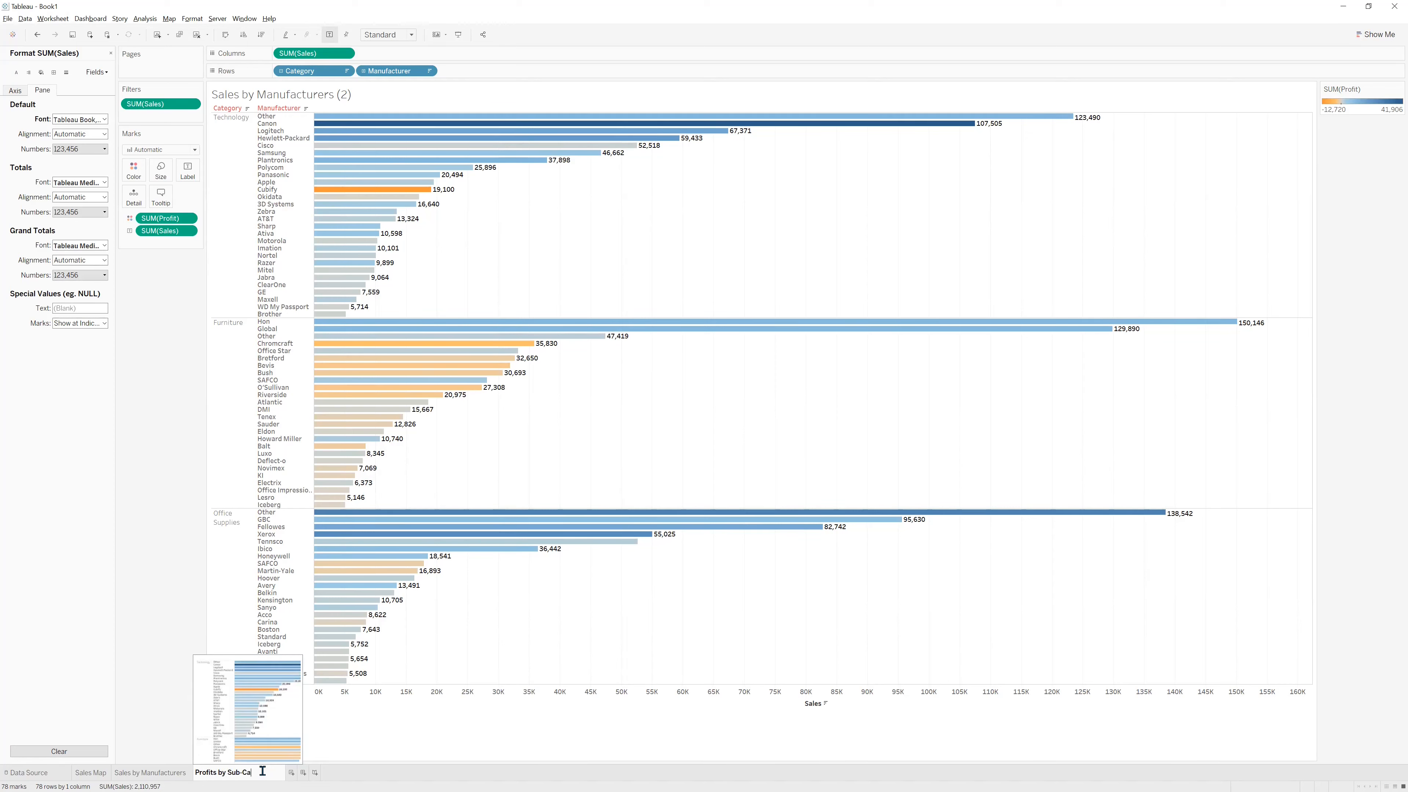
text(tegory)
key(Return)
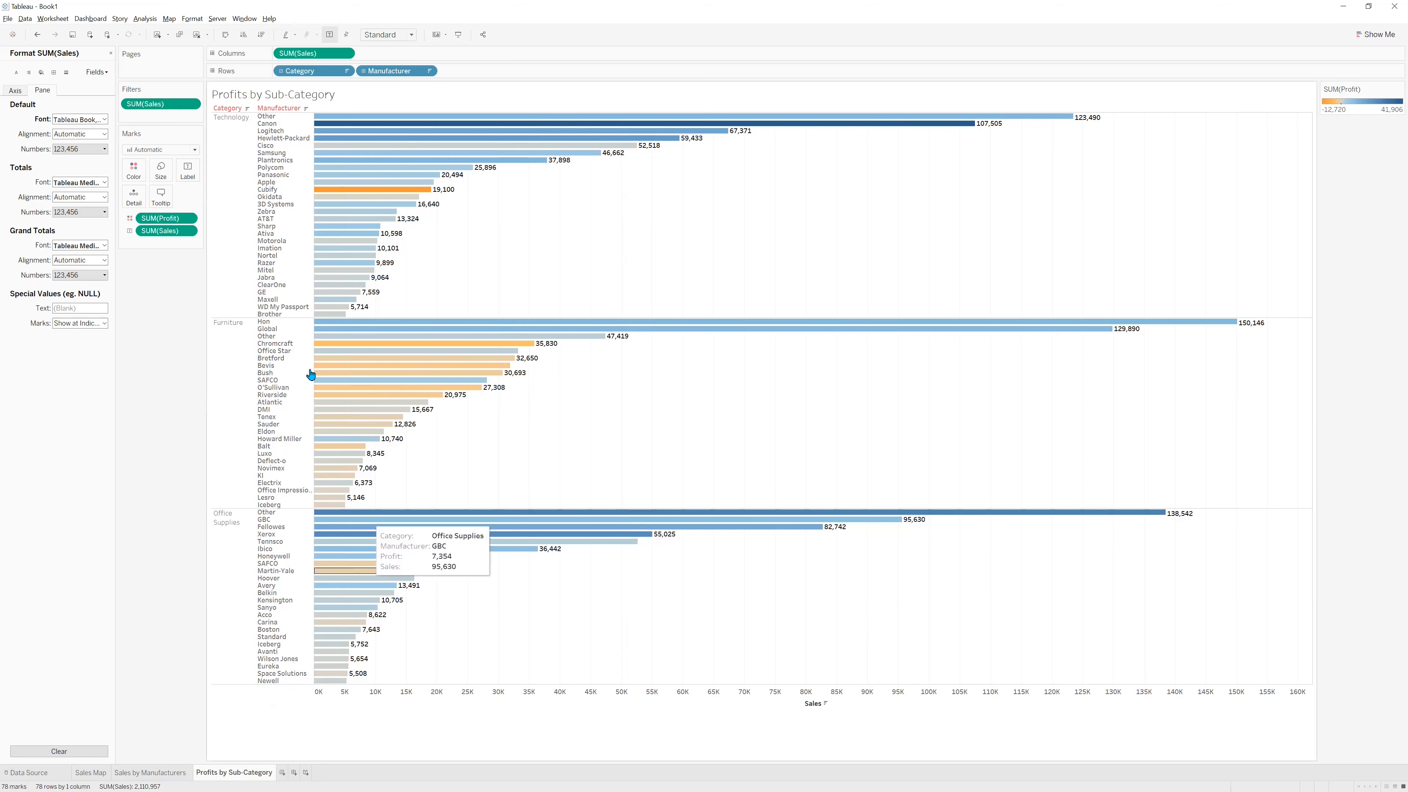
Switch to the Word instructions and apply the Green style to items a and b of section 5.
key(alt+Tab)
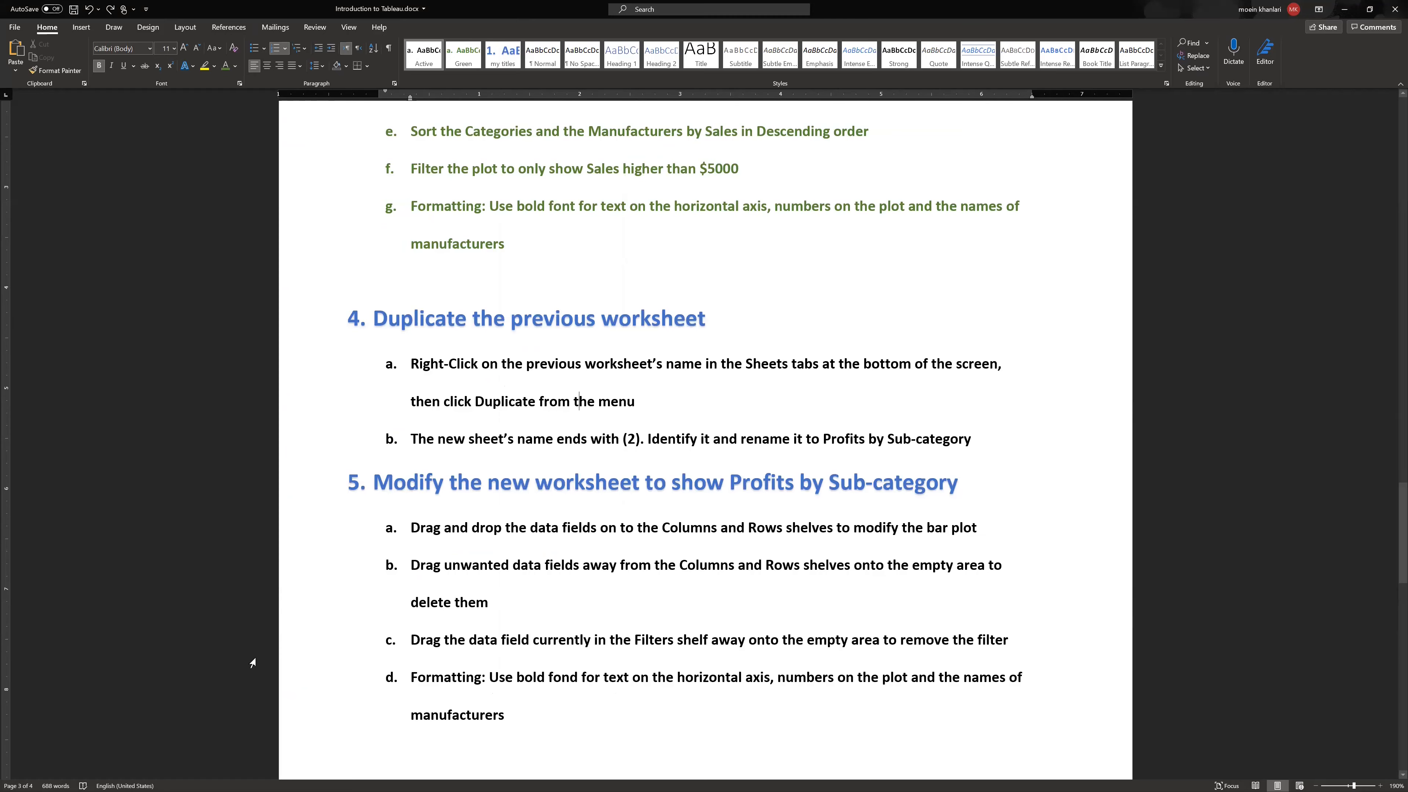
scroll(444, 434, down, 3)
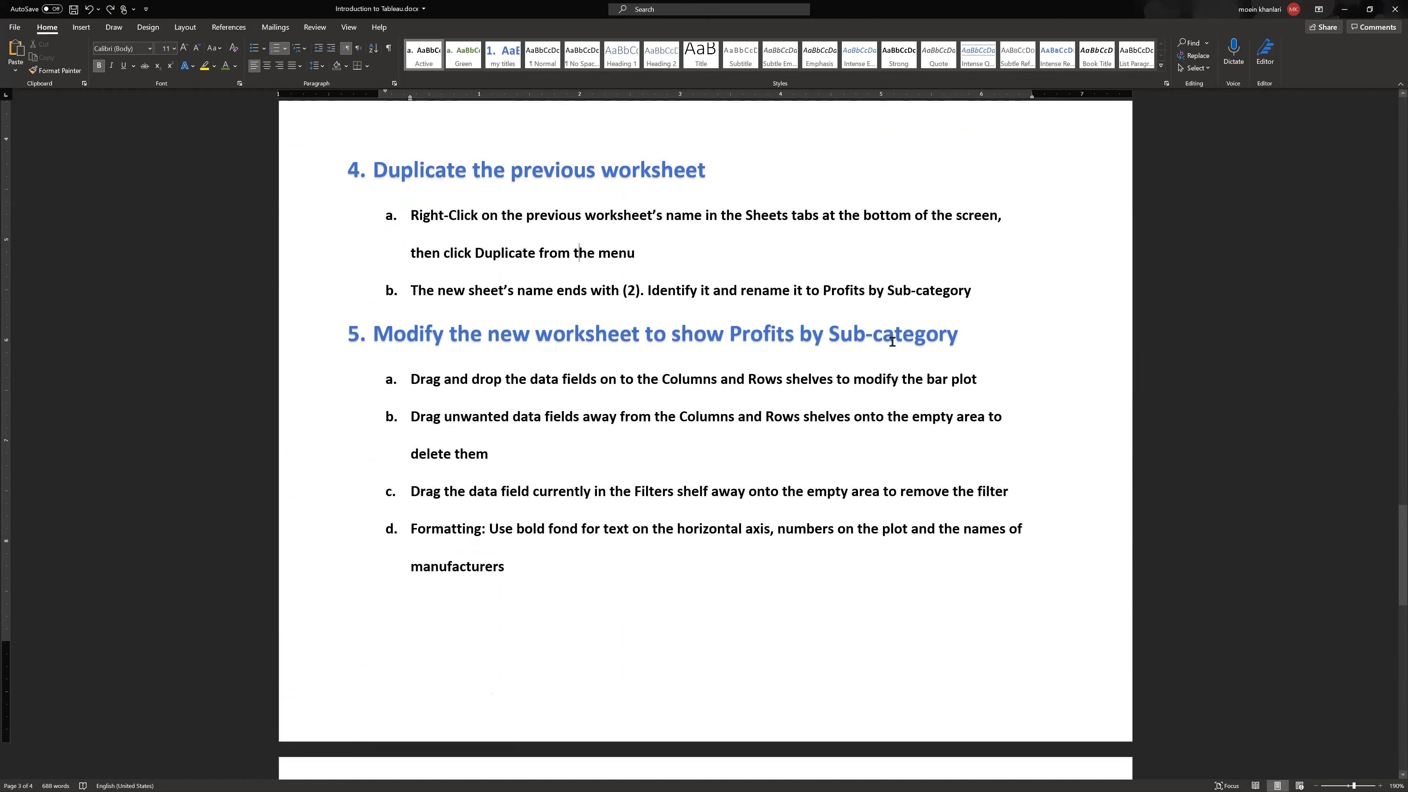
click(544, 381)
shift+click(542, 406)
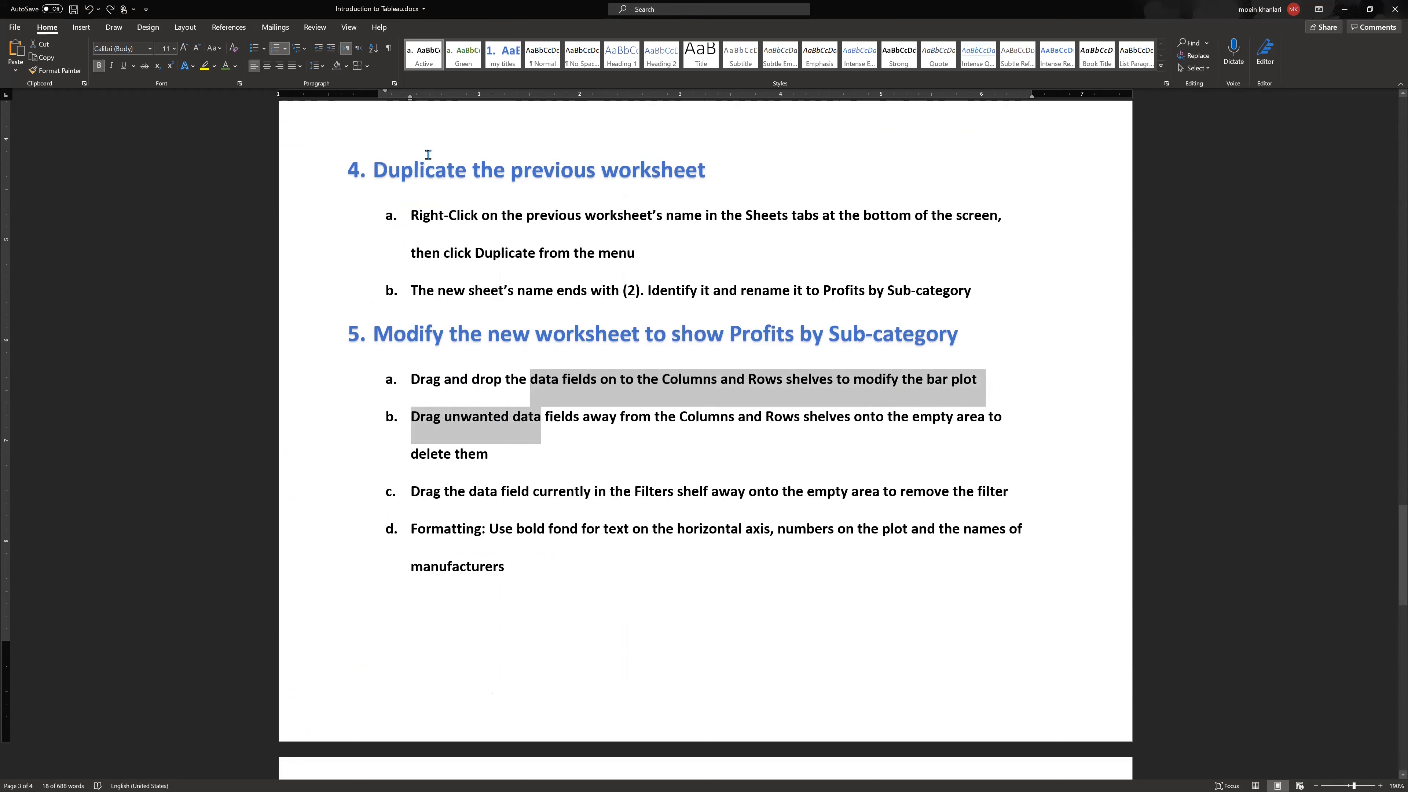
click(463, 55)
In Tableau, close the formatting pane and replace SUM(Sales) with the Profit field on the Columns shelf.
key(alt+Tab)
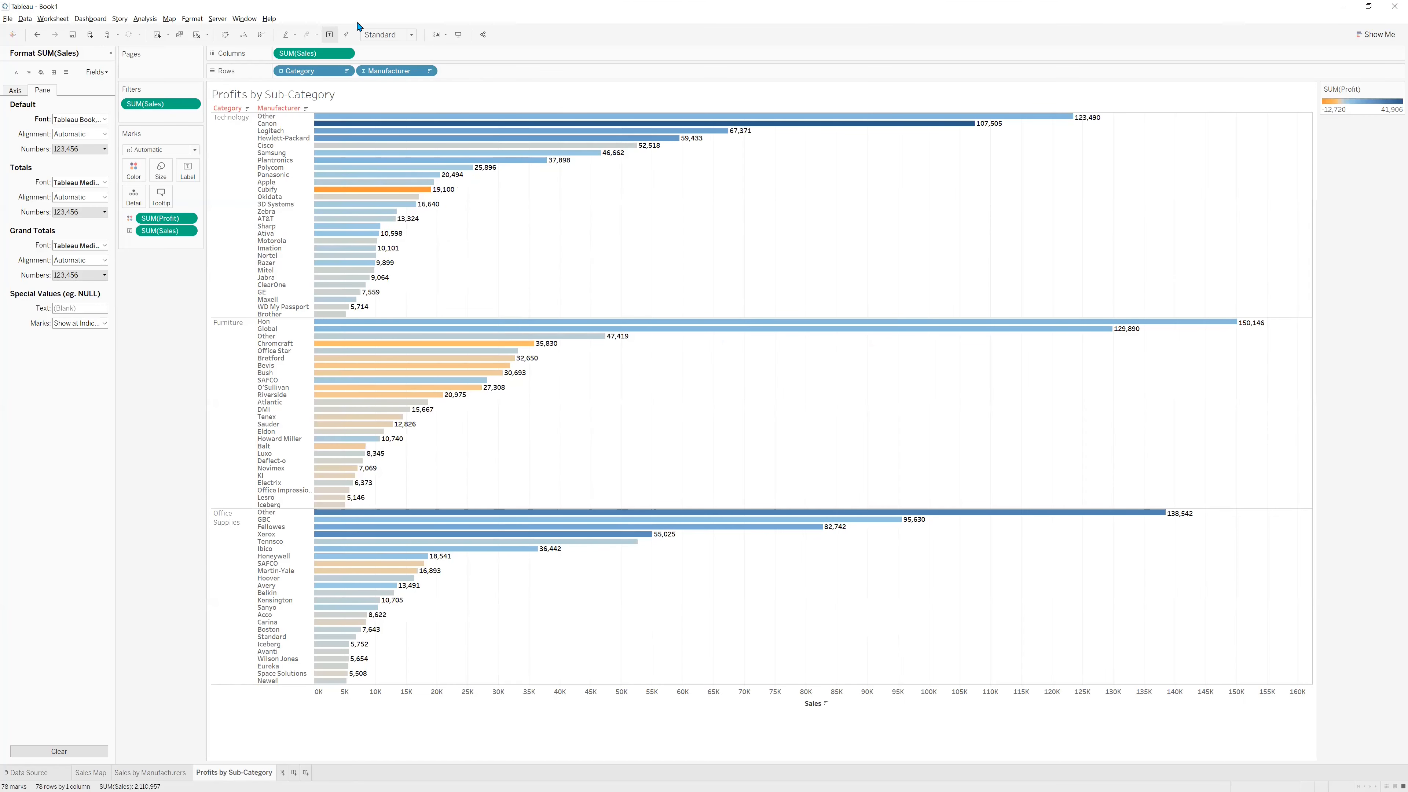
click(297, 55)
click(110, 54)
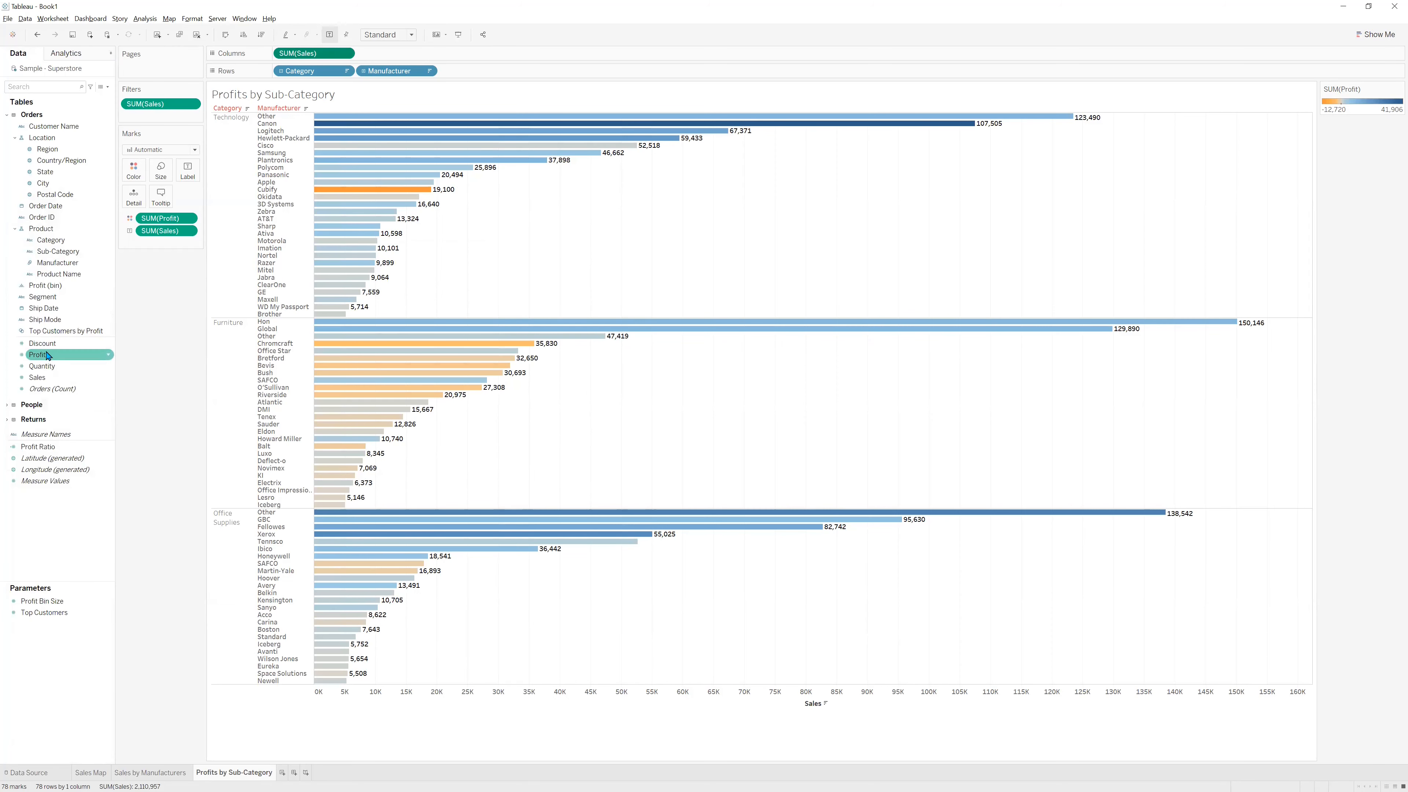
drag(34, 358, 390, 62)
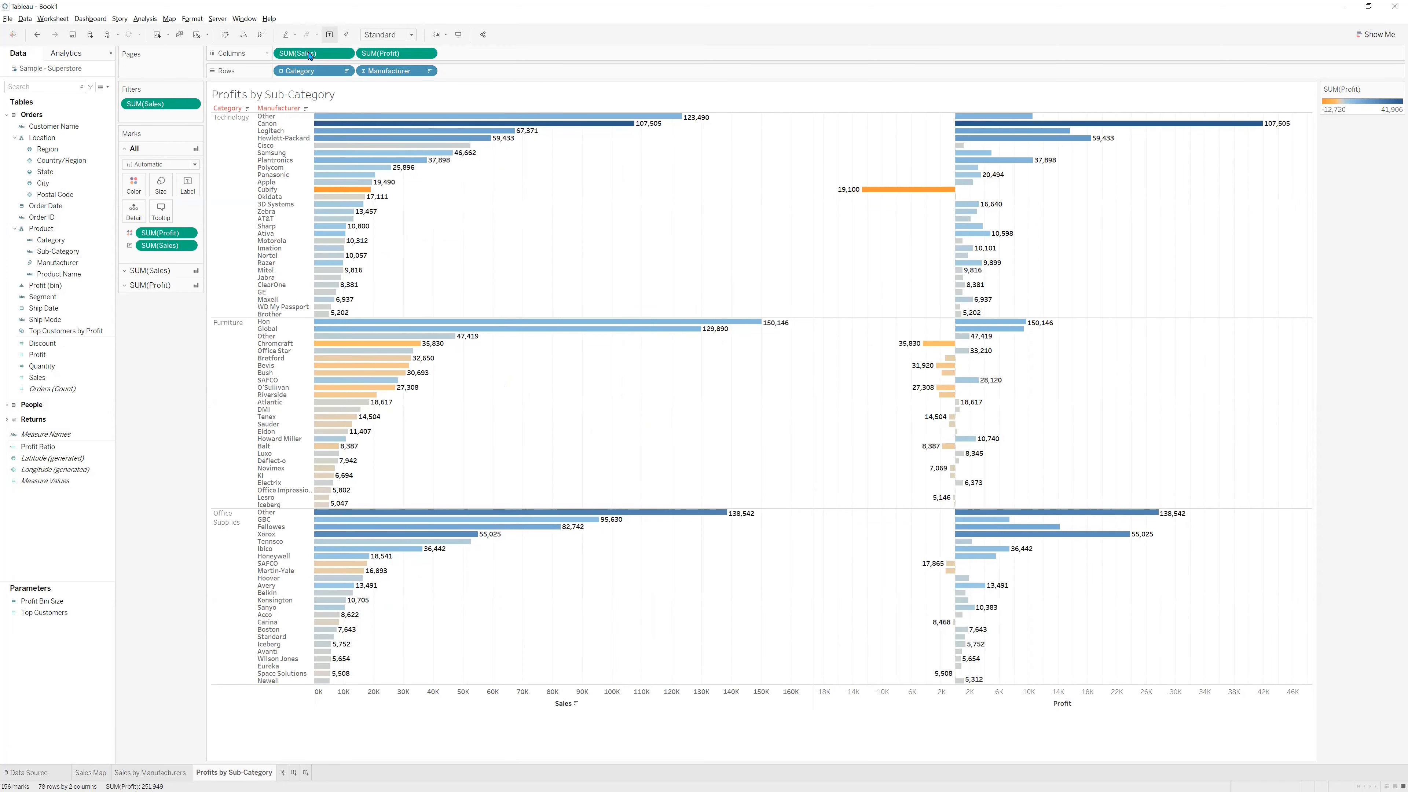
drag(309, 54, 158, 332)
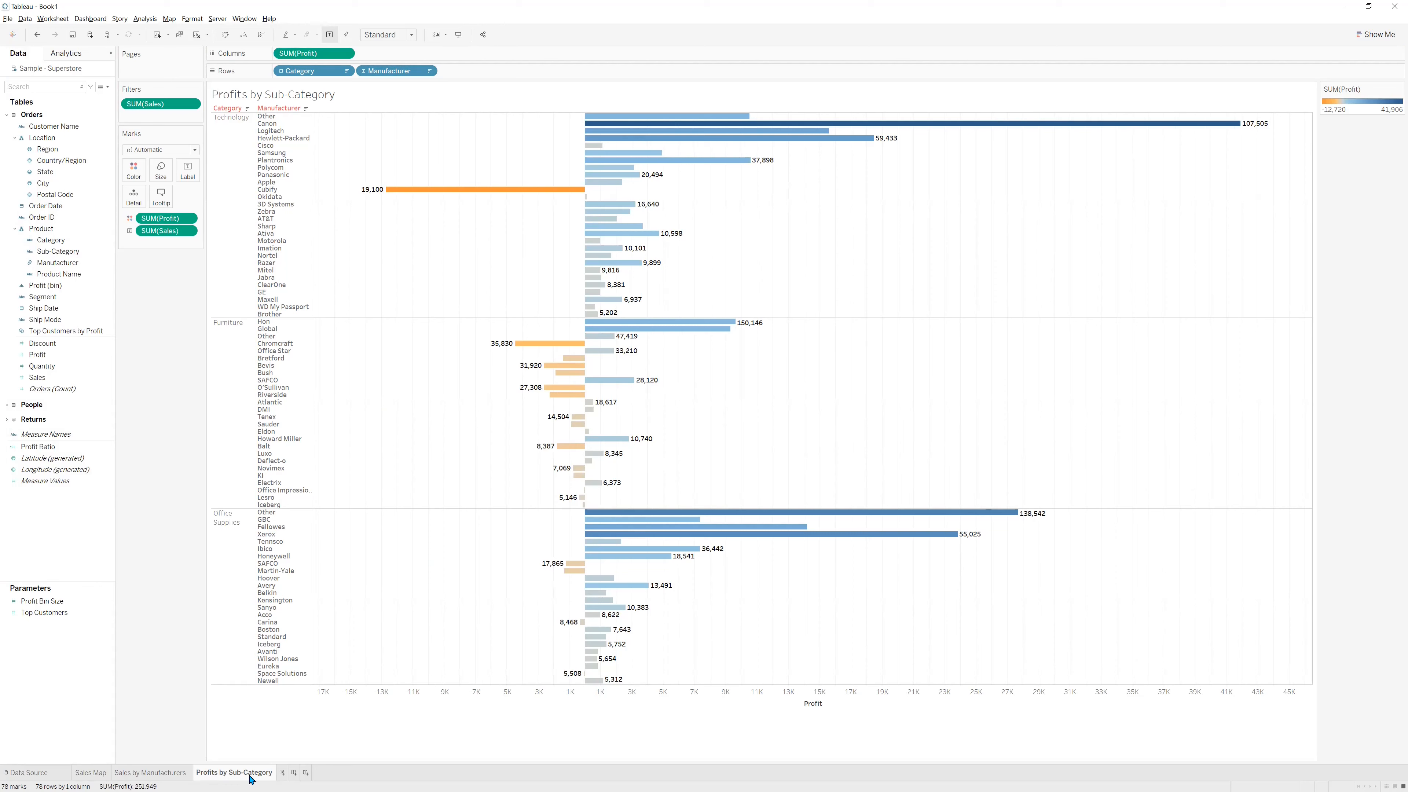
Replace the Manufacturer and Category fields on the Rows shelf with Sub-Category.
drag(387, 71, 158, 284)
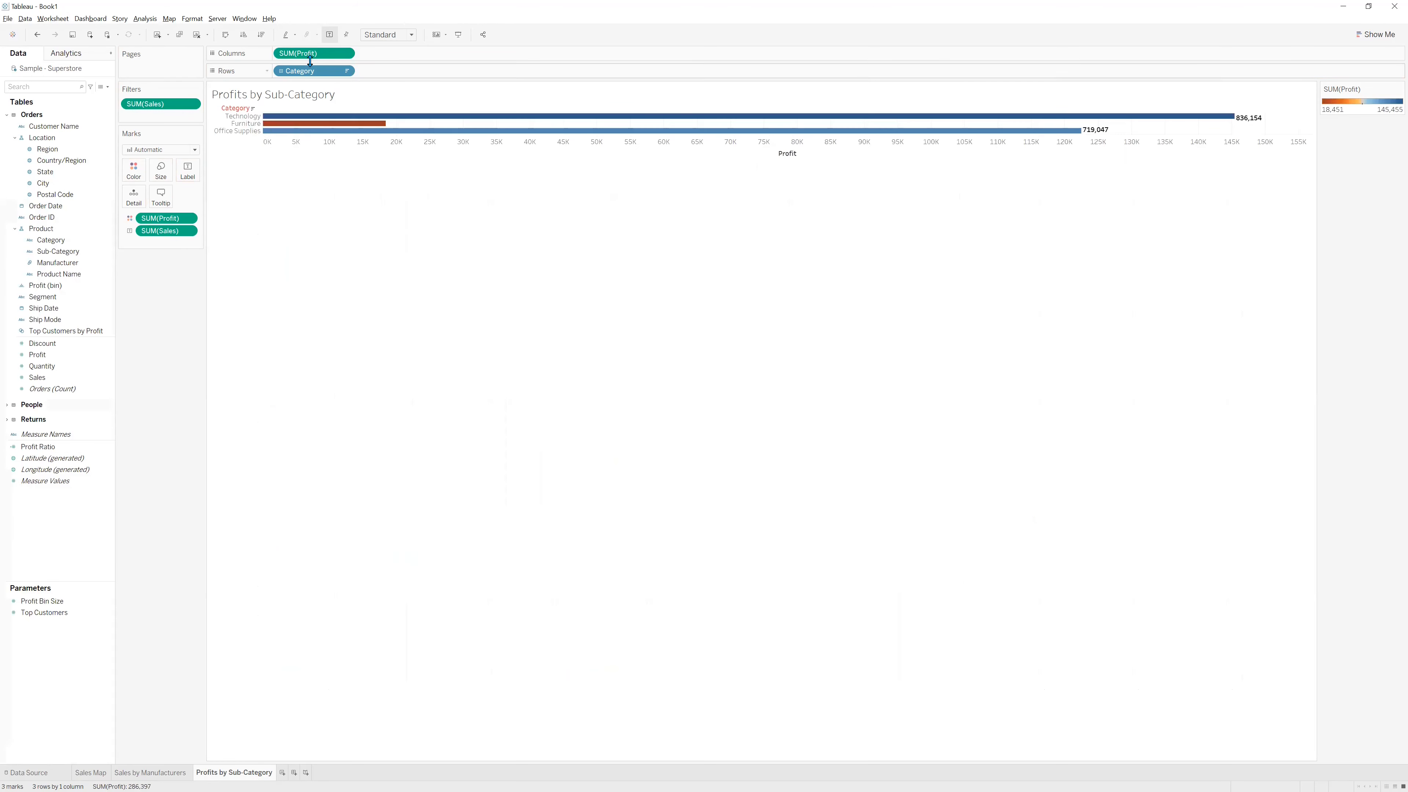
click(282, 72)
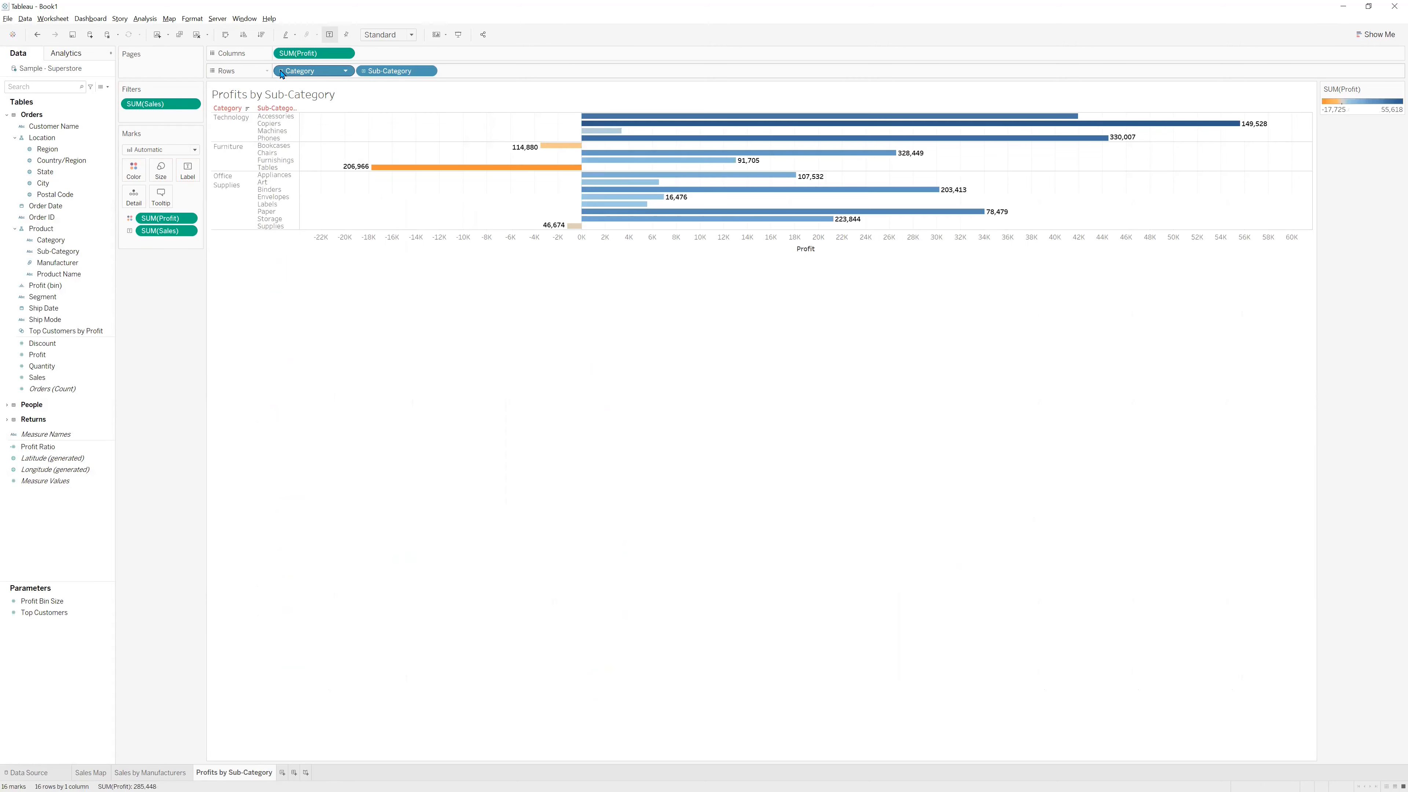
drag(330, 75, 184, 283)
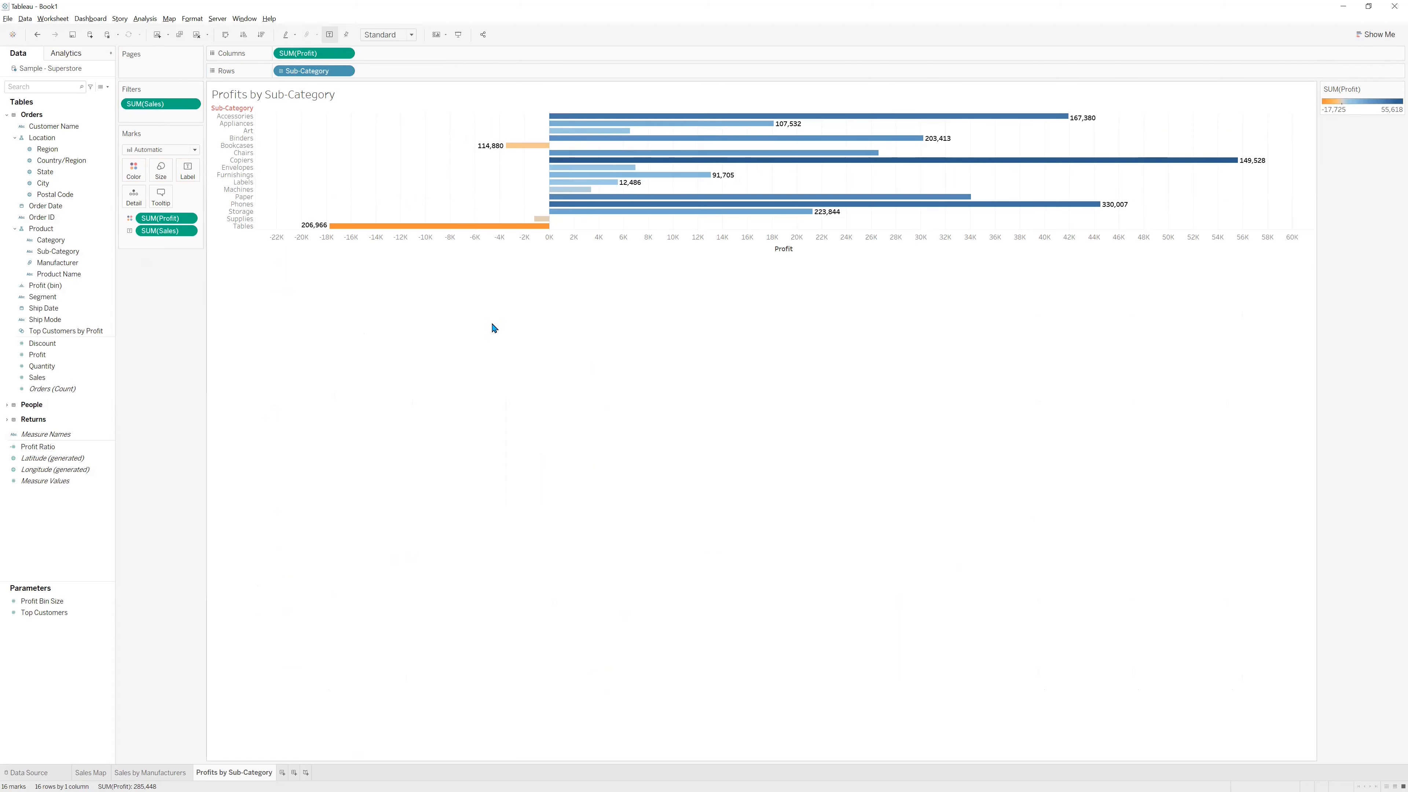
Mark item c of section 5 with the Green style in Word and remove the SUM(Sales) filter from the Tableau worksheet.
key(alt+Tab)
click(488, 498)
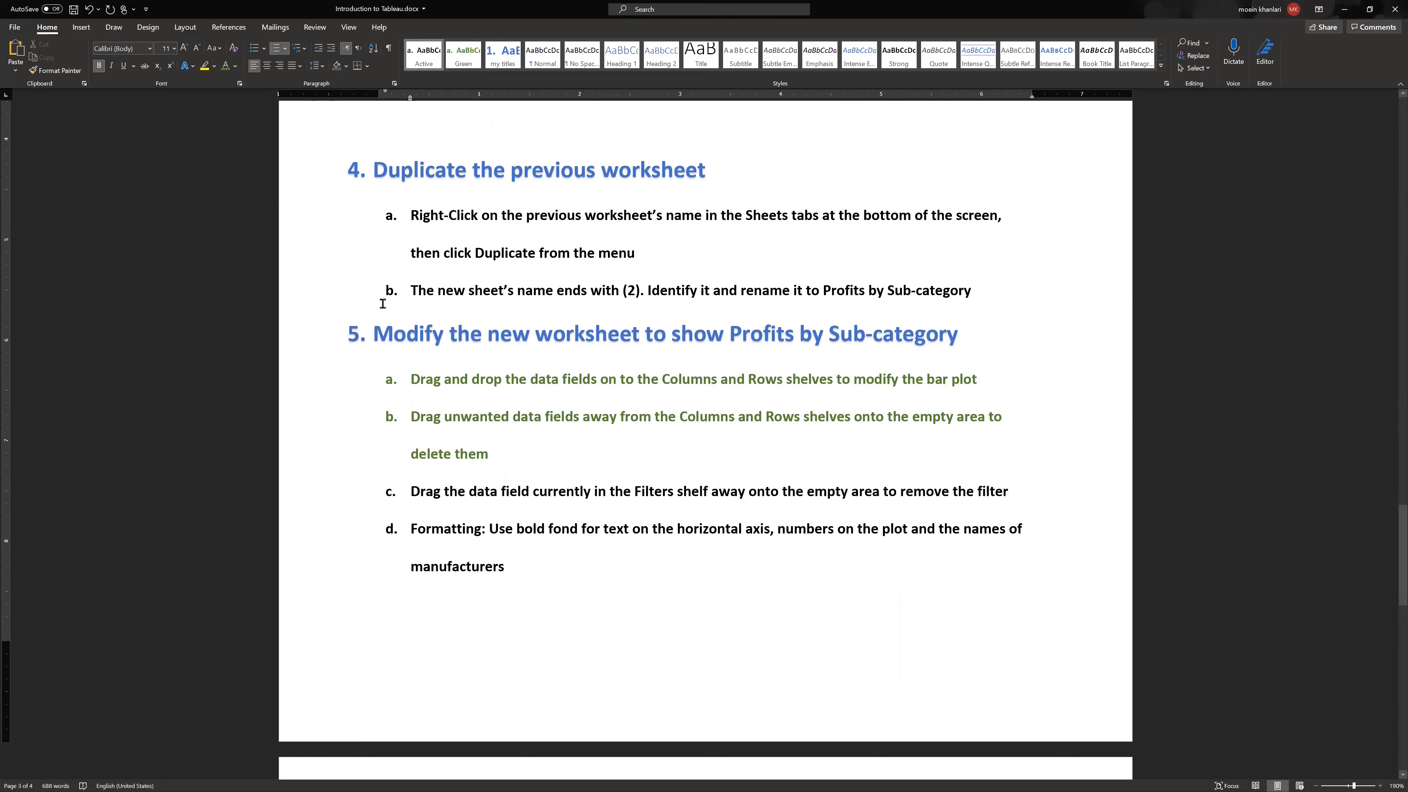
click(466, 57)
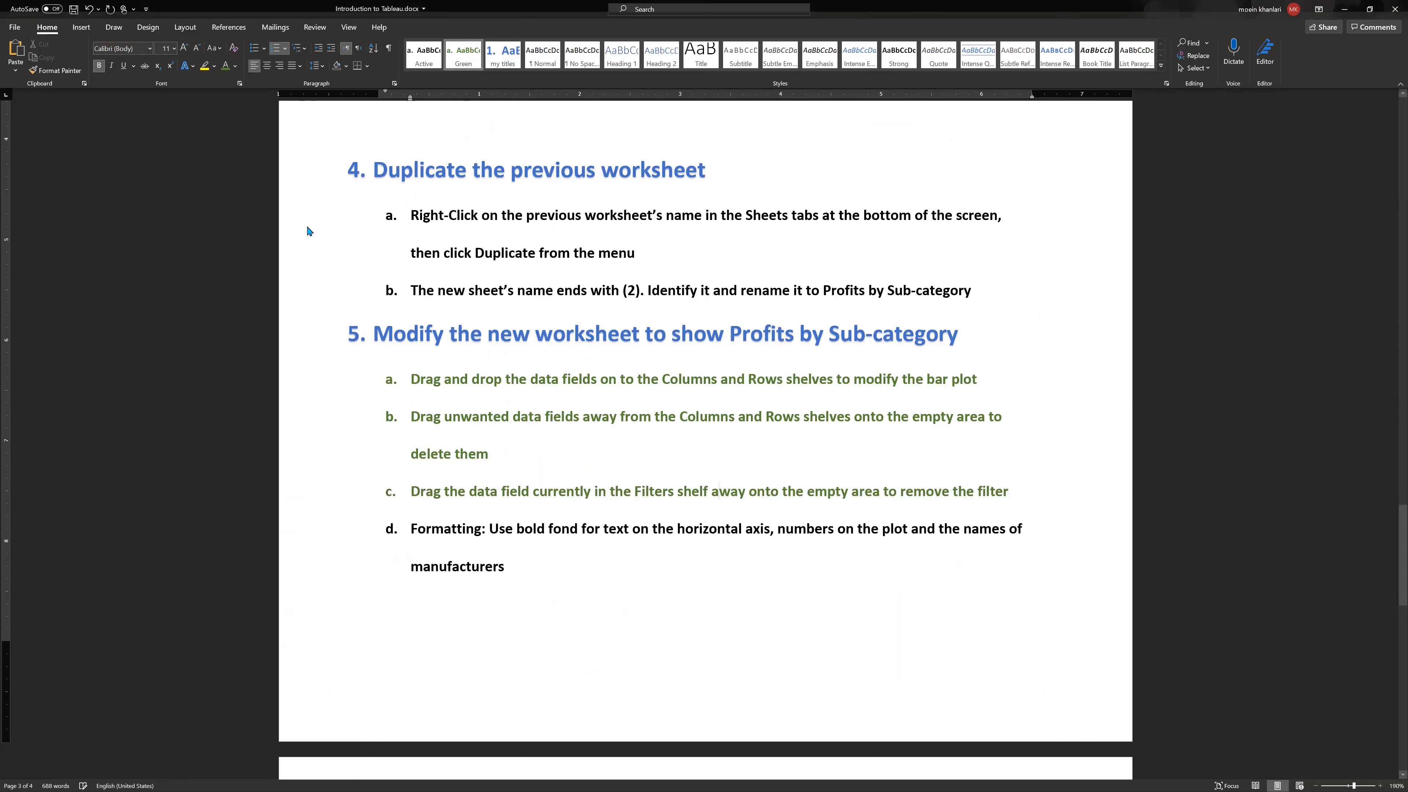
key(alt+Tab)
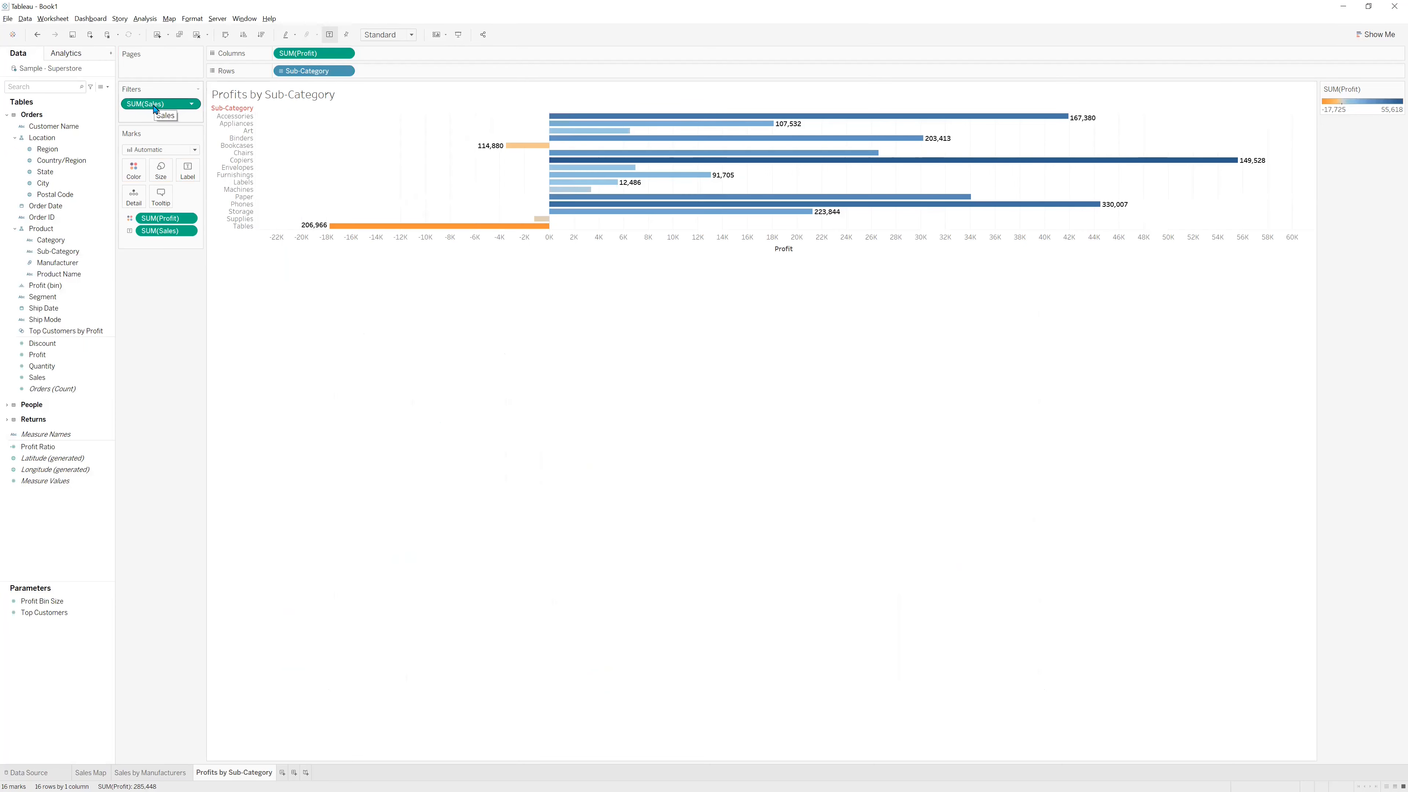
drag(155, 109, 166, 288)
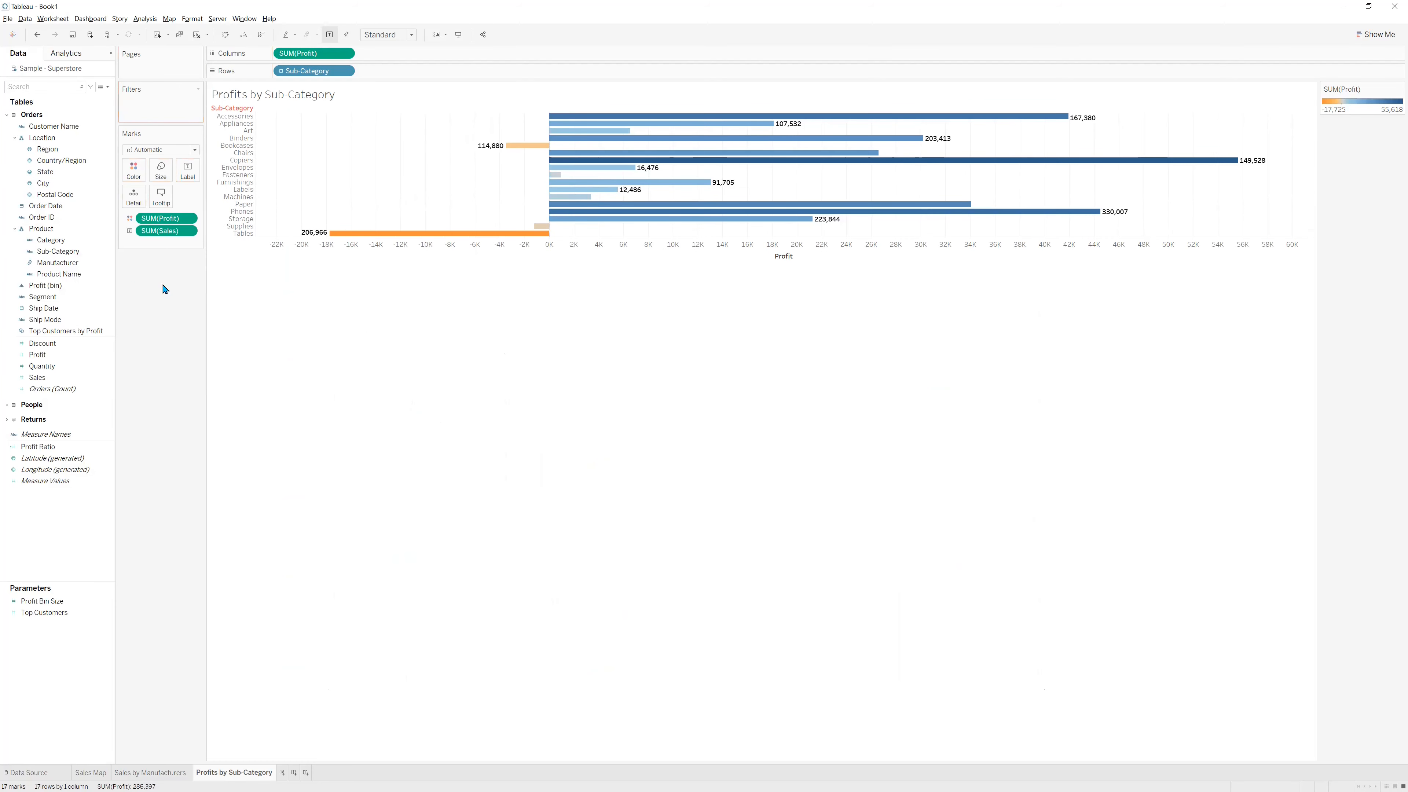
Check the formatting instruction in Word and set the default pane font of the Profit axis to bold in Tableau.
key(alt+Tab)
click(442, 527)
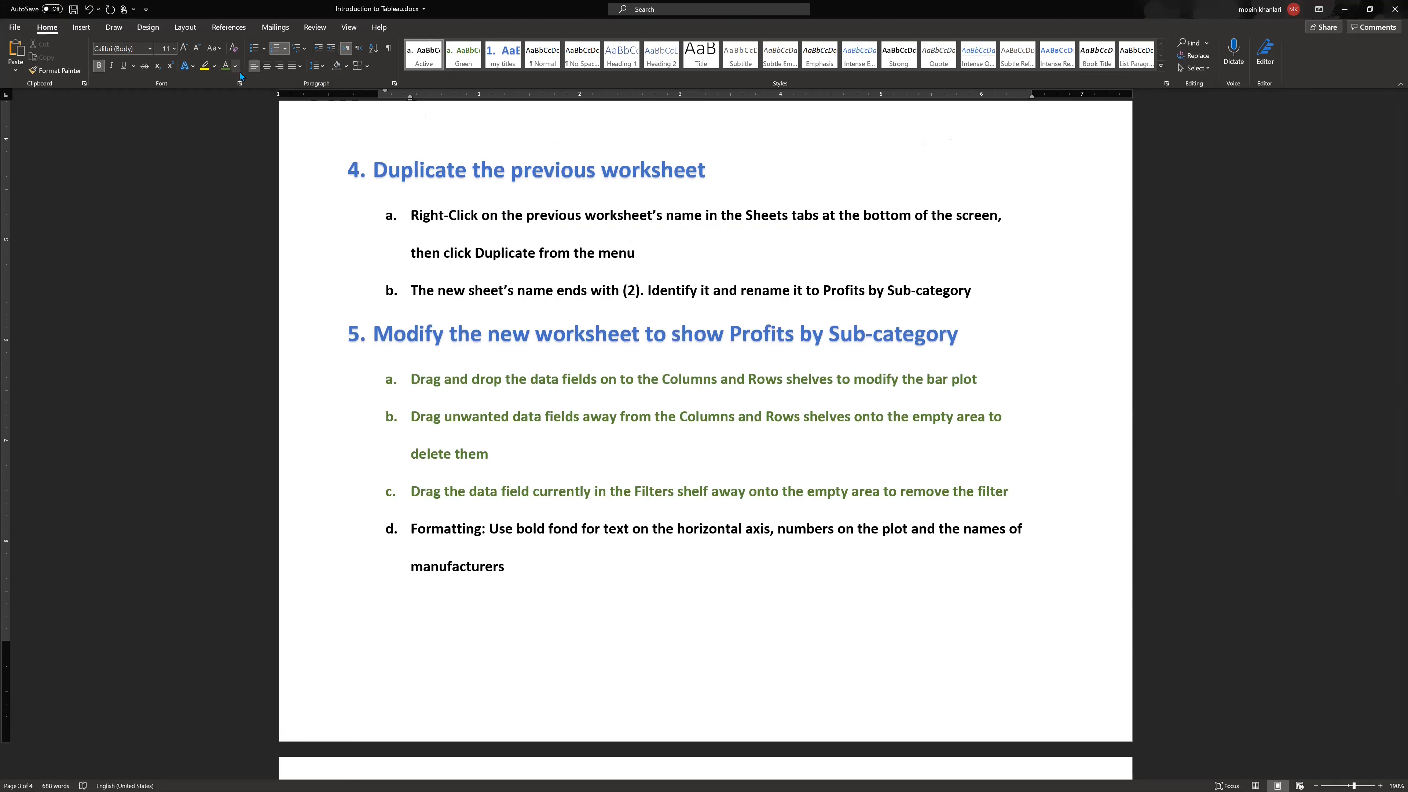
key(alt+Tab)
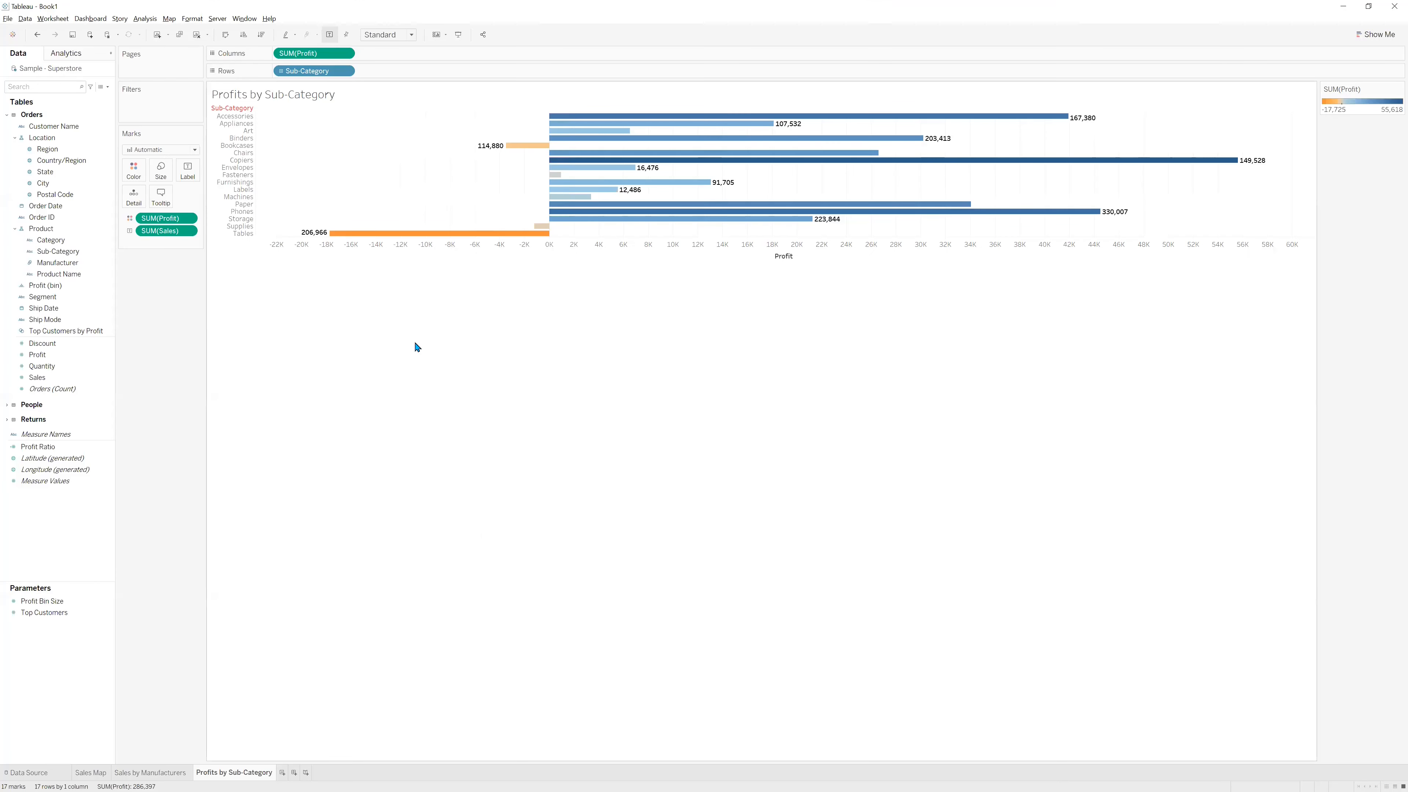
right_click(562, 248)
click(589, 293)
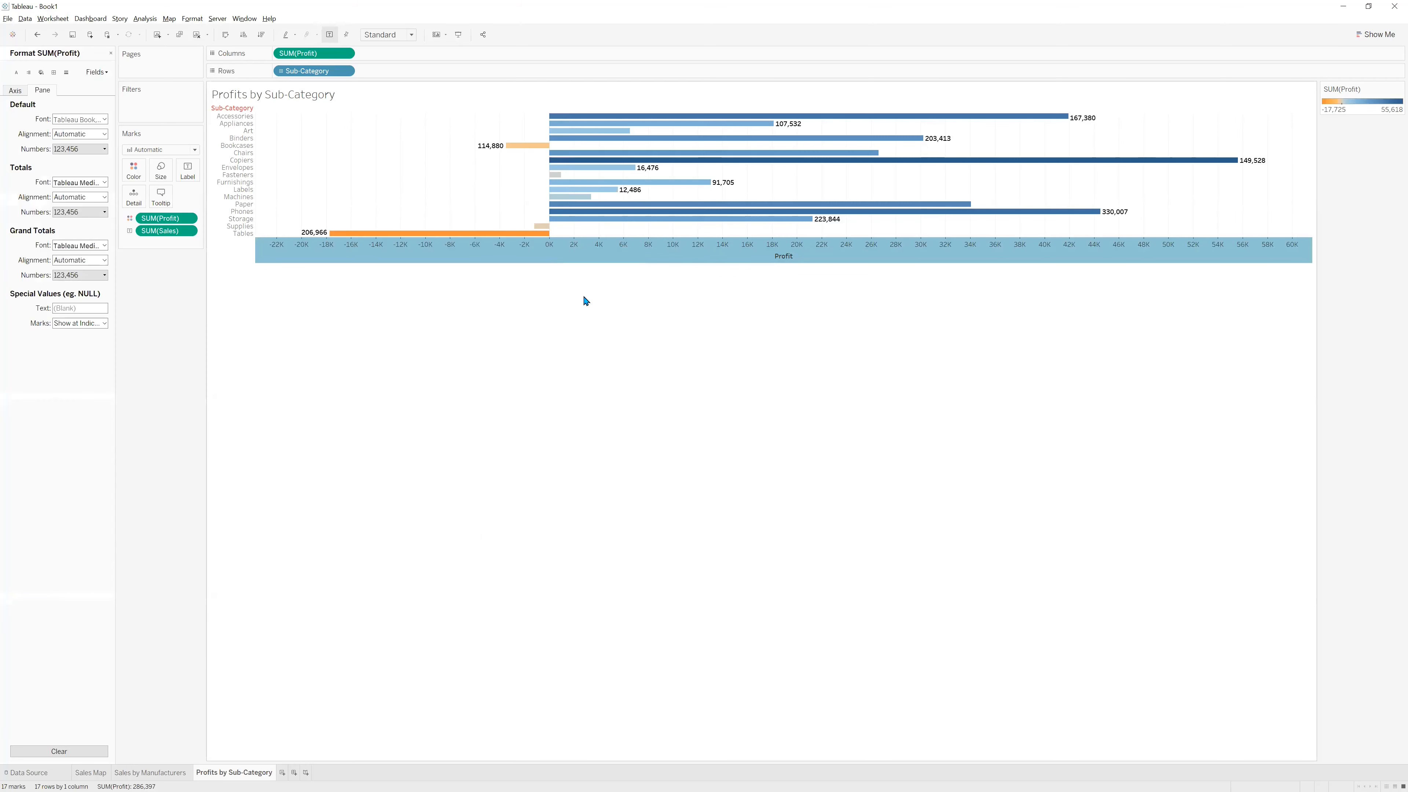
click(90, 121)
click(90, 148)
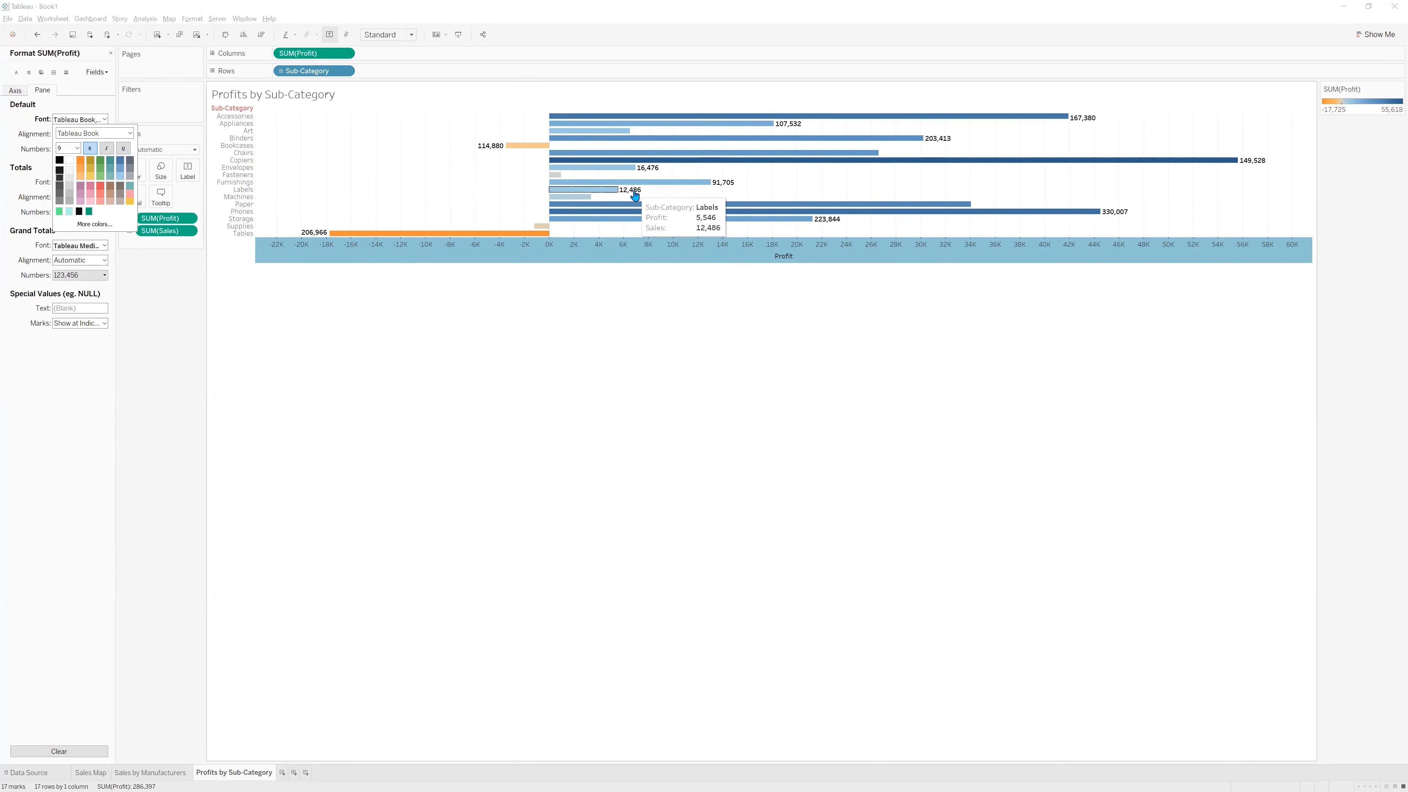
Format the Sub-Category row labels with a bold default header font.
right_click(247, 162)
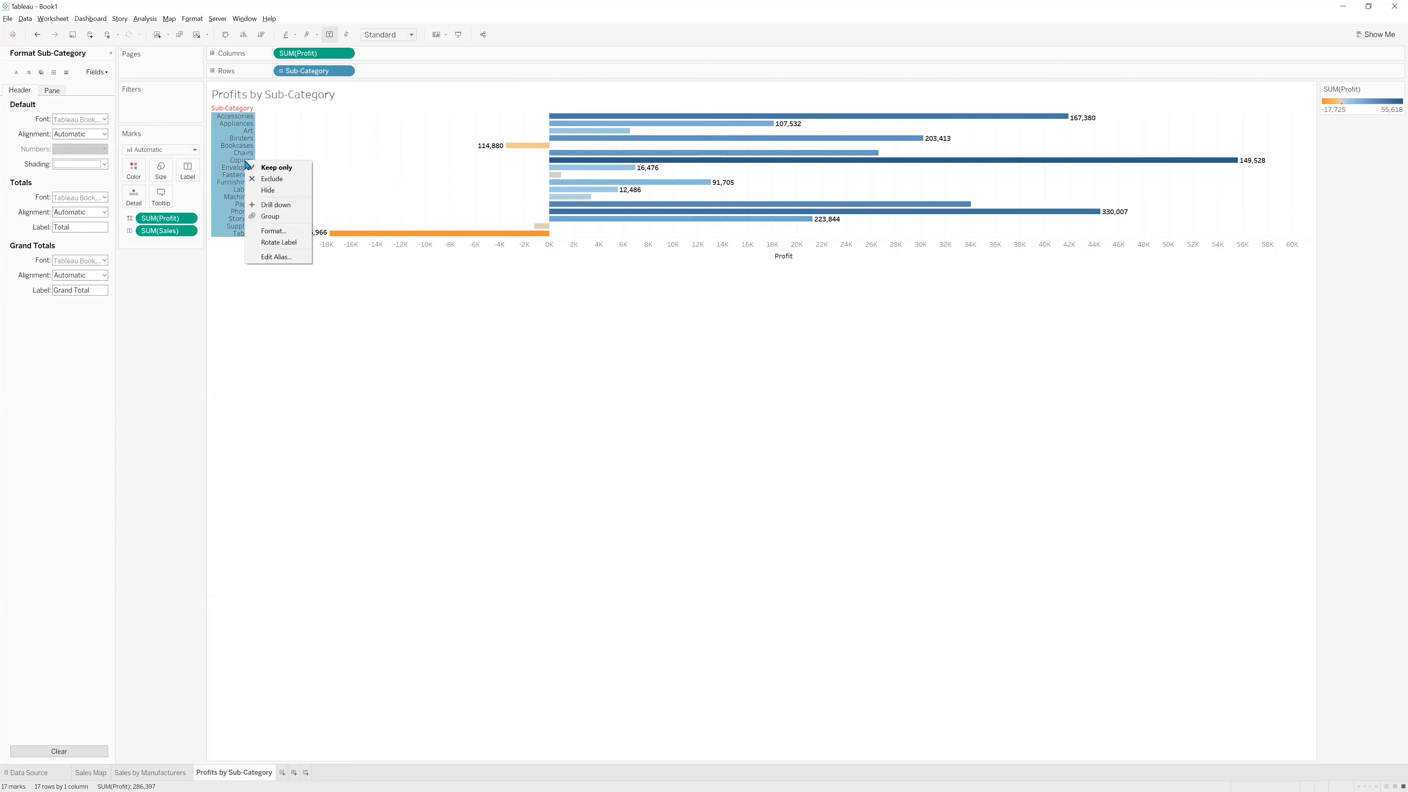
click(267, 231)
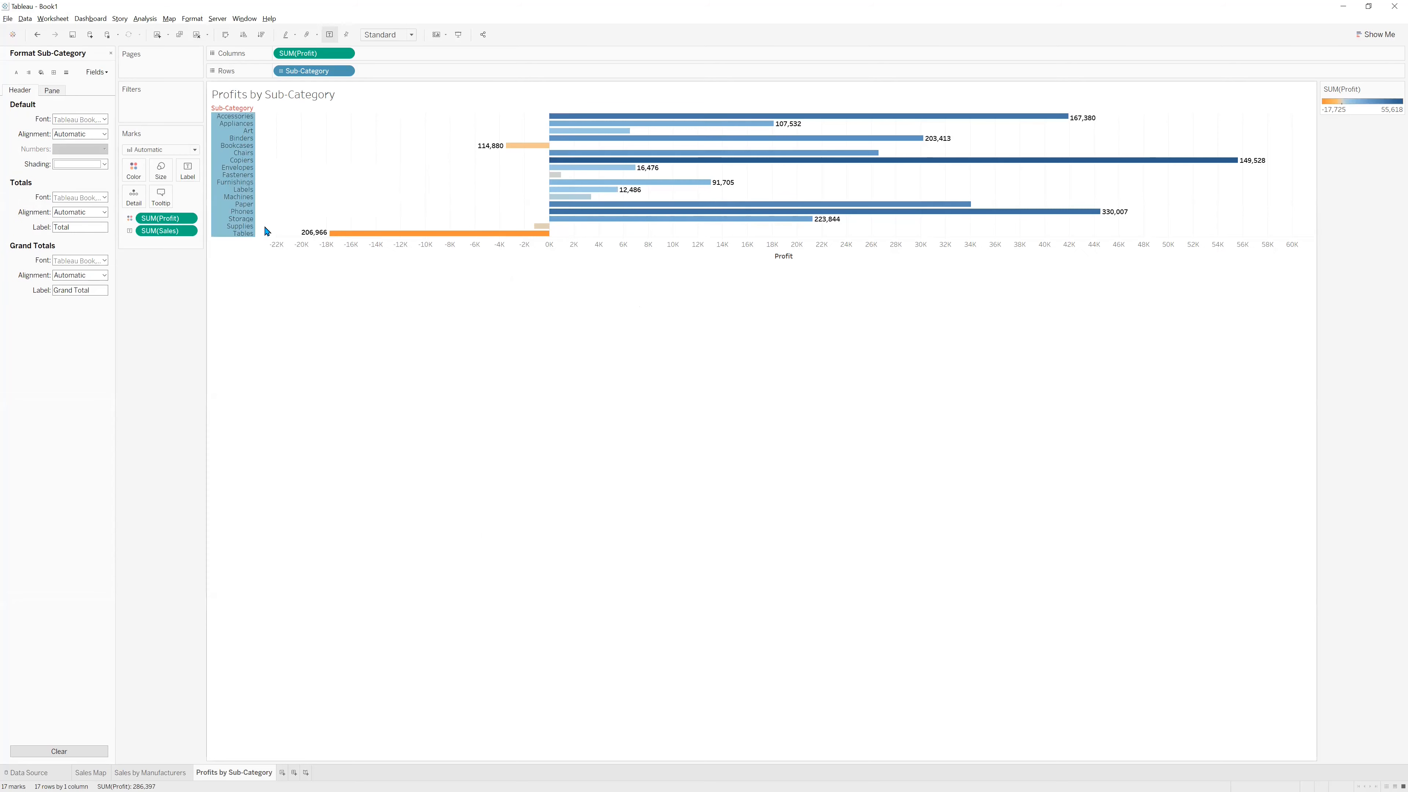
click(88, 119)
click(90, 149)
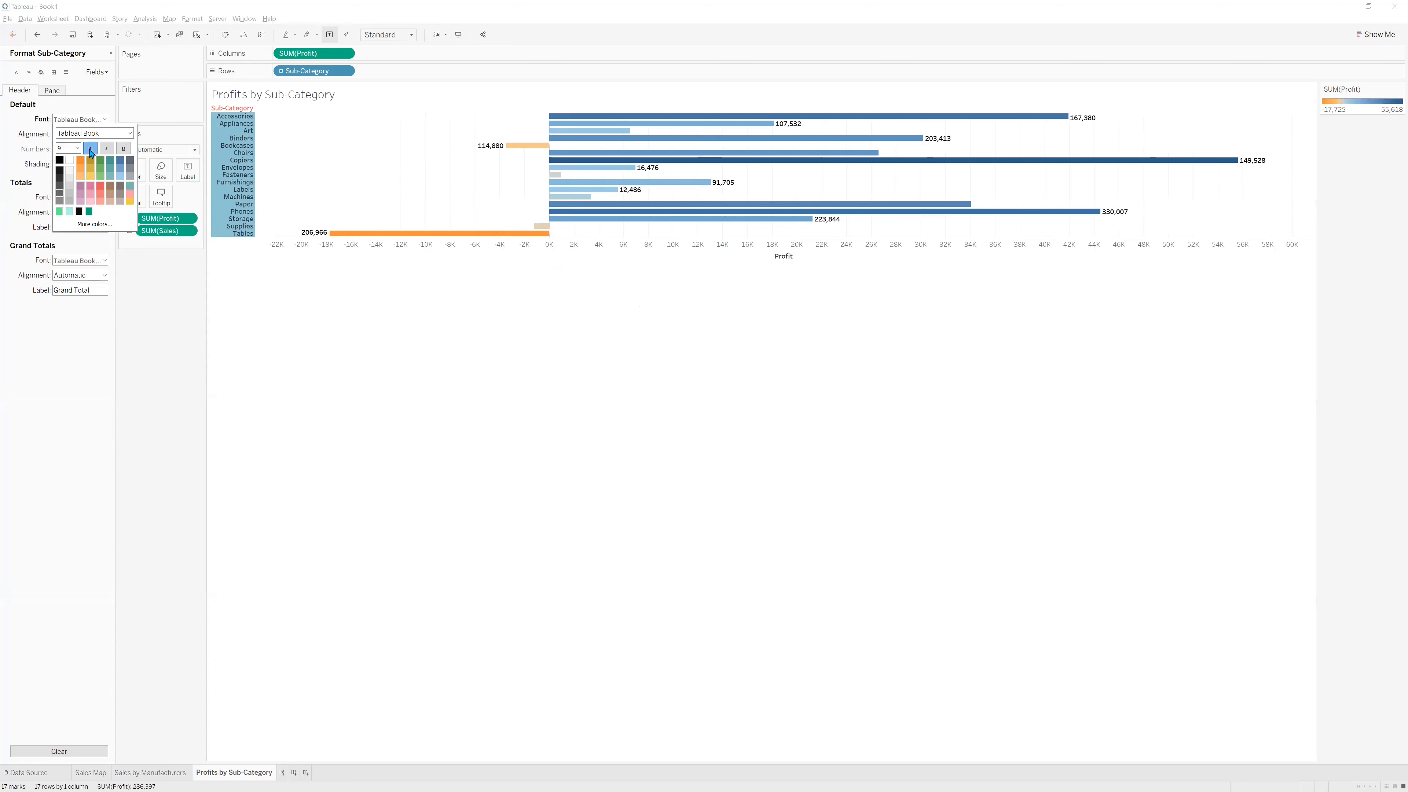
click(361, 297)
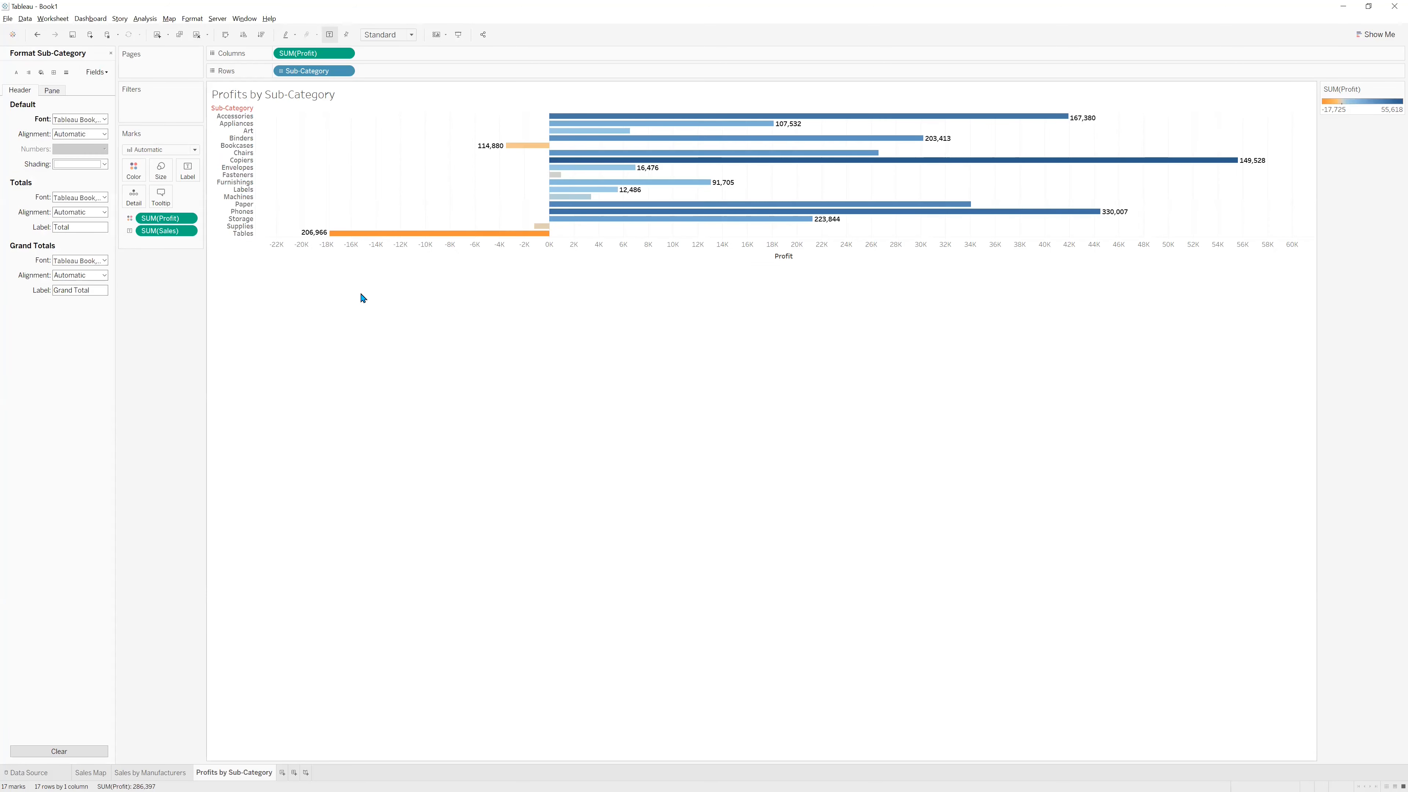
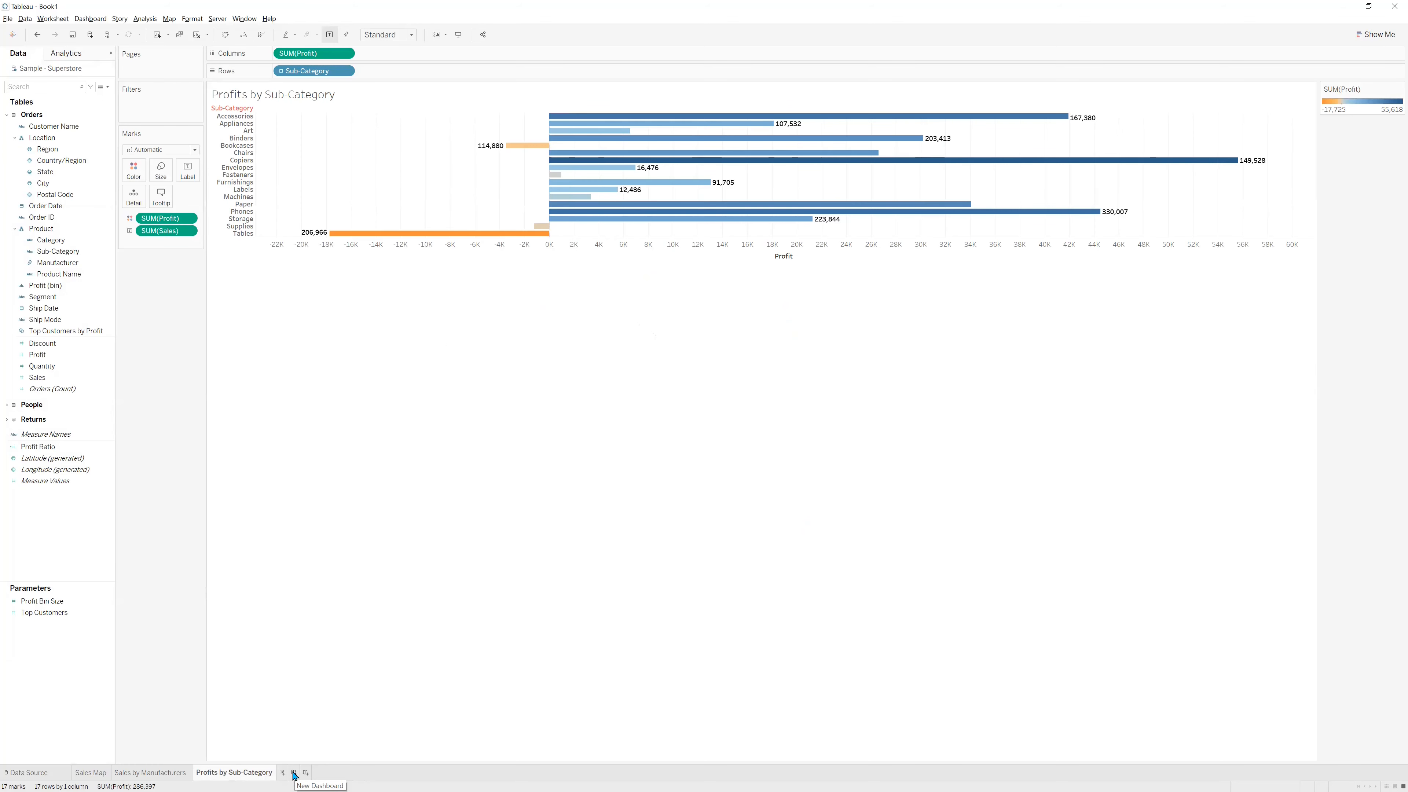
Create a new dashboard and set its size to Automatic.
click(295, 773)
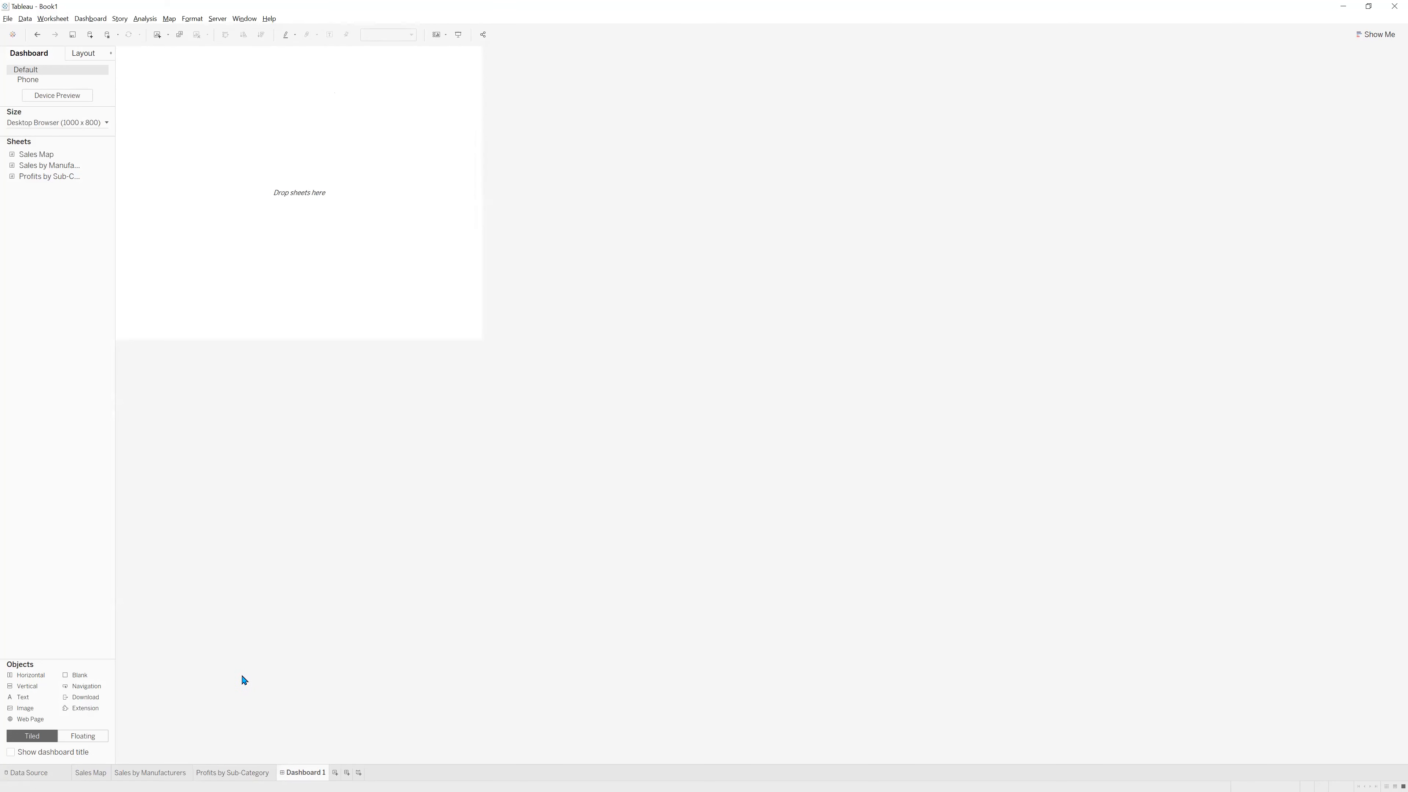
click(97, 123)
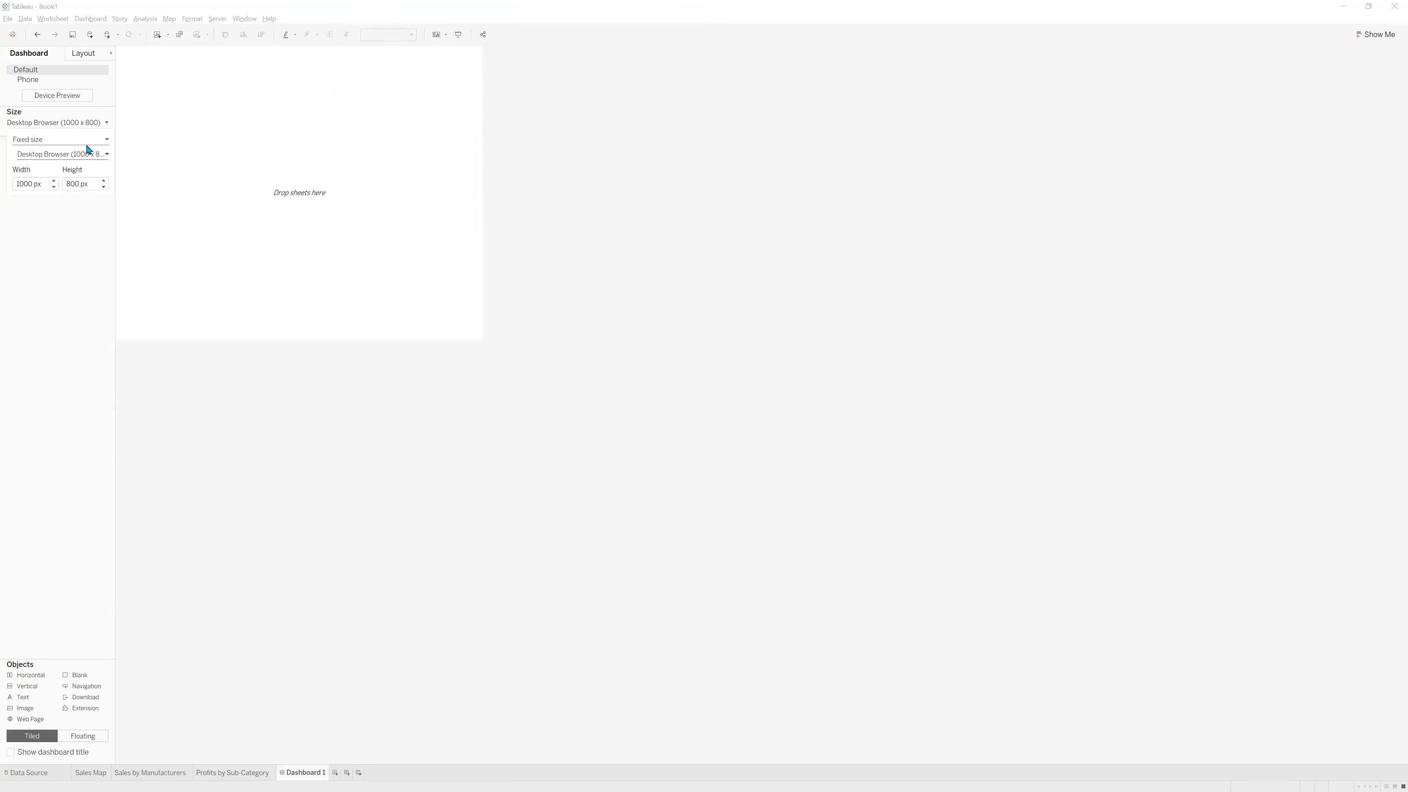
click(102, 139)
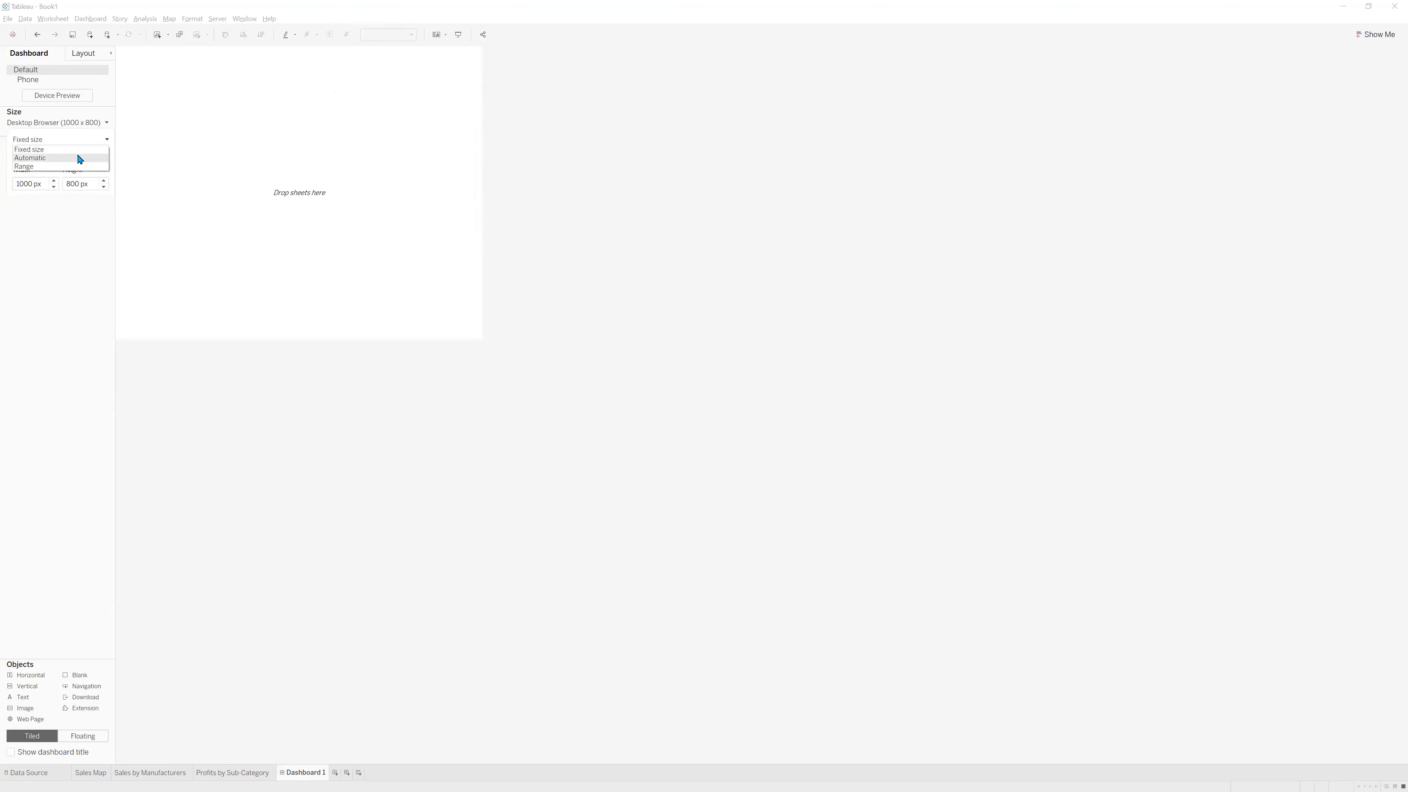
click(80, 159)
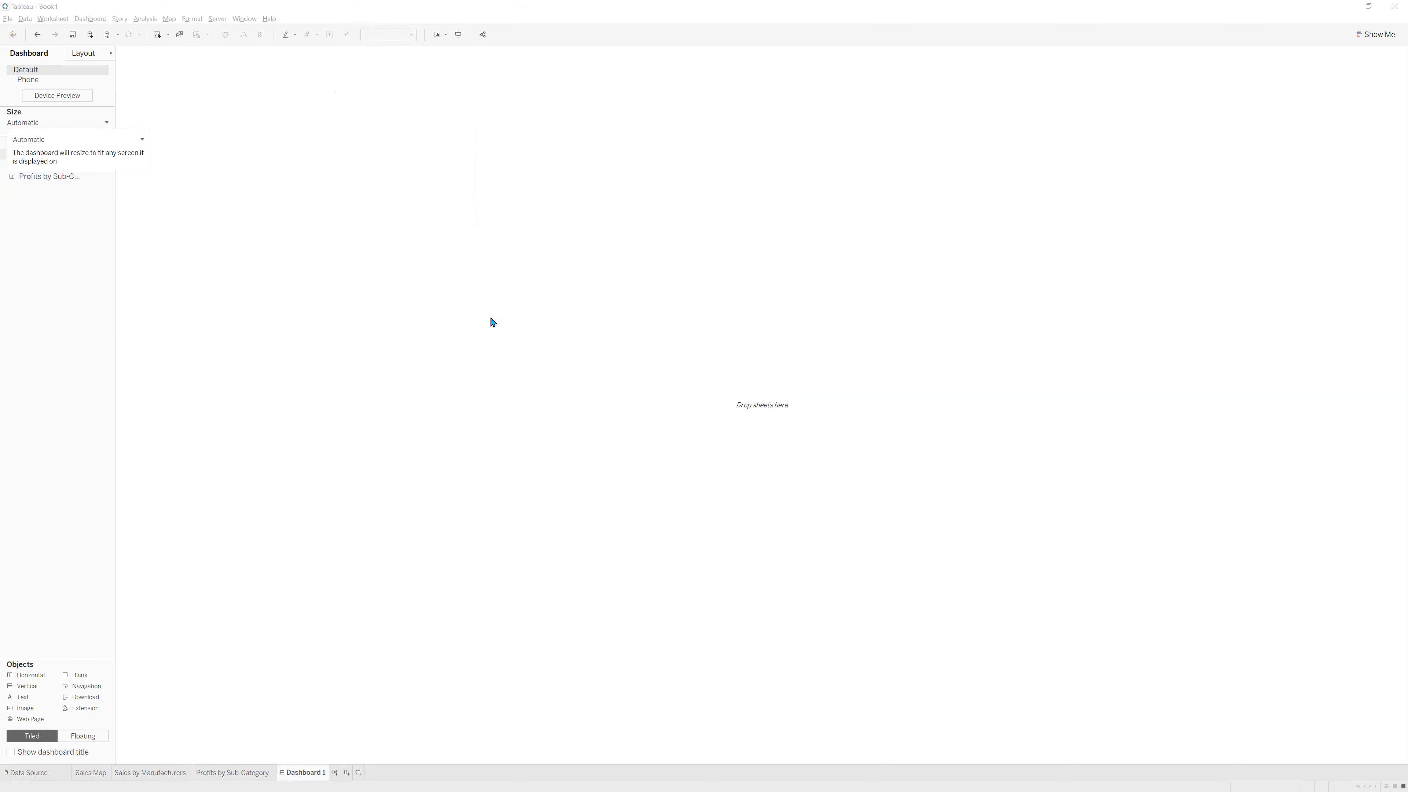
click(78, 218)
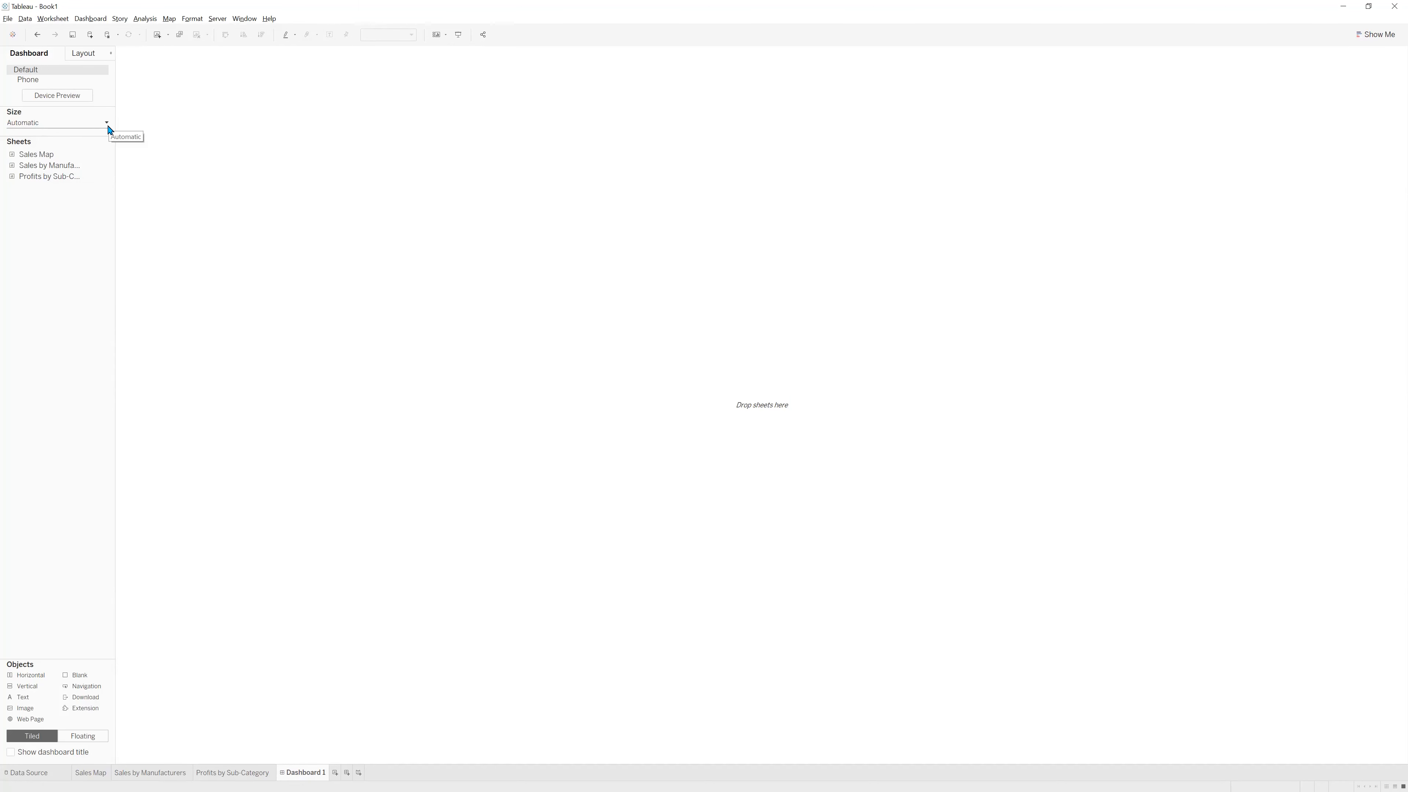
Add the Sales Map sheet as a floating object in the upper-left area of the dashboard.
mouse_move(23, 157)
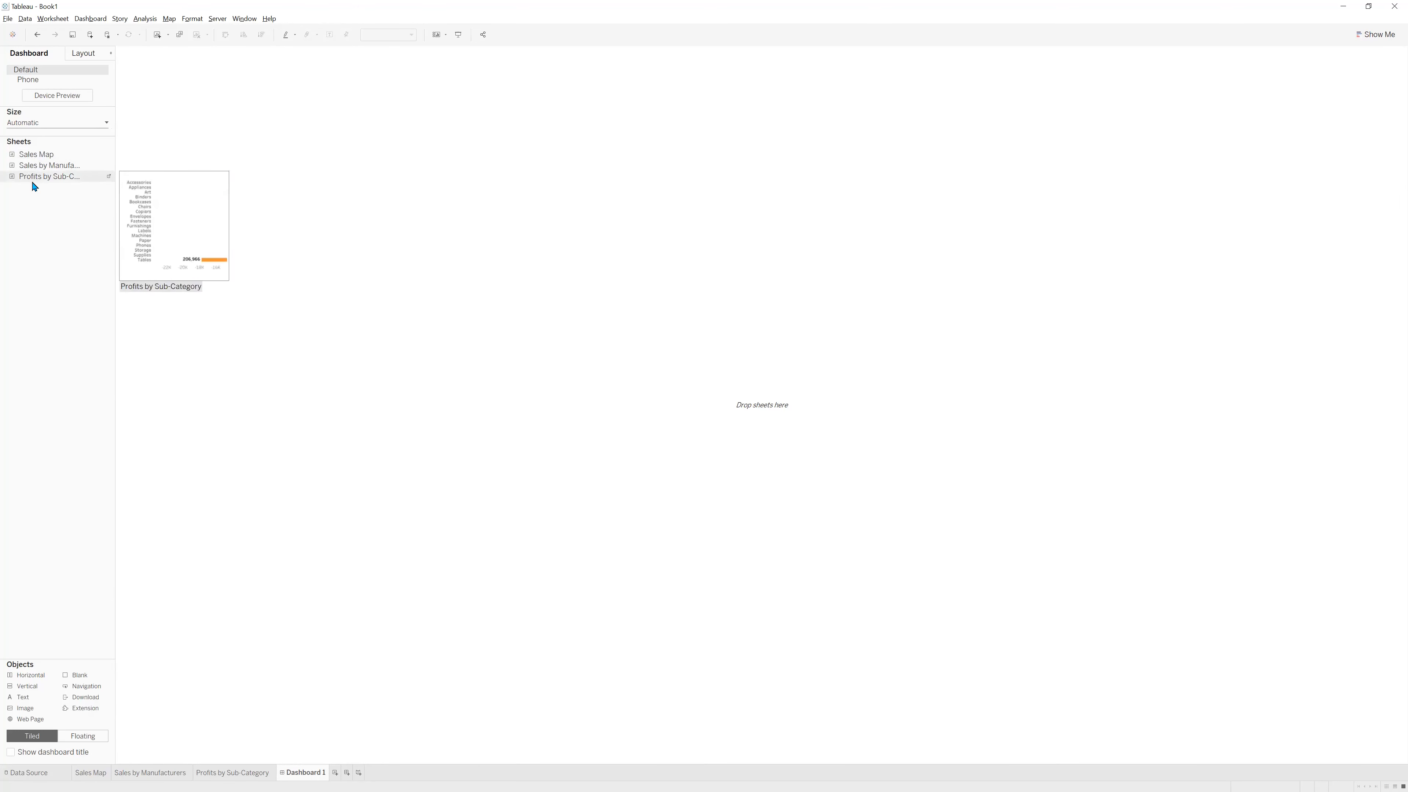
drag(33, 160, 258, 155)
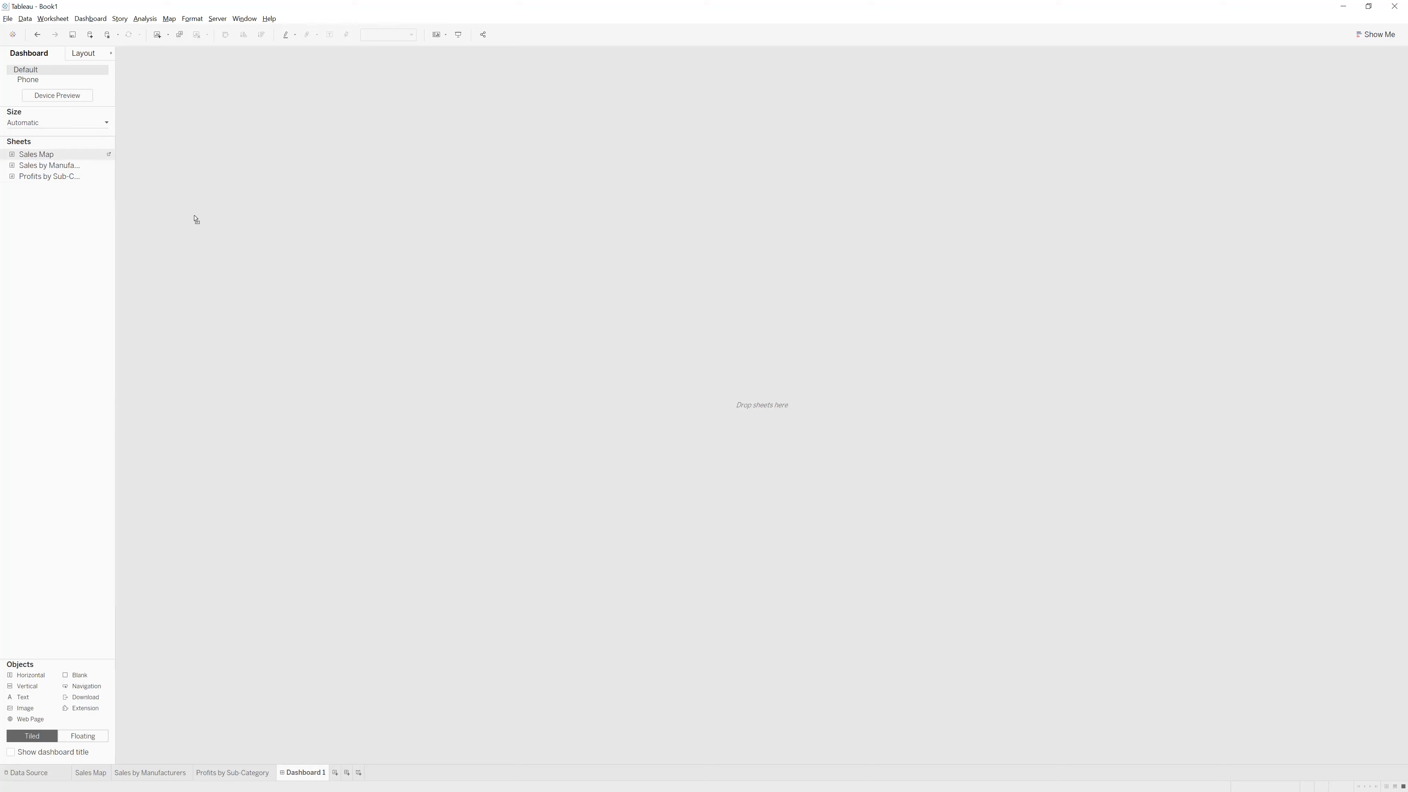
key(shift)
drag(195, 218, 186, 120)
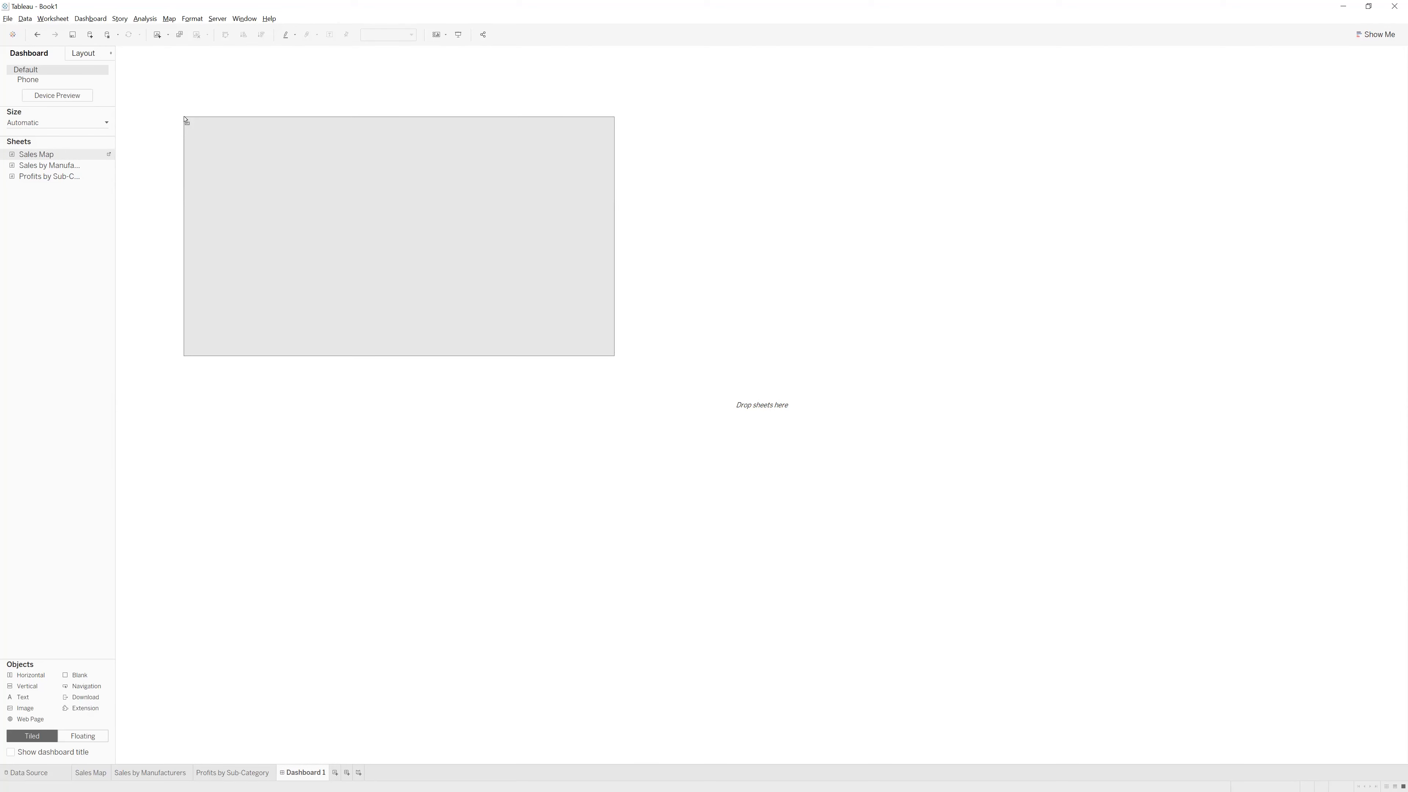
drag(186, 120, 184, 119)
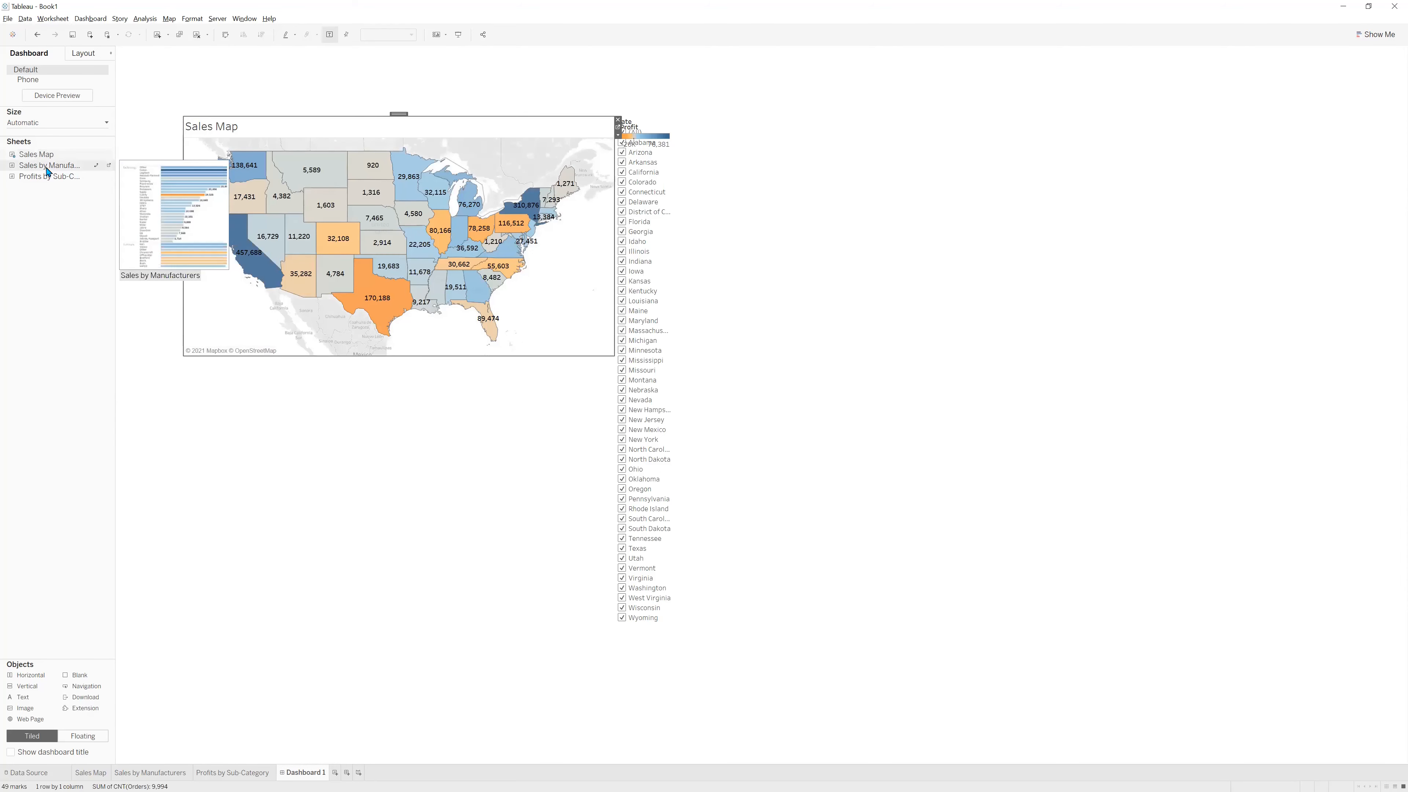
Float Sales by Manufacturers to the right of the map with Profits by Sub-Category below it, and check the dashboard instructions in Word.
click(144, 179)
drag(272, 214, 764, 235)
mouse_move(38, 179)
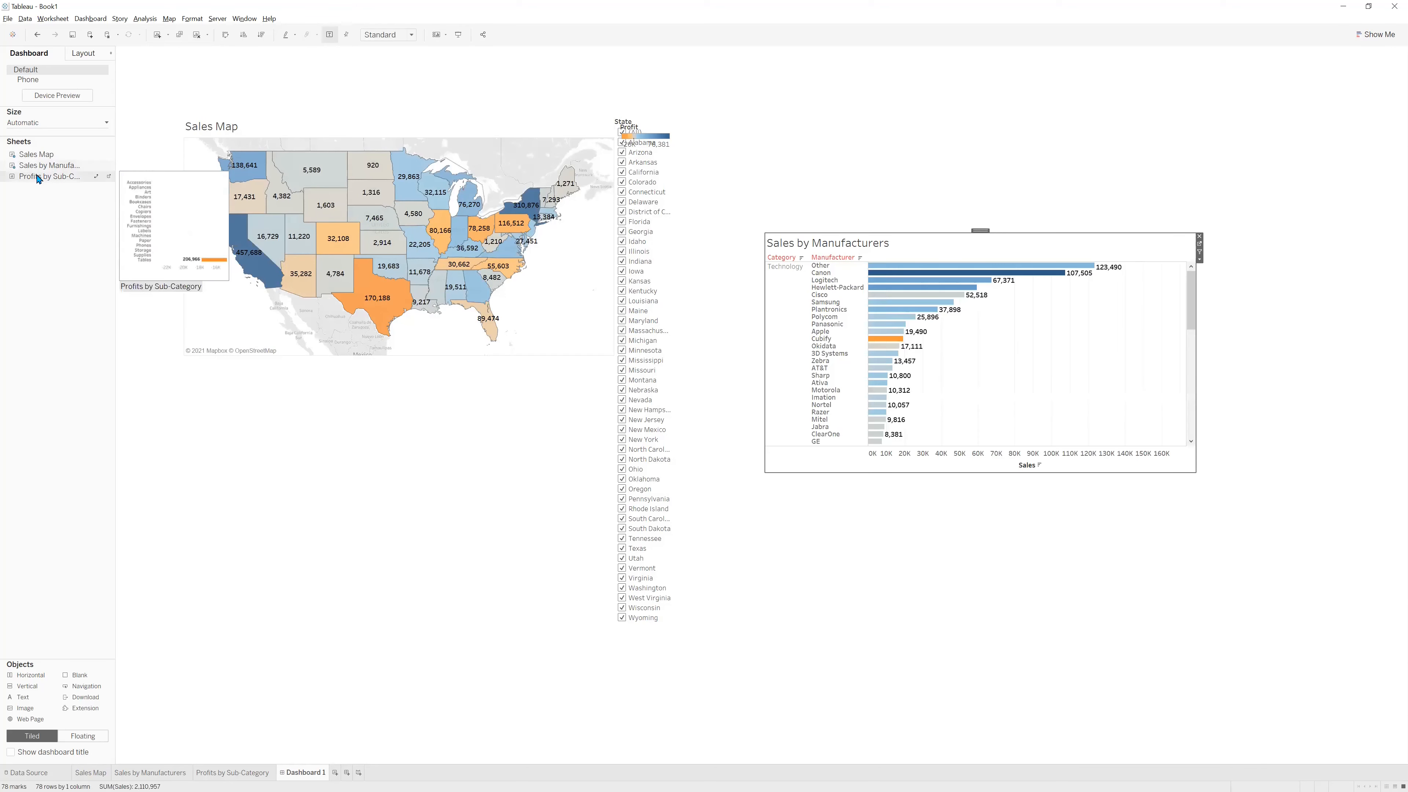
drag(37, 178, 768, 503)
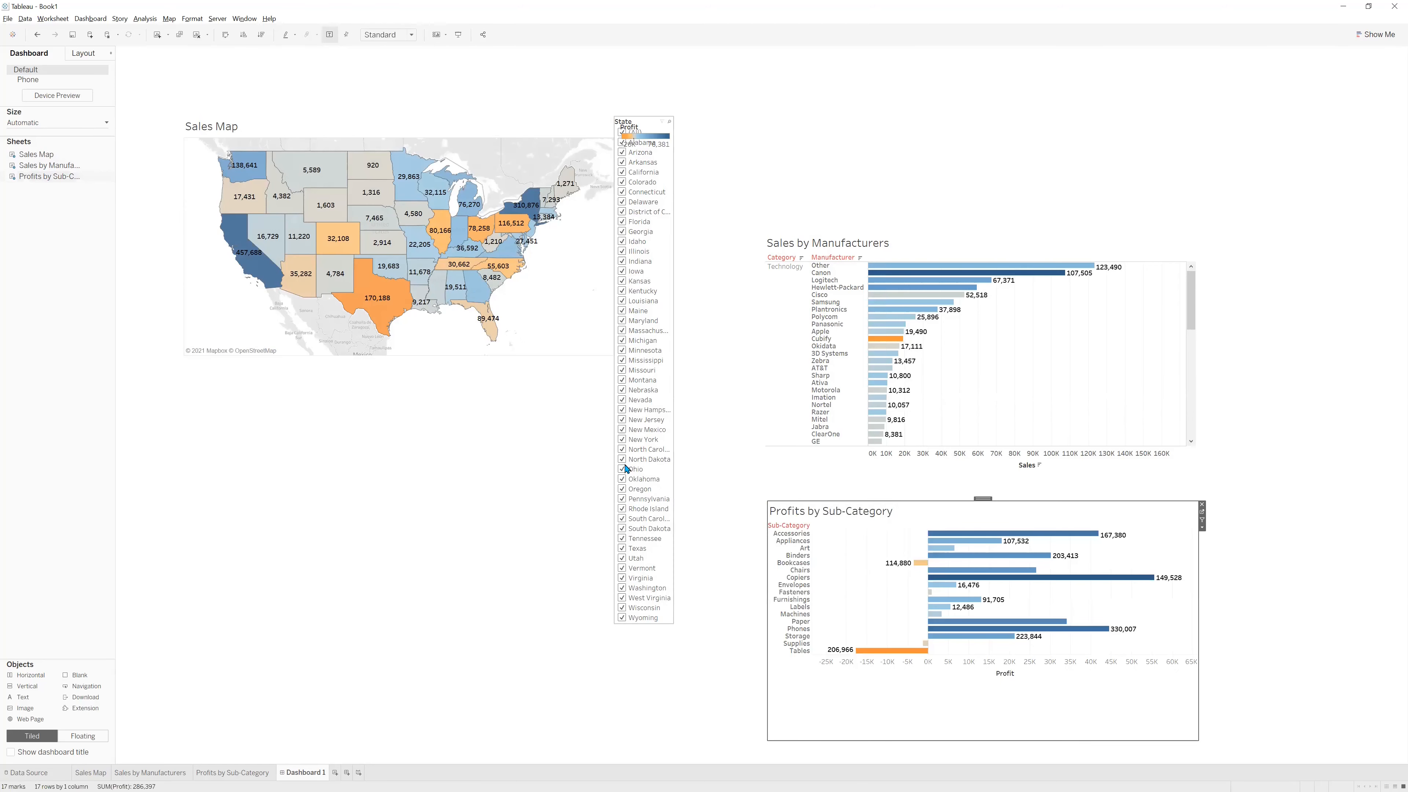
key(alt+Tab)
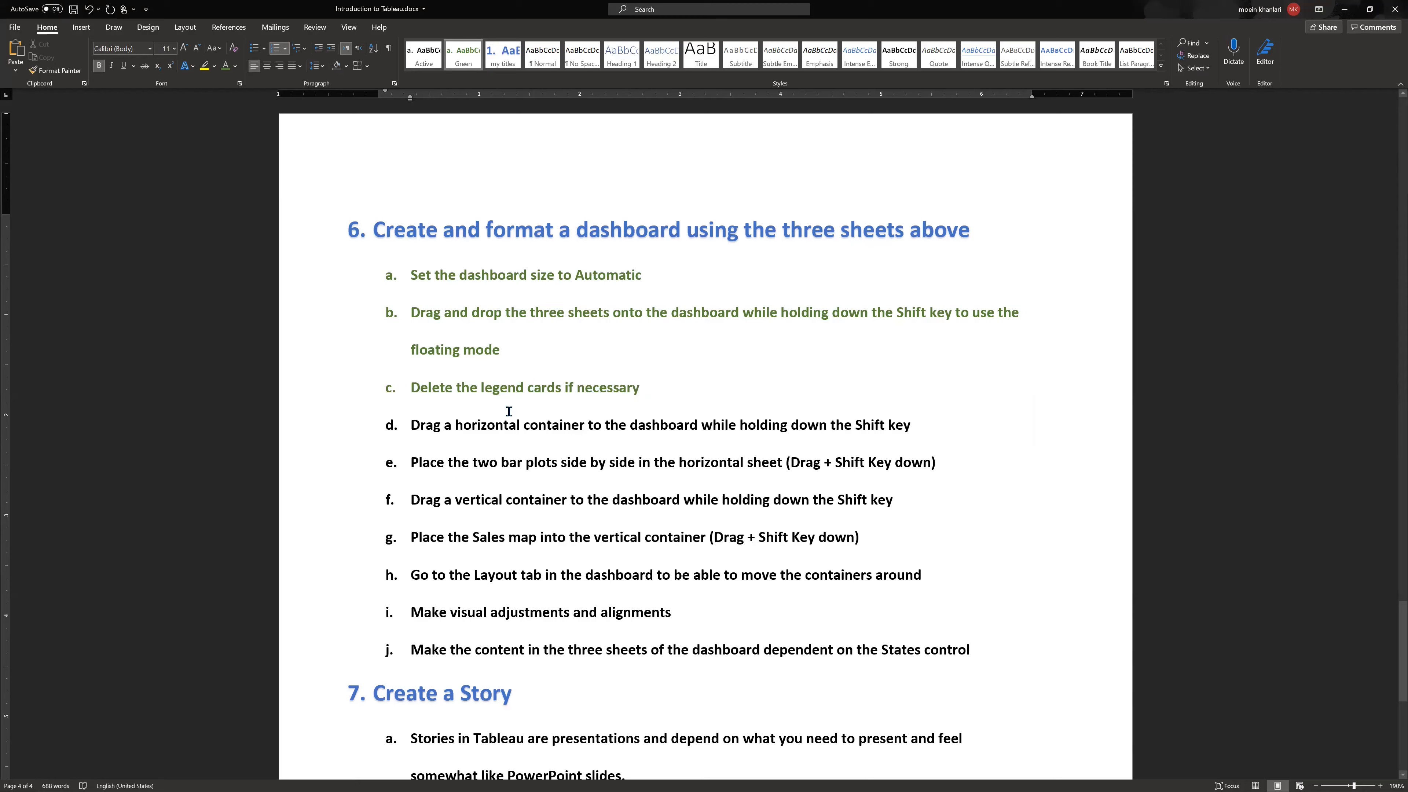
Switch to Tableau and move the floating Profit colour legend off the State filter, removing it from the dashboard.
key(alt+Tab)
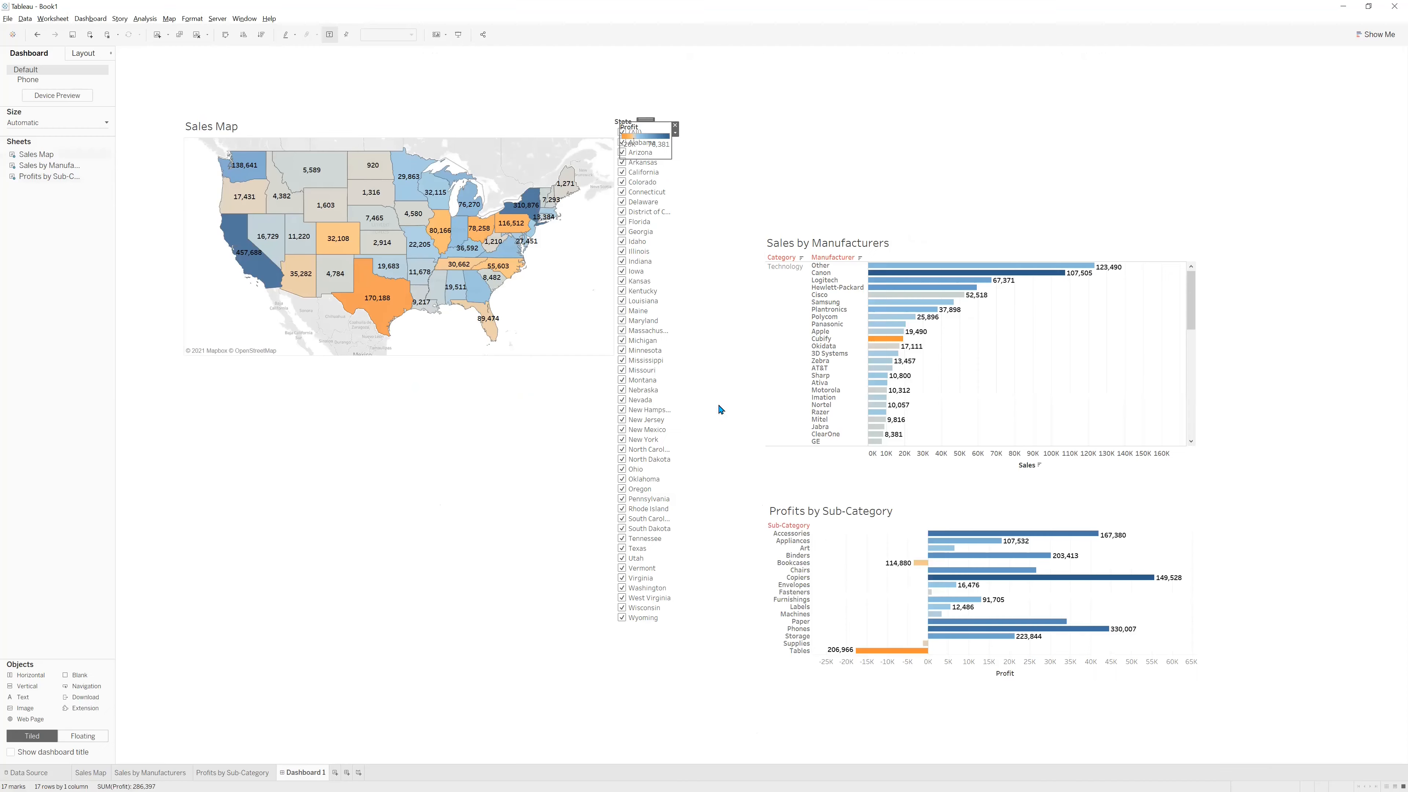
drag(641, 121, 736, 126)
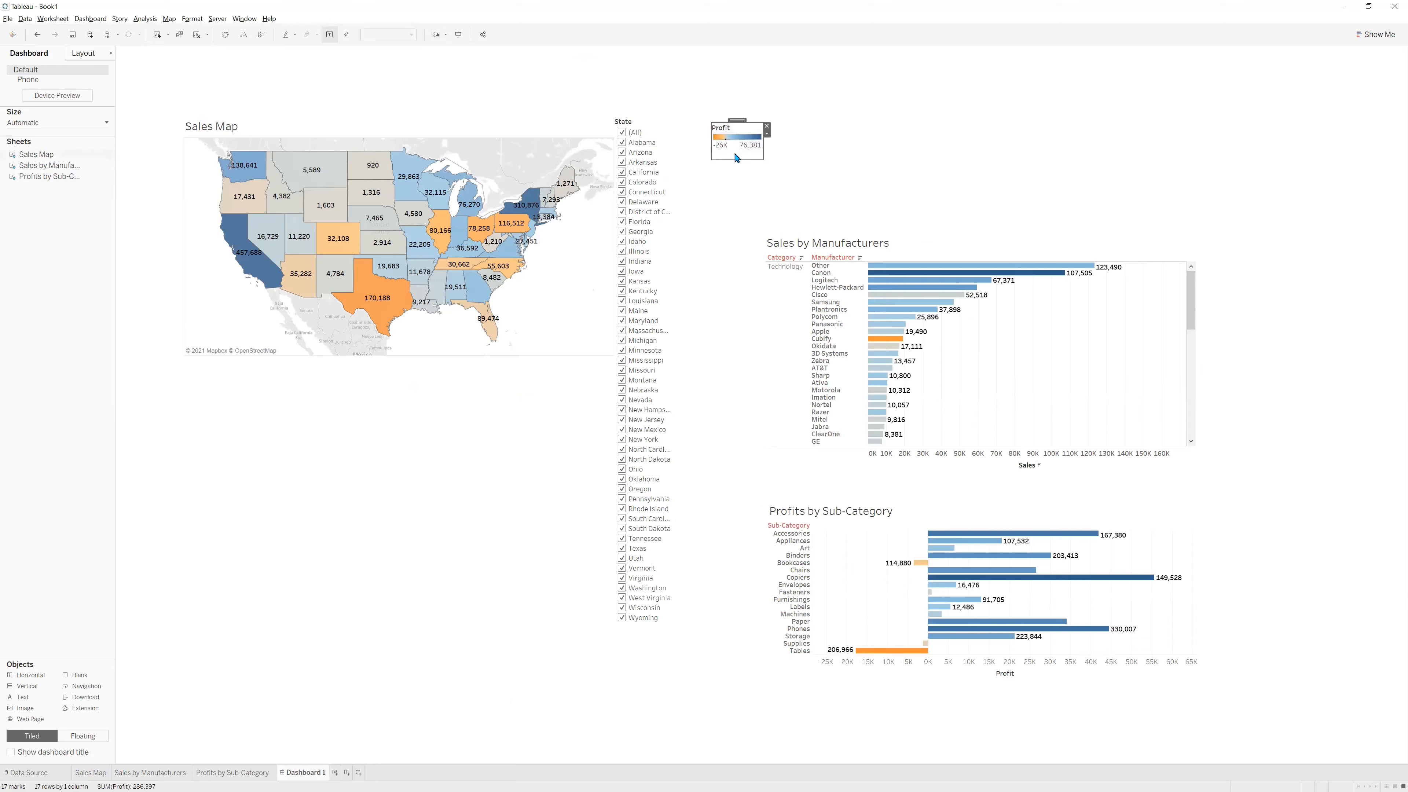
click(767, 124)
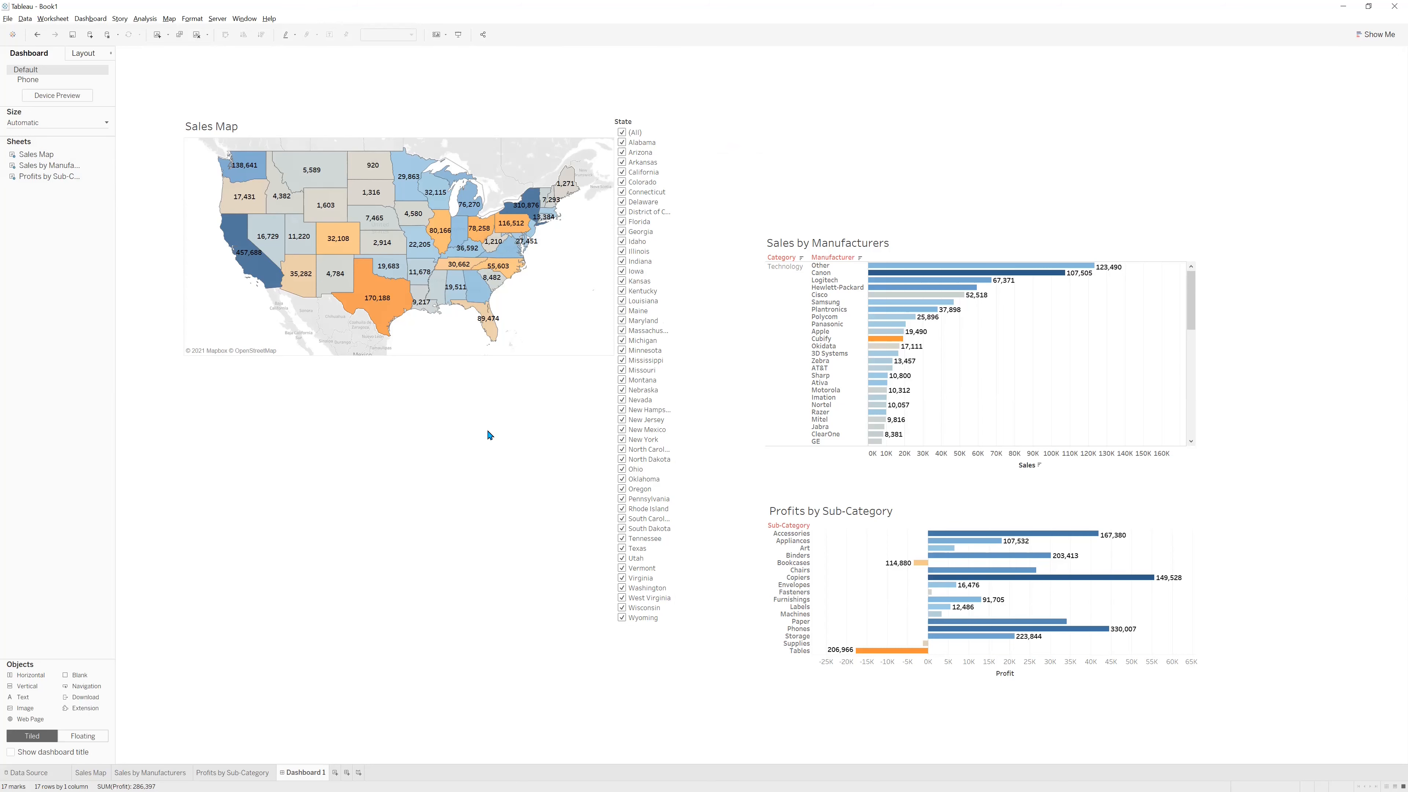
Check the container instructions in Word, and add a floating horizontal container below the Sales Map in the Tableau dashboard.
key(alt+Tab)
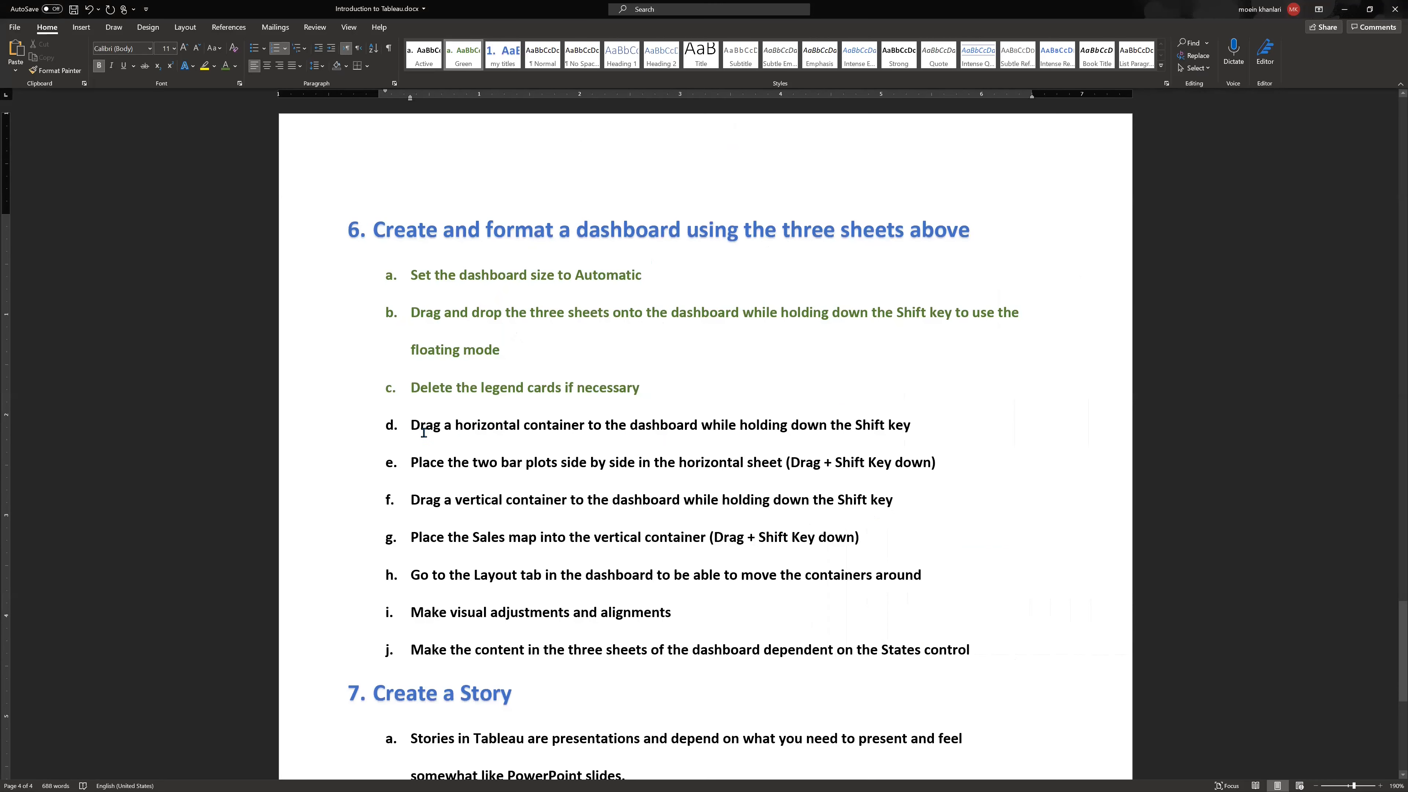
drag(413, 426, 426, 427)
click(431, 438)
key(alt+Tab)
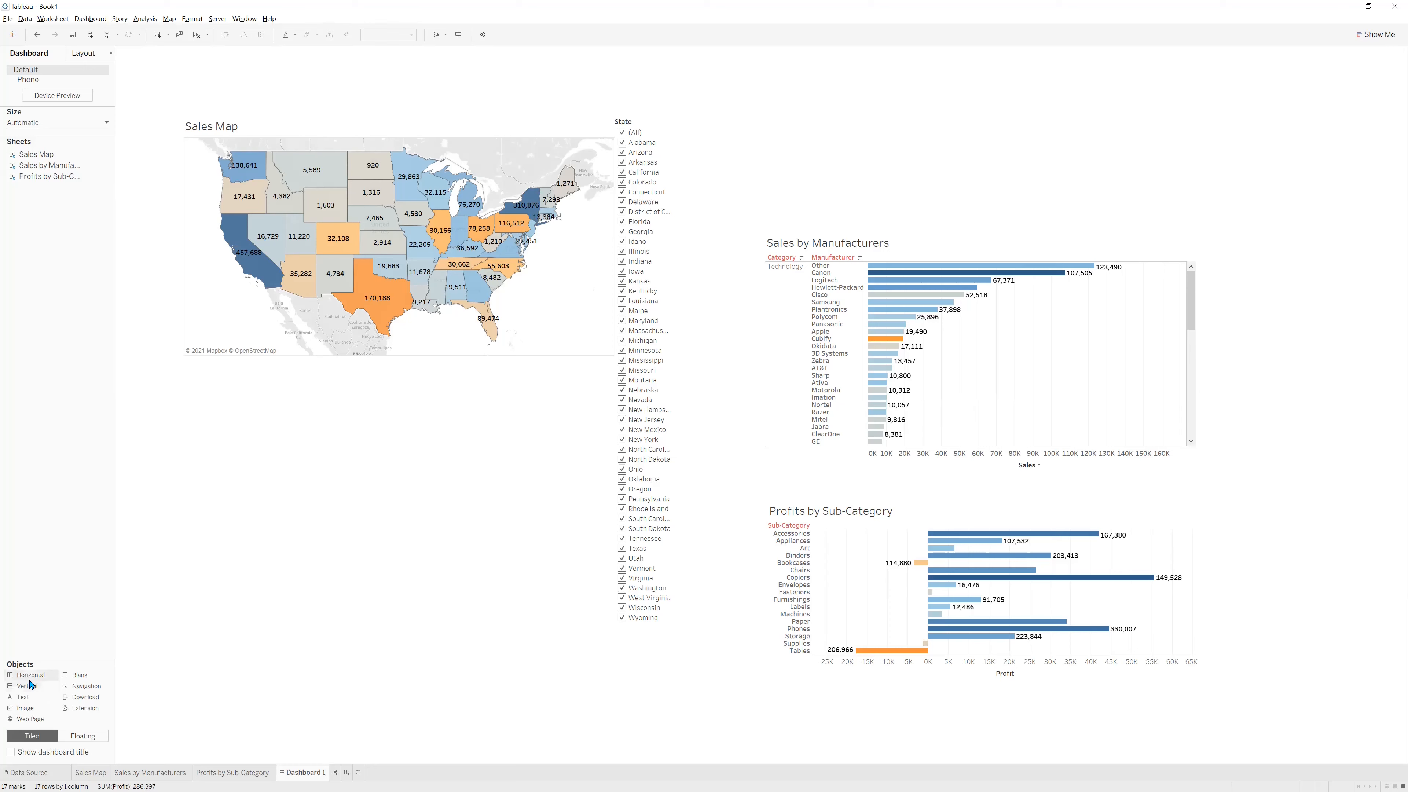
drag(31, 684, 165, 447)
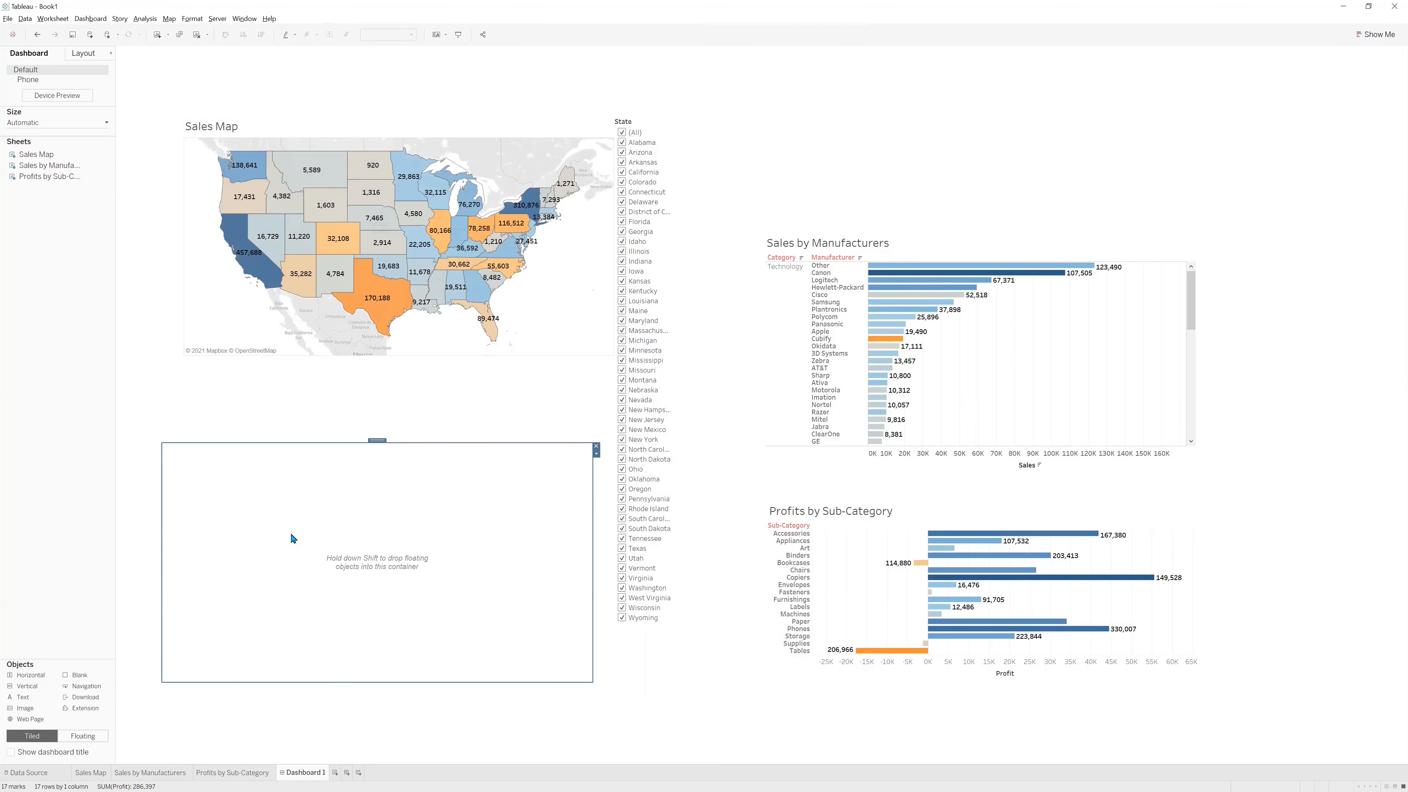
Place the Profits by Sub-Category chart inside the empty horizontal container.
click(933, 512)
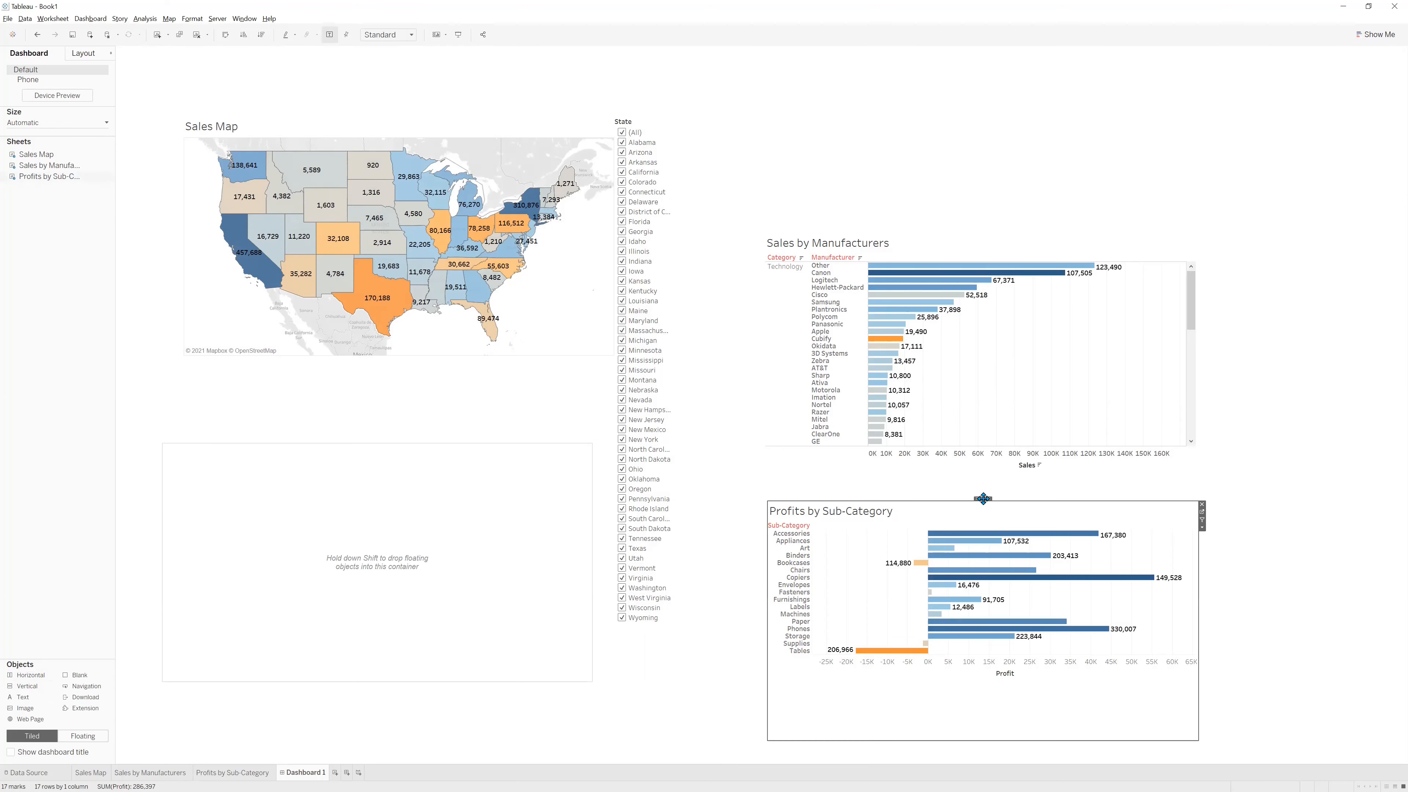
drag(981, 500, 256, 498)
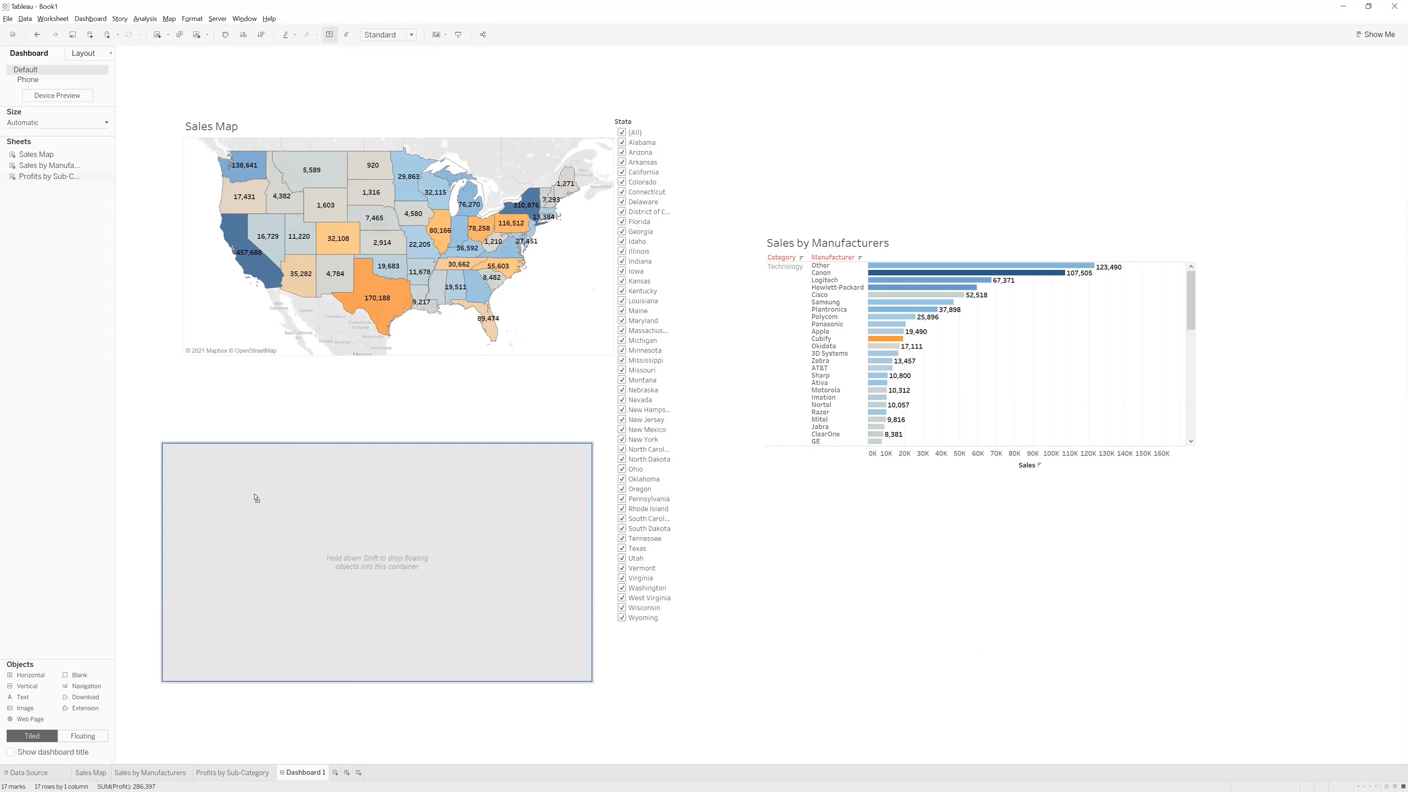
drag(255, 498, 255, 497)
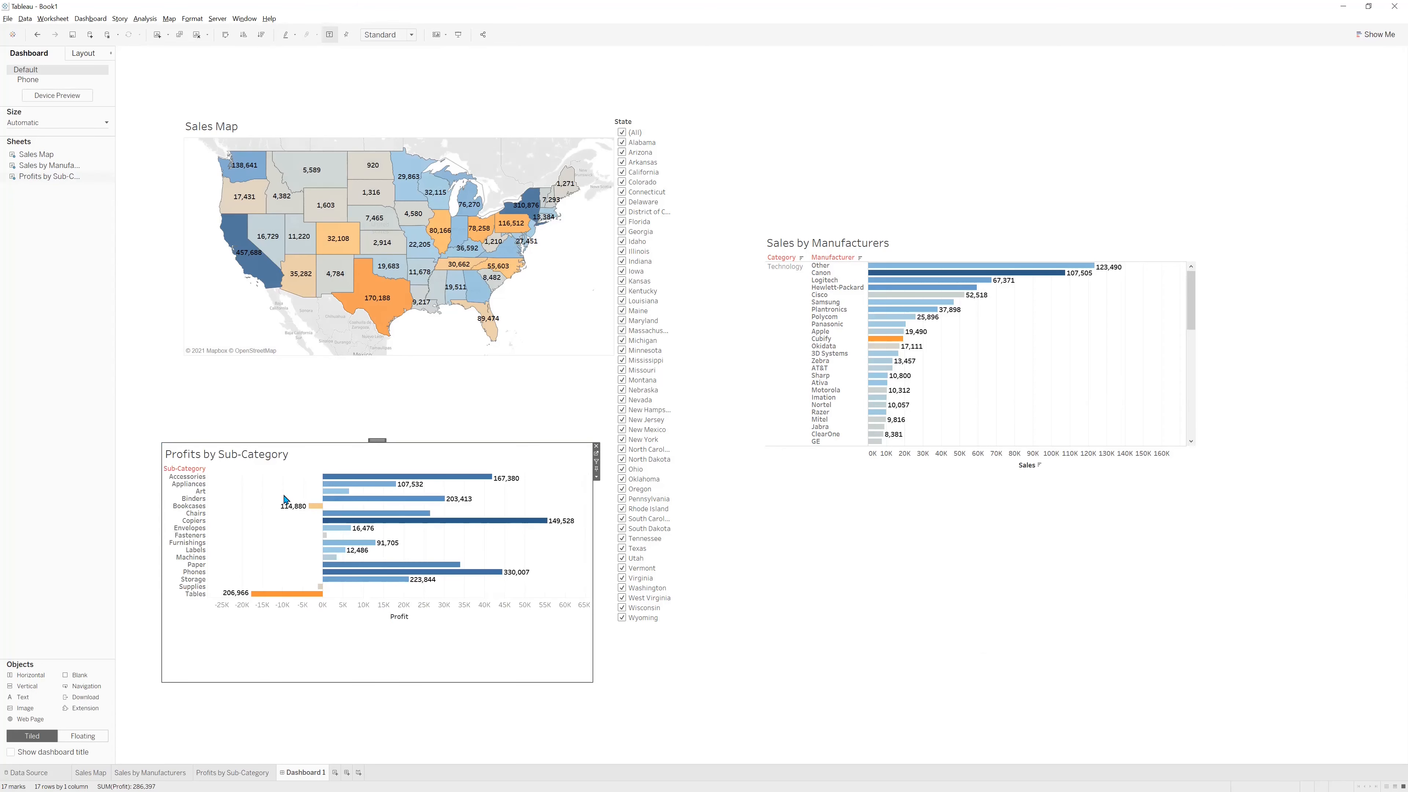
Place the Sales by Manufacturers chart in the horizontal container, to the right of Profits by Sub-Category.
click(977, 248)
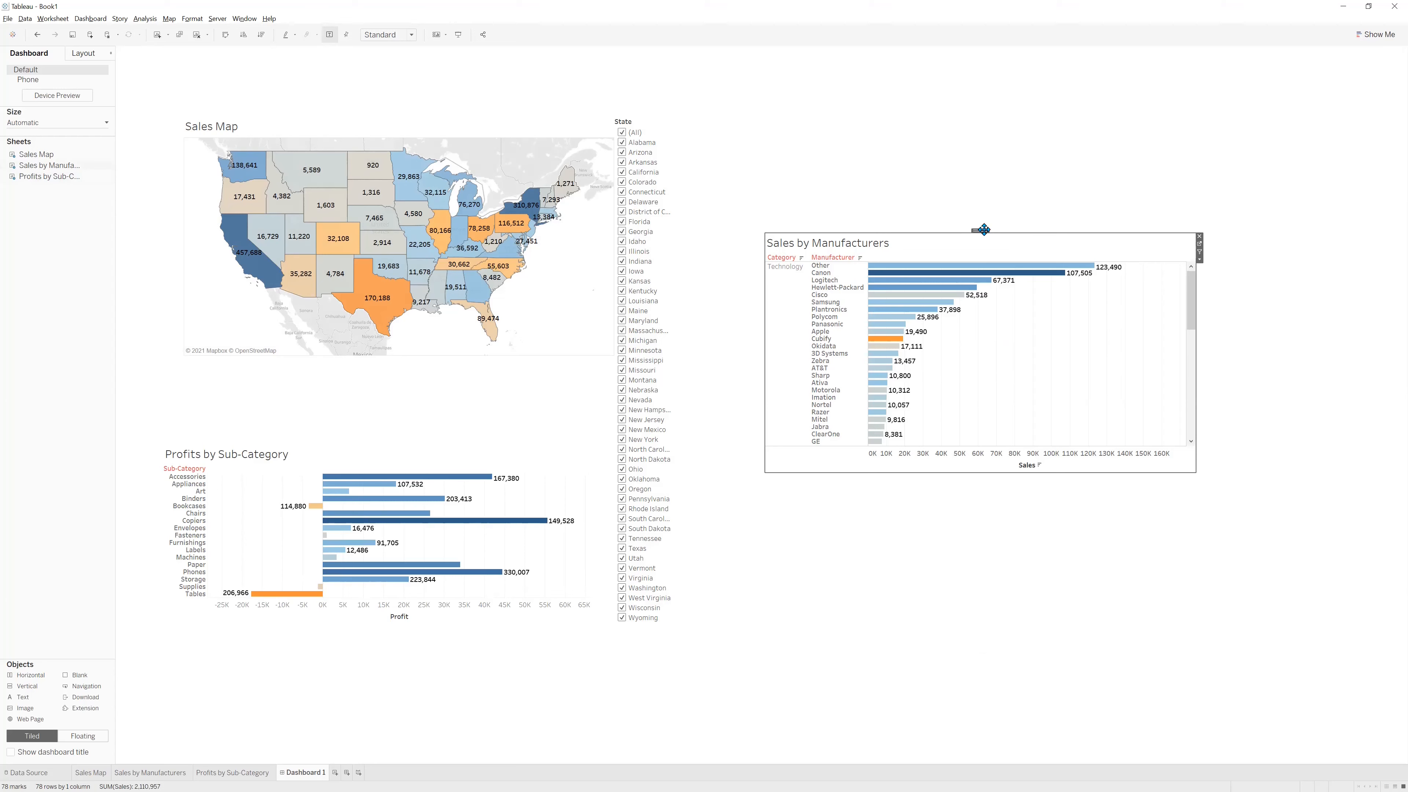
drag(984, 229, 454, 489)
drag(410, 535, 510, 537)
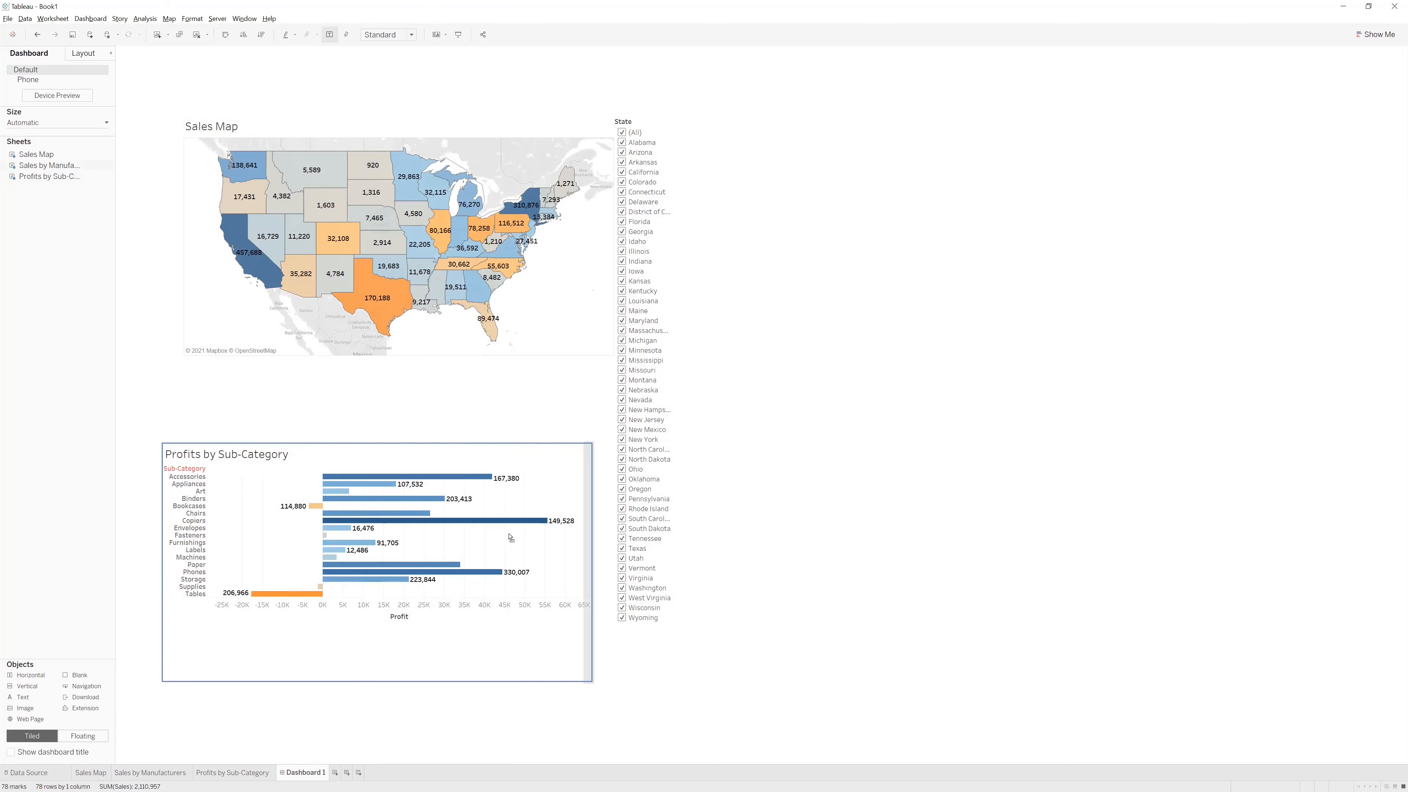
drag(419, 529, 223, 522)
drag(187, 467, 583, 548)
drag(576, 661, 450, 666)
drag(265, 642, 189, 591)
mouse_move(216, 492)
mouse_down()
mouse_move(518, 550)
mouse_move(561, 613)
mouse_move(589, 591)
mouse_up()
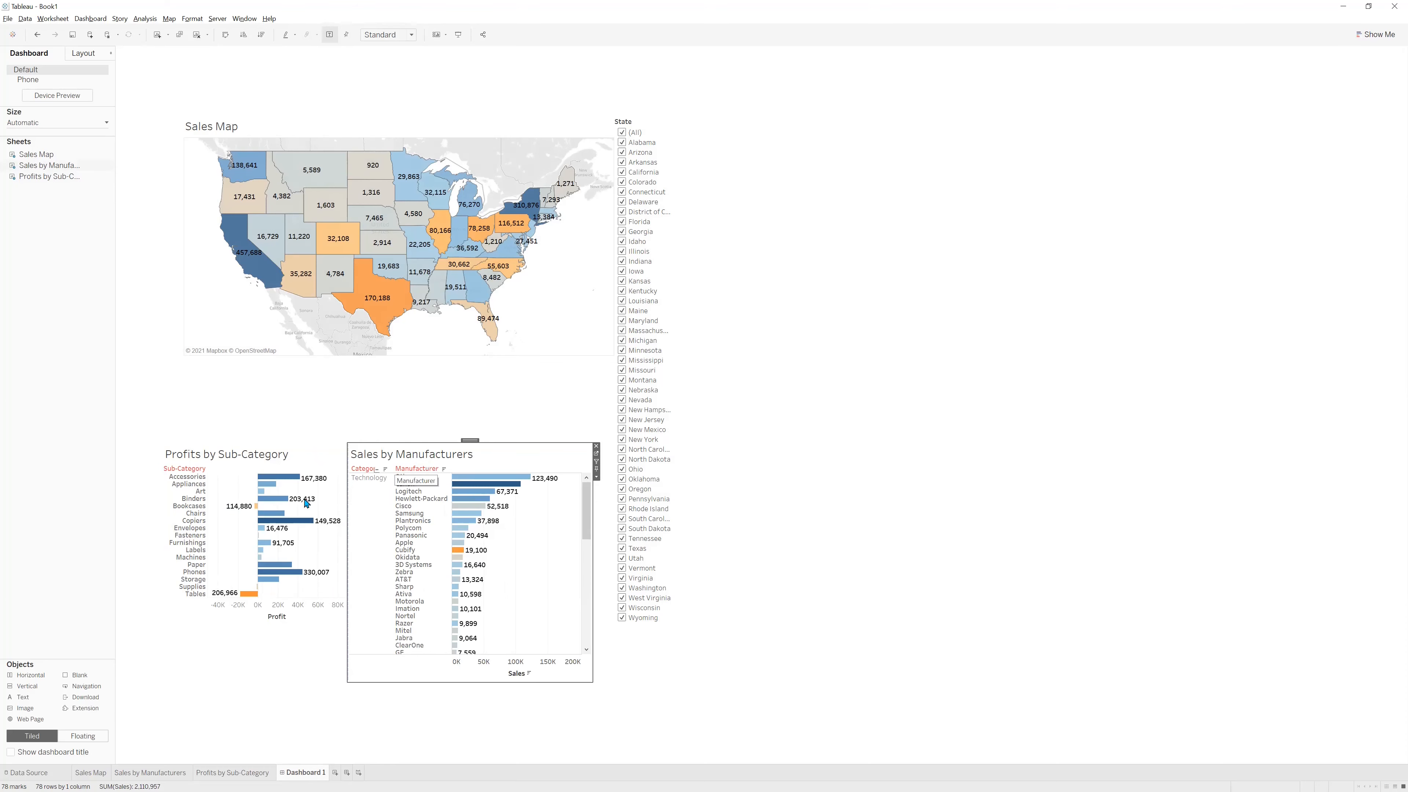
Review the vertical container instruction in Word, and add a floating vertical container to the right of the State filter in Tableau.
key(alt+Tab)
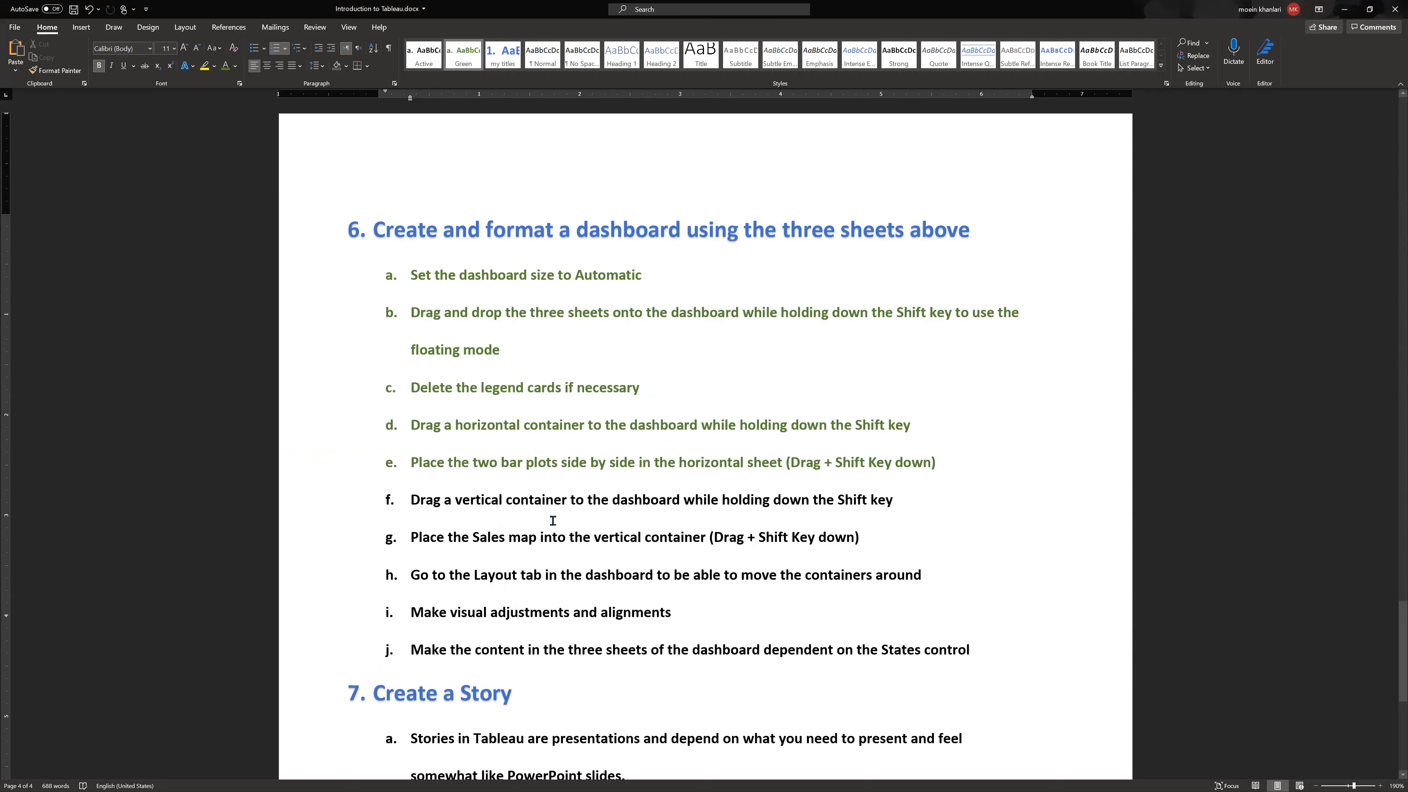
key(alt+Tab)
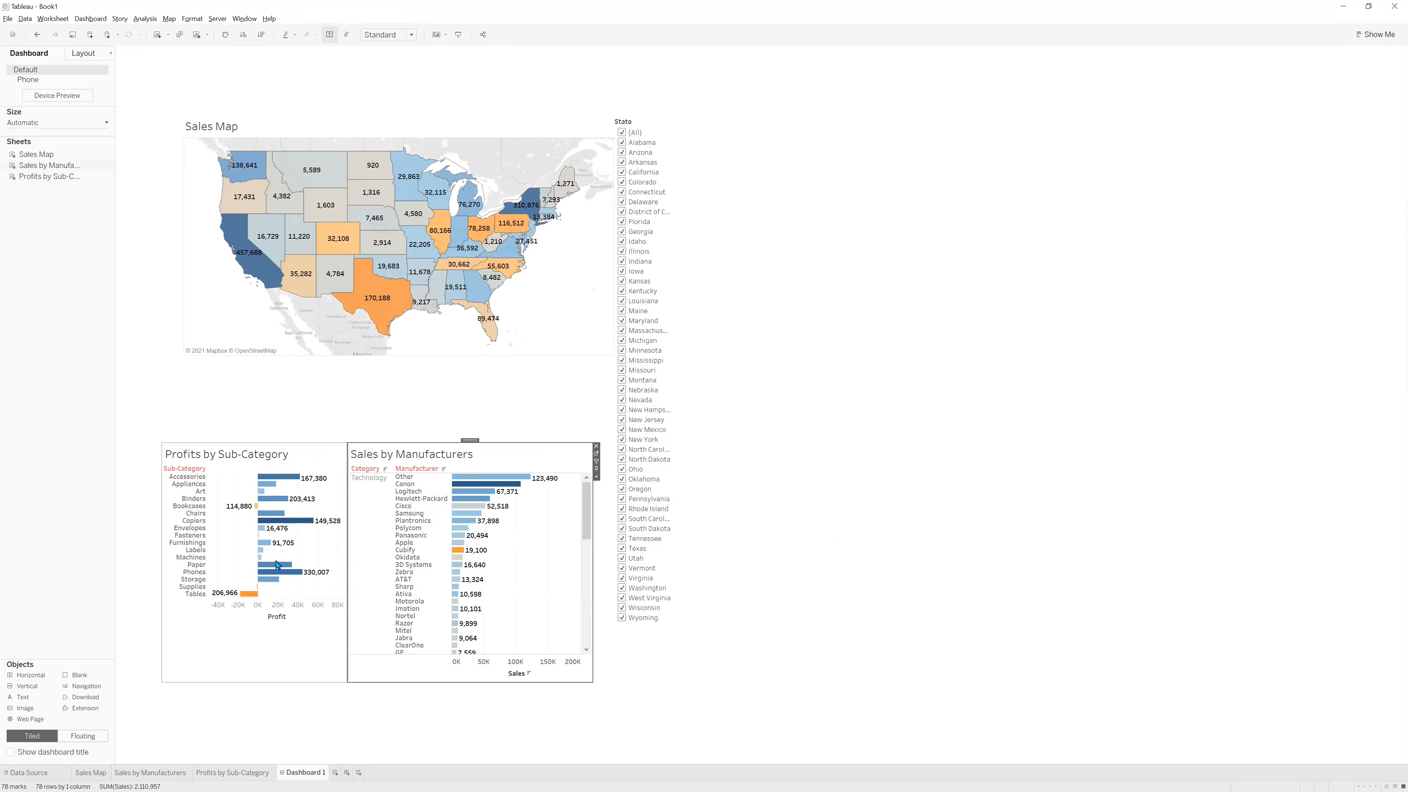
drag(24, 686, 755, 223)
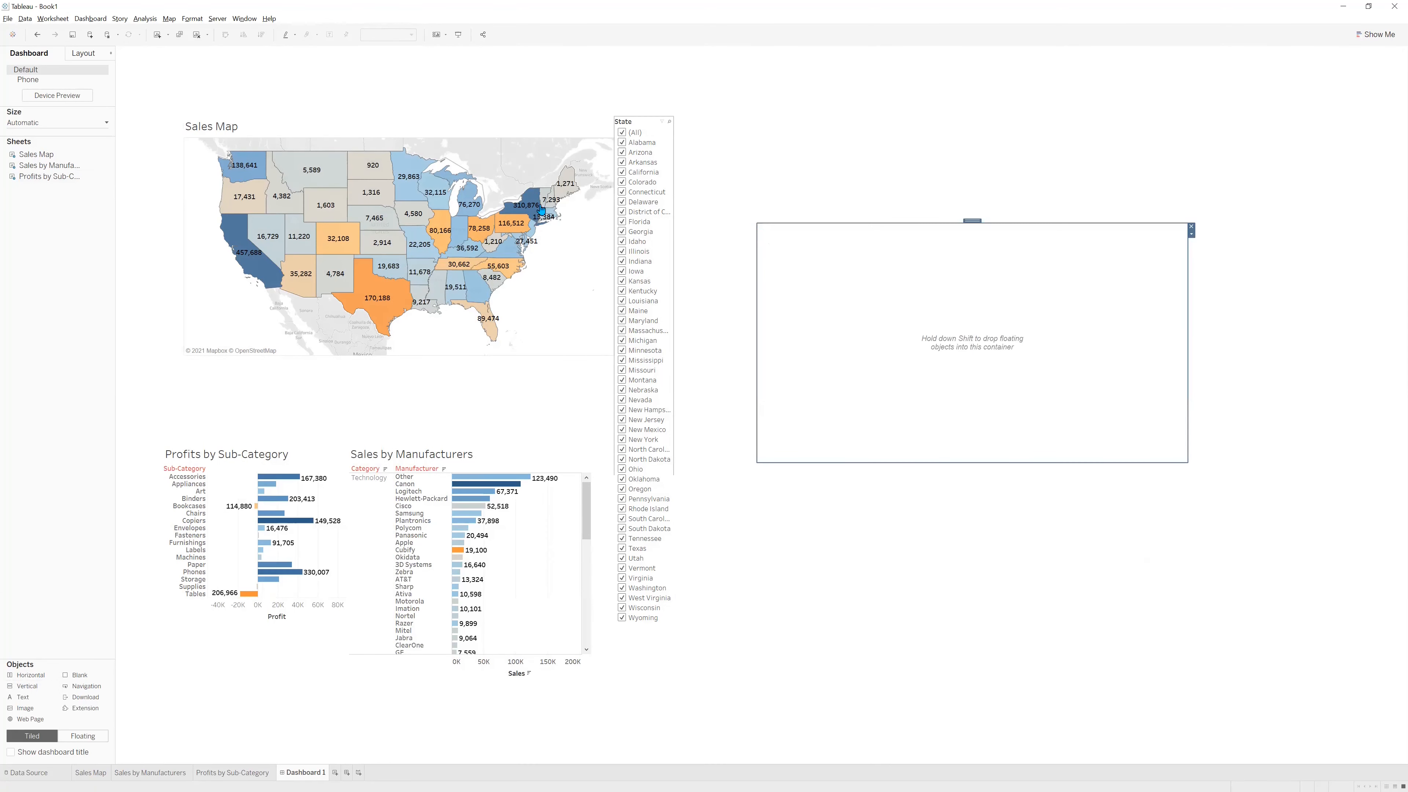
Move the Sales Map into the empty vertical container to the right of the State filter.
click(336, 127)
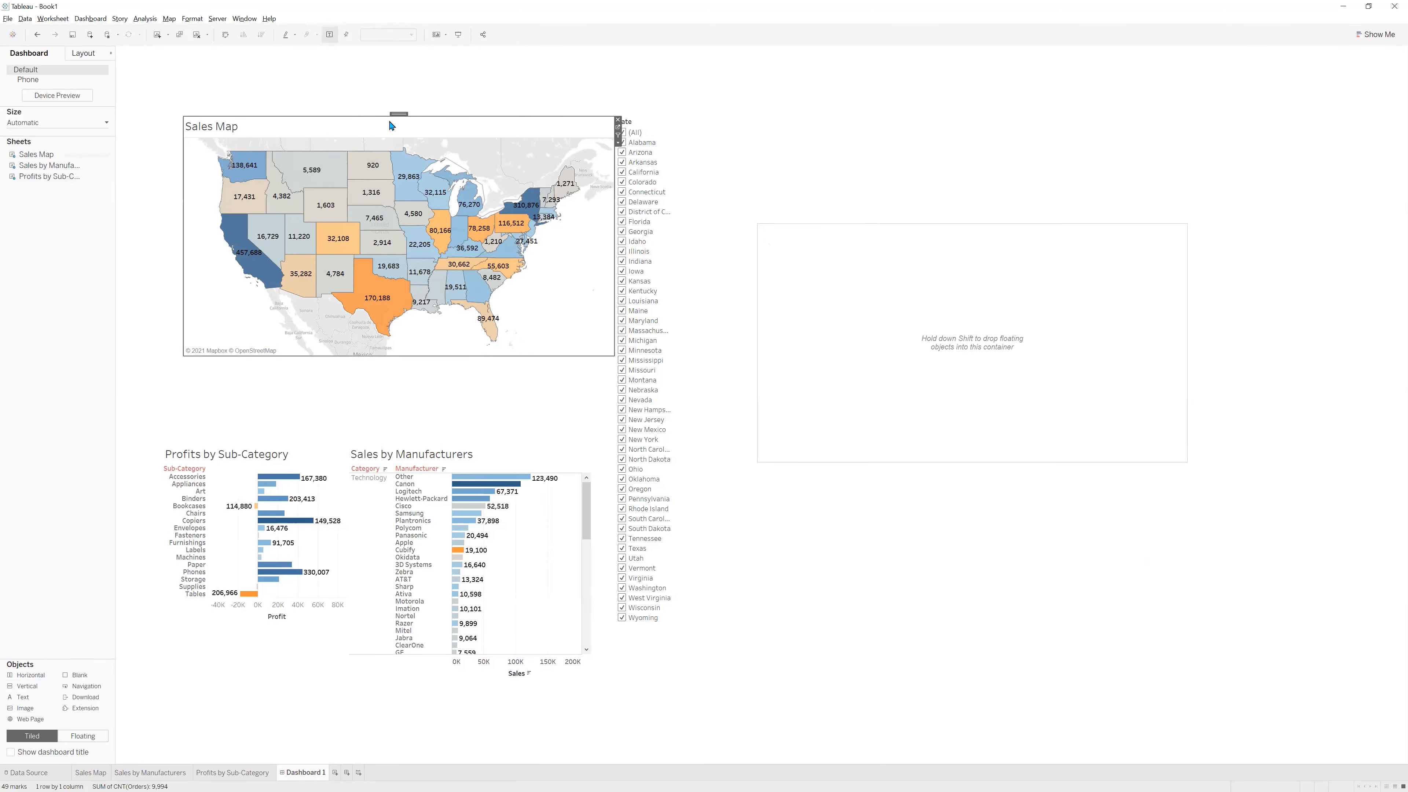
drag(398, 115, 432, 148)
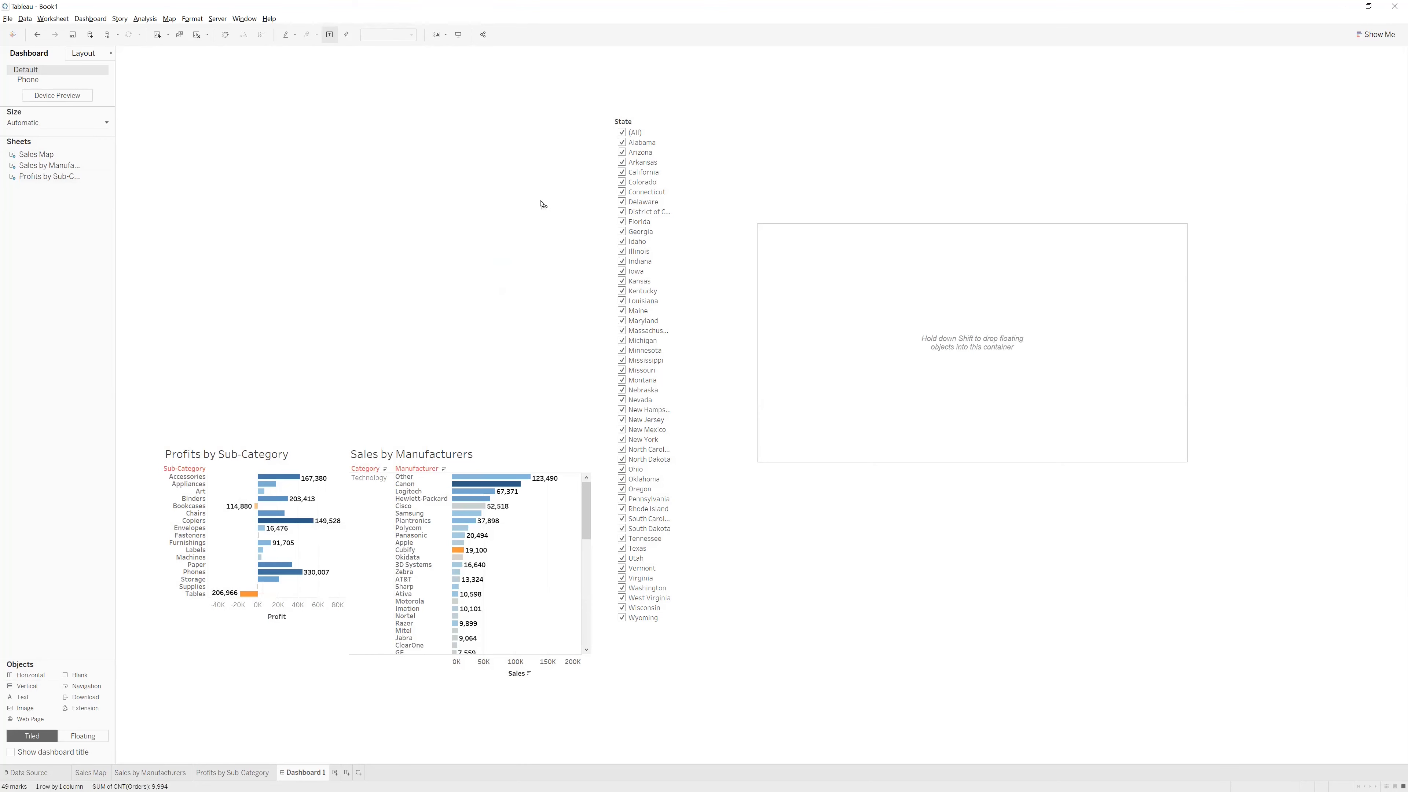
drag(664, 255, 338, 156)
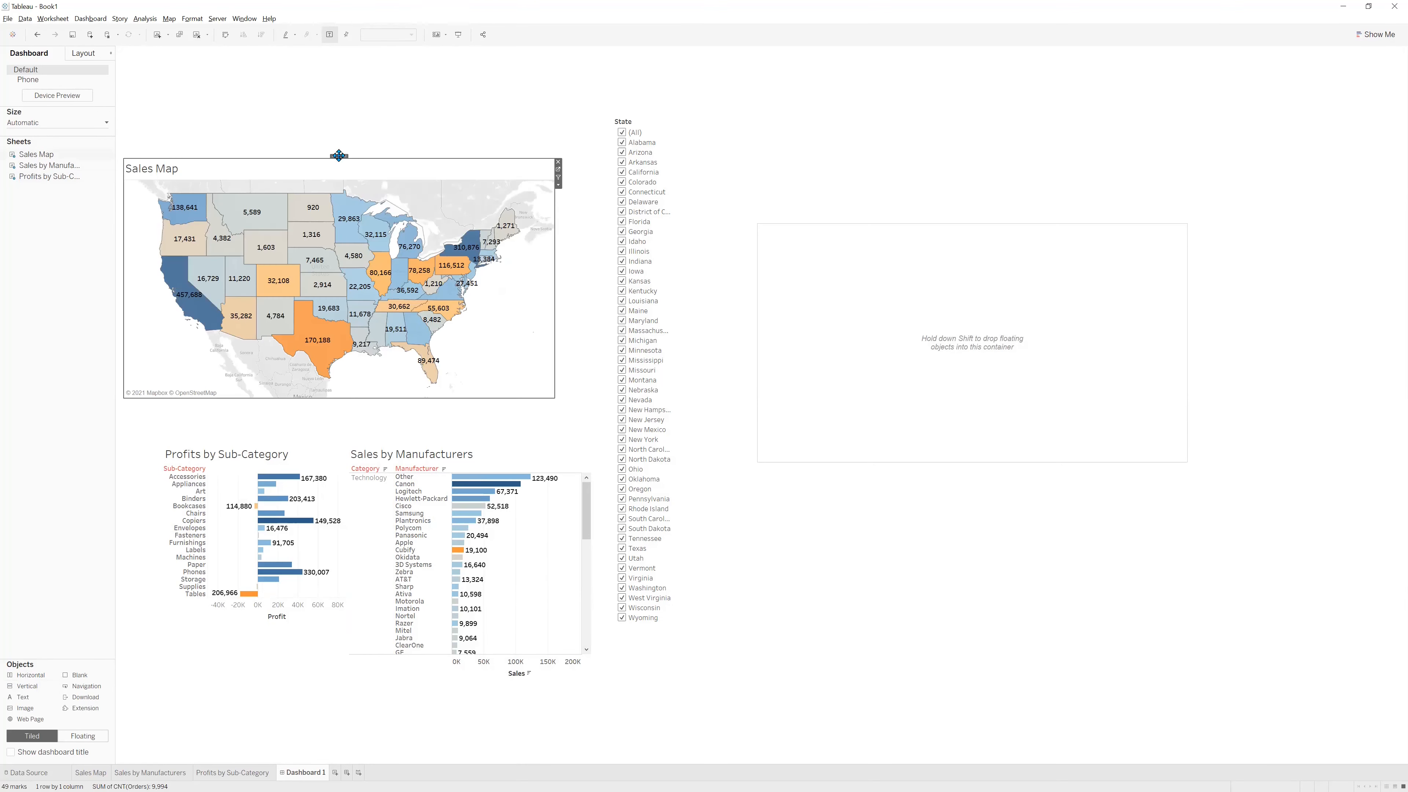
drag(339, 155, 923, 309)
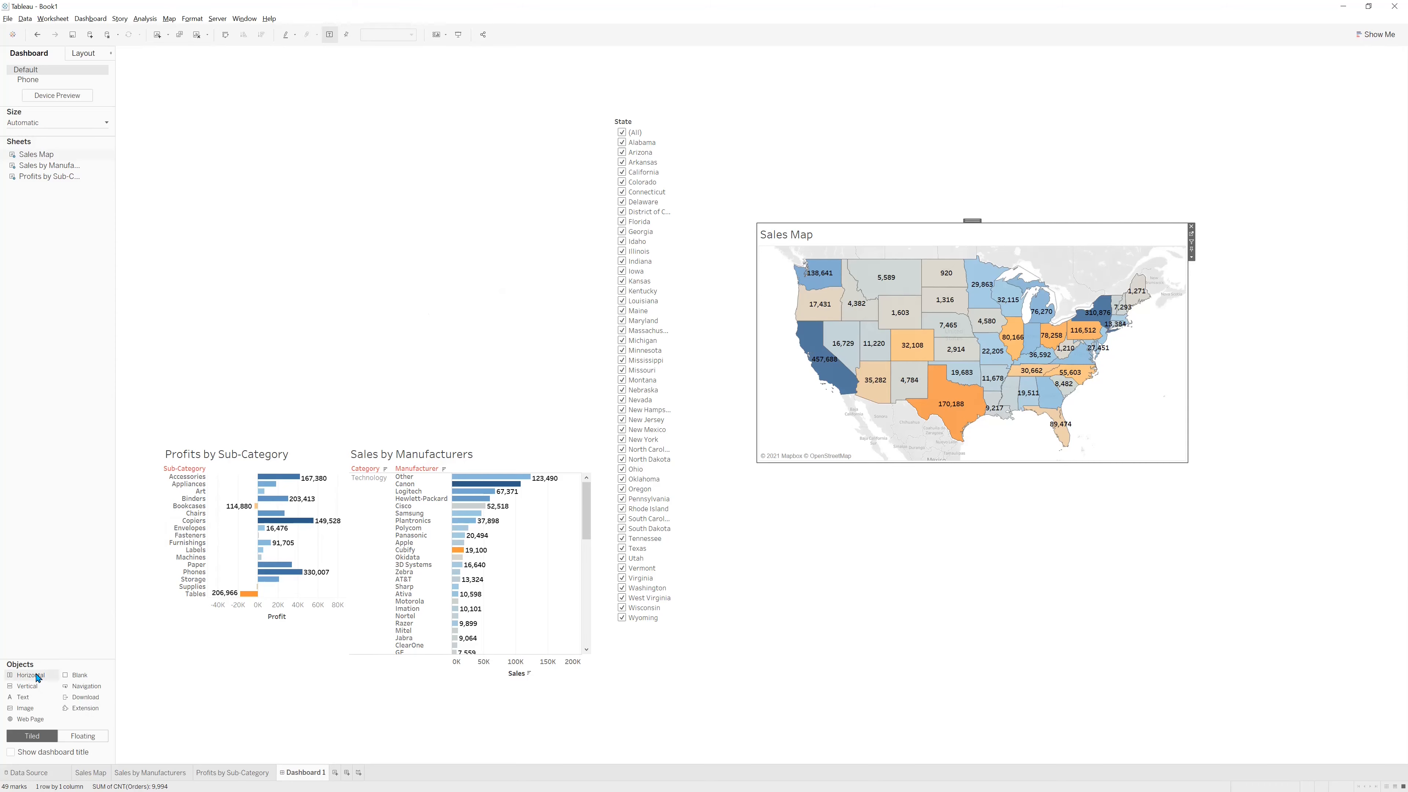
Switch to Word and apply the Green style to items f and g about the vertical container and Sales map.
key(alt+Tab)
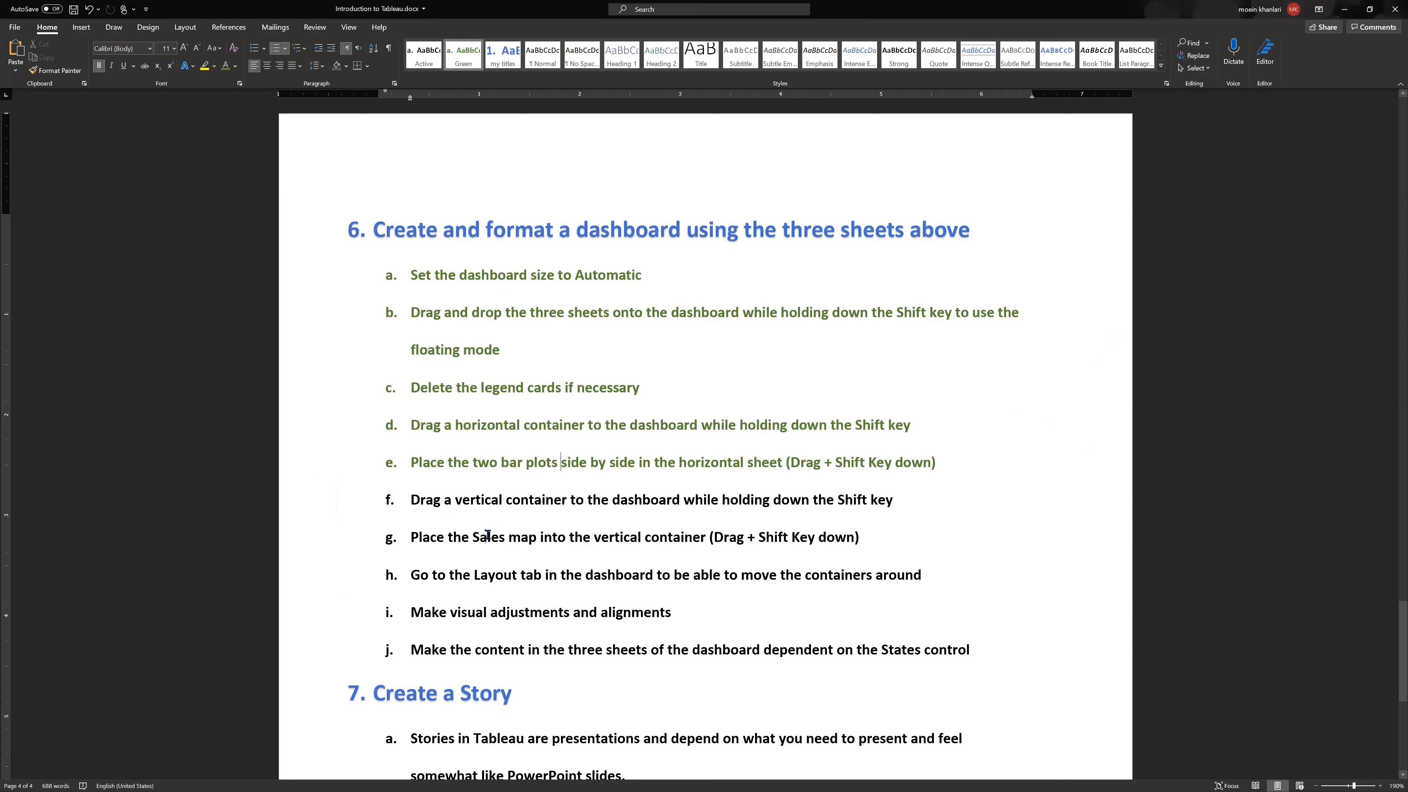
click(448, 494)
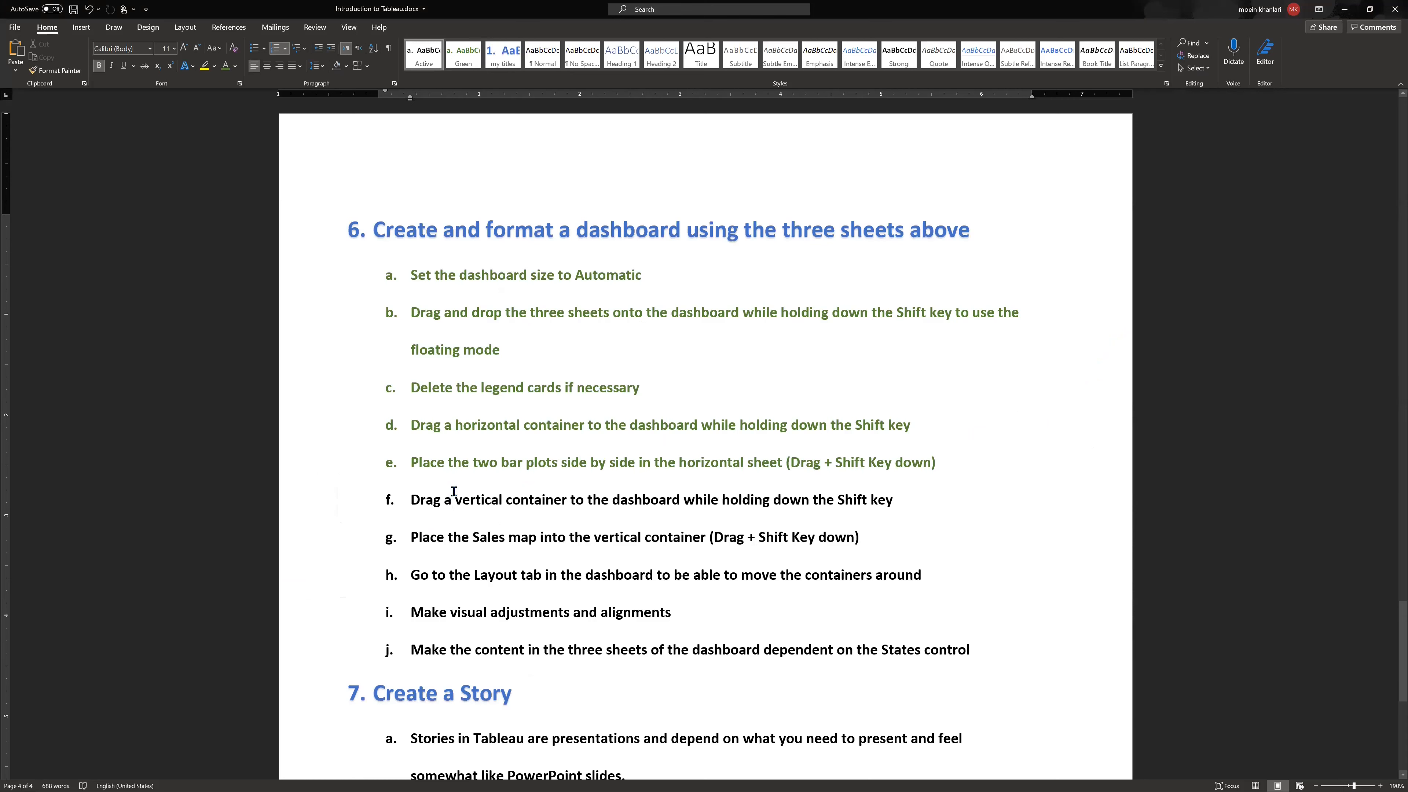
click(463, 56)
click(659, 539)
click(463, 55)
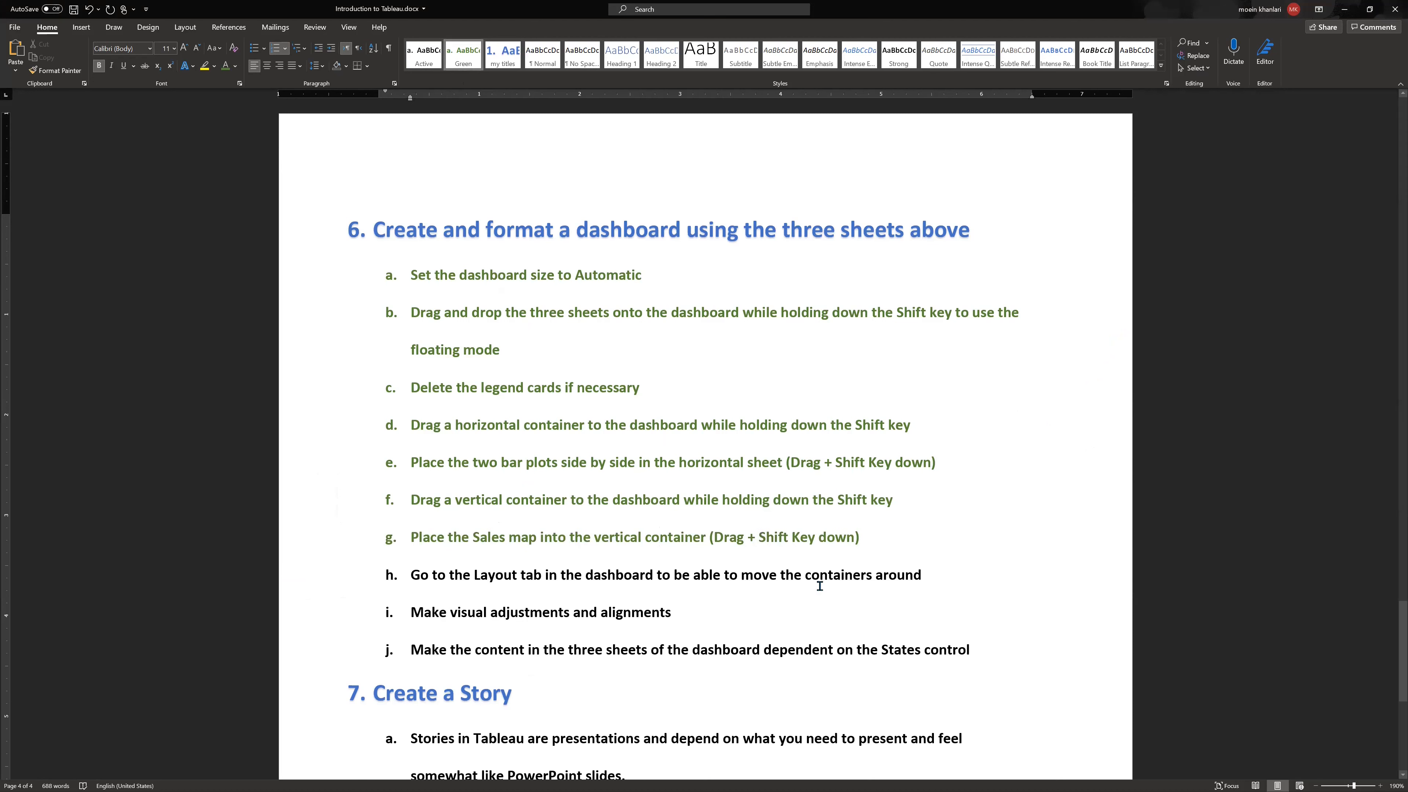
Insert a new list item after item g reading "Add another horizontal container".
click(482, 578)
click(884, 541)
key(Return)
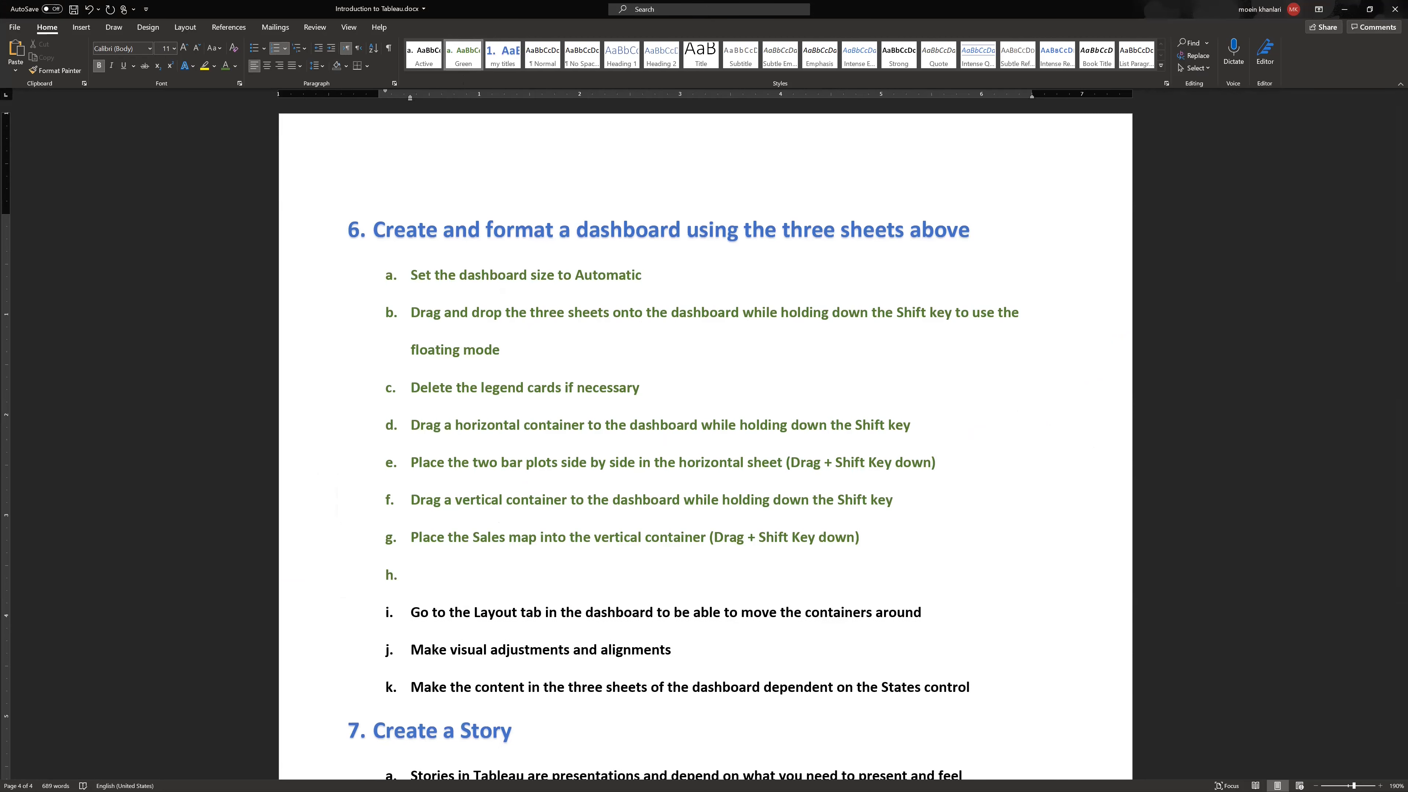
text(Add another horizontal container)
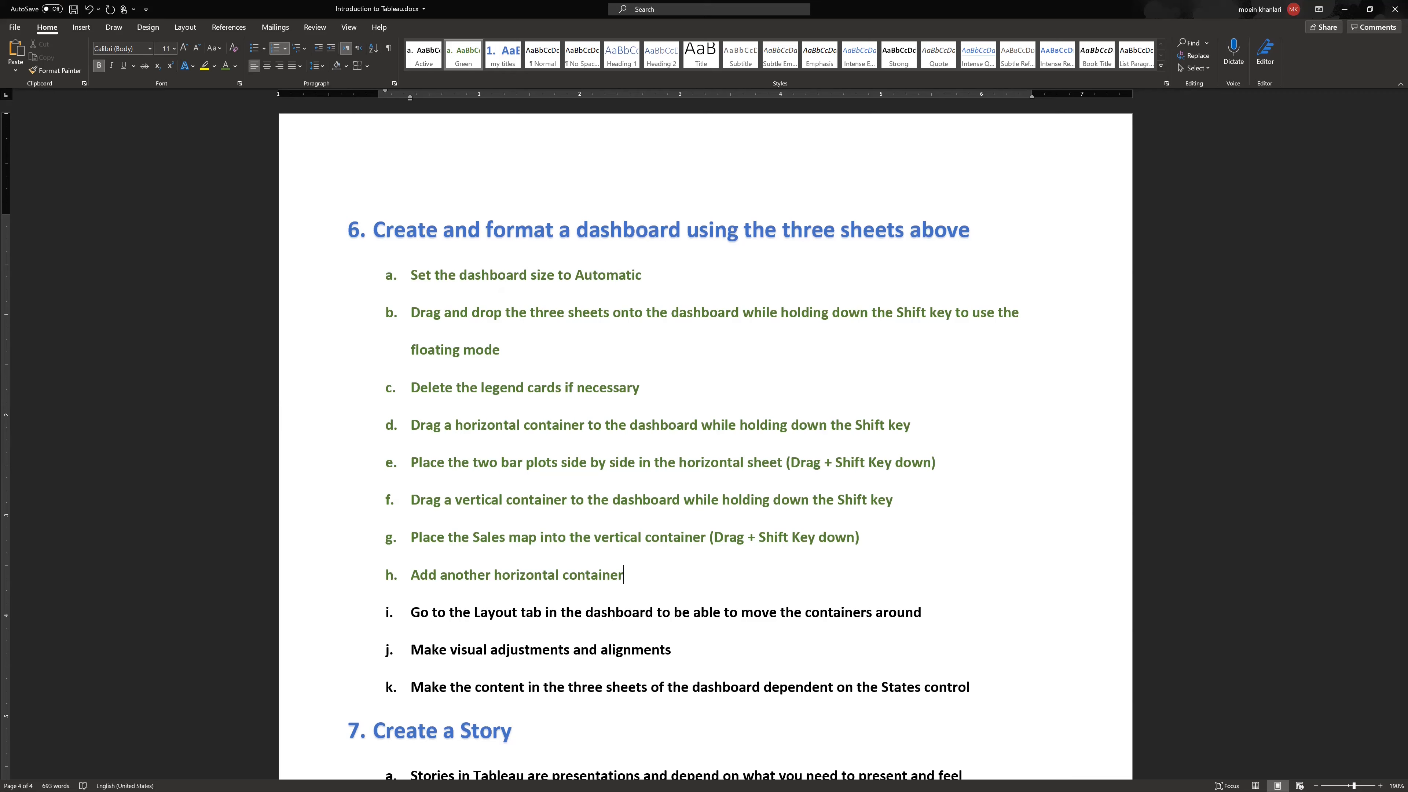
Switch to Tableau and add a second floating horizontal container above the two bar charts.
key(alt+Tab)
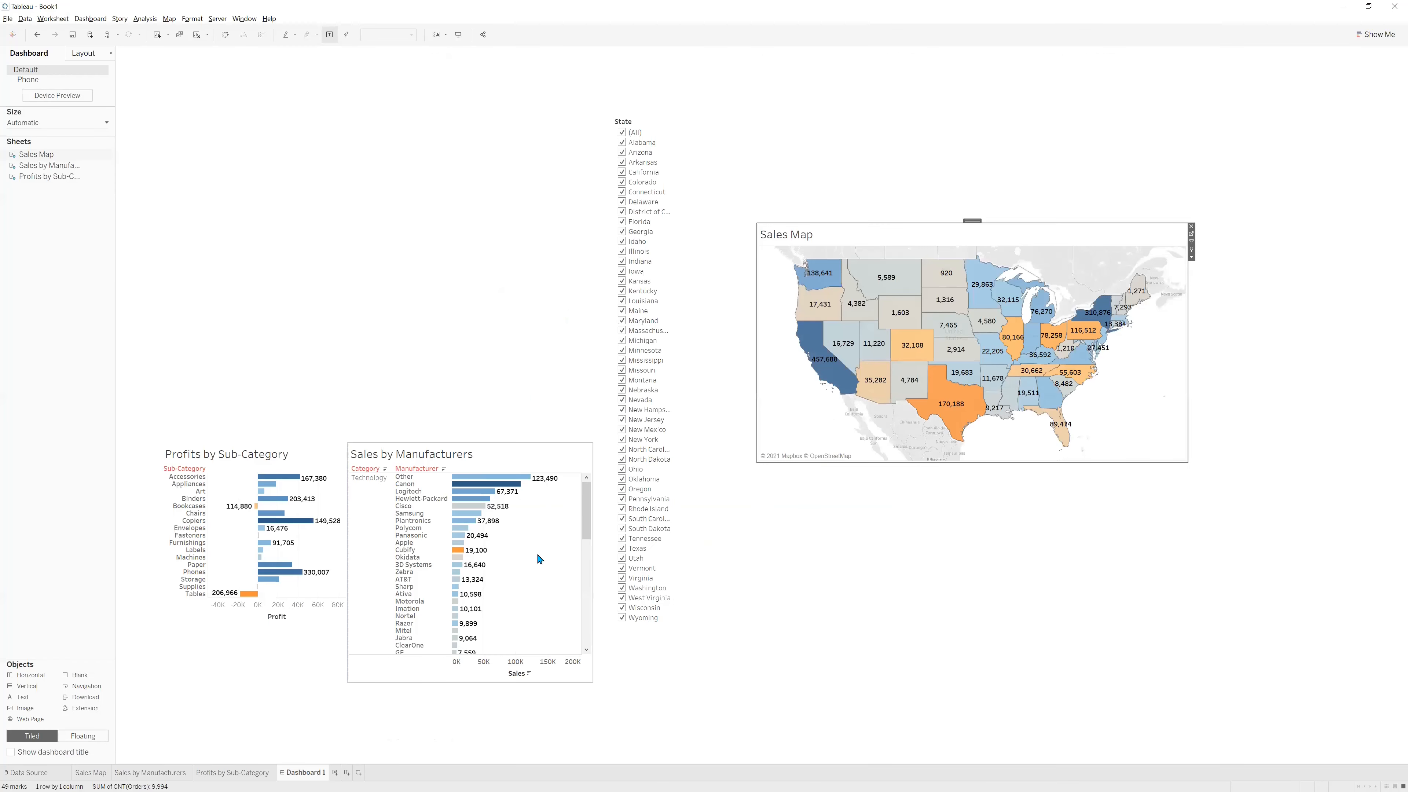
click(146, 642)
drag(145, 643, 174, 177)
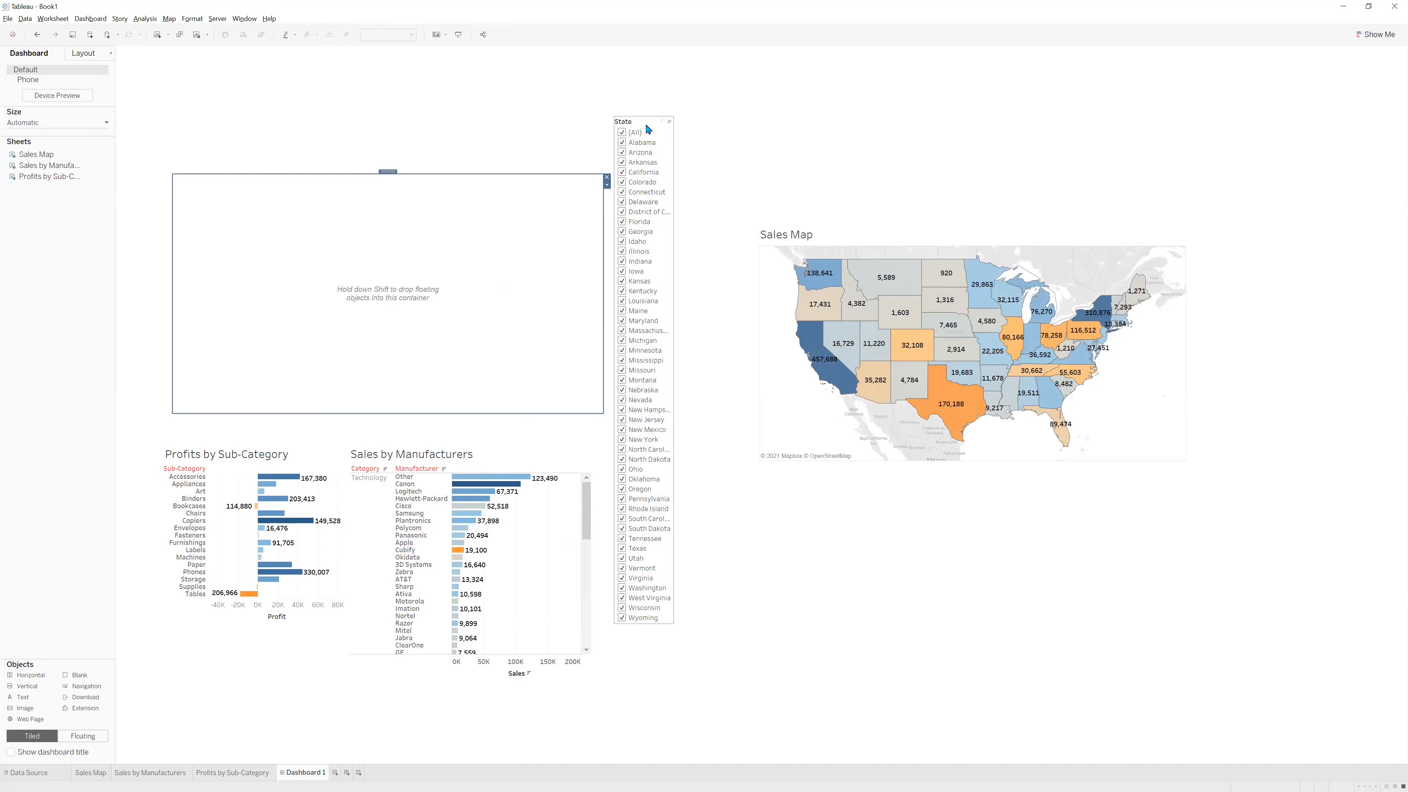
click(411, 513)
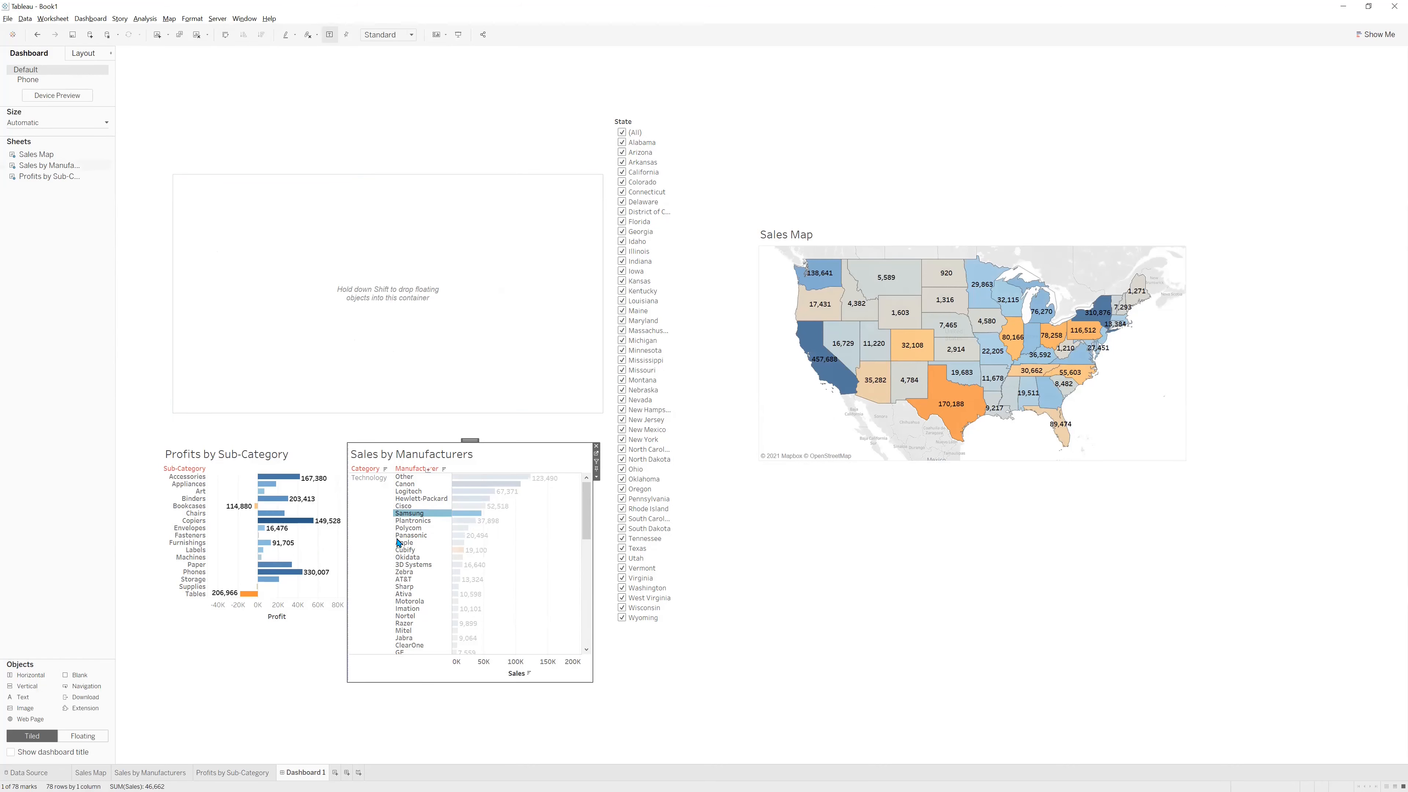
mouse_move(454, 546)
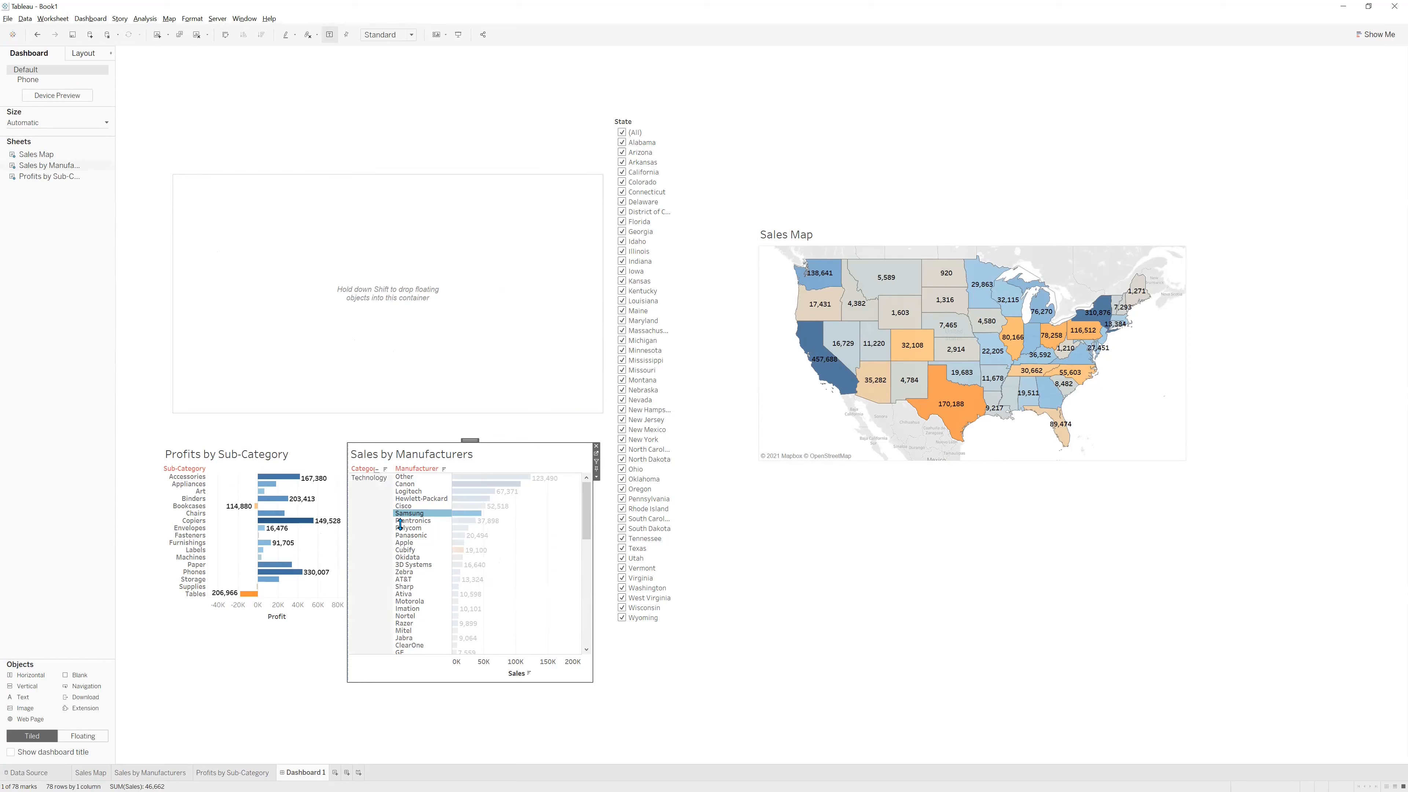
click(293, 455)
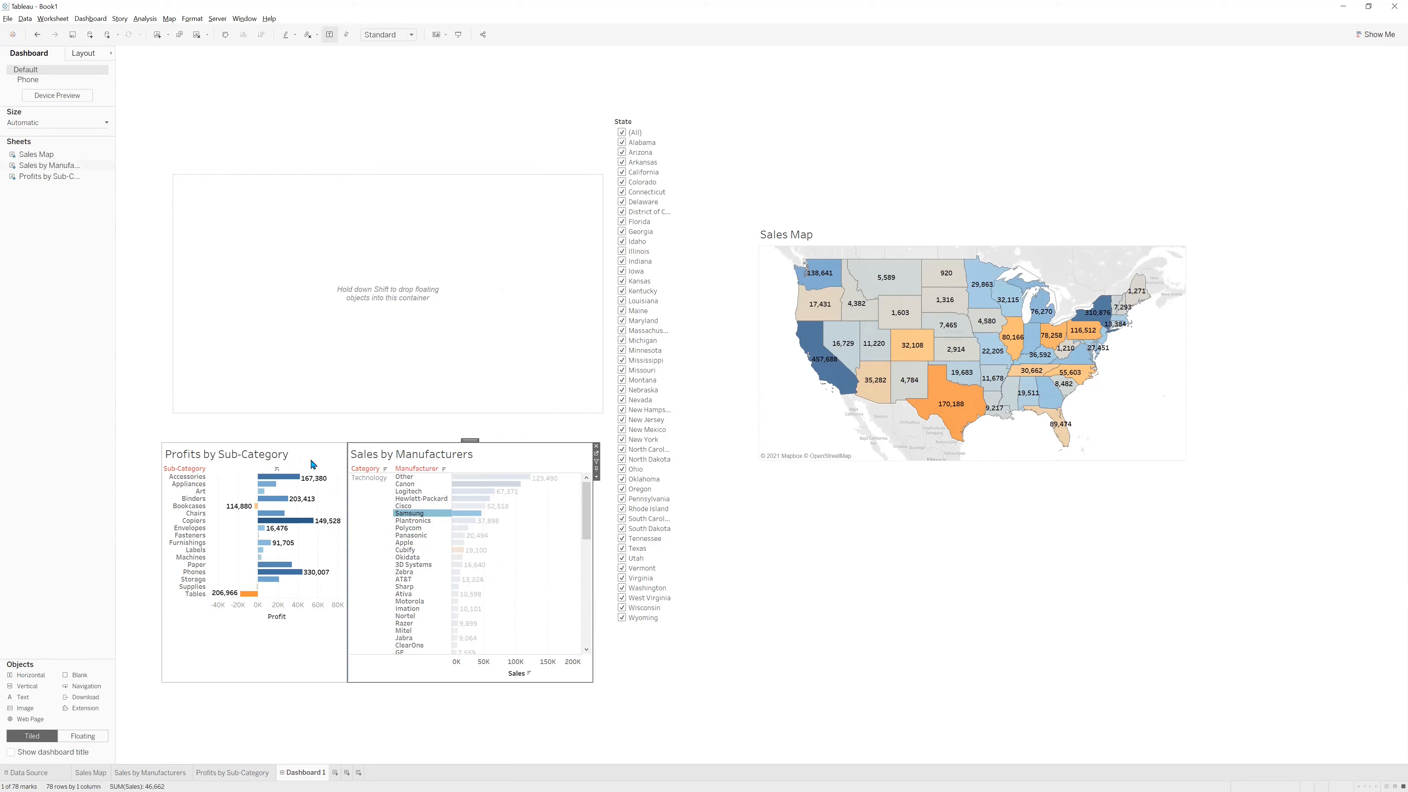
click(434, 338)
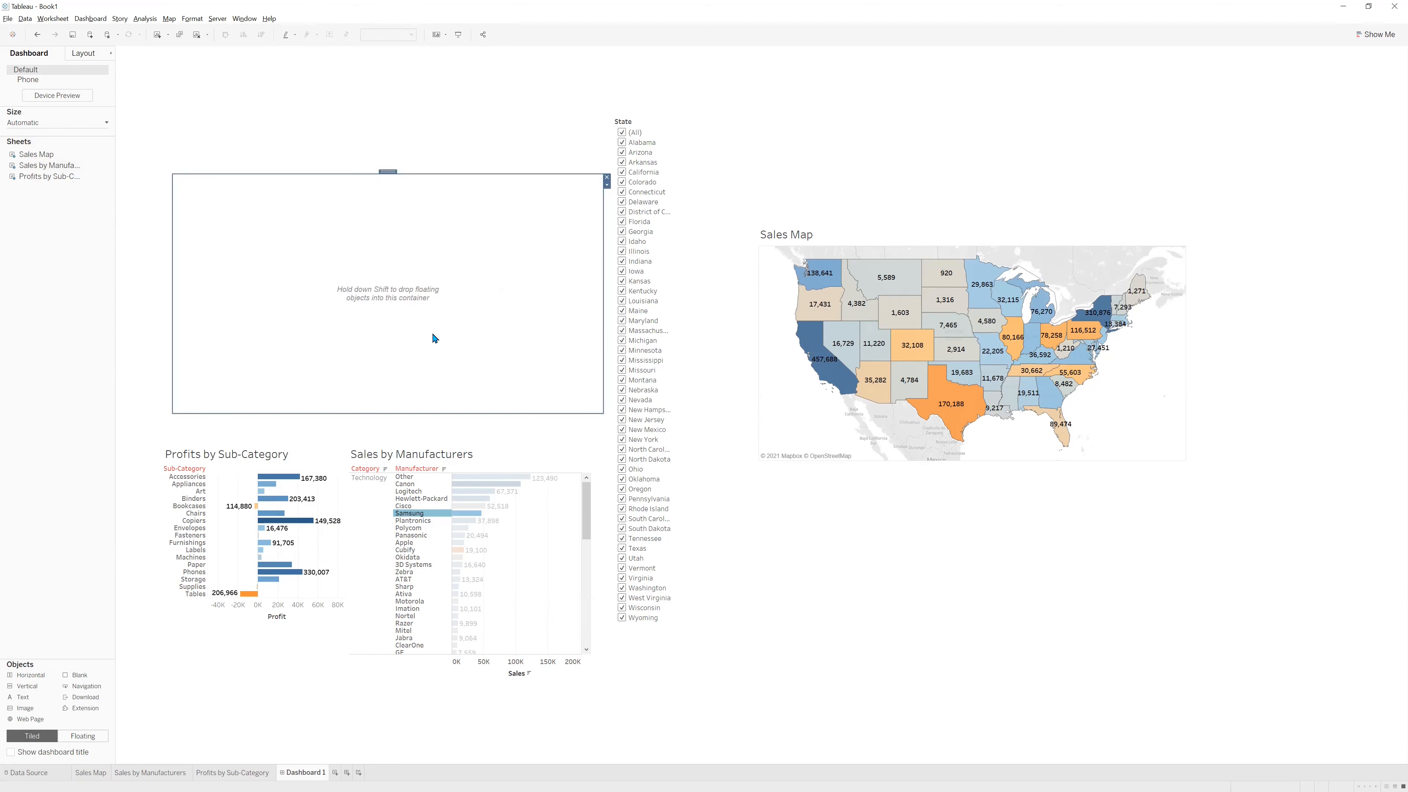
Examine the dashboard's item hierarchy in the layout settings, collapsing the Vertical and Horizontal containers and selecting each item to identify it.
mouse_move(473, 527)
click(86, 57)
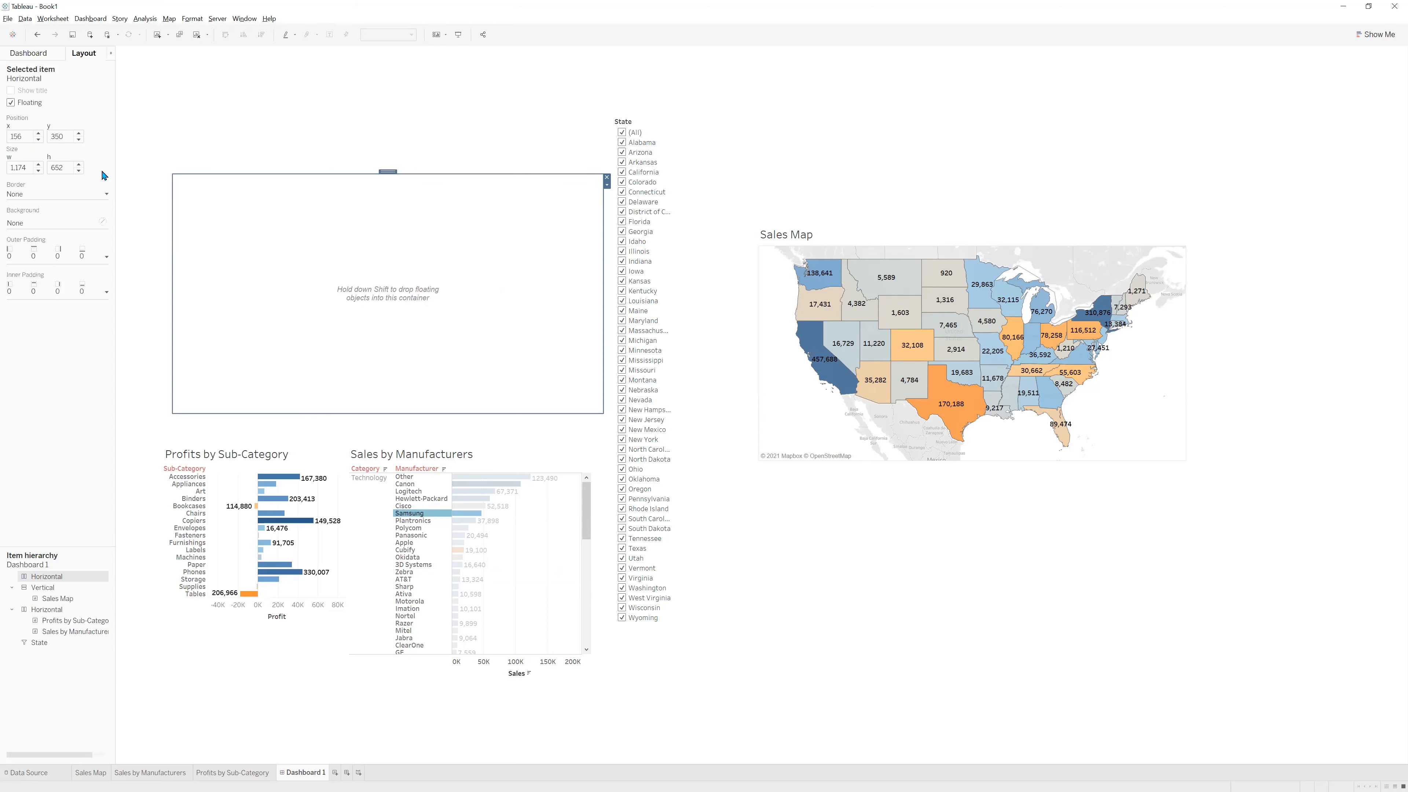
double_click(43, 577)
click(43, 591)
click(12, 587)
click(11, 599)
click(47, 600)
click(39, 609)
click(44, 578)
click(43, 588)
click(43, 599)
click(35, 610)
click(37, 602)
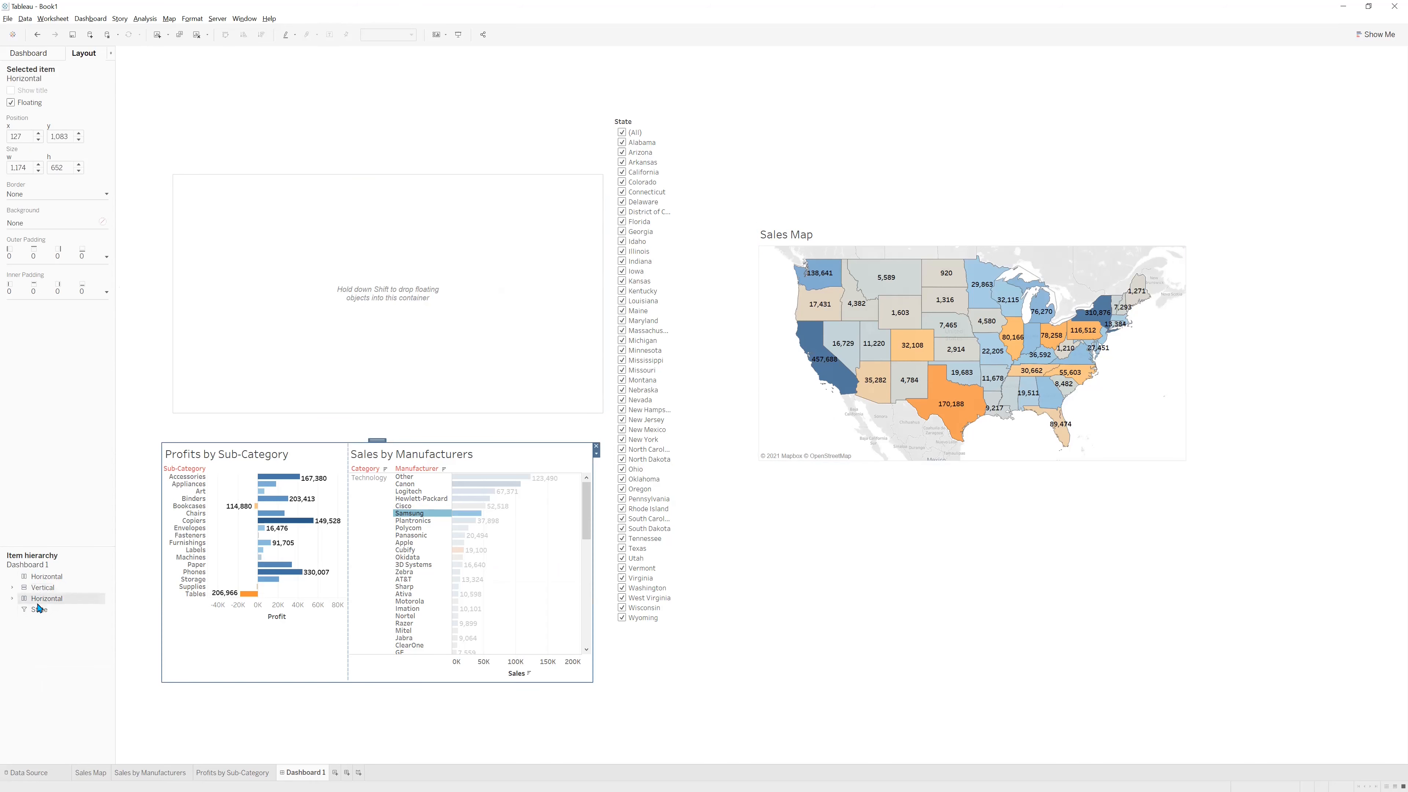
double_click(47, 599)
click(41, 611)
click(42, 602)
mouse_move(914, 319)
double_click(45, 603)
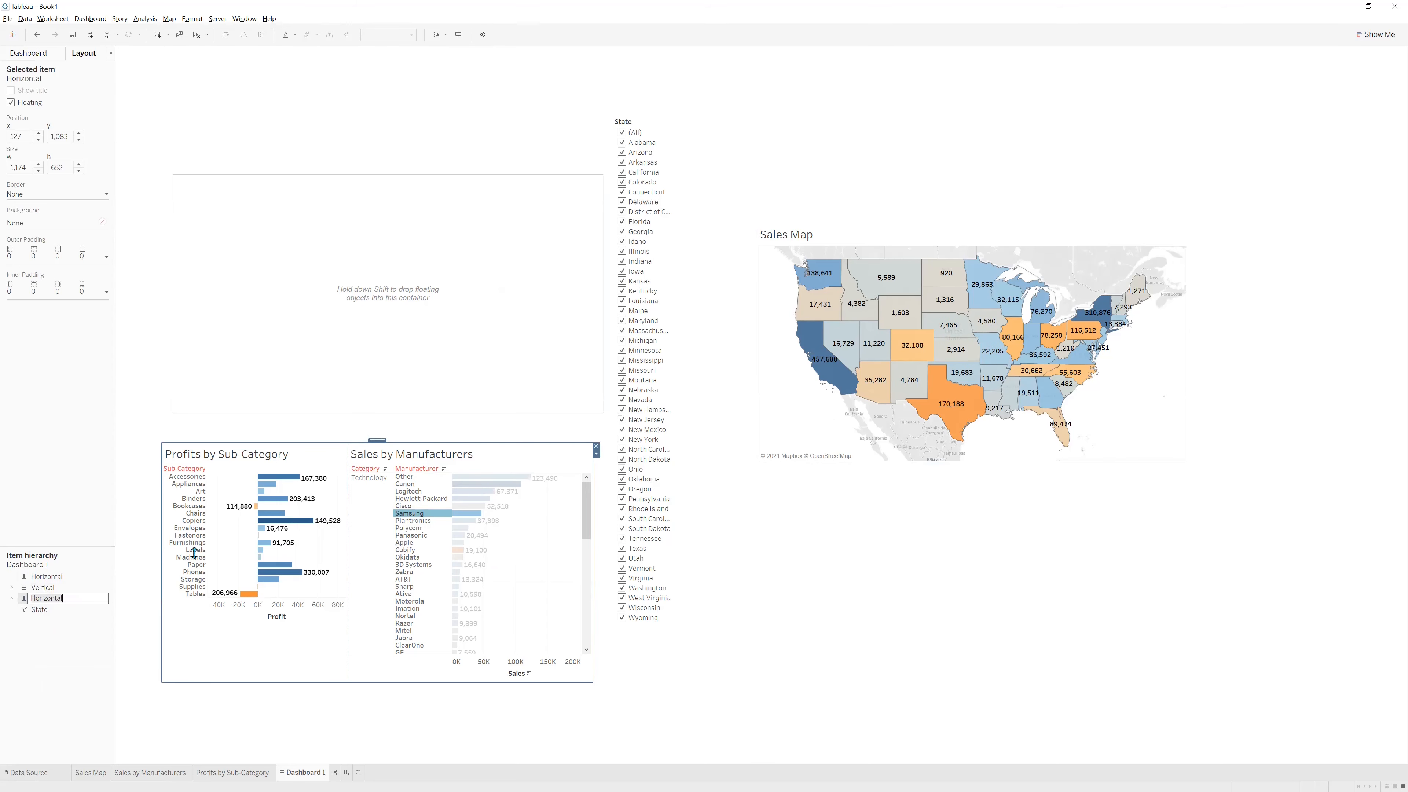
Move the horizontal container holding the two bar charts into the vertical container, directly beneath the Sales Map.
click(378, 442)
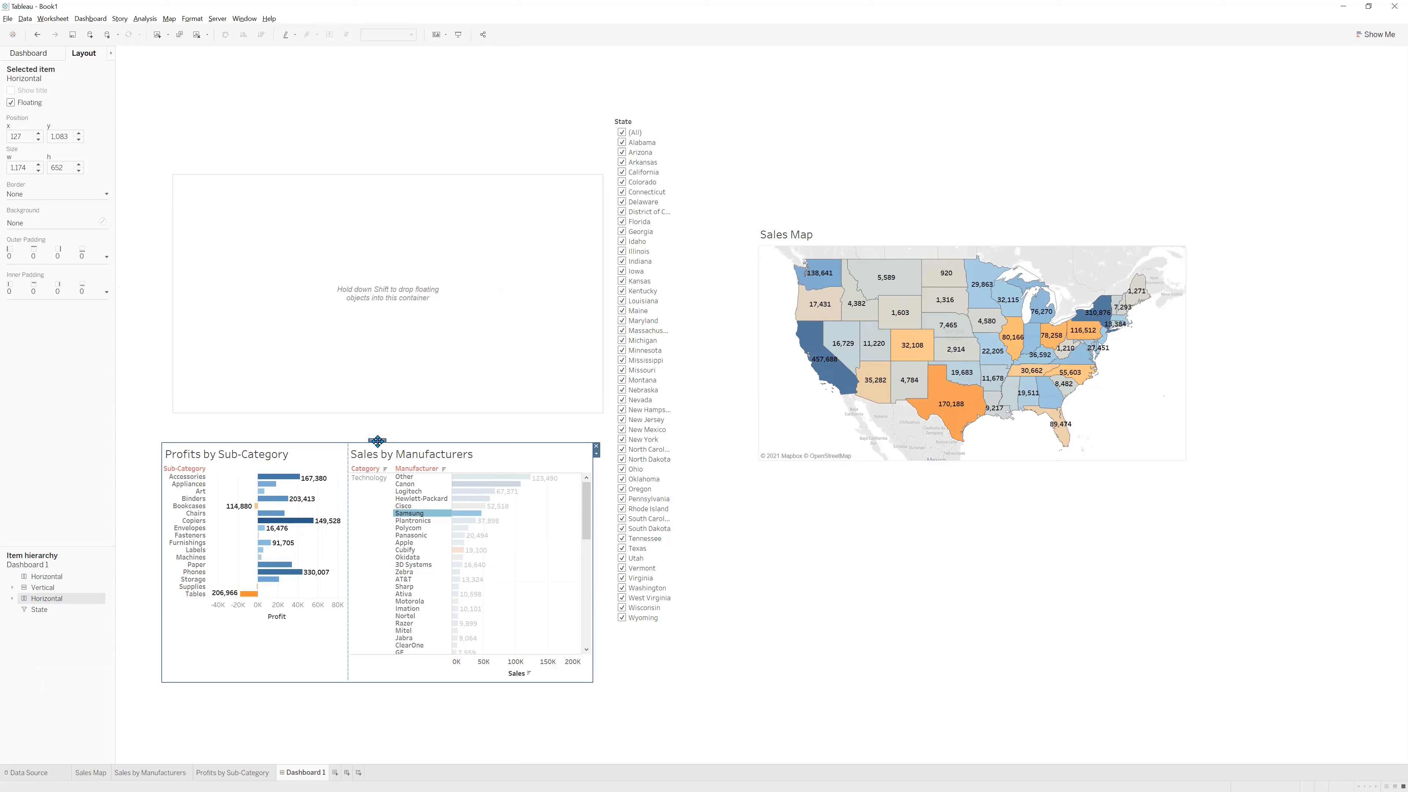
drag(378, 442, 934, 437)
drag(948, 386, 957, 441)
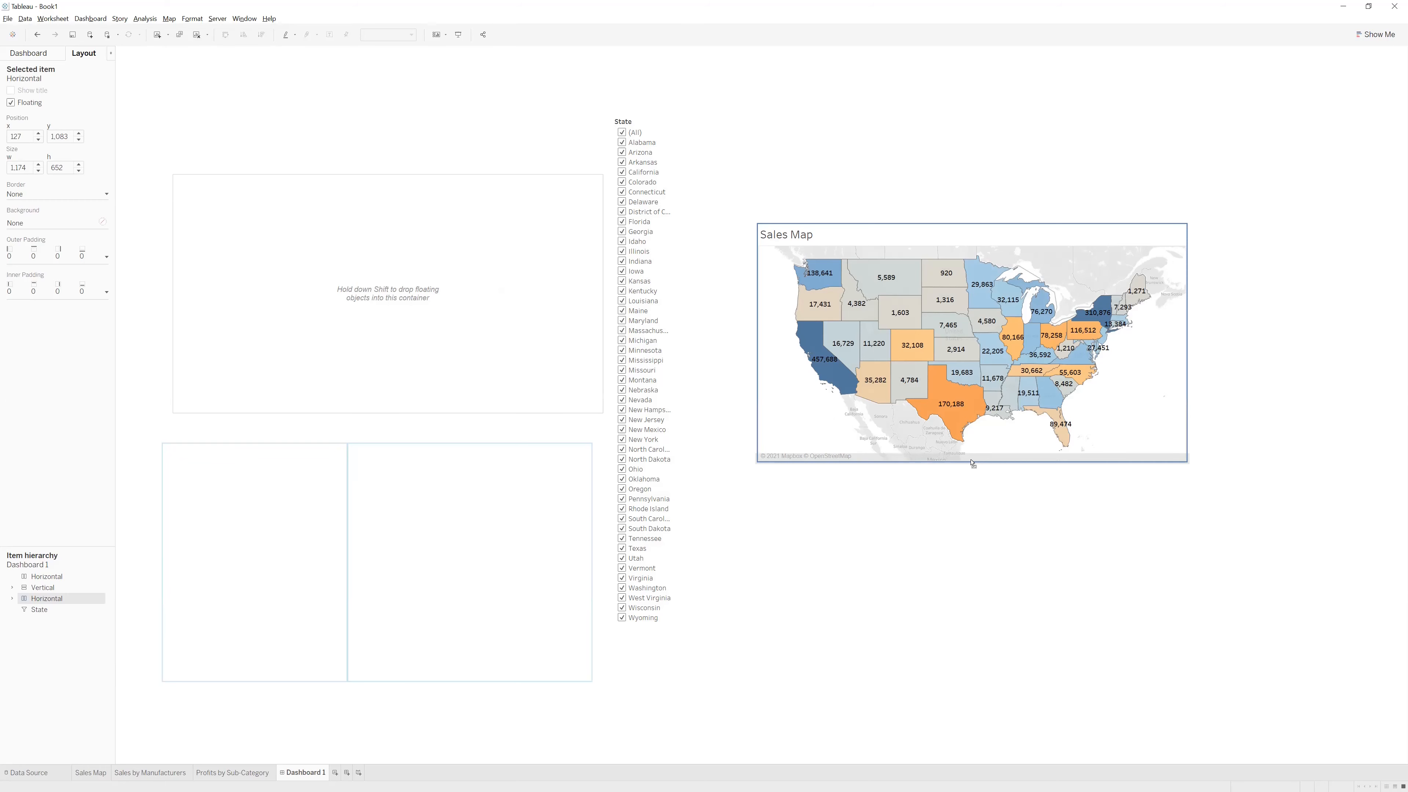
drag(972, 463, 973, 465)
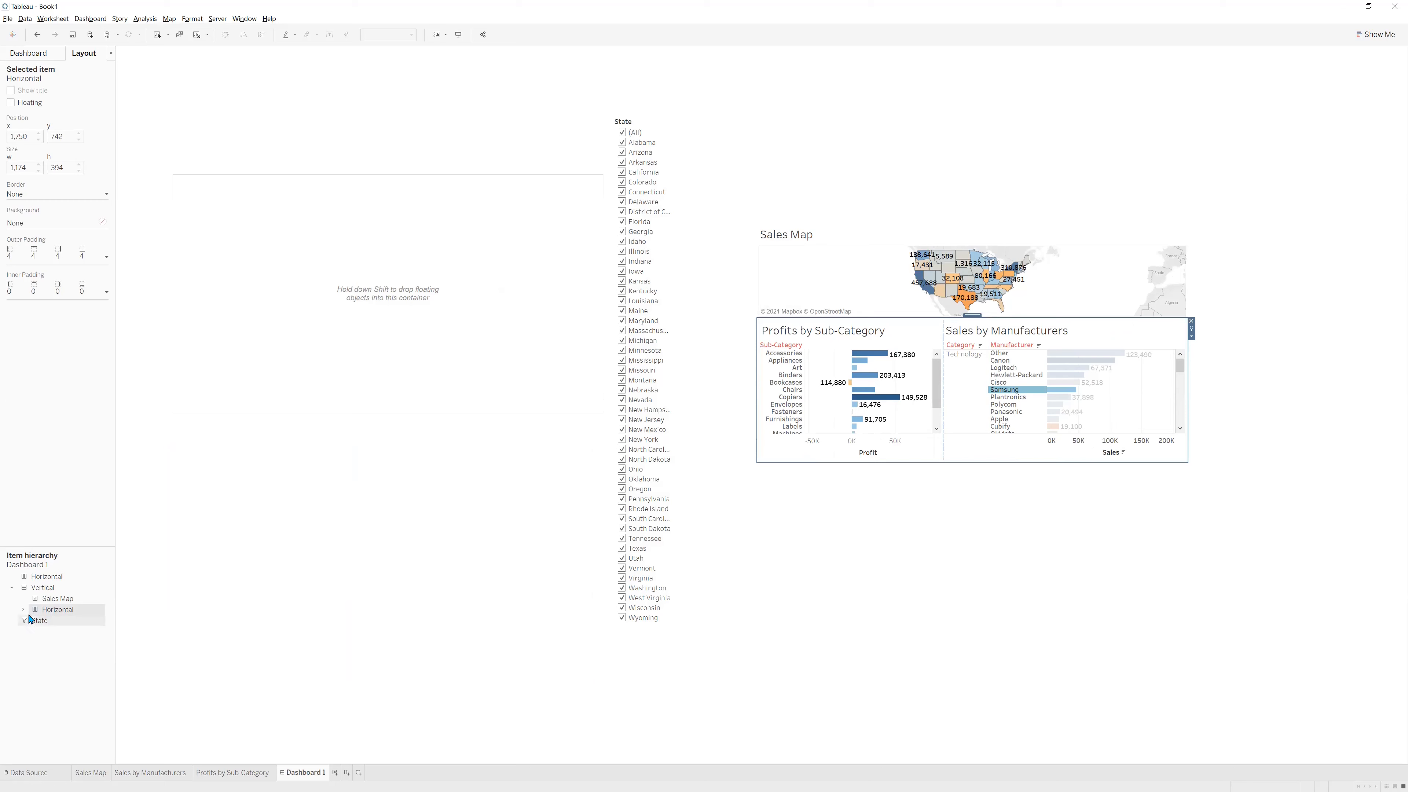
Collapse and select the Vertical container in the item hierarchy, and place it inside the empty floating horizontal container.
click(11, 588)
click(47, 590)
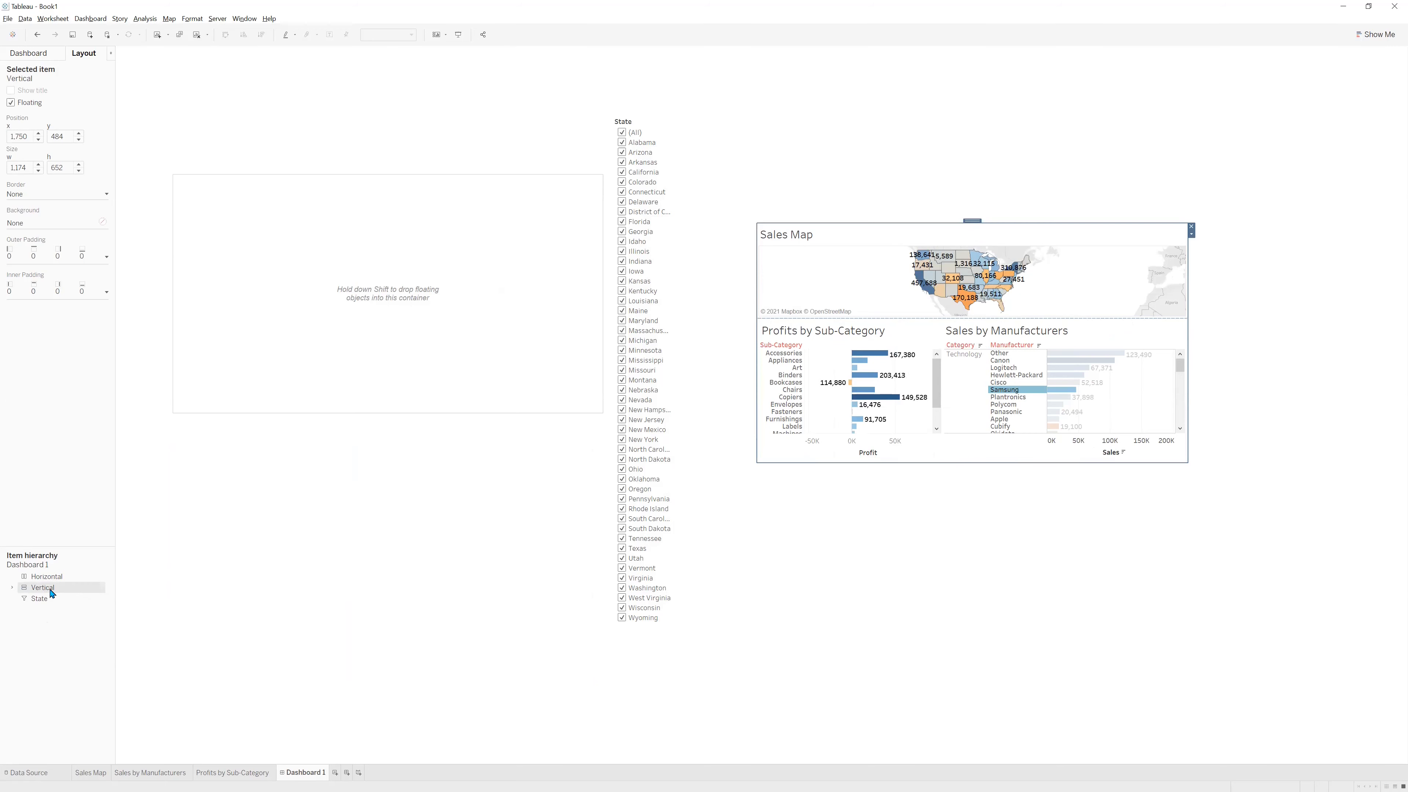
click(46, 608)
click(38, 587)
drag(972, 219, 390, 289)
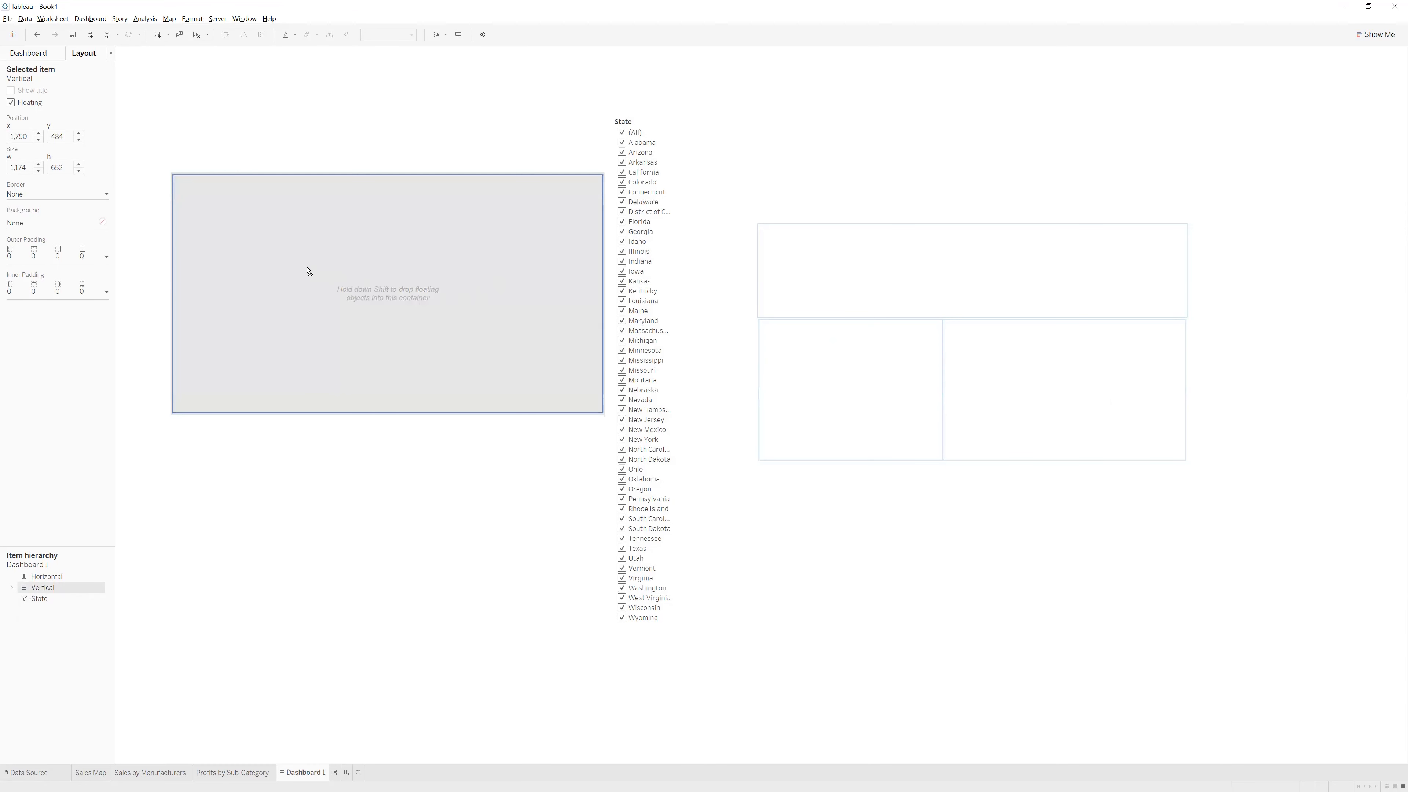
drag(308, 271, 310, 272)
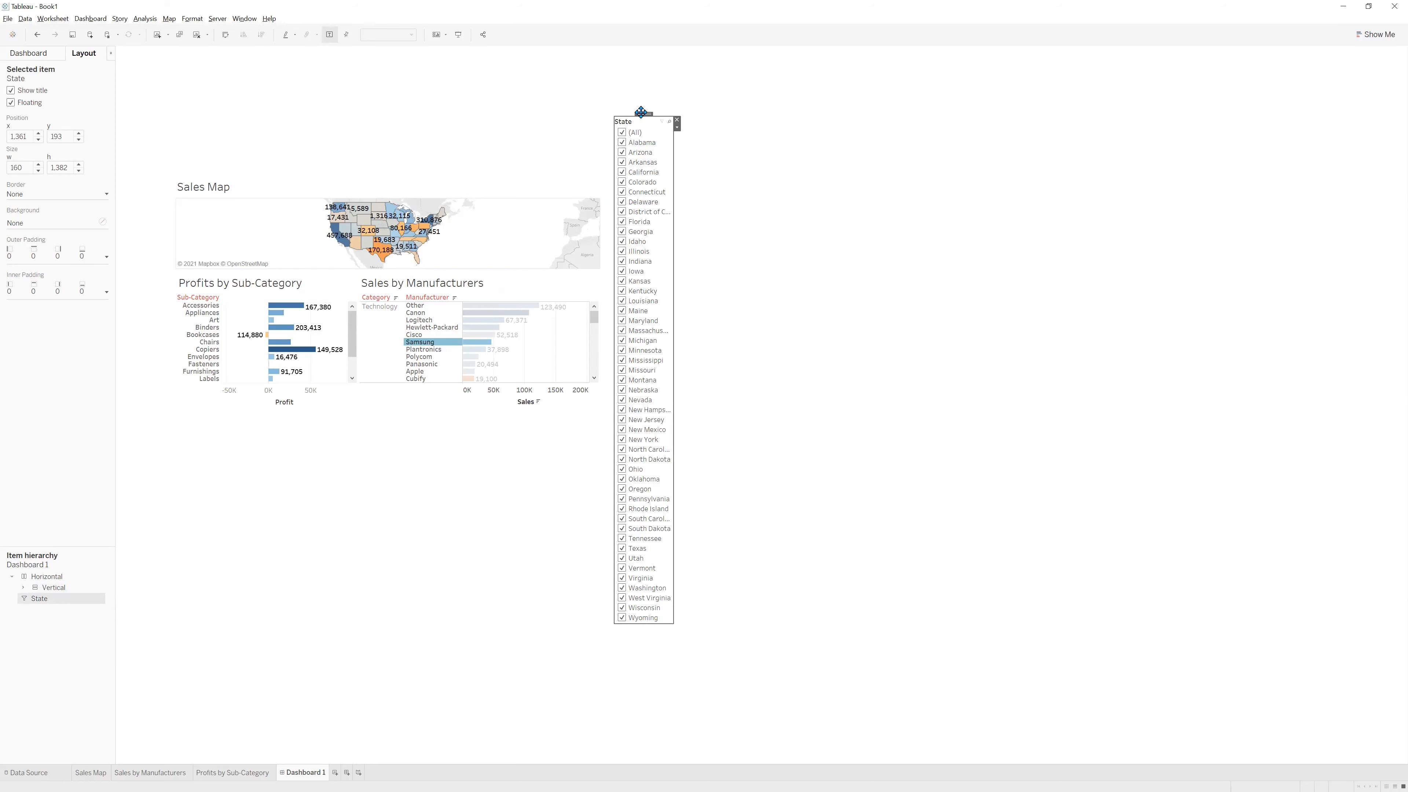
Place the State filter inside the outer horizontal container, to the right of the vertical container with the charts.
mouse_move(641, 112)
mouse_down()
mouse_move(653, 174)
mouse_move(544, 274)
mouse_move(567, 319)
mouse_move(601, 275)
mouse_up()
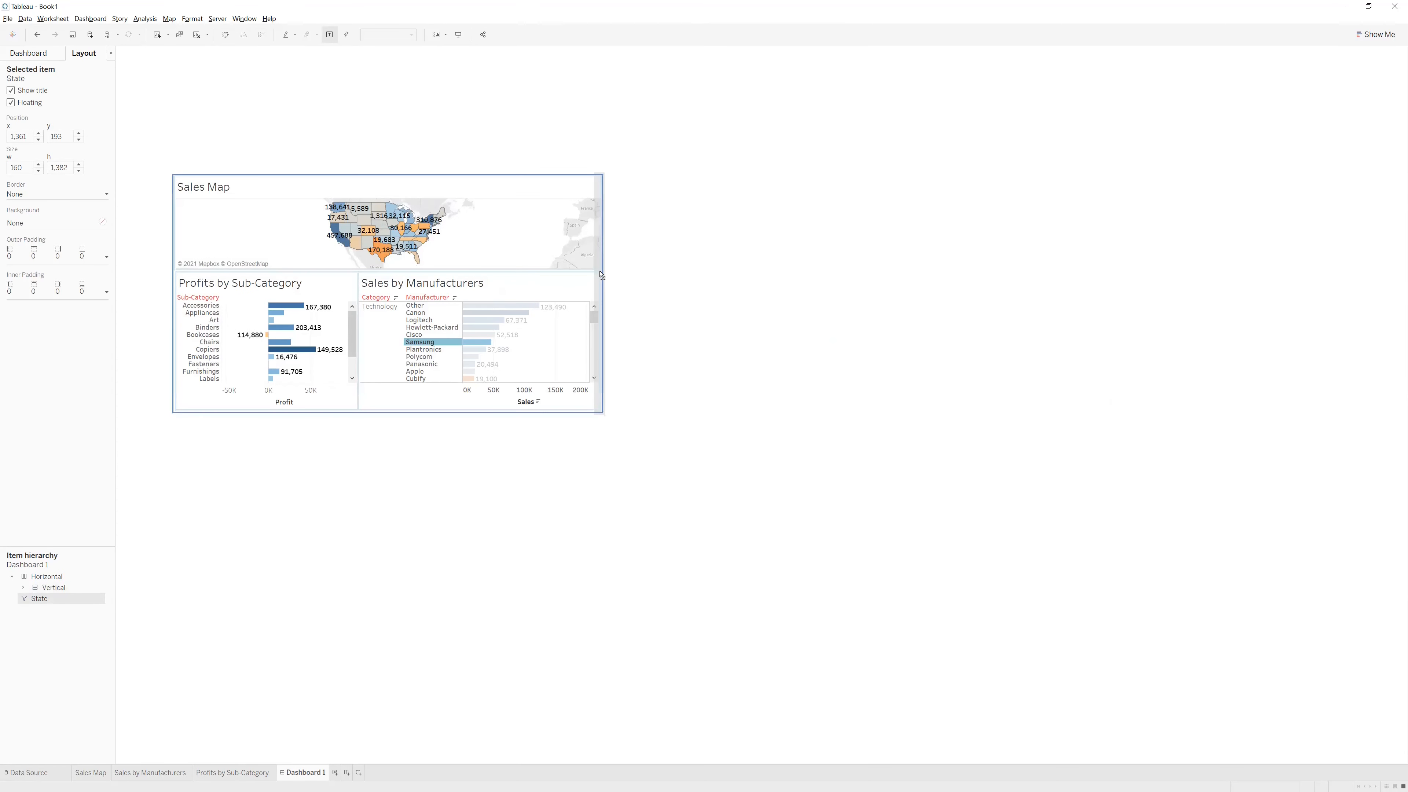
drag(601, 275, 596, 299)
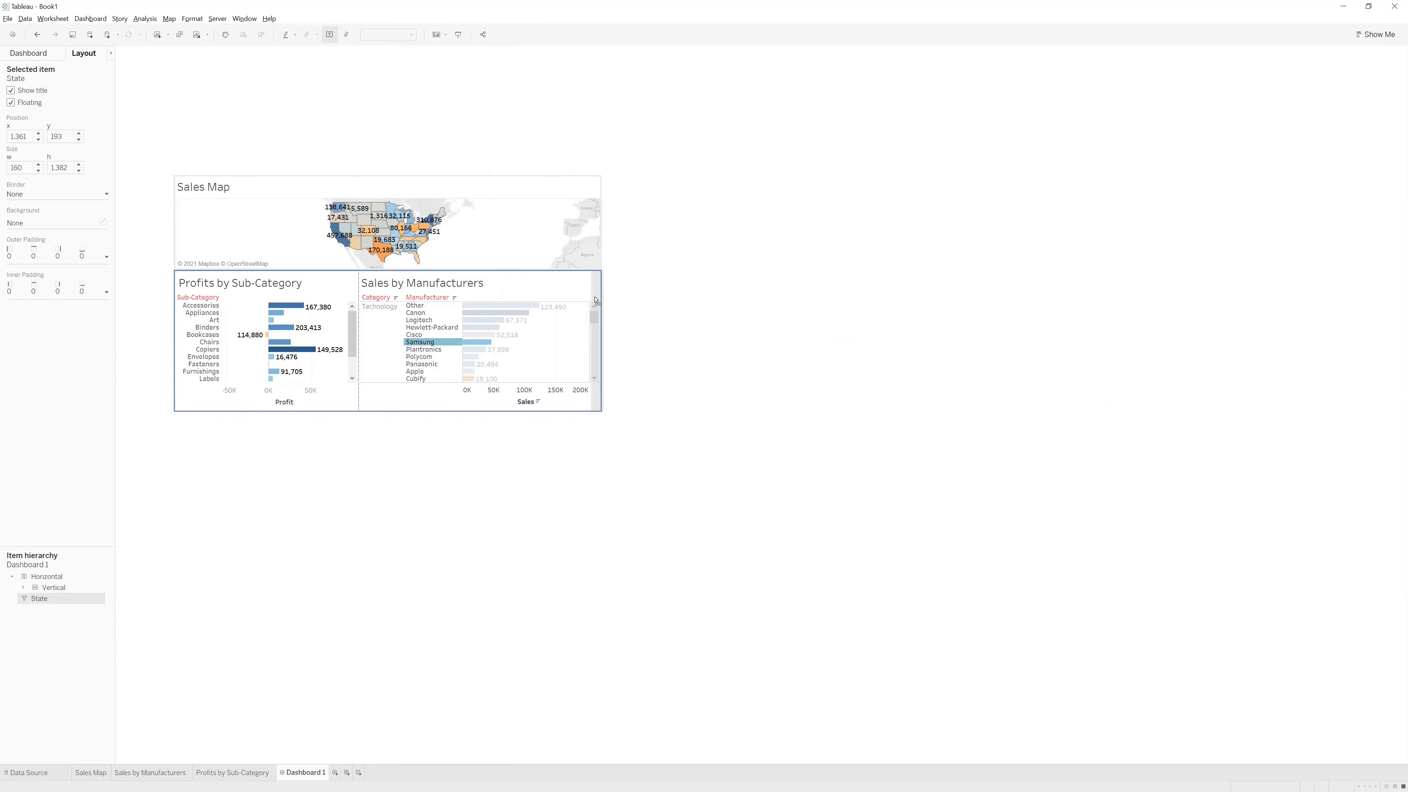
drag(518, 298, 390, 300)
drag(538, 312, 599, 286)
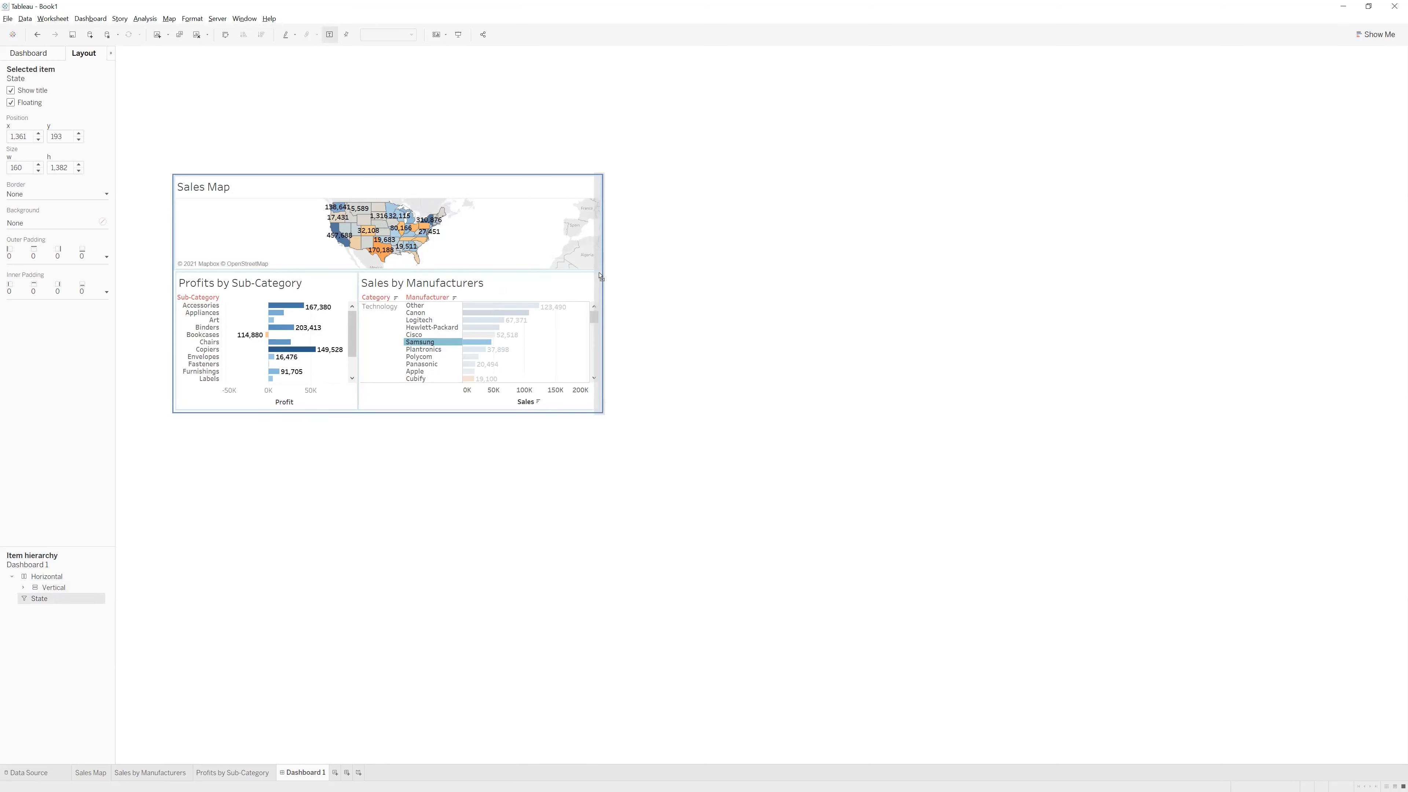
drag(600, 276, 600, 278)
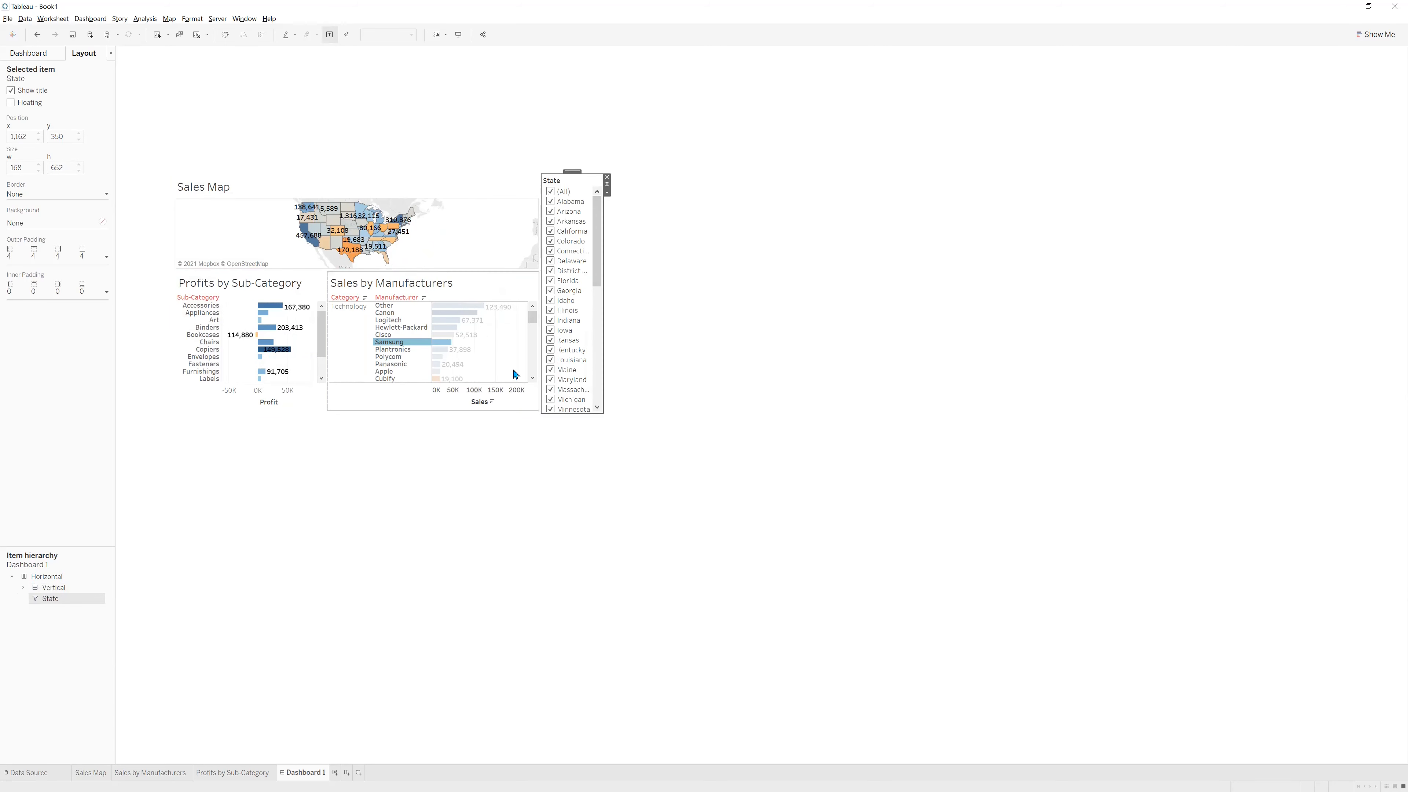
Move the outer Horizontal container to about x 33, y 29 and enlarge it to about 2,576 by 1,843.
click(11, 577)
click(49, 578)
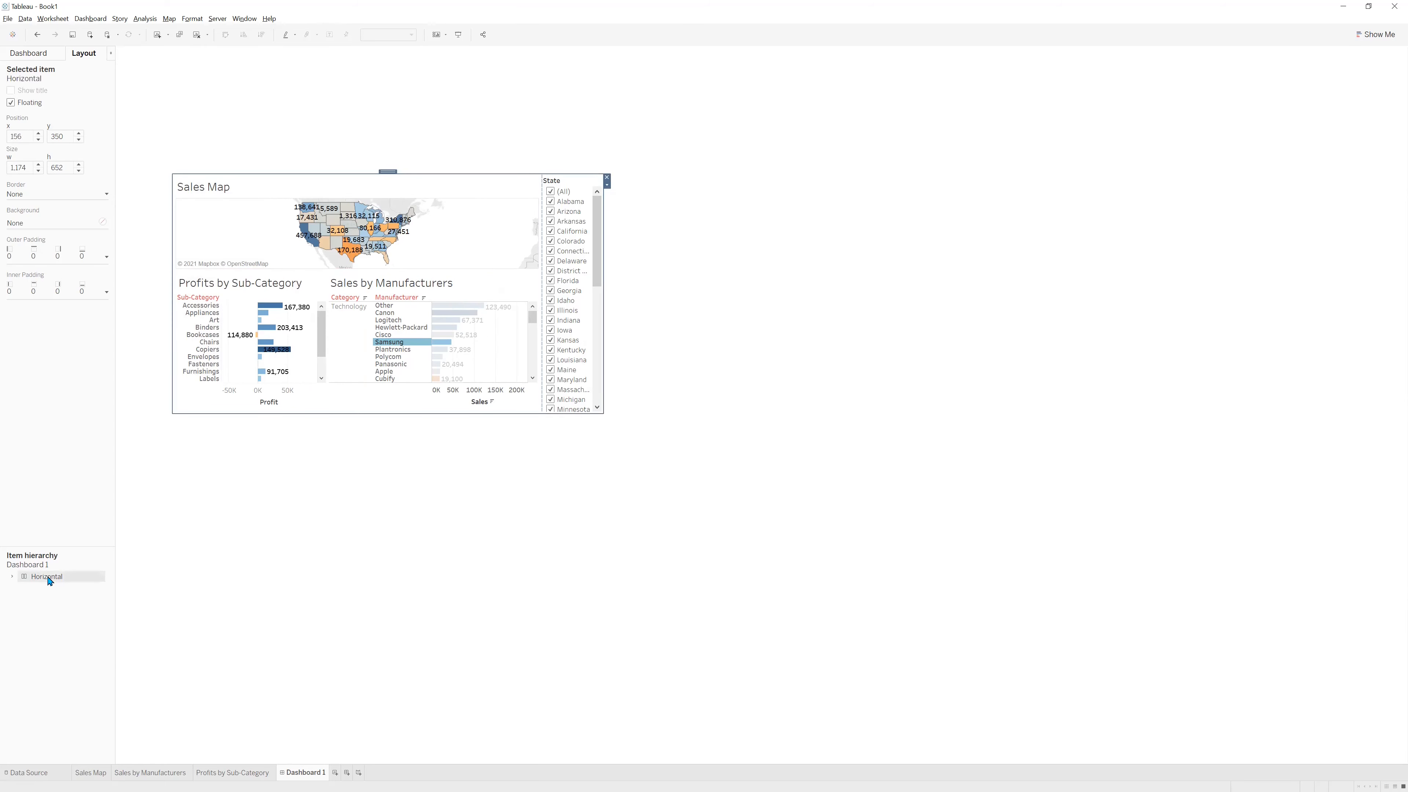
double_click(48, 577)
click(36, 608)
click(55, 579)
drag(387, 172, 343, 57)
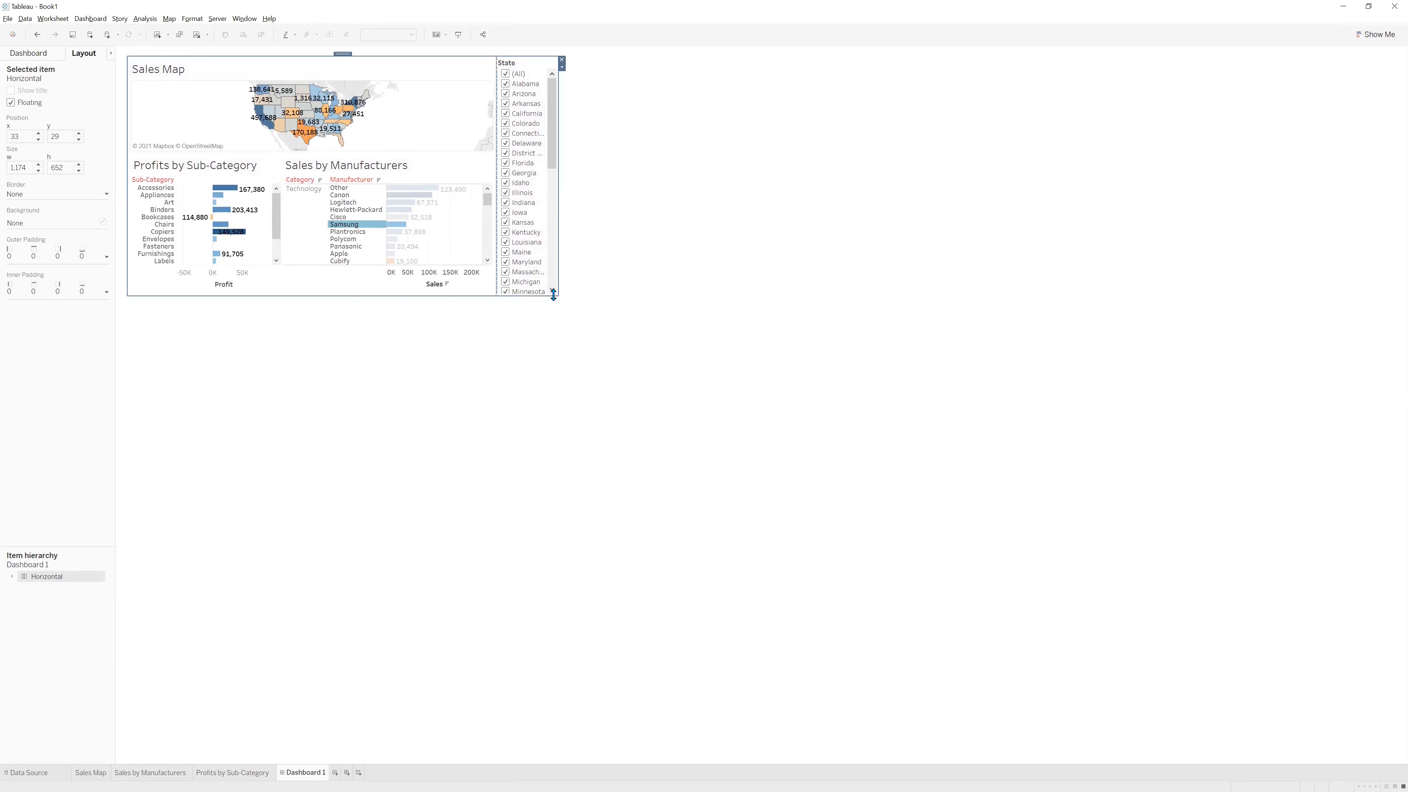
drag(558, 294, 1073, 736)
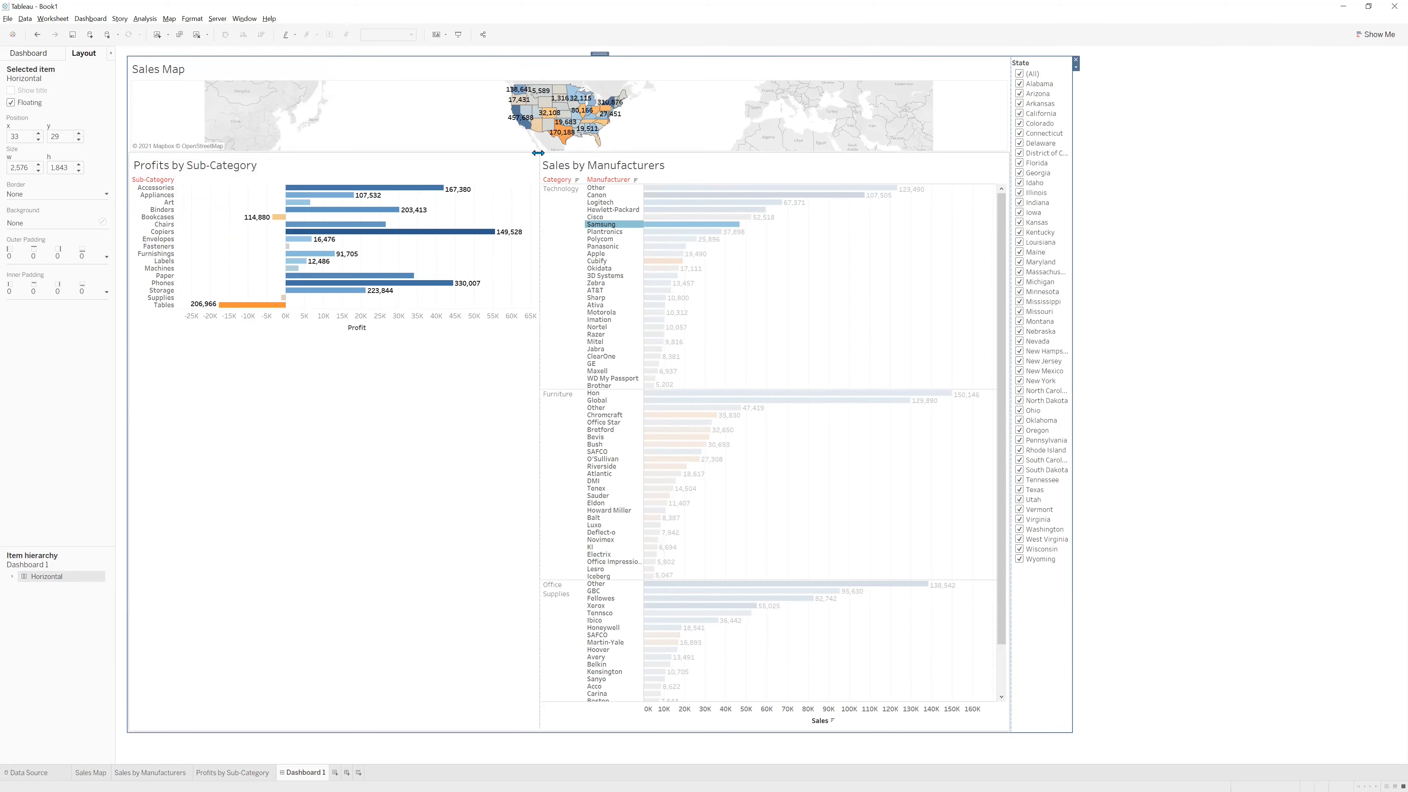
Switch to Word and apply the Green style to items i and j about the Layout tab and visual adjustments.
key(alt+Tab)
click(455, 615)
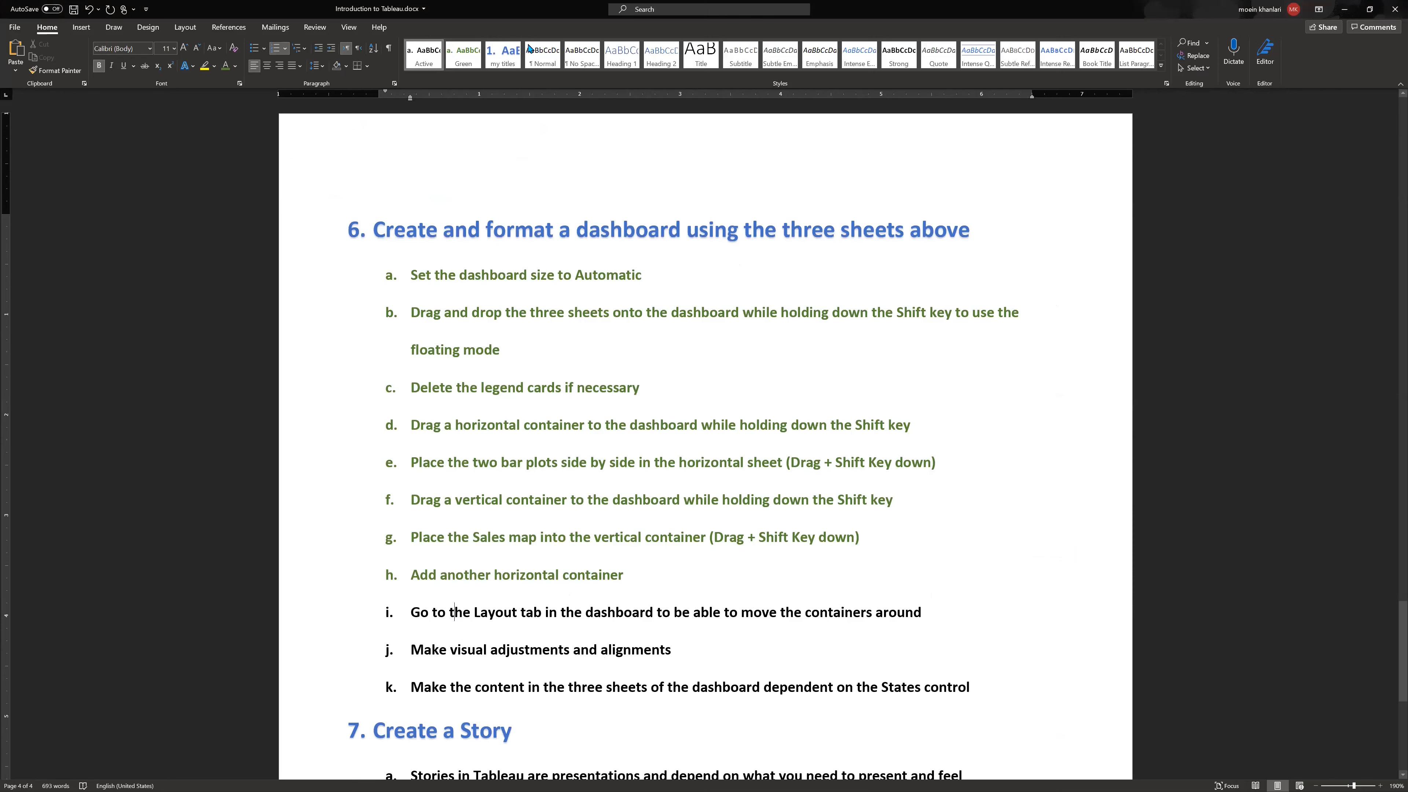
click(464, 55)
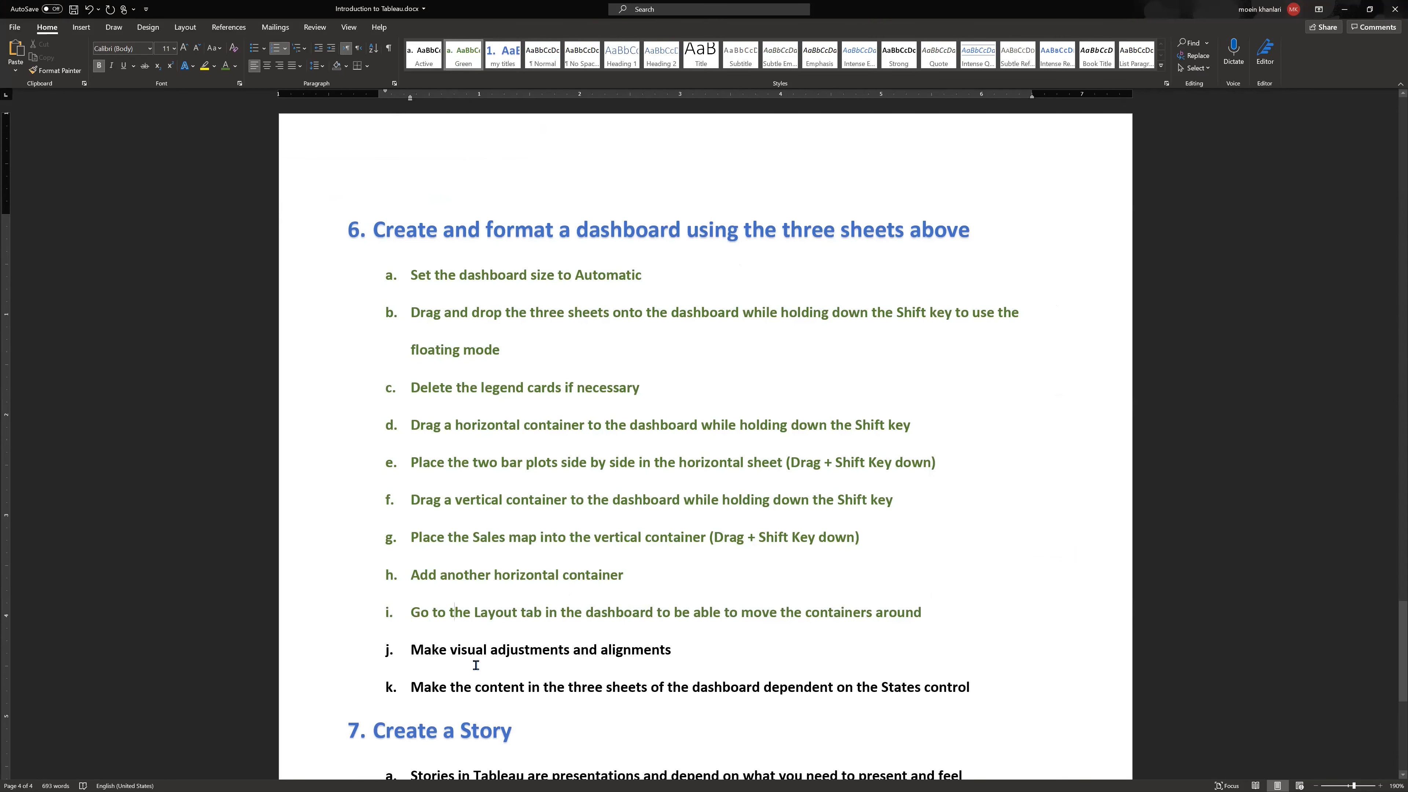
scroll(476, 665, down, 3)
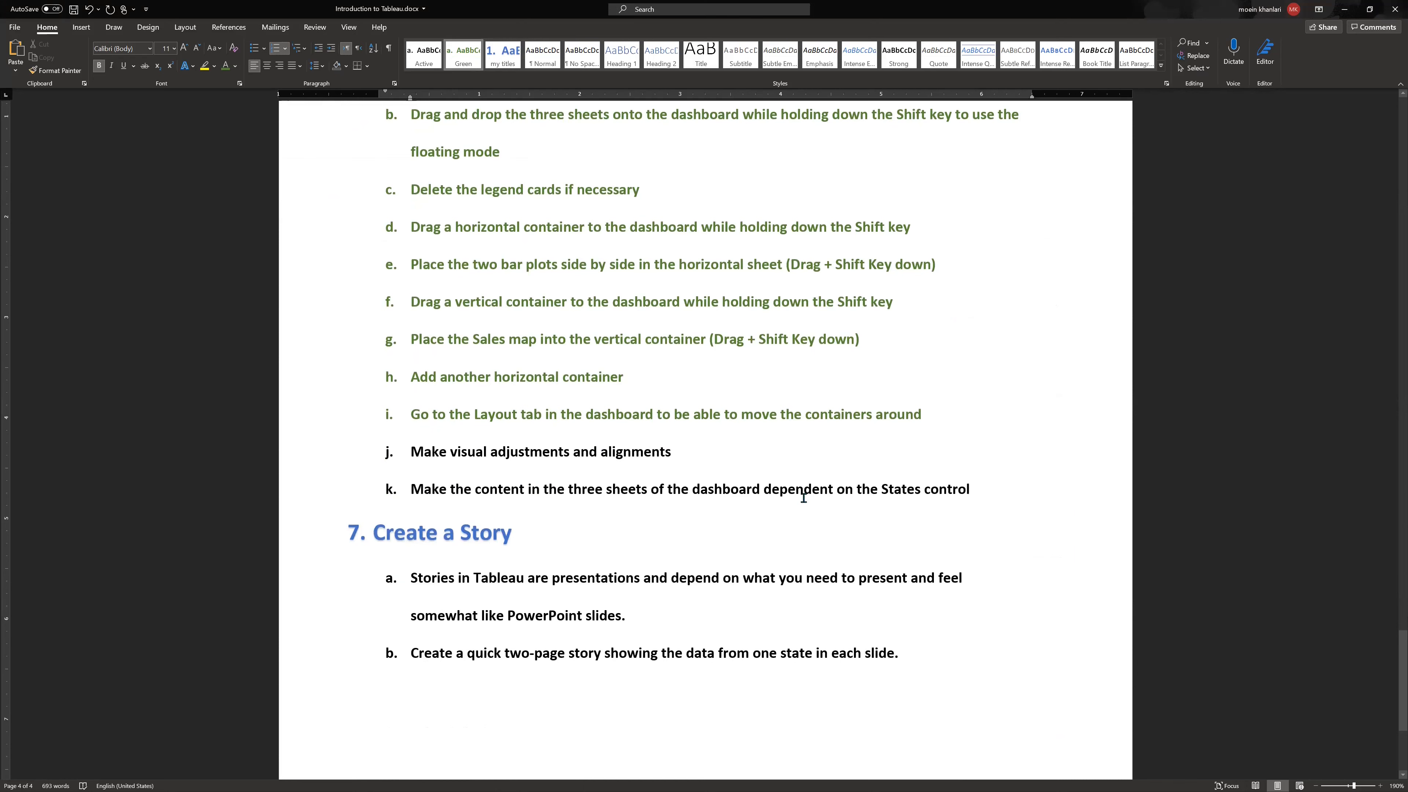
click(485, 454)
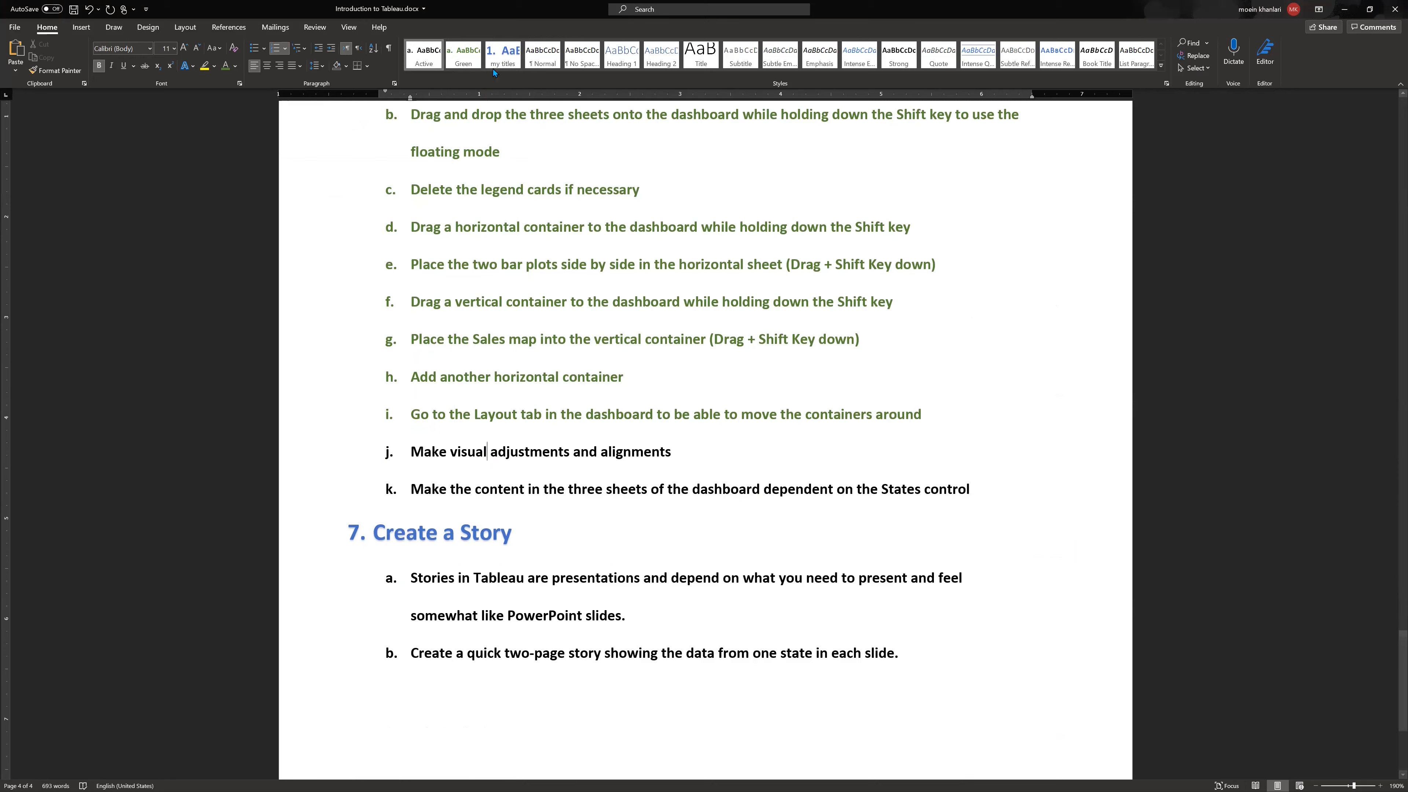
click(464, 55)
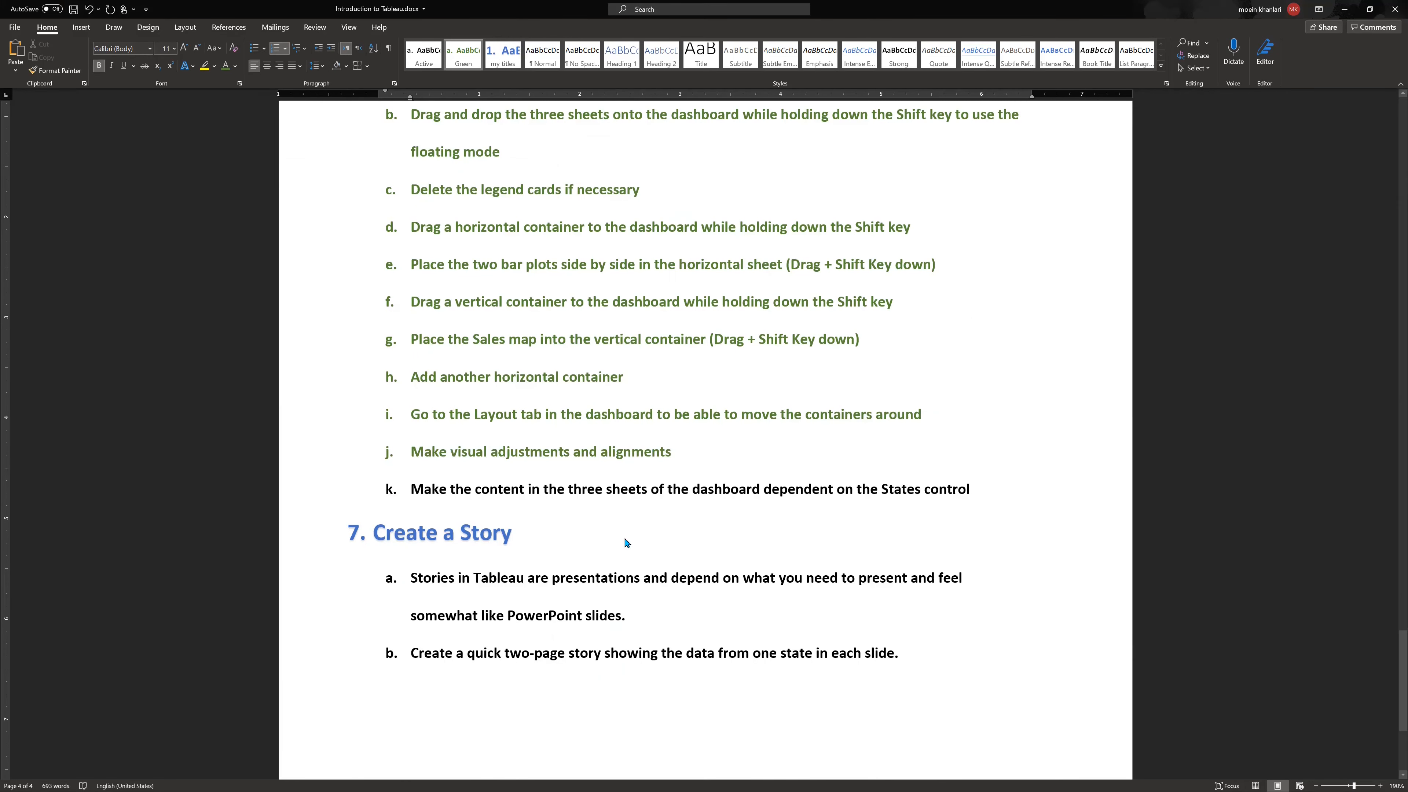
Switch to Tableau and lower the border between the Sales Map and the bar charts, making the map about 720 high.
key(alt+Tab)
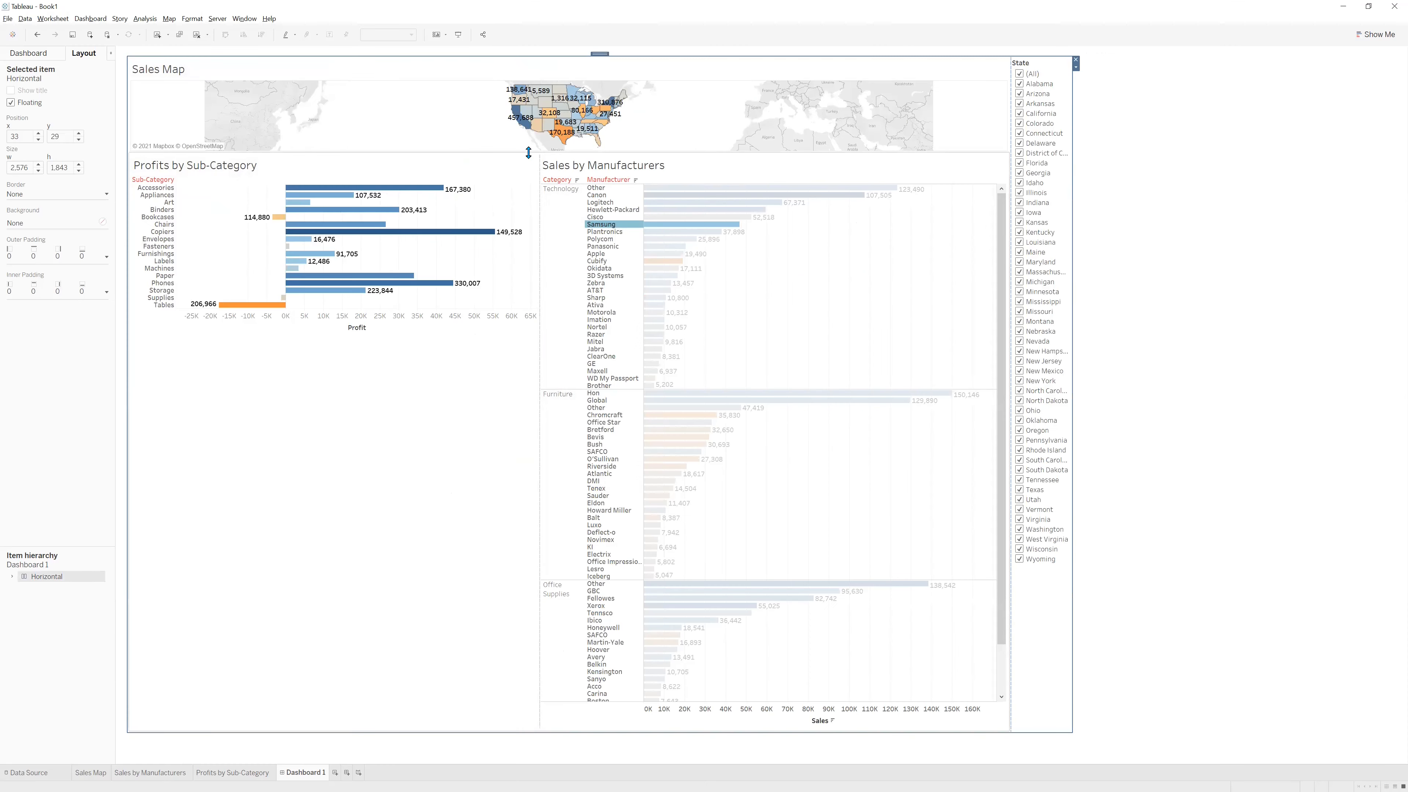
drag(529, 153, 552, 321)
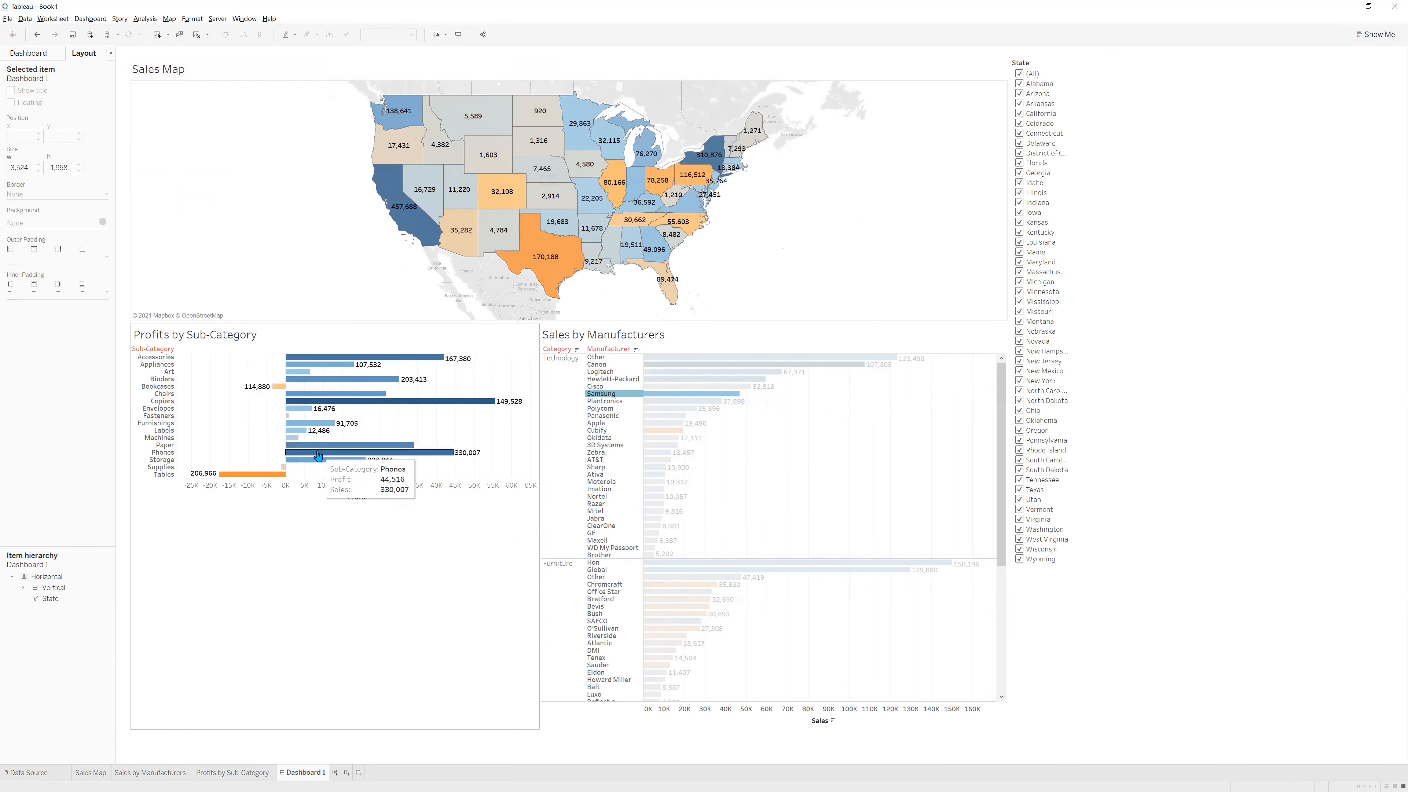
In the Profits by Sub-Category worksheet, sort Sub-Category by the Profit field in descending order.
click(229, 775)
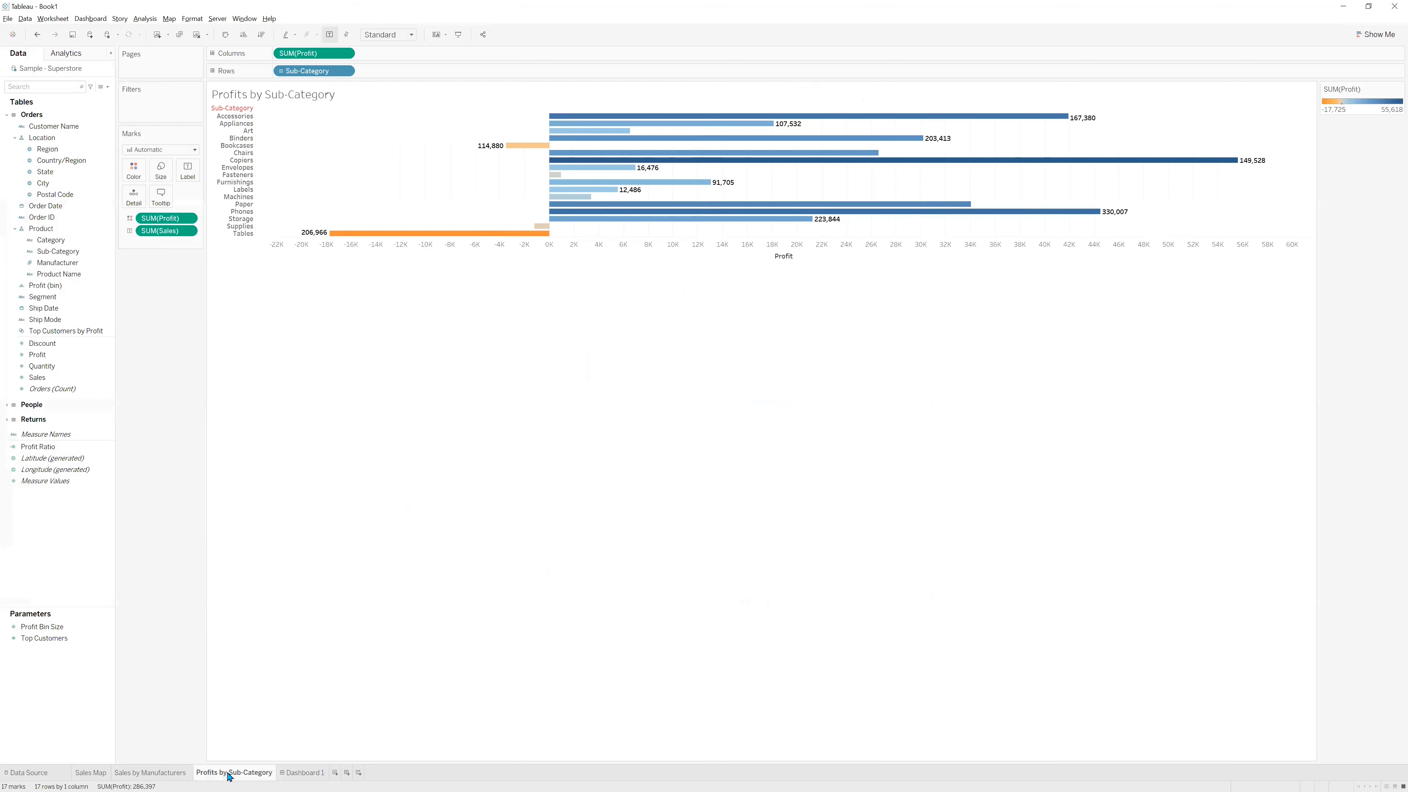
mouse_move(229, 775)
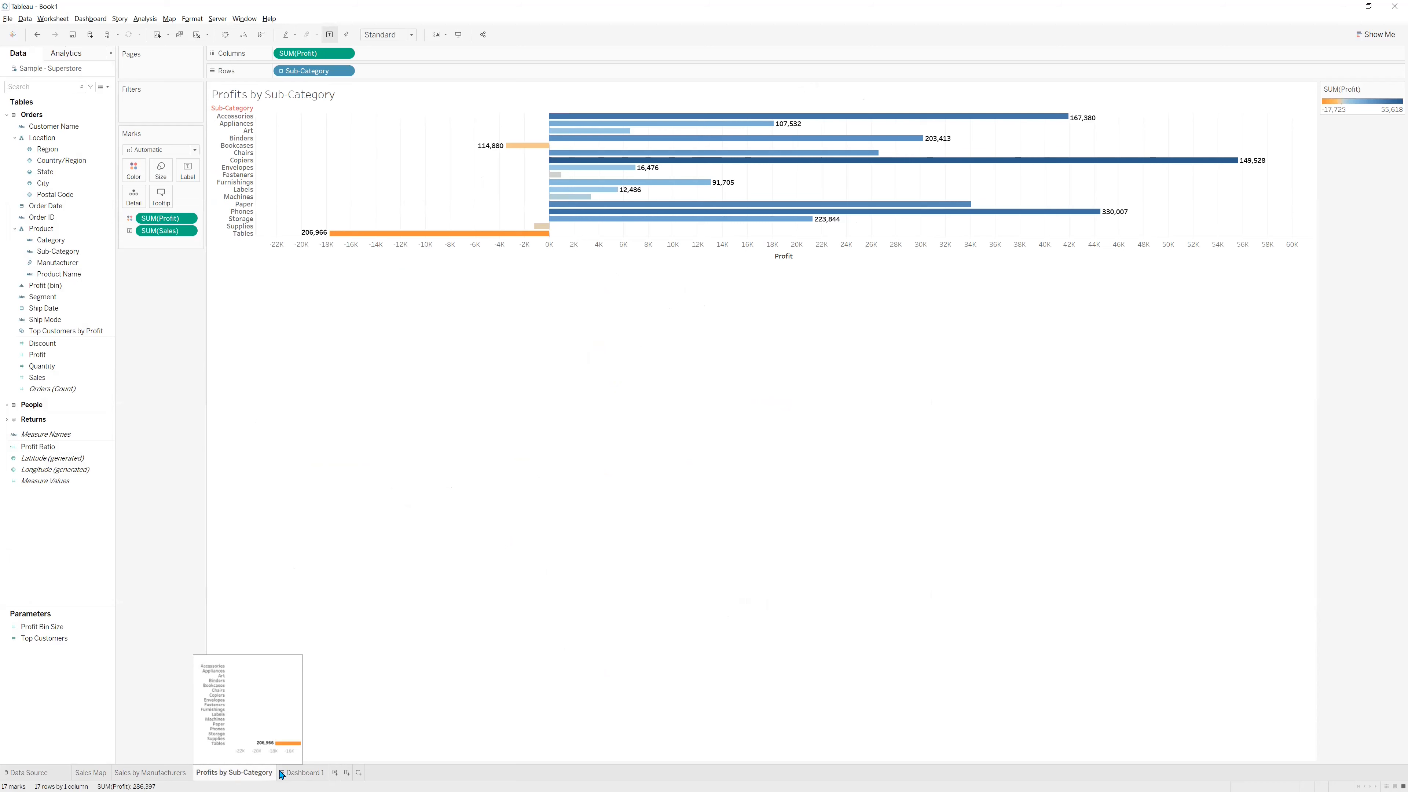
click(346, 71)
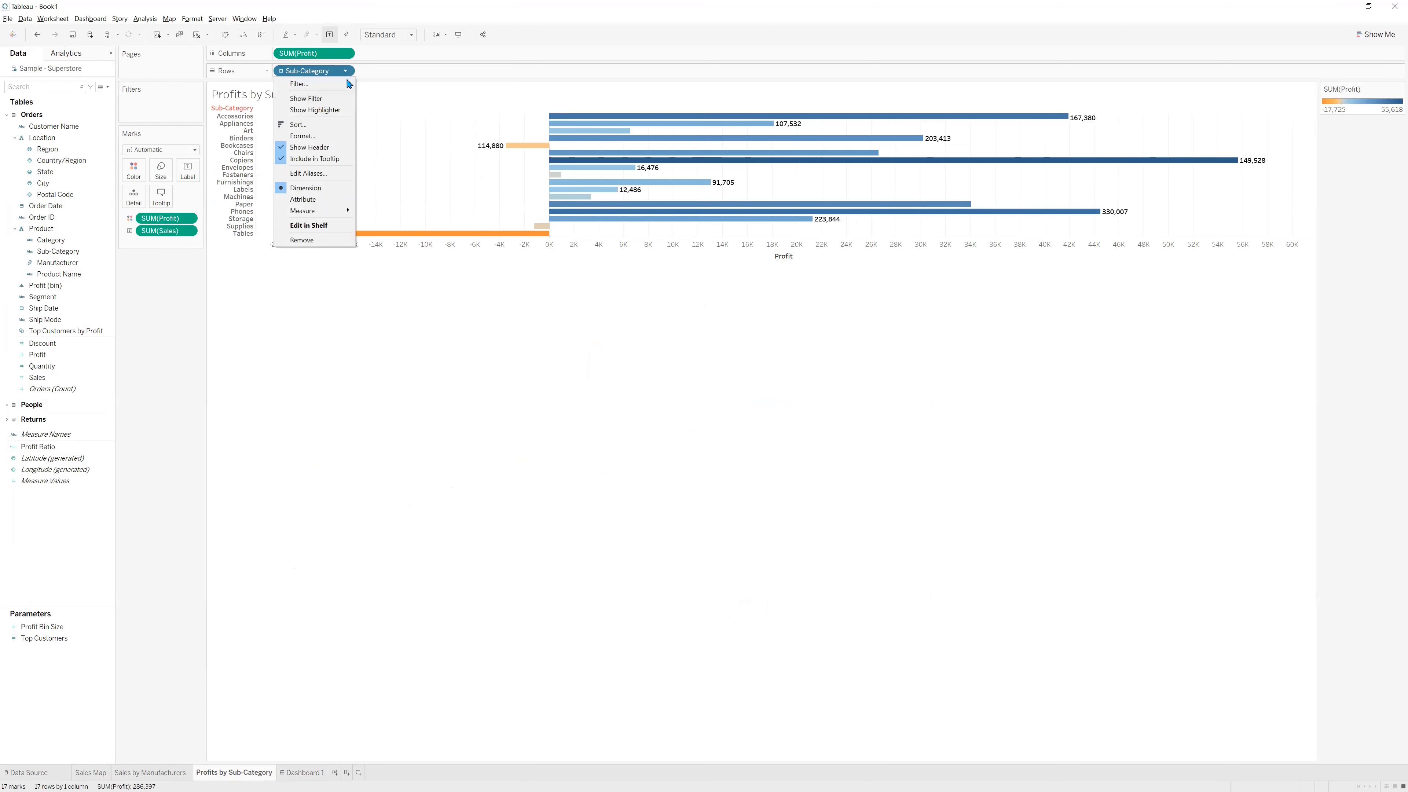
click(338, 128)
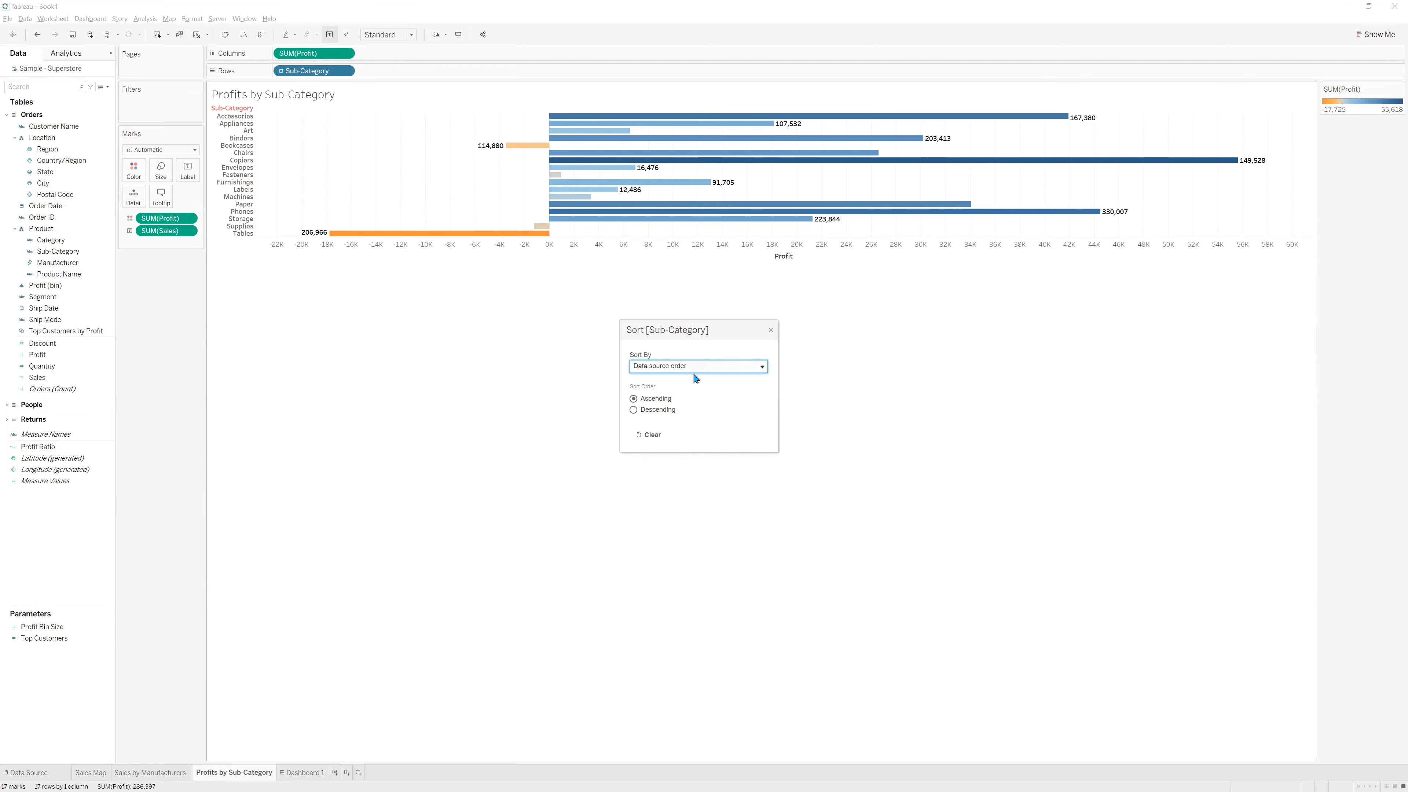
click(705, 370)
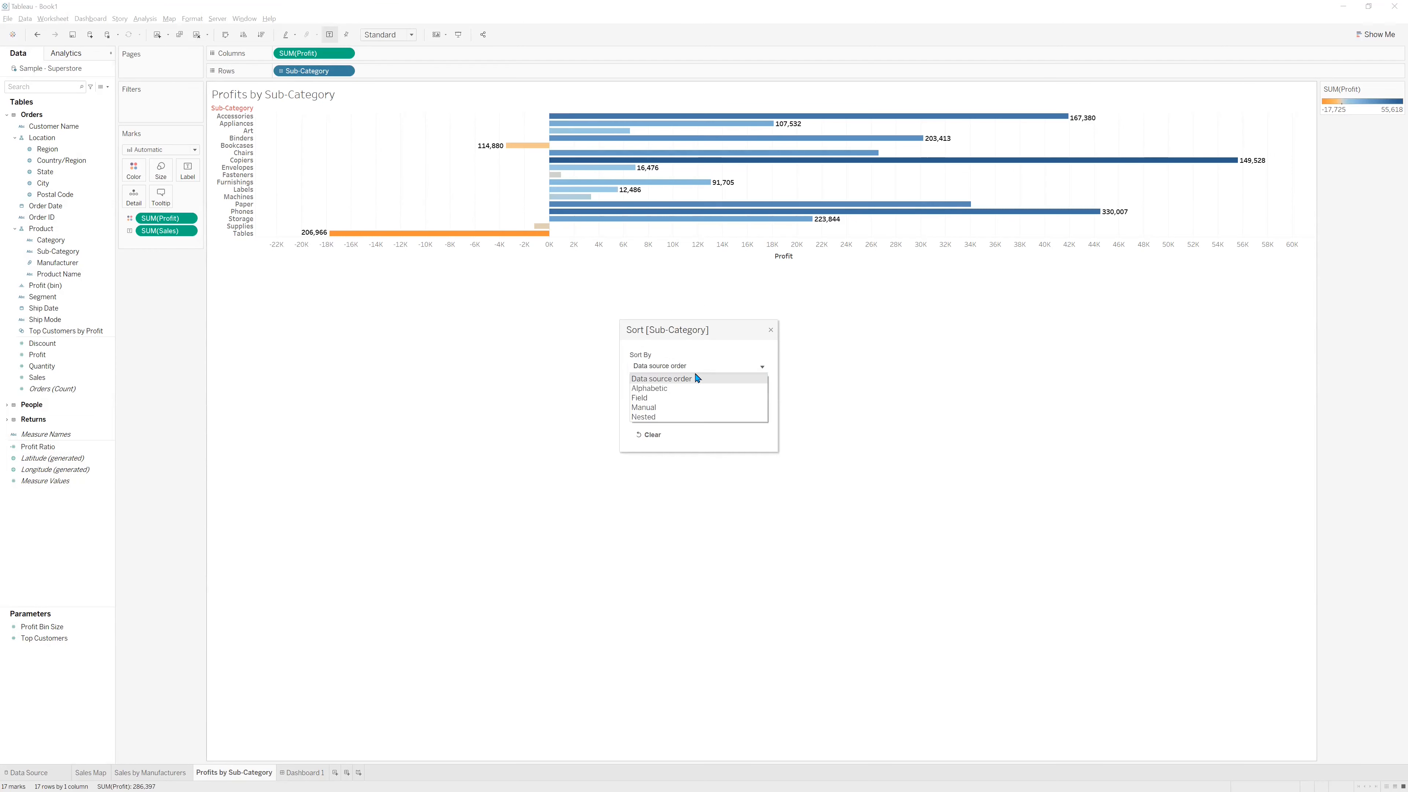
click(666, 398)
click(634, 410)
click(658, 442)
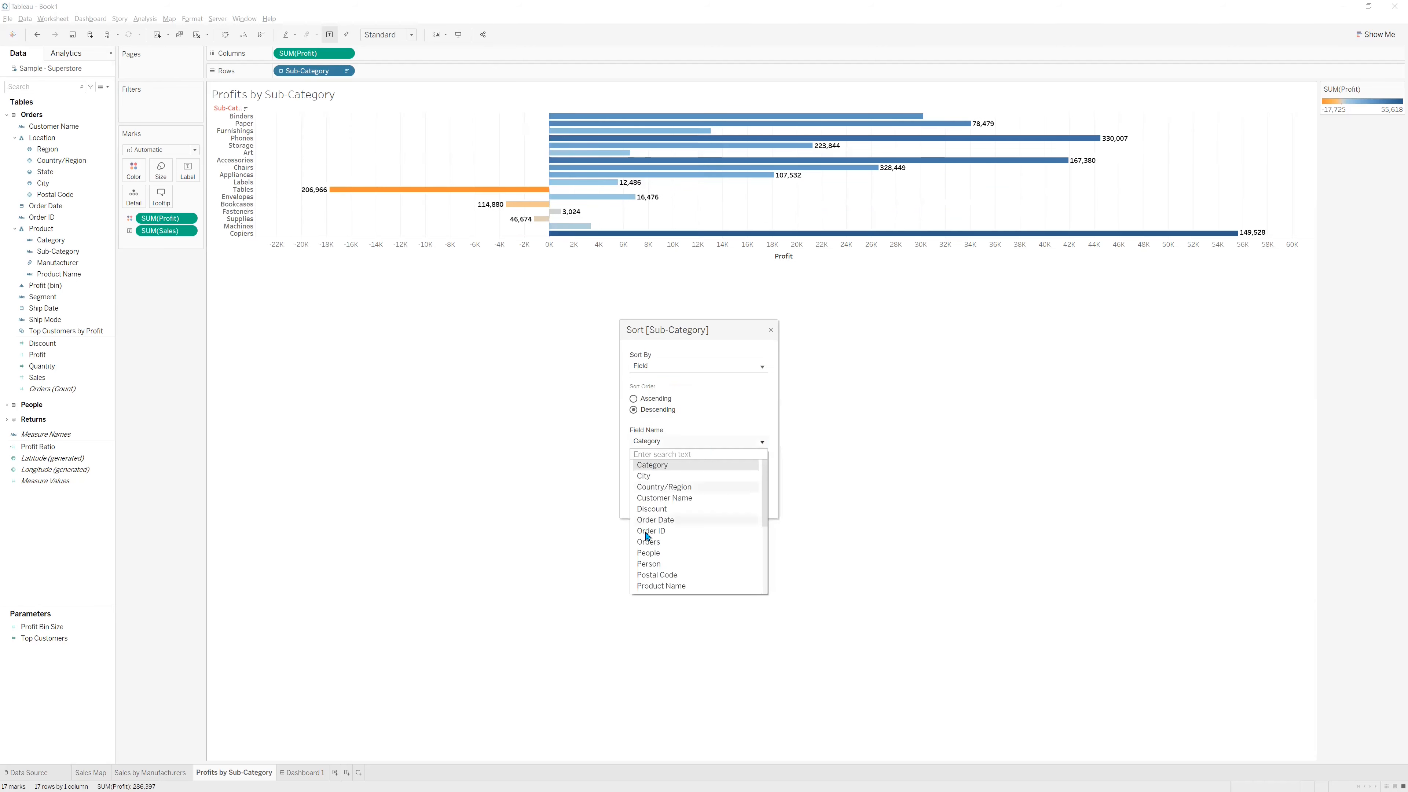
scroll(653, 527, down, 4)
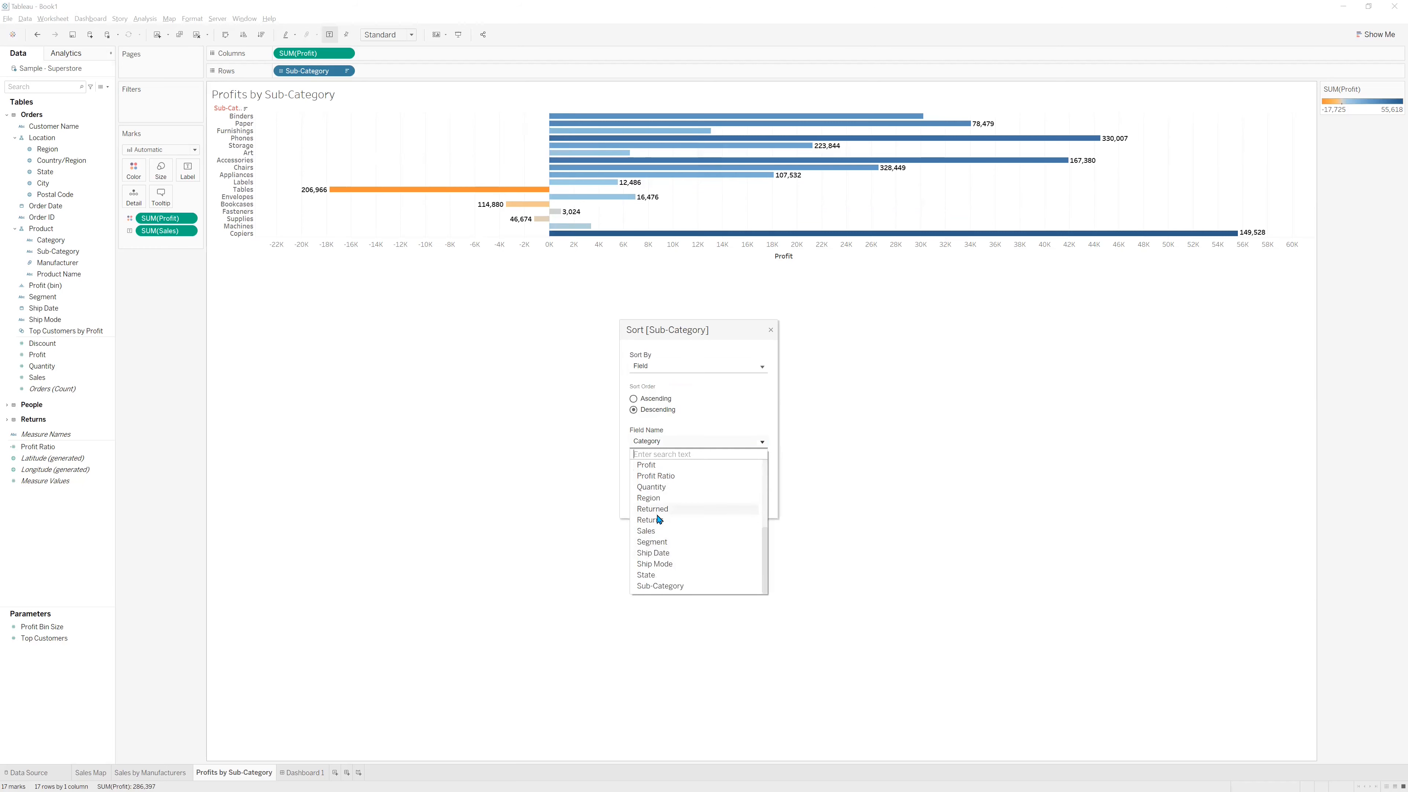
scroll(655, 527, up, 4)
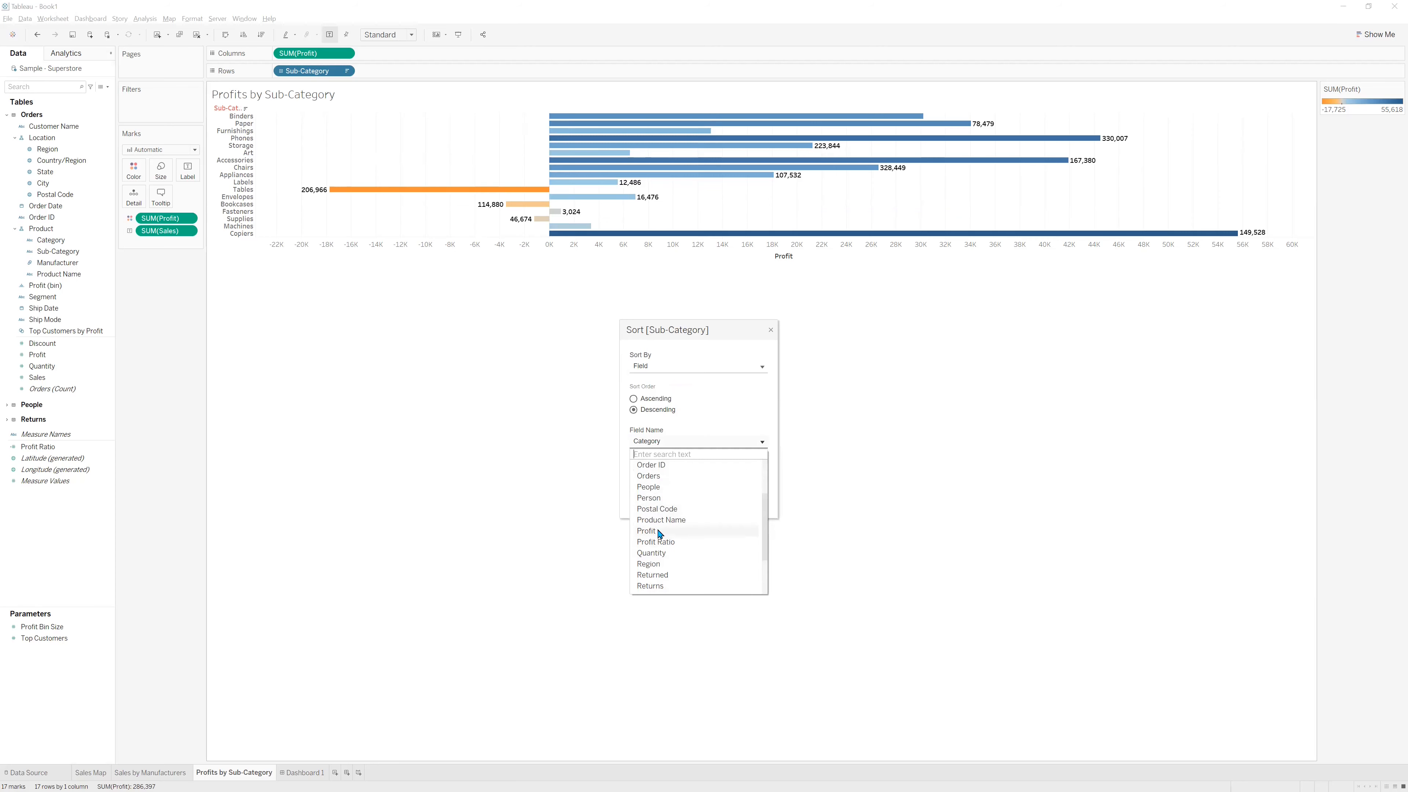
click(660, 531)
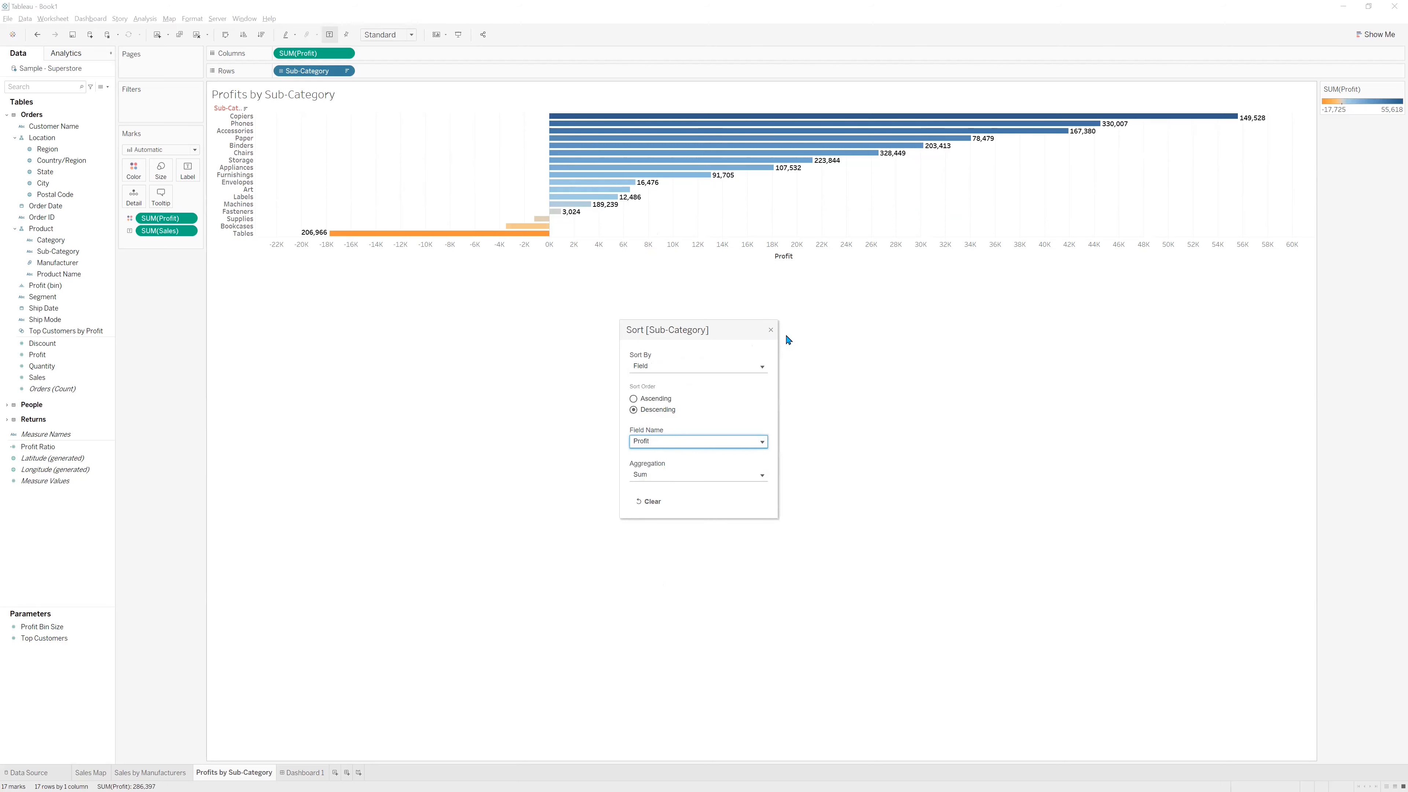
click(770, 331)
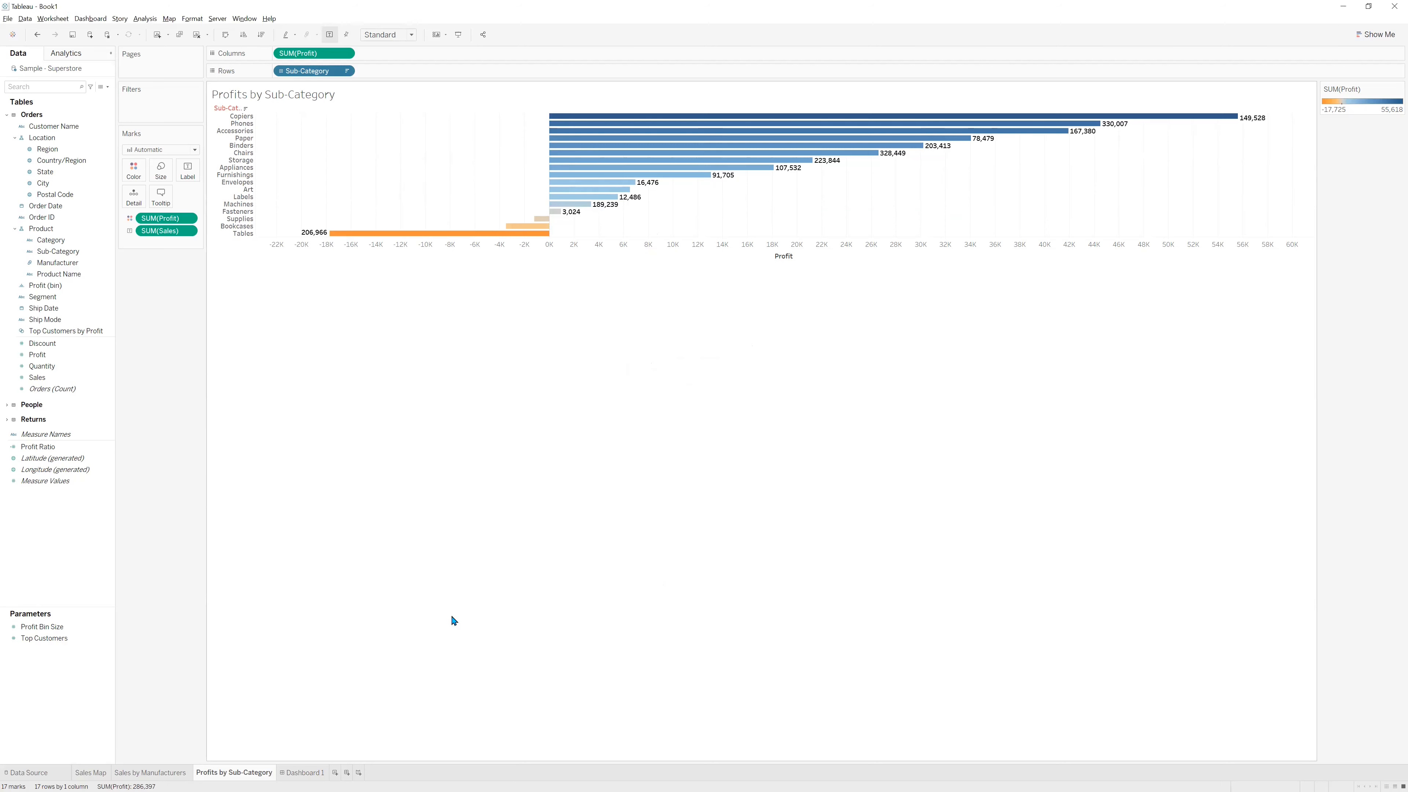
Return to Dashboard 1 and move the Profits by Sub-Category chart to the right of Sales by Manufacturers.
click(306, 772)
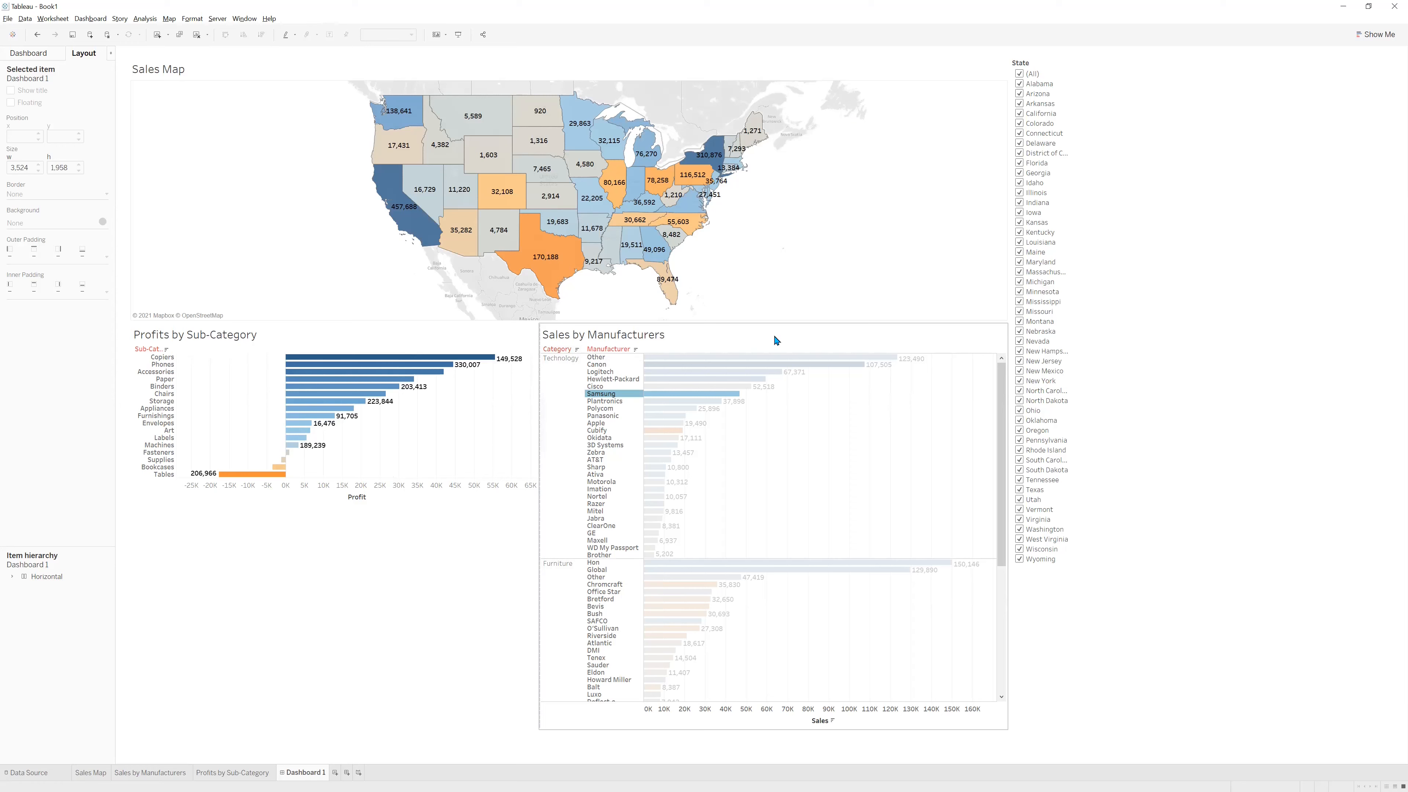
click(321, 345)
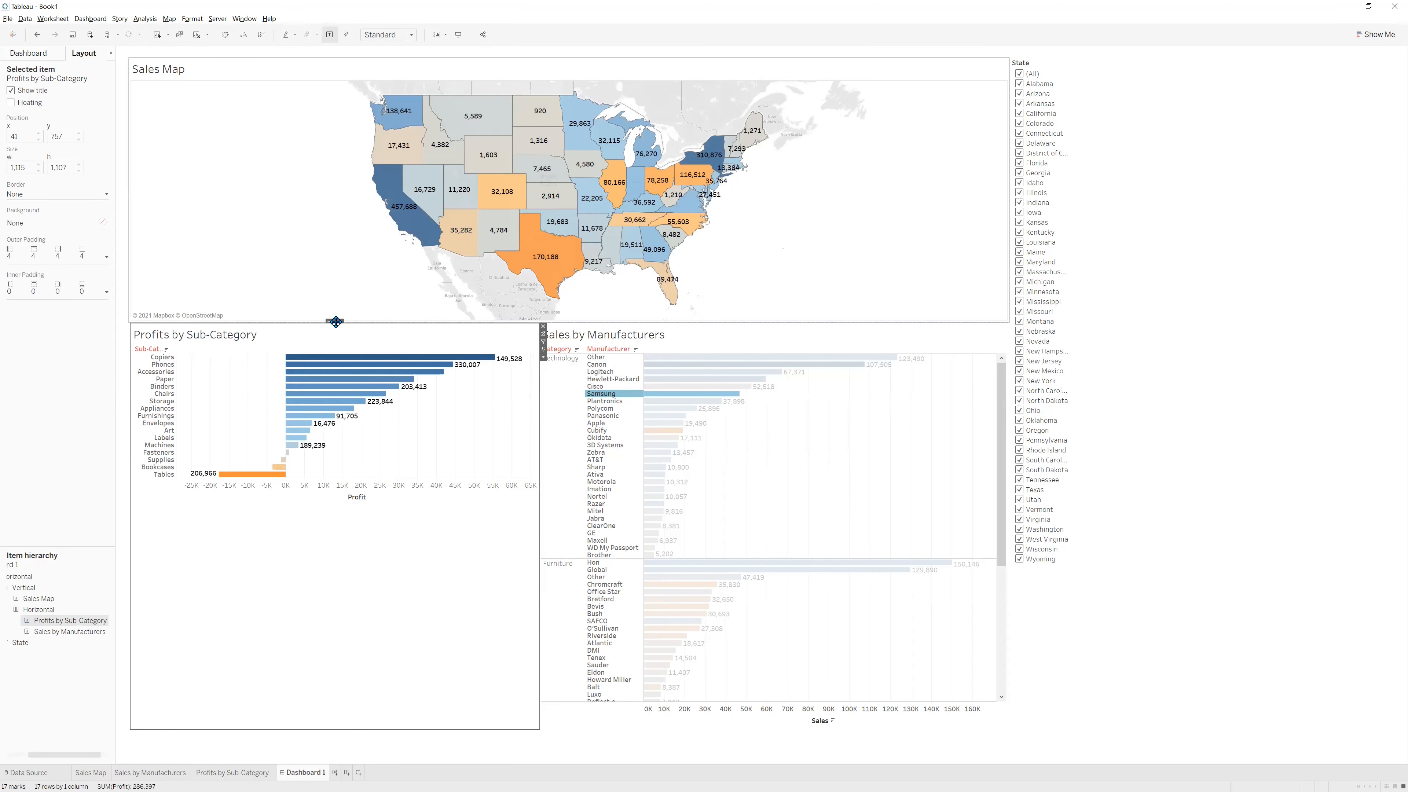
drag(335, 322, 371, 356)
drag(524, 382, 713, 397)
drag(811, 412, 990, 419)
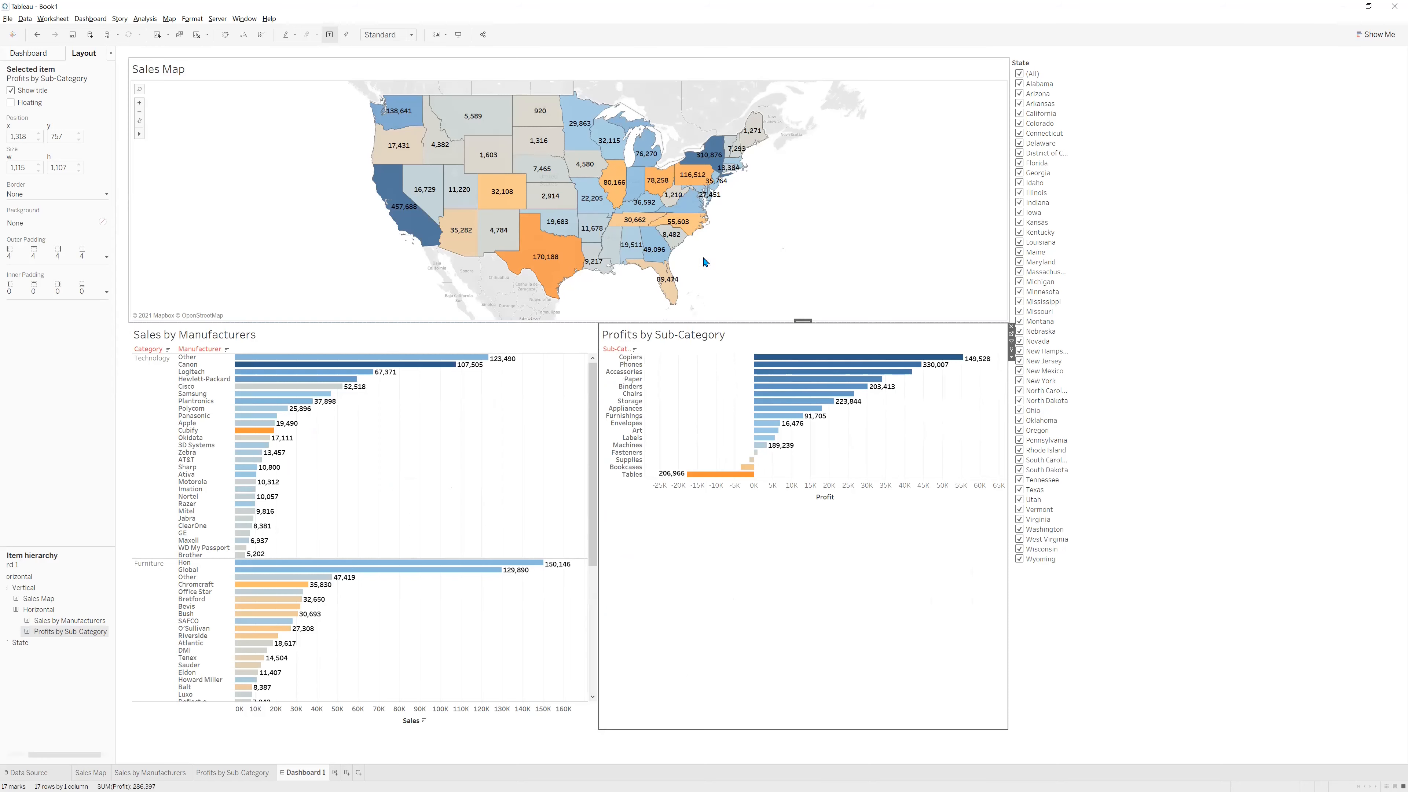
Zoom in slightly on the Sales Map and select Nebraska and Kansas together.
scroll(706, 263, up, 1)
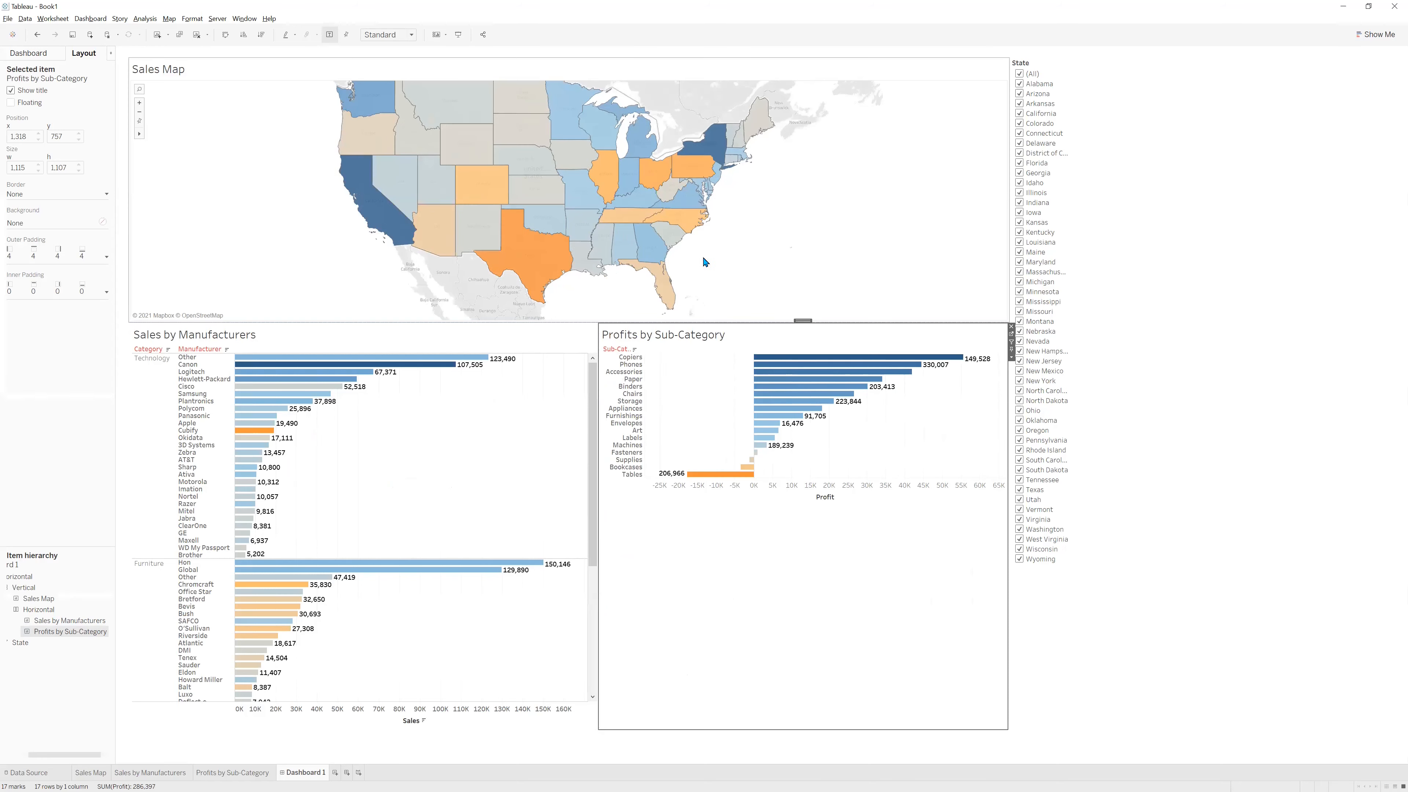
click(529, 176)
drag(520, 188, 522, 189)
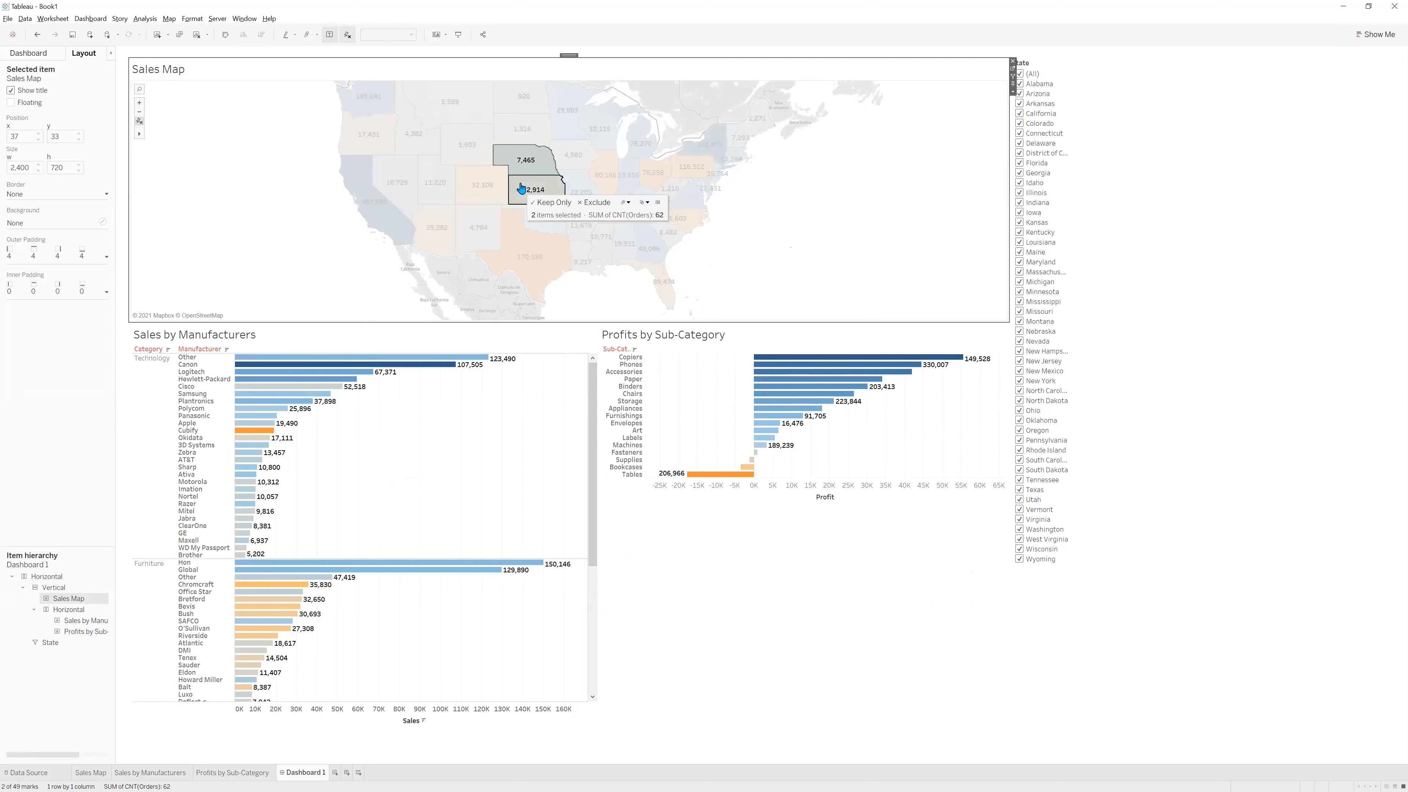
Clear the state selection in the Sales Map and shift the map slightly east within its frame.
click(796, 232)
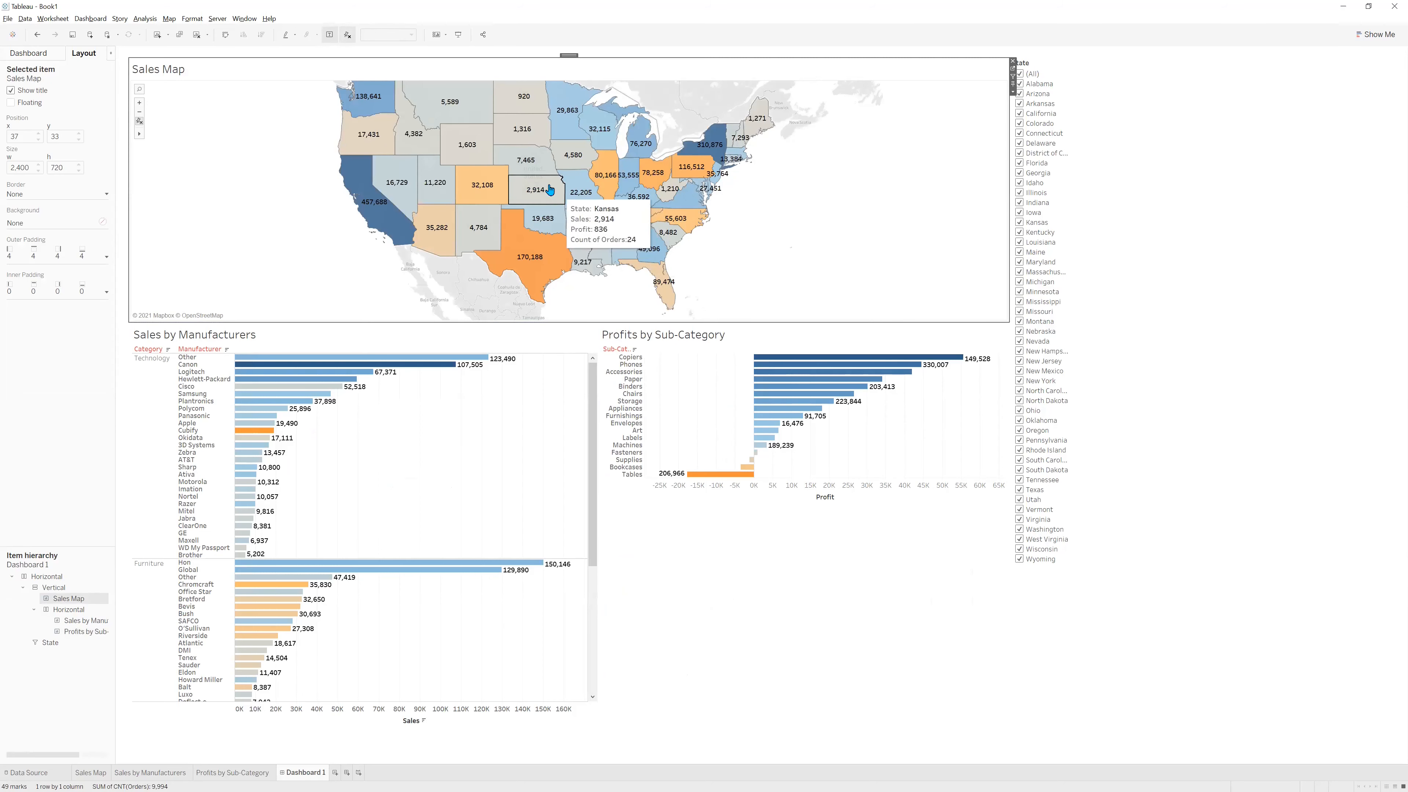
drag(531, 177, 569, 183)
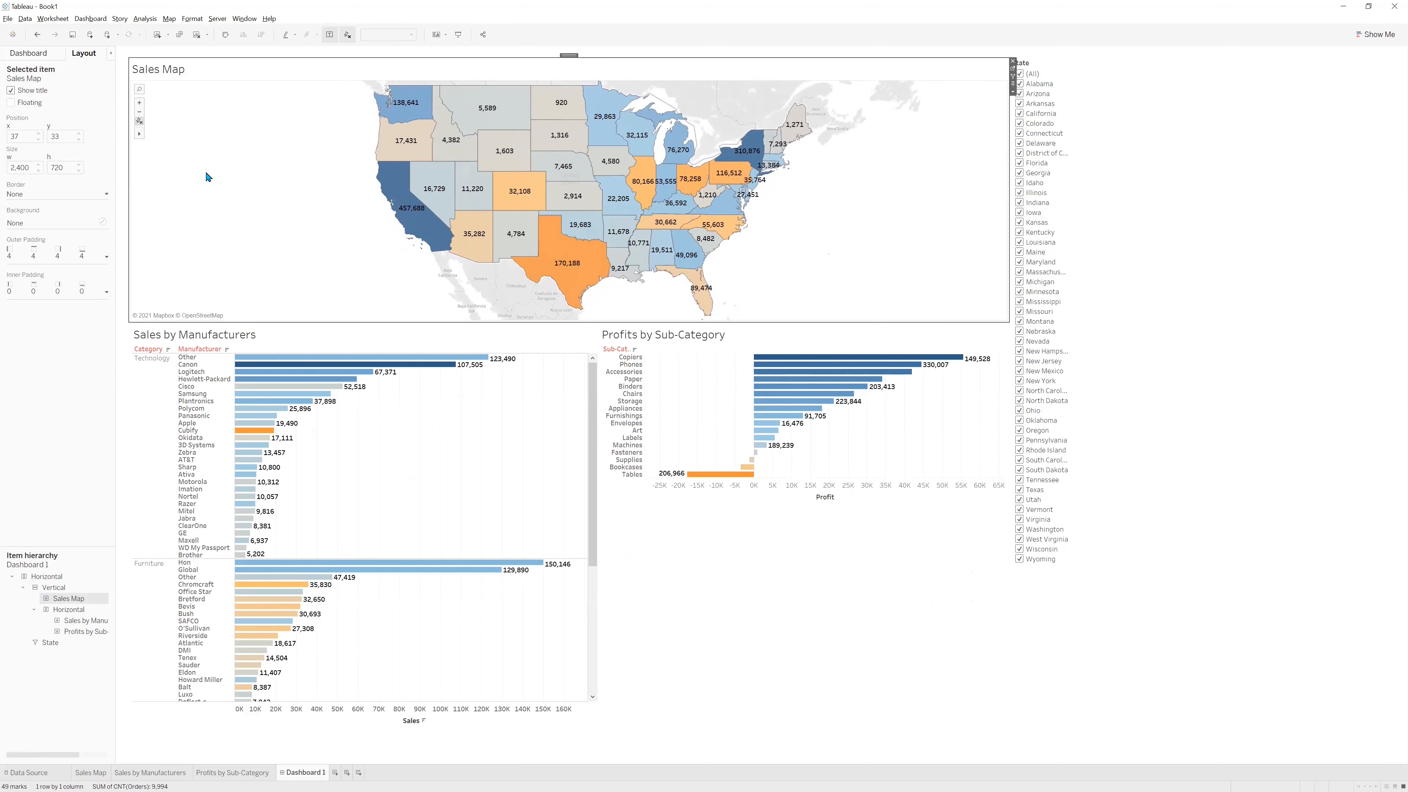
Set the Profits by Sub-Category chart to Fit Height on the dashboard.
click(752, 352)
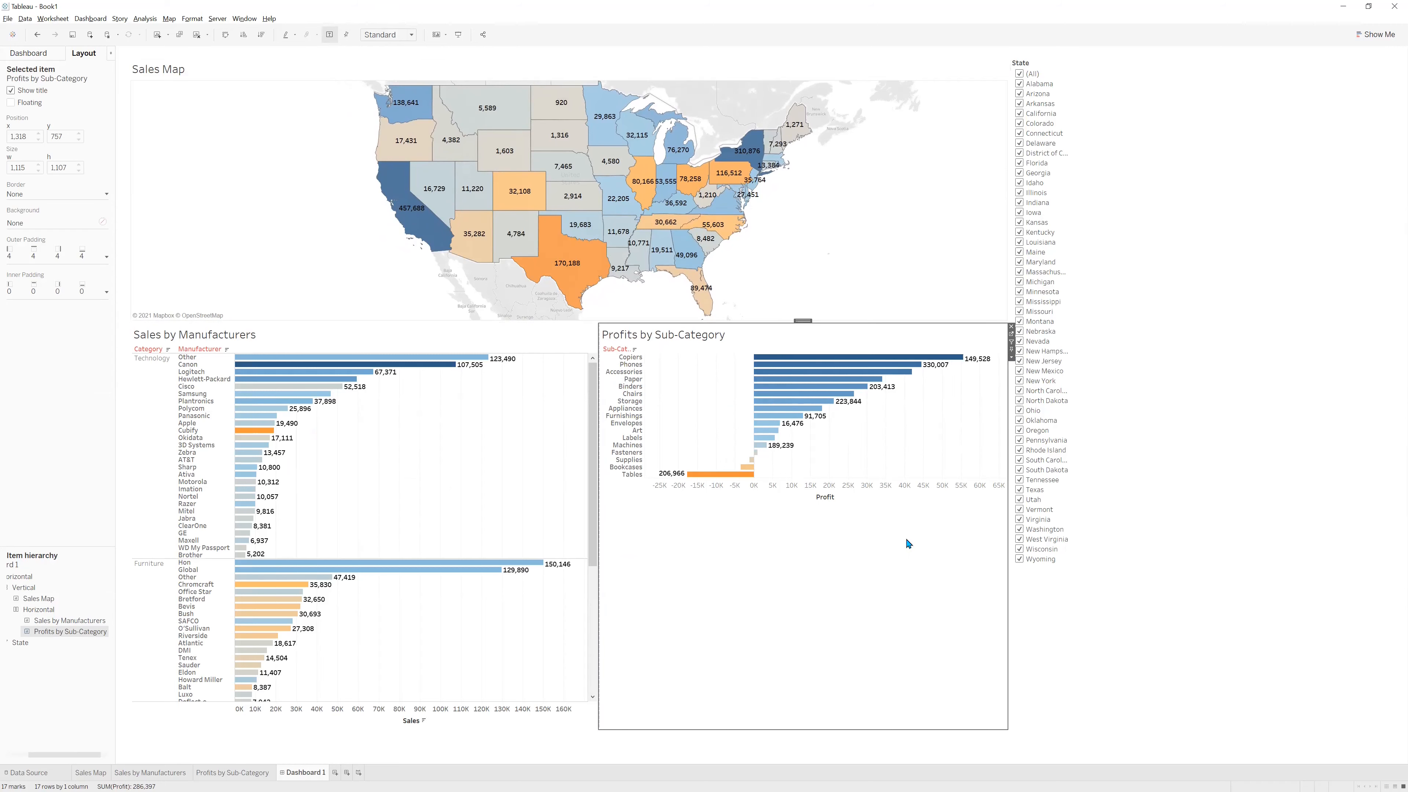
click(1011, 357)
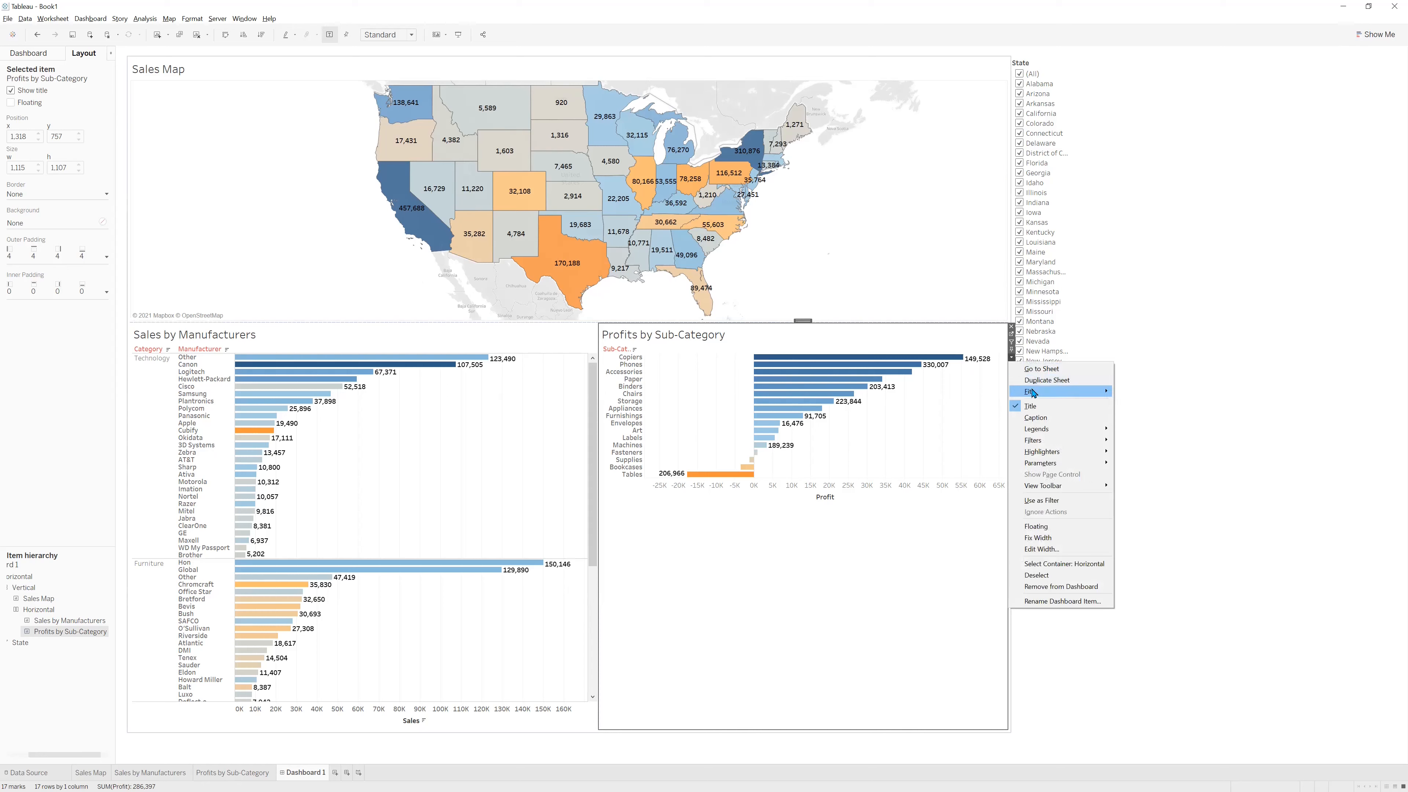
mouse_move(1084, 392)
click(1148, 416)
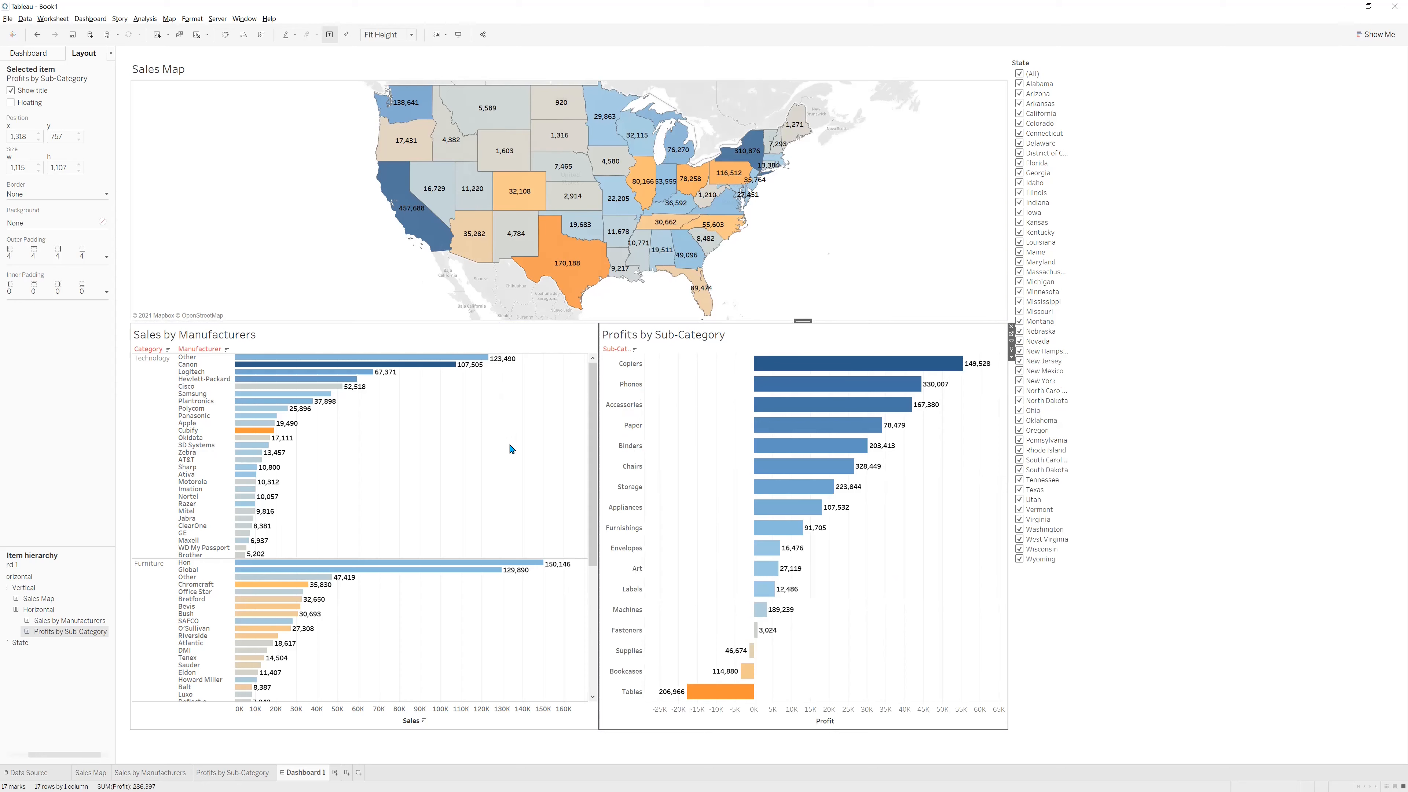
Try Fit Height on the Sales by Manufacturers chart and raise the border between the Sales Map and the bar charts.
scroll(537, 405, down, 10)
click(601, 578)
scroll(604, 580, up, 10)
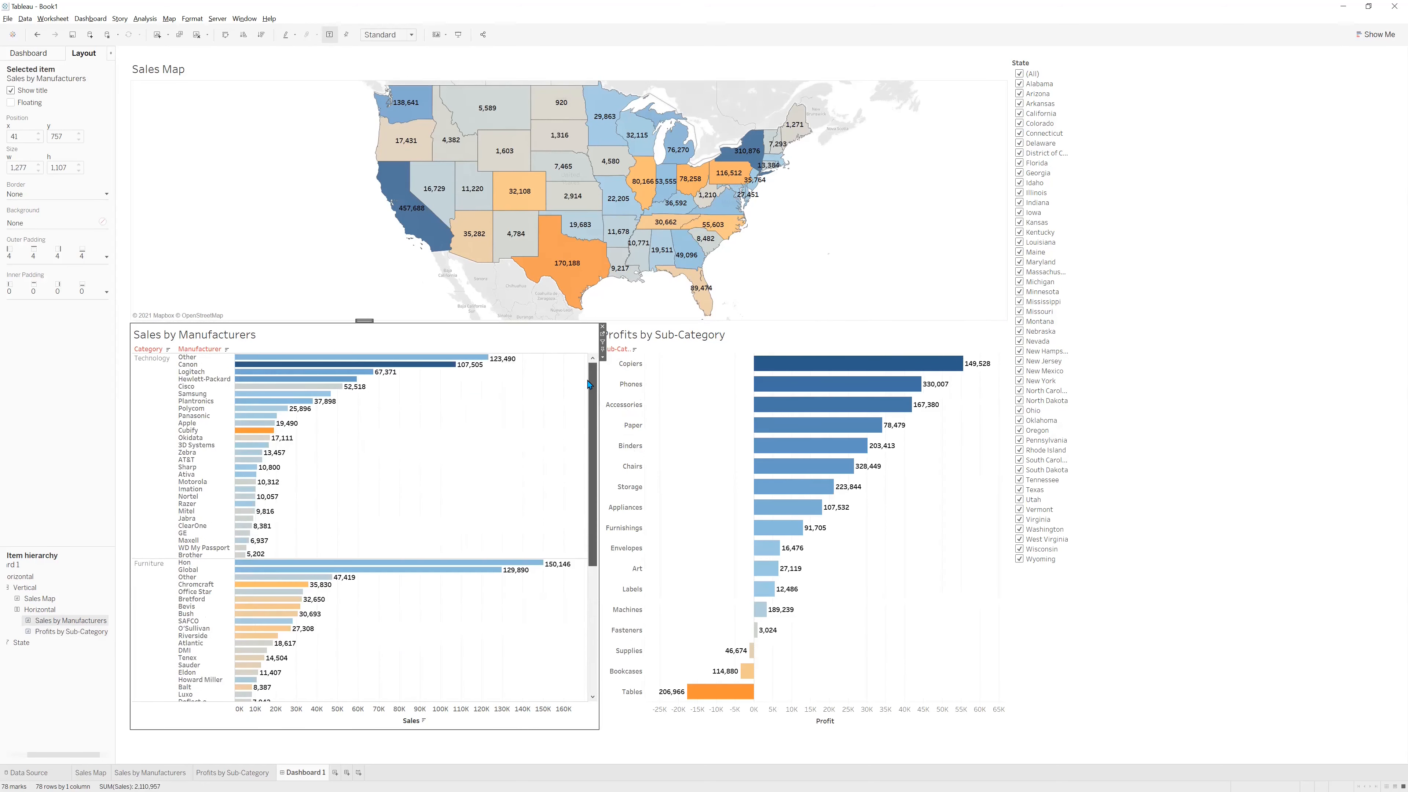
click(603, 357)
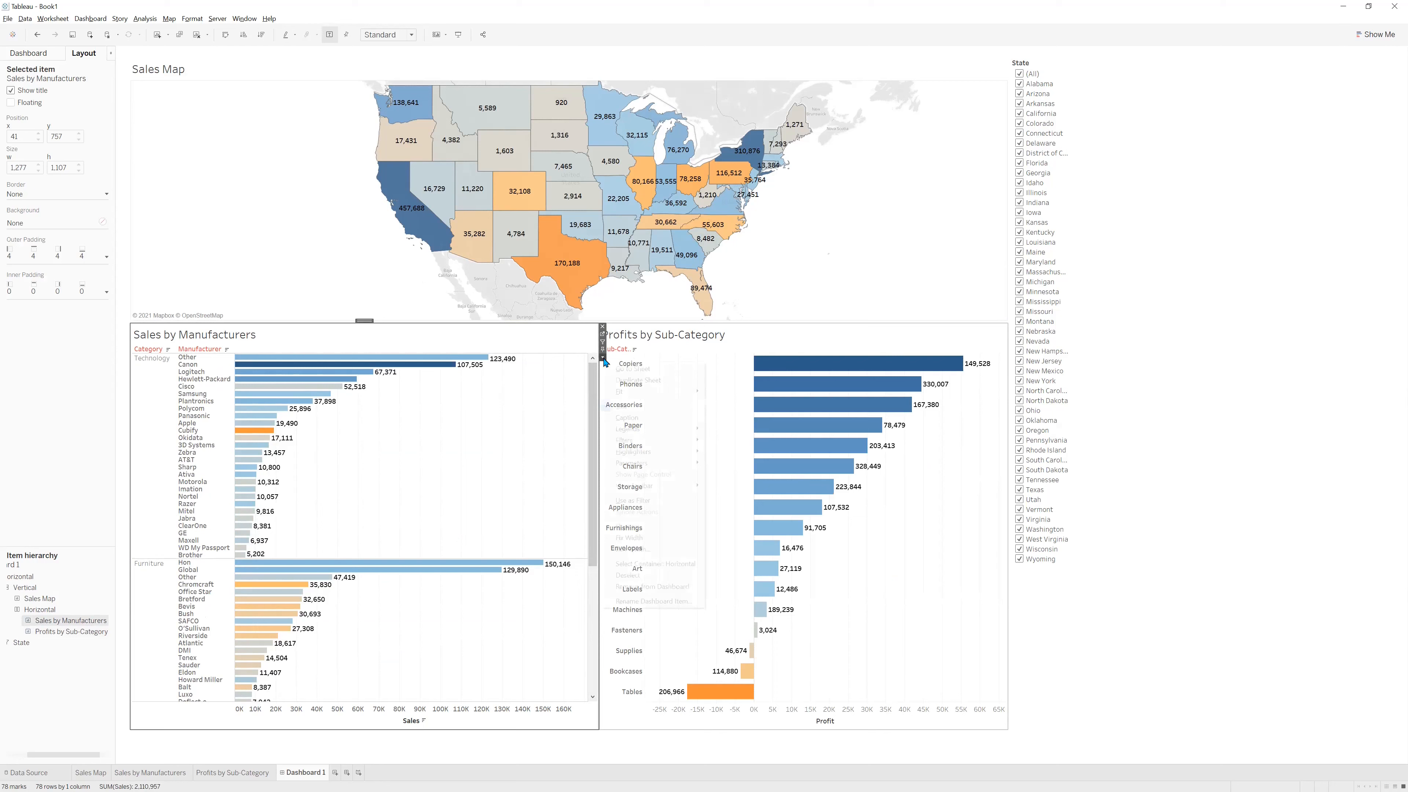
mouse_move(660, 392)
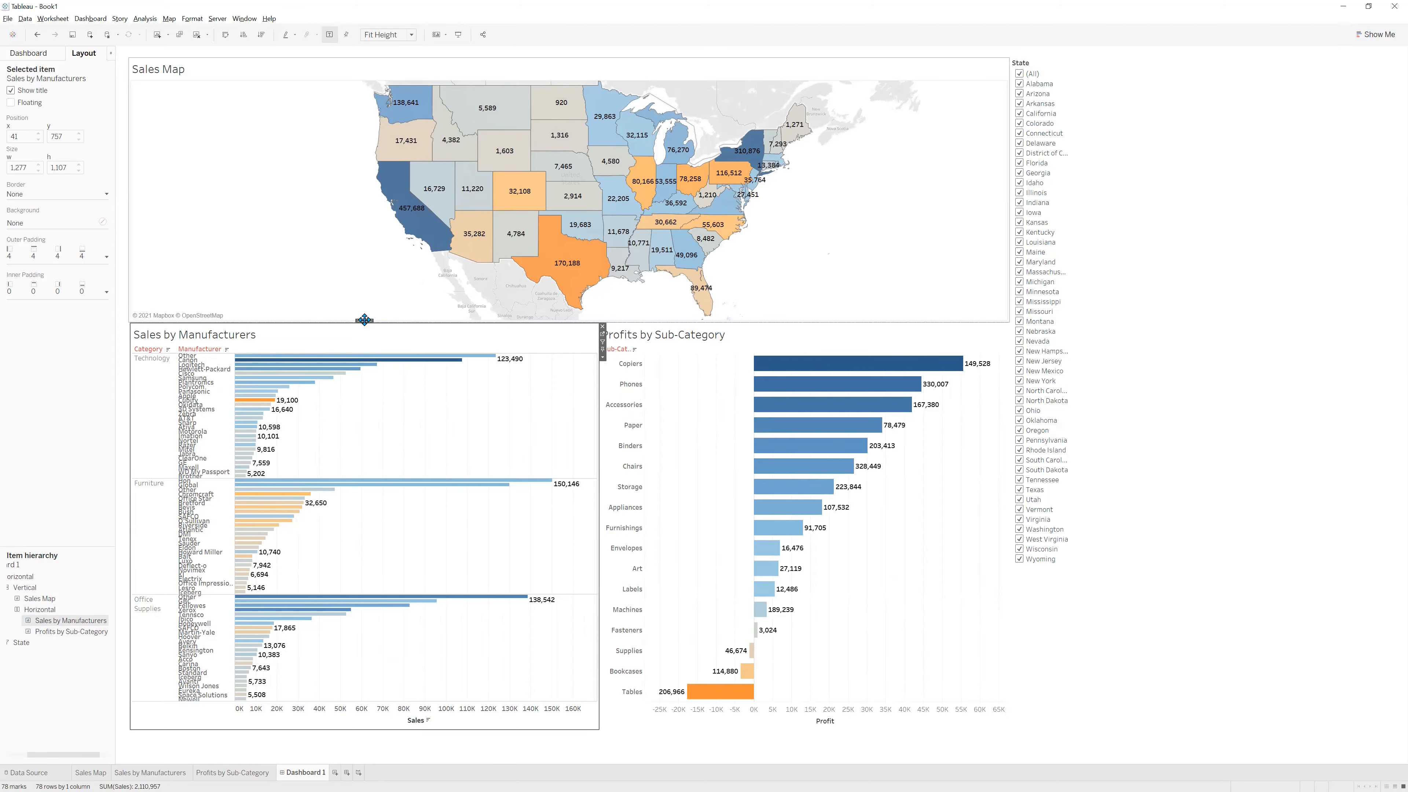
drag(602, 321, 602, 280)
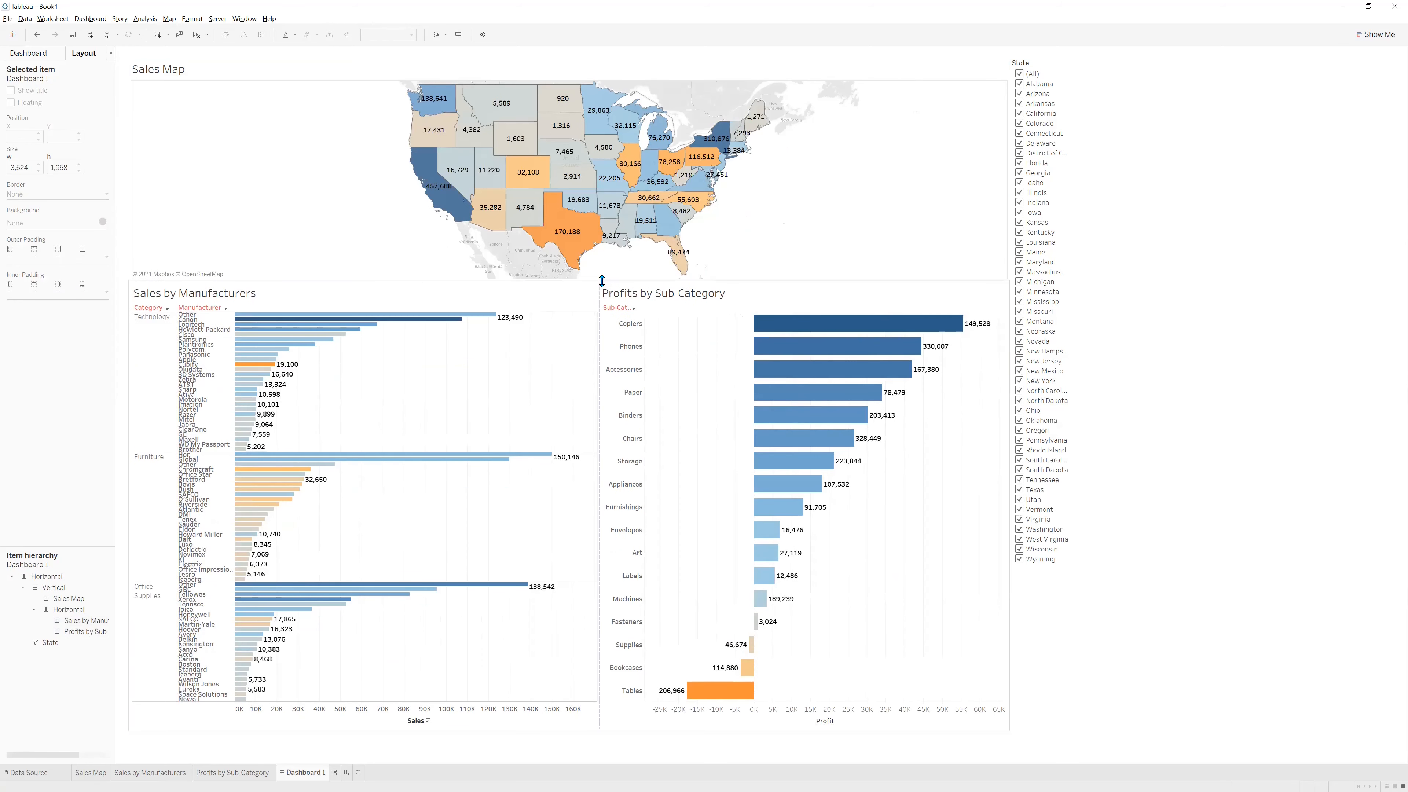
Test the State filter by excluding Arizona, Colorado, Delaware and Idaho, and include all states again.
click(1021, 93)
click(1020, 94)
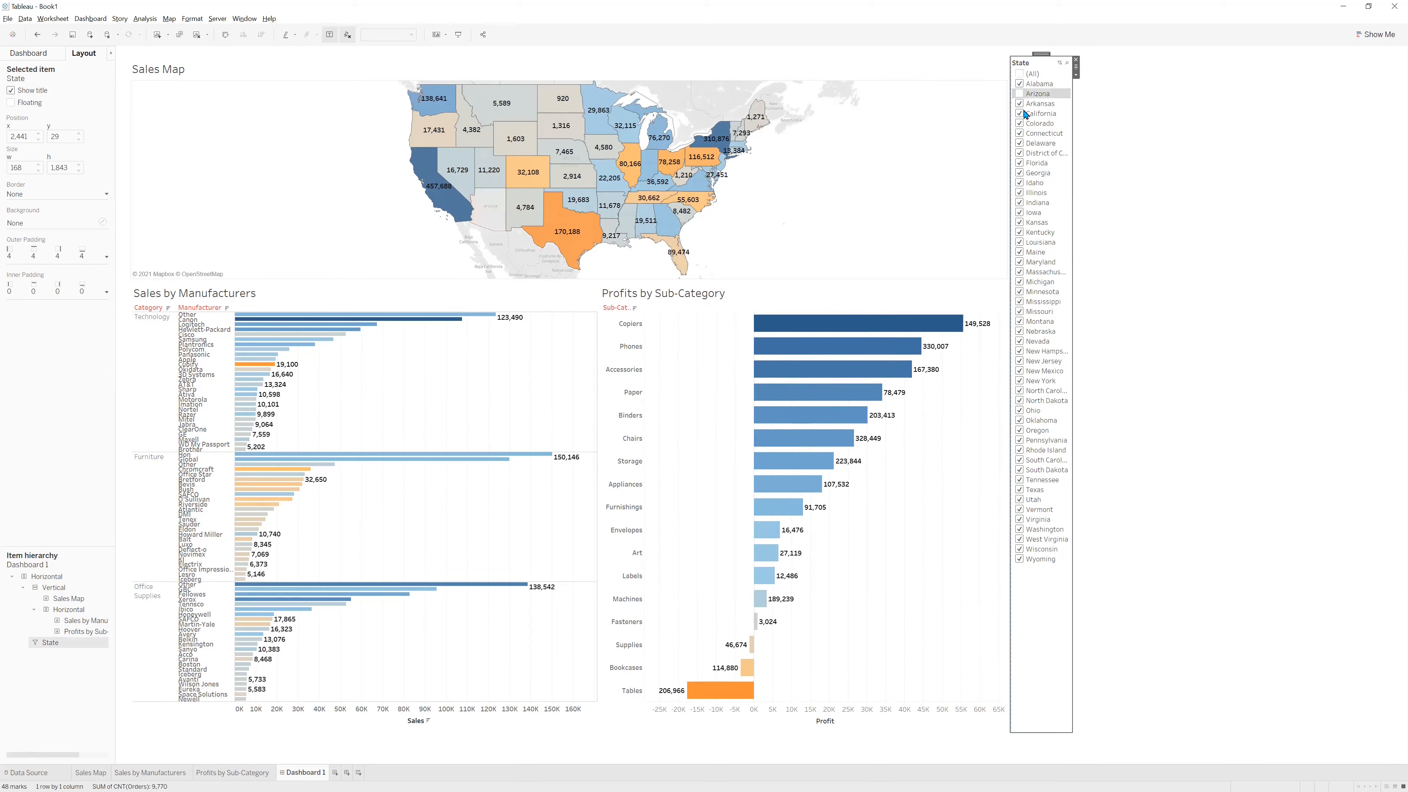
click(1020, 123)
click(1020, 143)
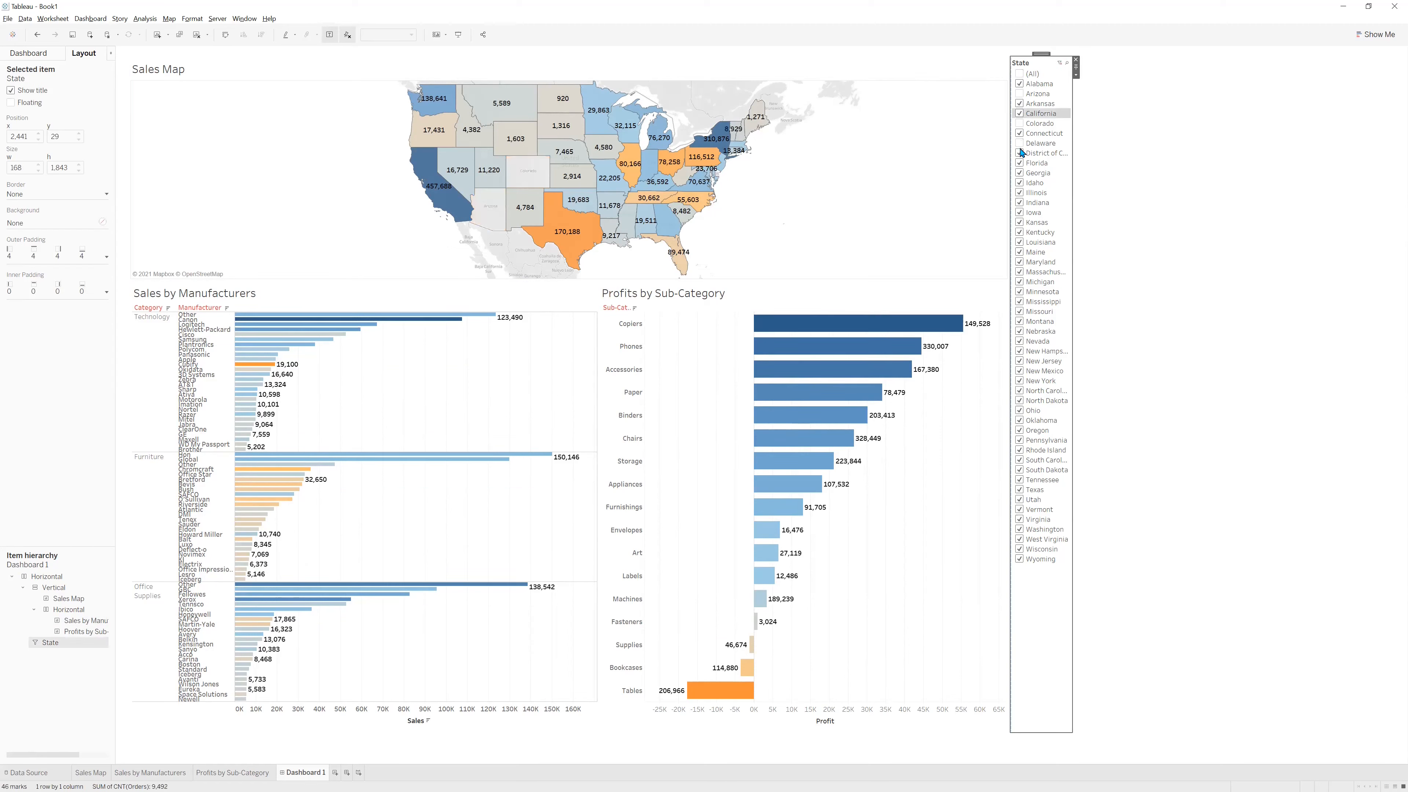
click(1020, 183)
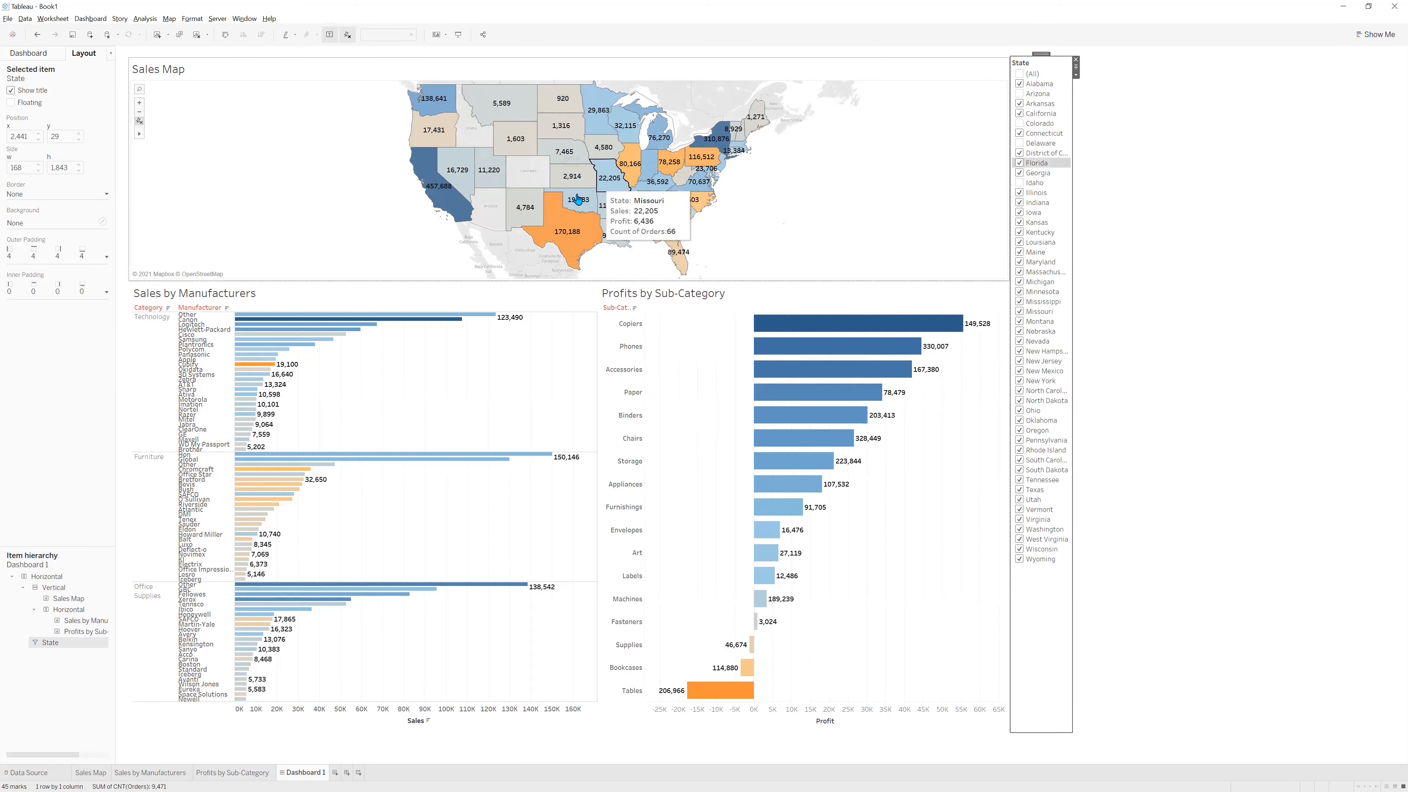
click(1020, 75)
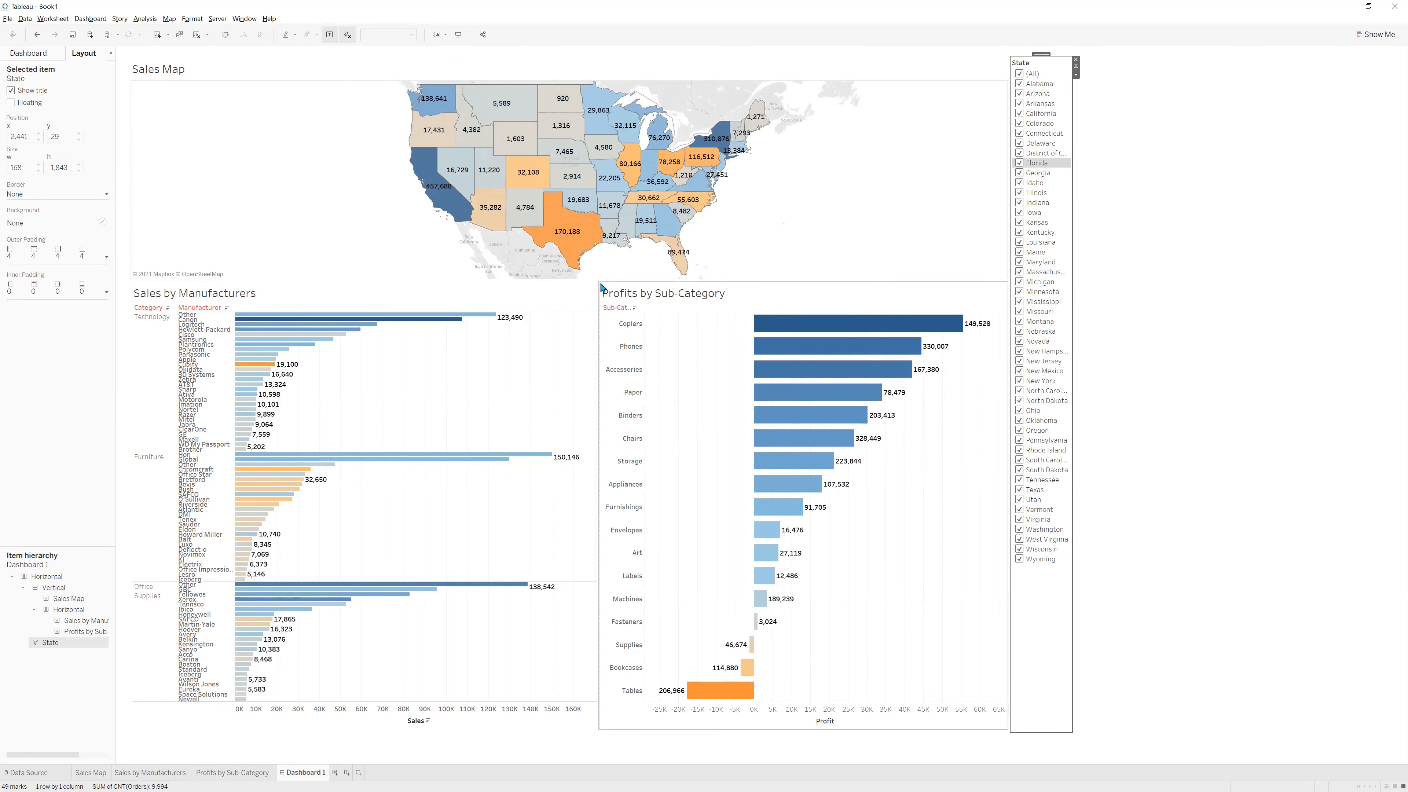
Lower the border beneath the Sales Map to enlarge it and set the Sales by Manufacturers chart to Fit Width.
drag(601, 281, 588, 375)
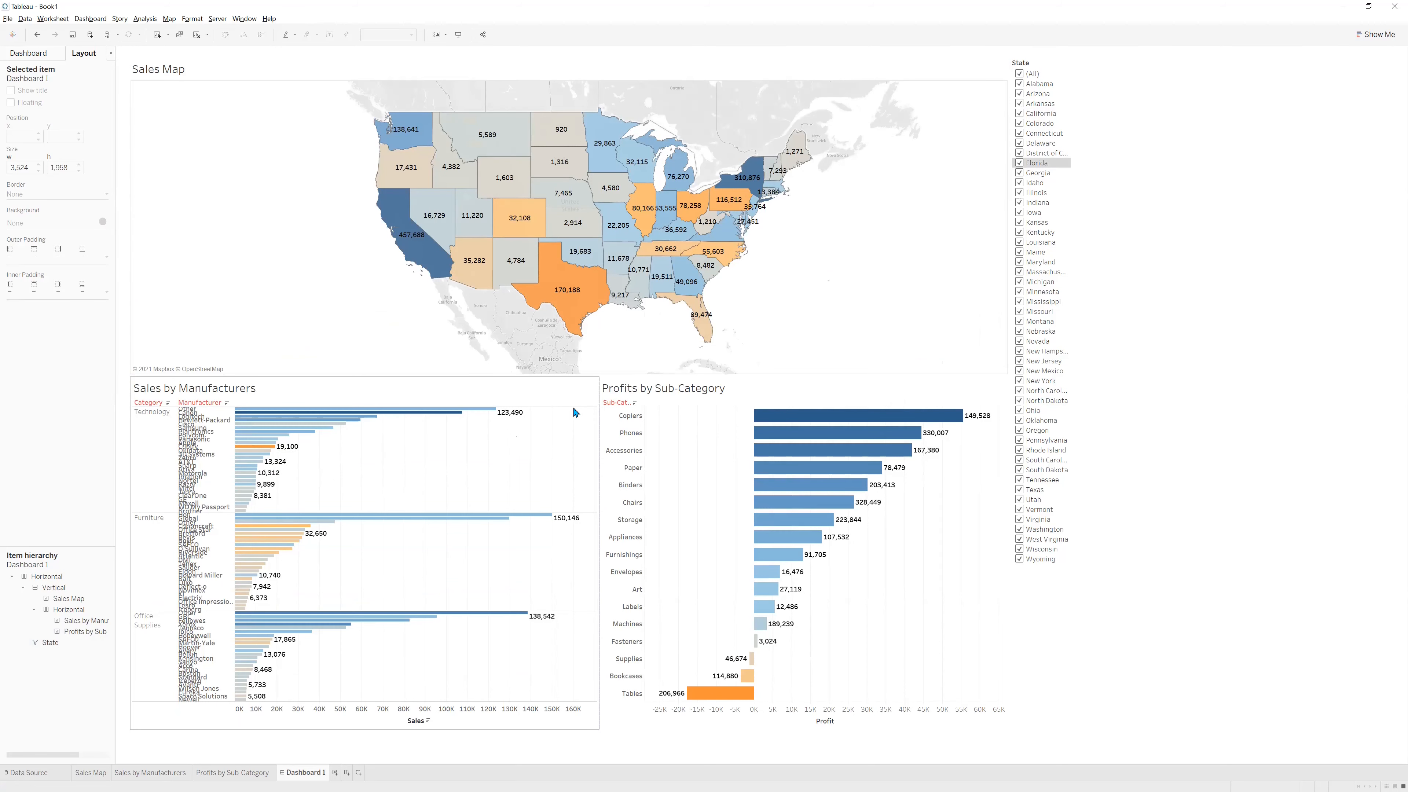
click(598, 402)
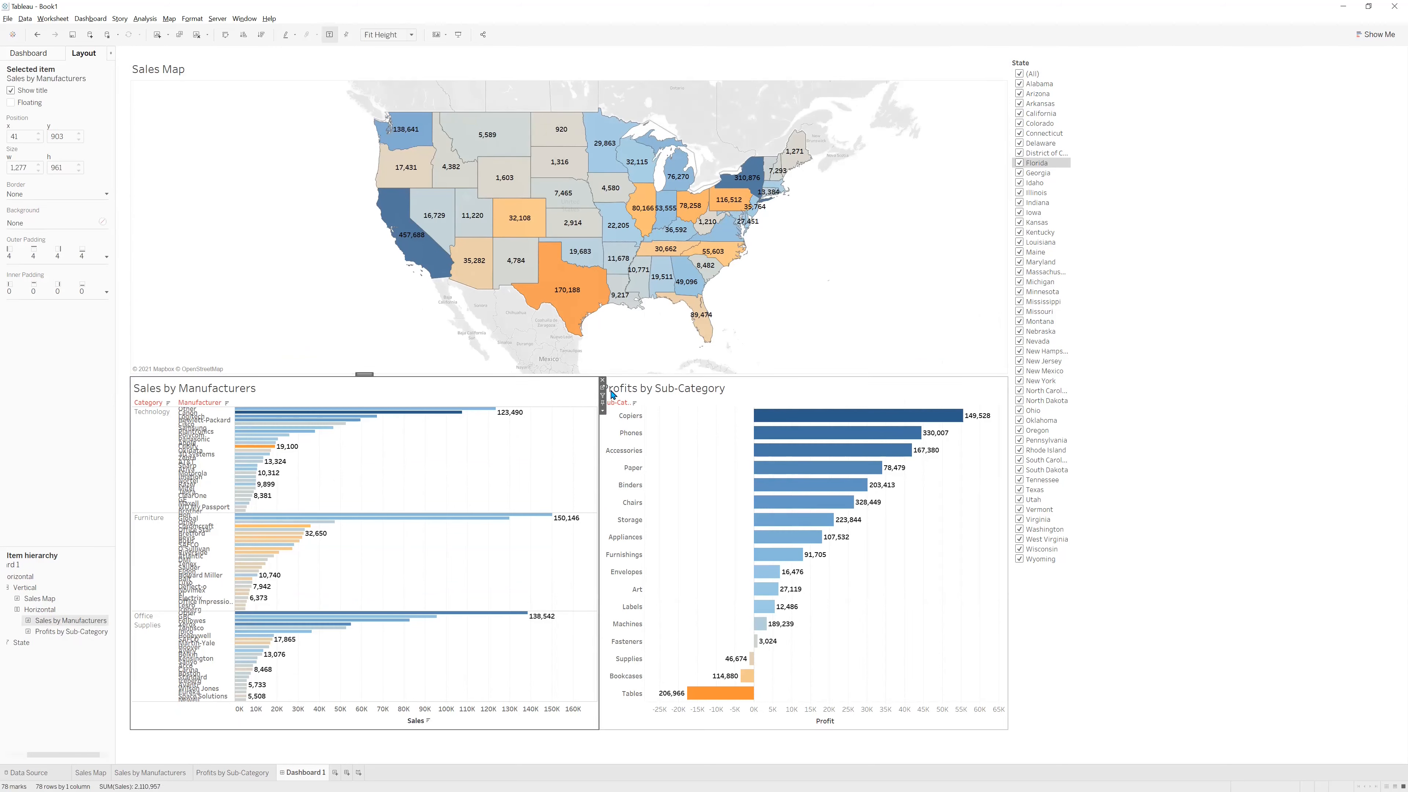
click(603, 410)
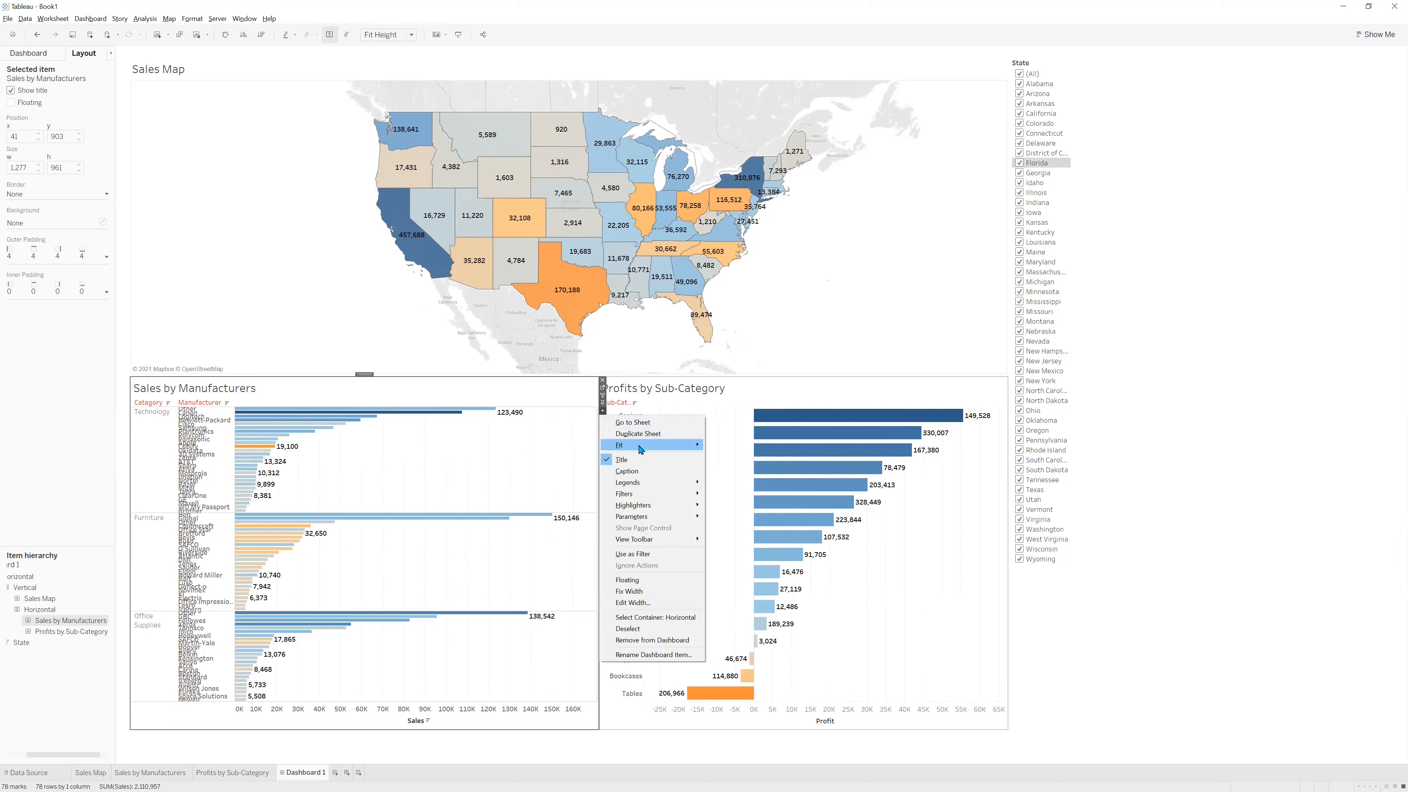
mouse_move(641, 449)
click(742, 459)
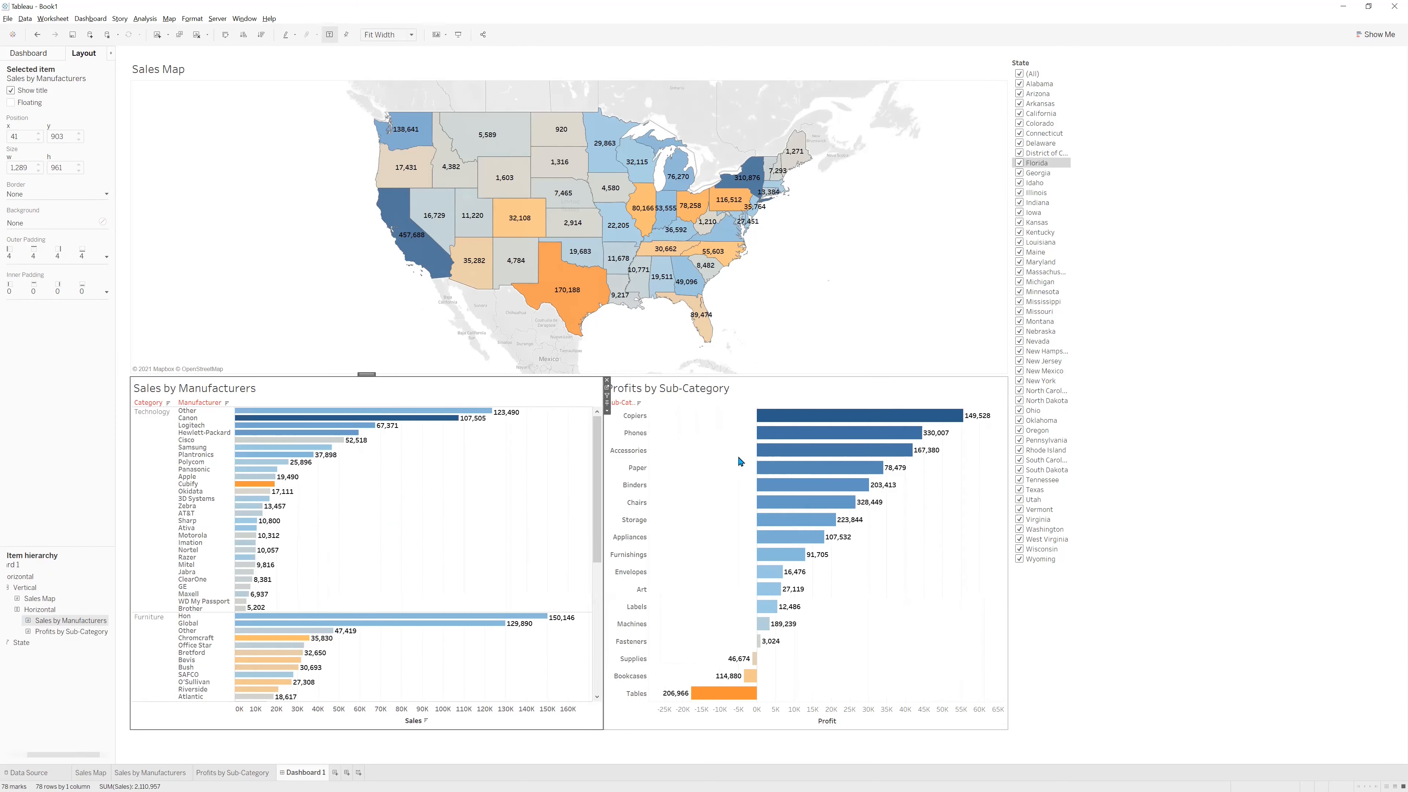
Lower the map's border slightly more and widen Profits by Sub-Category, making that chart about 1,127 wide and 940 high.
drag(642, 377, 647, 418)
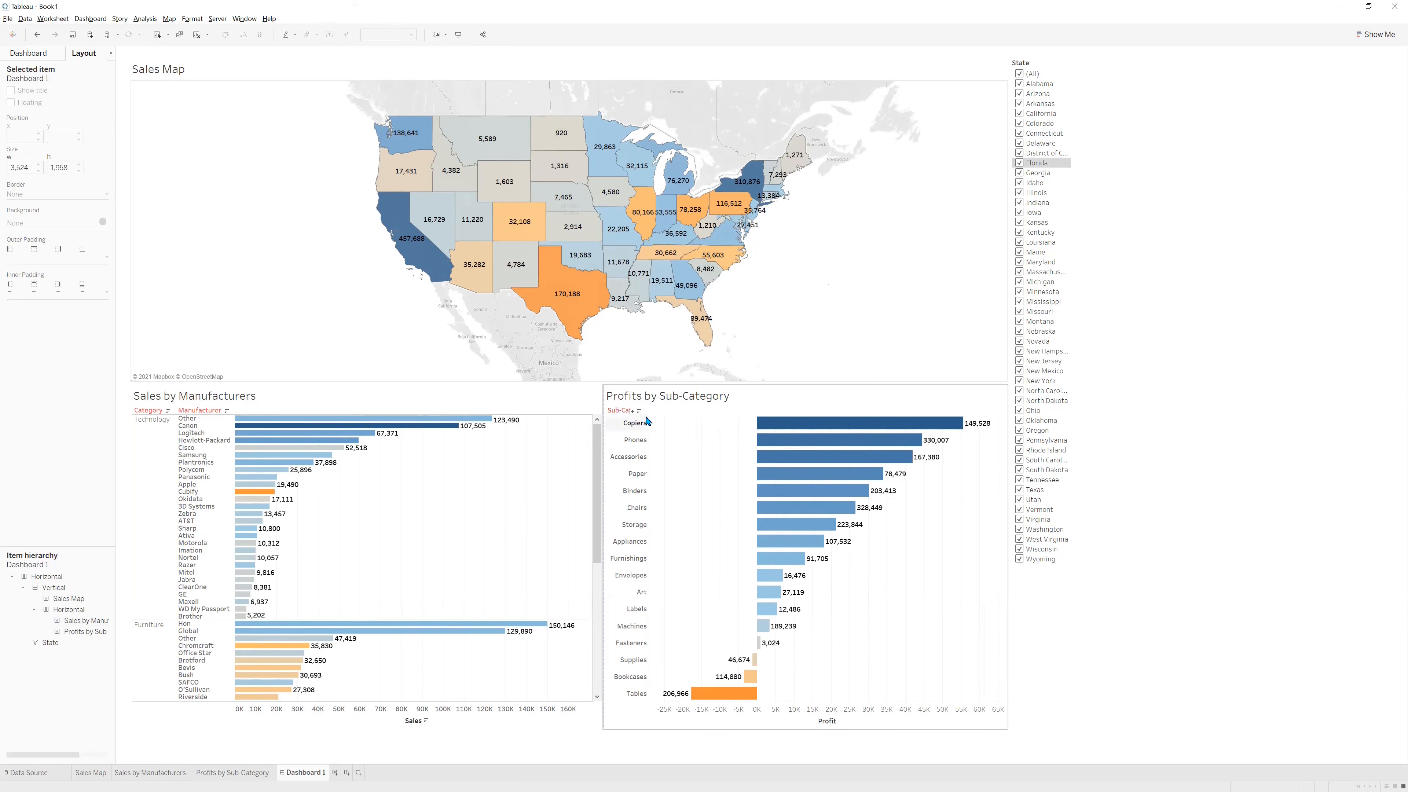
click(649, 423)
drag(652, 422, 664, 420)
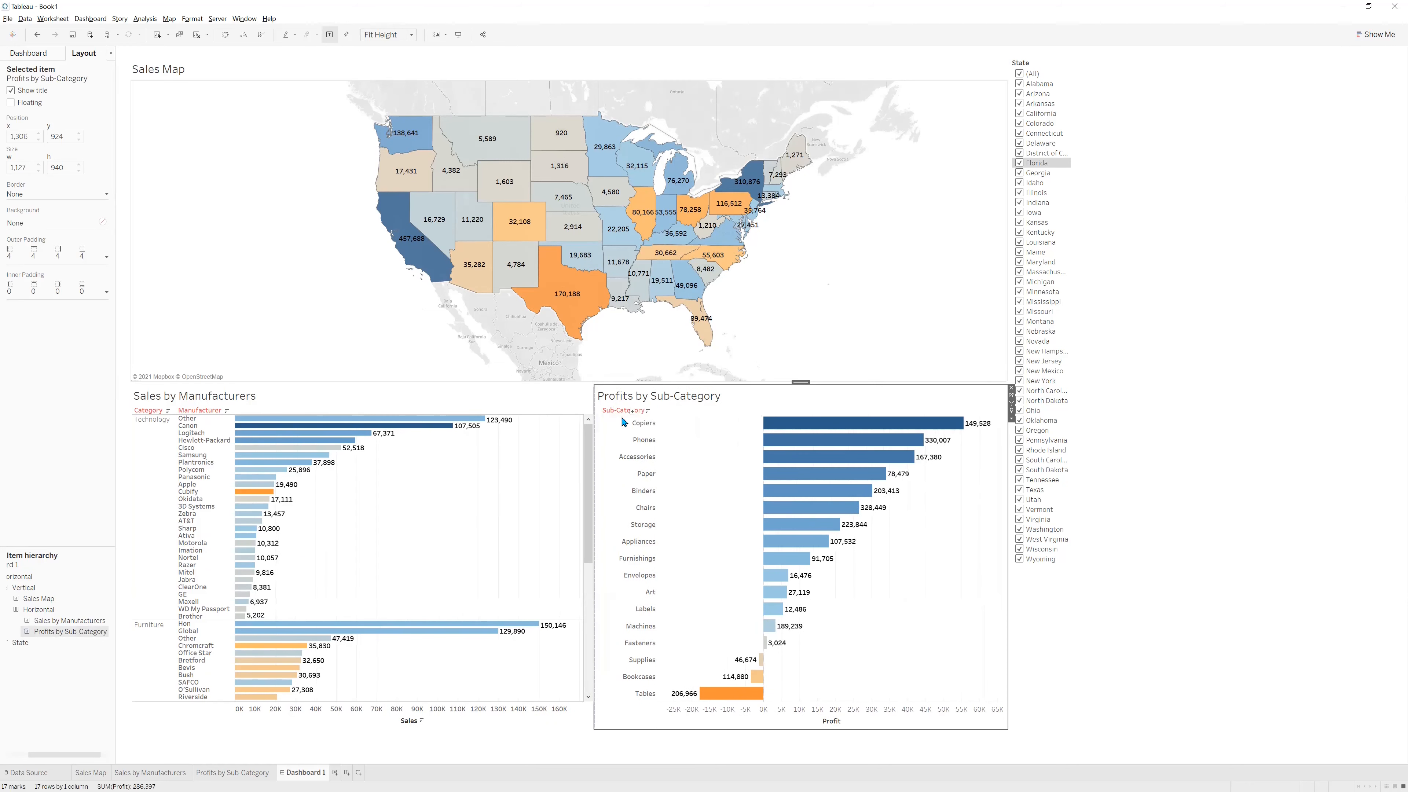
Apply the State filter to all worksheets using this data source.
click(1056, 402)
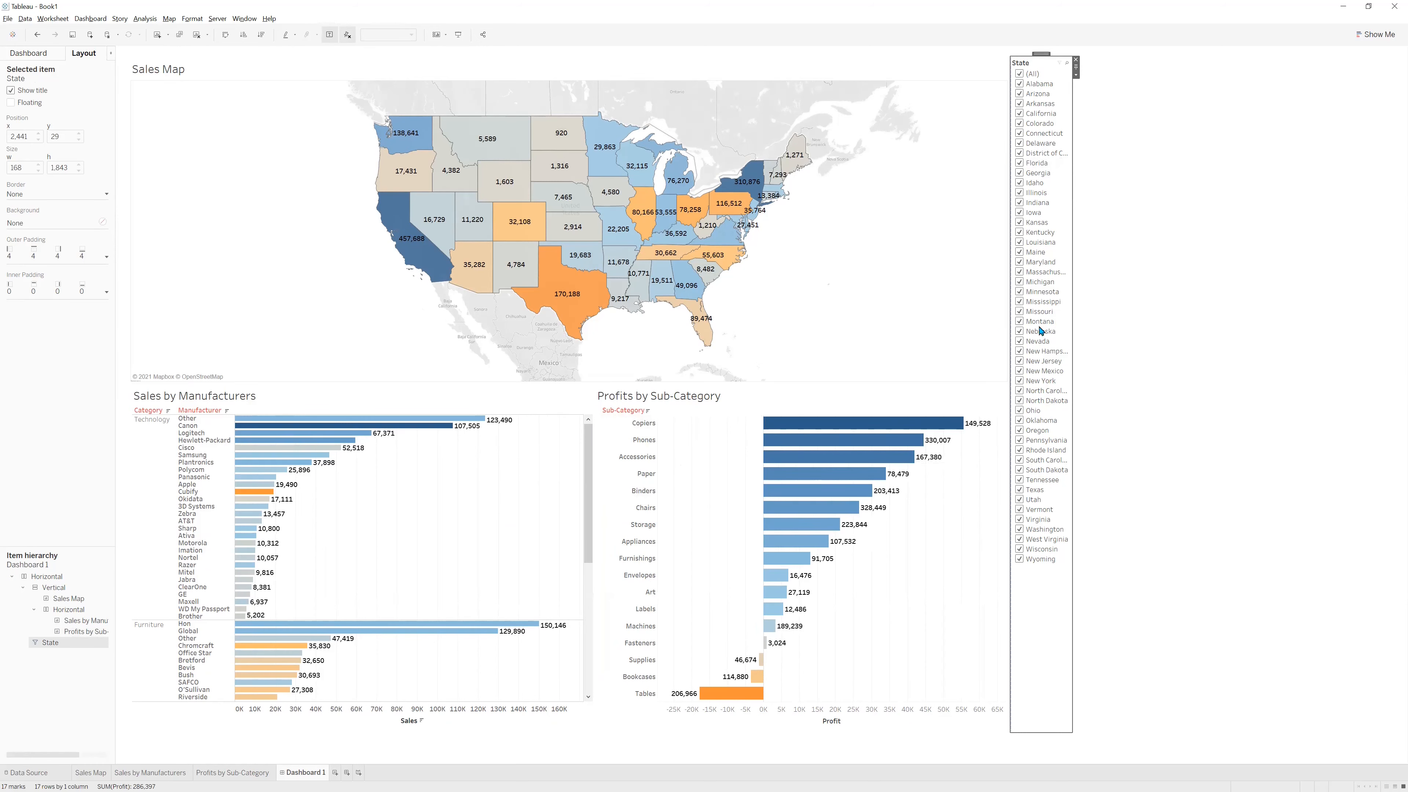
click(1076, 76)
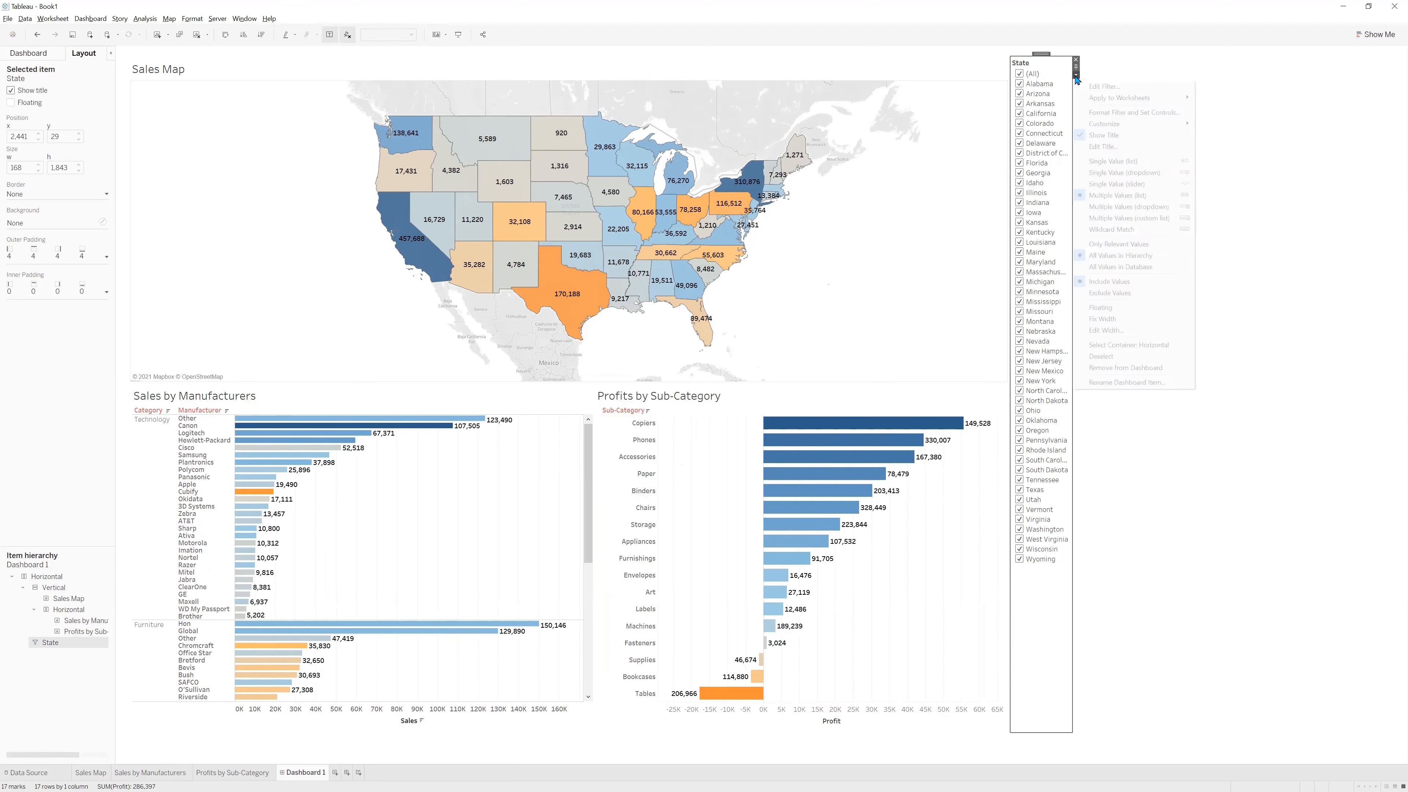
mouse_move(1094, 101)
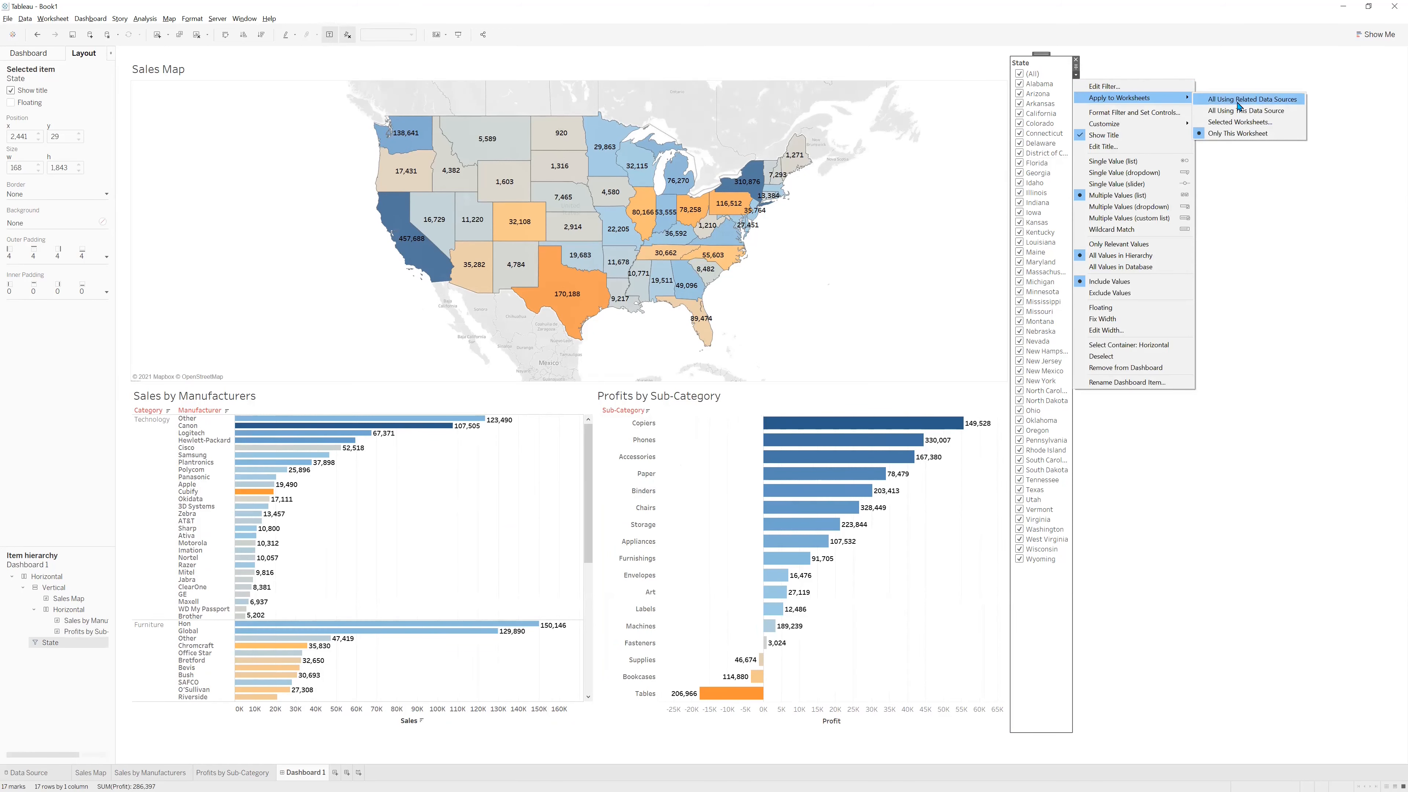
click(1267, 108)
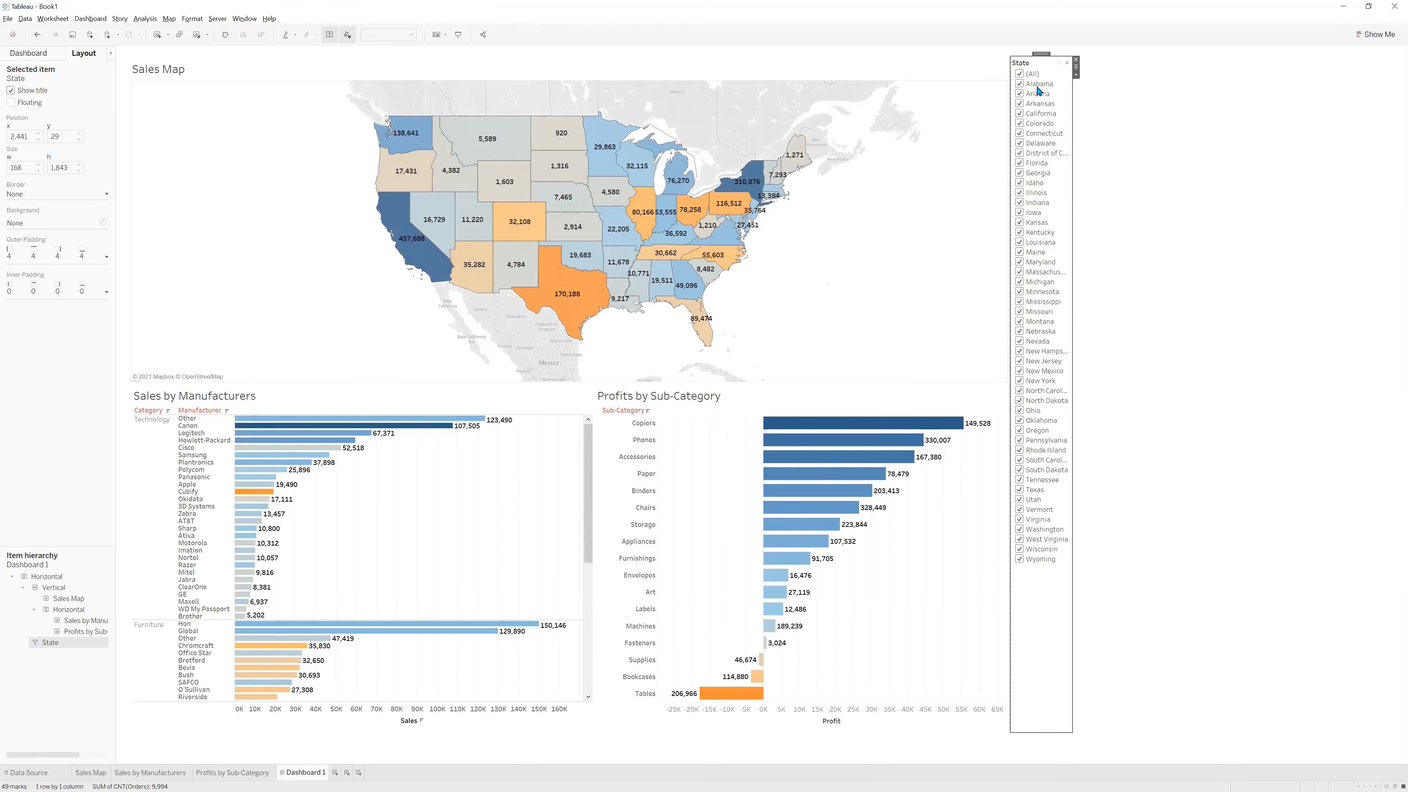
Test the shared State filter on all charts by excluding Alabama and one more state, and include all states again.
click(1020, 84)
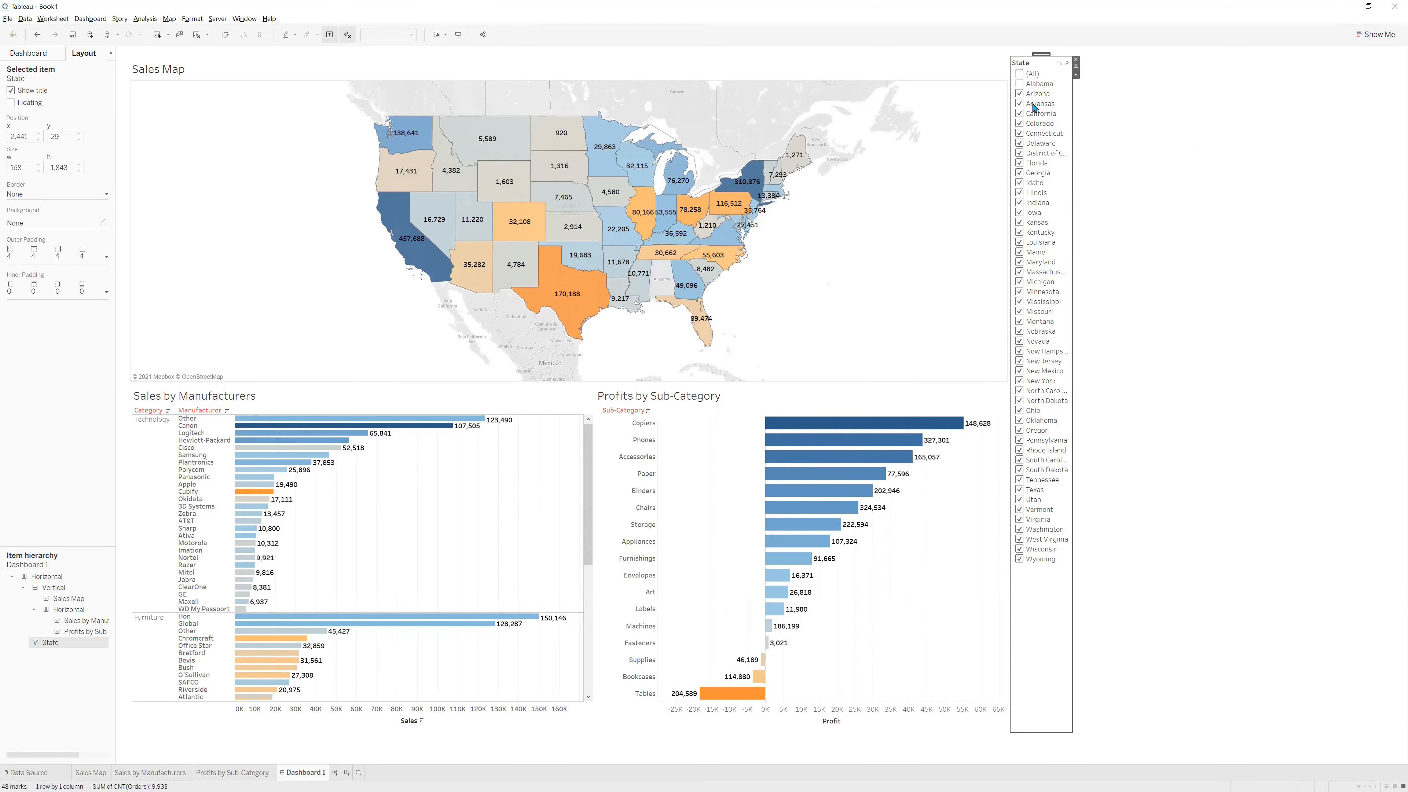
click(1020, 133)
click(1021, 75)
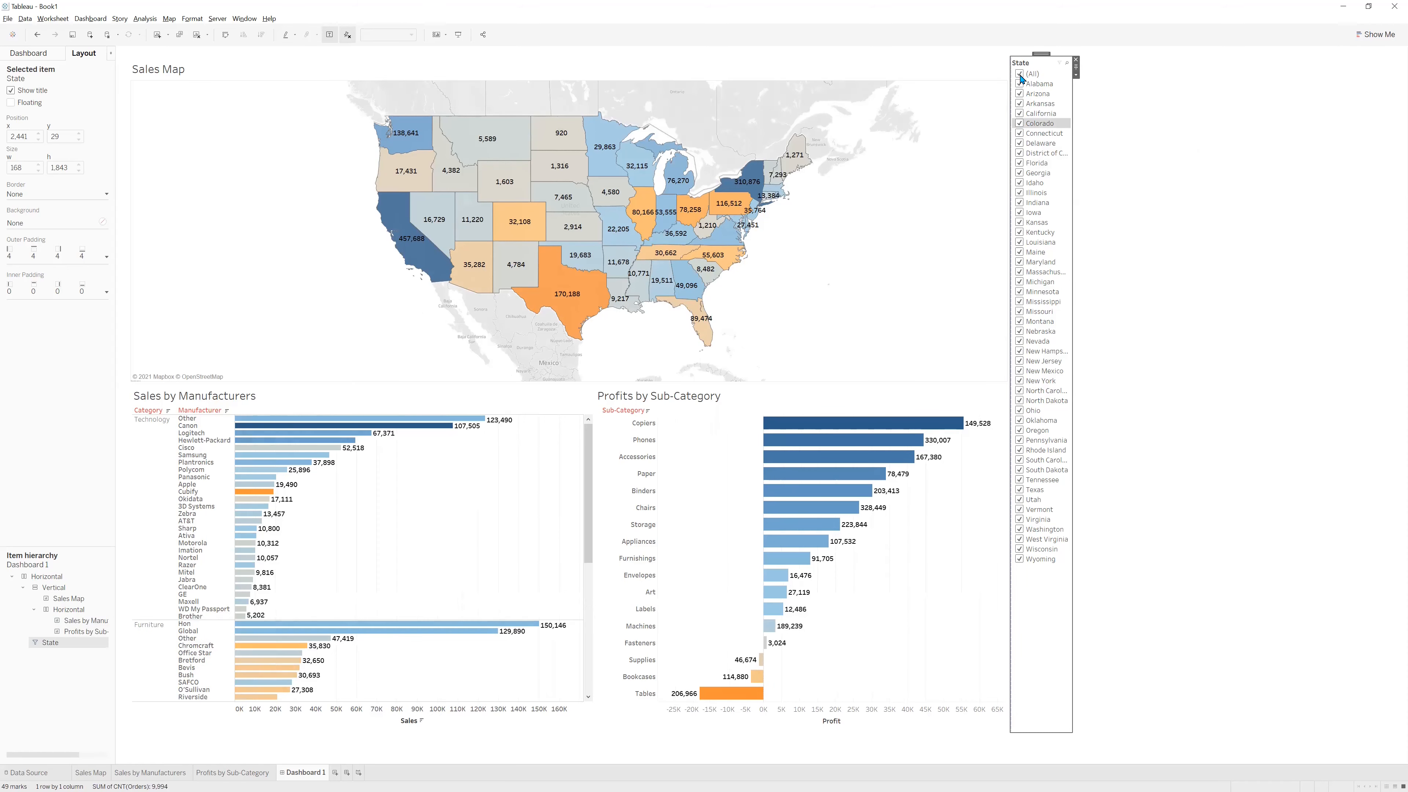
Clear all states in the filter and view the dashboard for Texas alone and for California alone.
click(1021, 74)
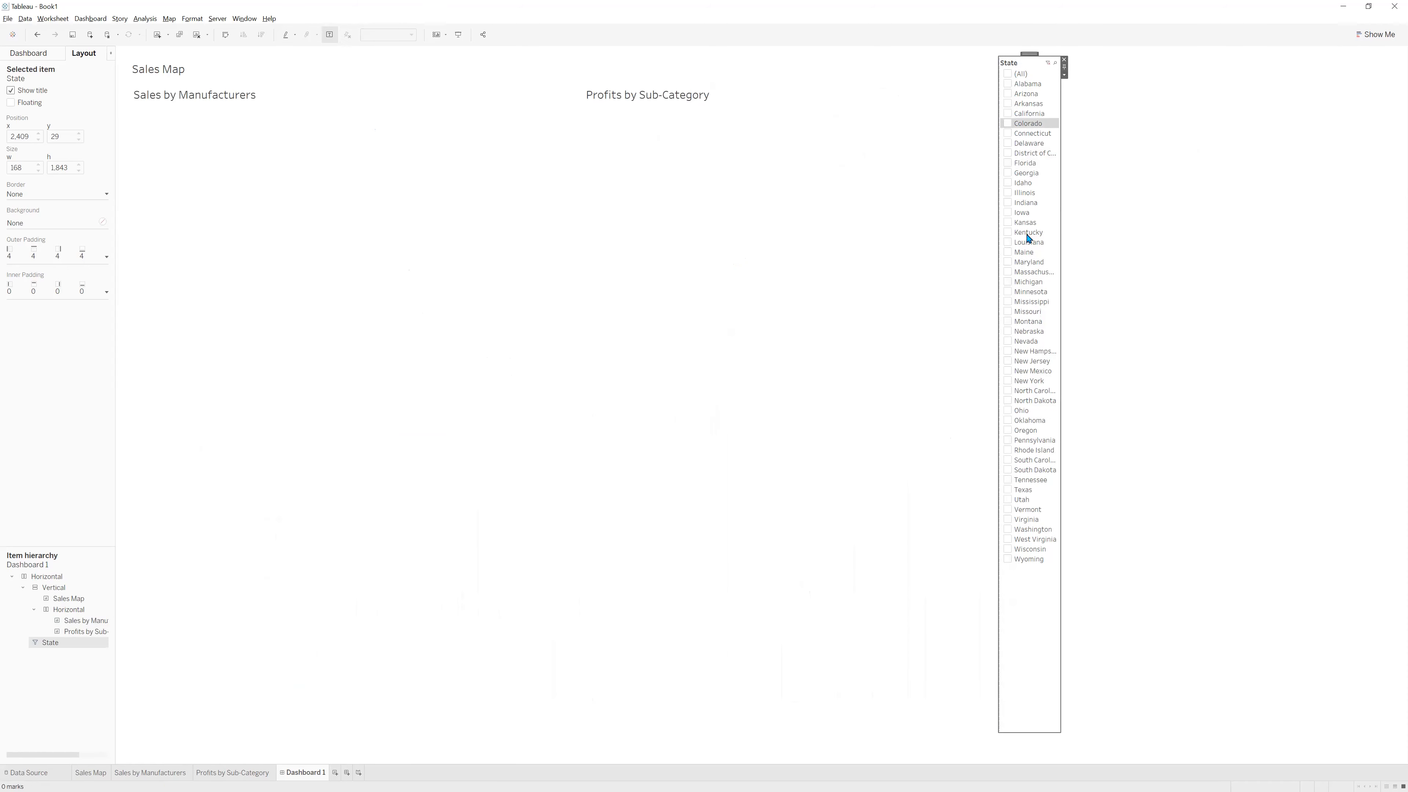
click(1008, 490)
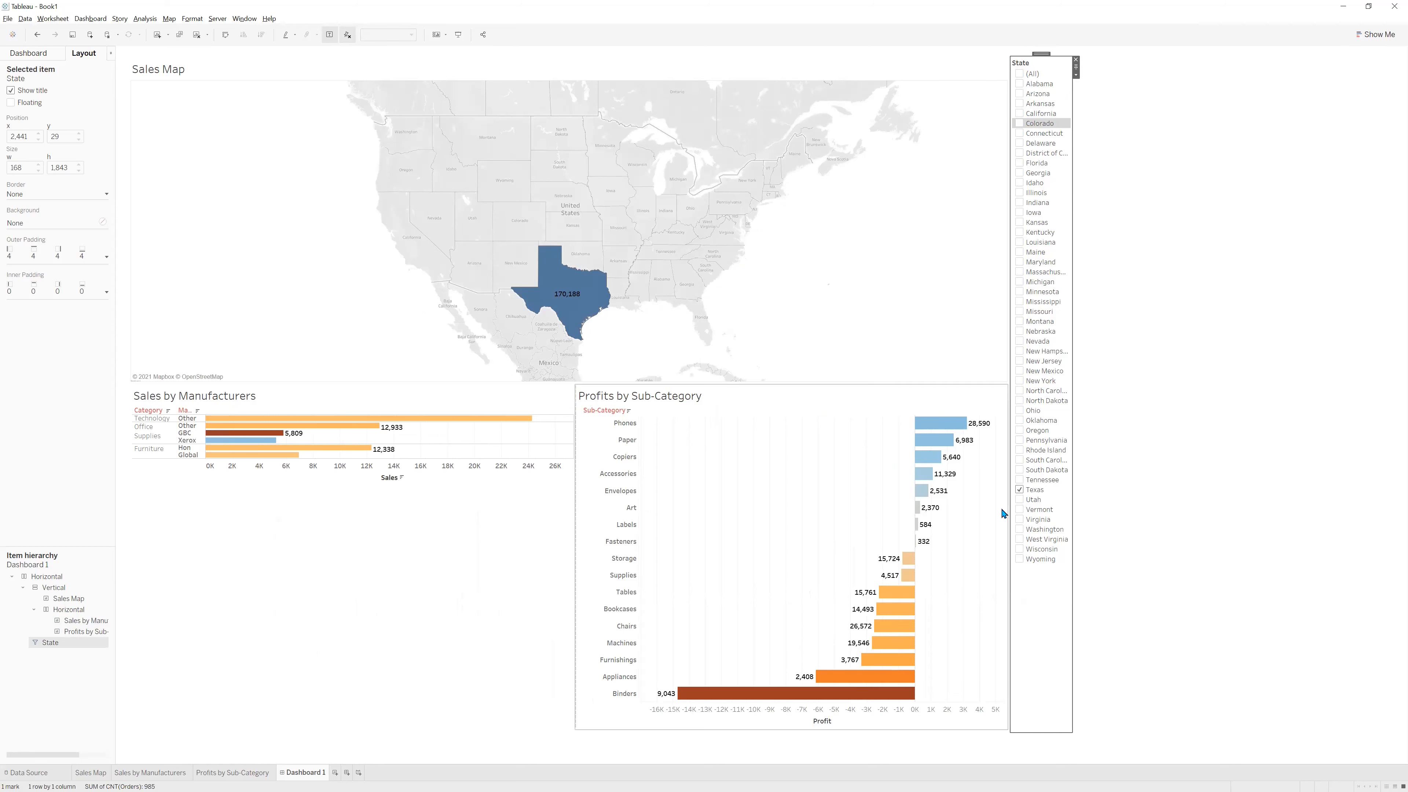
click(1025, 490)
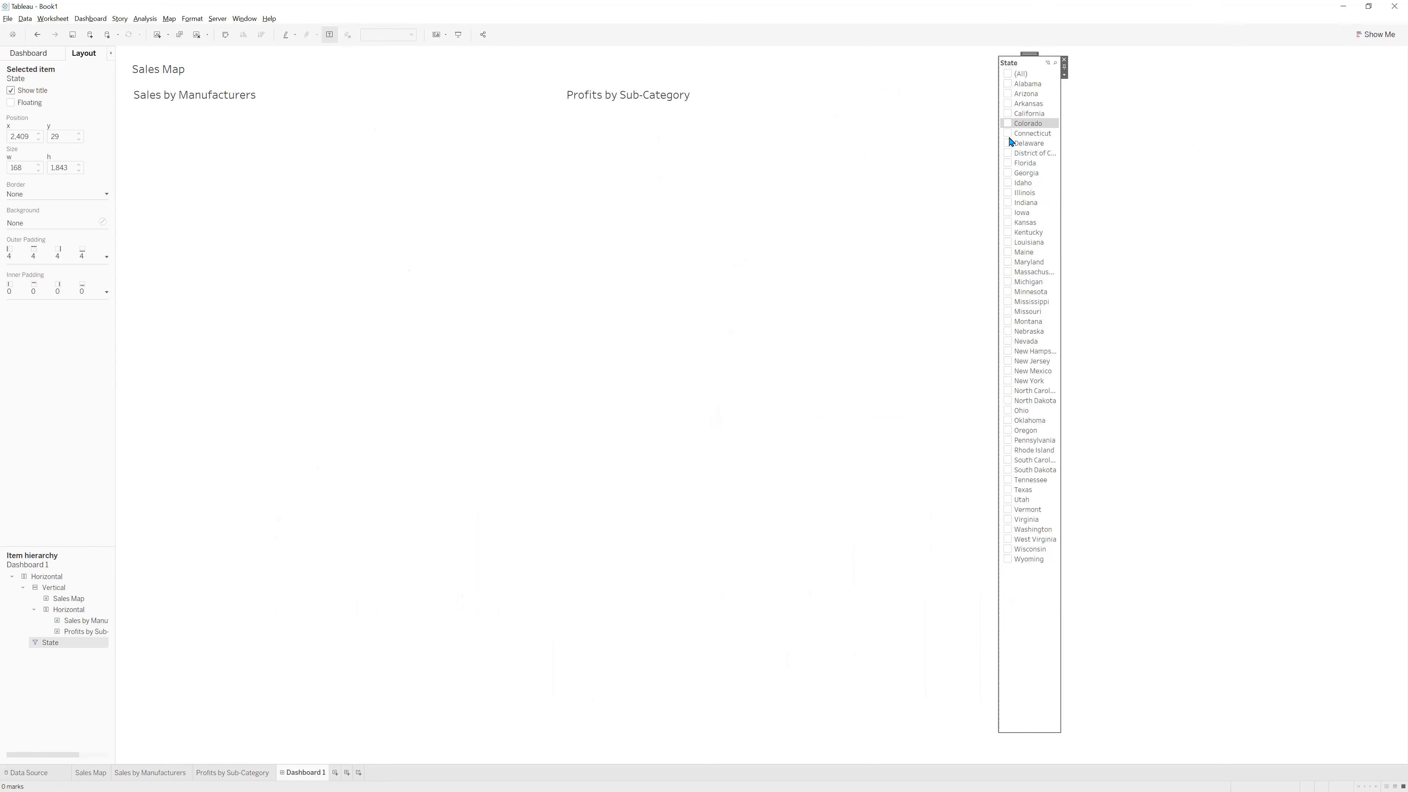
click(1008, 115)
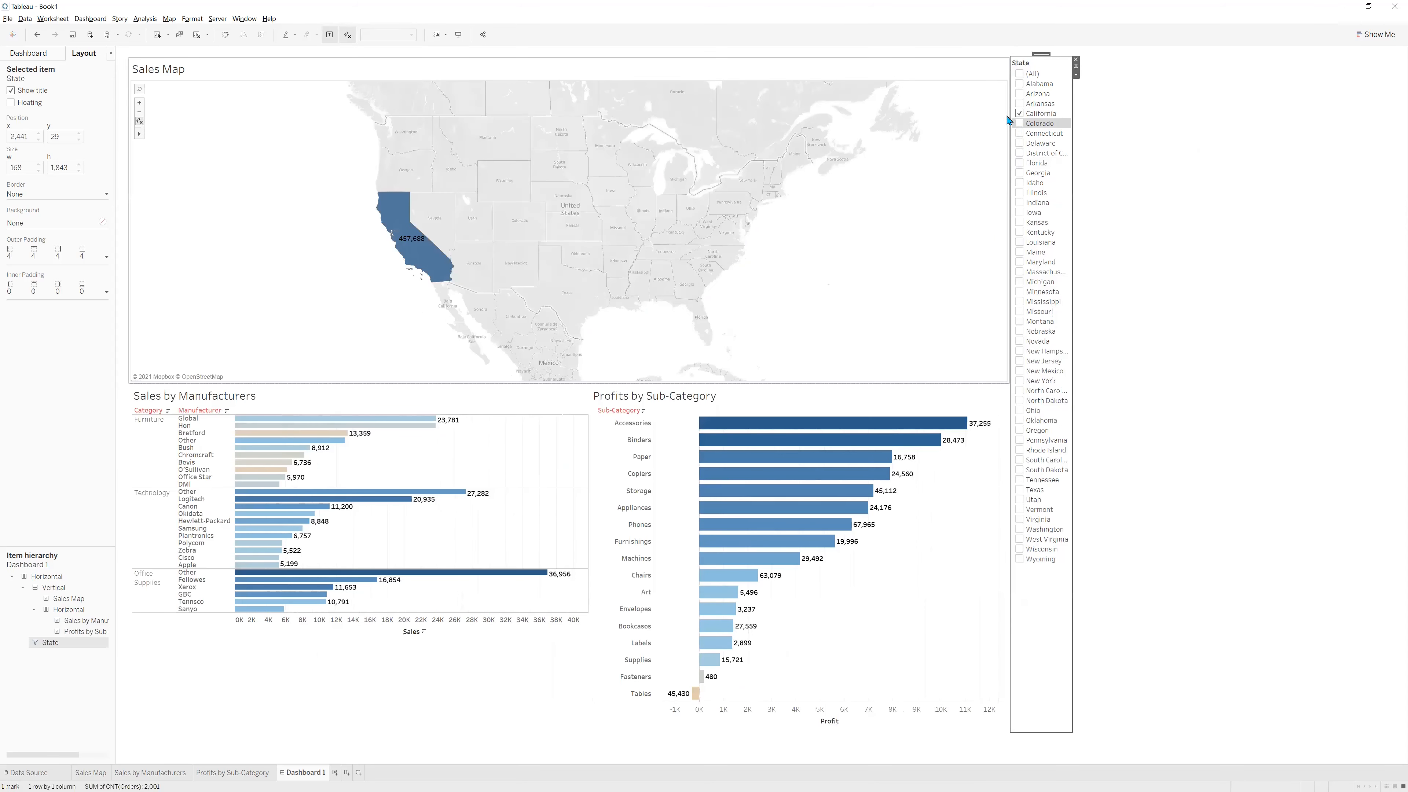
click(1020, 114)
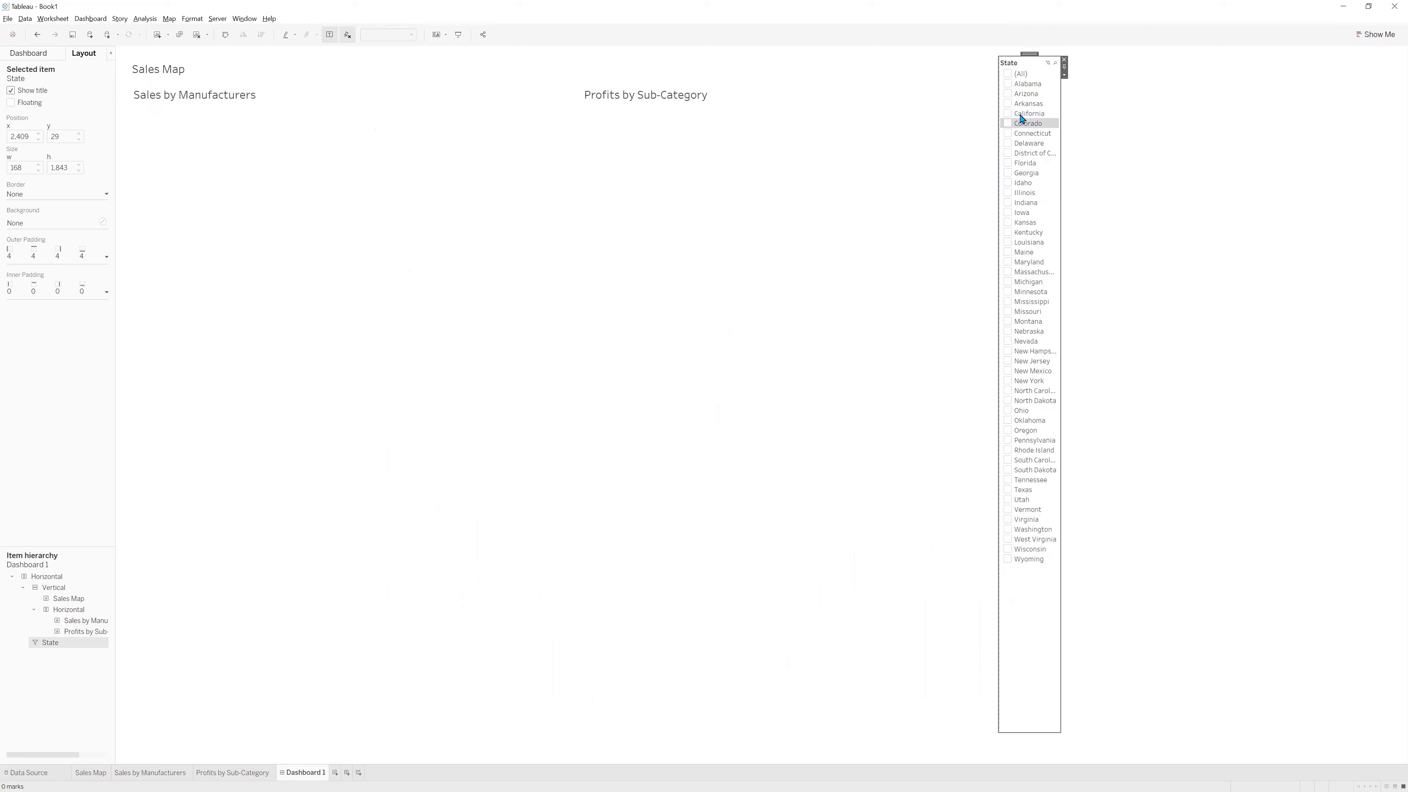
Show the Apply button on the State filter, select all states and apply the selection.
click(1064, 74)
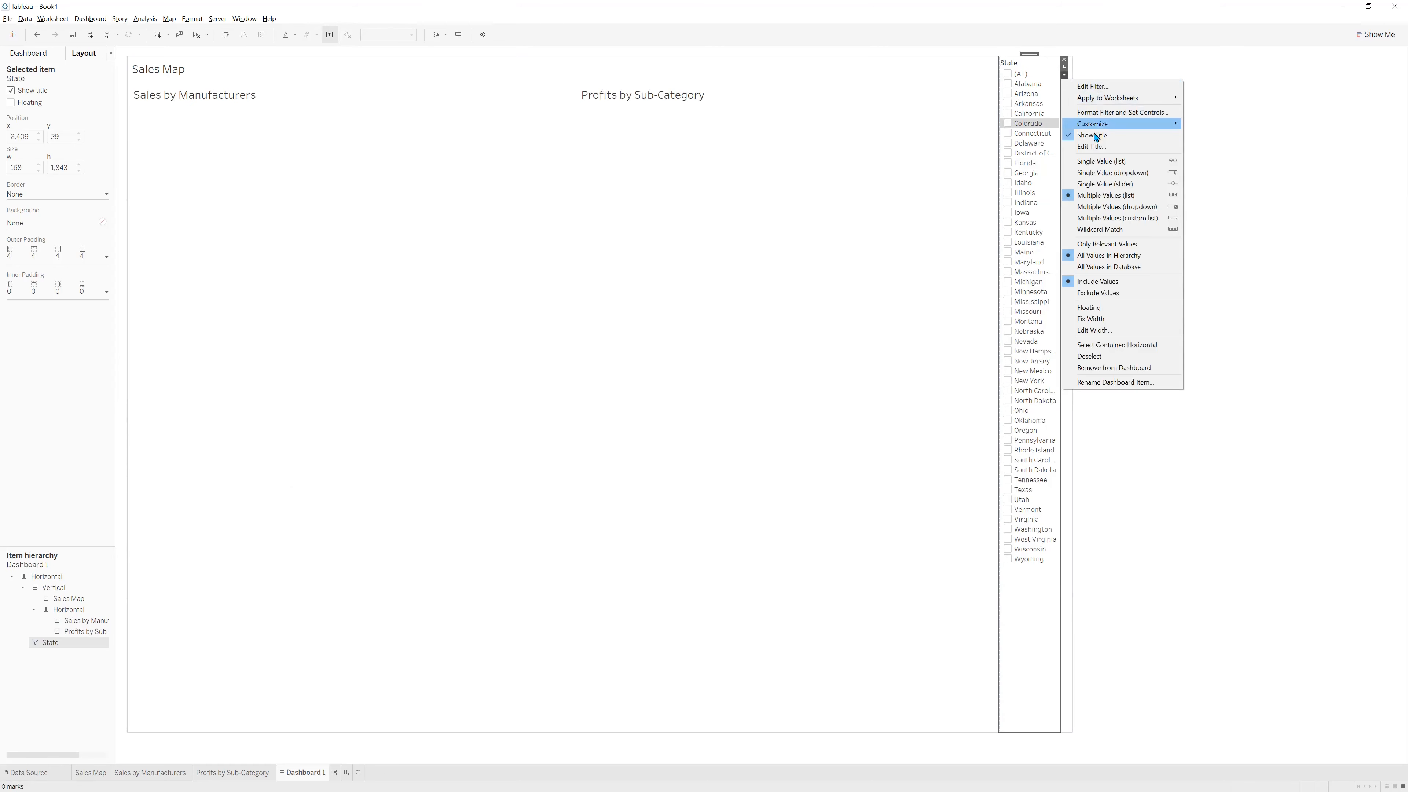
mouse_move(1103, 126)
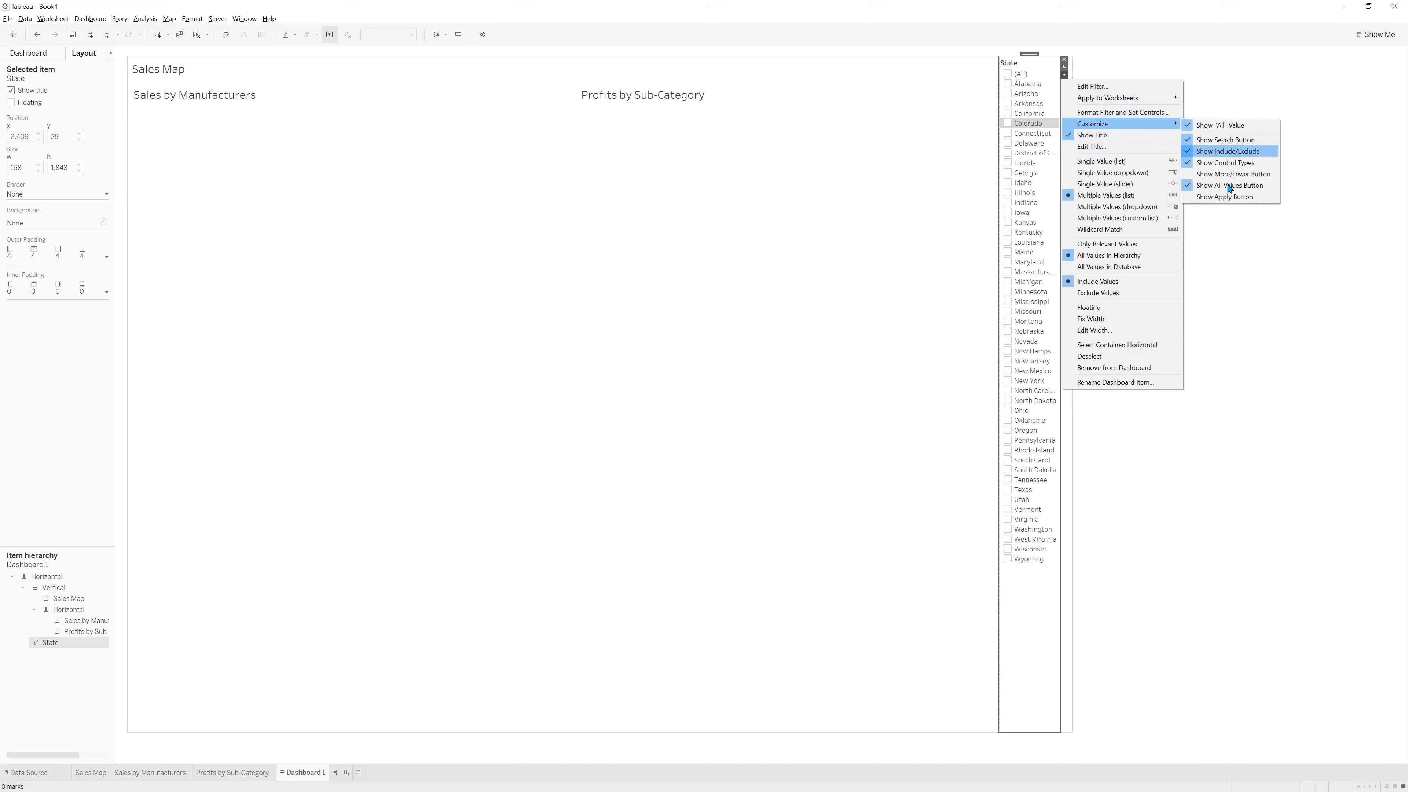
click(1224, 196)
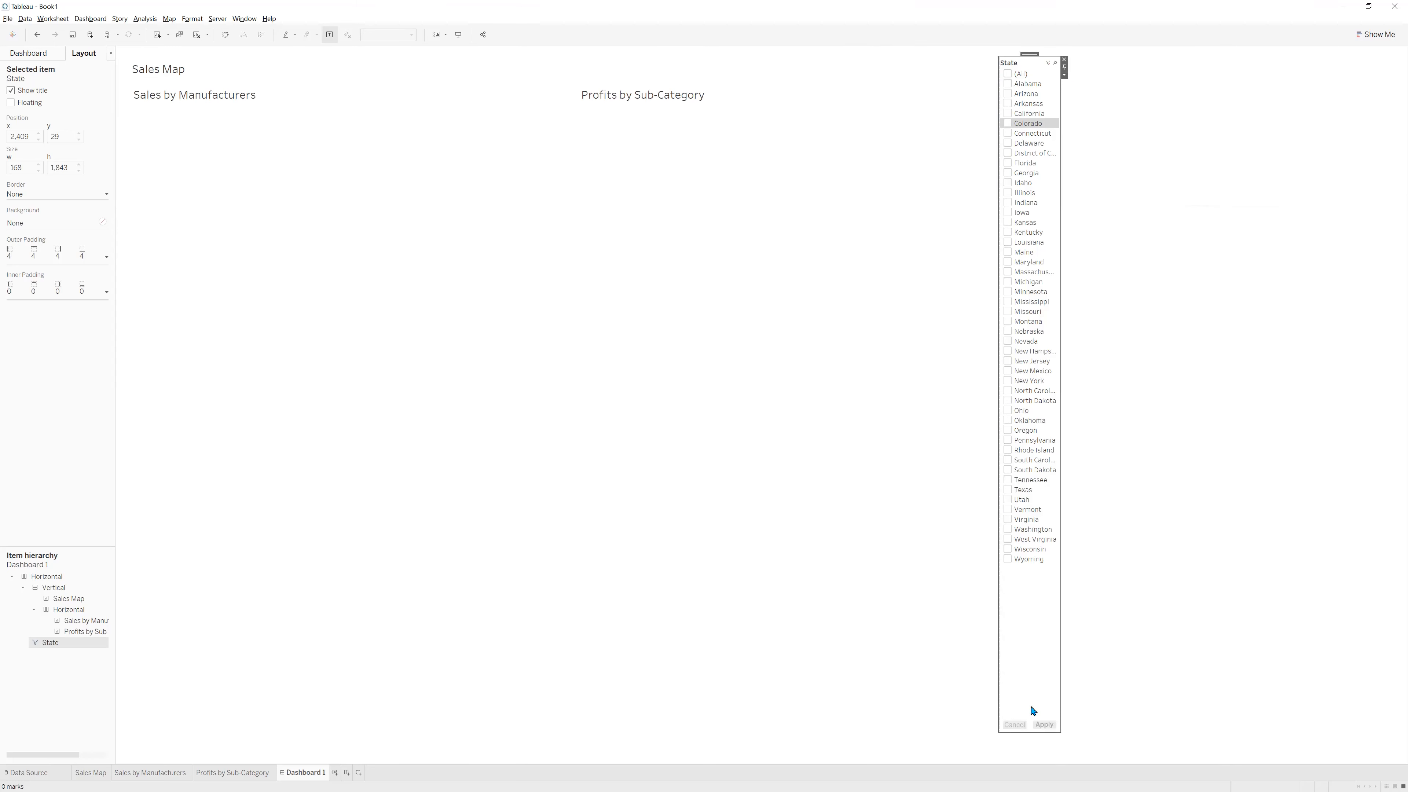
click(1009, 75)
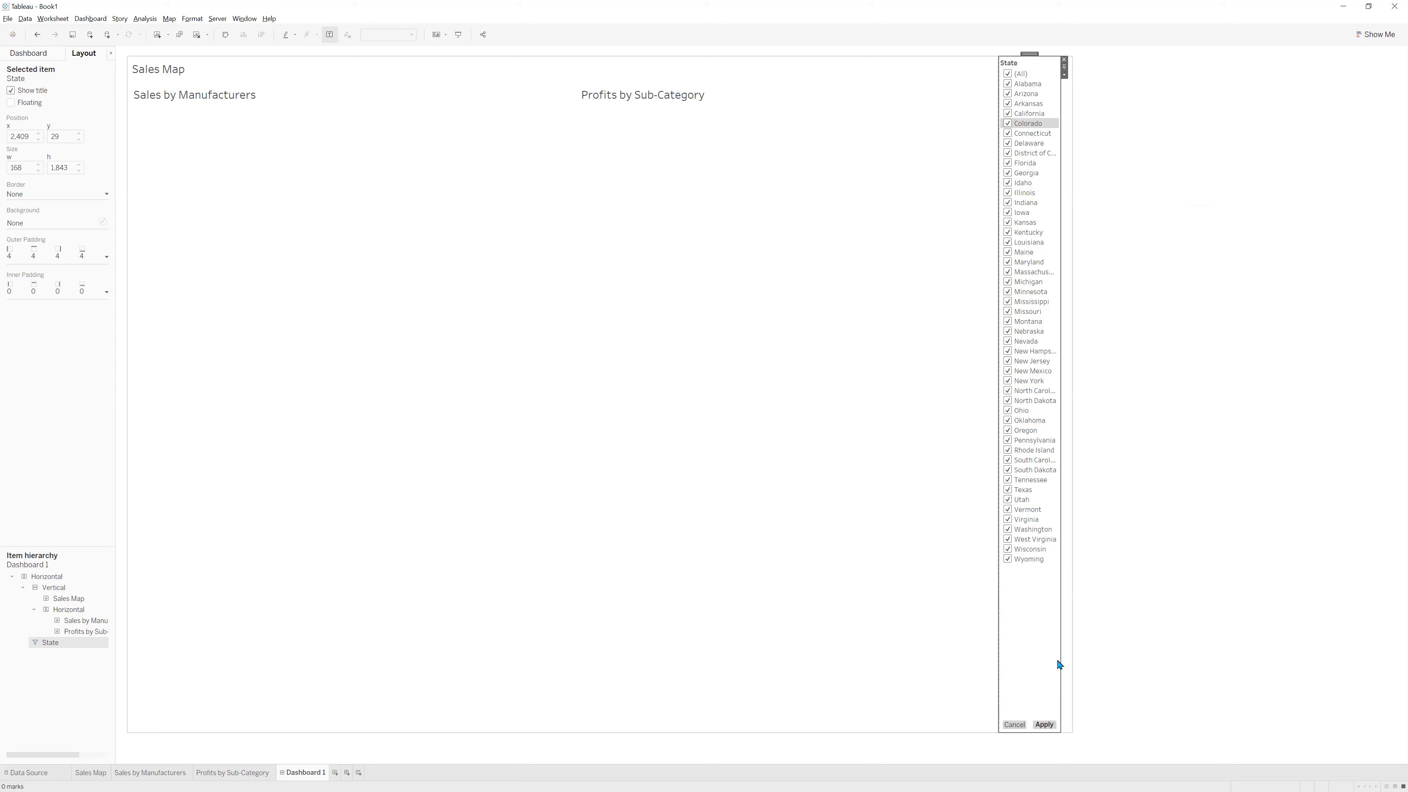
click(1049, 726)
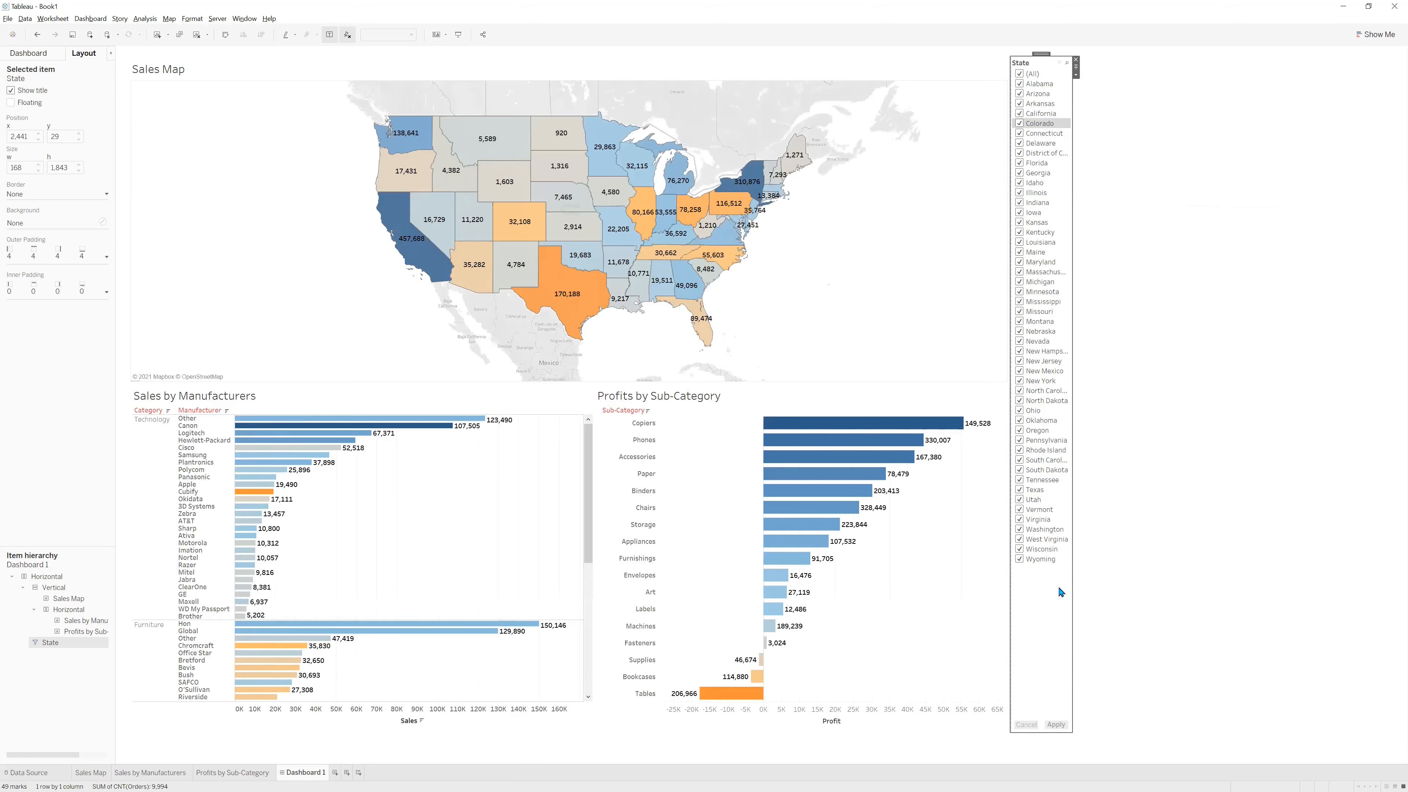
Remove the Apply button from the State filter on the dashboard.
click(1075, 76)
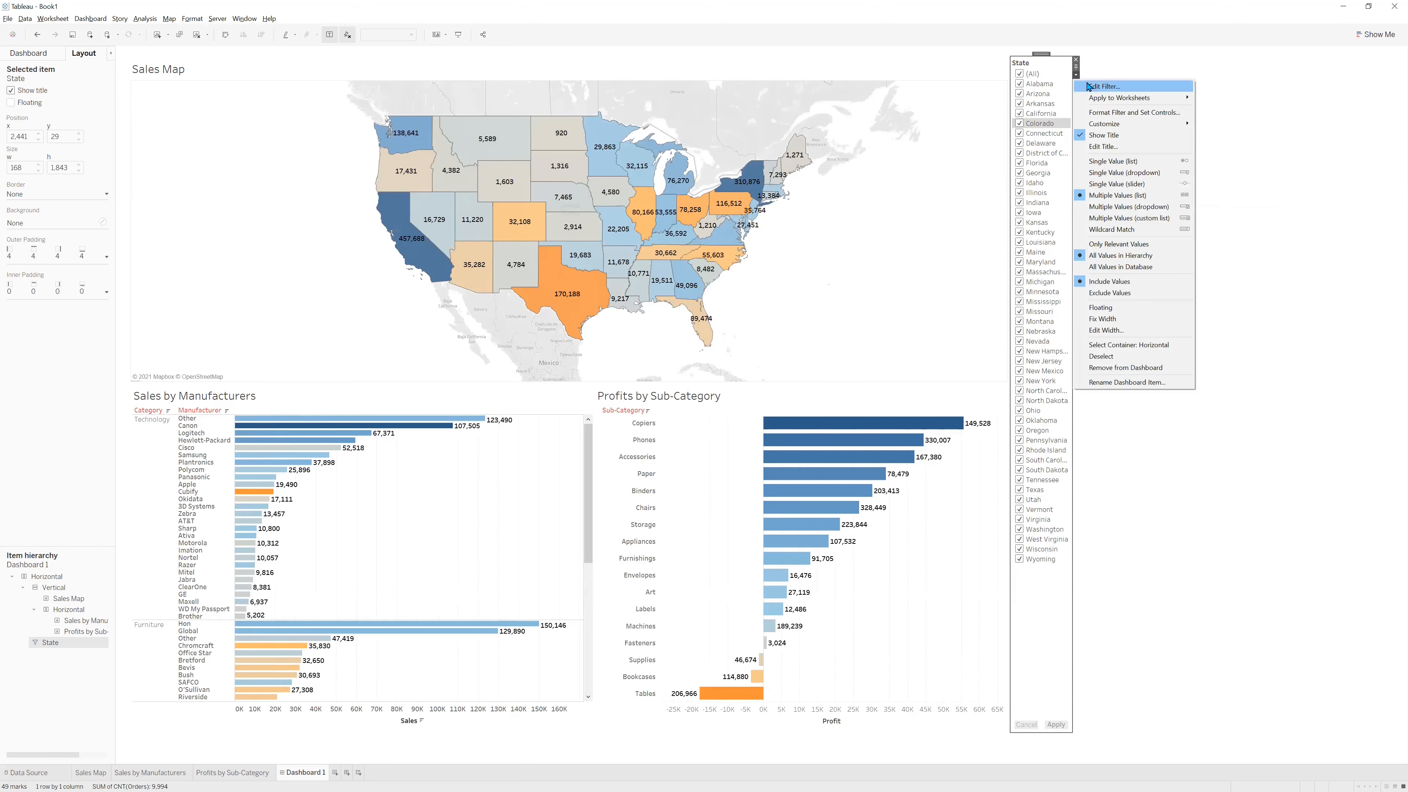
mouse_move(1116, 129)
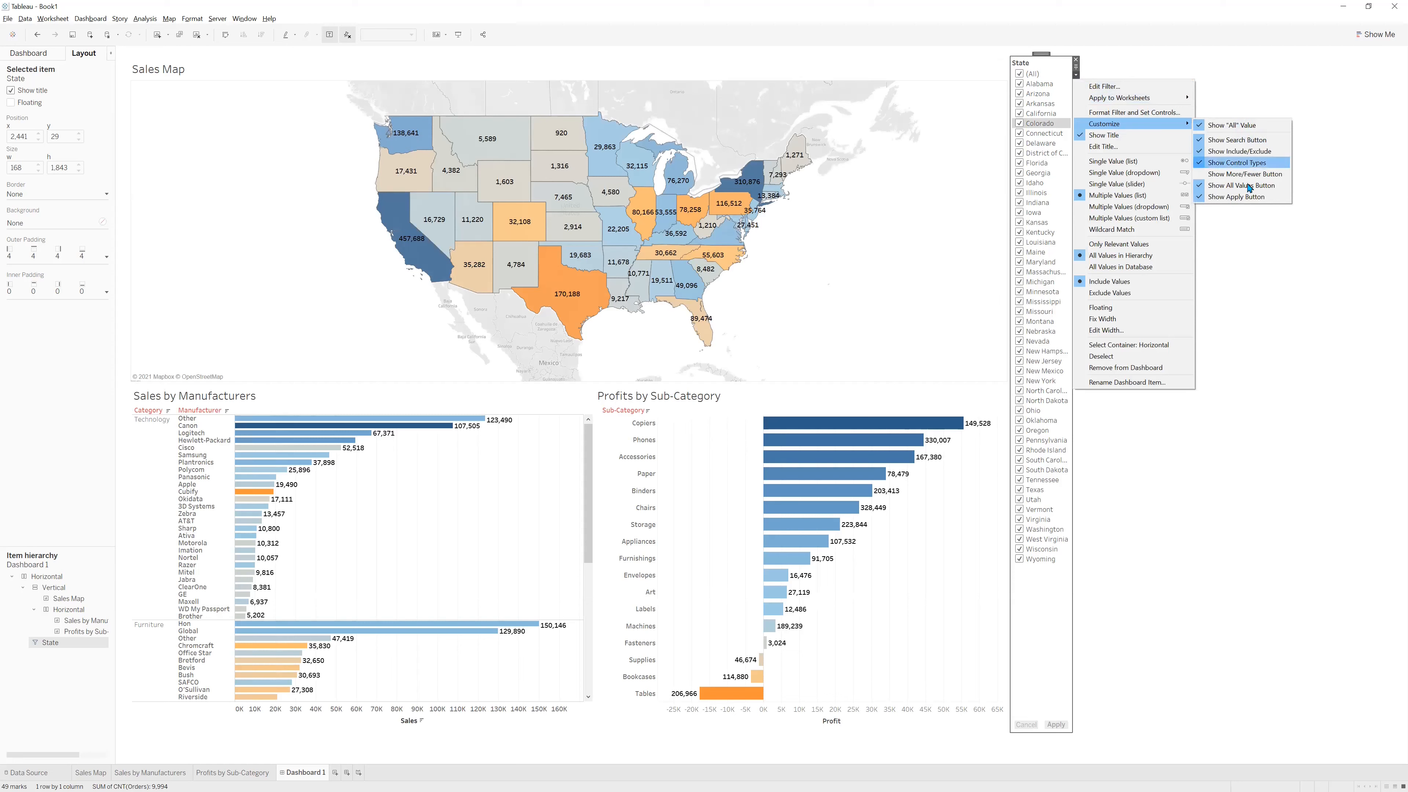
click(1244, 196)
click(1125, 283)
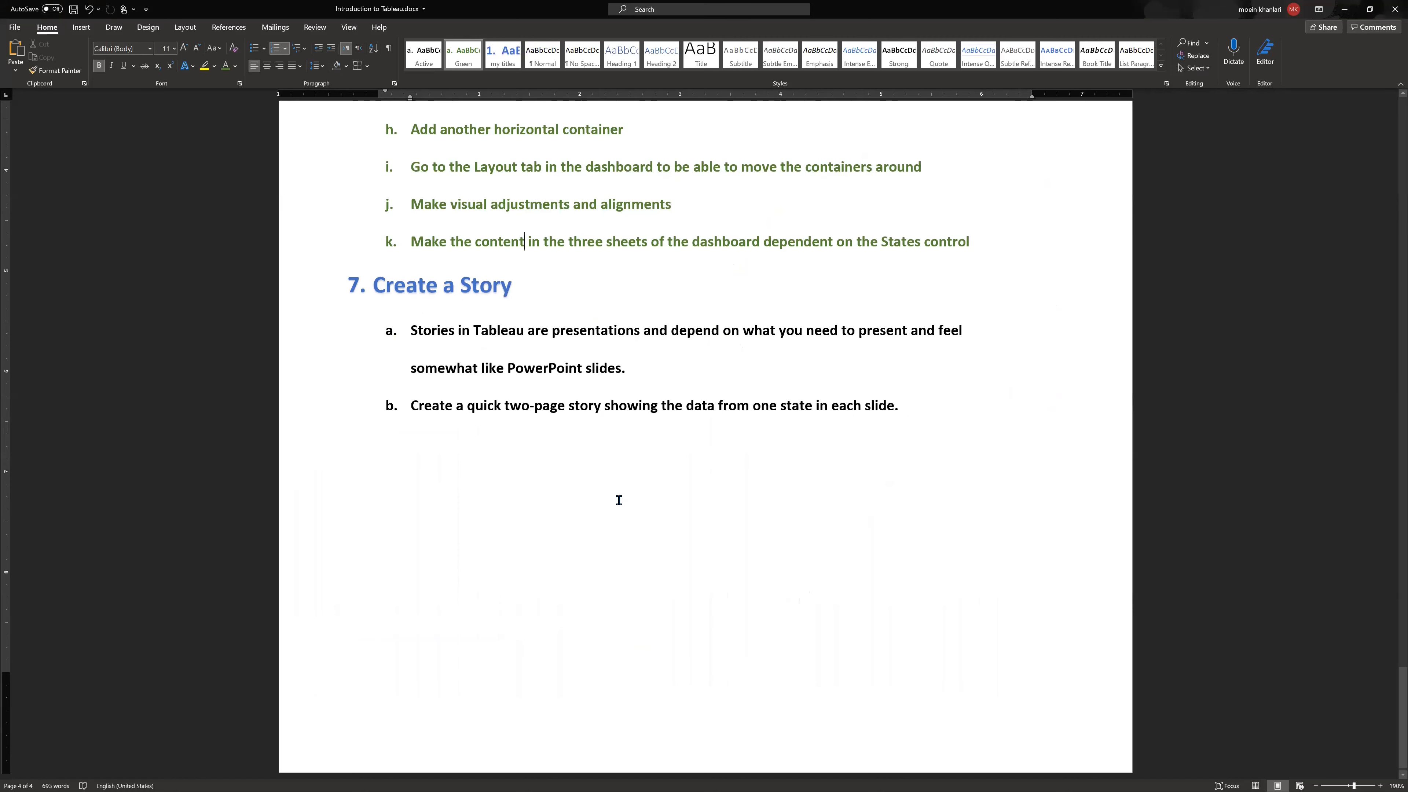
Switch back to Tableau and review the Sales Map, Sales by Manufacturers and Profits by Sub-Category worksheets and Dashboard 1.
key(alt+Tab)
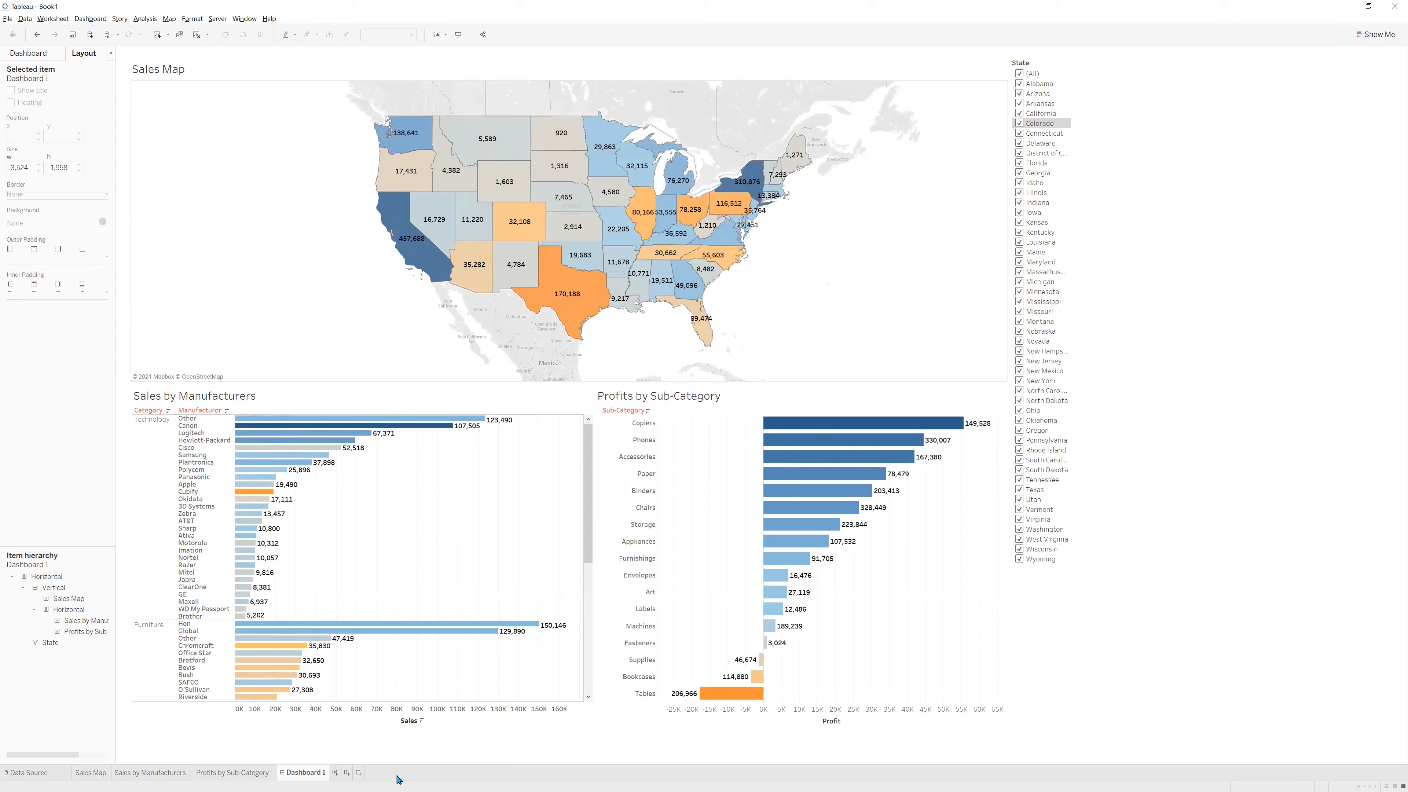
click(86, 773)
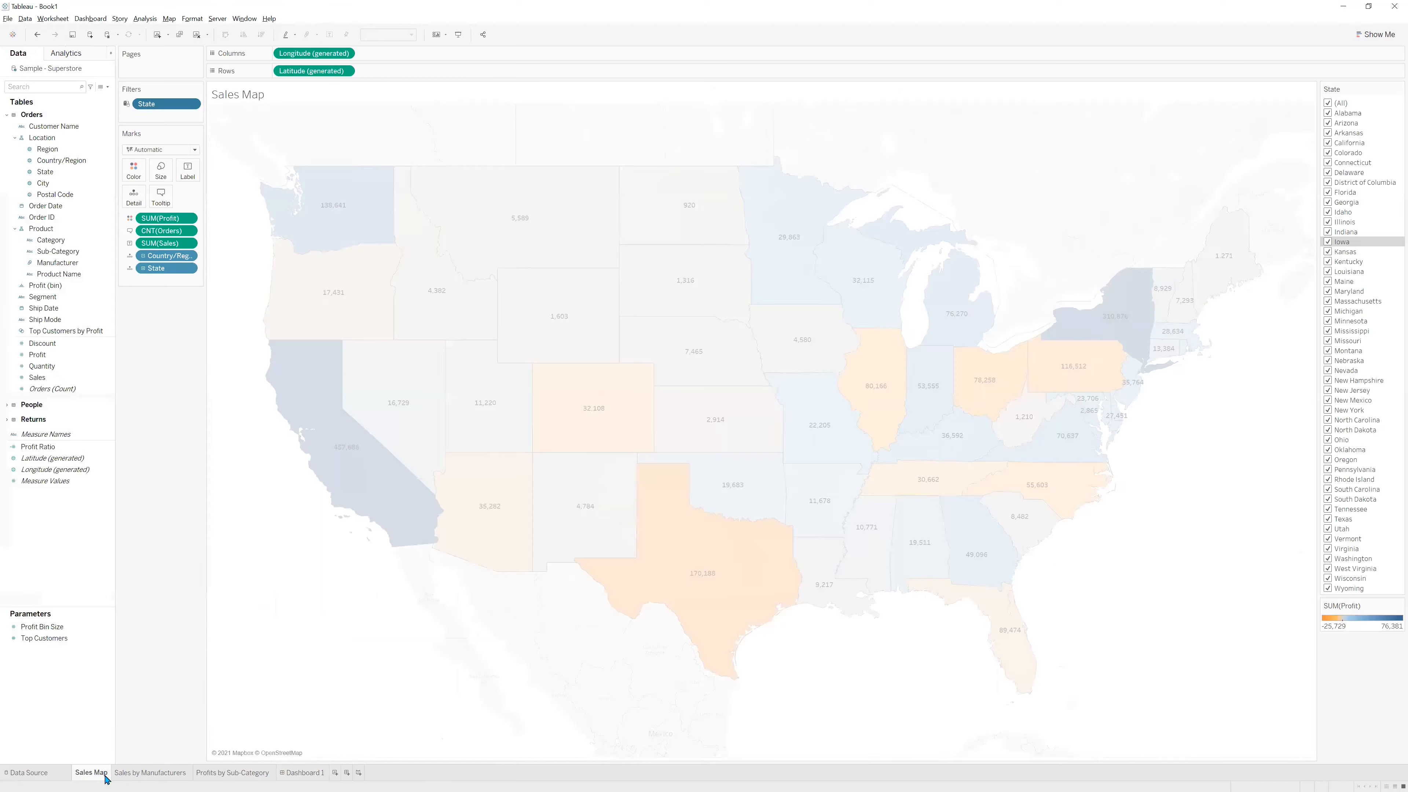
click(150, 774)
click(255, 773)
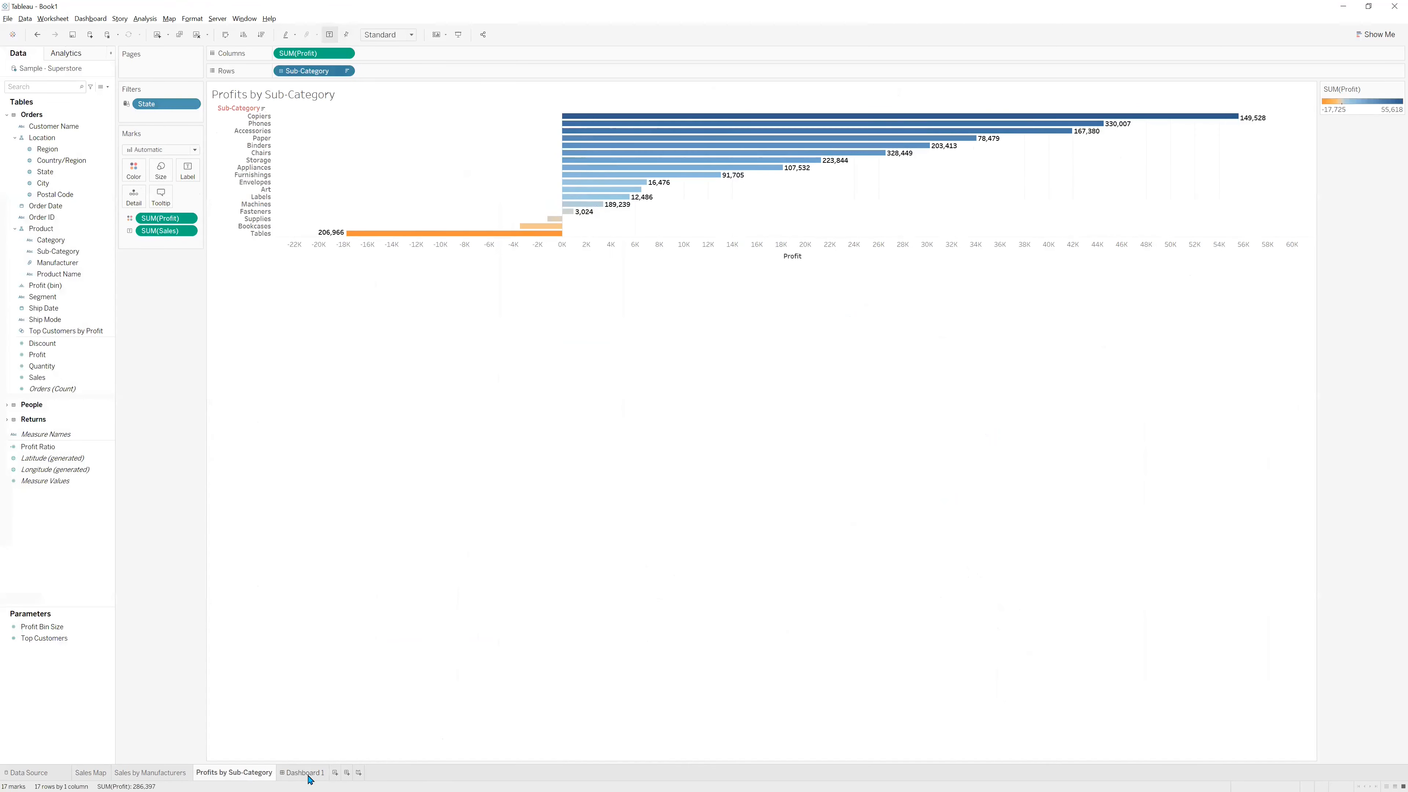
click(307, 773)
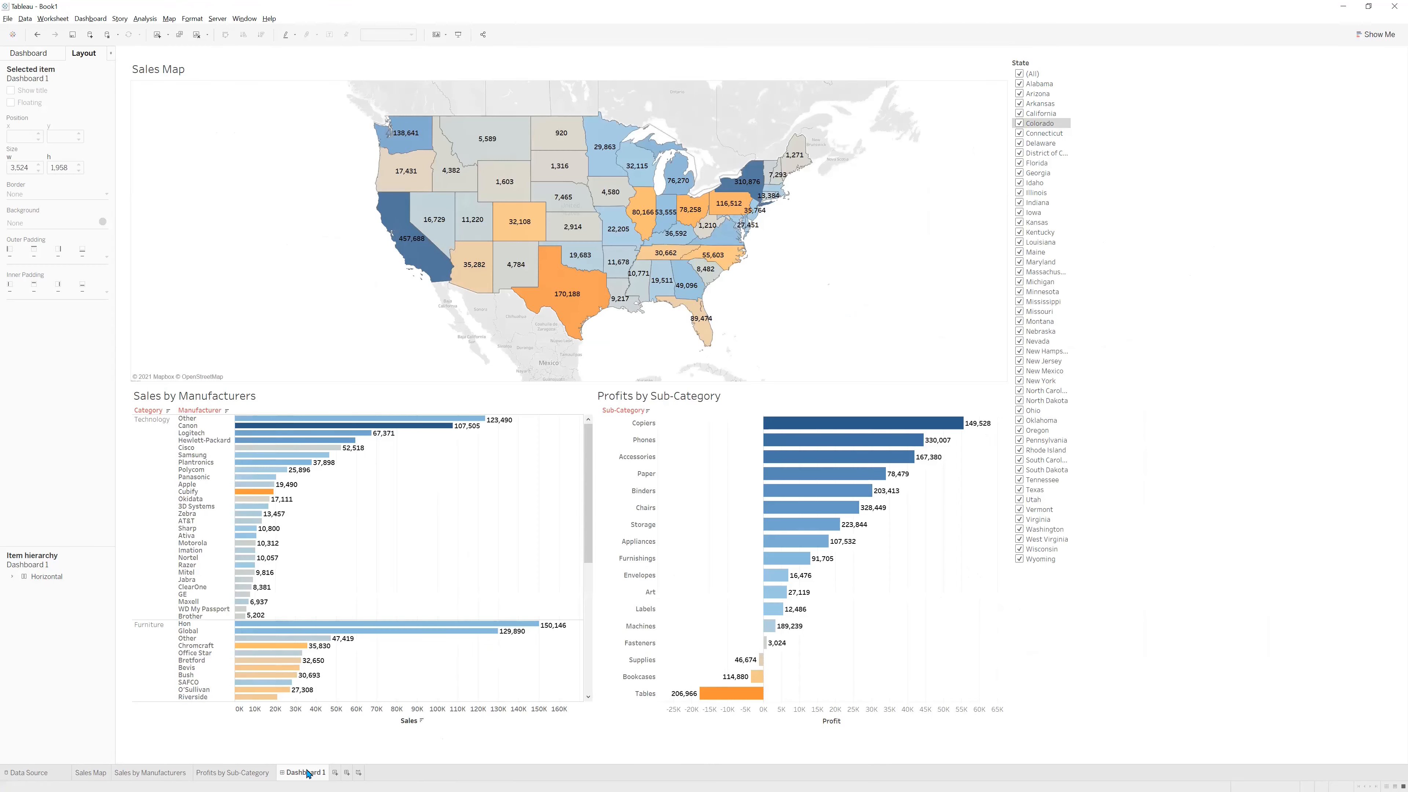
Create a new story with the Sales Map as its first story point and frame the map on the contiguous United States.
click(359, 773)
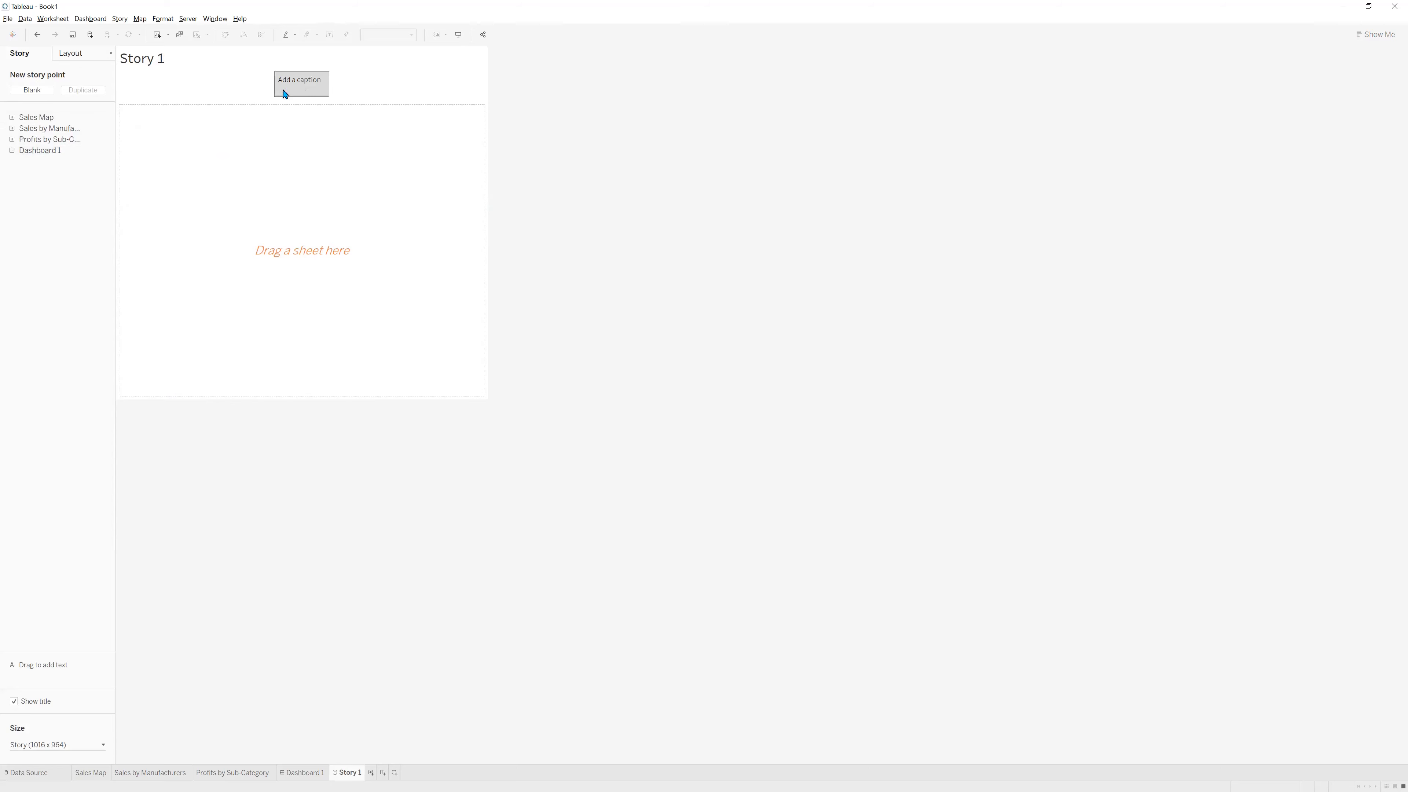
double_click(29, 122)
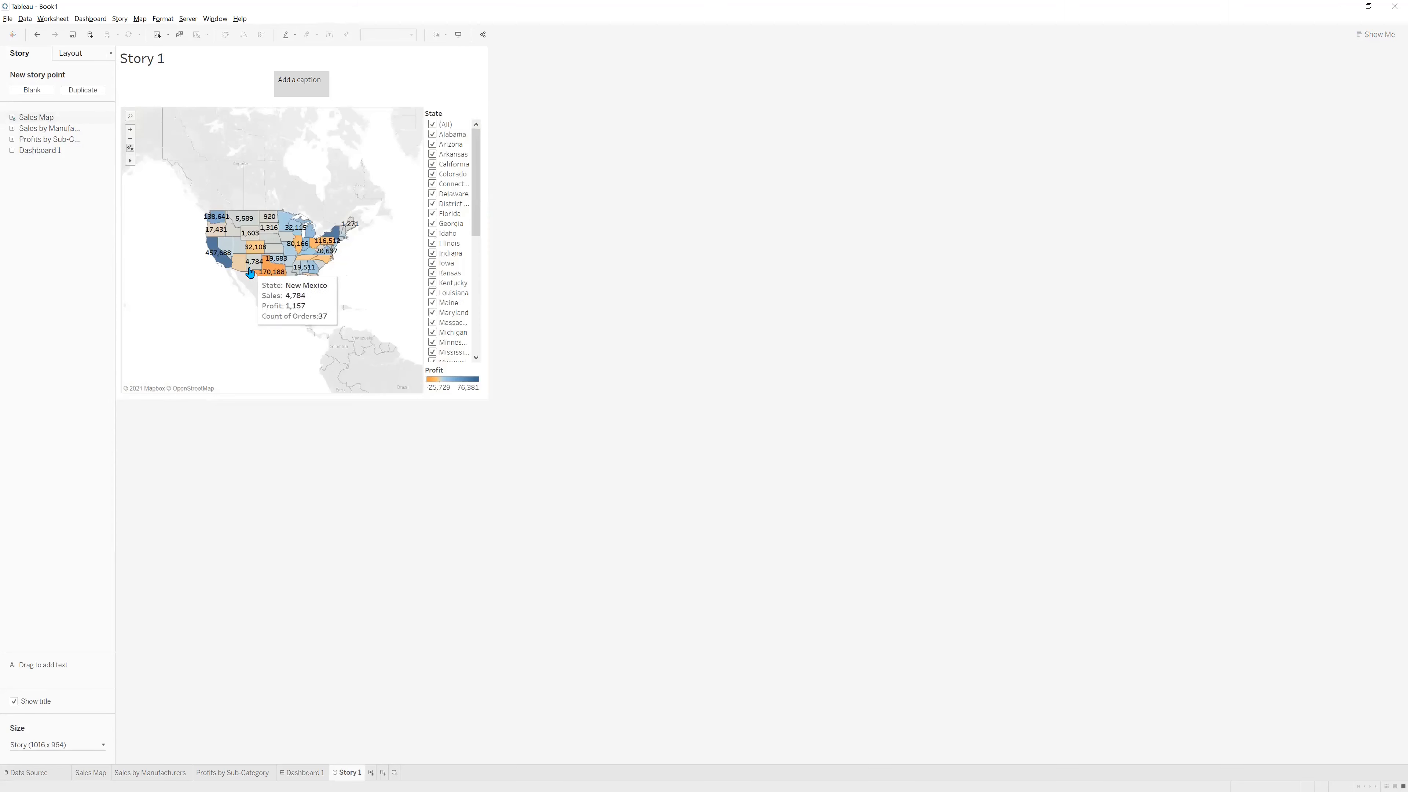
scroll(280, 294, up, 3)
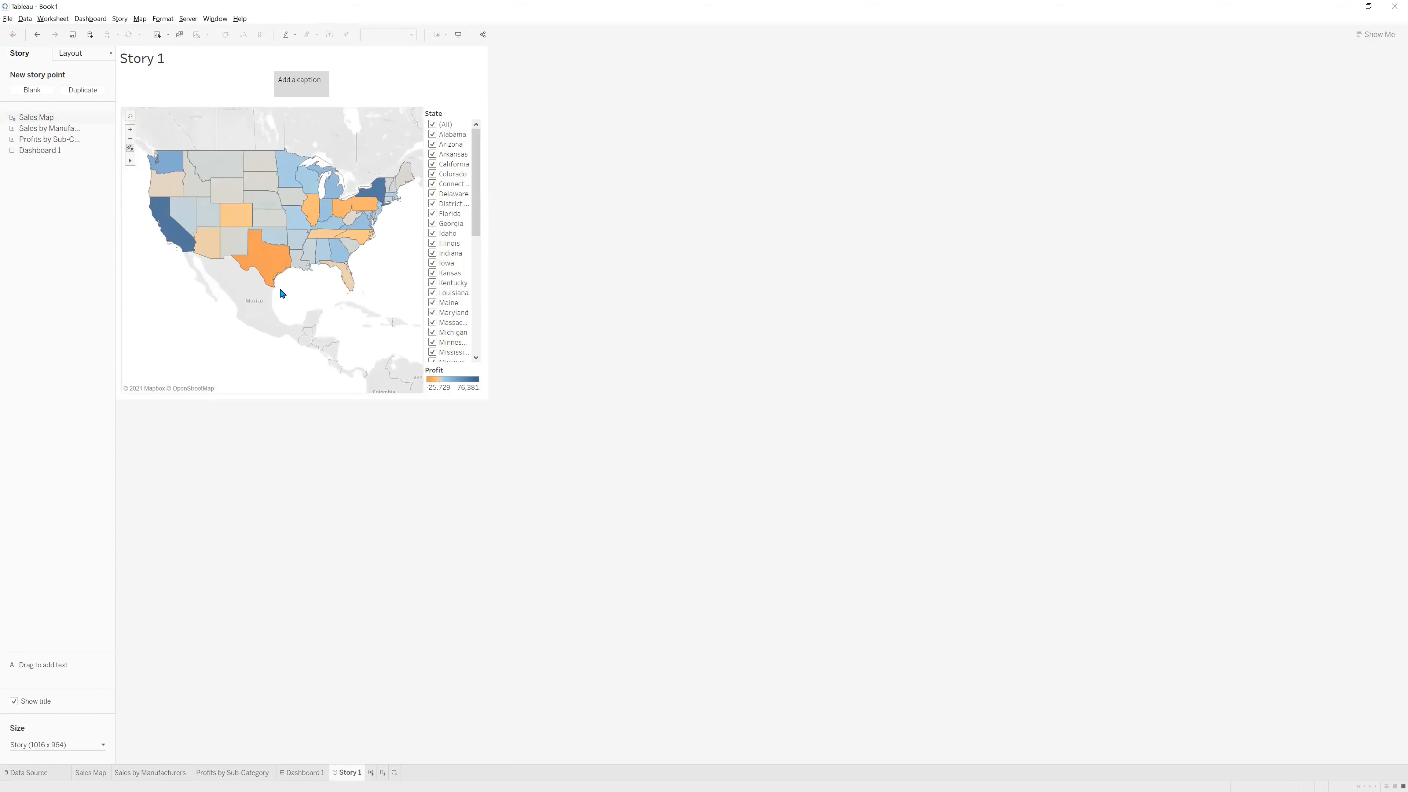
click(347, 35)
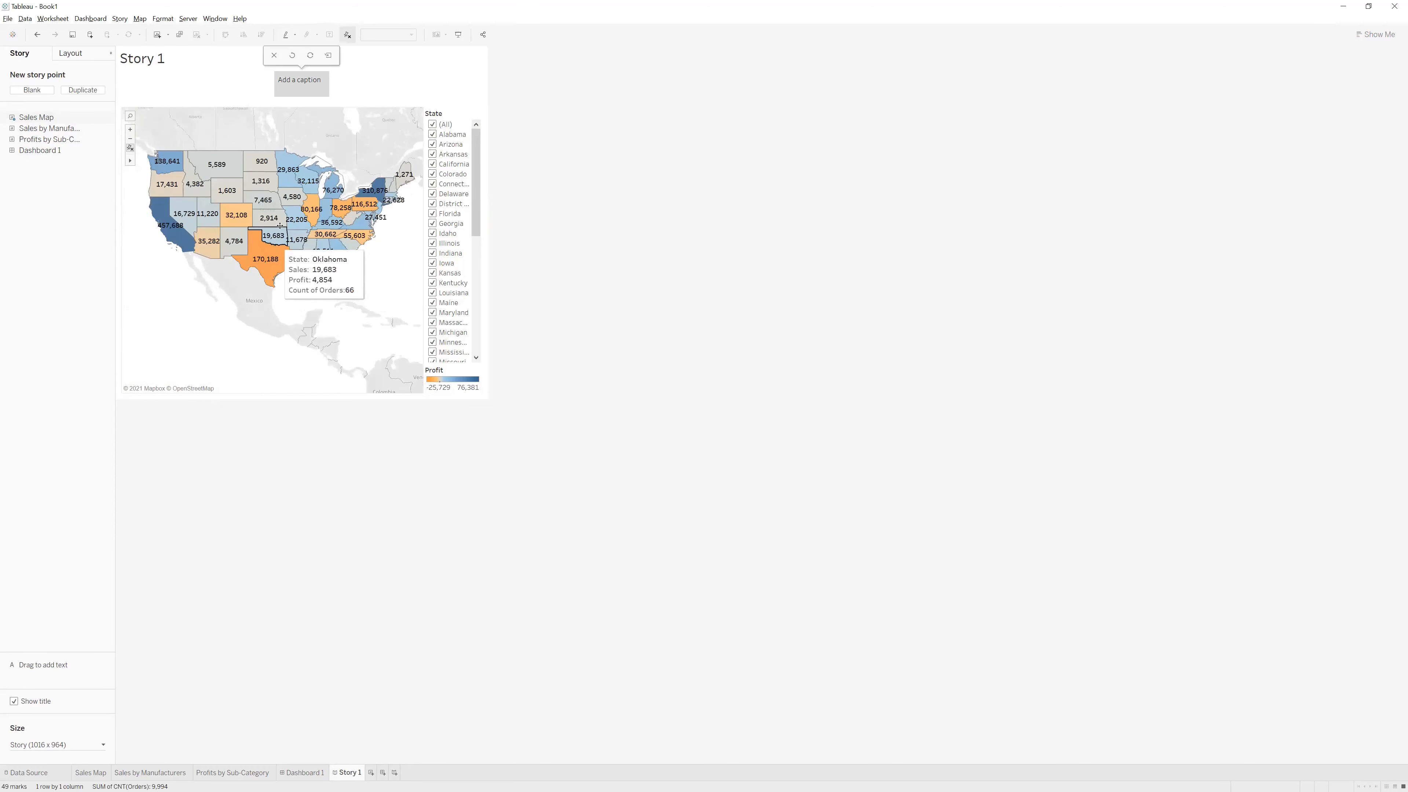
drag(272, 216, 274, 259)
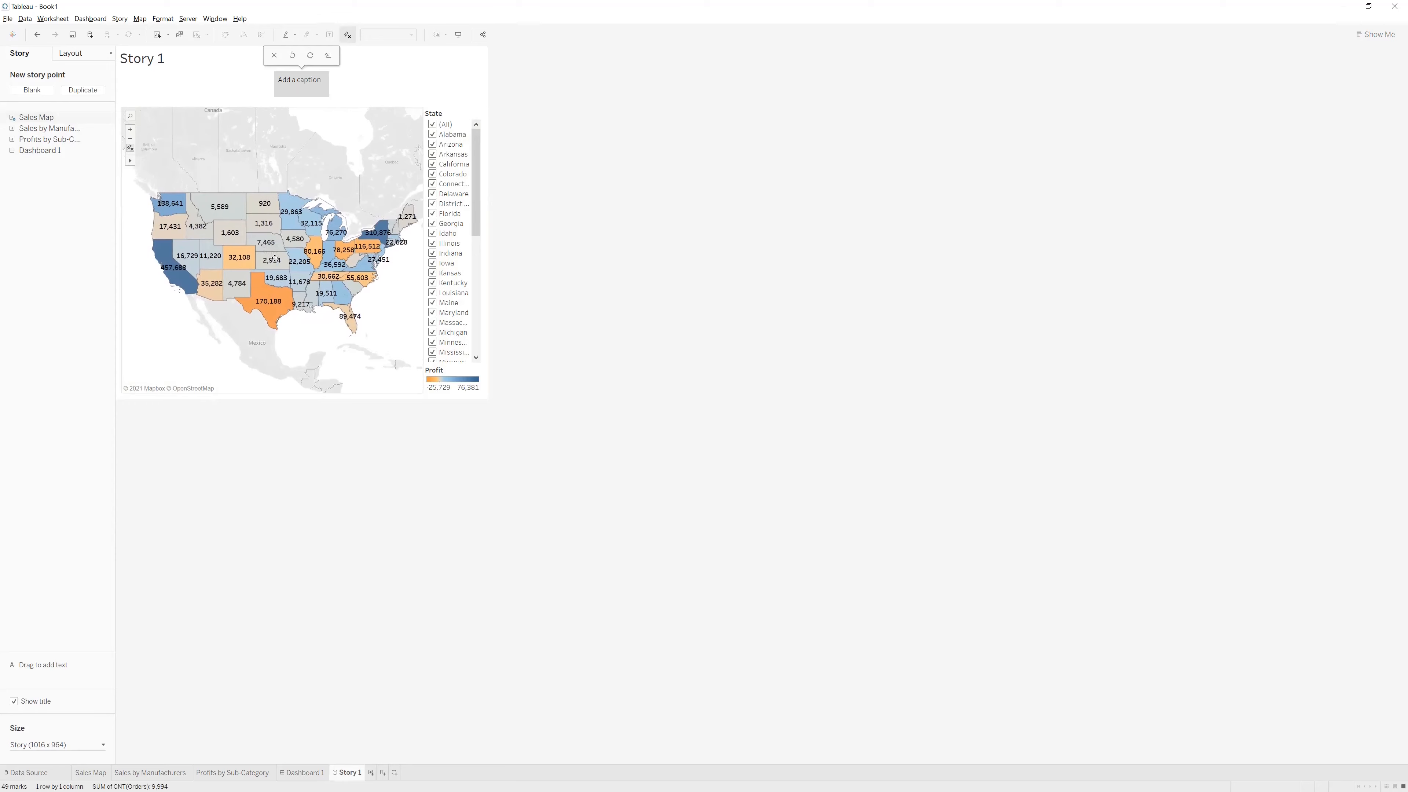
mouse_move(276, 263)
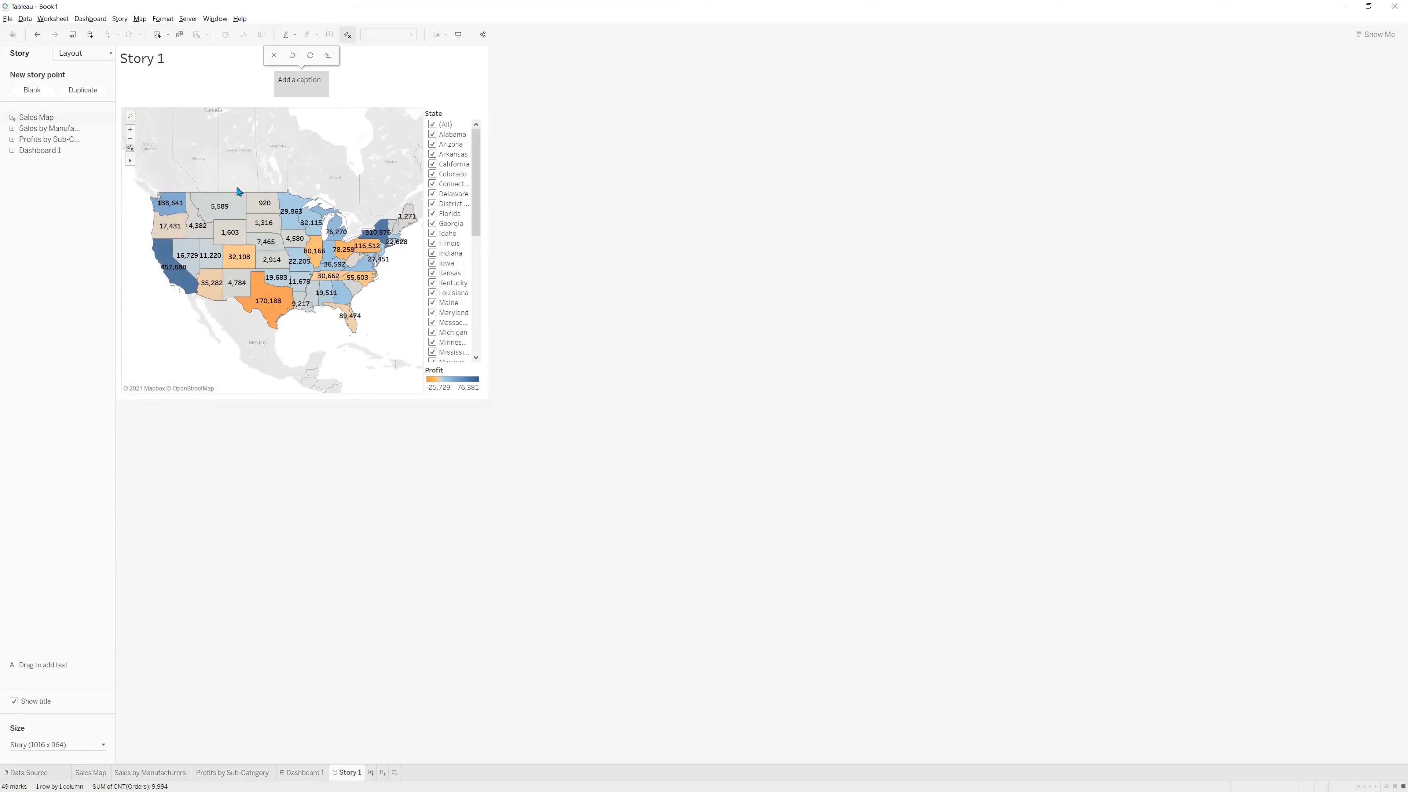
Caption the first story point "Sales in the US".
click(294, 81)
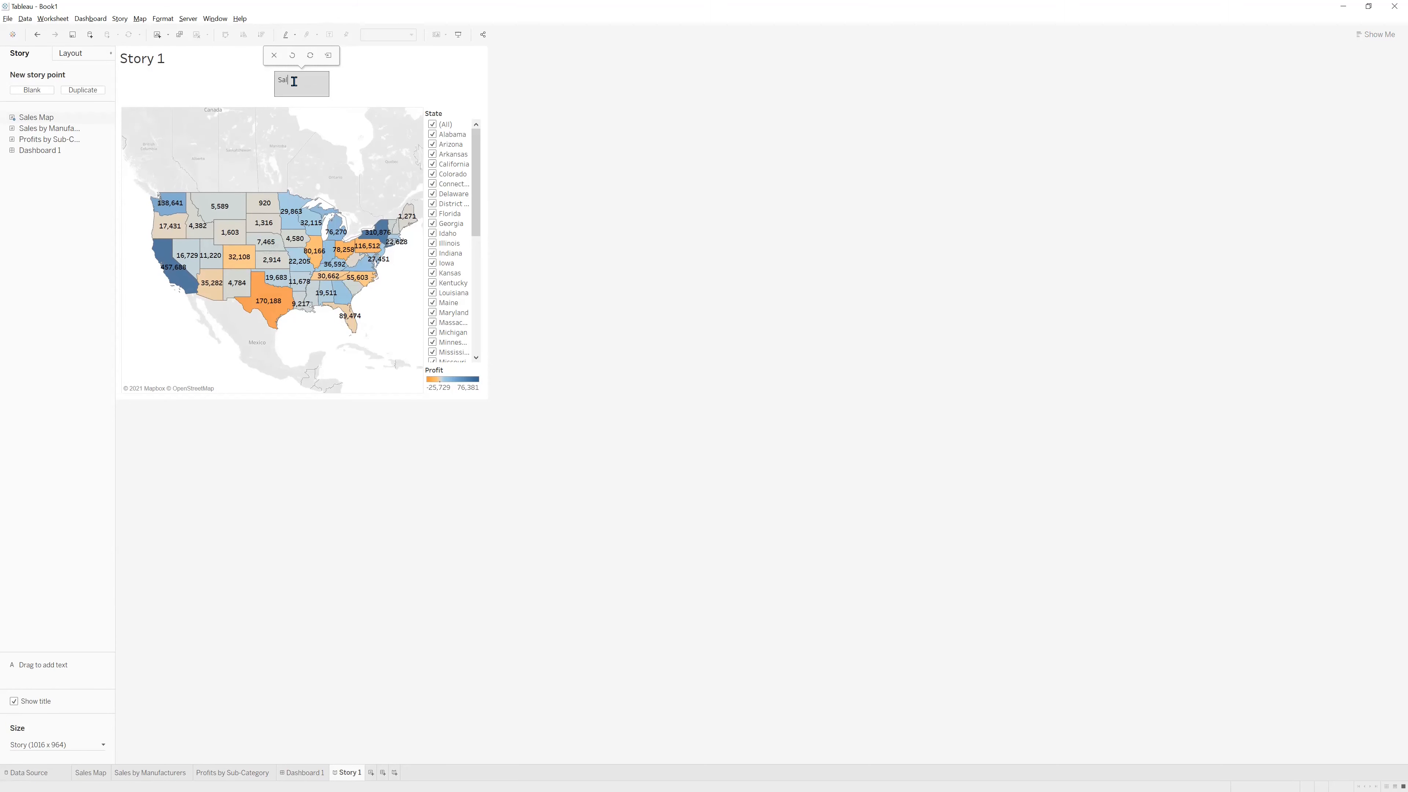
text(Sales in th)
click(67, 176)
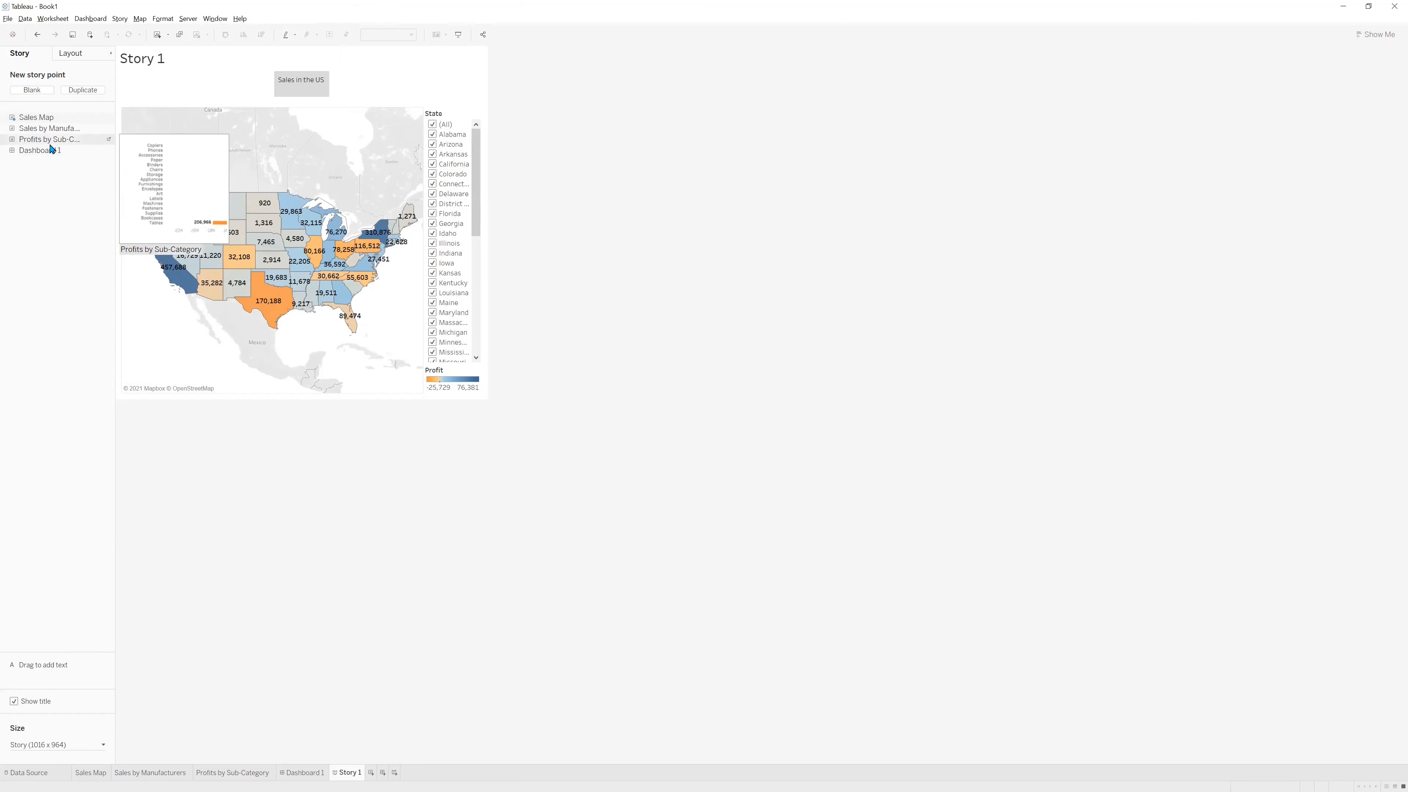
Add the Sales Map as a second story point and caption it "California".
mouse_move(45, 132)
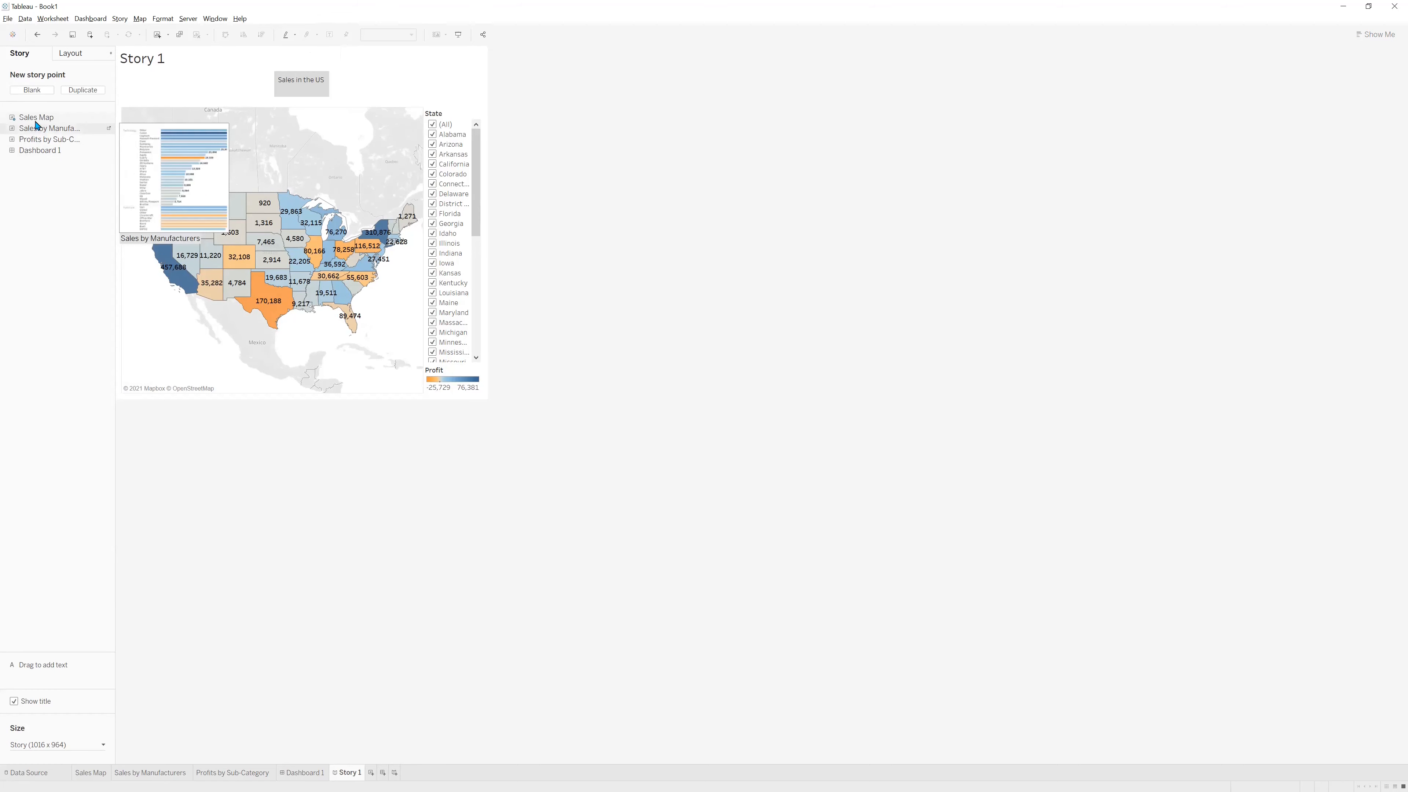
drag(35, 119, 338, 95)
double_click(316, 87)
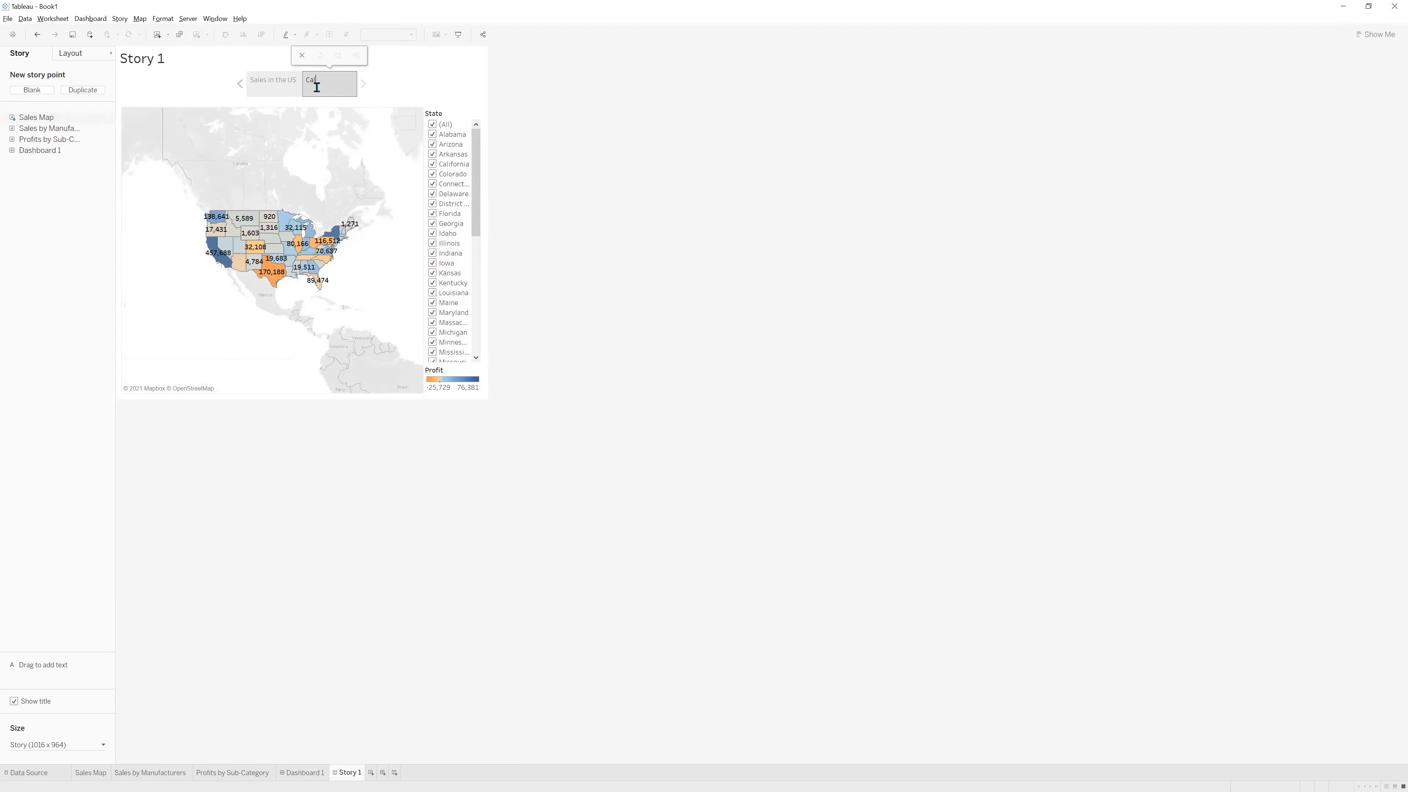
key(Return)
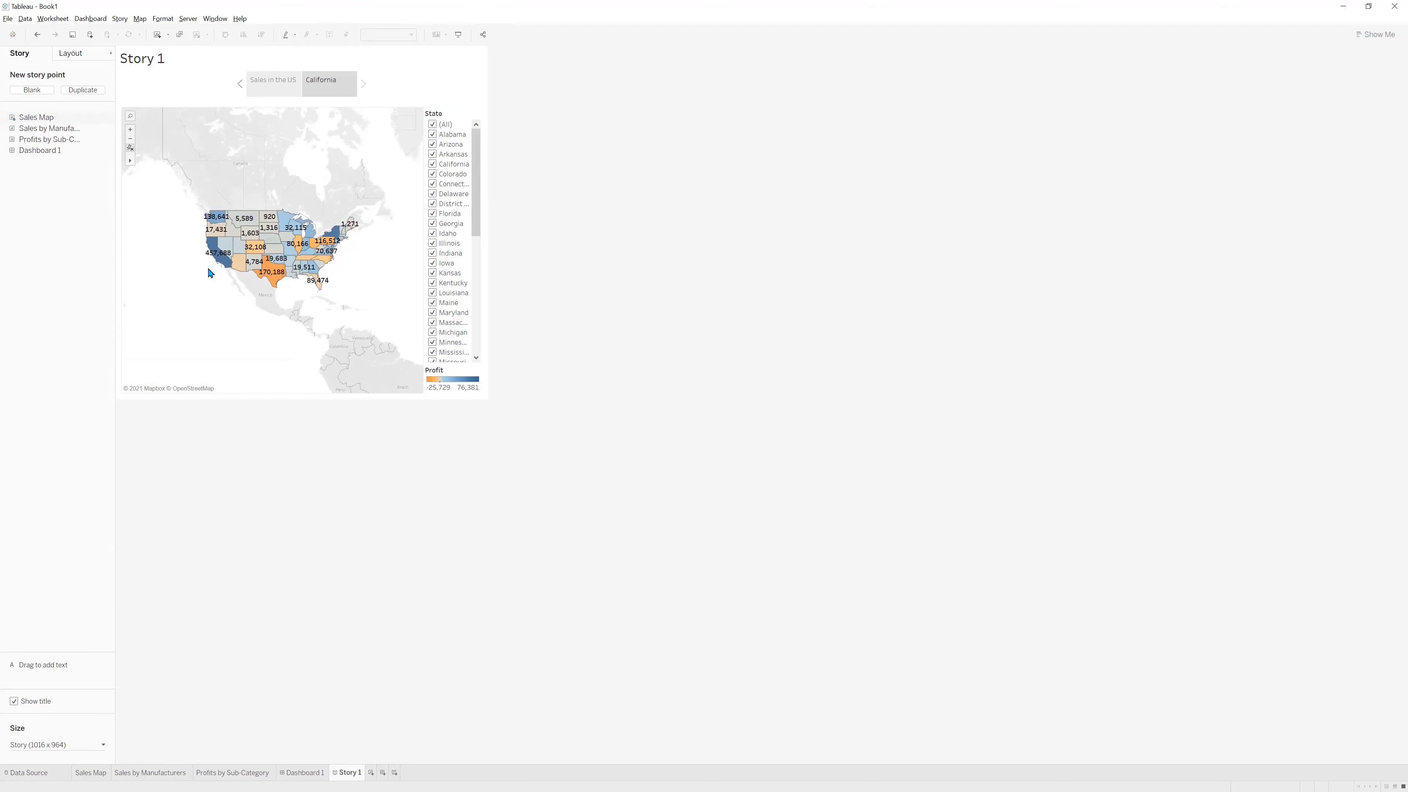
Zoom and center the second story point's map on the state of California.
mouse_move(265, 266)
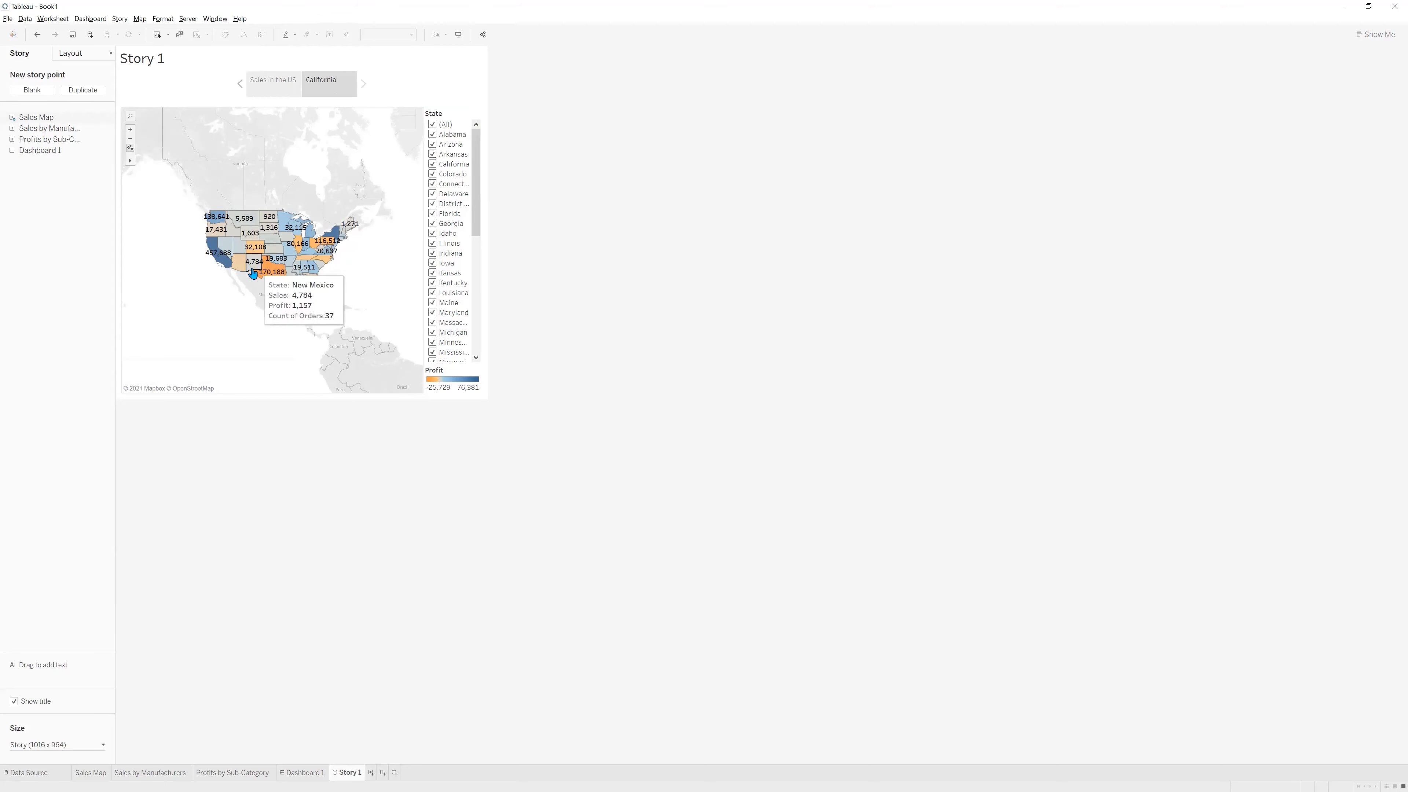
scroll(252, 270, up, 1)
scroll(204, 270, up, 1)
scroll(225, 268, up, 3)
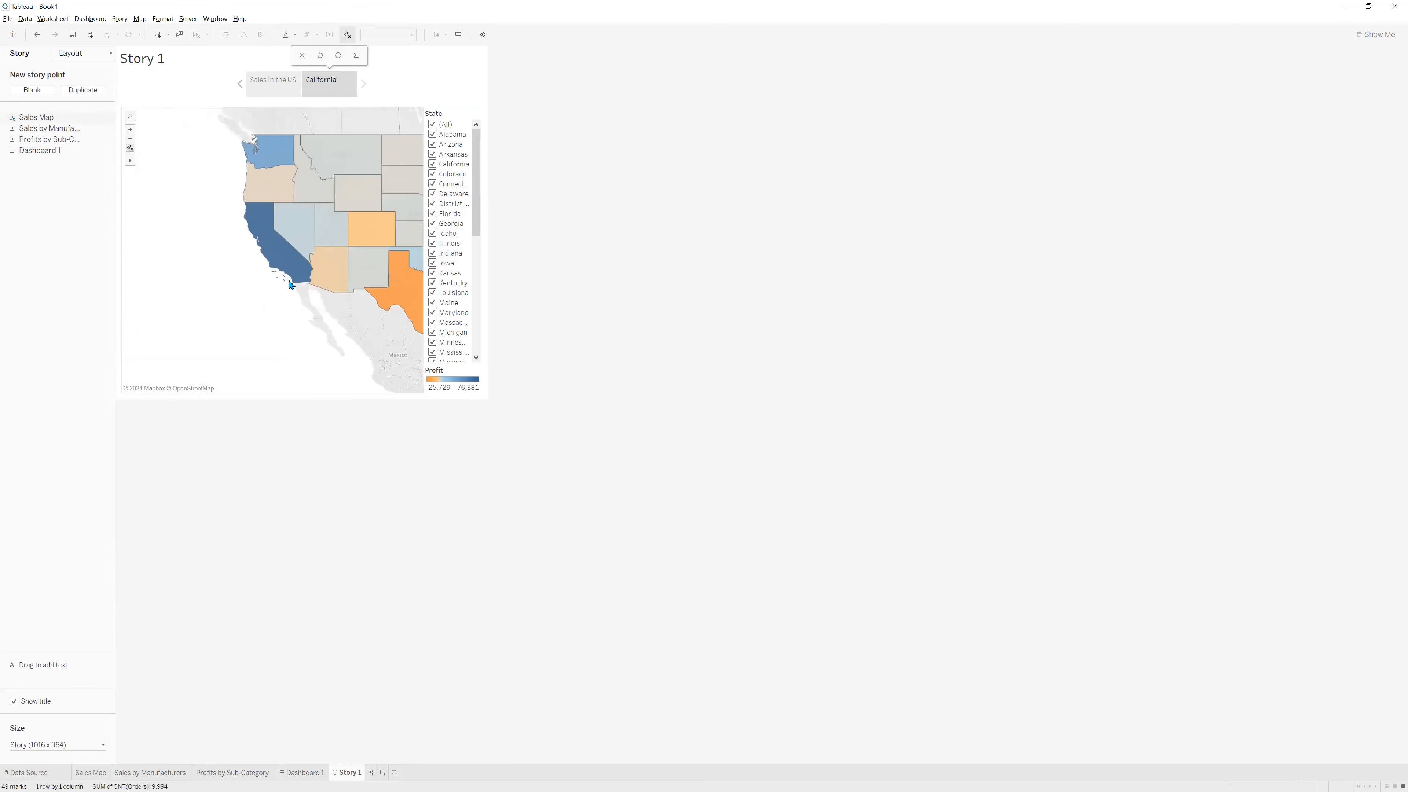
scroll(291, 284, up, 3)
scroll(252, 225, up, 2)
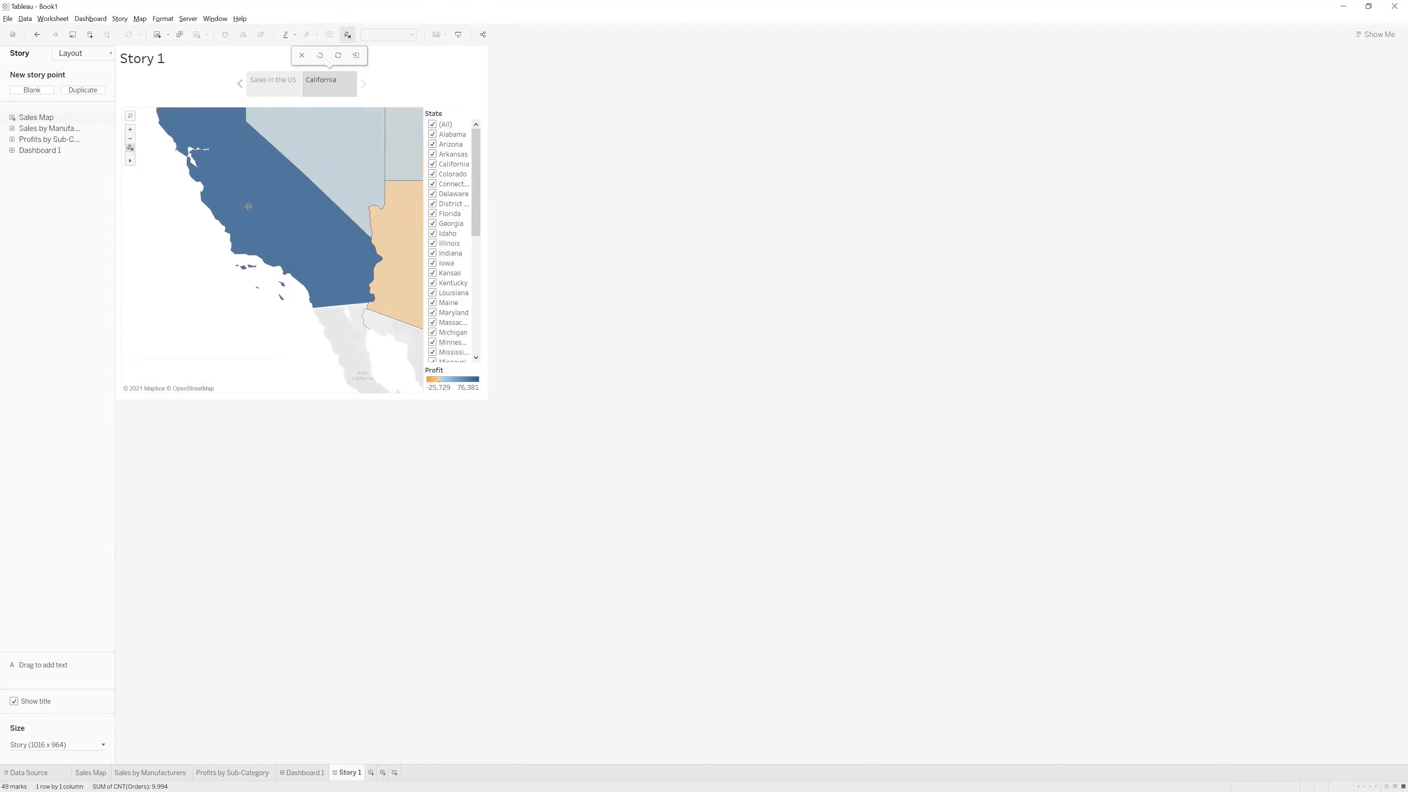
drag(249, 206, 263, 277)
scroll(264, 278, down, 1)
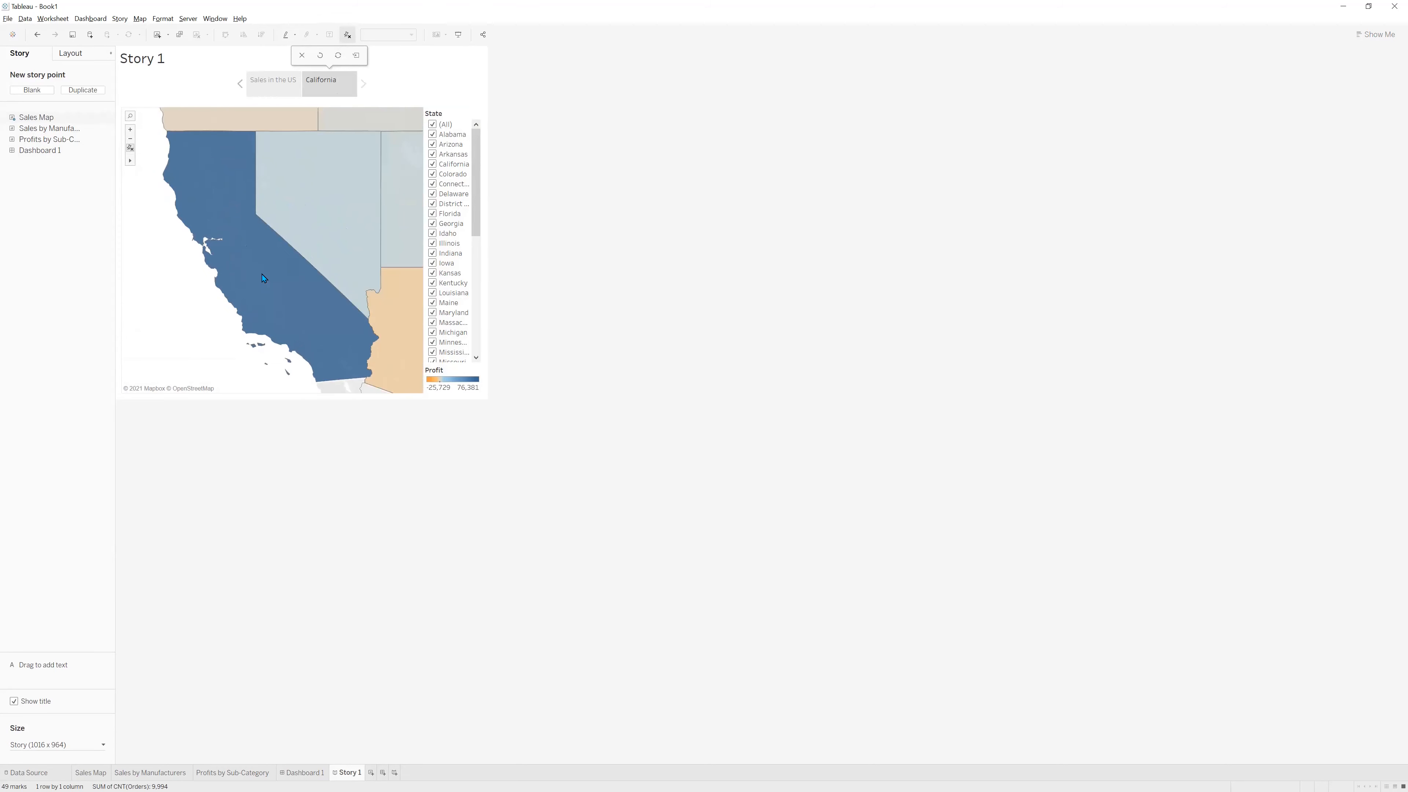
mouse_move(263, 272)
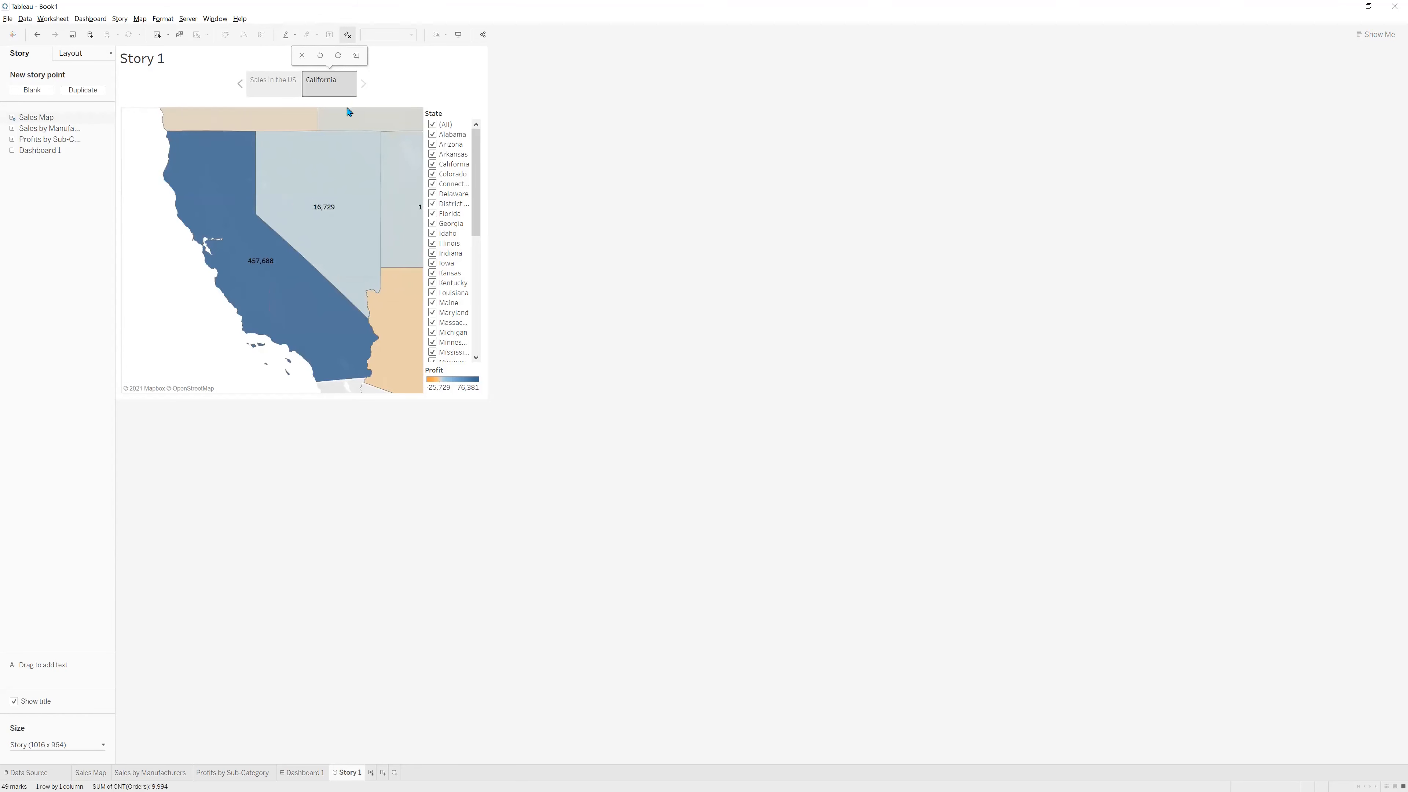
Add the Sales Map as a third story point captioned "Texas" and frame its map on Texas.
drag(35, 118, 366, 103)
double_click(356, 82)
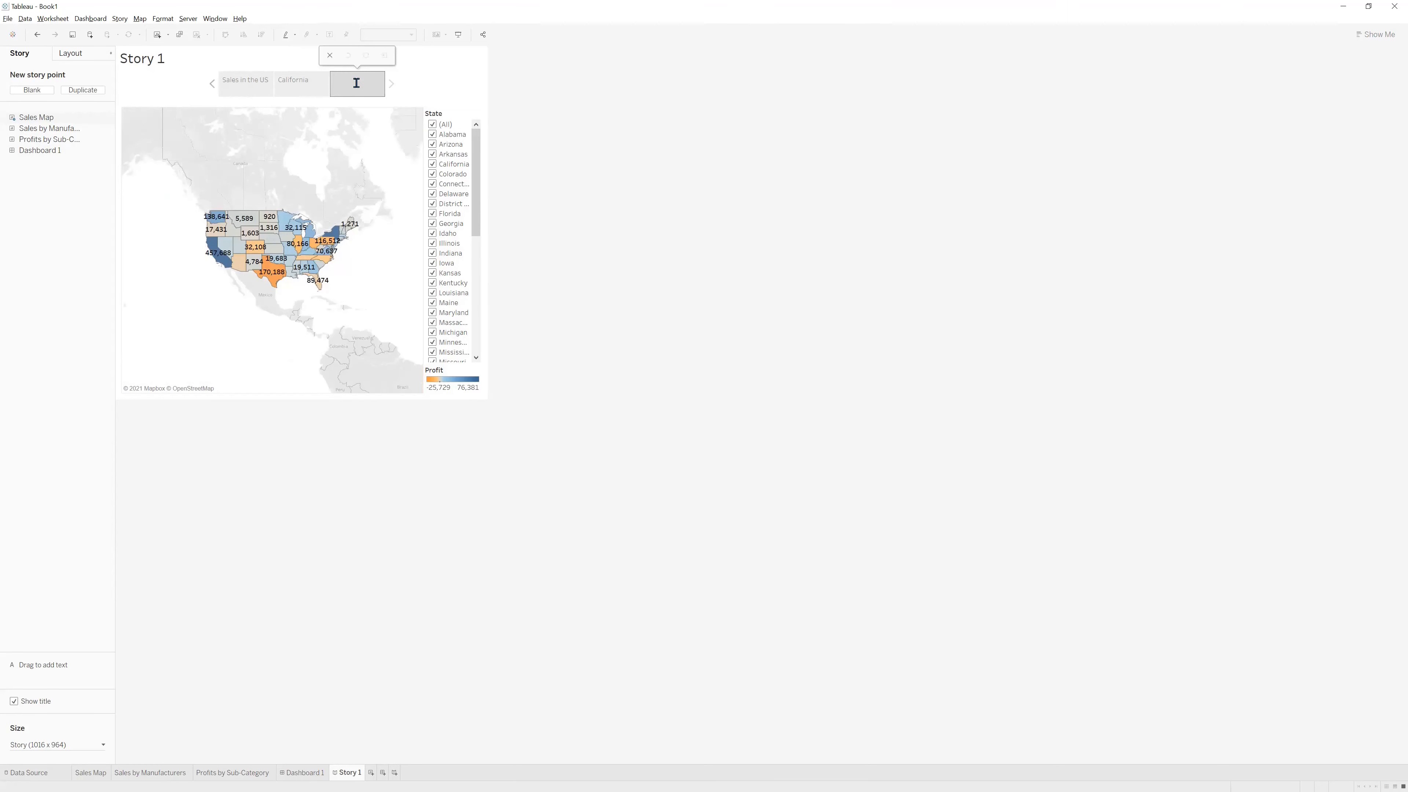
key(Return)
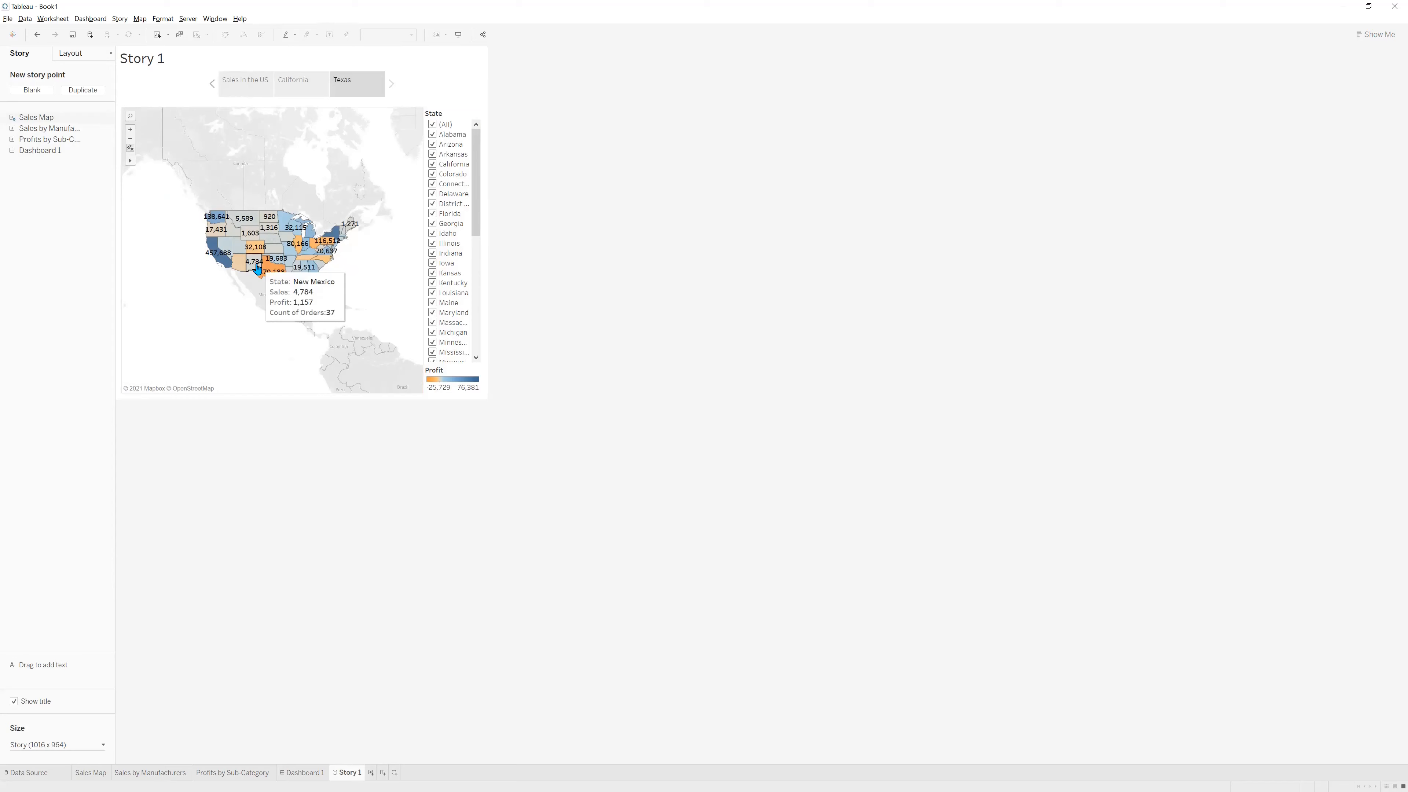
scroll(272, 274, up, 5)
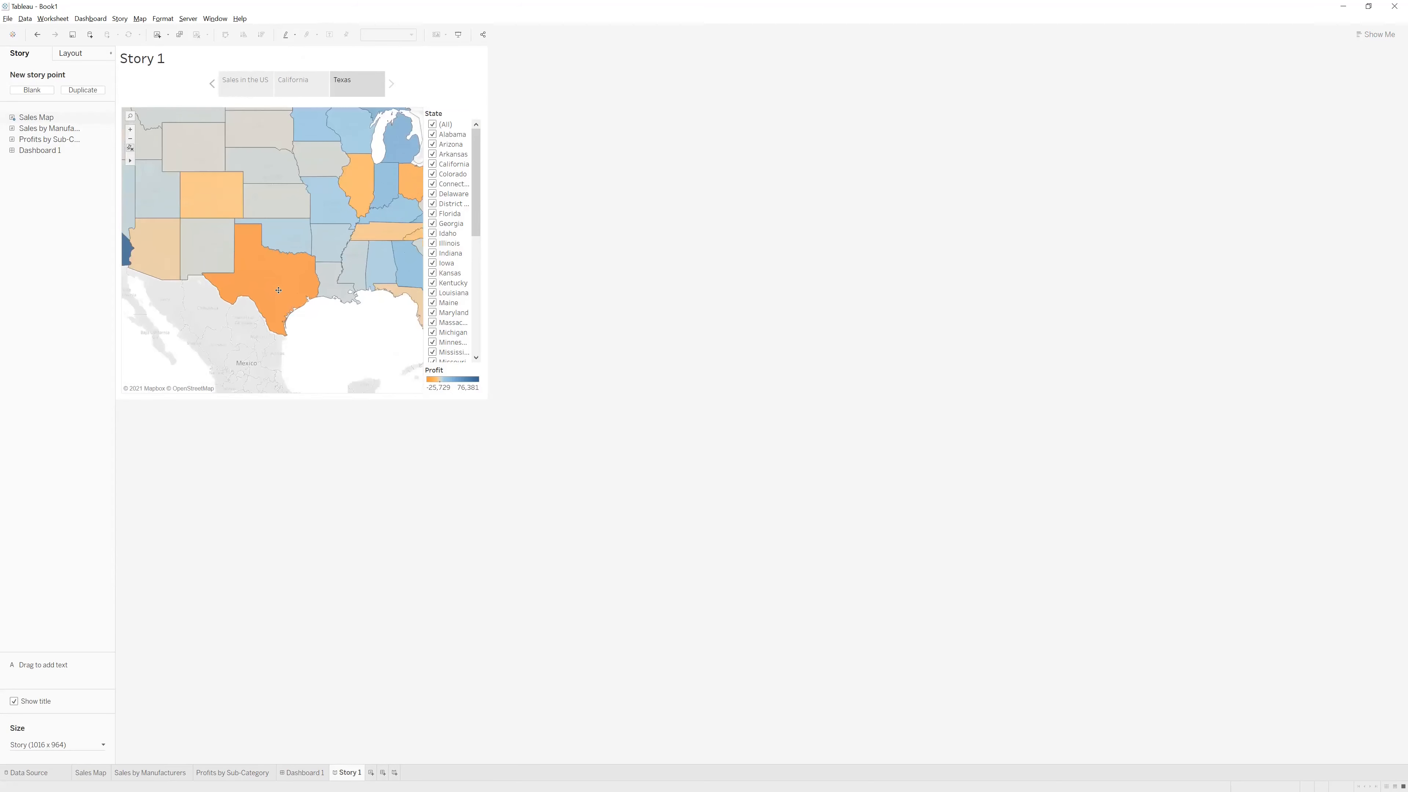
scroll(278, 292, up, 2)
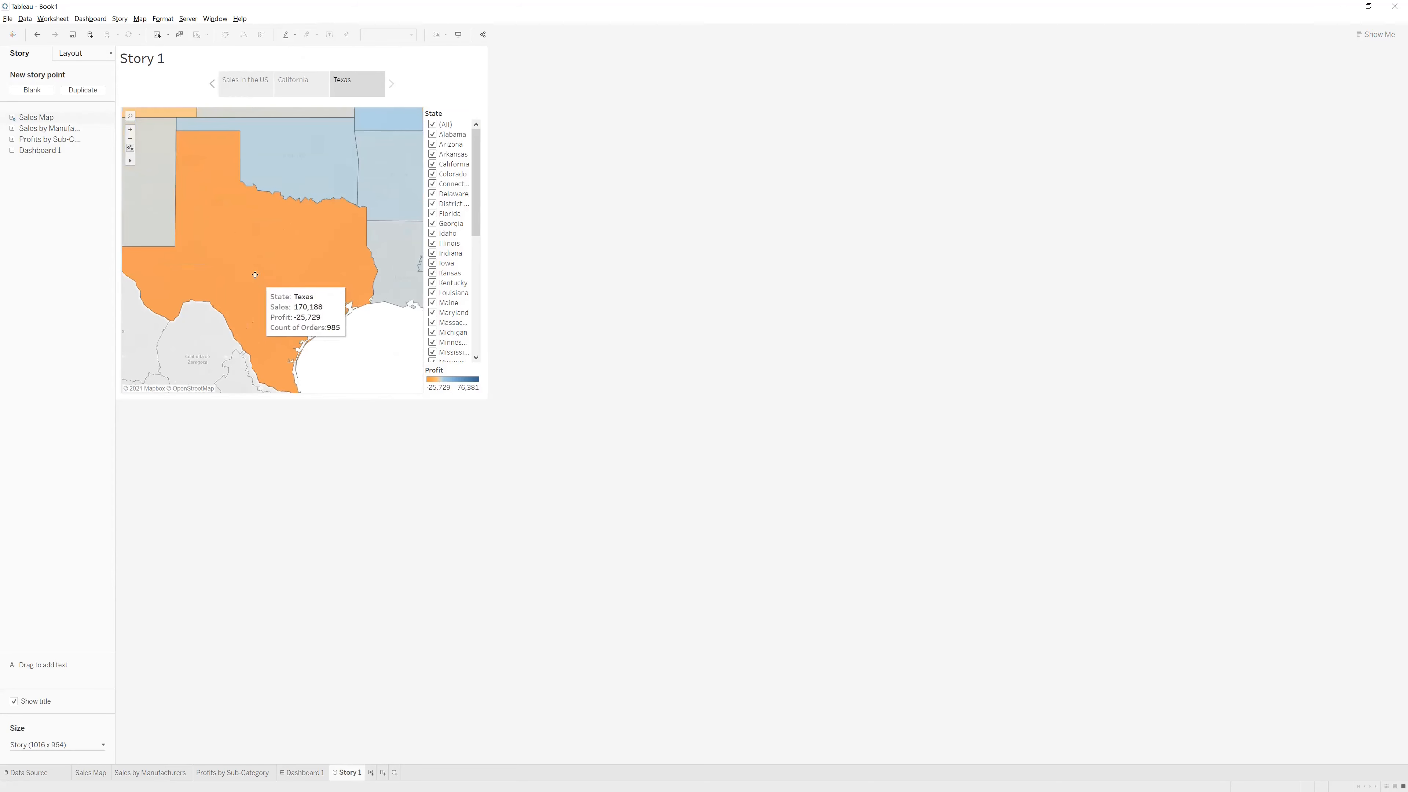
drag(249, 264, 288, 256)
Add the Sales Map as a fourth story point and caption it "New York".
mouse_move(40, 120)
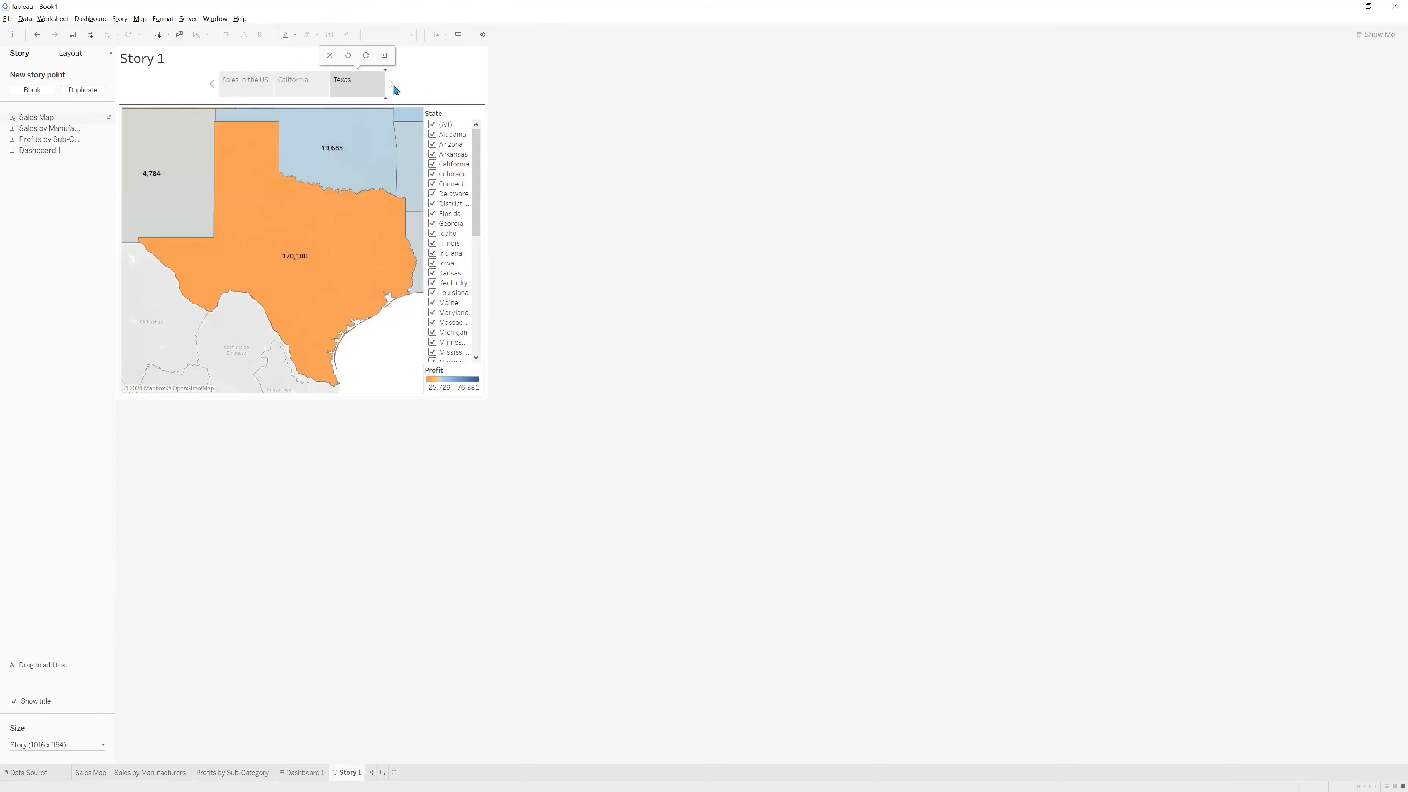
click(396, 89)
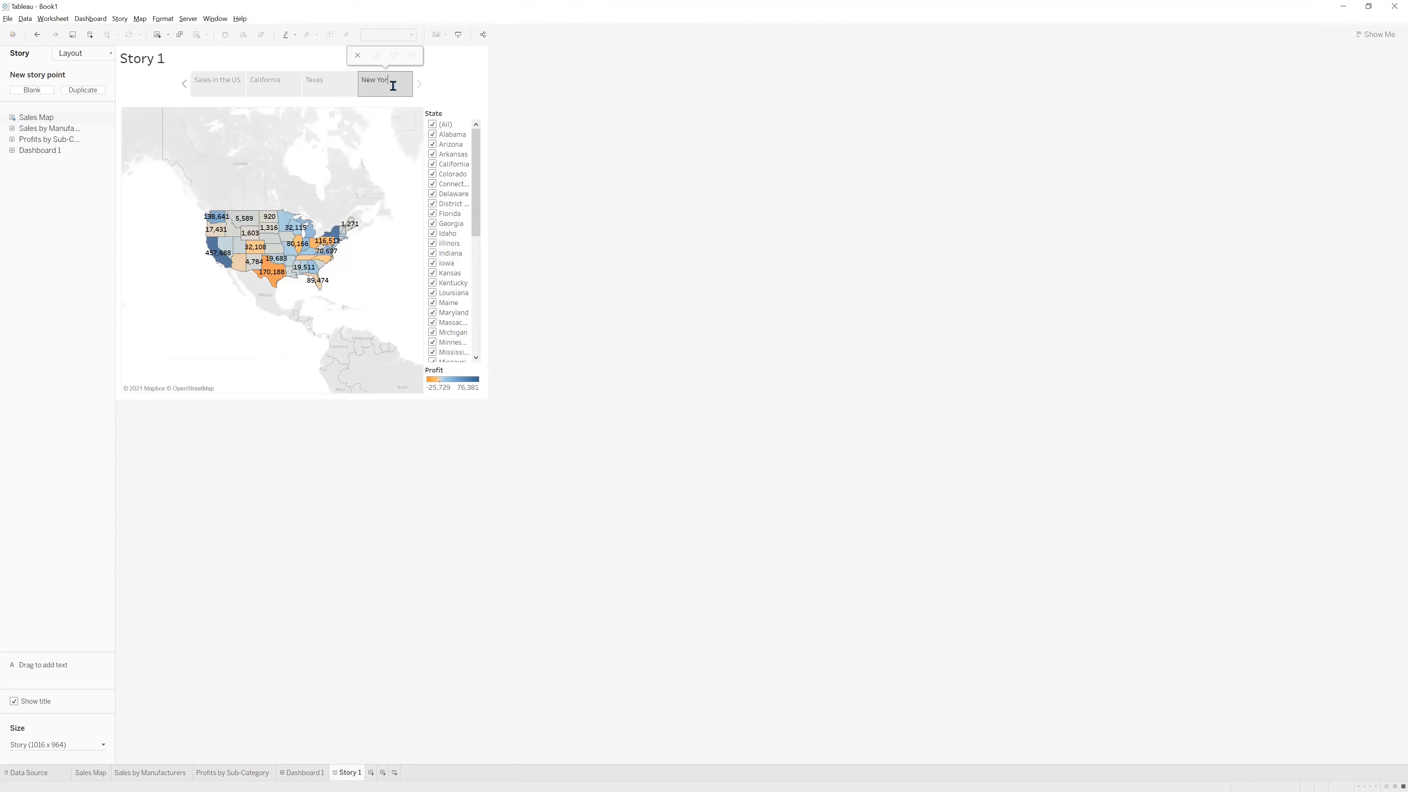
key(Return)
Zoom and center the New York story point's map on the state of New York.
scroll(260, 281, up, 5)
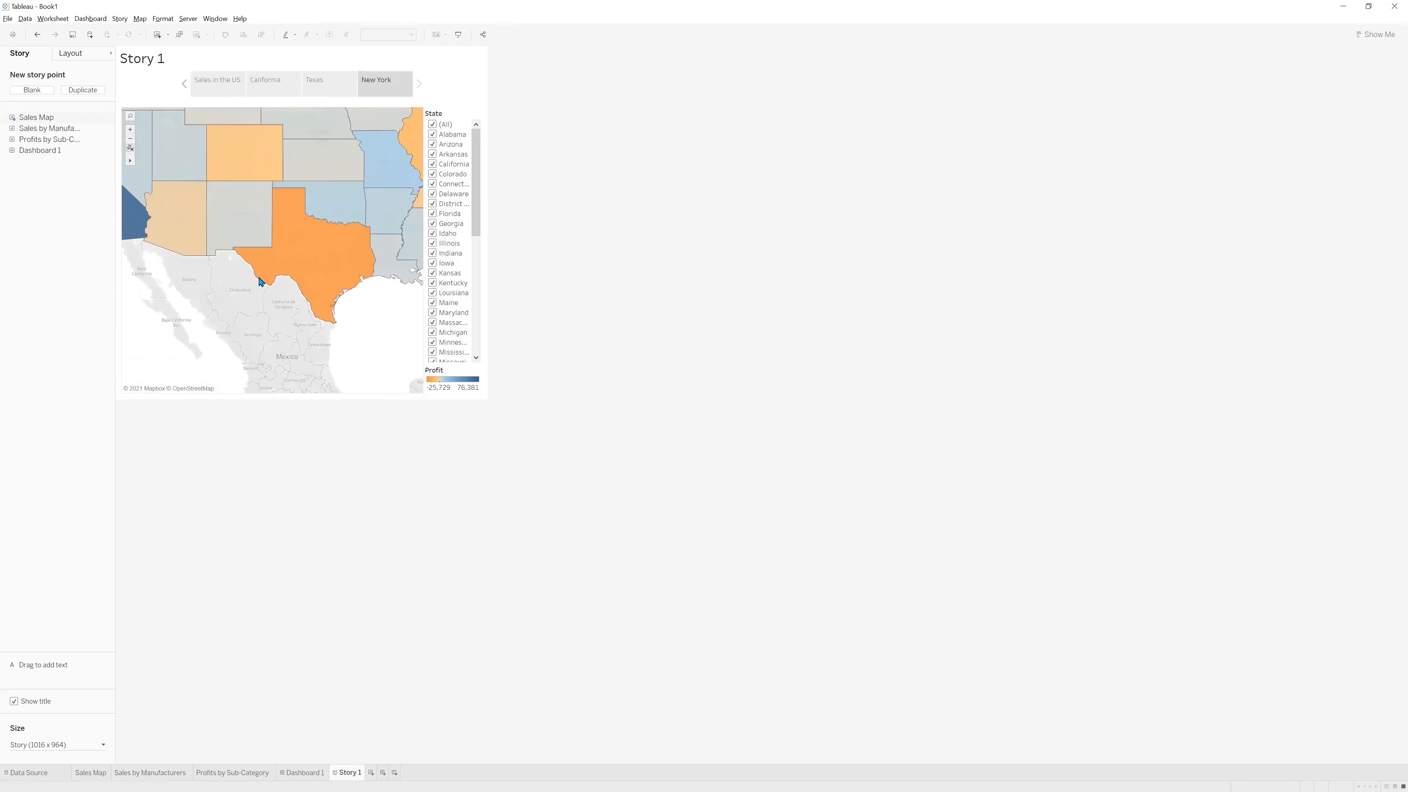
scroll(259, 281, up, 2)
scroll(318, 248, up, 2)
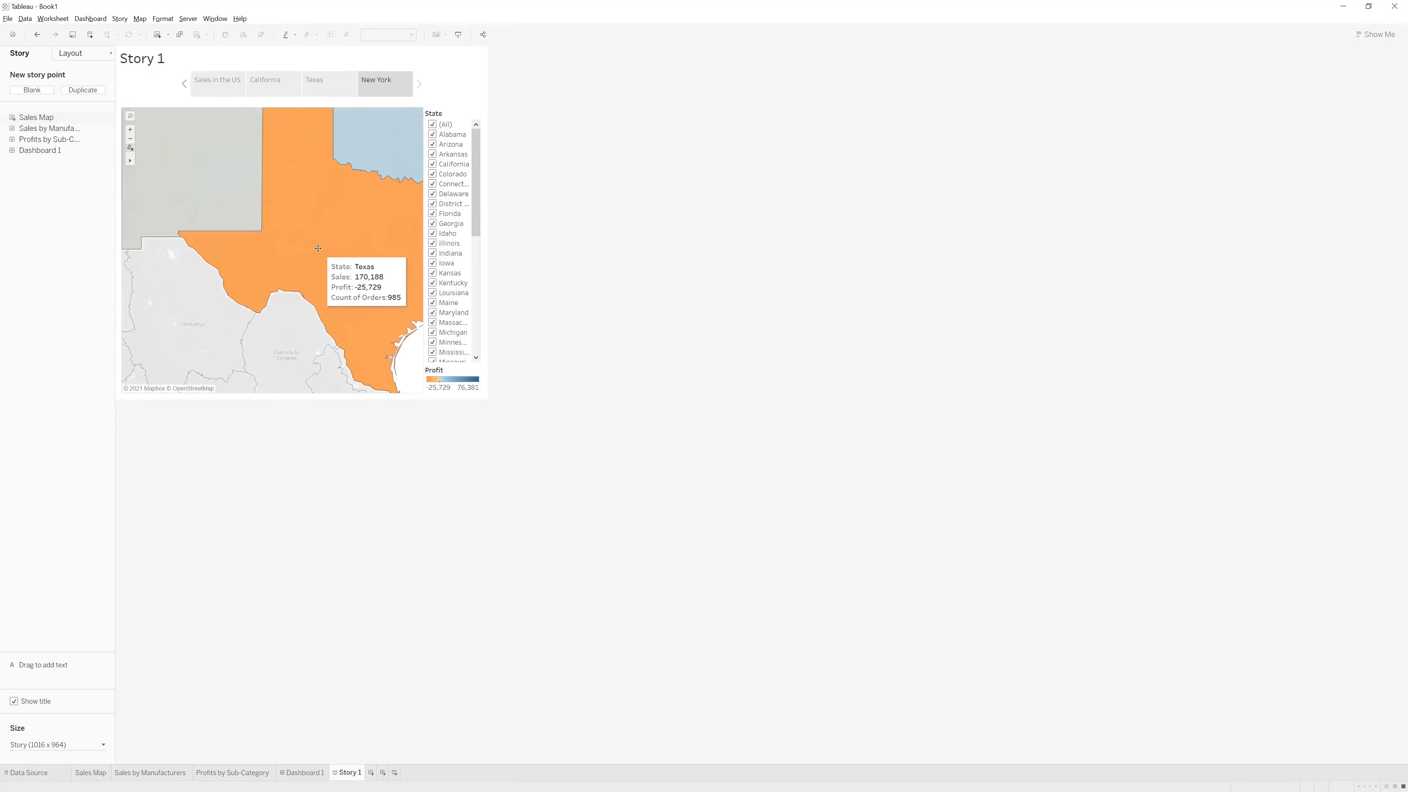
drag(317, 248, 278, 253)
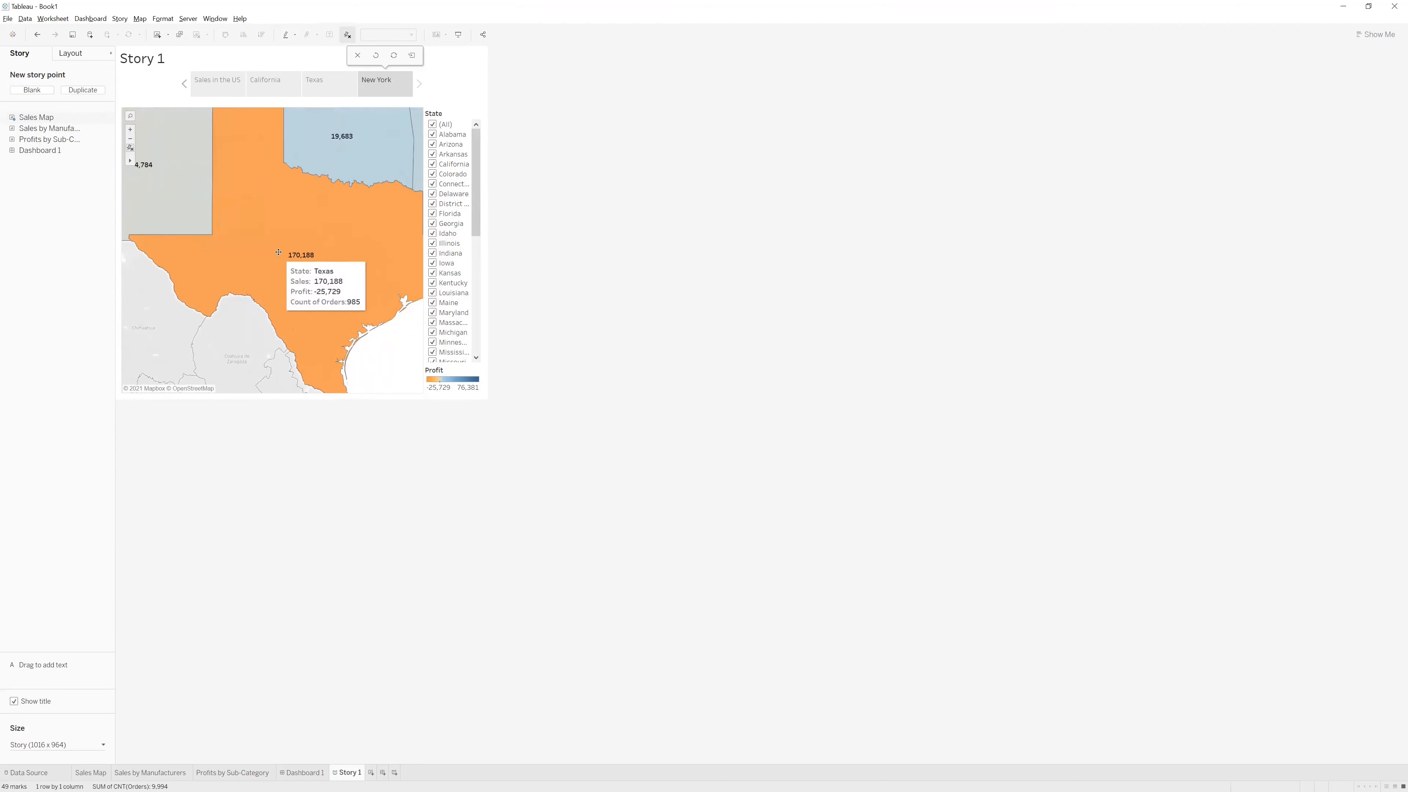
scroll(278, 253, down, 5)
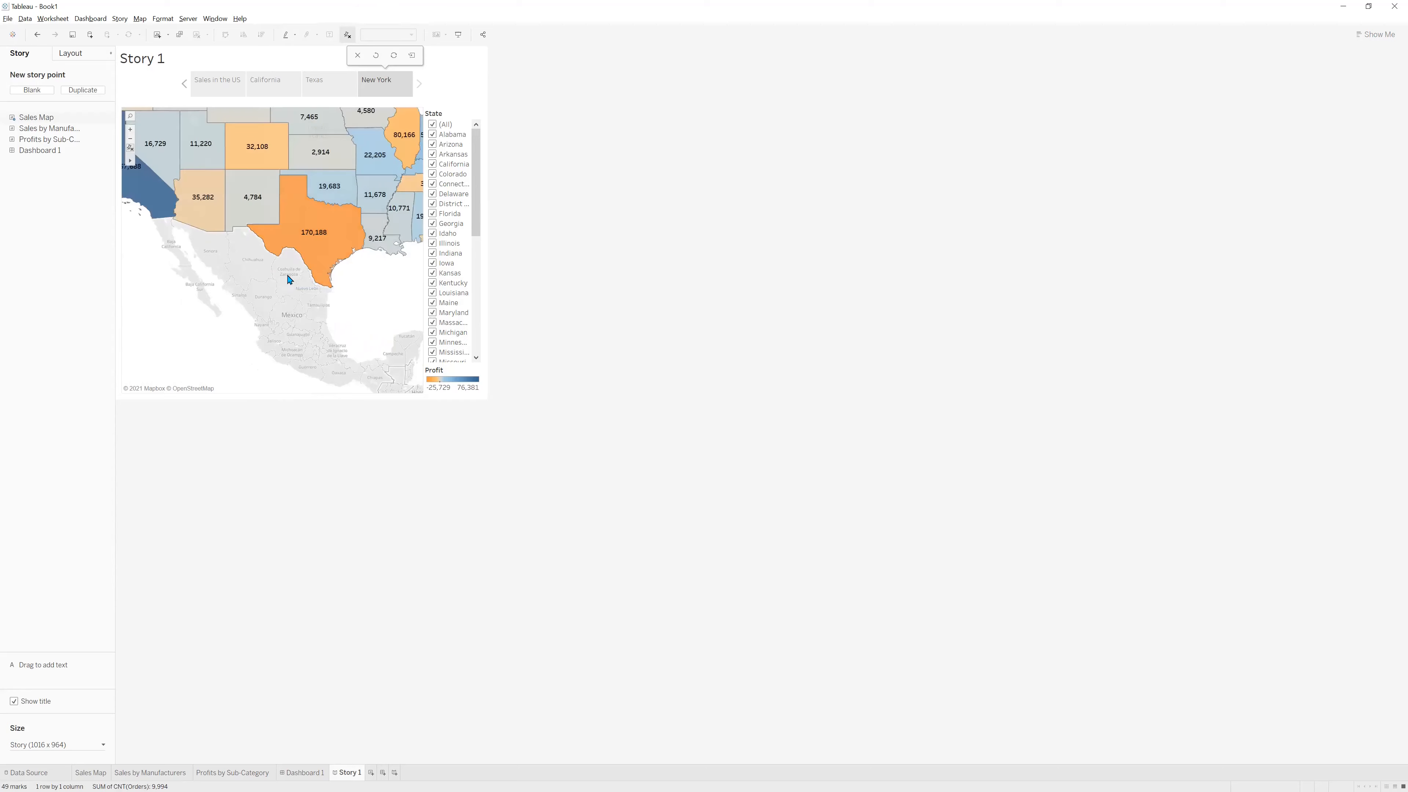
drag(374, 132, 185, 281)
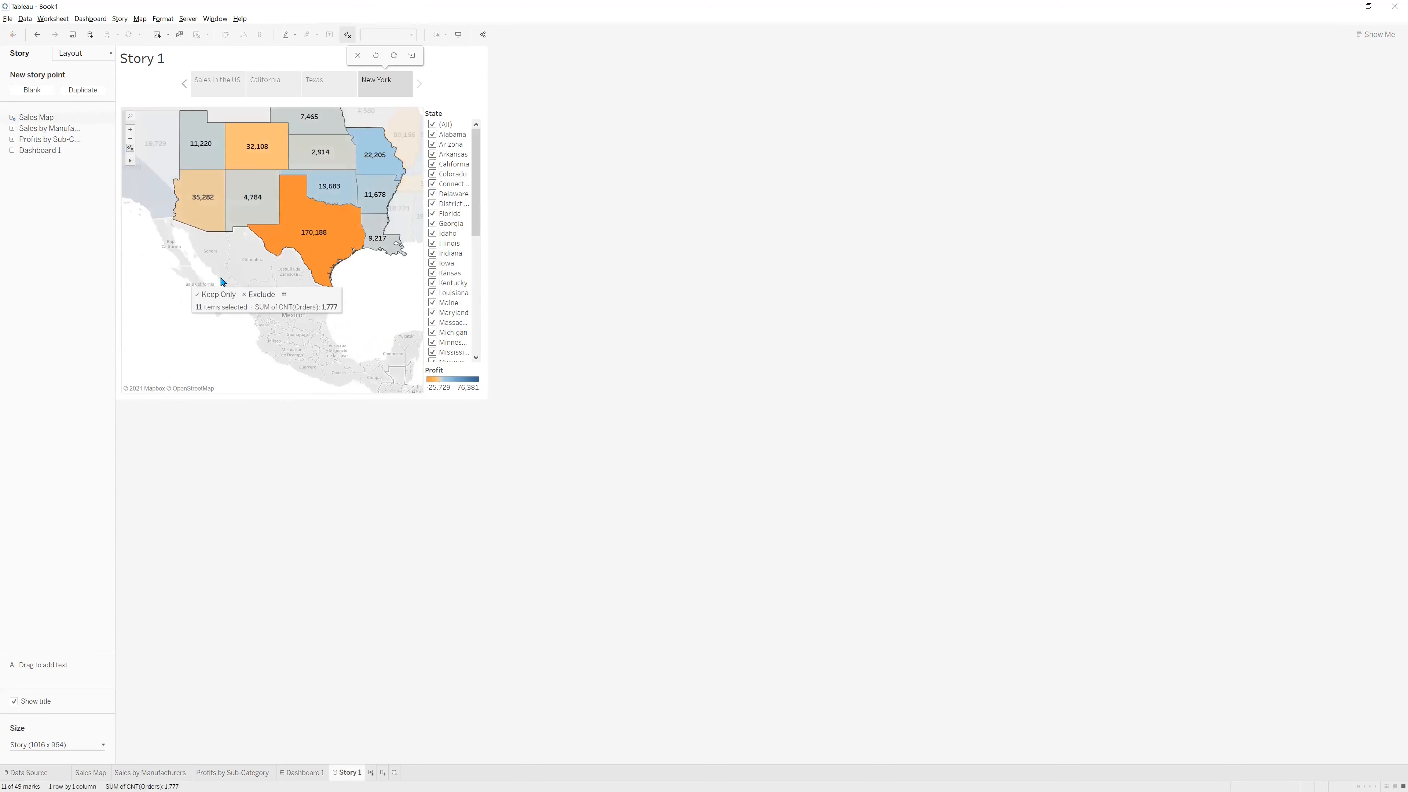
click(368, 283)
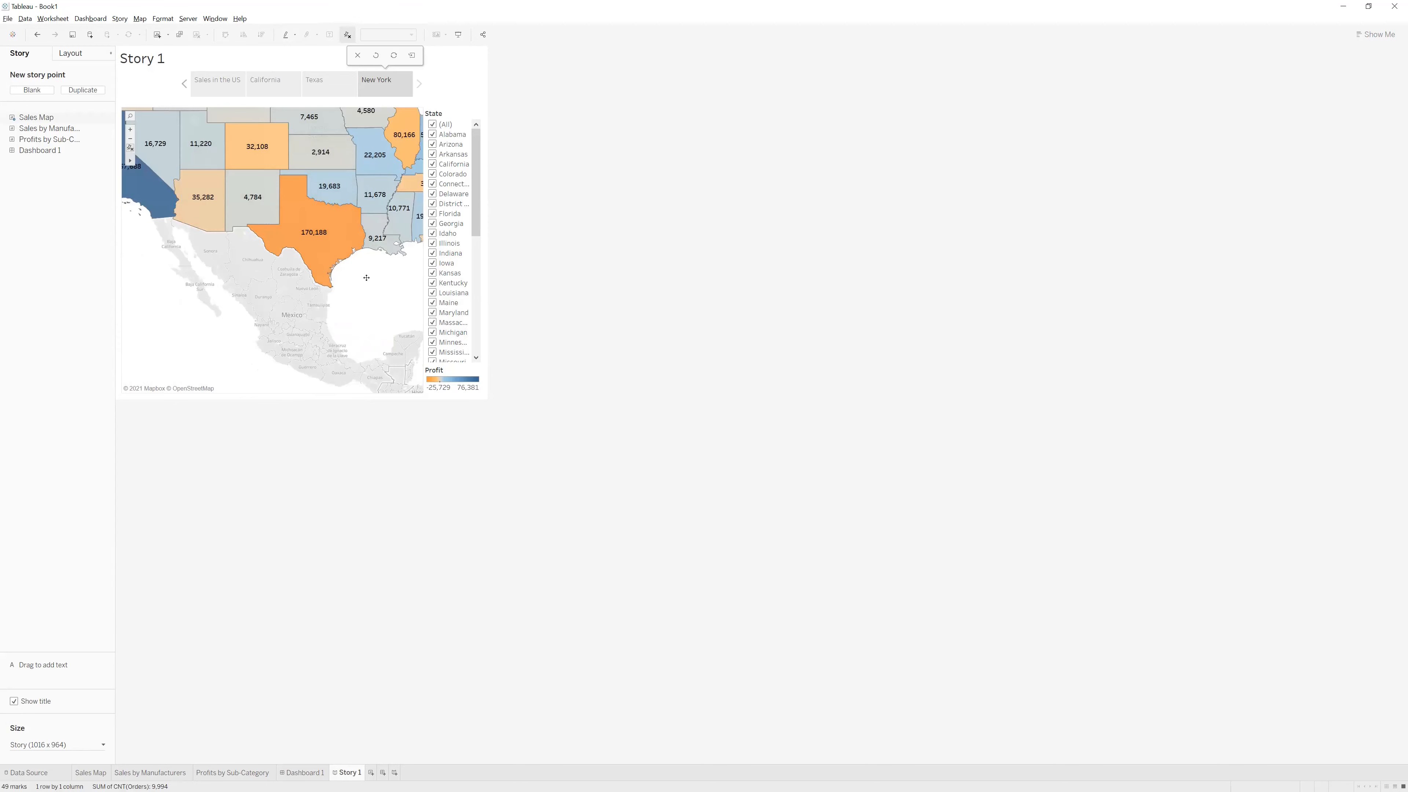
drag(362, 274, 206, 306)
scroll(326, 295, up, 4)
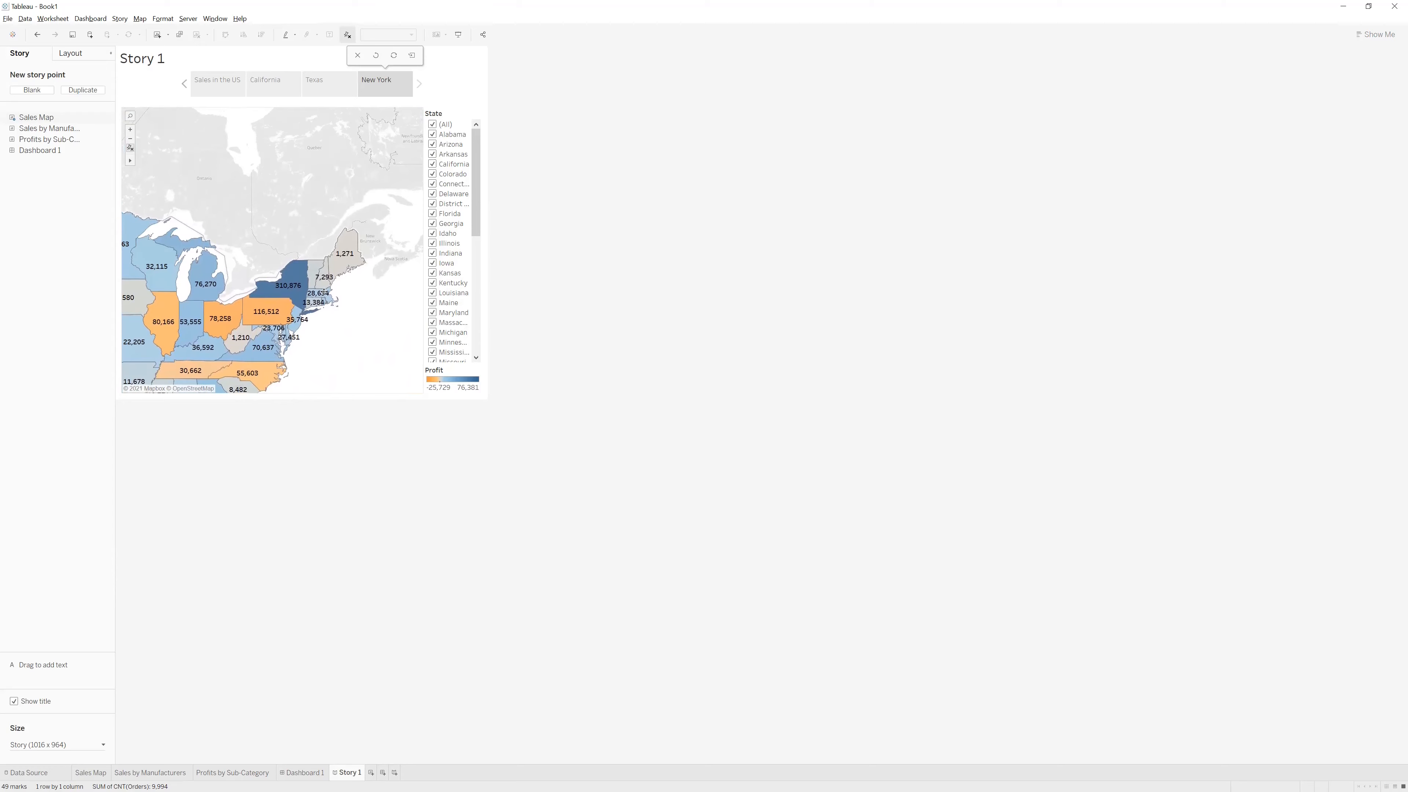
scroll(326, 296, up, 3)
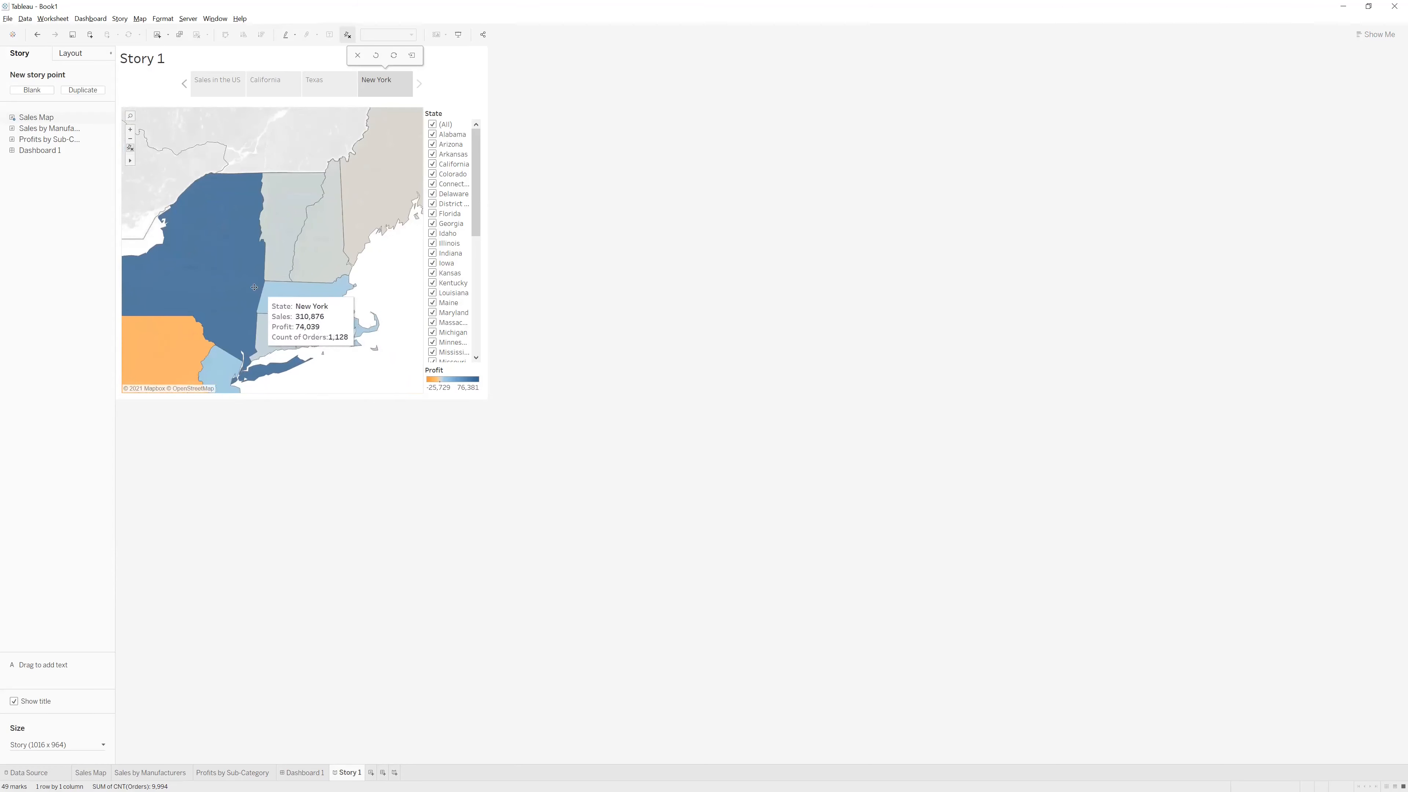
scroll(298, 294, down, 2)
scroll(351, 292, up, 2)
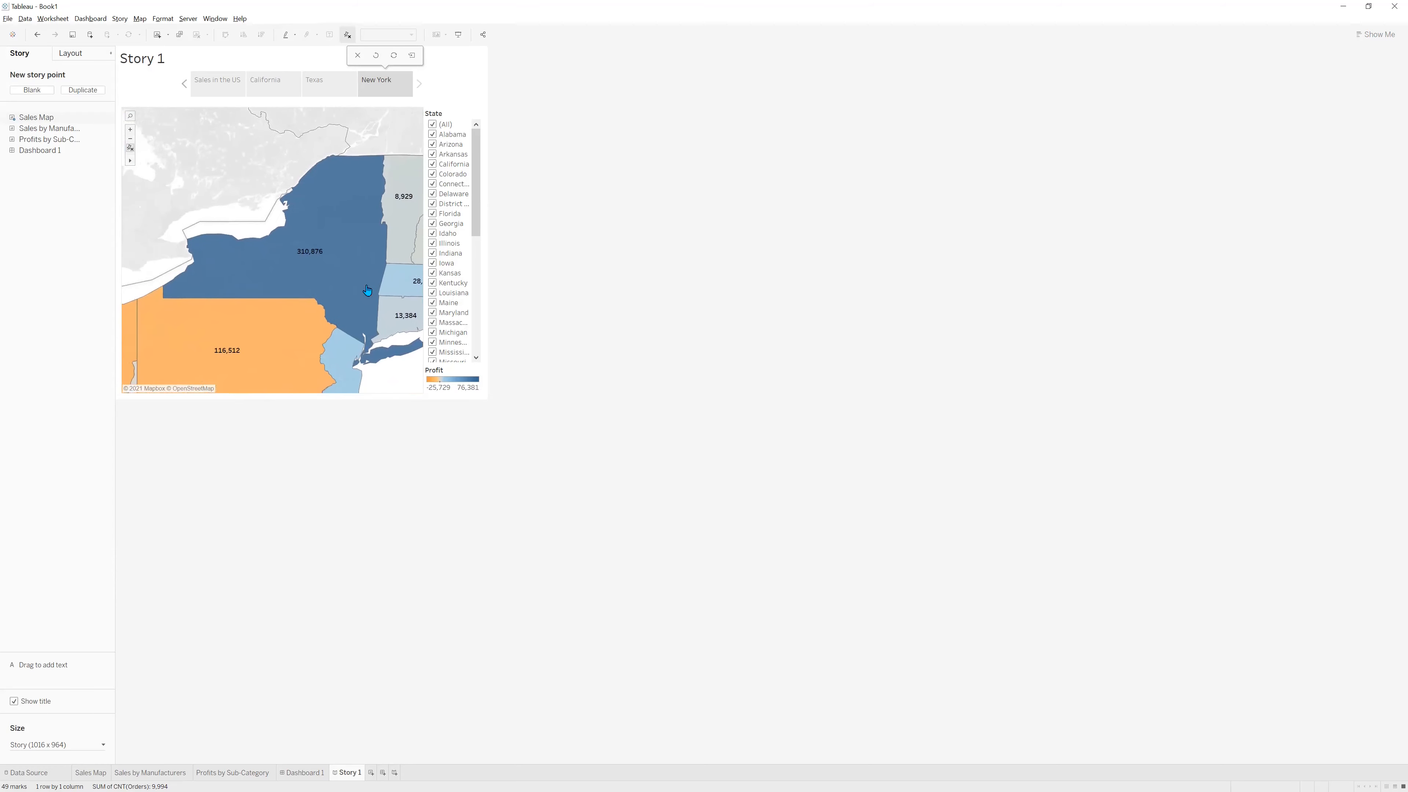
scroll(351, 292, down, 2)
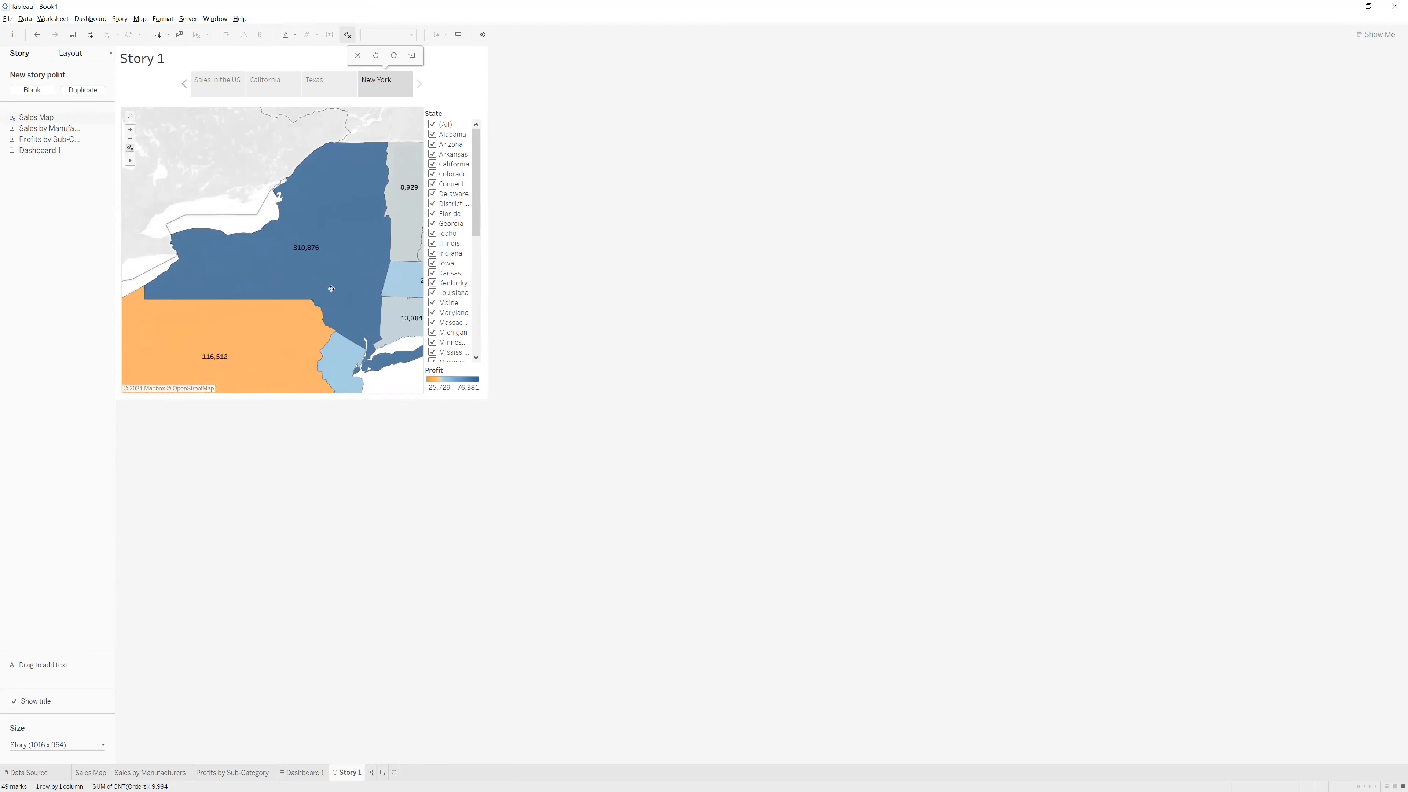
Add the Sales by Manufacturers sheet as a fifth story point and caption it "Sales by Manufacturer".
mouse_move(49, 130)
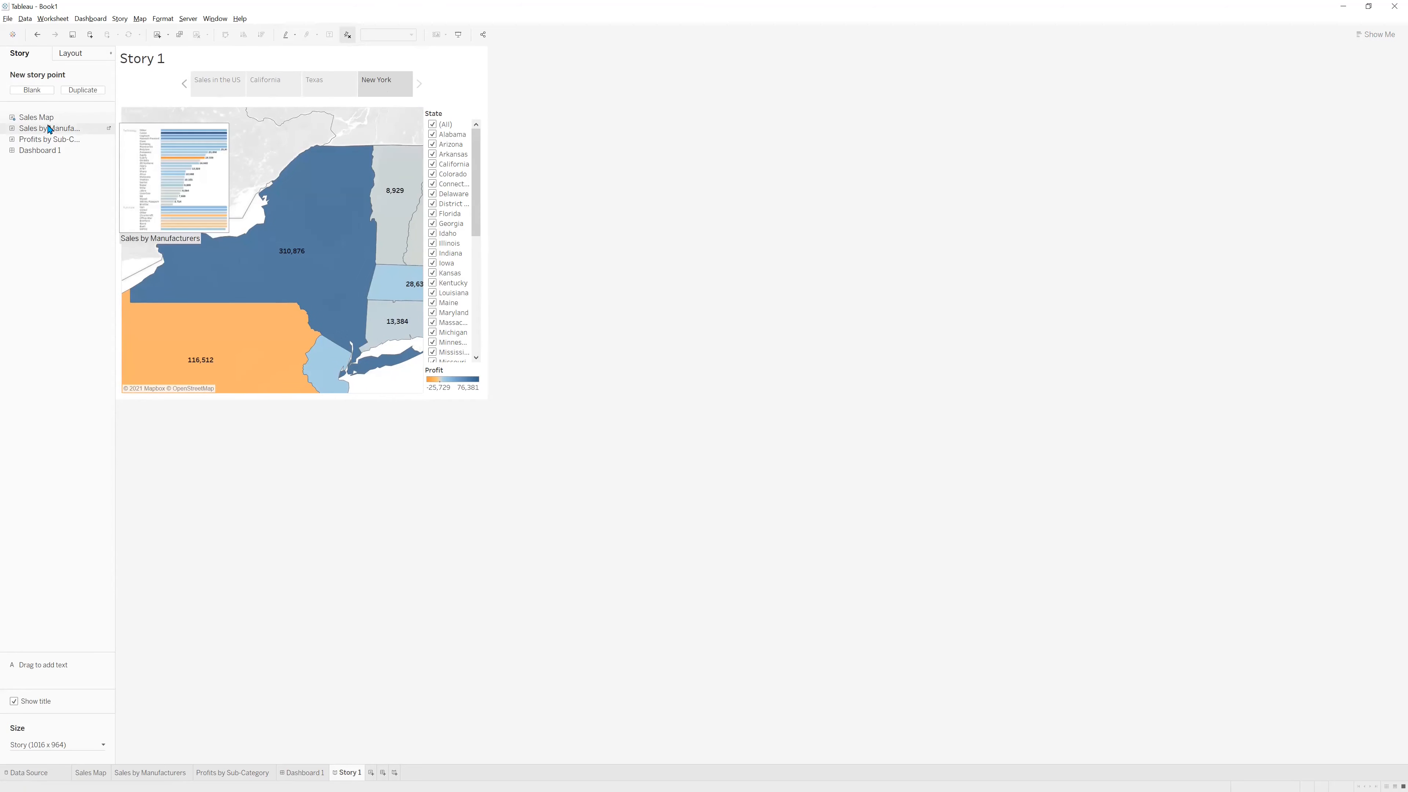
mouse_move(37, 129)
mouse_down()
mouse_move(344, 239)
mouse_move(431, 93)
mouse_up()
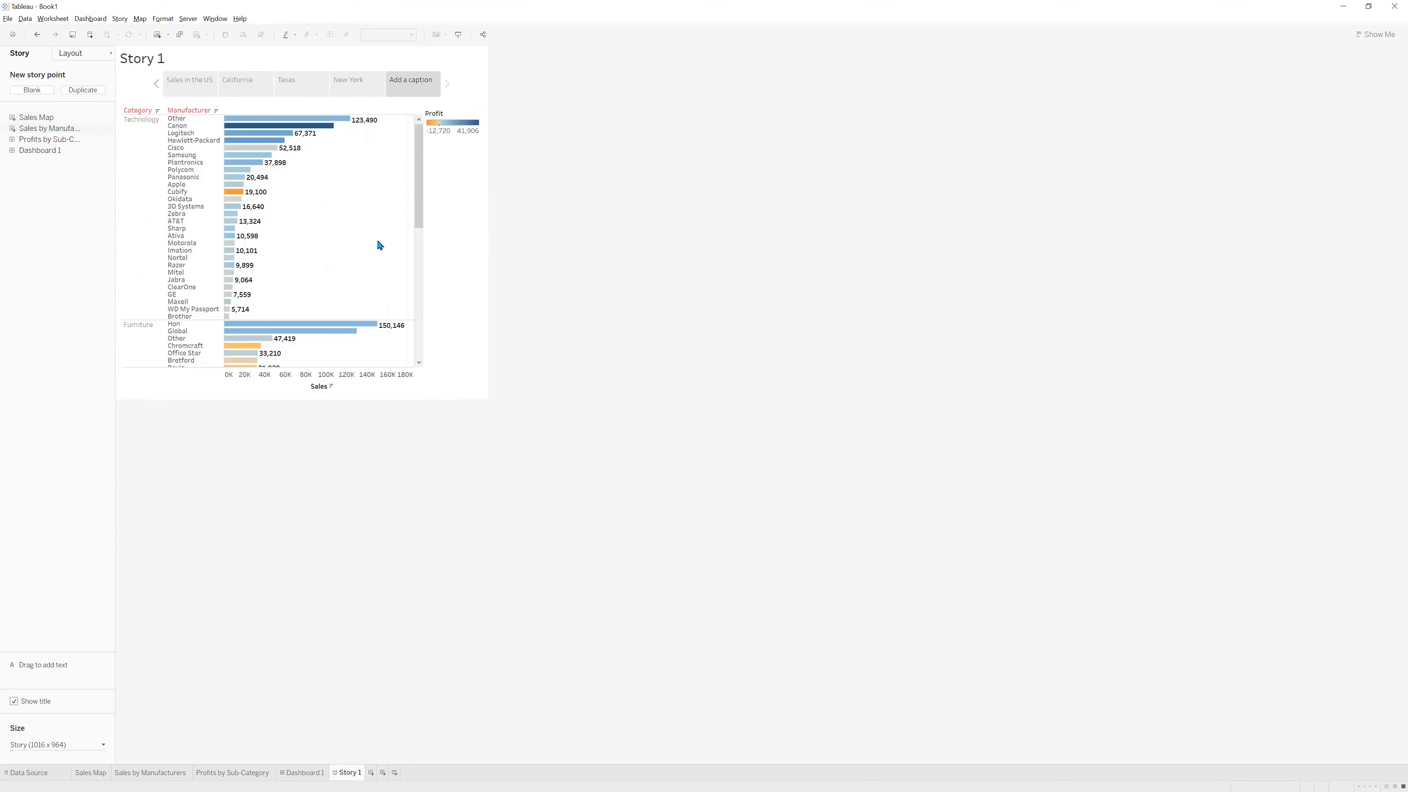
click(416, 92)
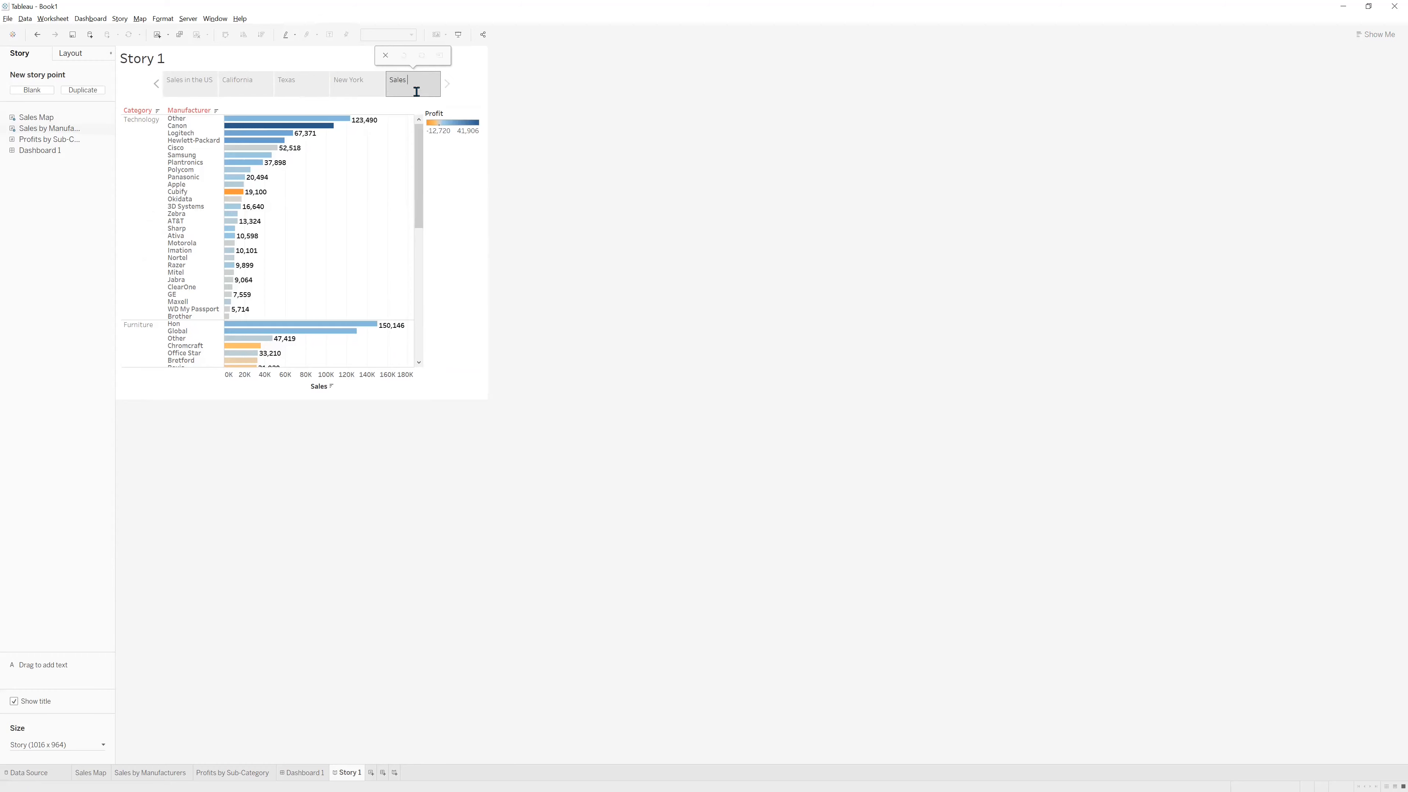
text(Sales by Manufacturer)
key(Return)
Add the Sales by Manufacturers sheet again as a sixth story point and caption it "Select Brands".
mouse_move(72, 129)
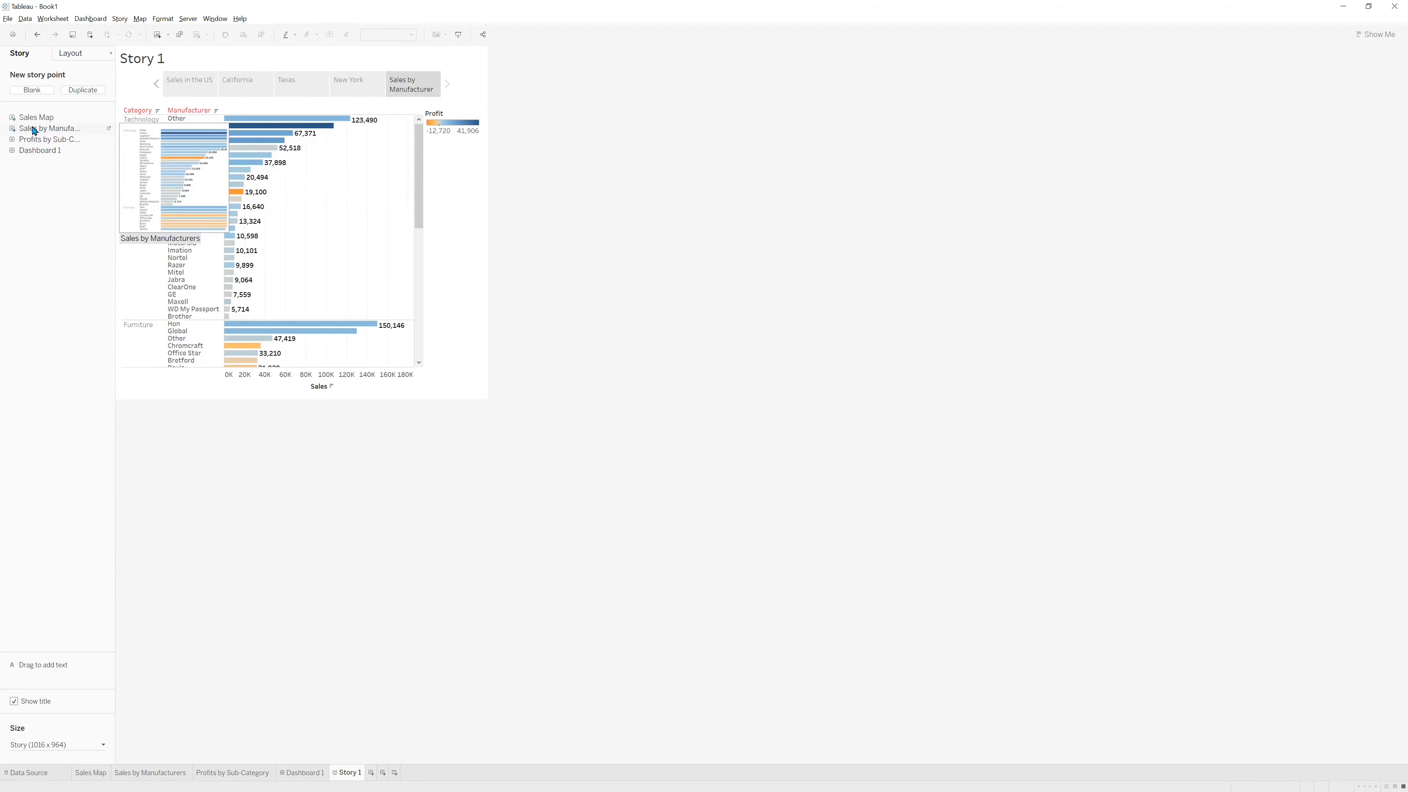
drag(26, 129, 413, 114)
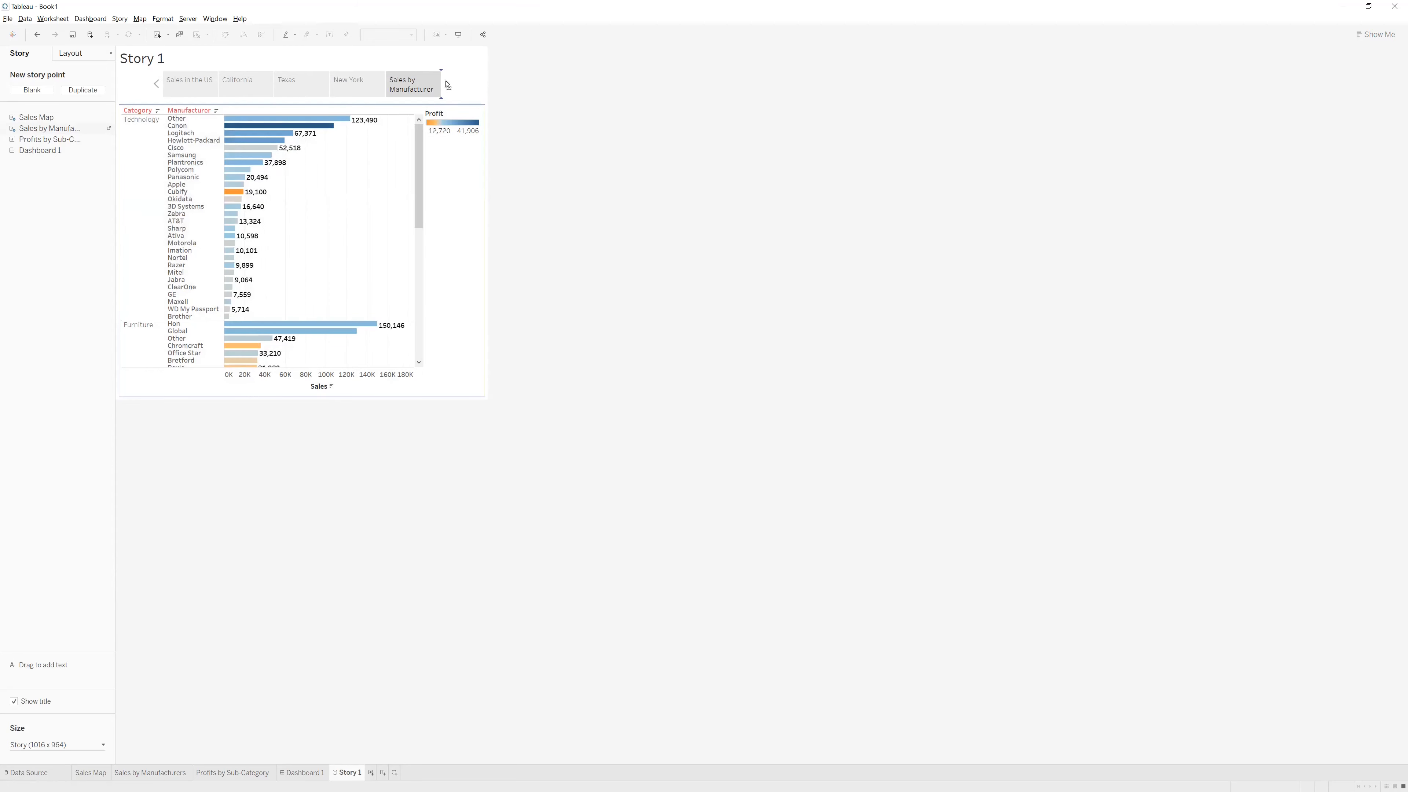
click(447, 85)
double_click(446, 84)
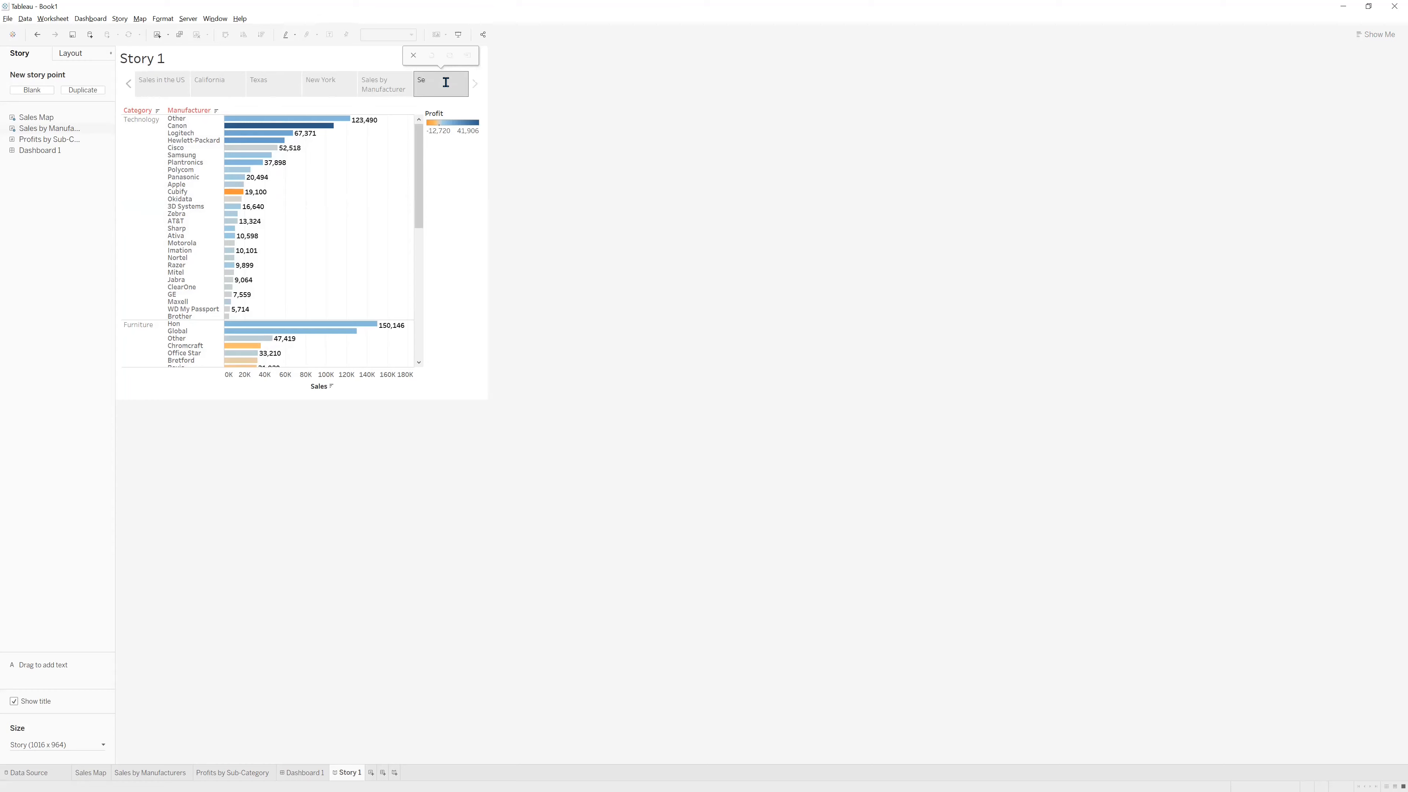
text(Select Brands)
key(Return)
Keep only the Technology bars for Canon, Logitech, Hewlett-Packard, Cisco, Samsung, Plantronics and Polycom in the Select Brands story point.
mouse_move(244, 129)
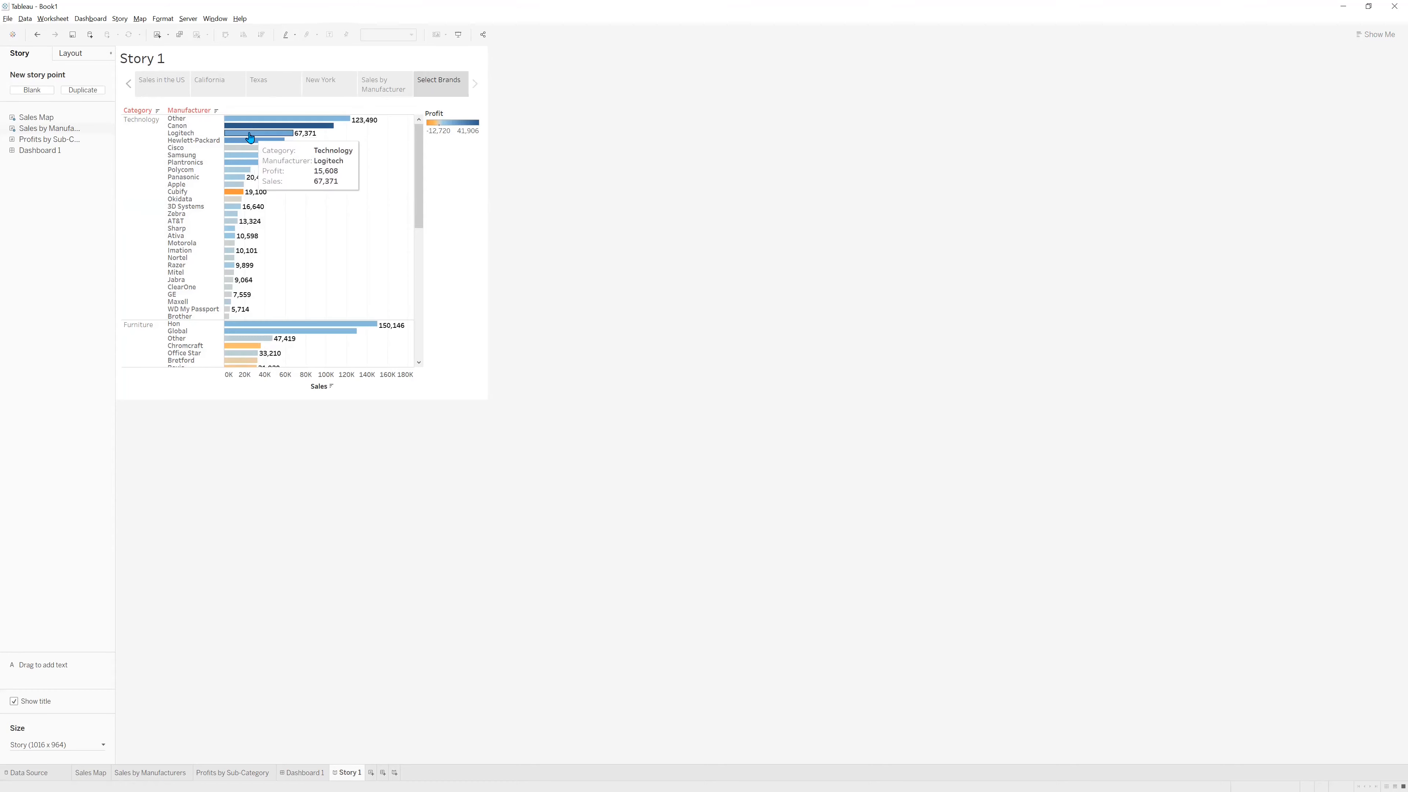
click(242, 129)
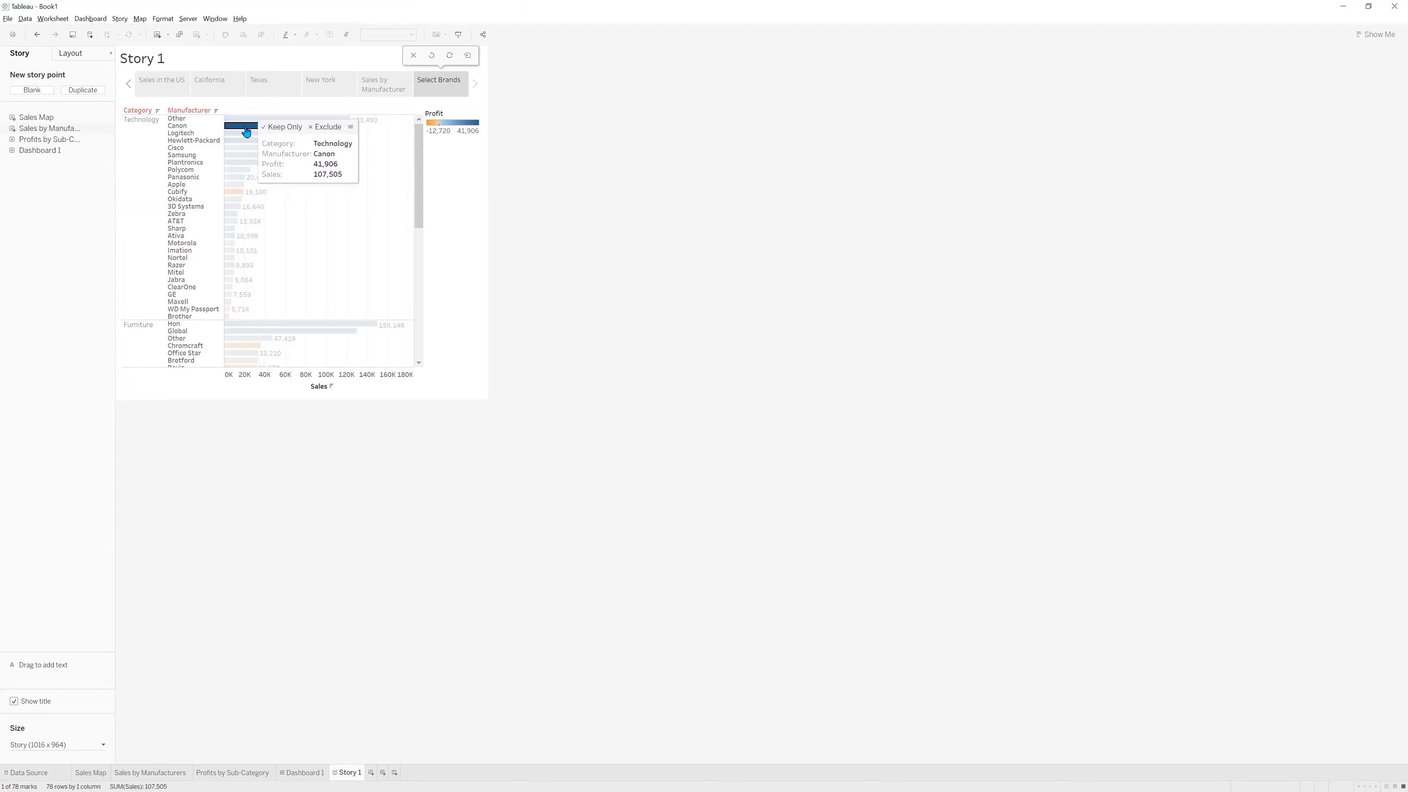
ctrl+click(240, 133)
ctrl+click(238, 140)
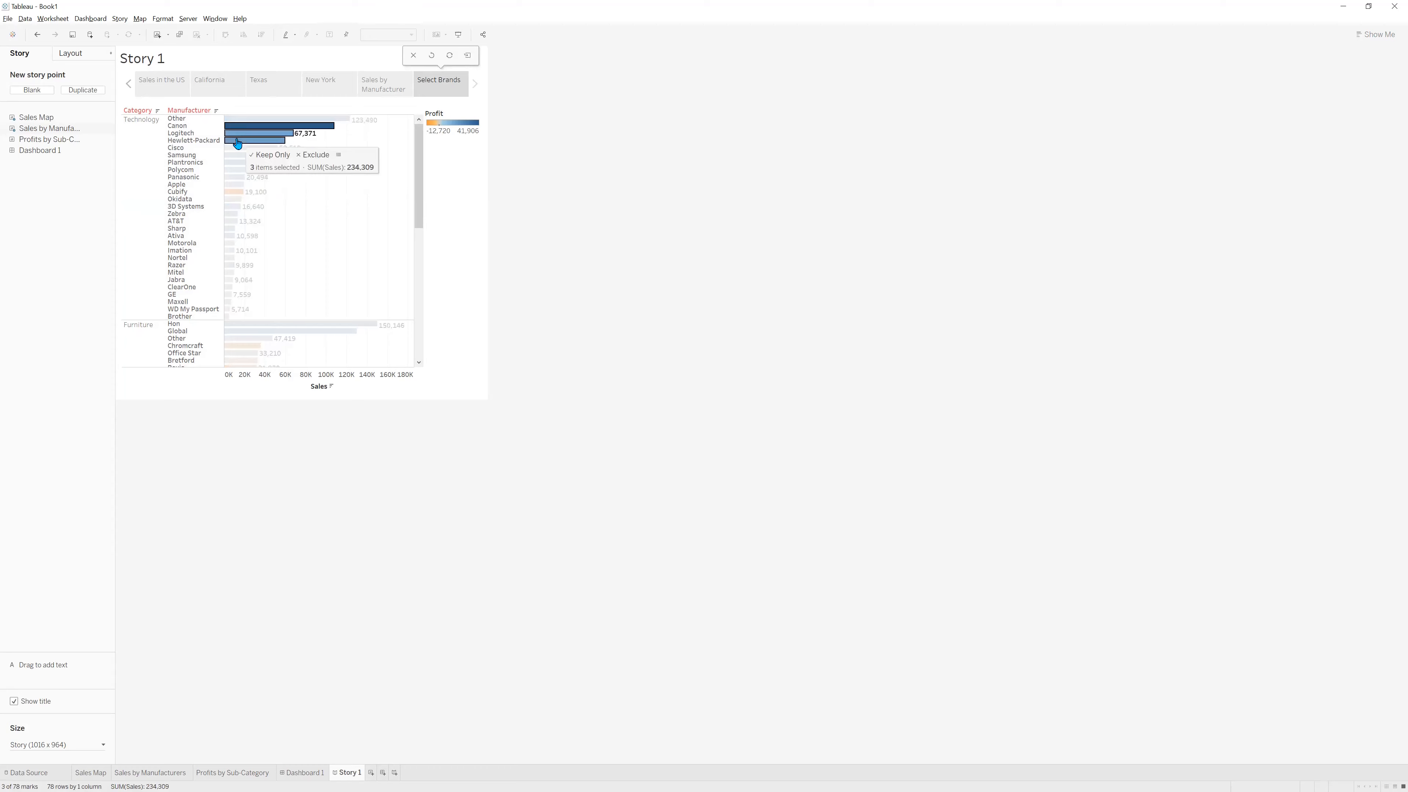
ctrl+click(235, 148)
ctrl+click(235, 154)
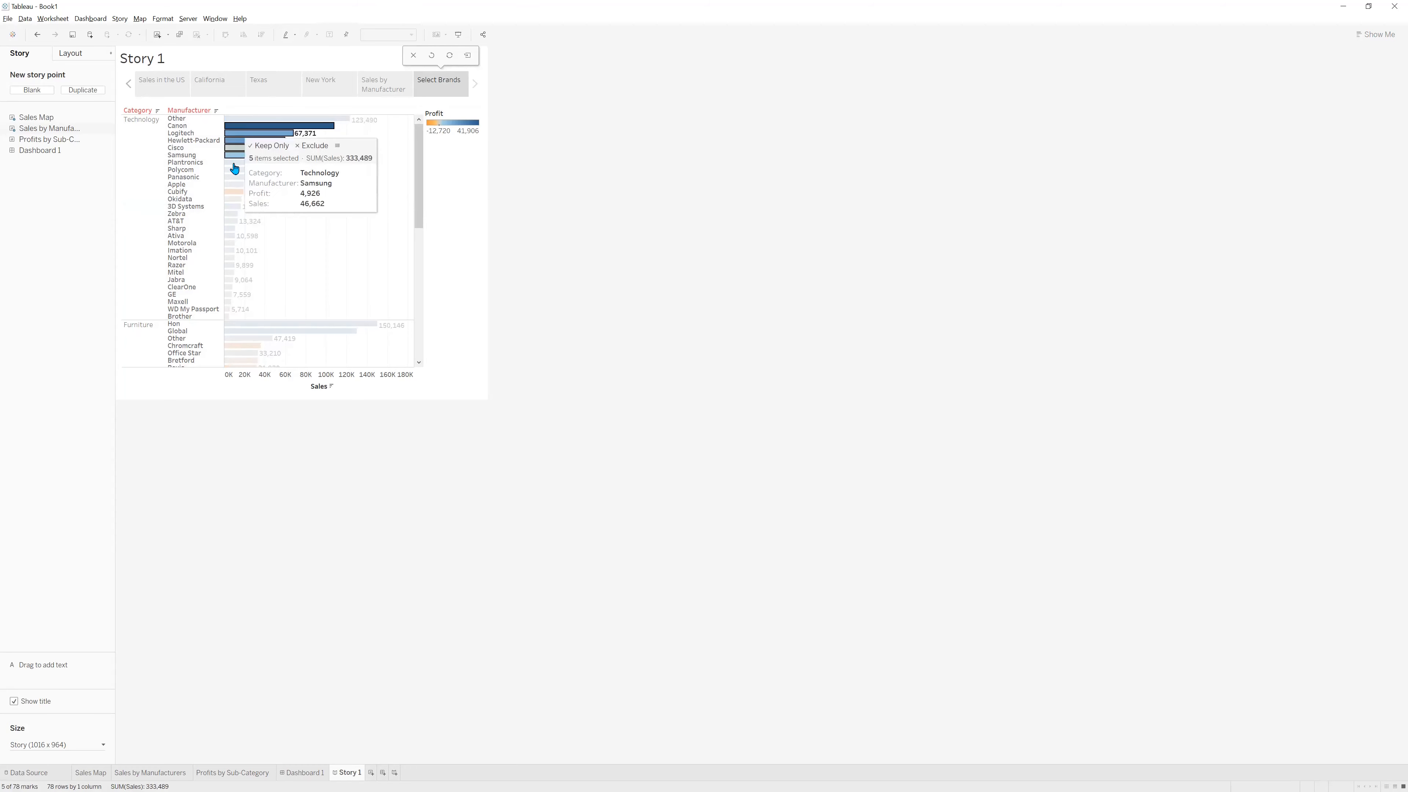
ctrl+click(234, 162)
ctrl+click(233, 170)
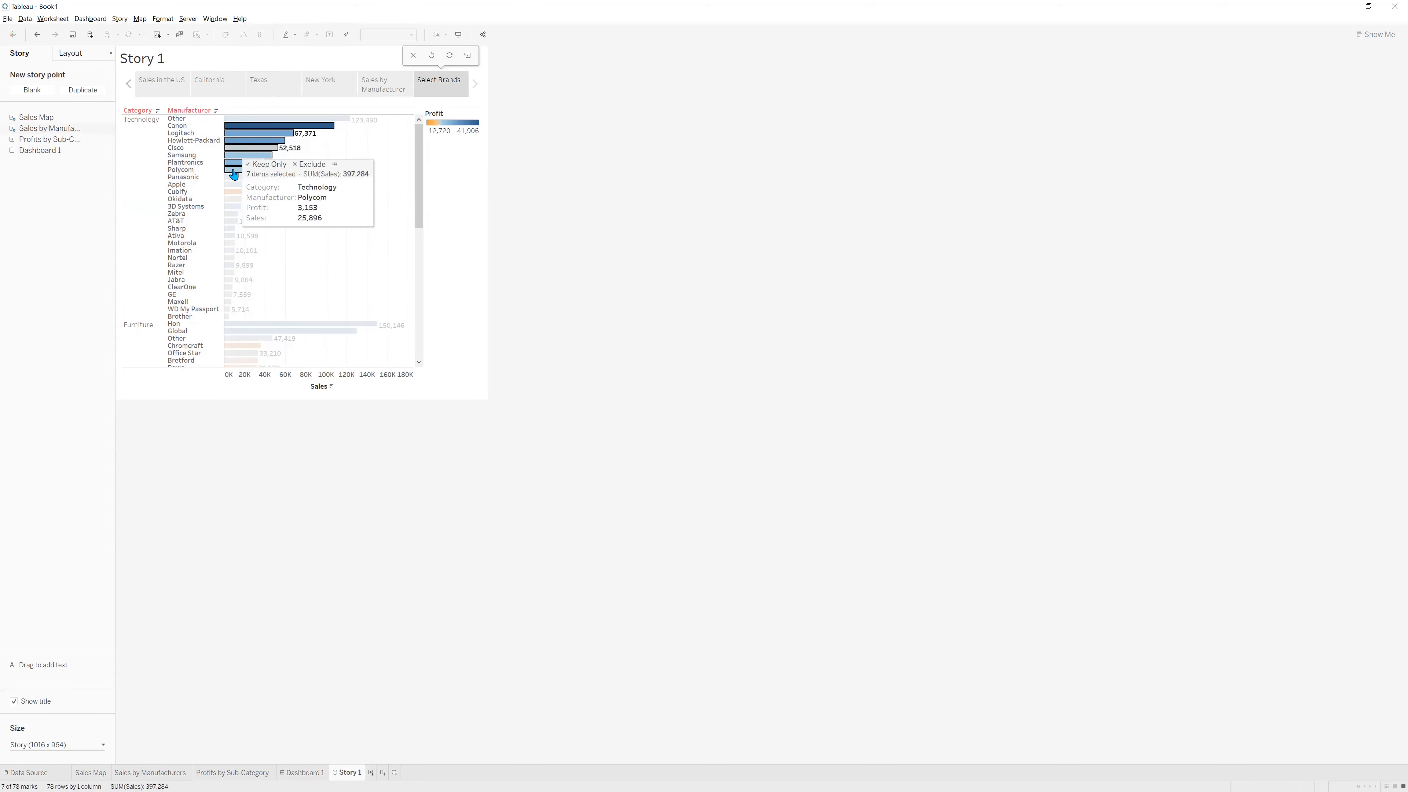
click(260, 162)
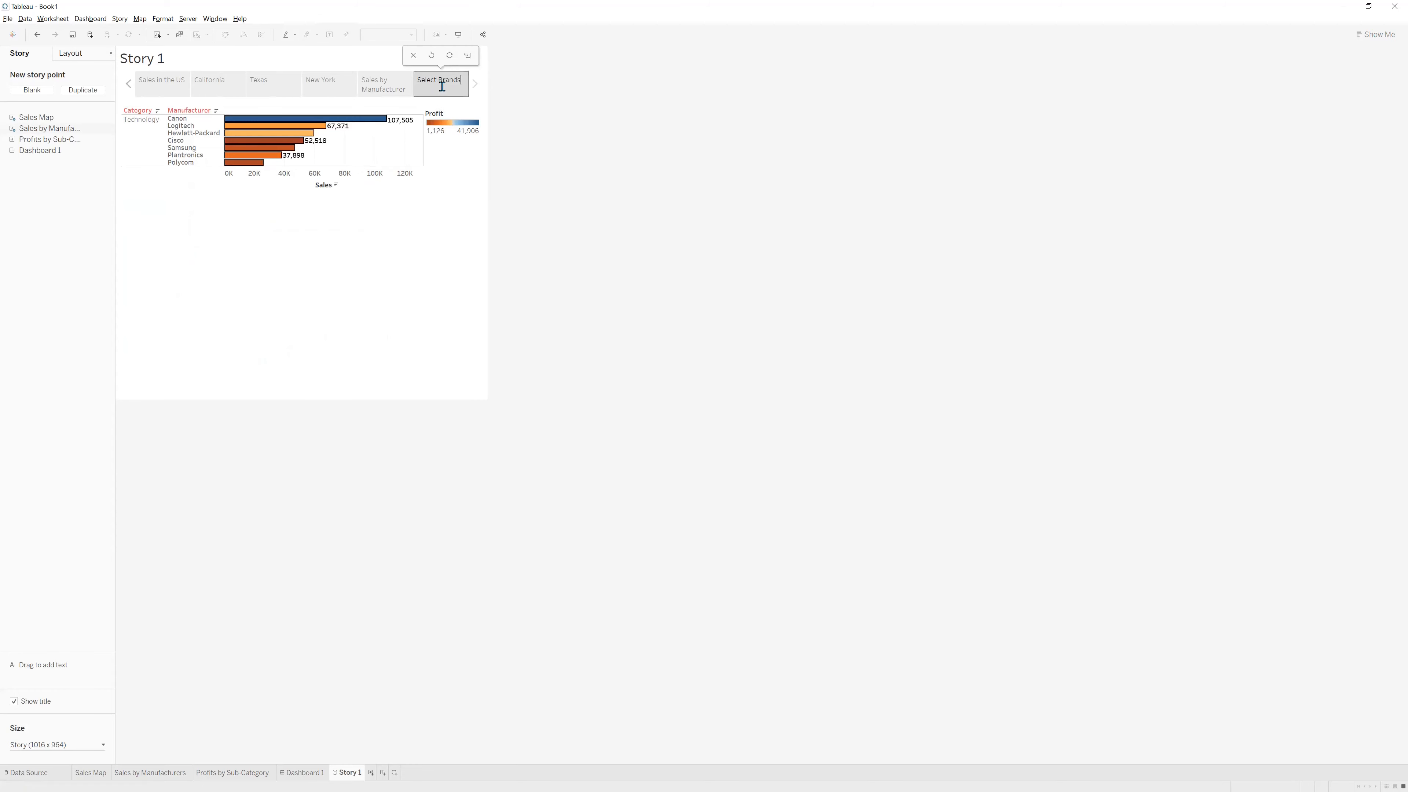
click(344, 242)
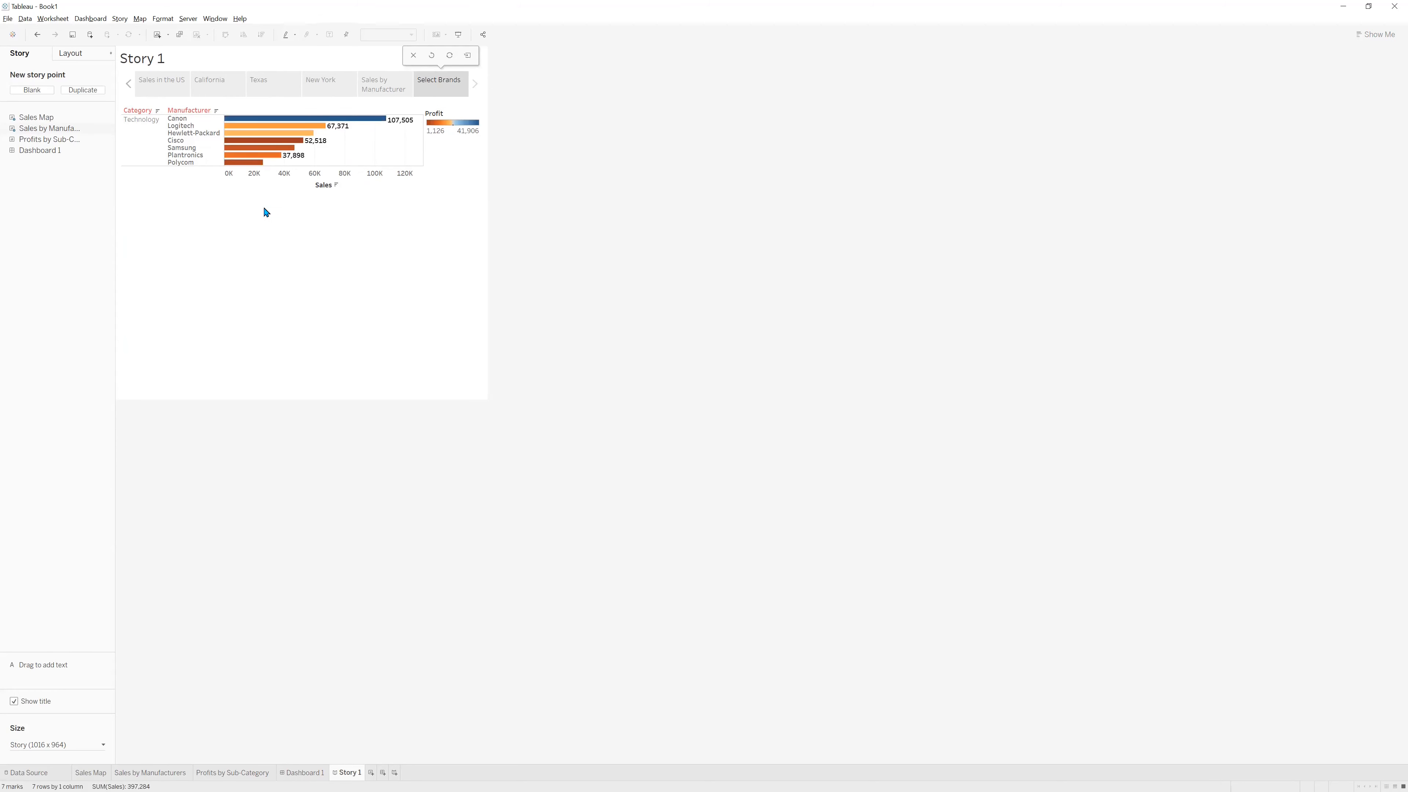
Open Dashboard 1 to review its sales map, manufacturer and sub-category charts.
click(306, 773)
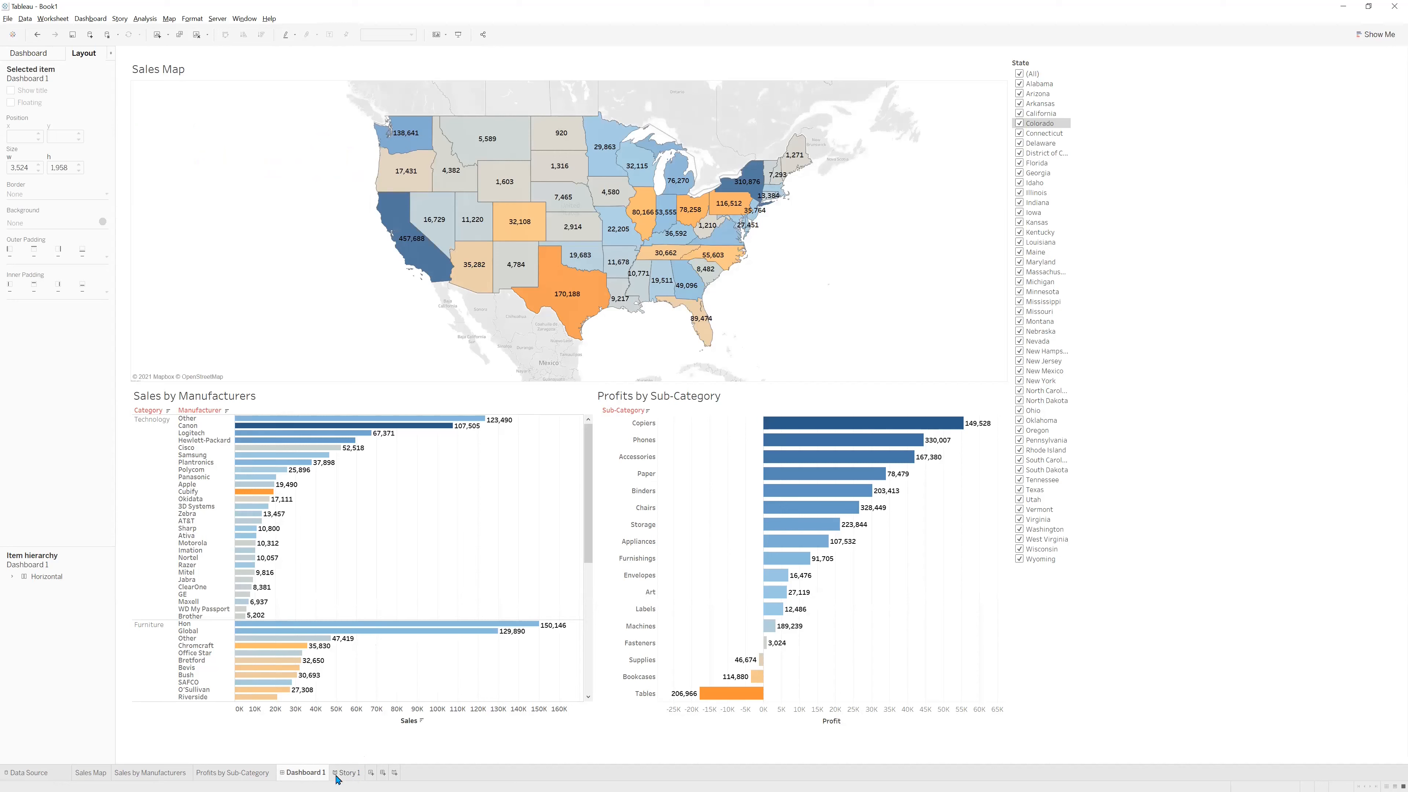
mouse_move(218, 779)
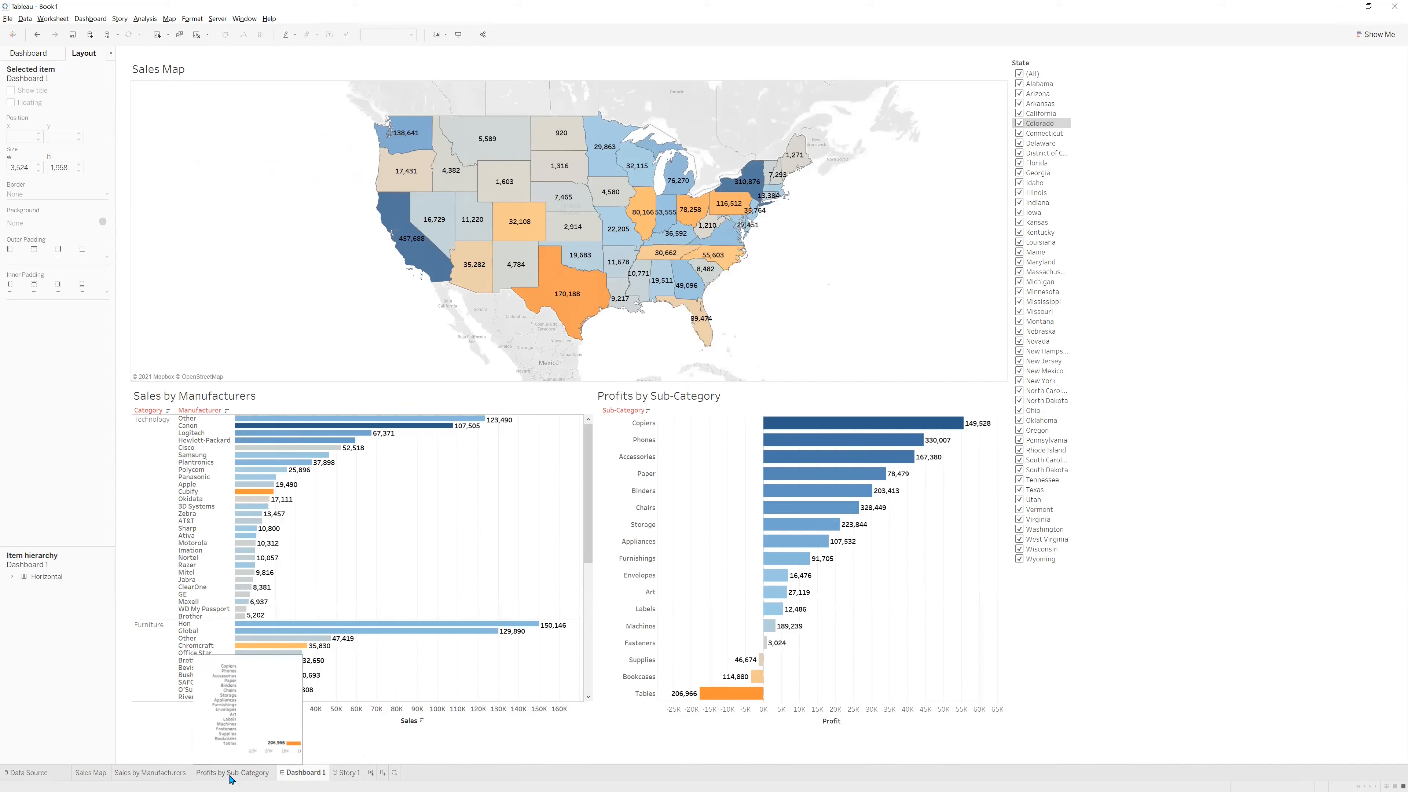